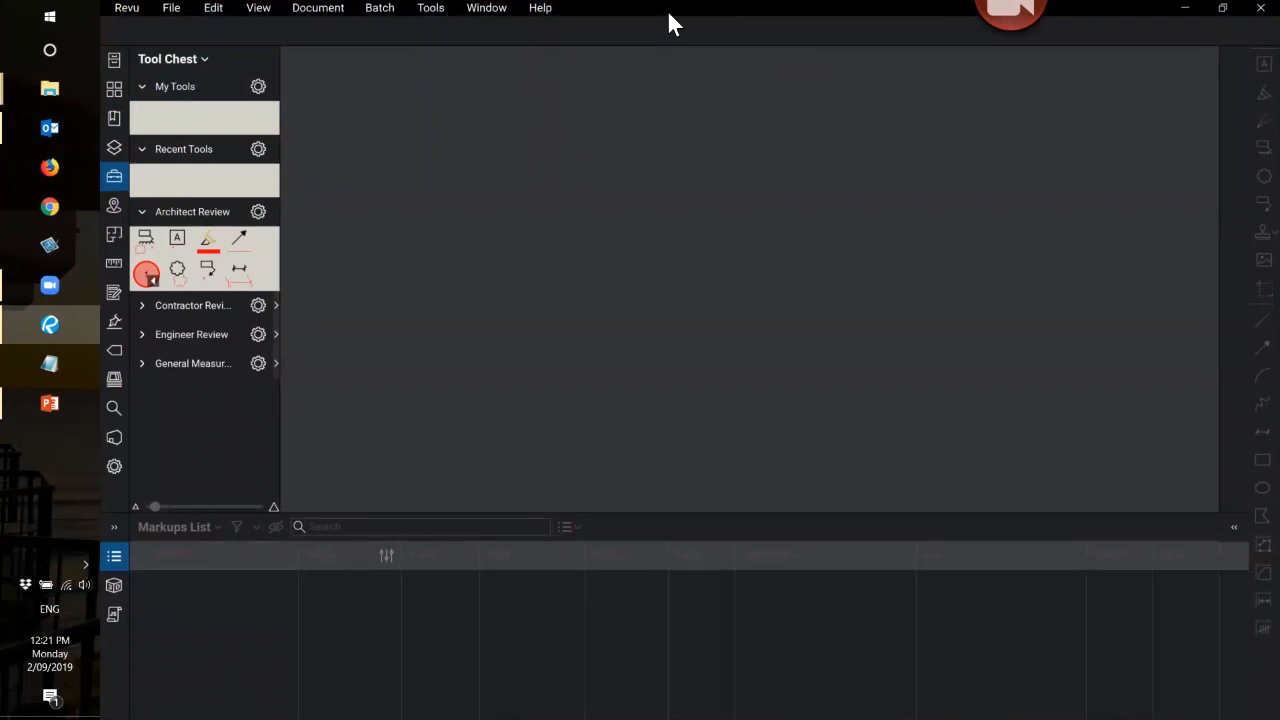
- Check the installed Bluebeam Revu edition and version in the program's About information
{"action": "left_click", "coordinate": [127, 9]}
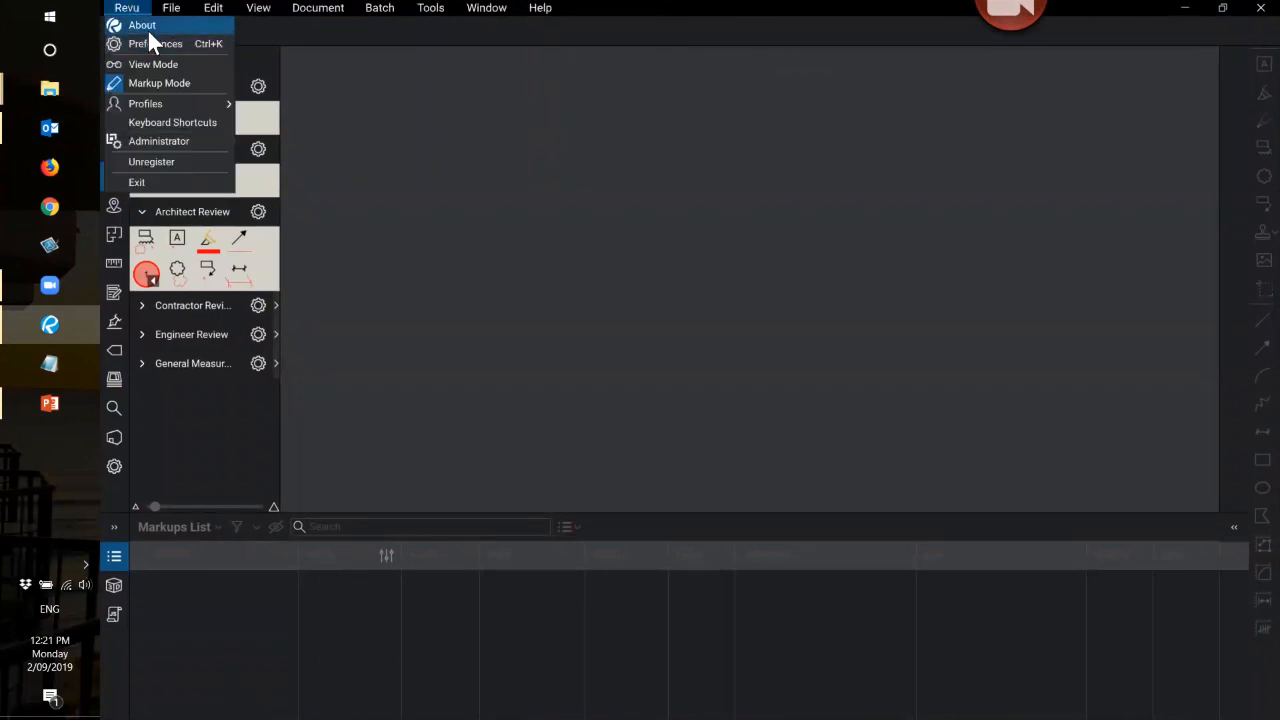
{"action": "left_click", "coordinate": [147, 25]}
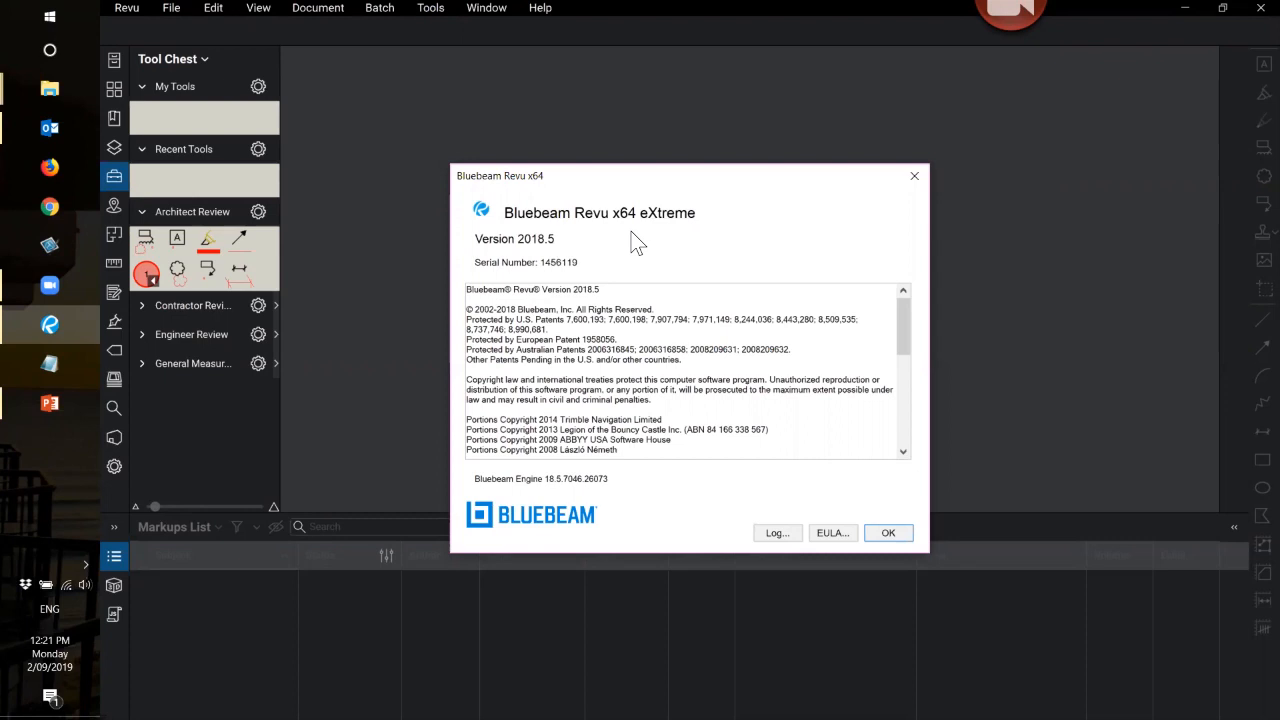
{"action": "left_click", "coordinate": [912, 175]}
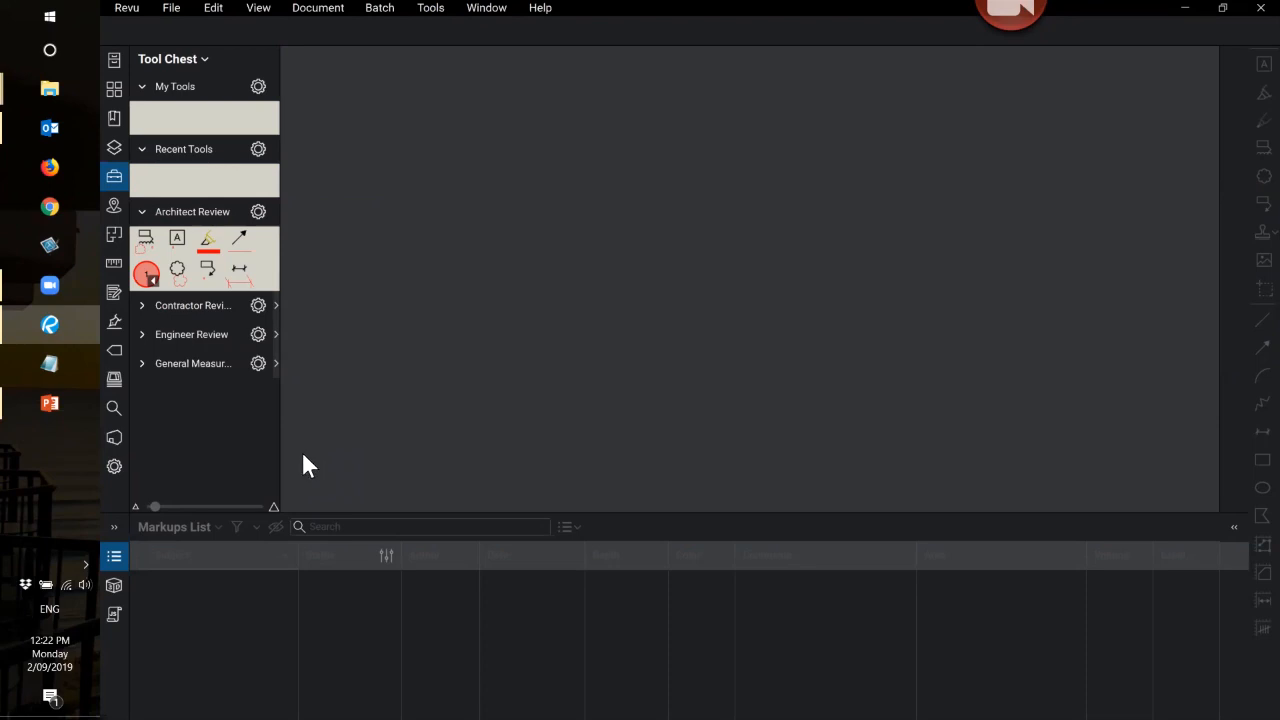
- Load the mep profile to view its Tool Chest tool sets, and switch back to the Revu profile
{"action": "left_click", "coordinate": [118, 8]}
{"action": "mouse_move", "coordinate": [171, 101]}
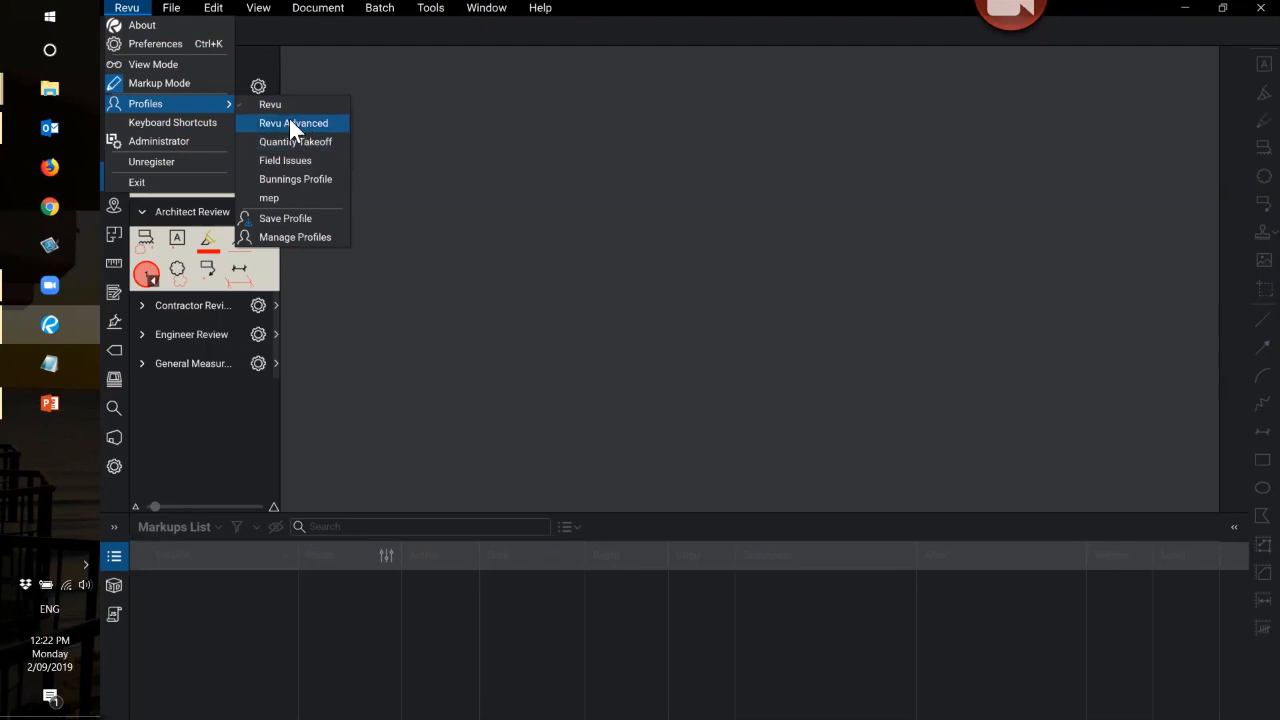
{"action": "left_click", "coordinate": [285, 198]}
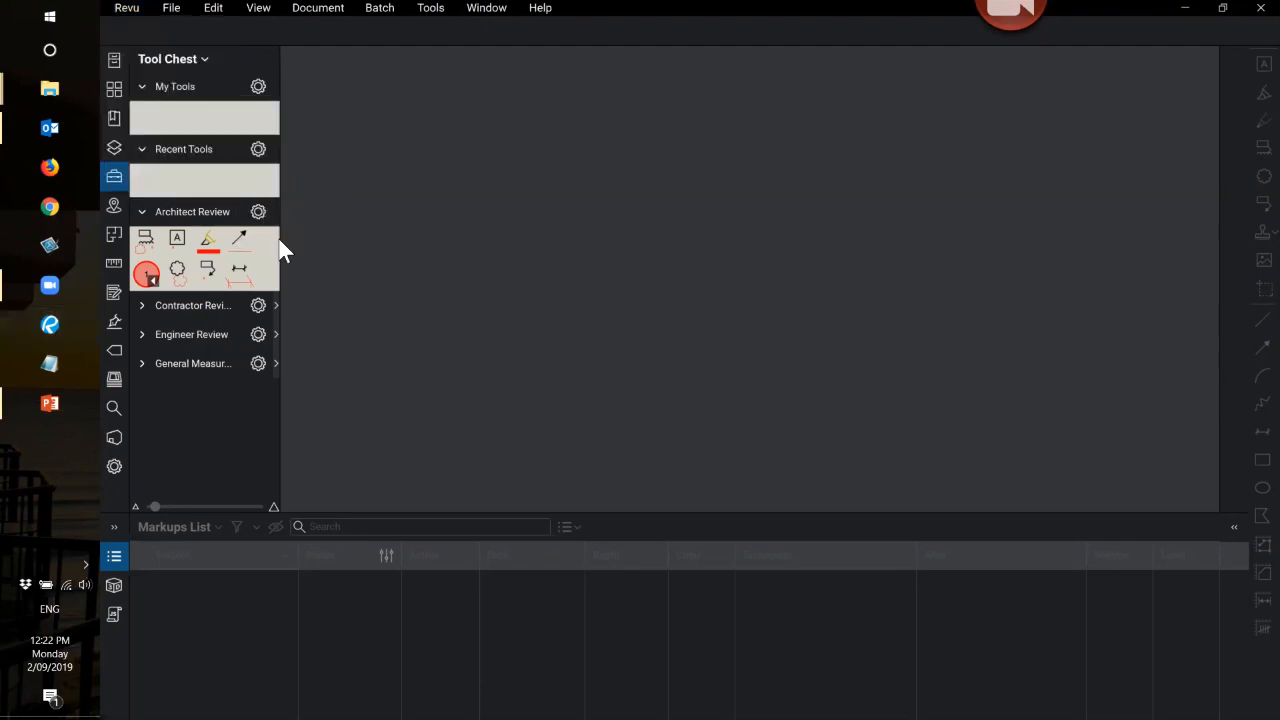
{"action": "left_click_drag", "start_coordinate": [219, 231], "coordinate": [403, 246]}
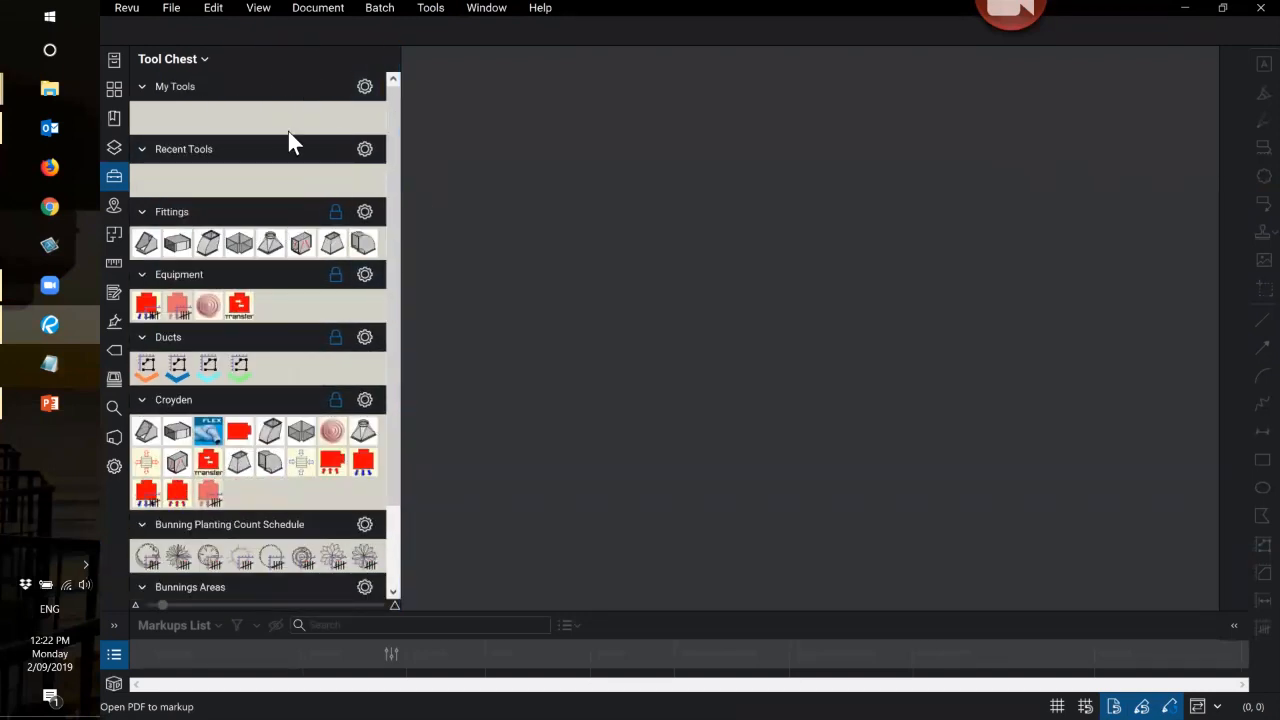
{"action": "left_click", "coordinate": [204, 57]}
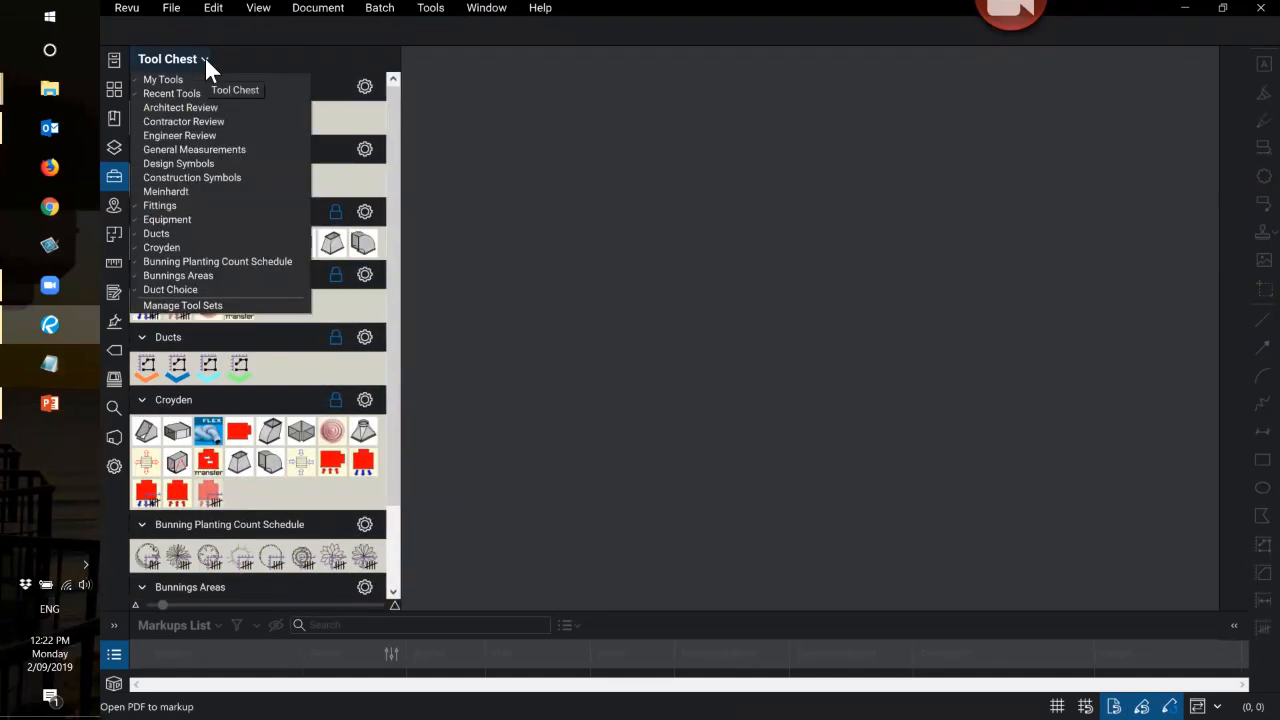
{"action": "left_click", "coordinate": [137, 8]}
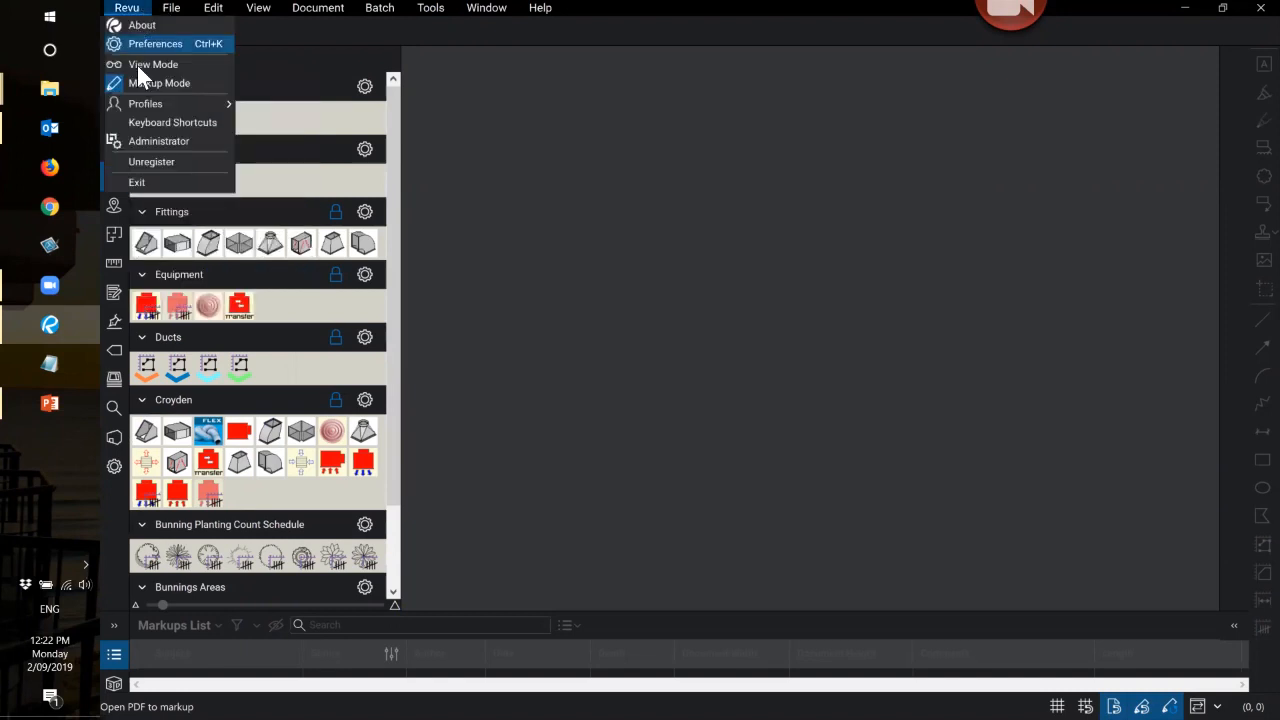
{"action": "left_click", "coordinate": [276, 107]}
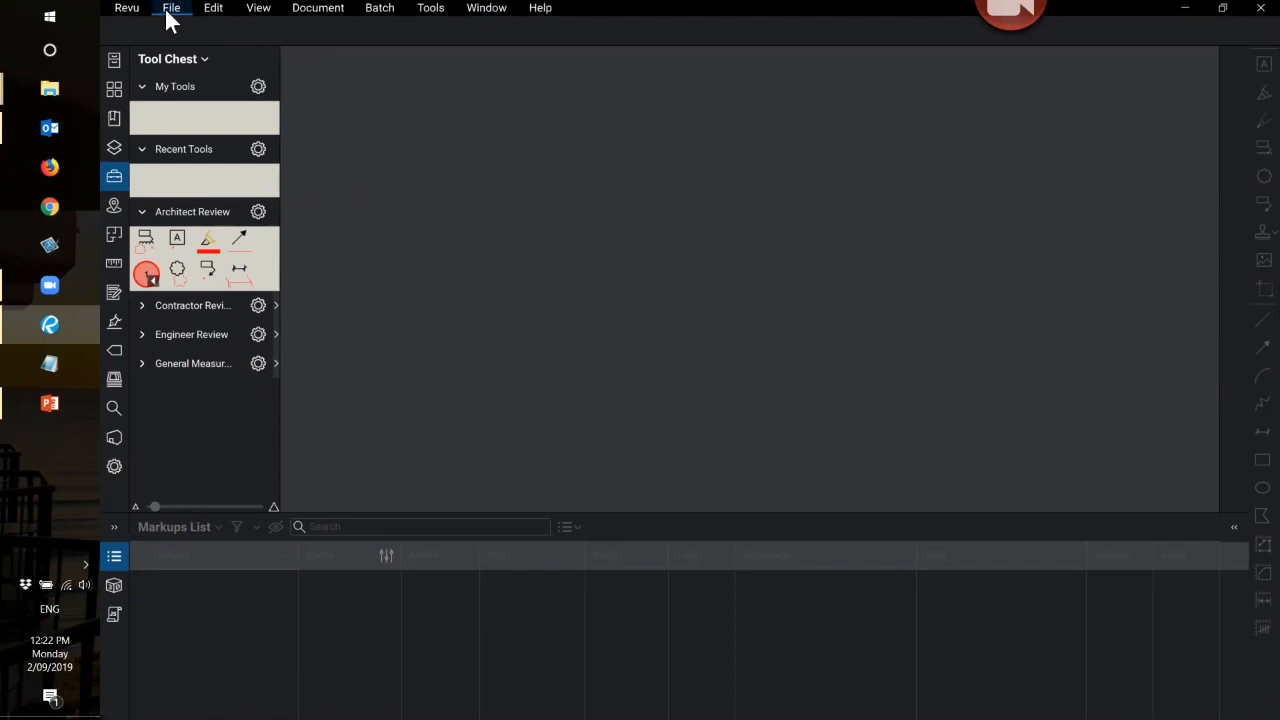
- Open the ToolChest Creation - BlueBurst PDF from the pinned 01_Toolchest folder
{"action": "left_click", "coordinate": [114, 60]}
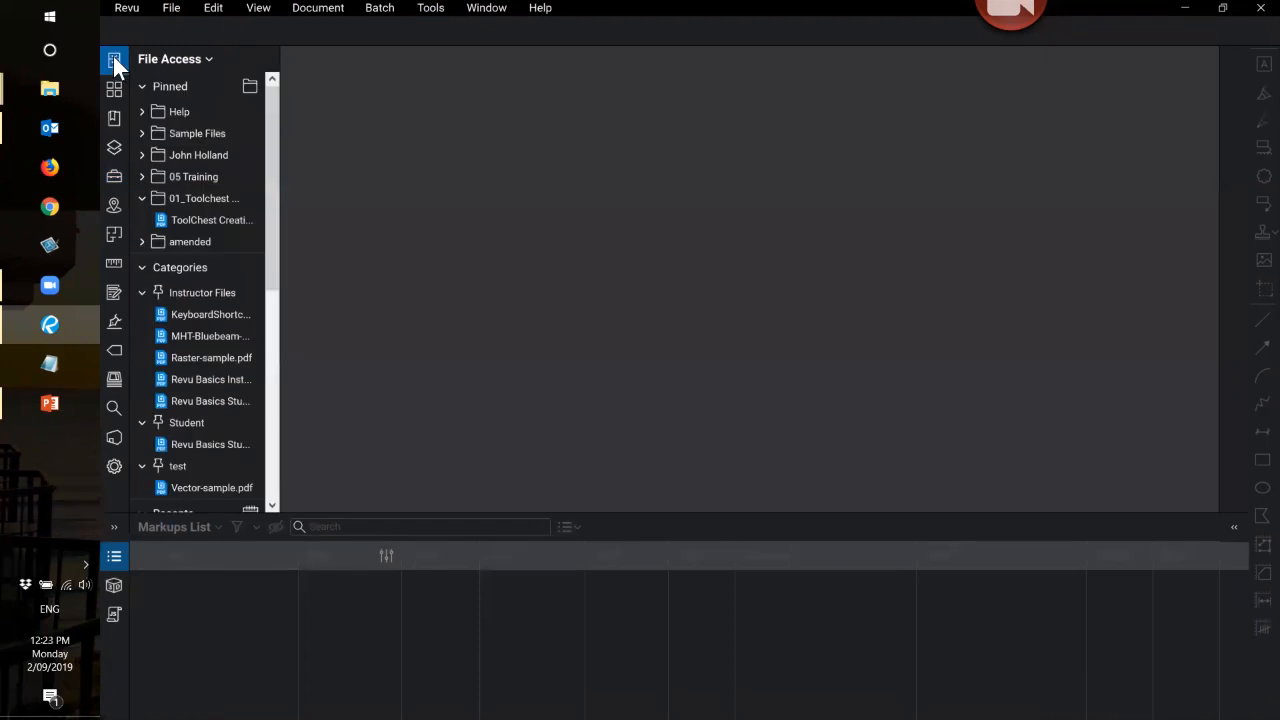
{"action": "double_click", "coordinate": [210, 219]}
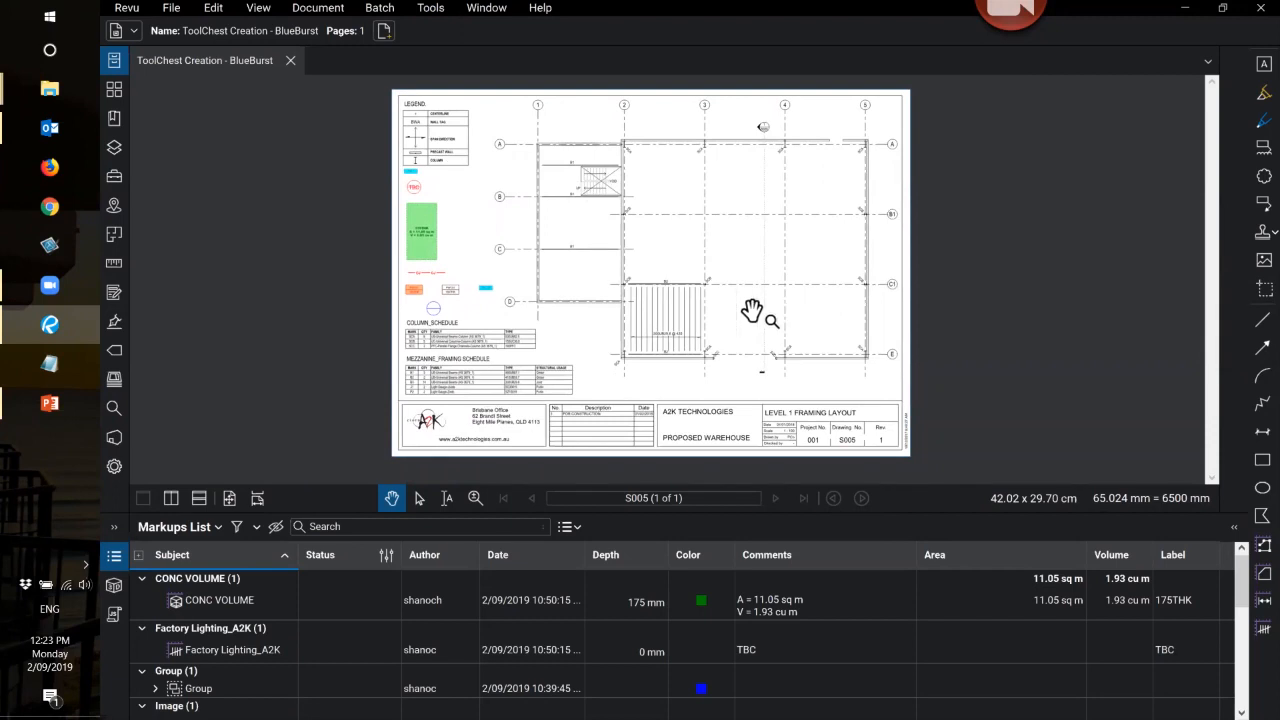
{"action": "scroll", "coordinate": [343, 322], "scroll_direction": "up", "scroll_amount": 1}
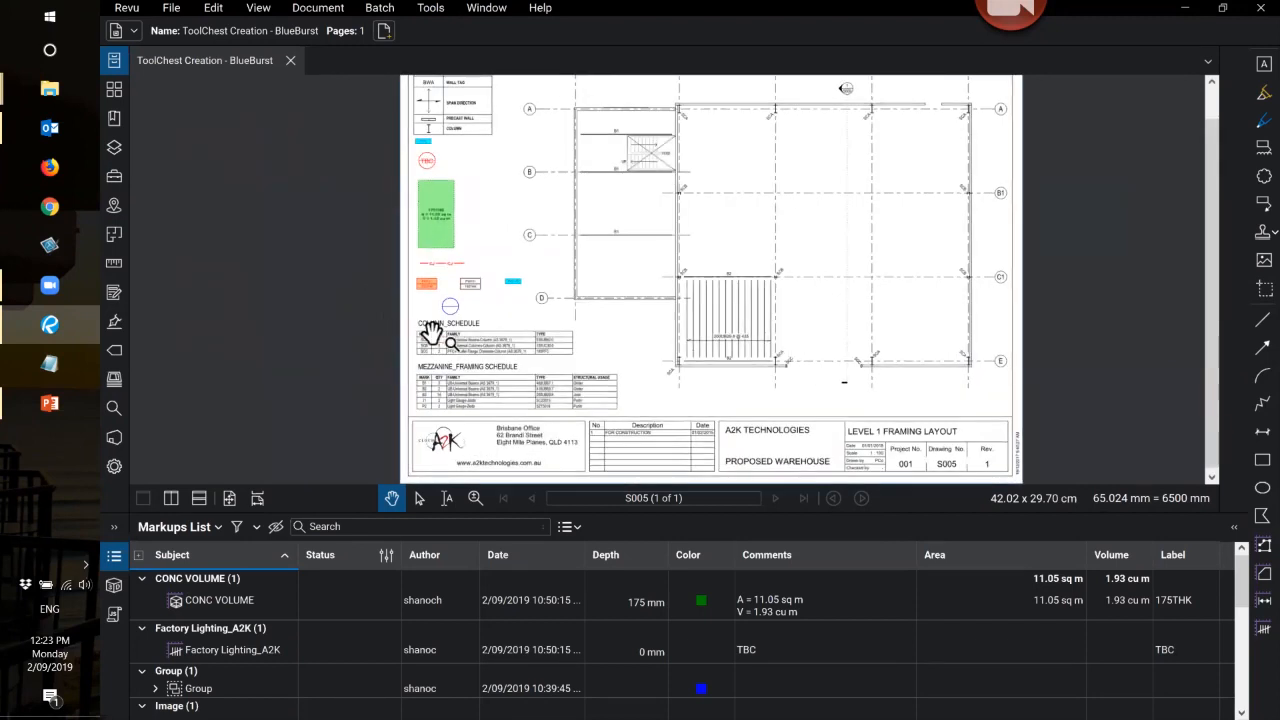
{"action": "scroll", "coordinate": [430, 333], "scroll_direction": "down", "scroll_amount": 1}
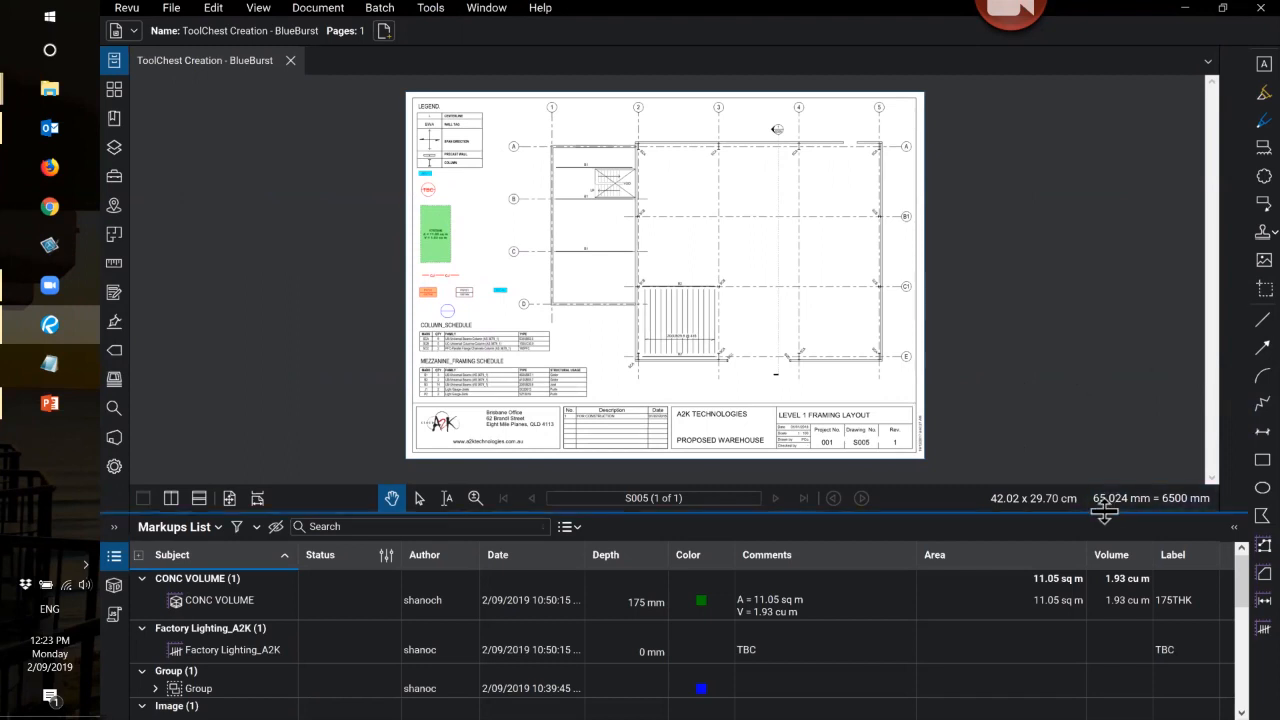
- Collapse the Markups List and display the Tool Chest beside the drawing
{"action": "left_click", "coordinate": [927, 514]}
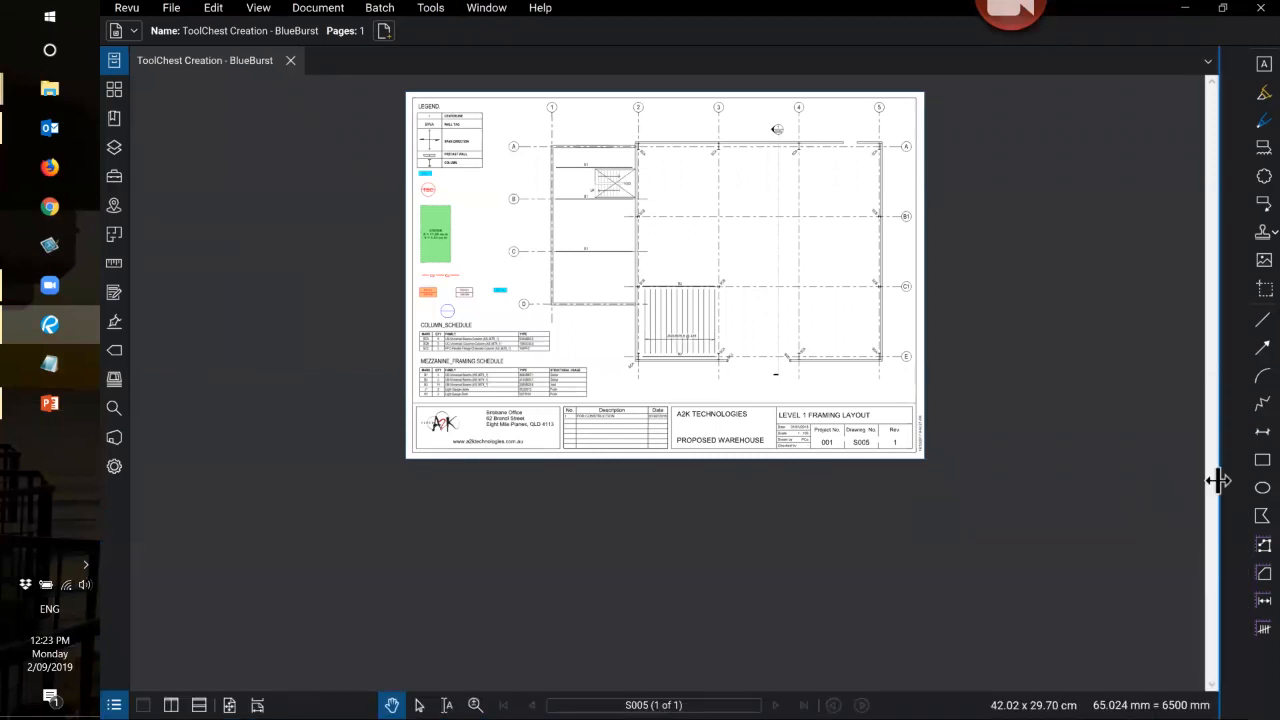
{"action": "left_click", "coordinate": [128, 464]}
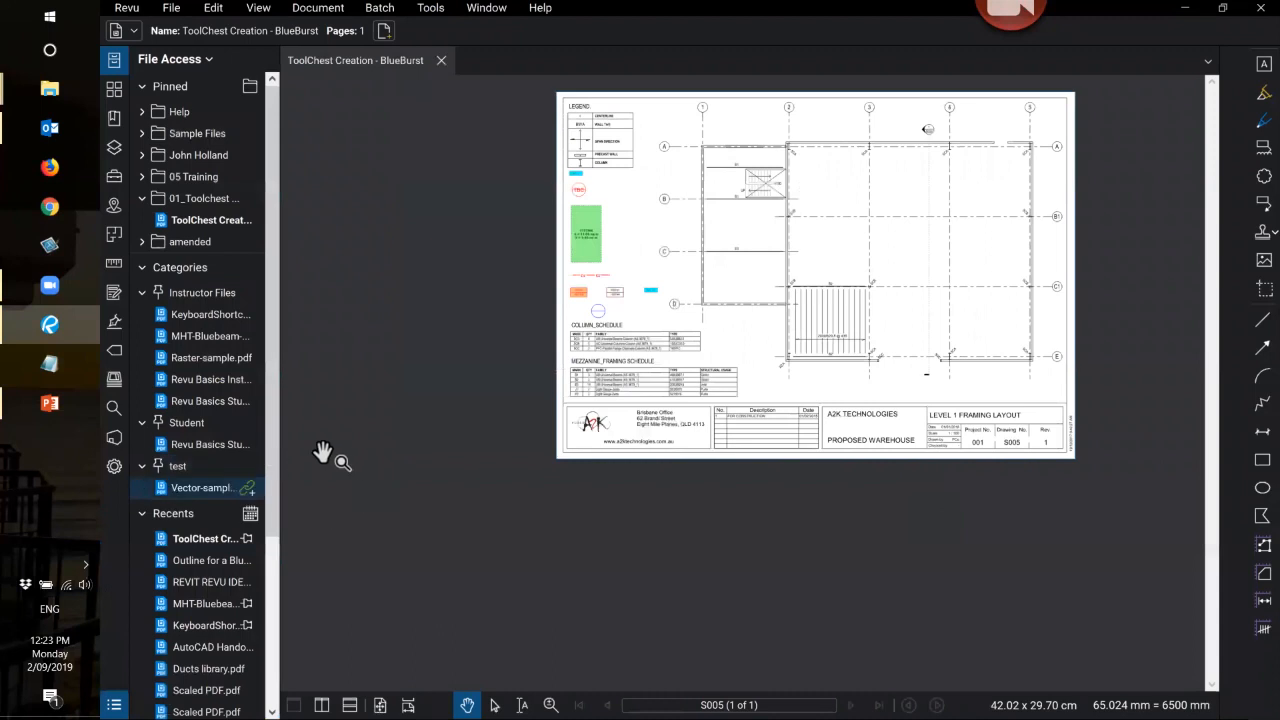
{"action": "left_click", "coordinate": [282, 396]}
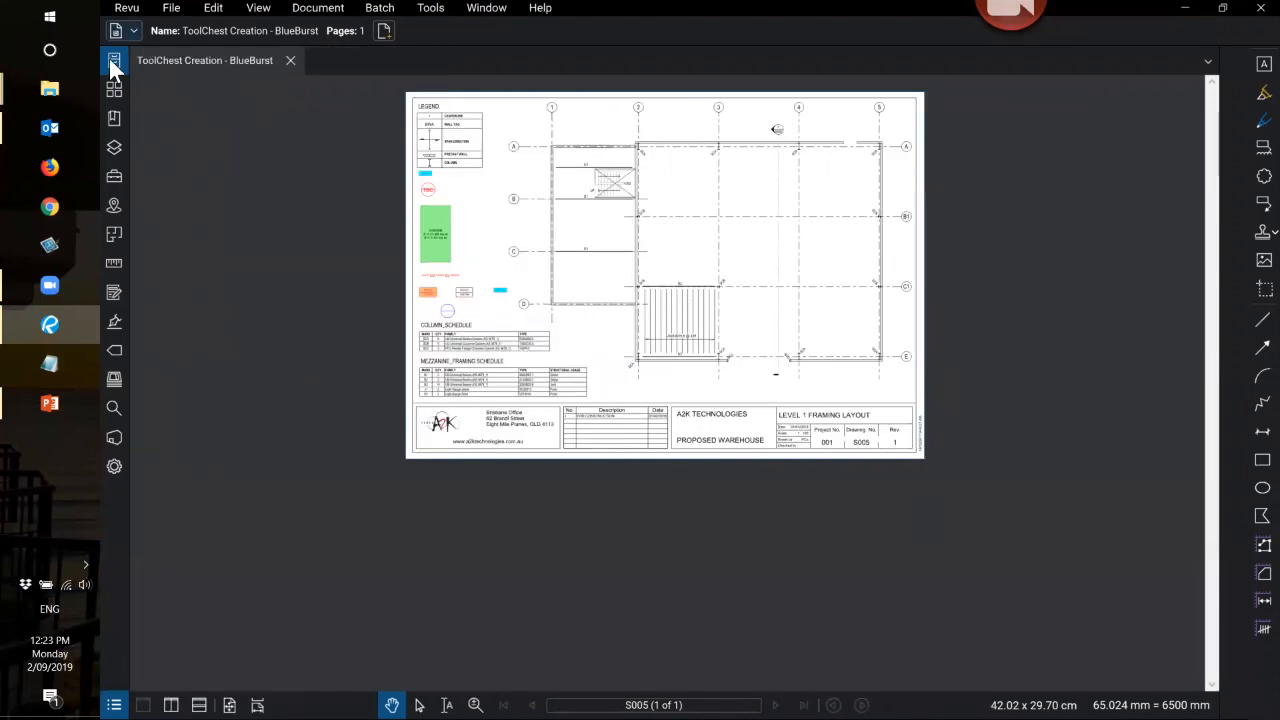
{"action": "left_click", "coordinate": [115, 176]}
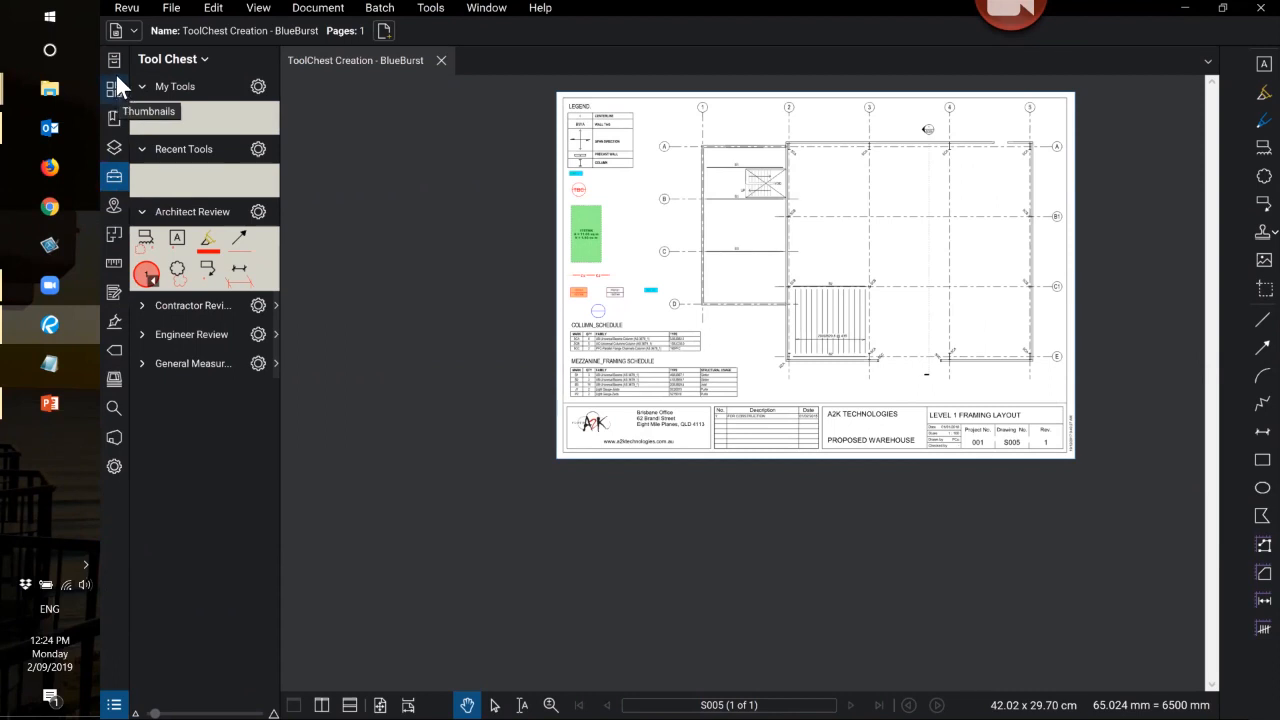
- Attach the Properties panel to the right side of the workspace
{"action": "right_click", "coordinate": [113, 470]}
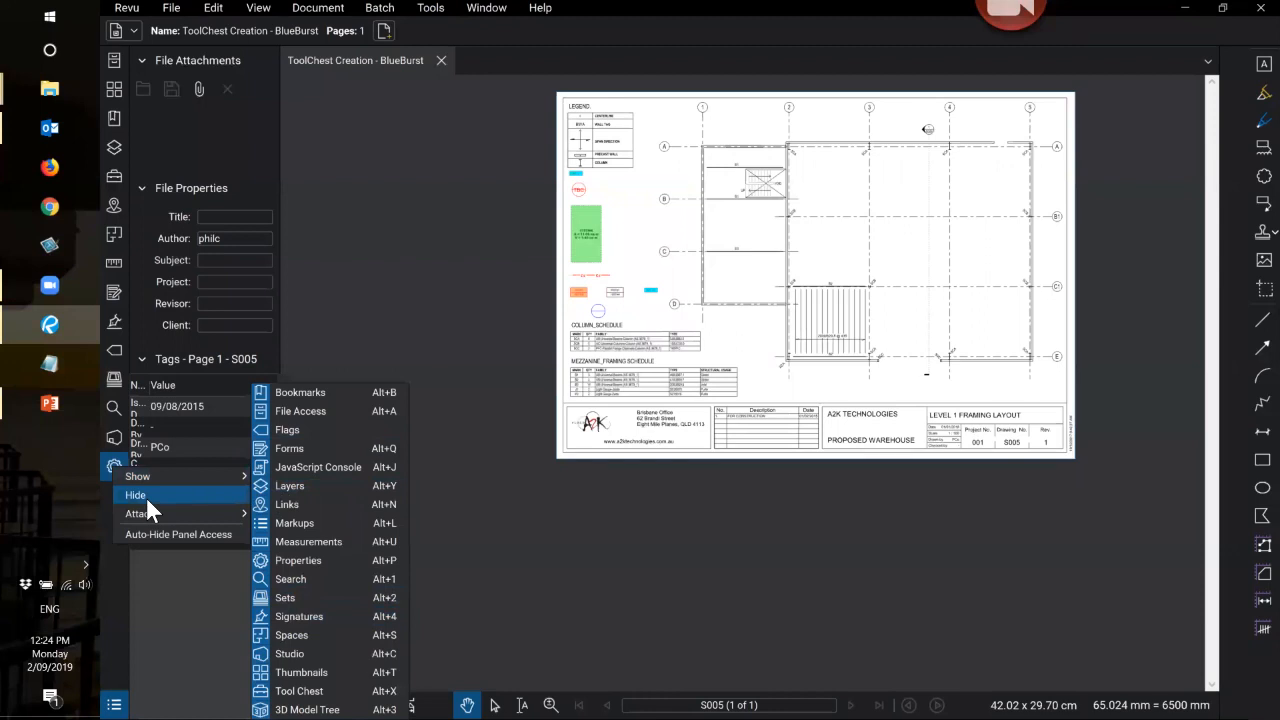
{"action": "left_click", "coordinate": [281, 524]}
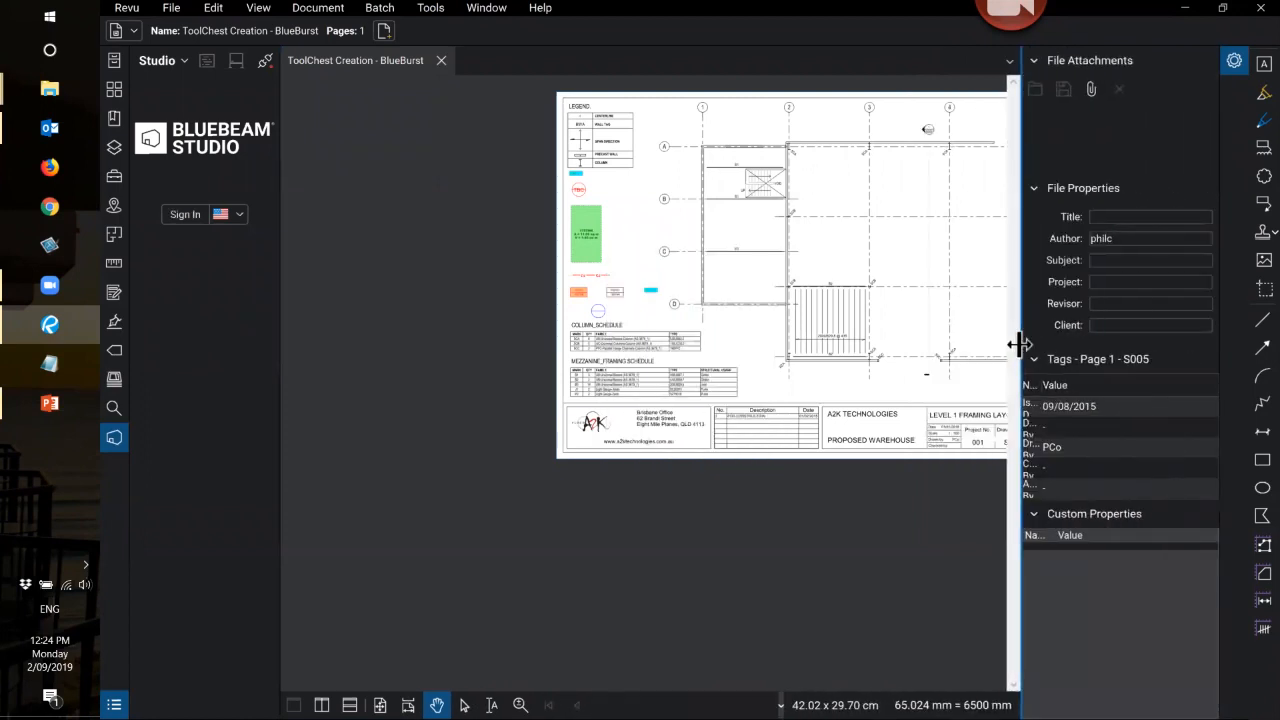
{"action": "scroll", "coordinate": [457, 360], "scroll_direction": "down", "scroll_amount": 3}
{"action": "scroll", "coordinate": [749, 337], "scroll_direction": "up", "scroll_amount": 2}
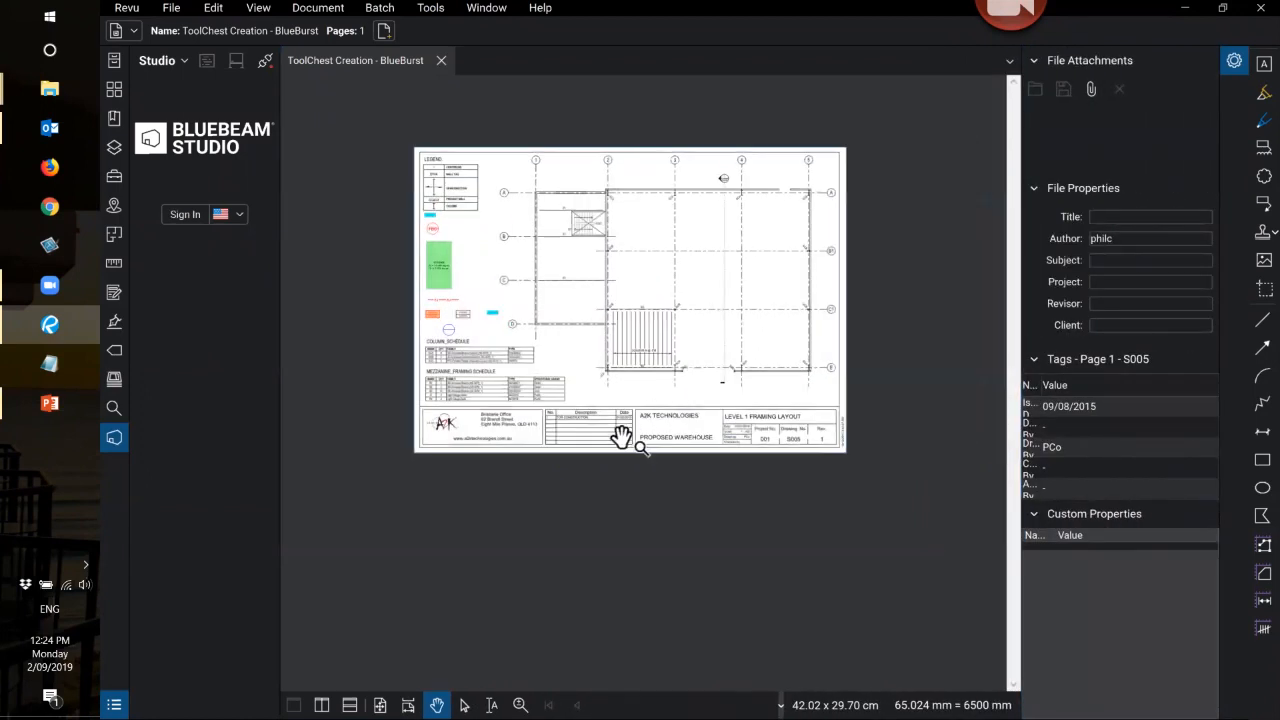
- Examine the sample markups placed between the legend and the column schedule on the Level 1 framing layout
{"action": "scroll", "coordinate": [624, 410], "scroll_direction": "up", "scroll_amount": 1}
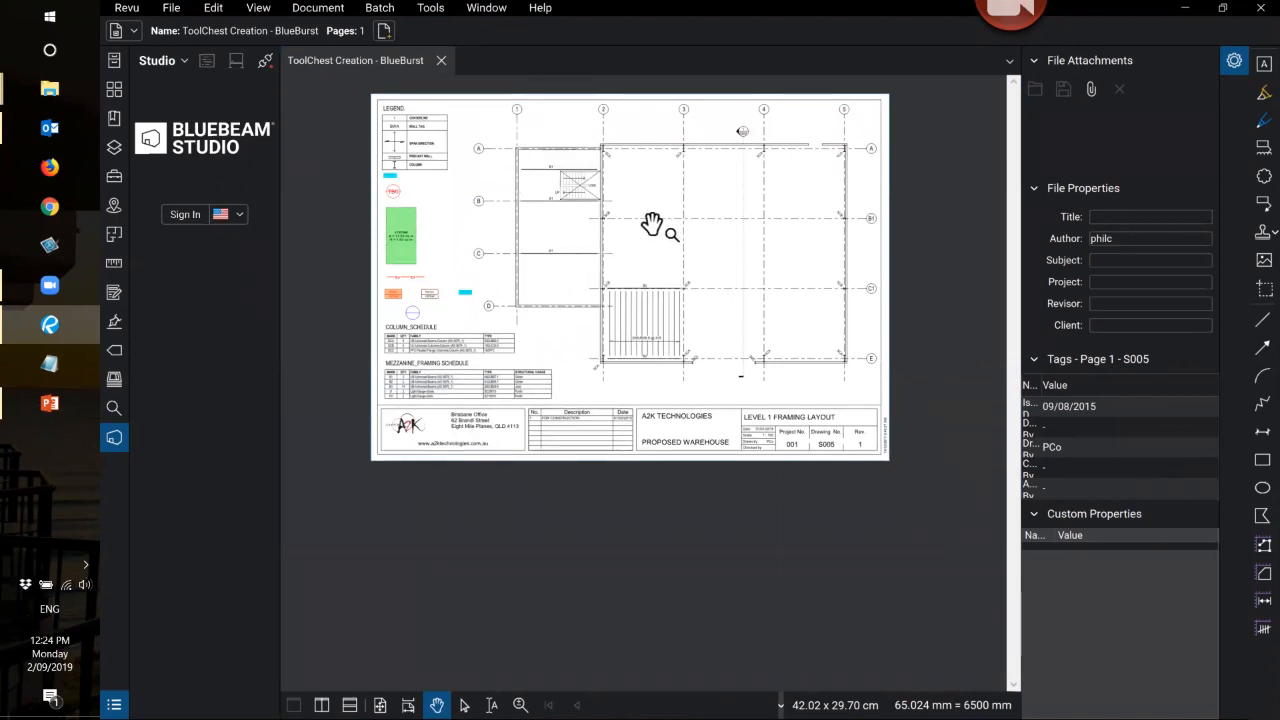
{"action": "scroll", "coordinate": [782, 184], "scroll_direction": "up", "scroll_amount": 1}
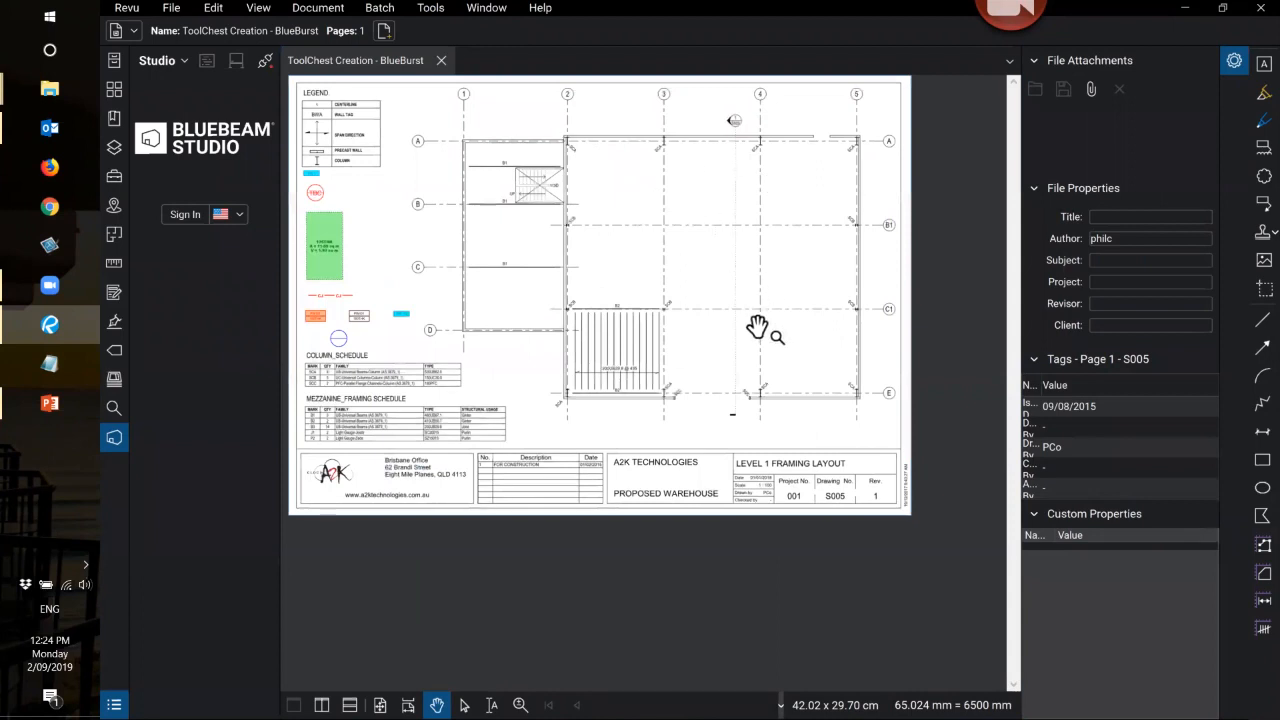
{"action": "scroll", "coordinate": [757, 331], "scroll_direction": "down", "scroll_amount": 1}
{"action": "scroll", "coordinate": [580, 143], "scroll_direction": "up", "scroll_amount": 1}
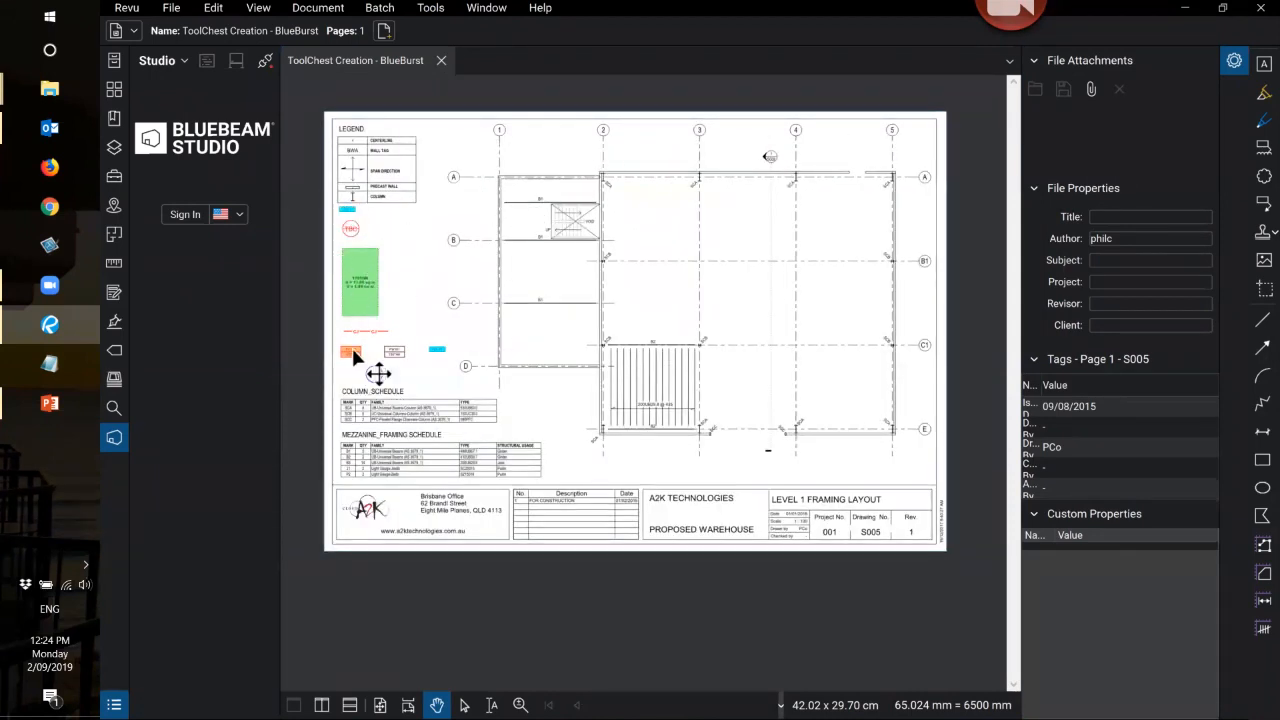
{"action": "scroll", "coordinate": [342, 250], "scroll_direction": "up", "scroll_amount": 1}
{"action": "scroll", "coordinate": [341, 258], "scroll_direction": "up", "scroll_amount": 1}
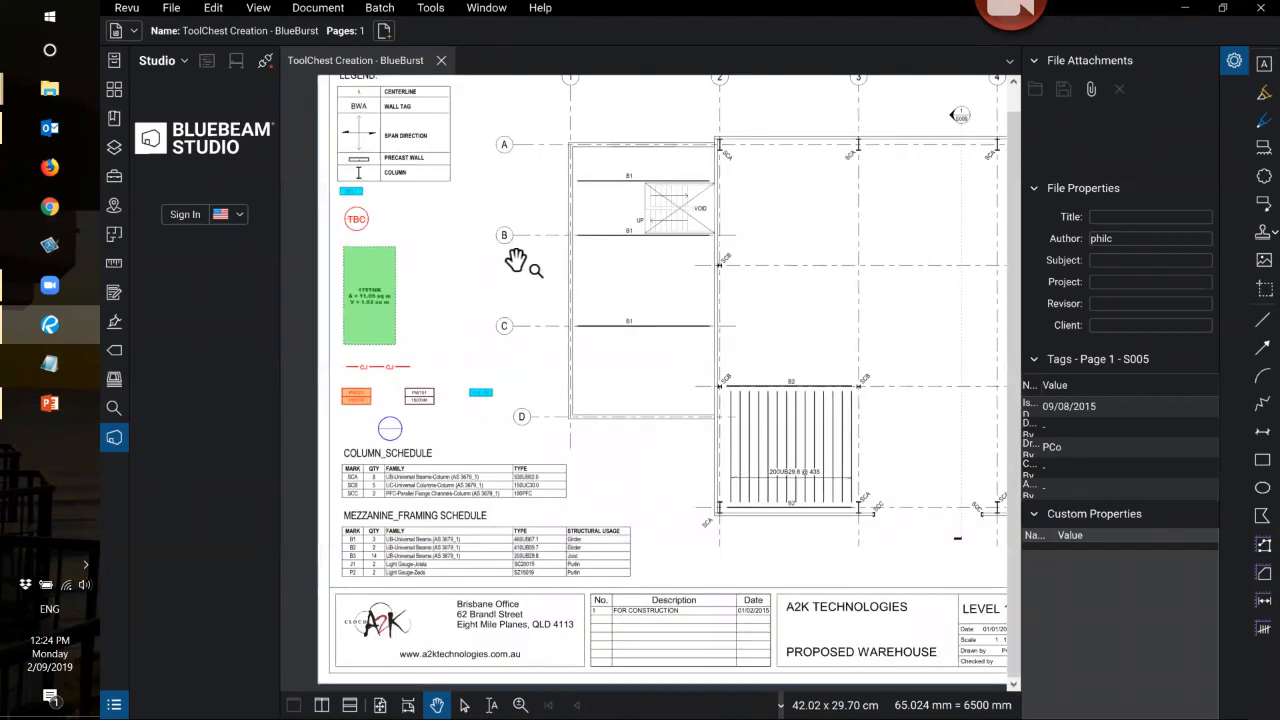
- Display the Tool Chest again and slightly narrow the docked Properties panel
{"action": "left_click", "coordinate": [114, 180]}
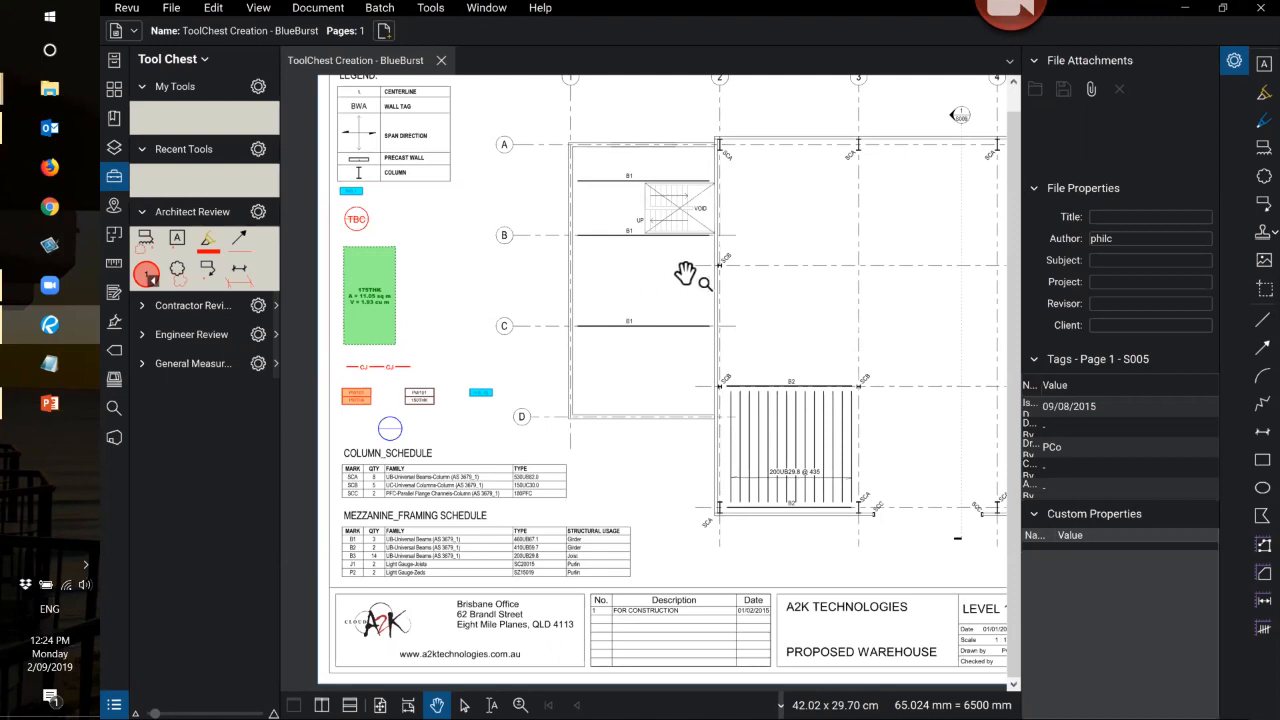
{"action": "left_click_drag", "start_coordinate": [1029, 320], "coordinate": [1034, 320]}
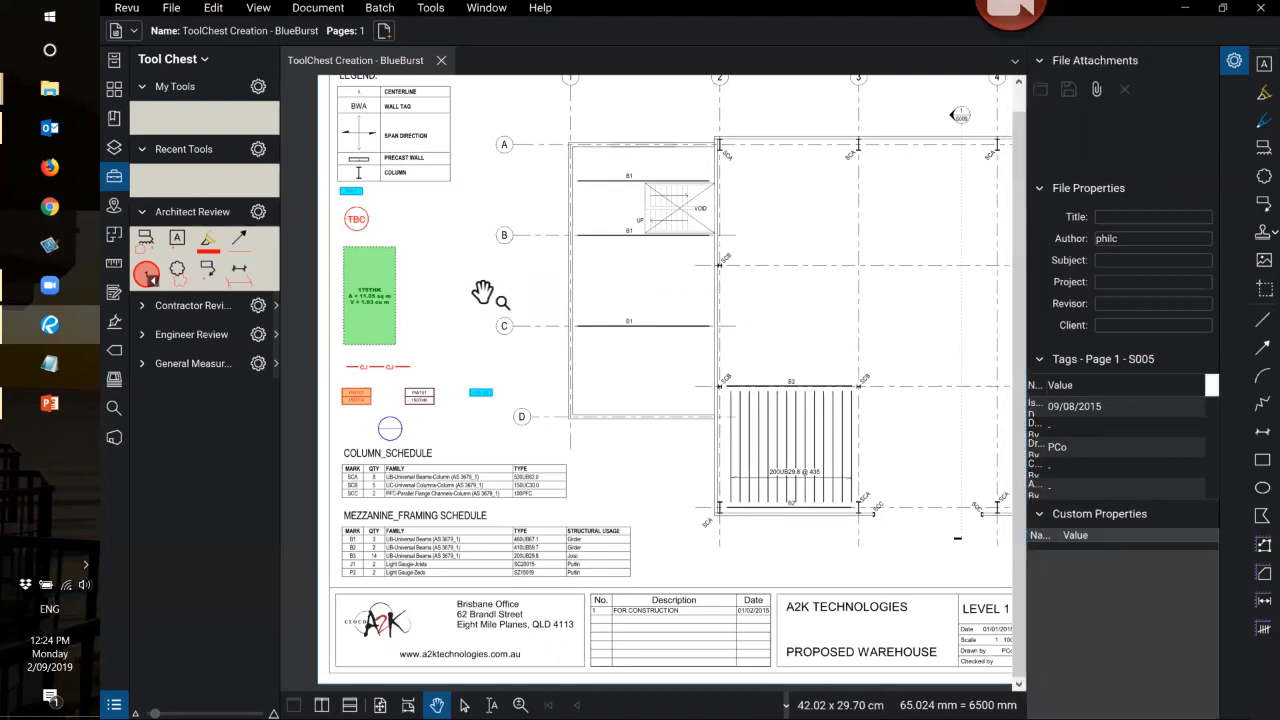
{"action": "scroll", "coordinate": [386, 309], "scroll_direction": "down", "scroll_amount": 2}
{"action": "scroll", "coordinate": [580, 277], "scroll_direction": "up", "scroll_amount": 1}
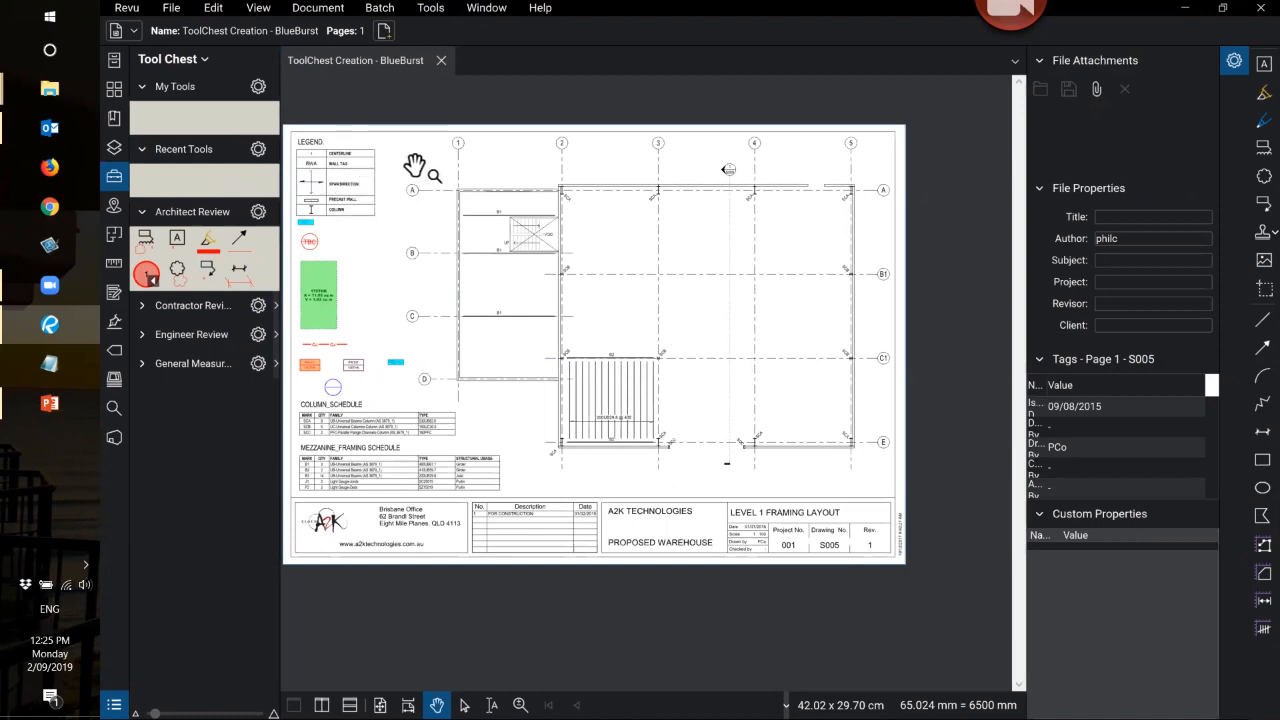
- Expand the Contractor Review, Engineer Review and General Measurements tool sets to view their tools
{"action": "left_click", "coordinate": [141, 304]}
{"action": "left_click", "coordinate": [141, 399]}
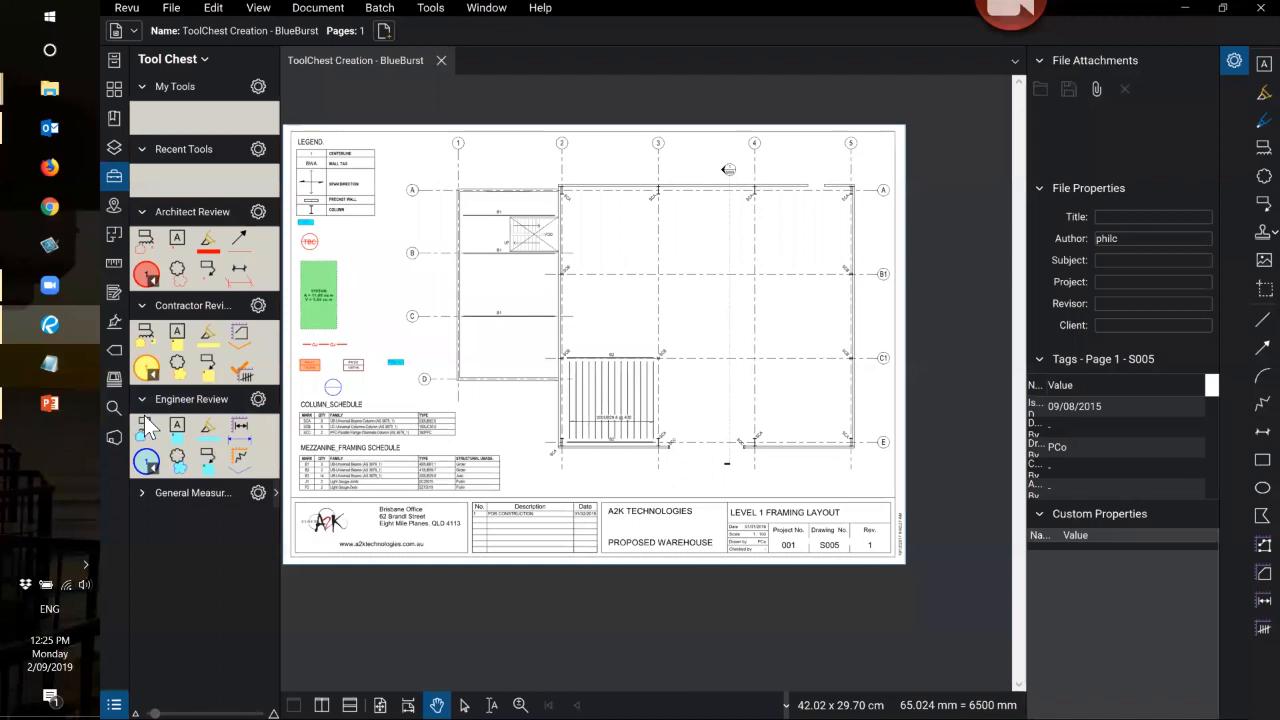
{"action": "left_click", "coordinate": [140, 491]}
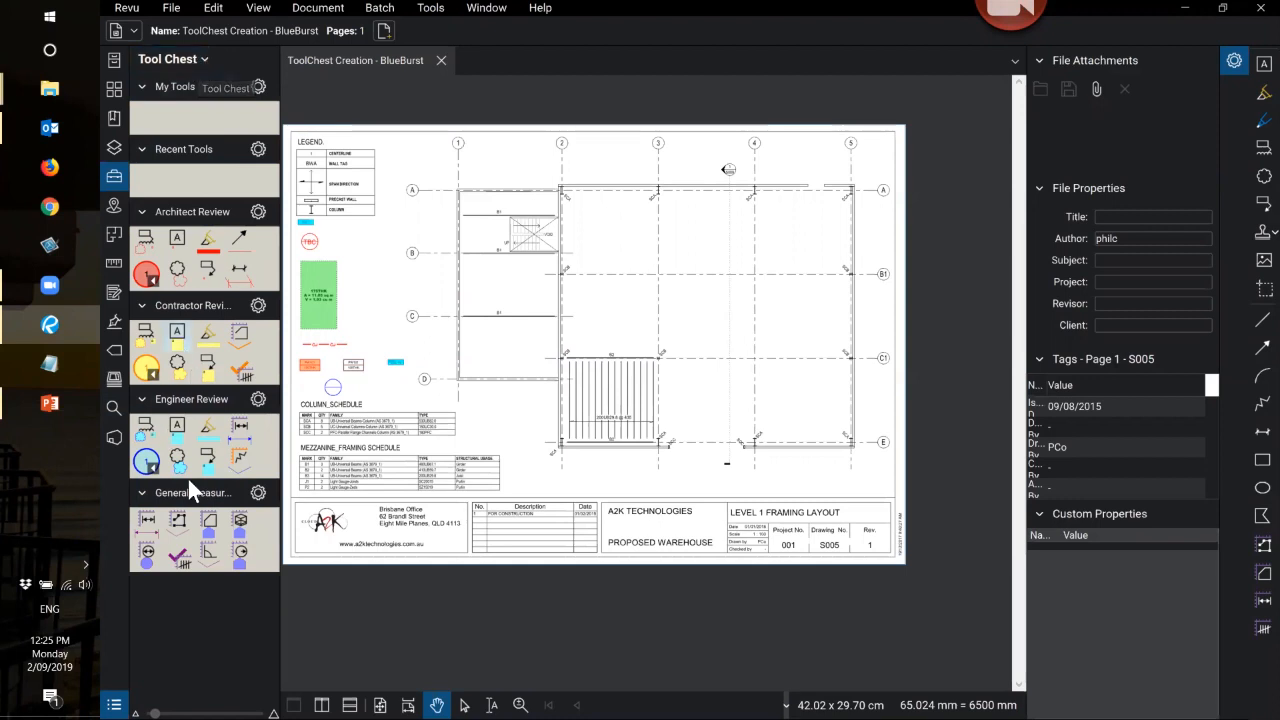
- Hide the General Measurements, Engineer Review, Contractor Review and Architect Review tool sets from the Tool Chest
{"action": "left_click", "coordinate": [206, 59]}
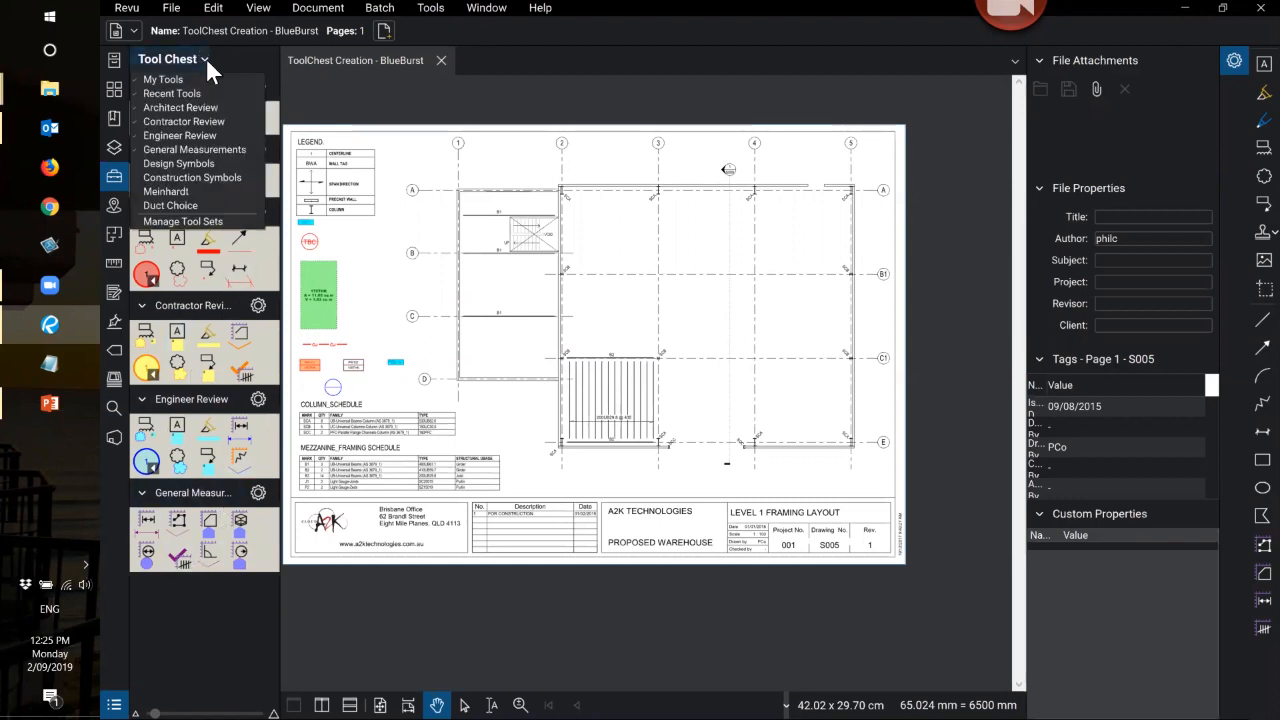
{"action": "left_click", "coordinate": [134, 146]}
{"action": "left_click", "coordinate": [135, 133]}
{"action": "left_click", "coordinate": [134, 119]}
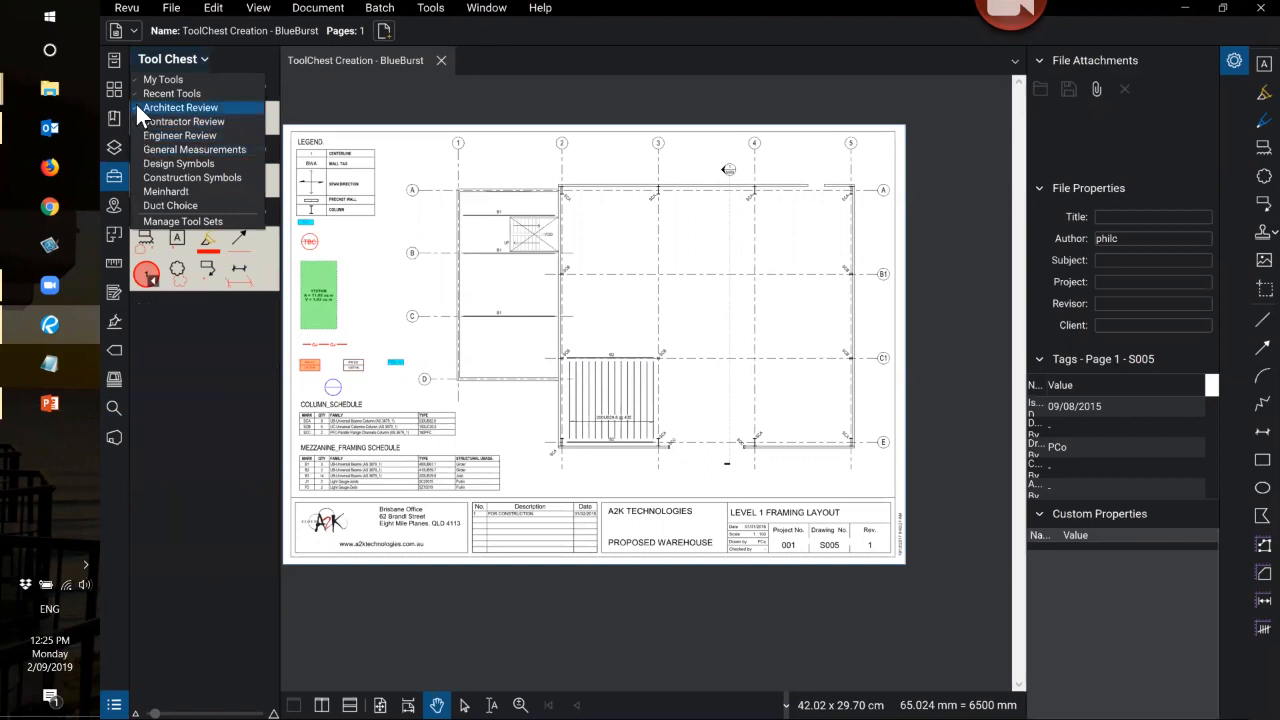
{"action": "left_click", "coordinate": [134, 107]}
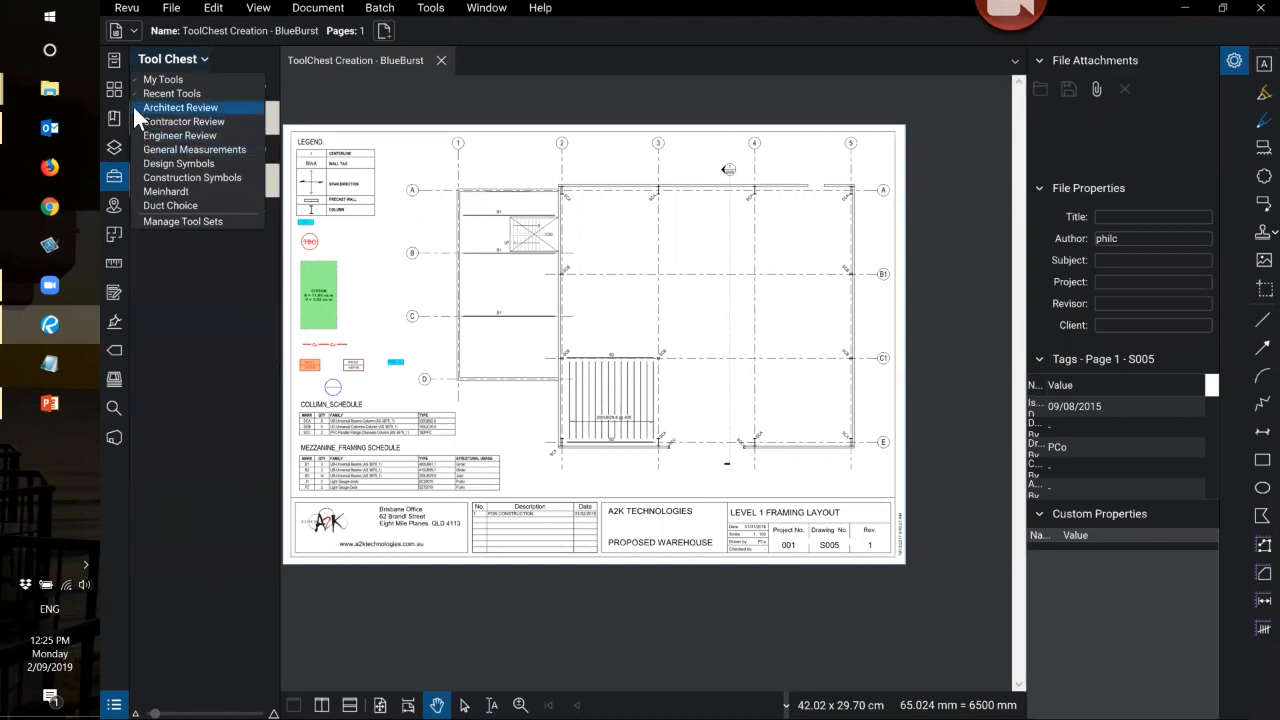
{"action": "left_click", "coordinate": [200, 320]}
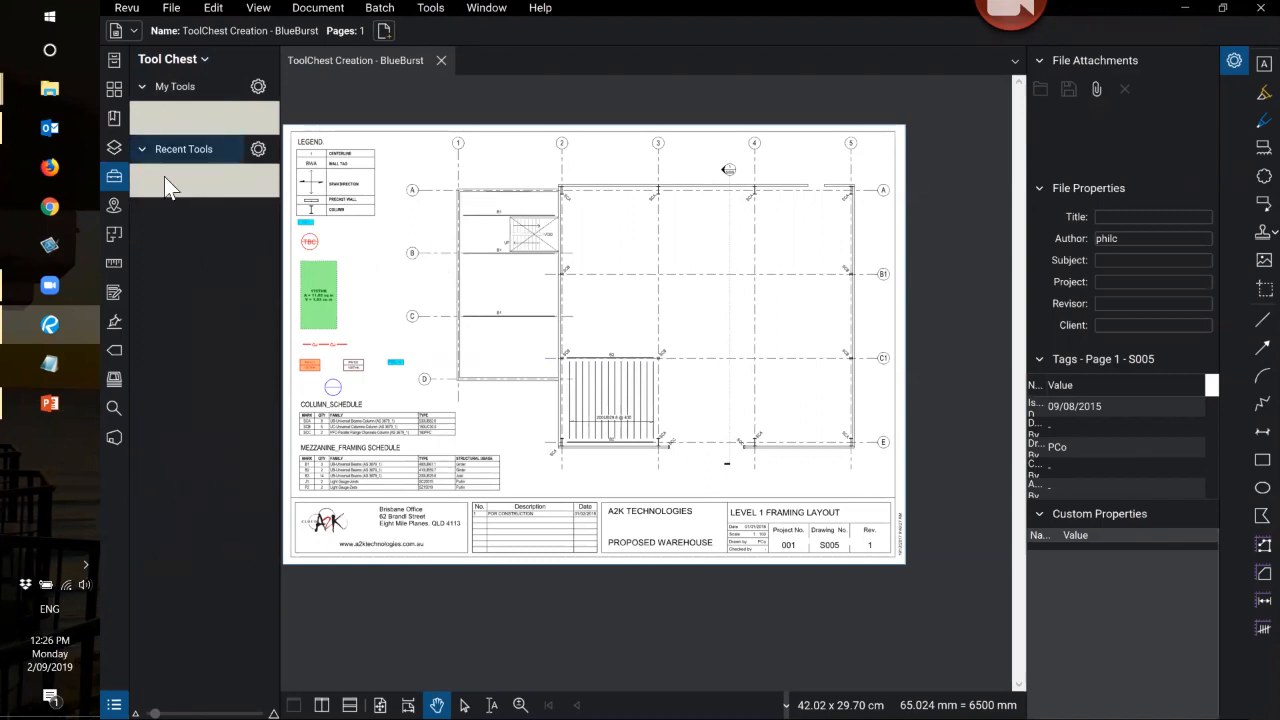
{"action": "left_click", "coordinate": [258, 149]}
{"action": "left_click", "coordinate": [184, 242]}
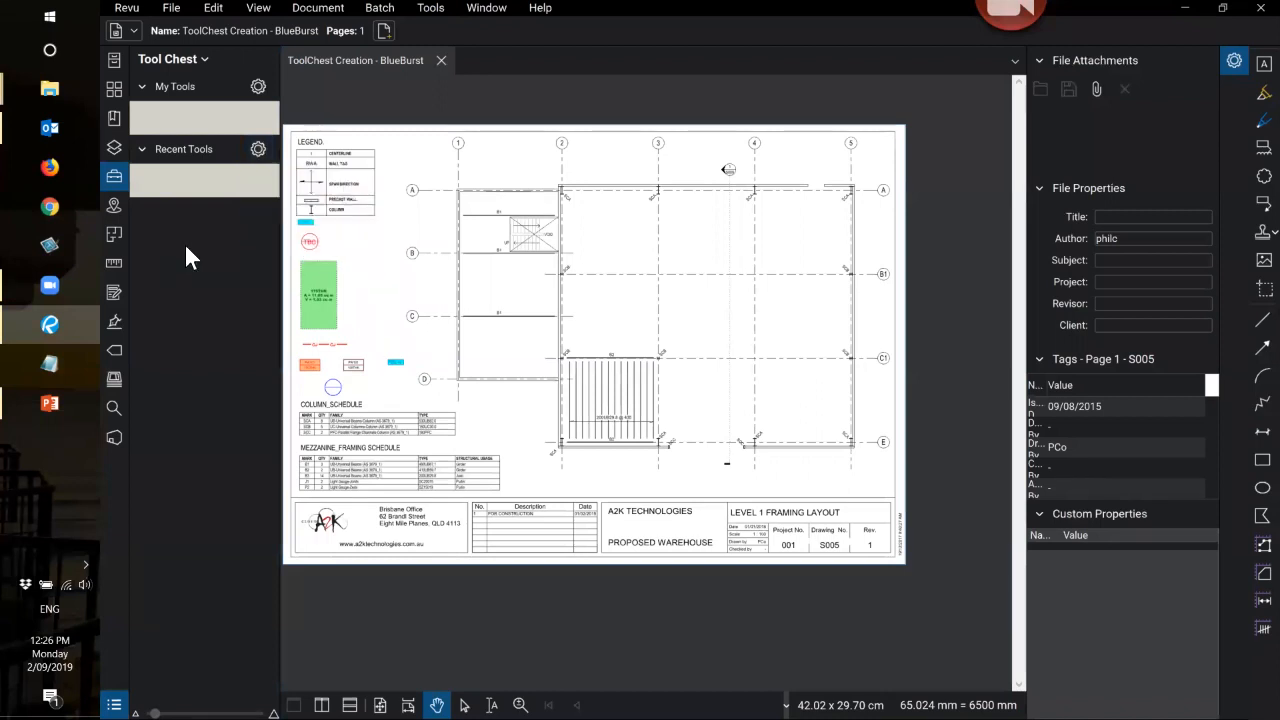
- Start adding a new tool set titled A2K DEMO TOOL SET, displayed with a relative path and not shown in all profiles
{"action": "left_click", "coordinate": [204, 59]}
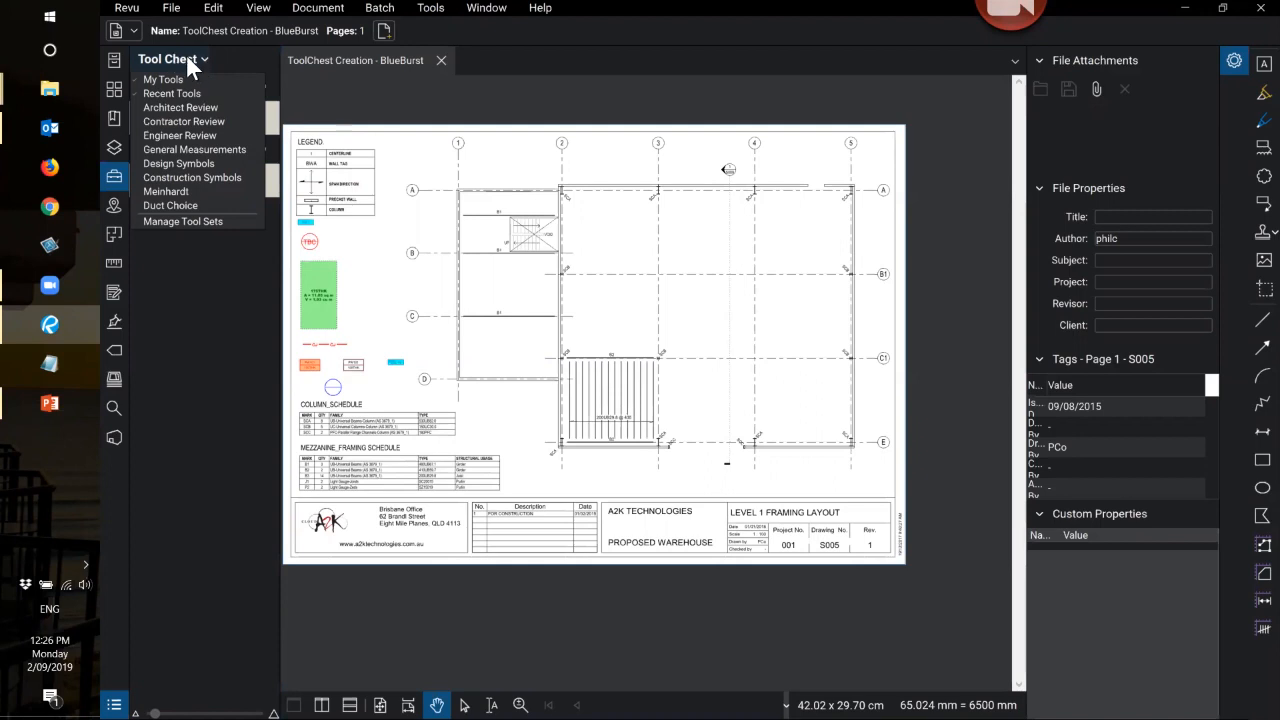
{"action": "left_click", "coordinate": [179, 222]}
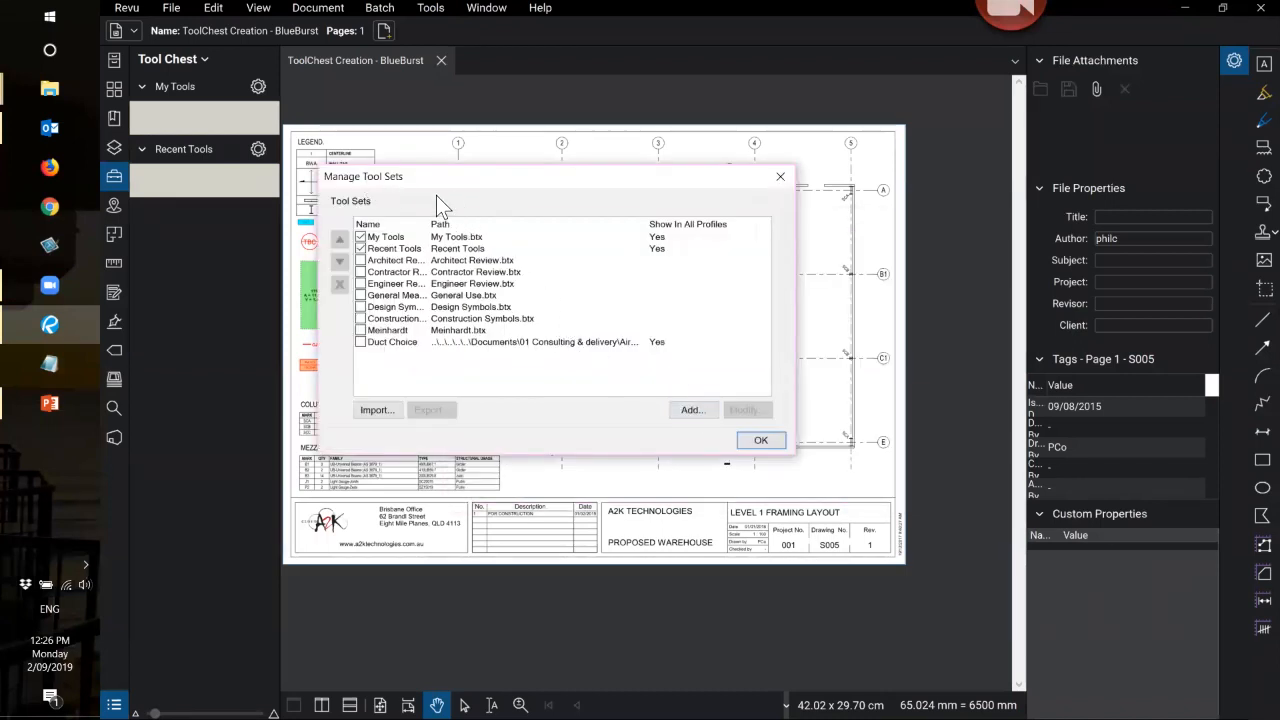
{"action": "left_click", "coordinate": [692, 410]}
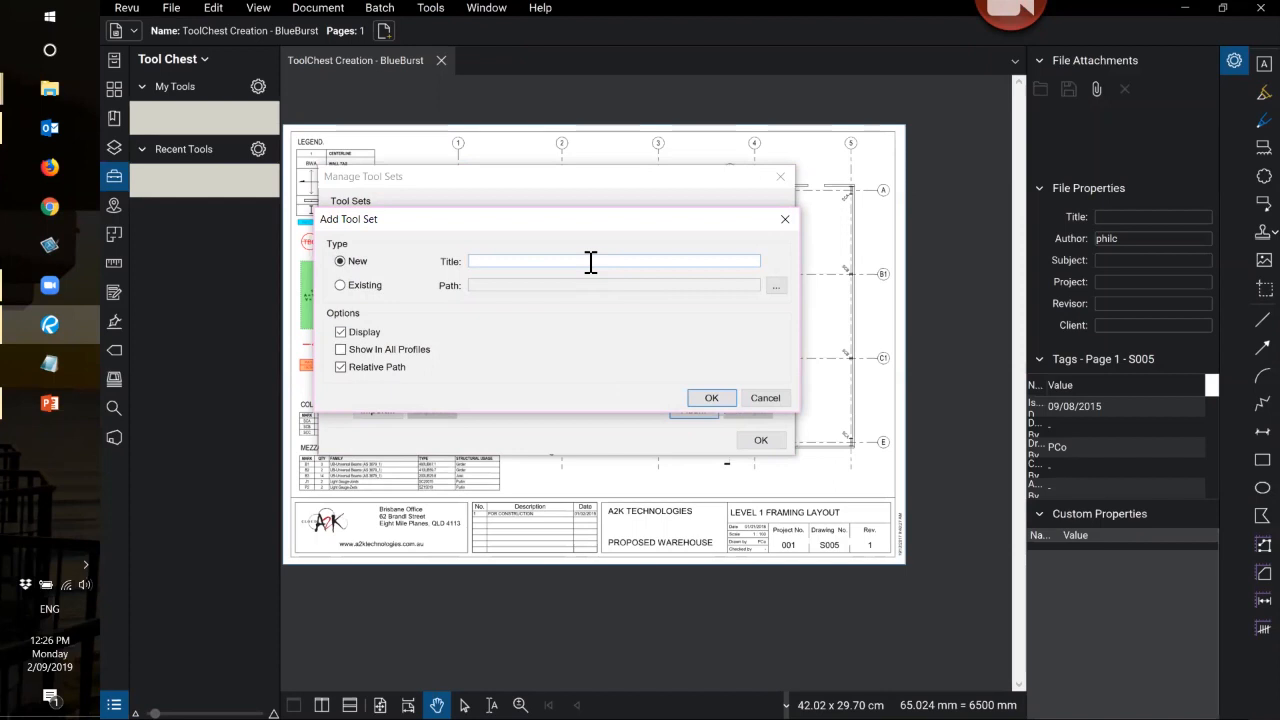
{"action": "type", "text": "A2K"}
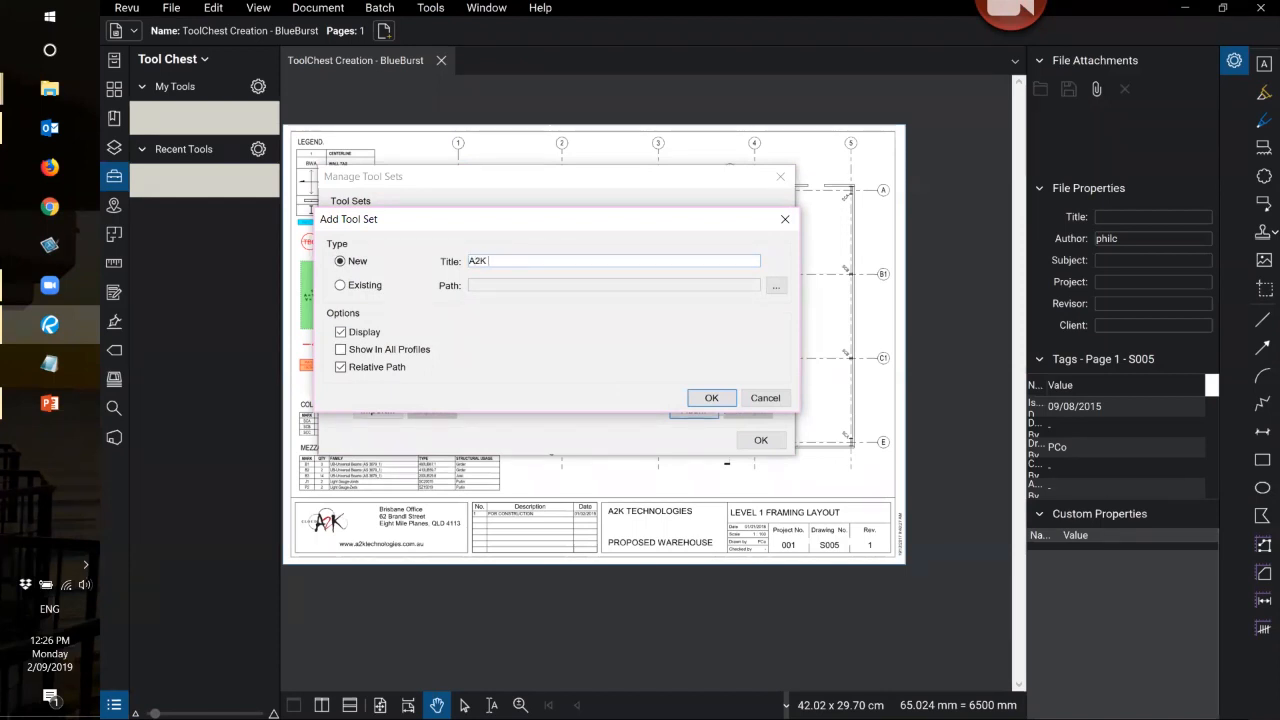
{"action": "type", "text": " DEMO"}
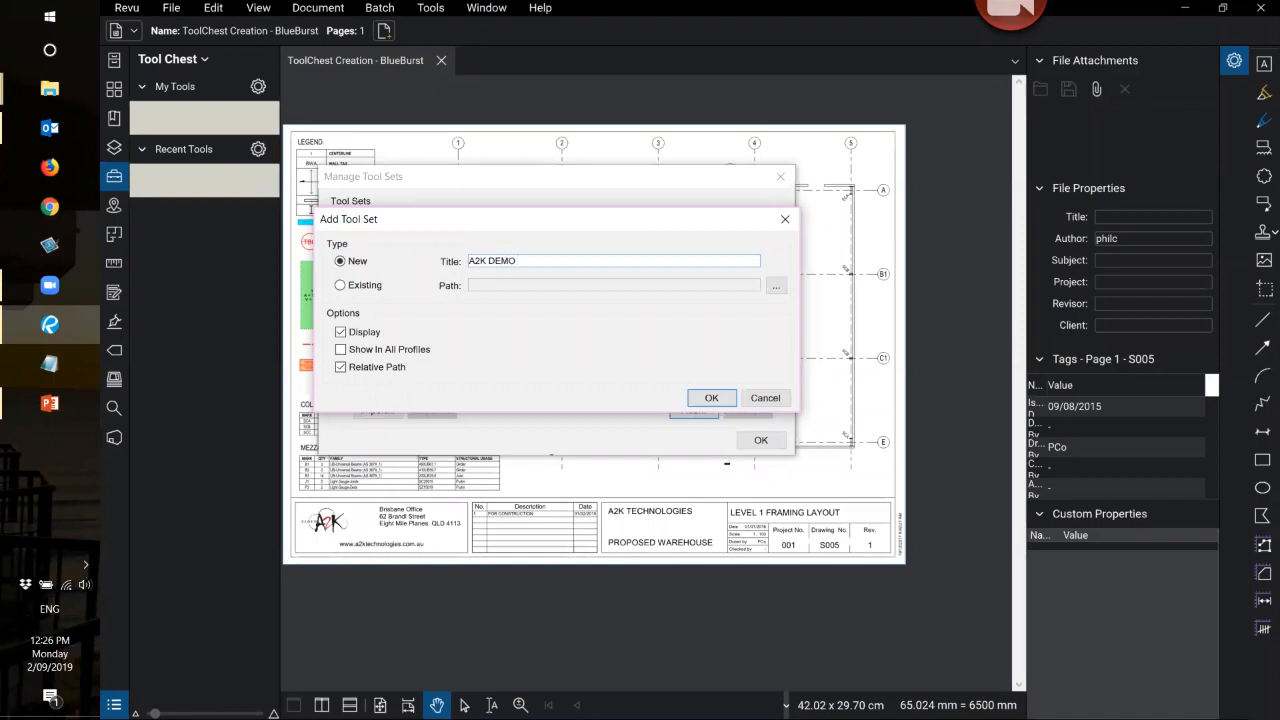
{"action": "type", "text": " TOOL SET"}
{"action": "left_click", "coordinate": [345, 358]}
{"action": "left_click", "coordinate": [345, 358]}
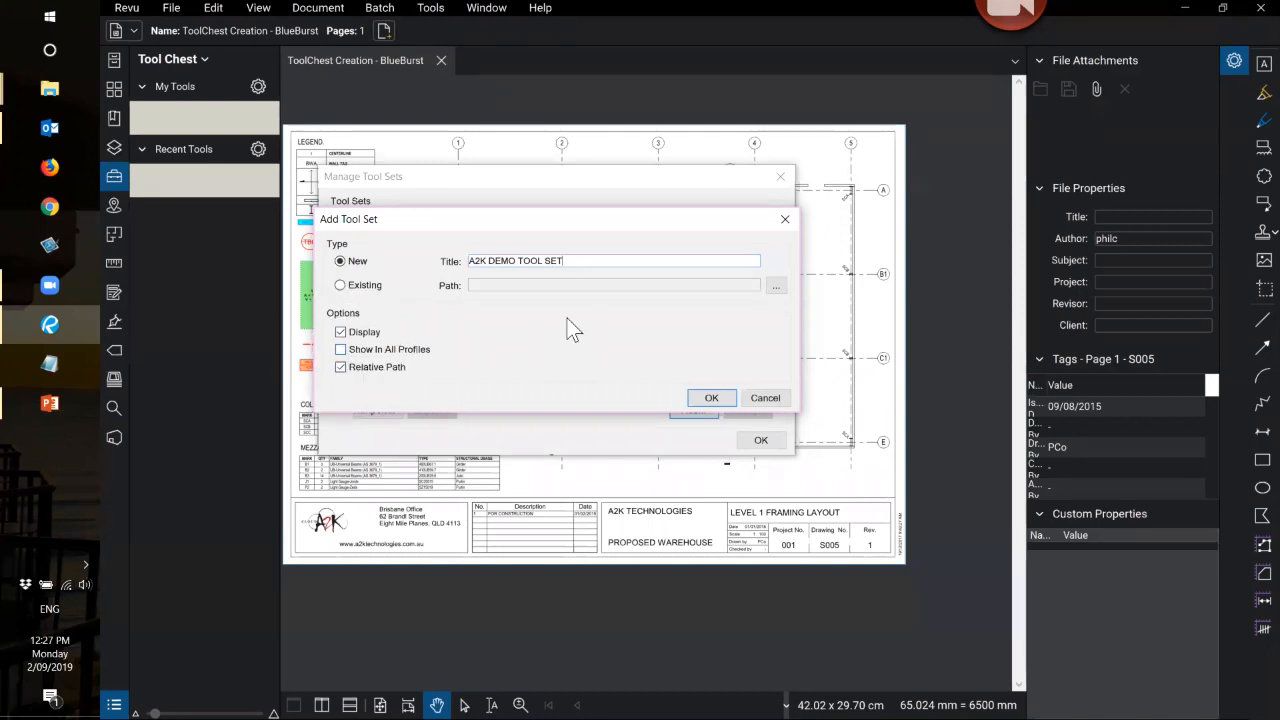
{"action": "left_click", "coordinate": [776, 284]}
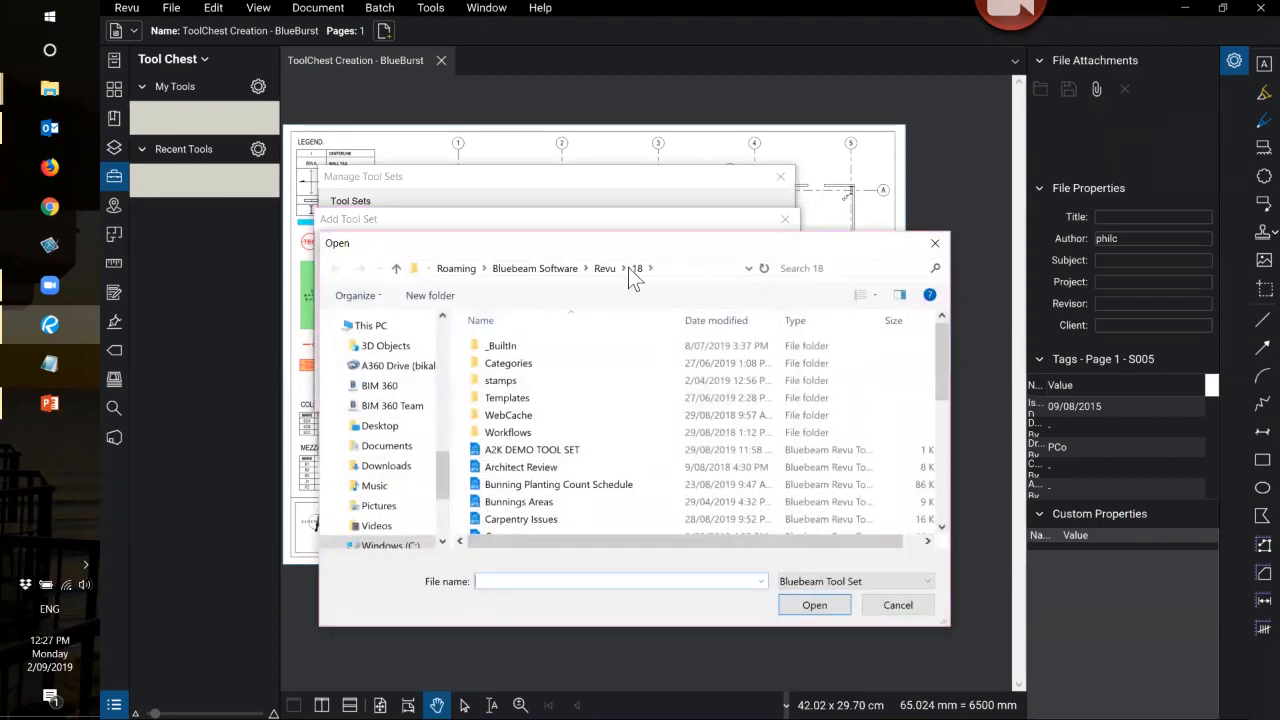
{"action": "scroll", "coordinate": [444, 410], "scroll_direction": "up", "scroll_amount": 5}
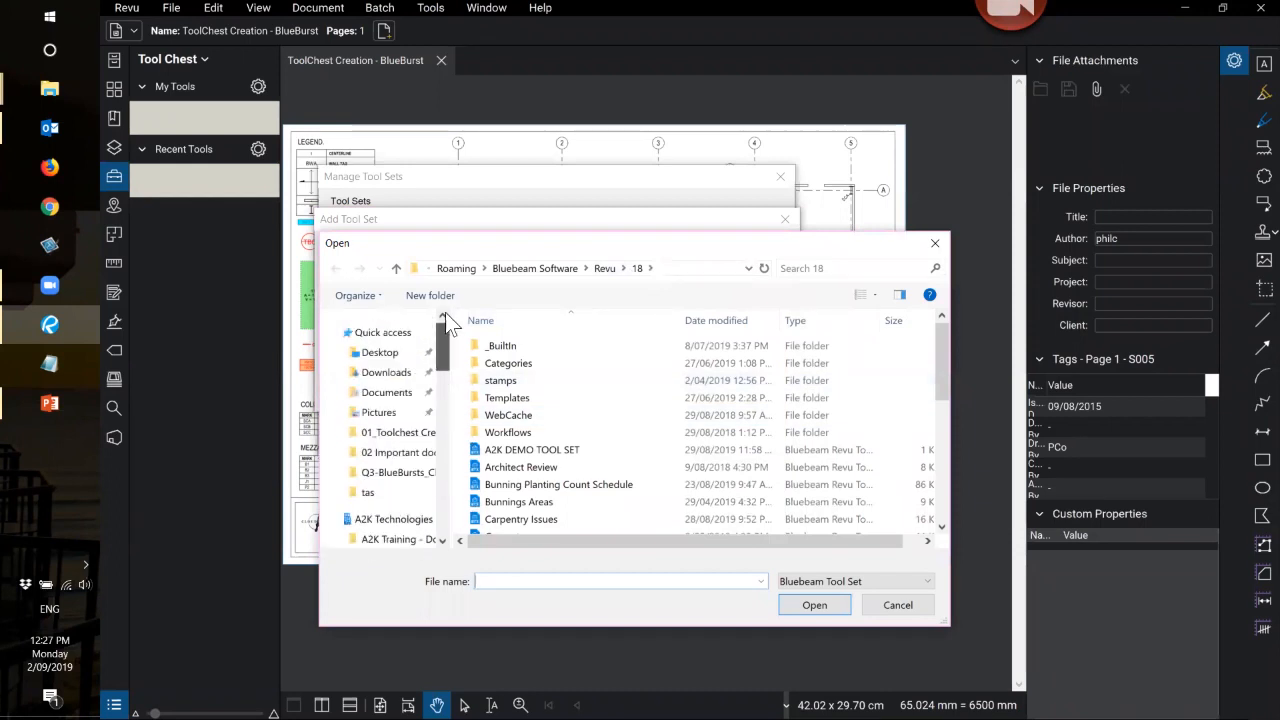
{"action": "left_click", "coordinate": [379, 353]}
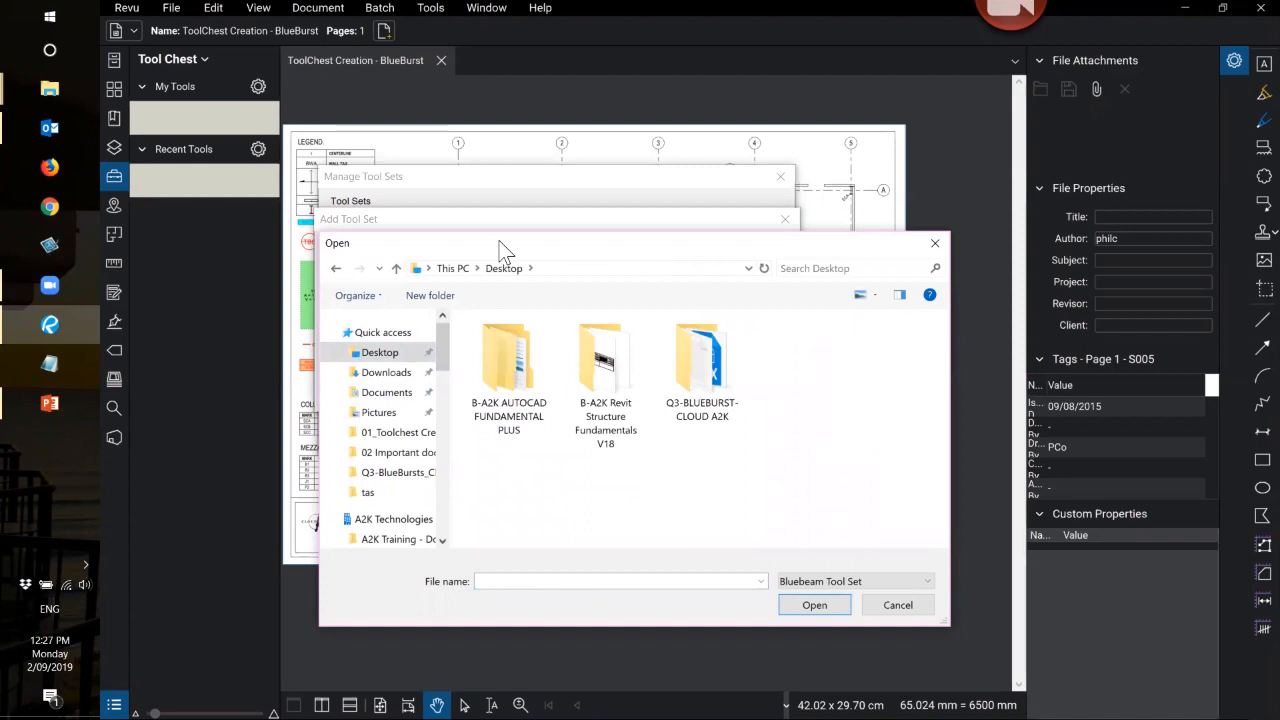
{"action": "left_click_drag", "start_coordinate": [497, 243], "coordinate": [672, 350]}
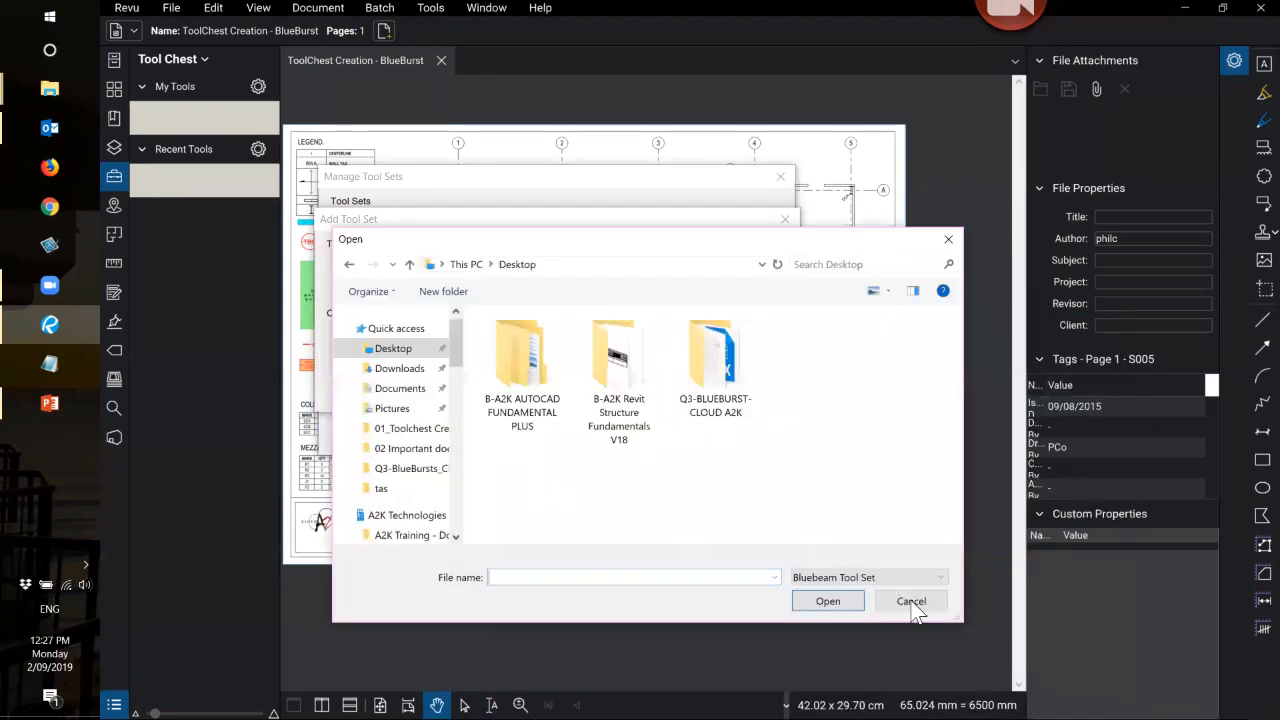
{"action": "left_click", "coordinate": [911, 603]}
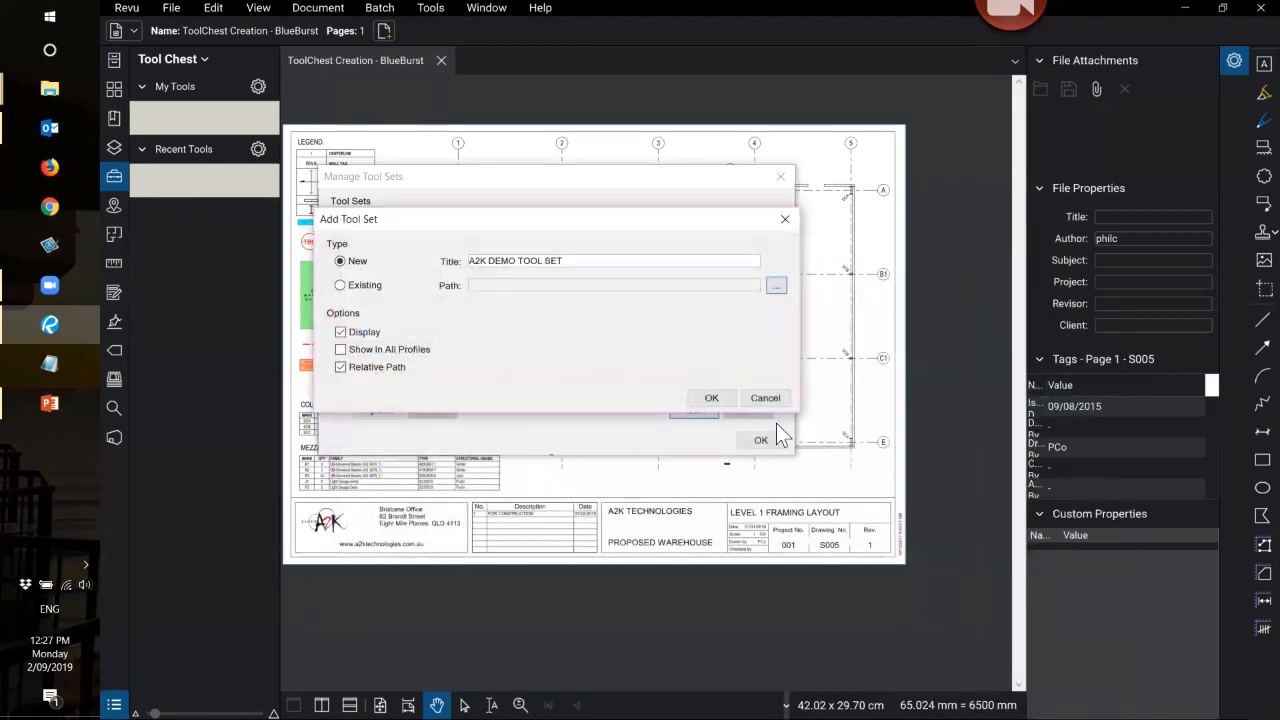
- Create the new tool set and save its file to the Desktop as A2K DEMO TOOL SET
{"action": "left_click", "coordinate": [682, 259]}
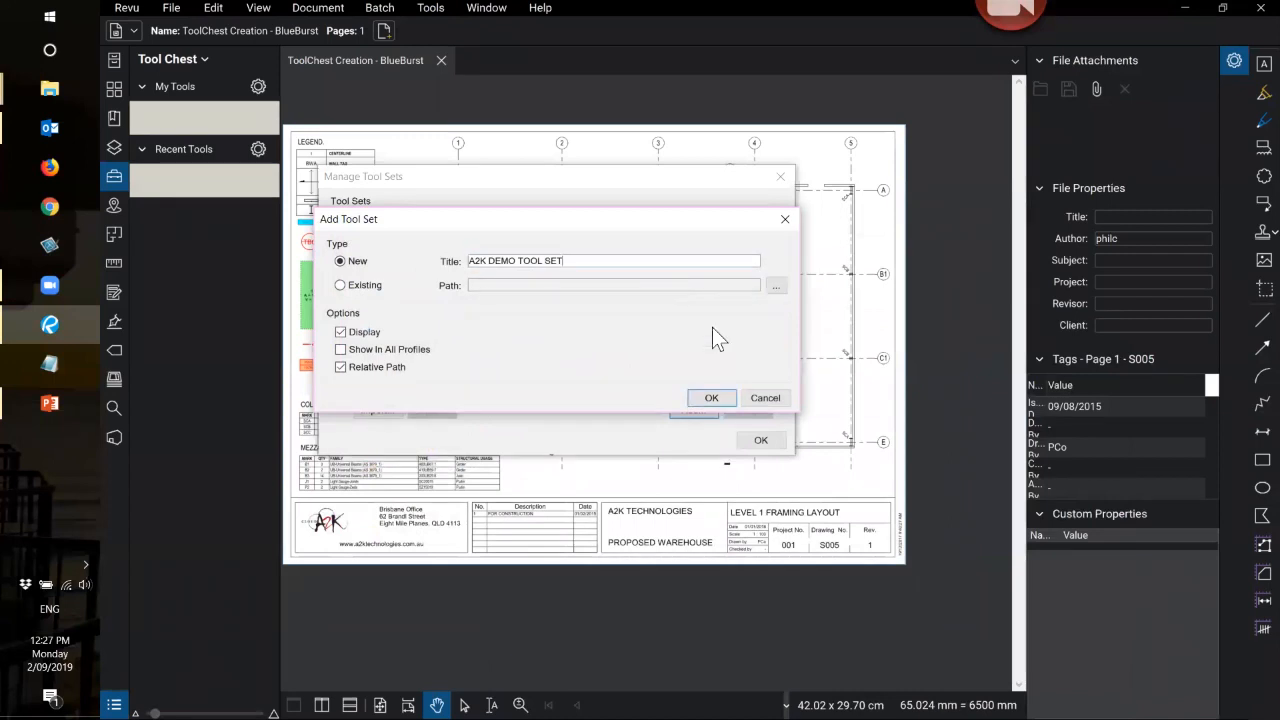
{"action": "left_click", "coordinate": [710, 399]}
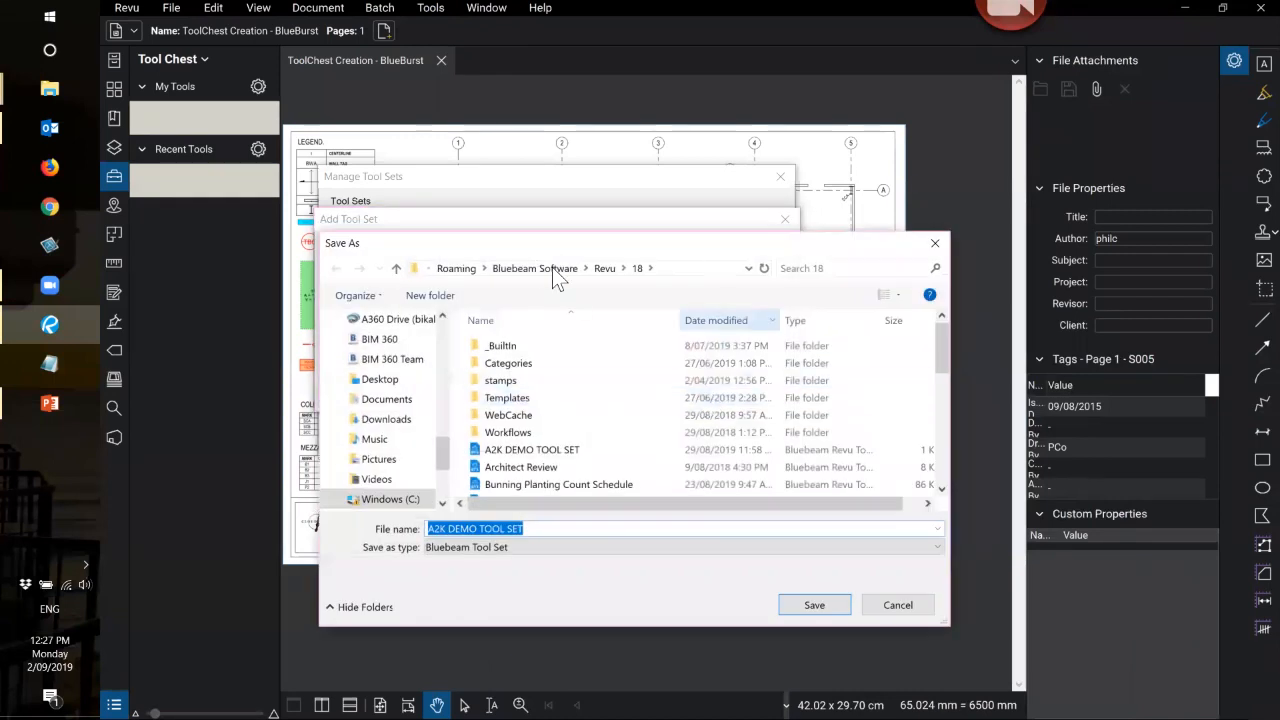
{"action": "left_click_drag", "start_coordinate": [441, 452], "coordinate": [443, 318]}
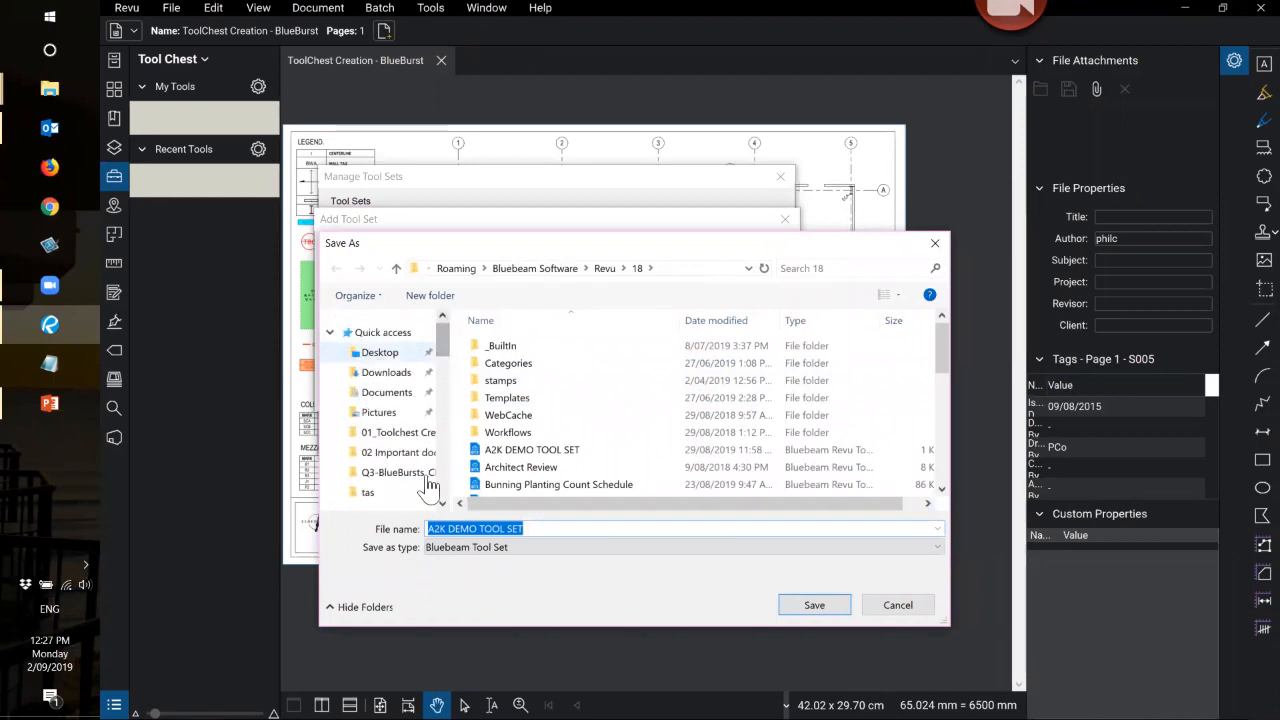
{"action": "left_click", "coordinate": [378, 352]}
{"action": "left_click", "coordinate": [610, 490]}
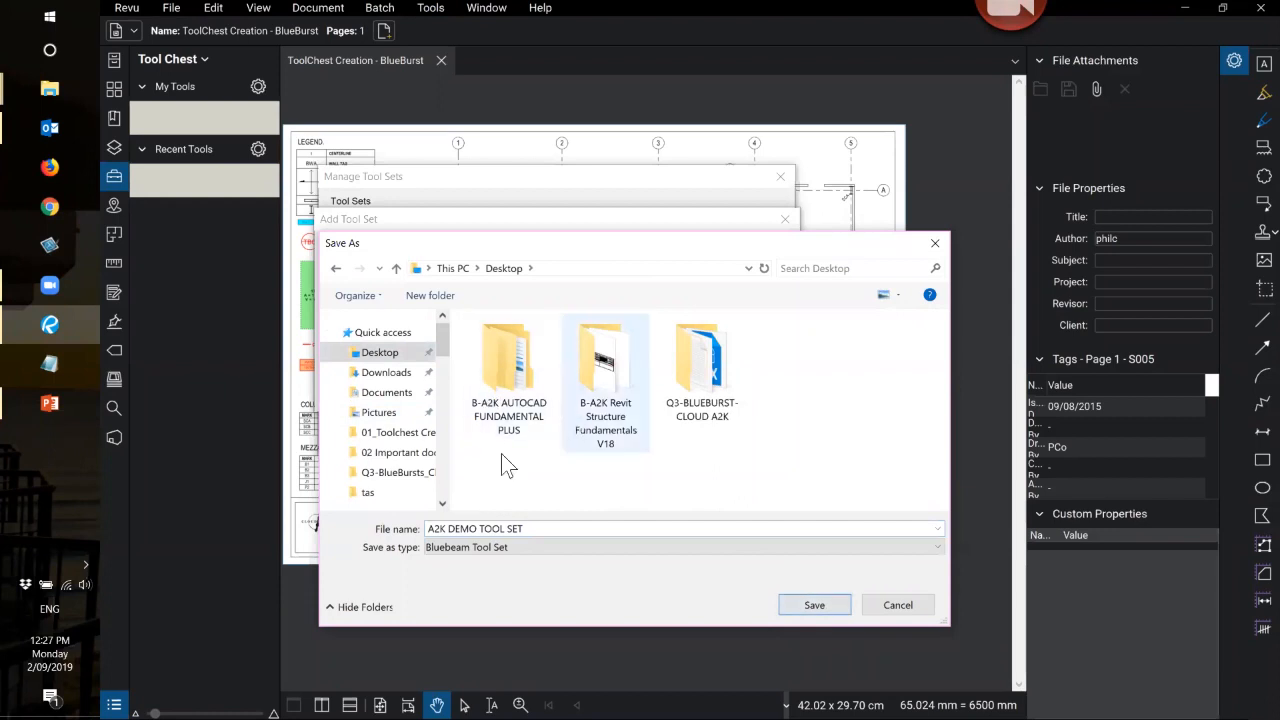
{"action": "left_click", "coordinate": [812, 607]}
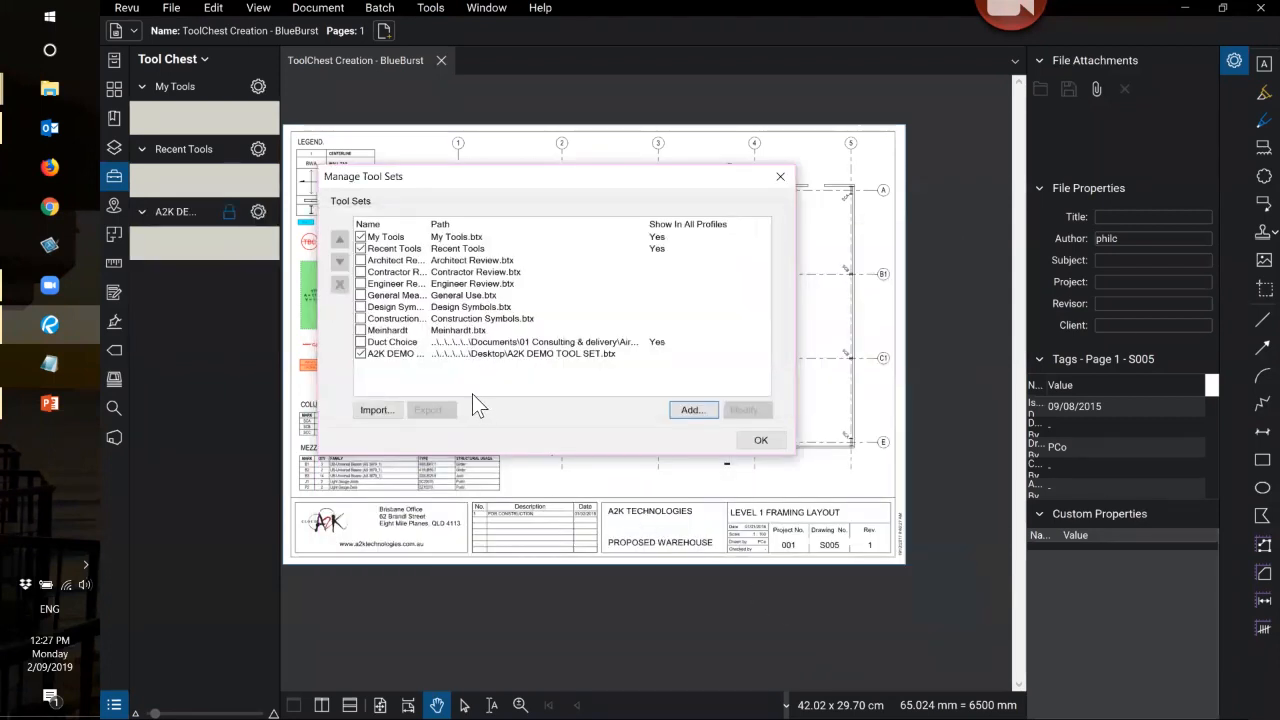
- Move A2K DEMO TOOL SET to the top of the tool set list and close the tool set manager
{"action": "left_click", "coordinate": [456, 355]}
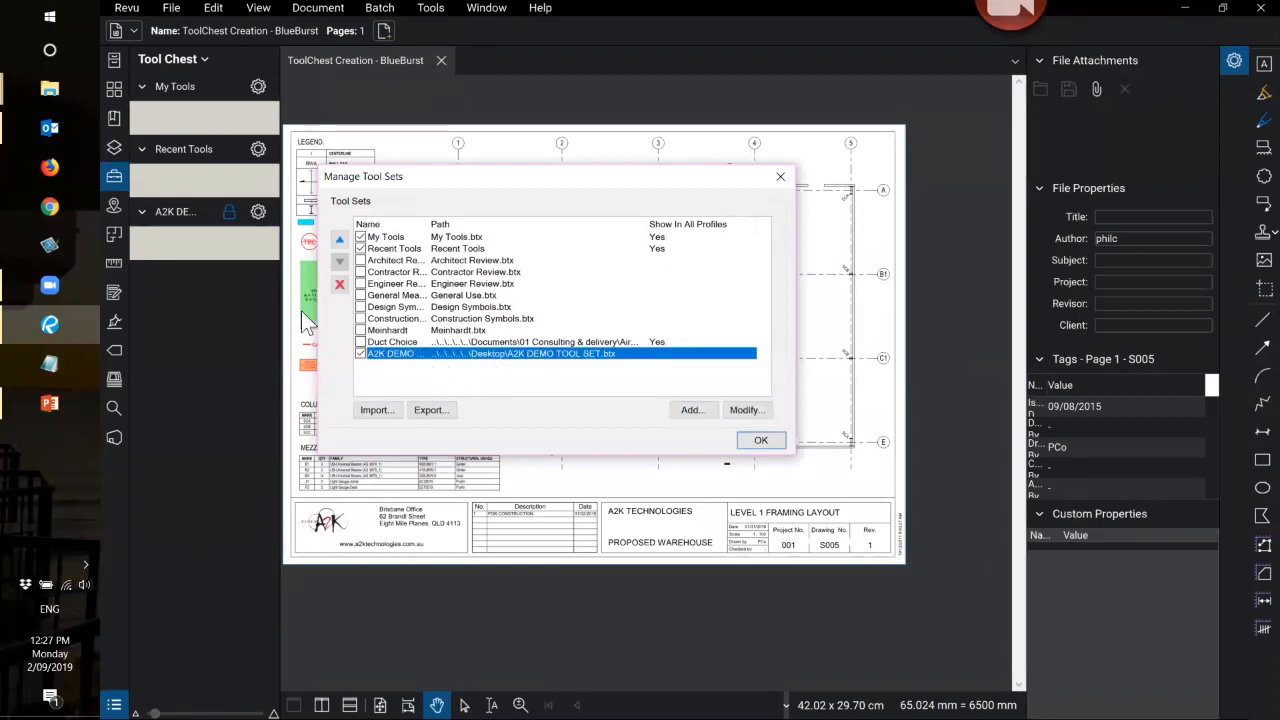
{"action": "left_click", "coordinate": [166, 254]}
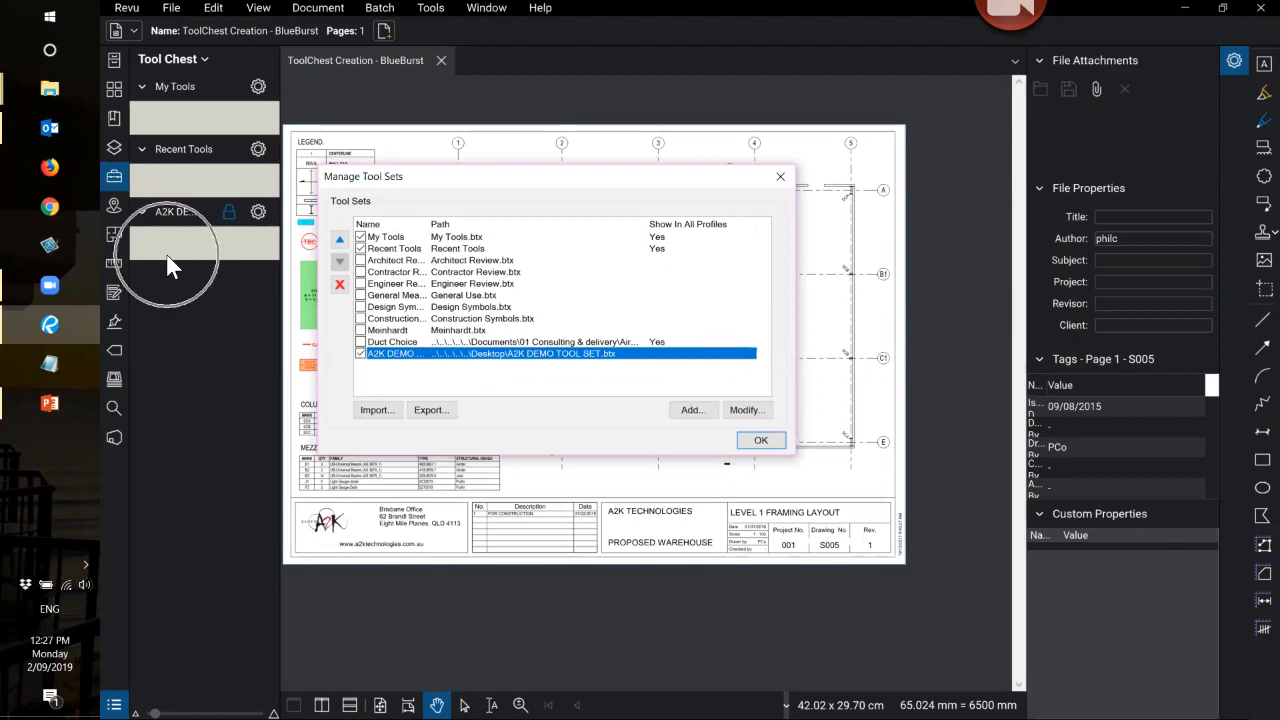
{"action": "left_click", "coordinate": [168, 253]}
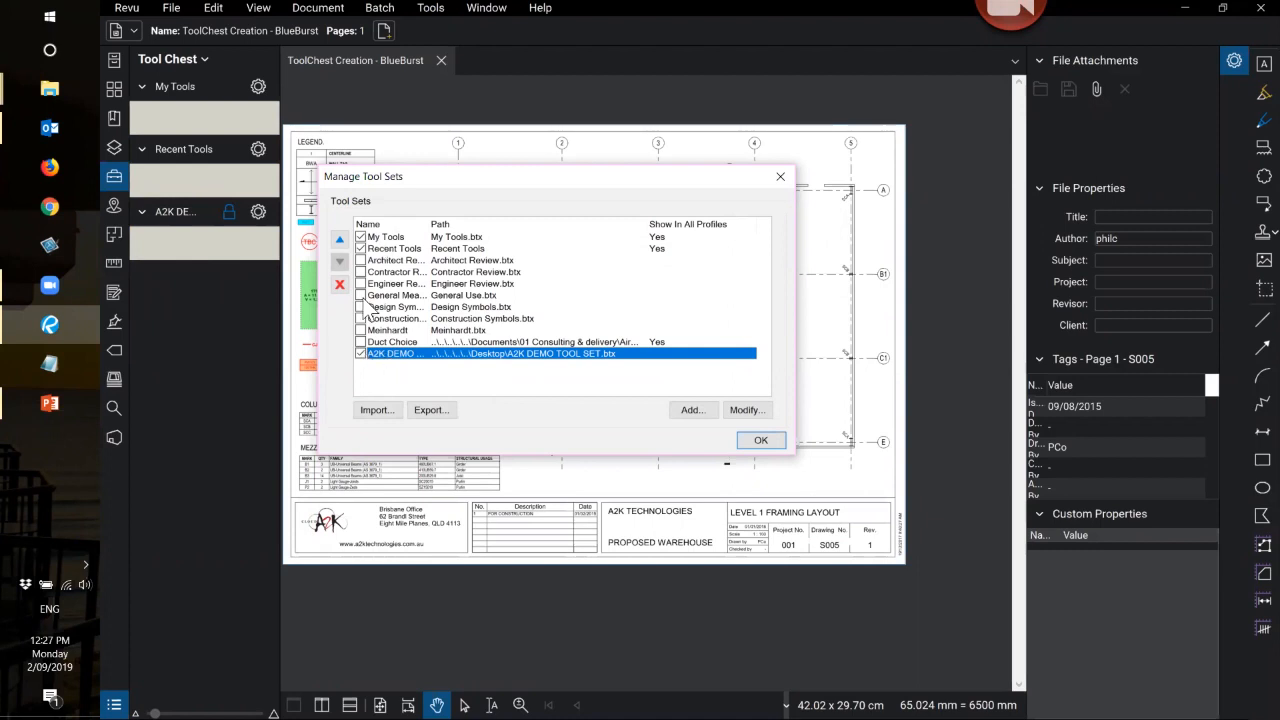
{"action": "left_click", "coordinate": [341, 241]}
{"action": "left_click", "coordinate": [341, 241]}
{"action": "left_click", "coordinate": [341, 241]}
{"action": "left_click", "coordinate": [341, 241]}
{"action": "left_click", "coordinate": [341, 241]}
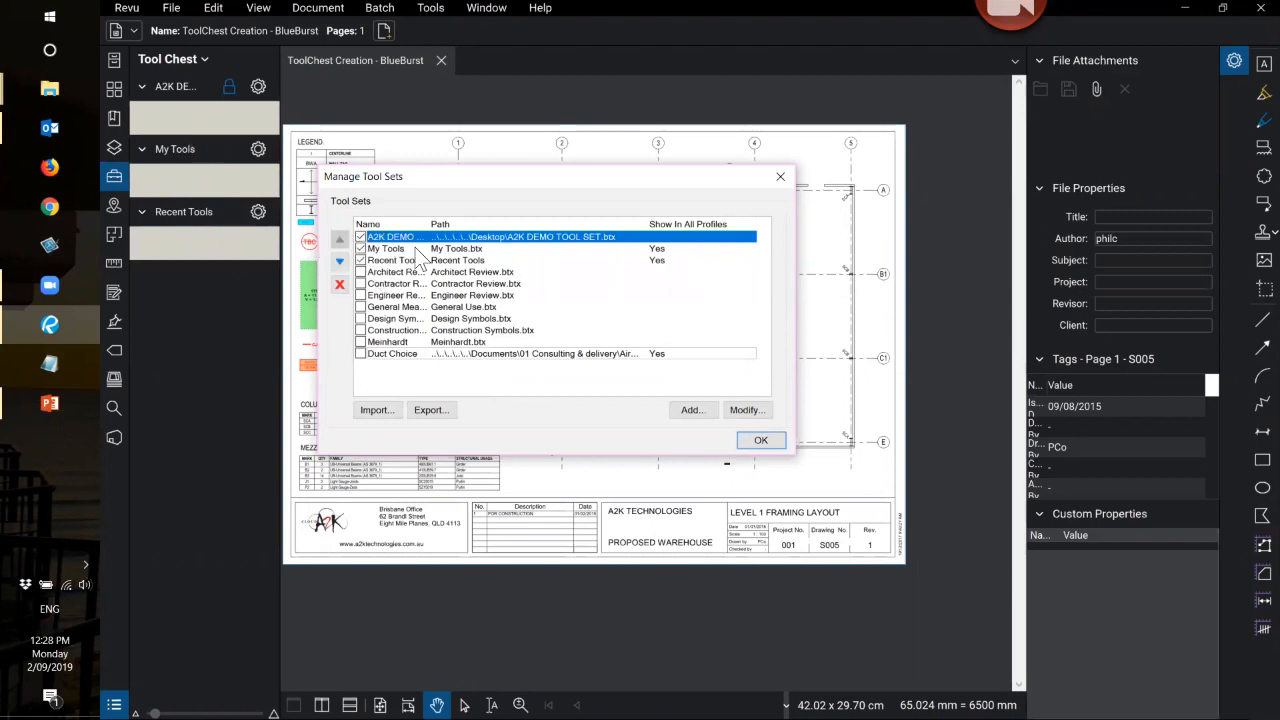
{"action": "left_click", "coordinate": [338, 287]}
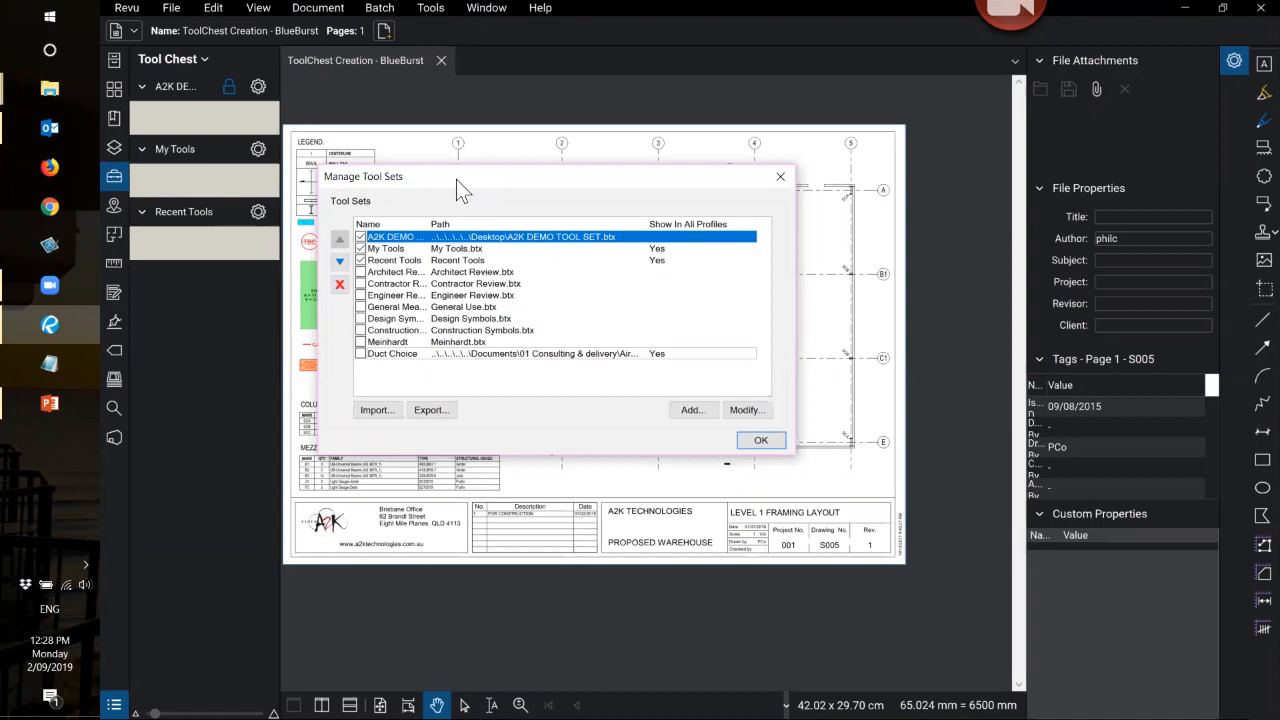
{"action": "left_click_drag", "start_coordinate": [452, 181], "coordinate": [484, 178]}
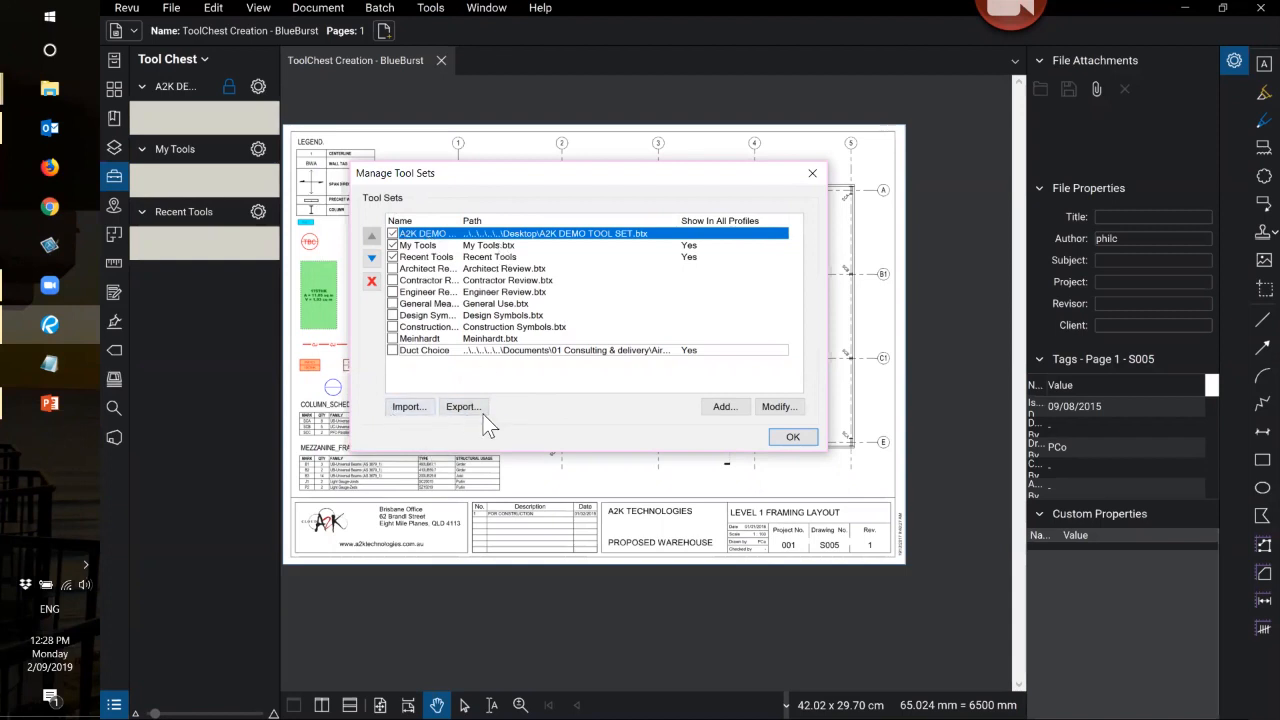
{"action": "key", "text": "ctrl"}
{"action": "left_click", "coordinate": [790, 438]}
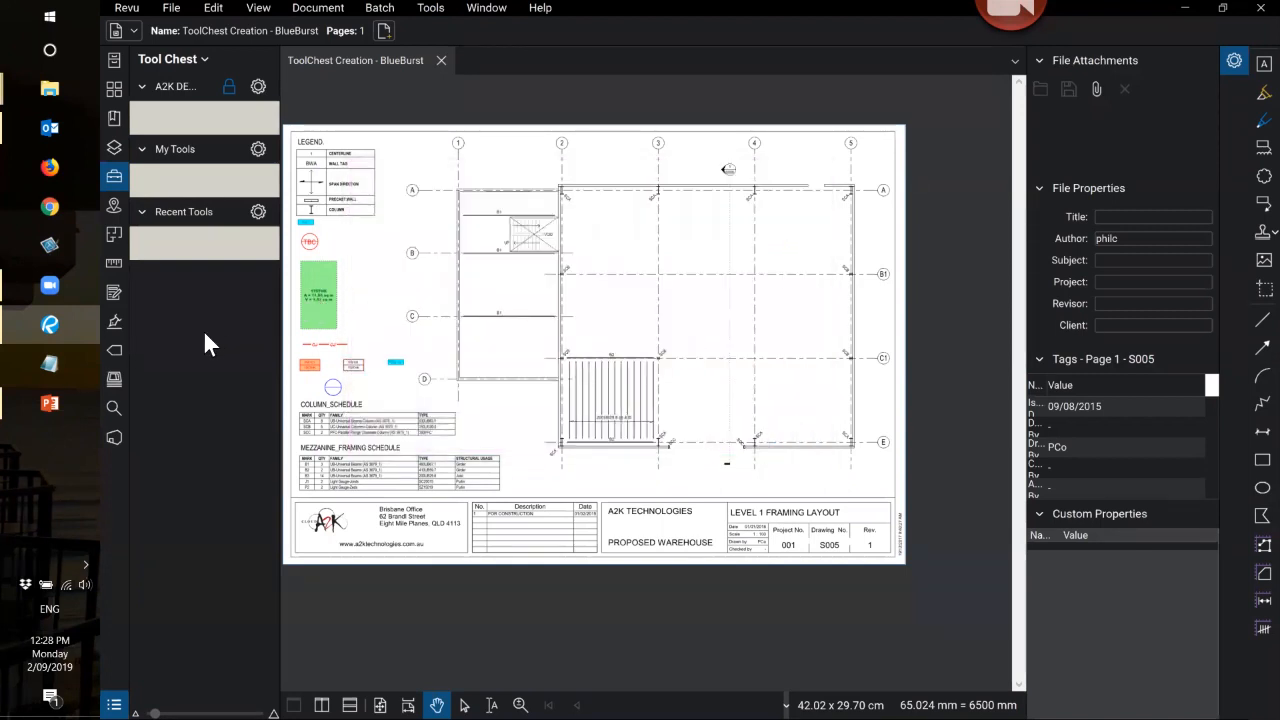
- Unlock the A2K DEMO TOOL SET in the Tool Chest for editing
{"action": "key", "text": "ctrl"}
{"action": "key", "text": "ctrl"}
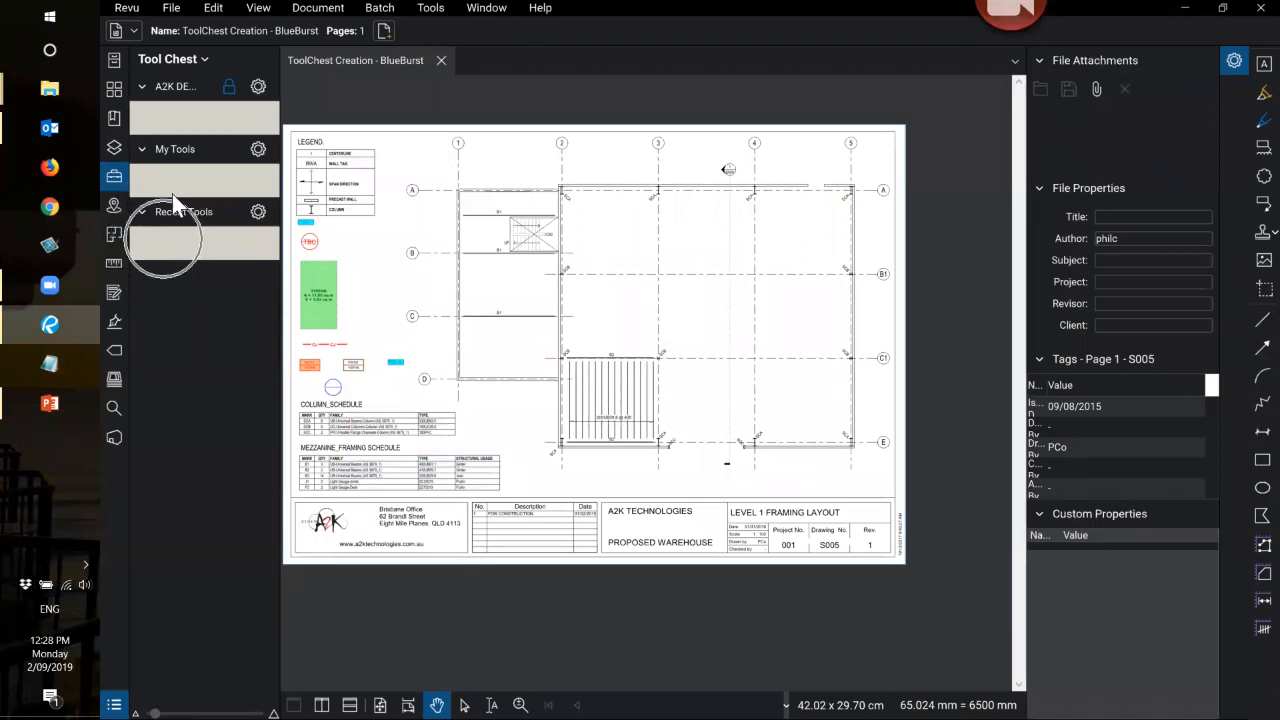
{"action": "key", "text": "ctrl"}
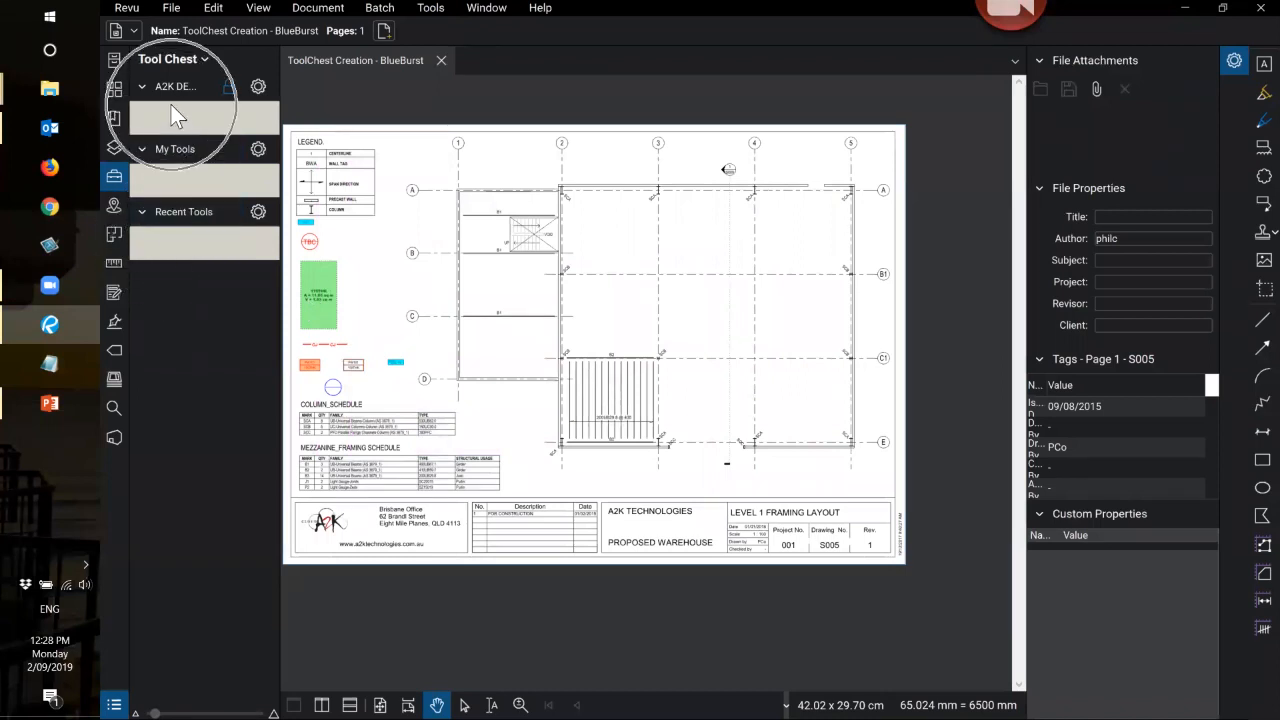
{"action": "left_click", "coordinate": [230, 88]}
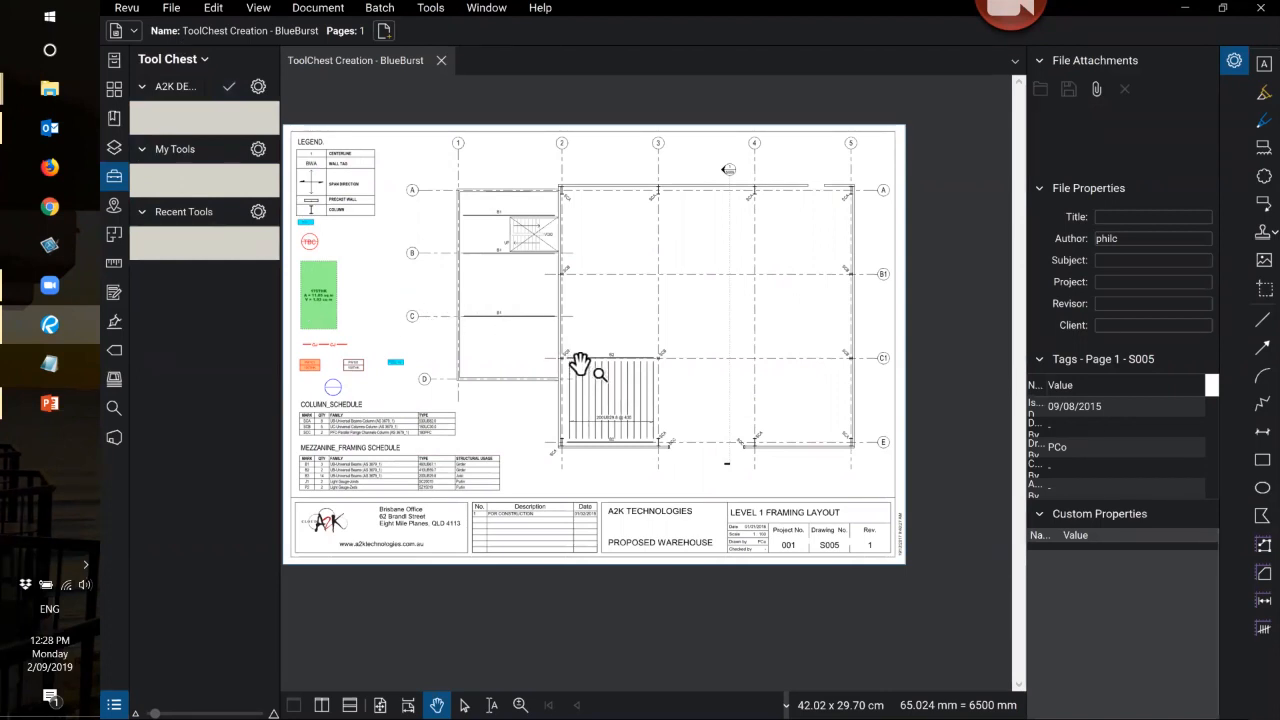
- Widen the Tool Chest panel and add the red CJ line markup from the drawing to the A2K DEMO TOOL SET
{"action": "scroll", "coordinate": [585, 366], "scroll_direction": "down", "scroll_amount": 2}
{"action": "scroll", "coordinate": [395, 385], "scroll_direction": "up", "scroll_amount": 5}
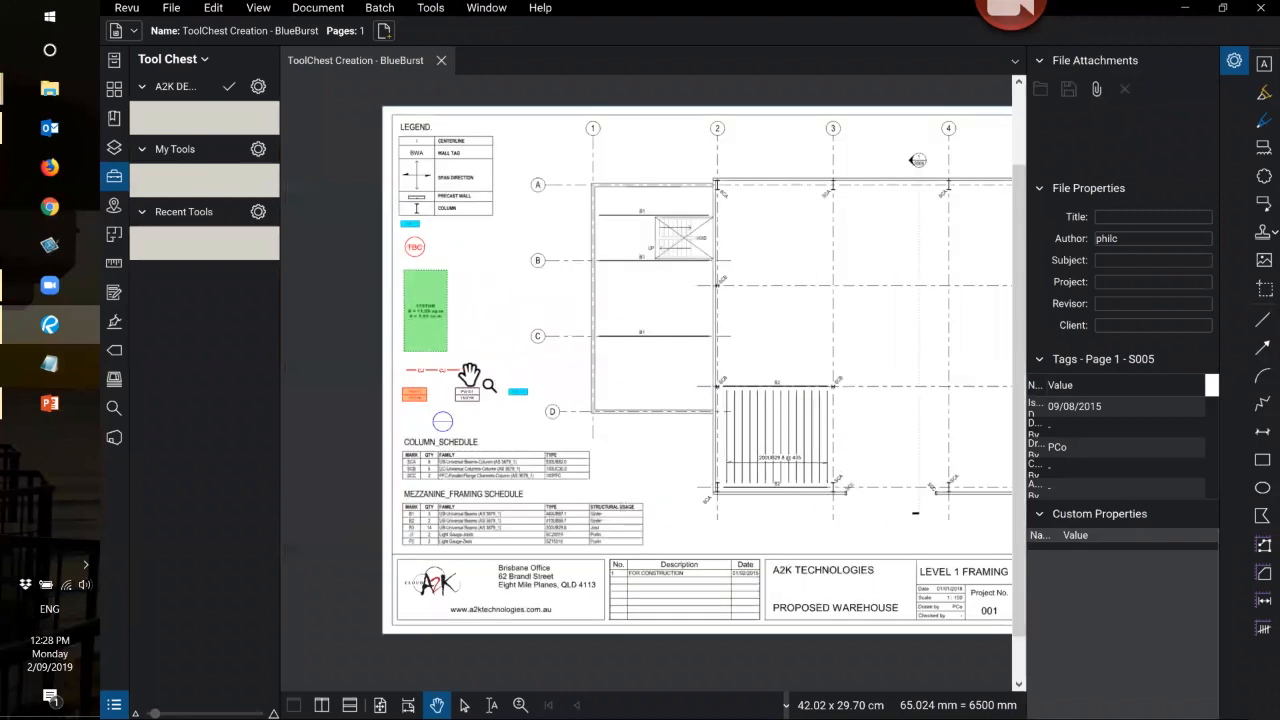
{"action": "left_click", "coordinate": [480, 362]}
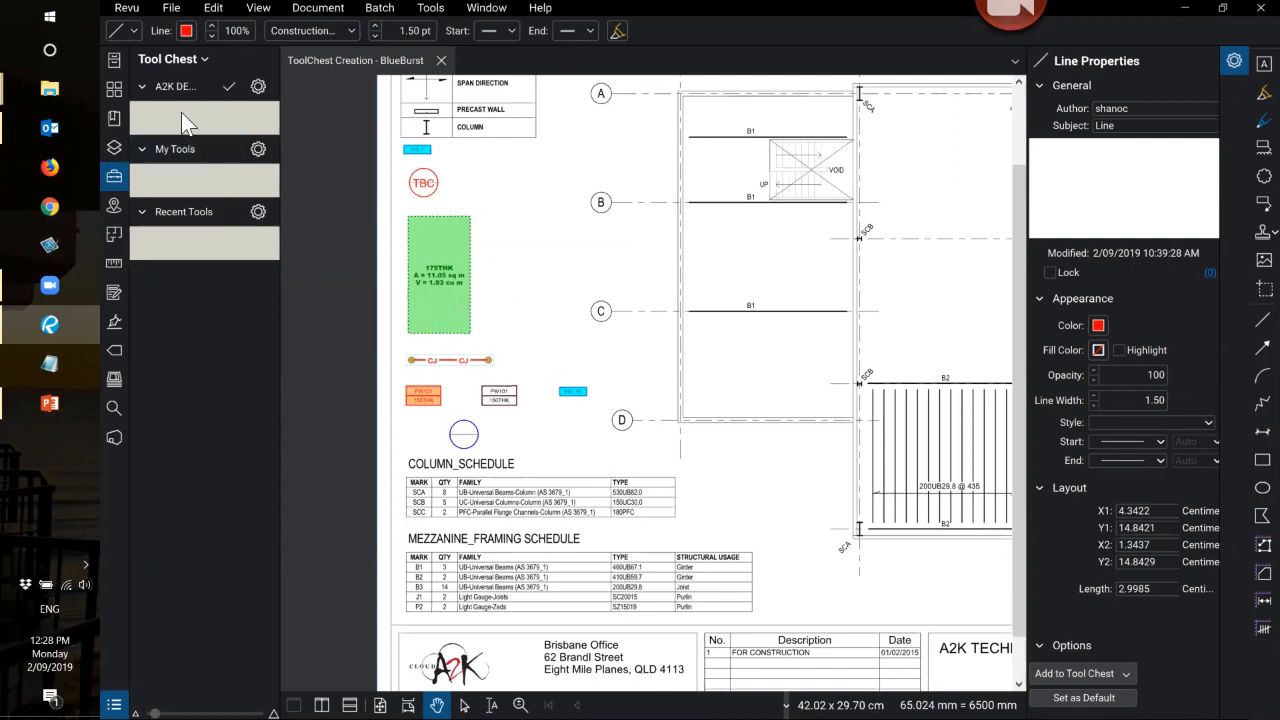
{"action": "left_click_drag", "start_coordinate": [281, 107], "coordinate": [321, 110]}
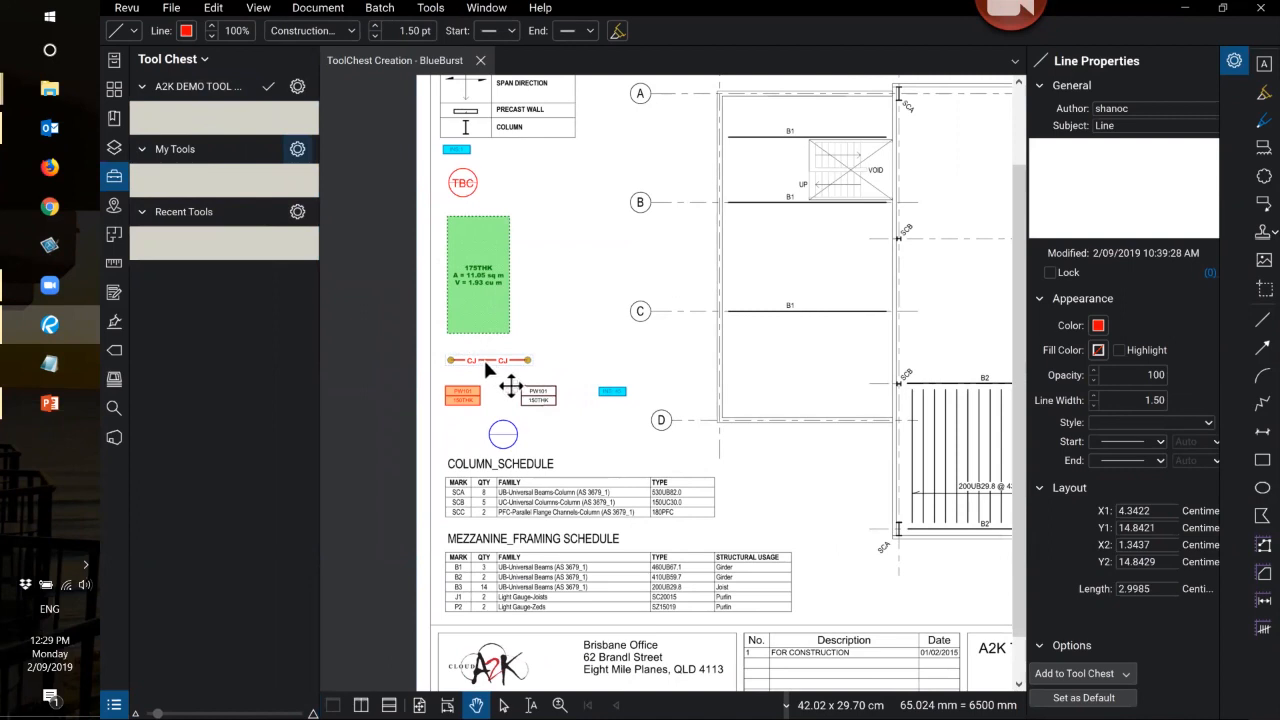
{"action": "right_click", "coordinate": [485, 363]}
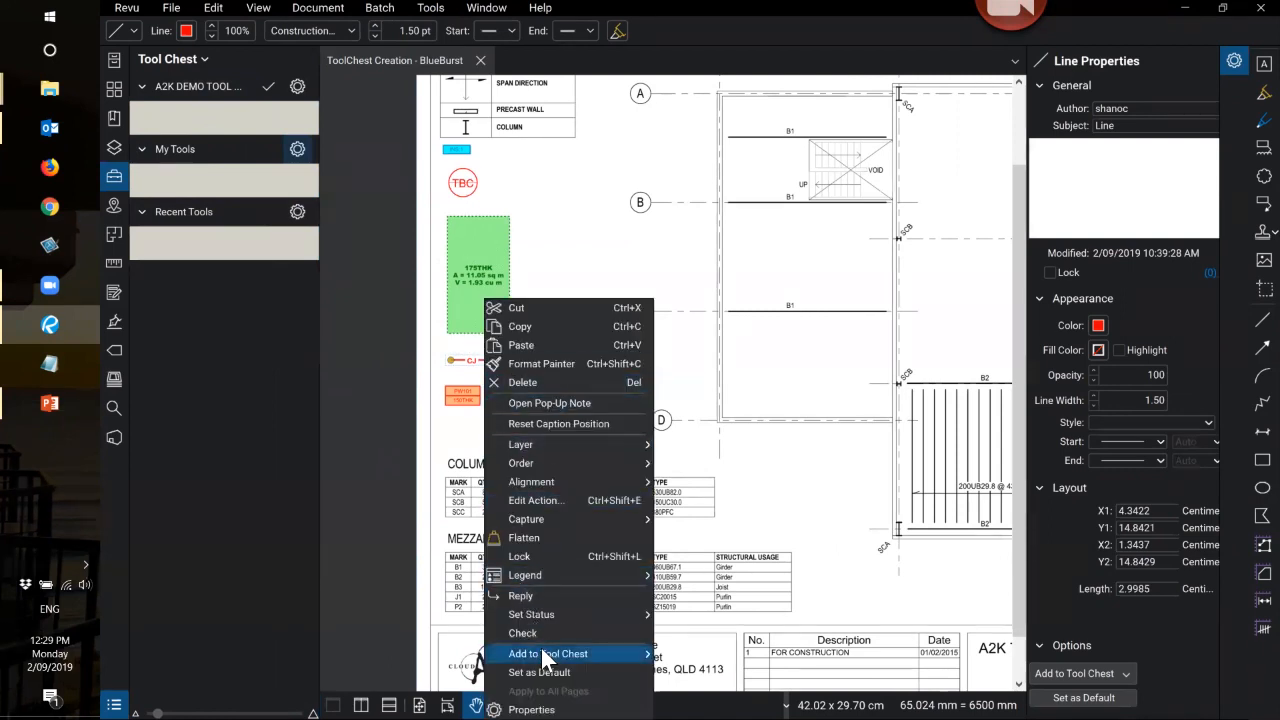
{"action": "mouse_move", "coordinate": [541, 654]}
{"action": "left_click", "coordinate": [716, 656]}
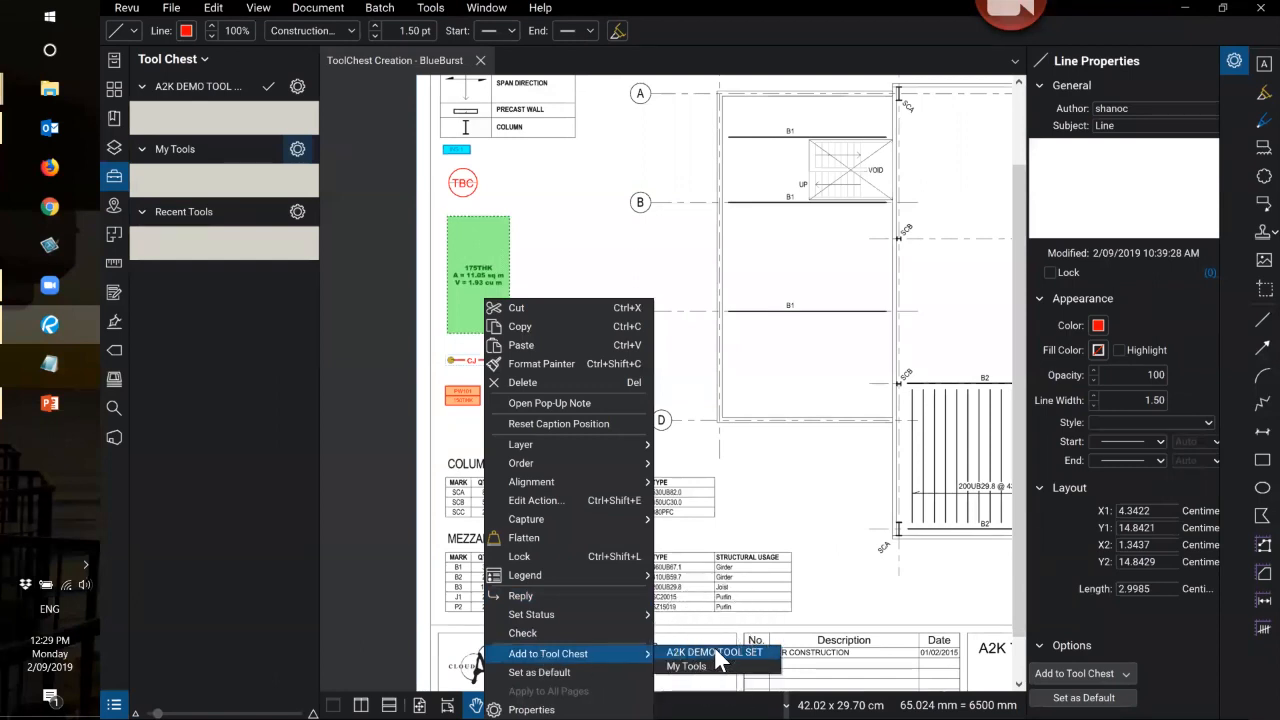
{"action": "left_click", "coordinate": [716, 656]}
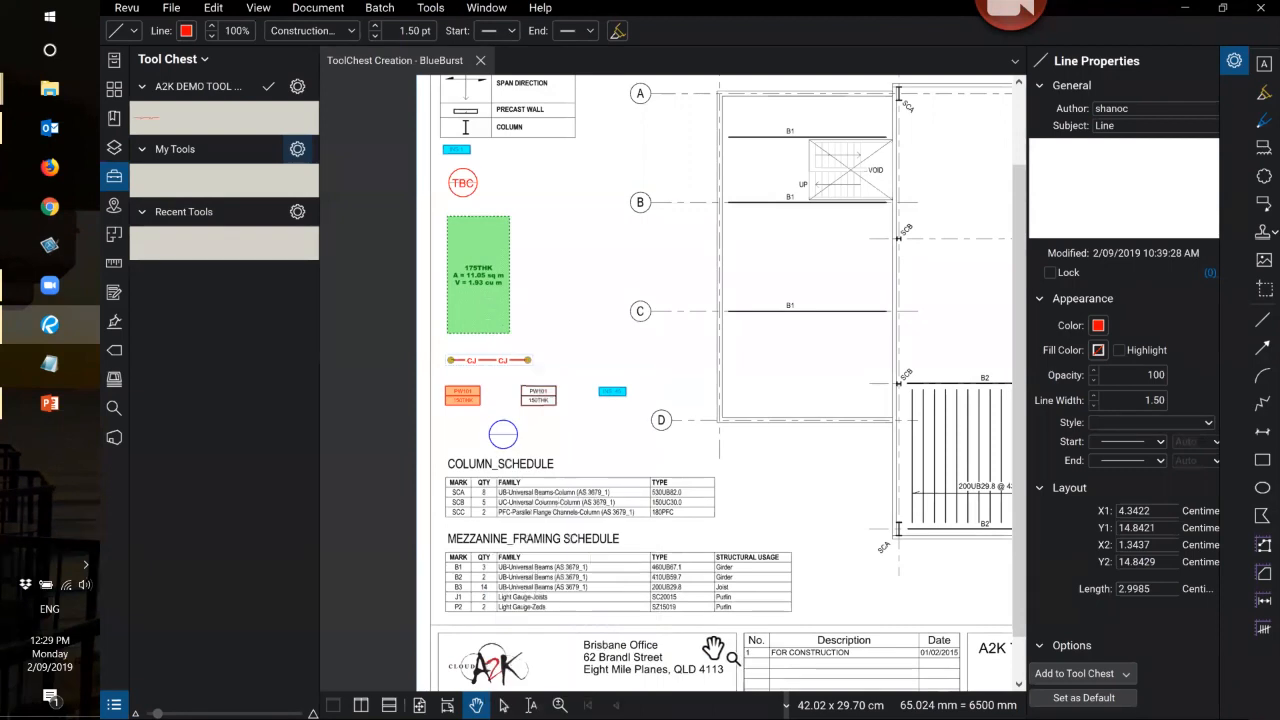
- Place a CJ line from the A2K DEMO TOOL SET on the drawing, just beside the original CJ sample line
{"action": "left_click", "coordinate": [147, 121]}
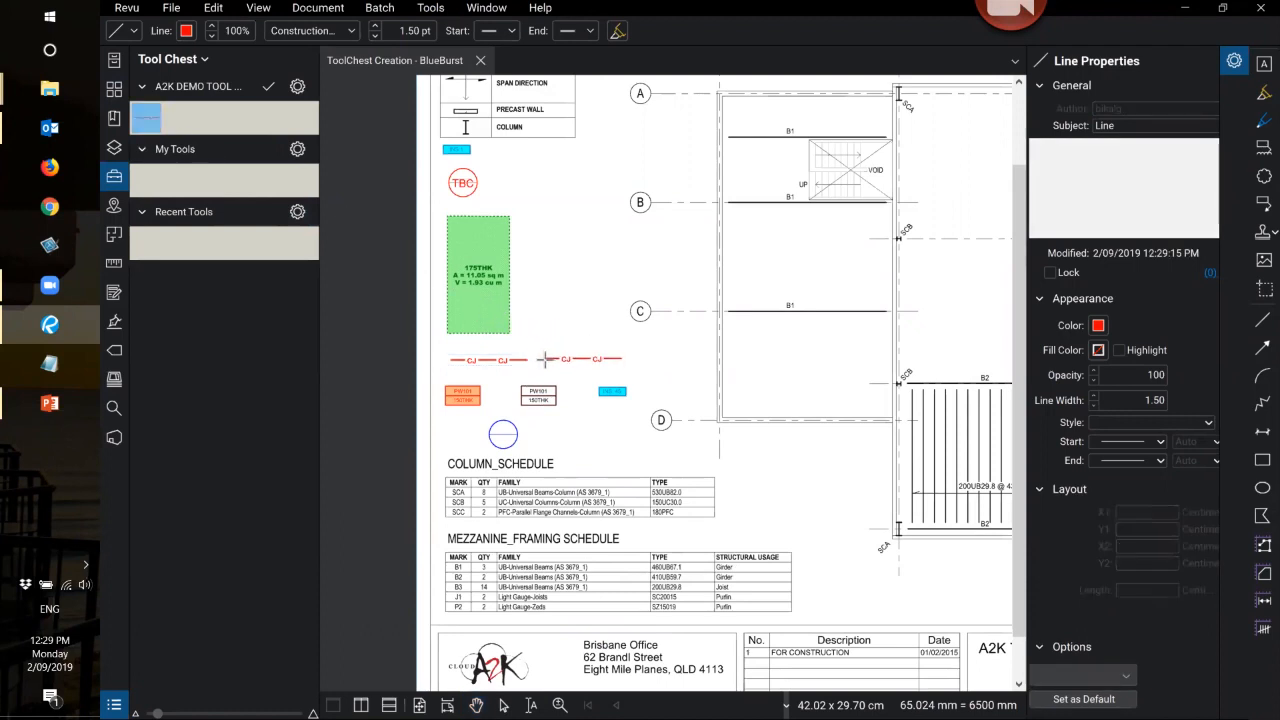
{"action": "left_click", "coordinate": [545, 360]}
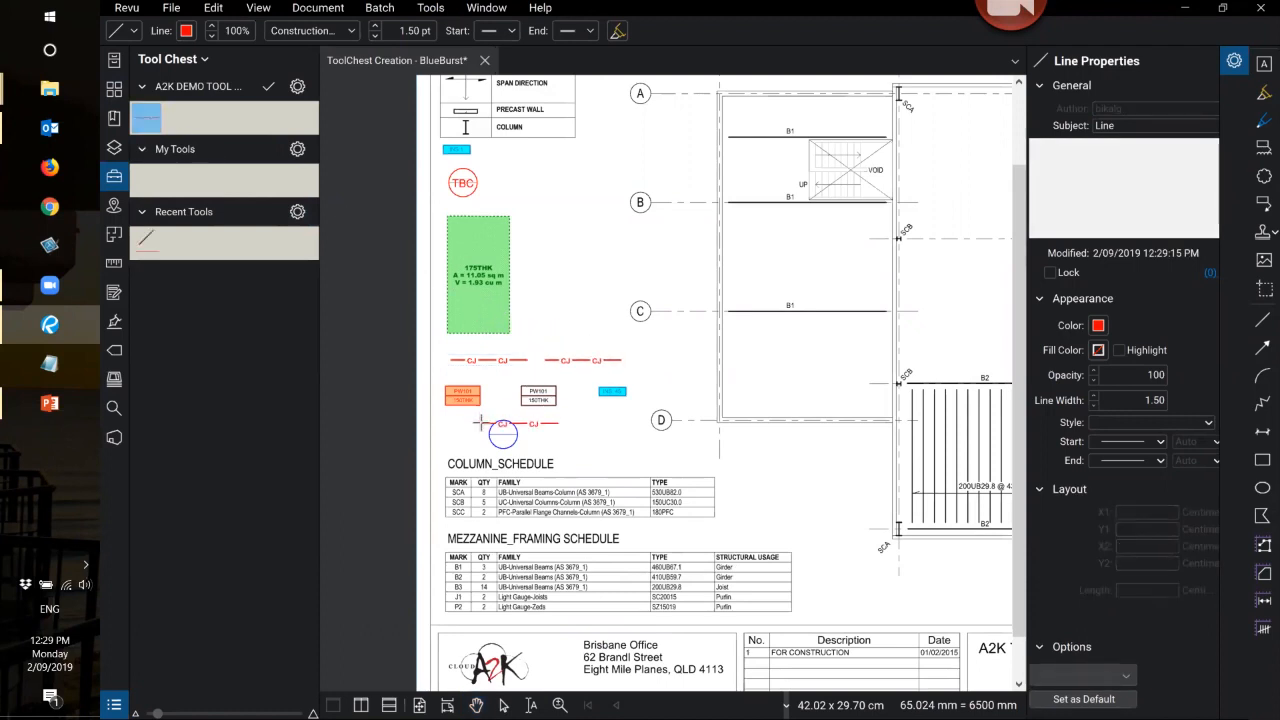
- Leave line placement and switch the CJ line tool in the A2K DEMO TOOL SET to Properties Mode
{"action": "key", "text": "Escape"}
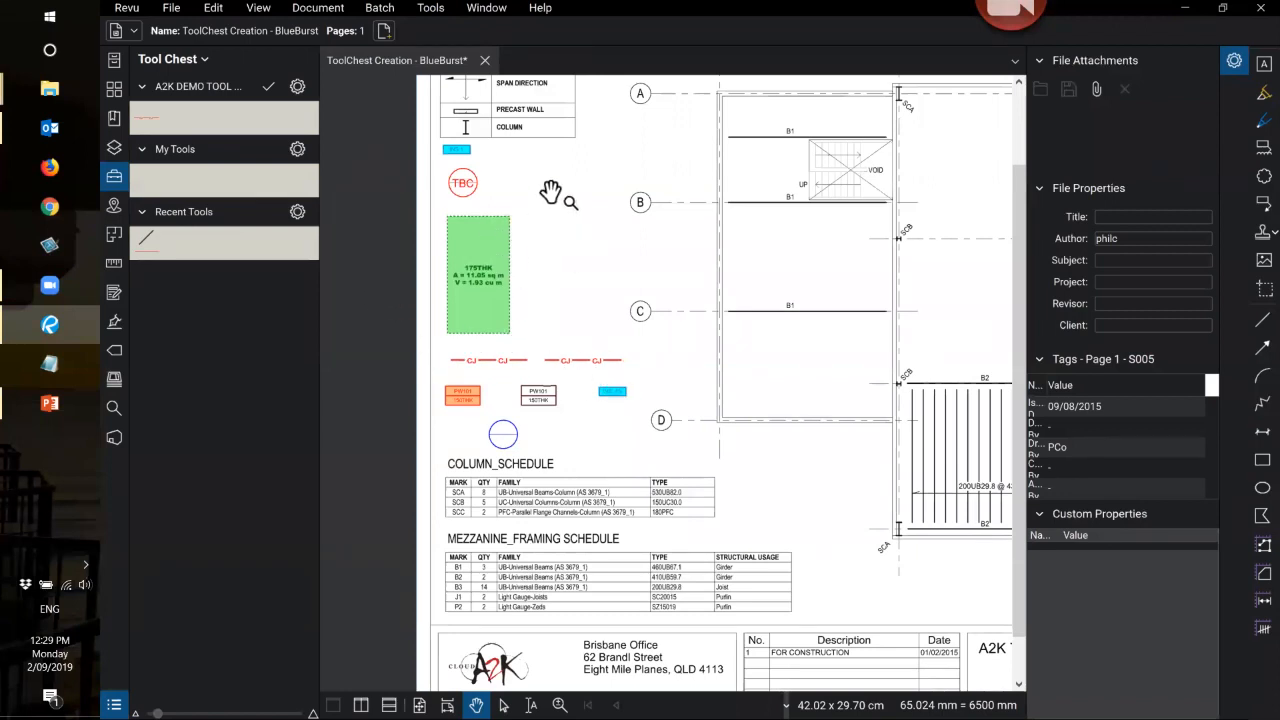
{"action": "left_click", "coordinate": [141, 128]}
{"action": "left_click", "coordinate": [149, 129]}
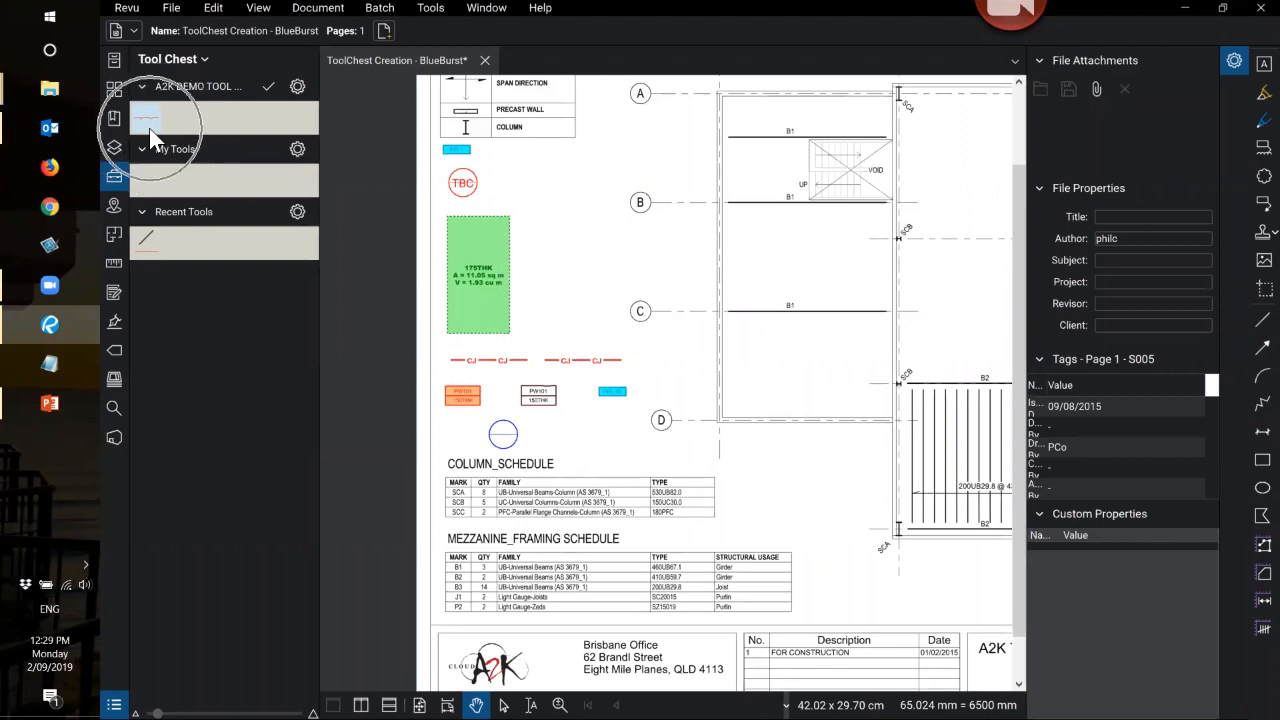
{"action": "left_click", "coordinate": [149, 128]}
{"action": "left_click", "coordinate": [145, 119]}
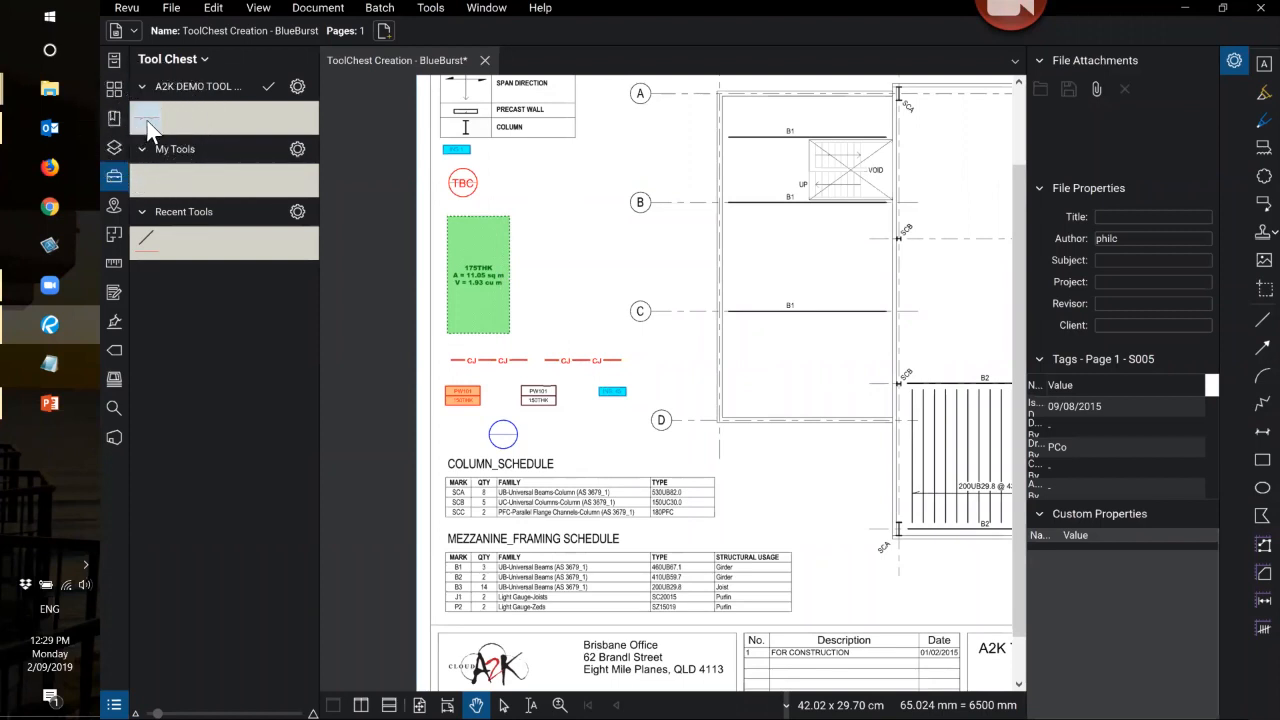
{"action": "right_click", "coordinate": [146, 122]}
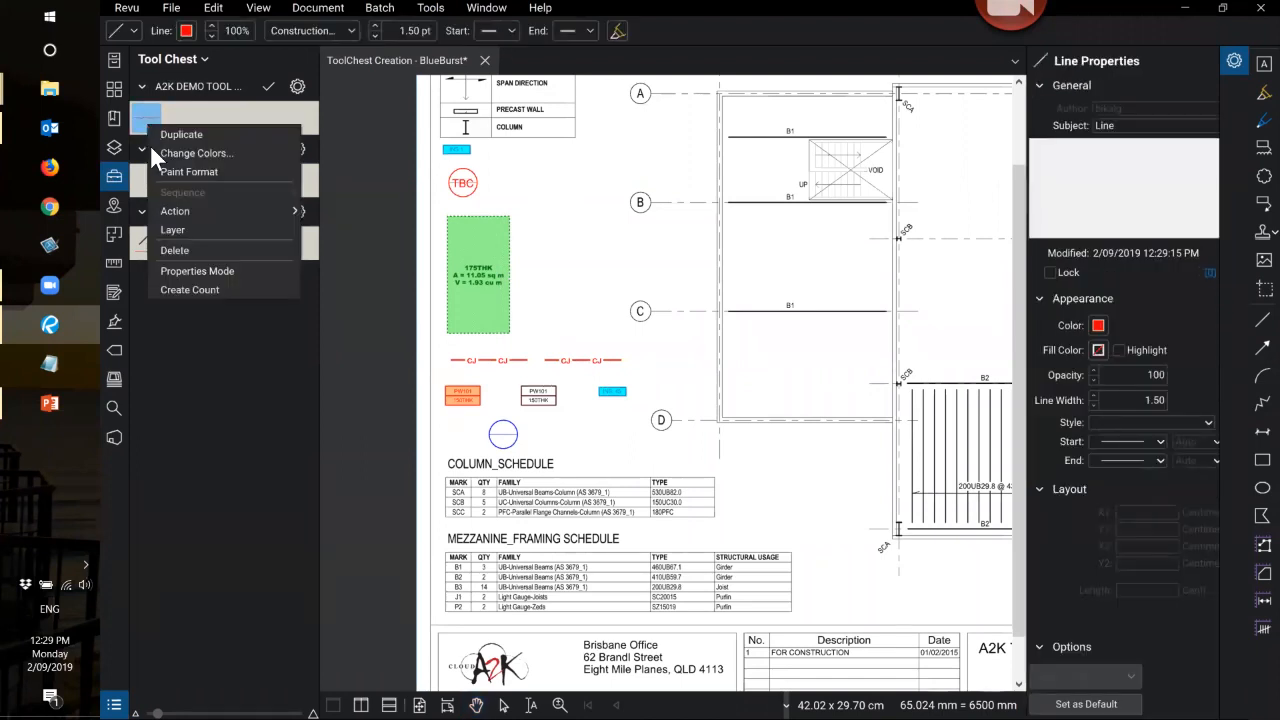
{"action": "left_click", "coordinate": [190, 270]}
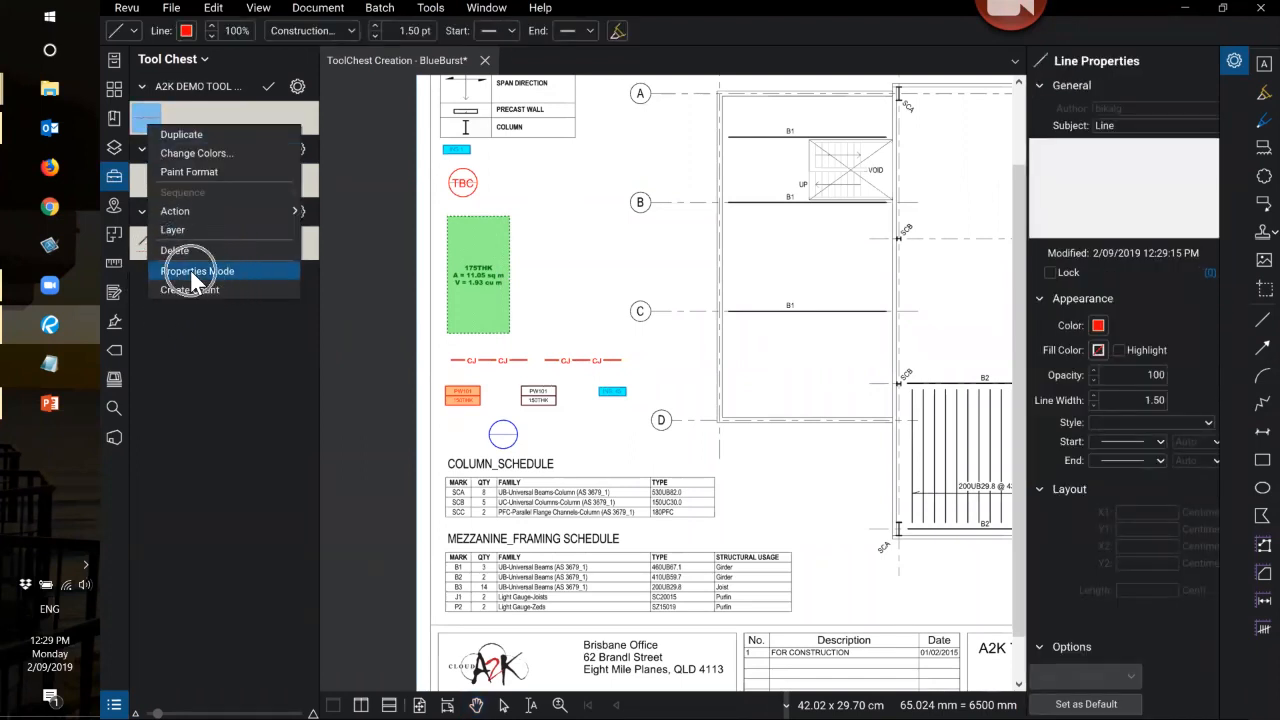
- Draw two slanted CJ lines beside the green 175THK area with the tool set's line tool, the second about 3.4 cm long
{"action": "left_click", "coordinate": [147, 118]}
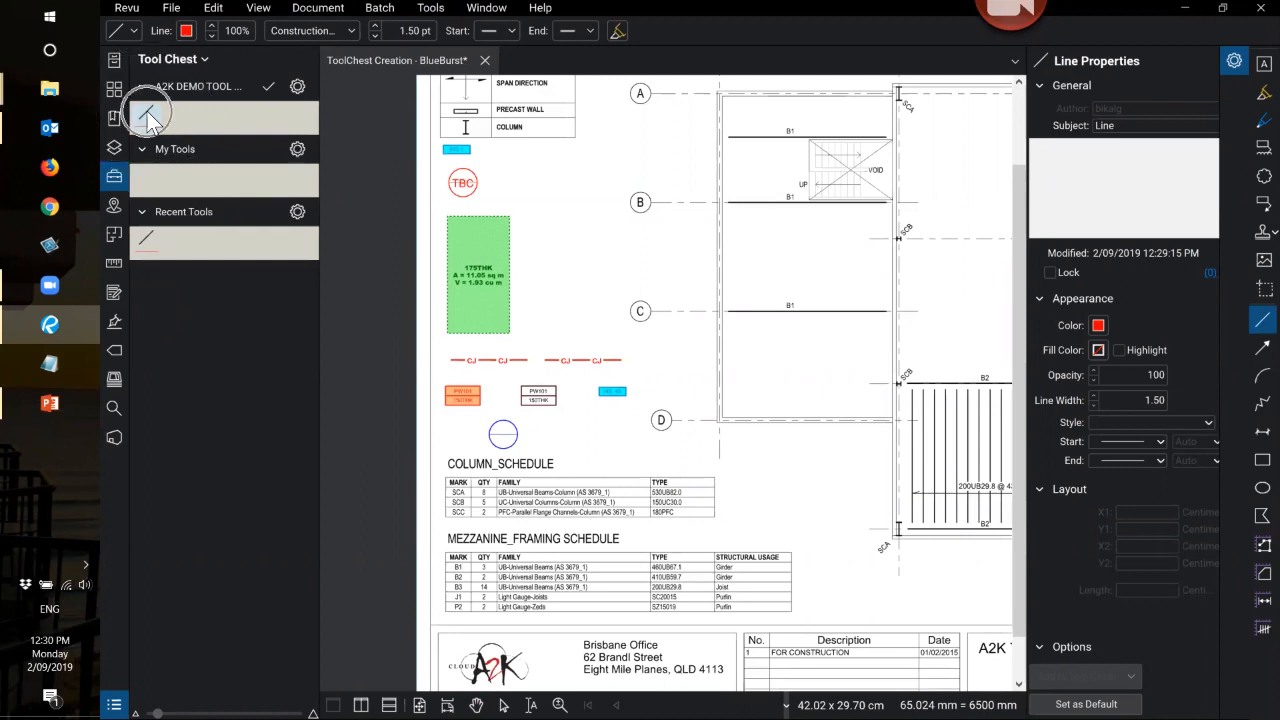
{"action": "left_click", "coordinate": [152, 121]}
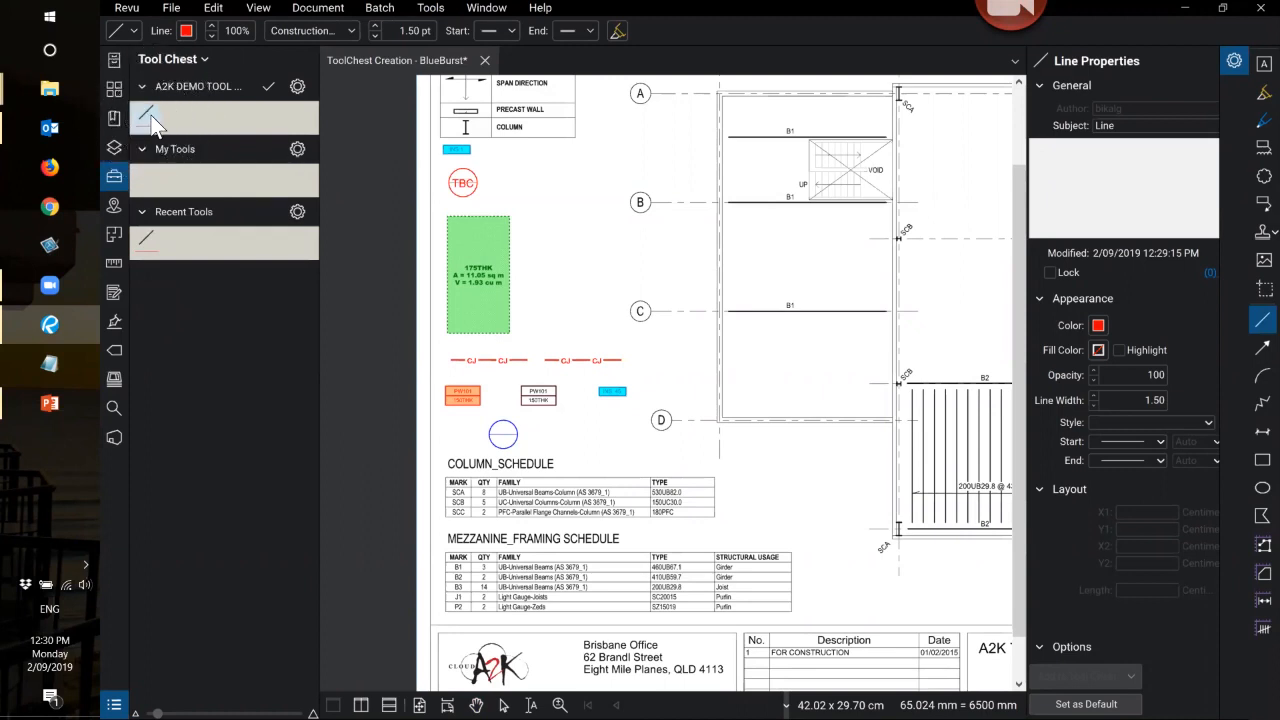
{"action": "left_click", "coordinate": [563, 232]}
{"action": "left_click_drag", "start_coordinate": [575, 193], "coordinate": [641, 283]}
{"action": "left_click_drag", "start_coordinate": [539, 302], "coordinate": [552, 217]}
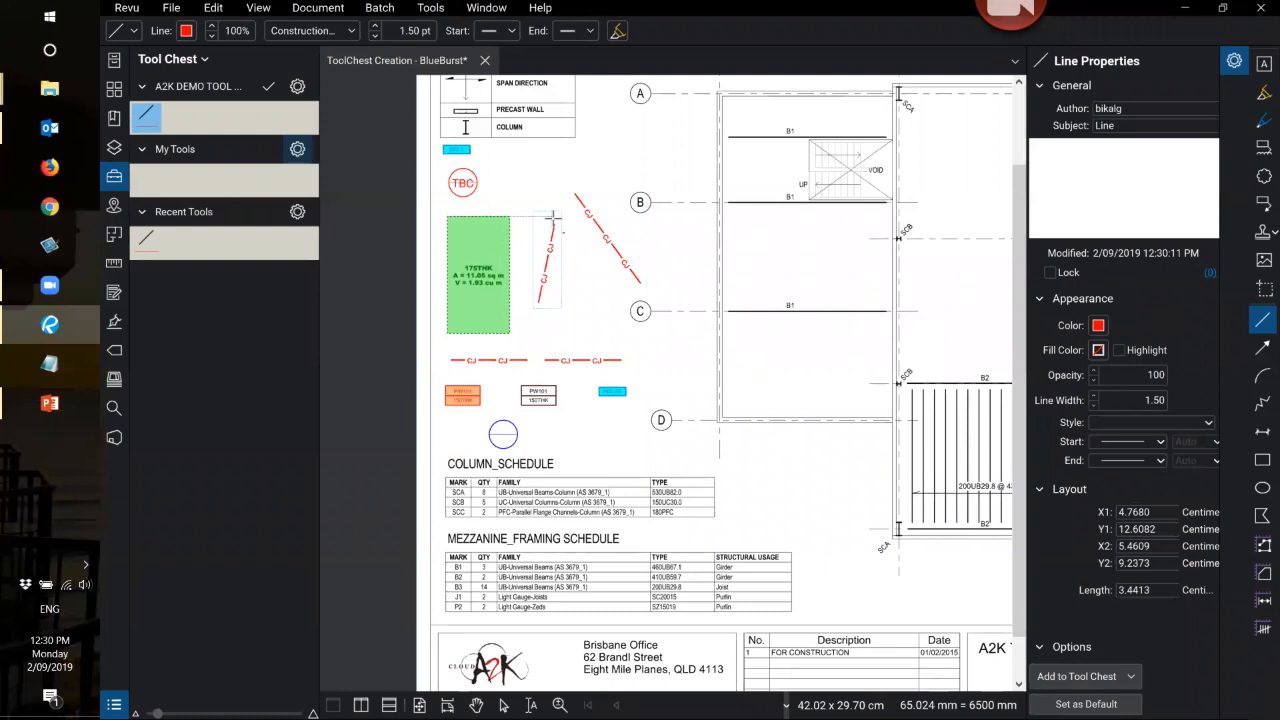
- Delete the slanted test CJ lines from the drawing
{"action": "key", "text": "Escape"}
{"action": "left_click", "coordinate": [553, 230]}
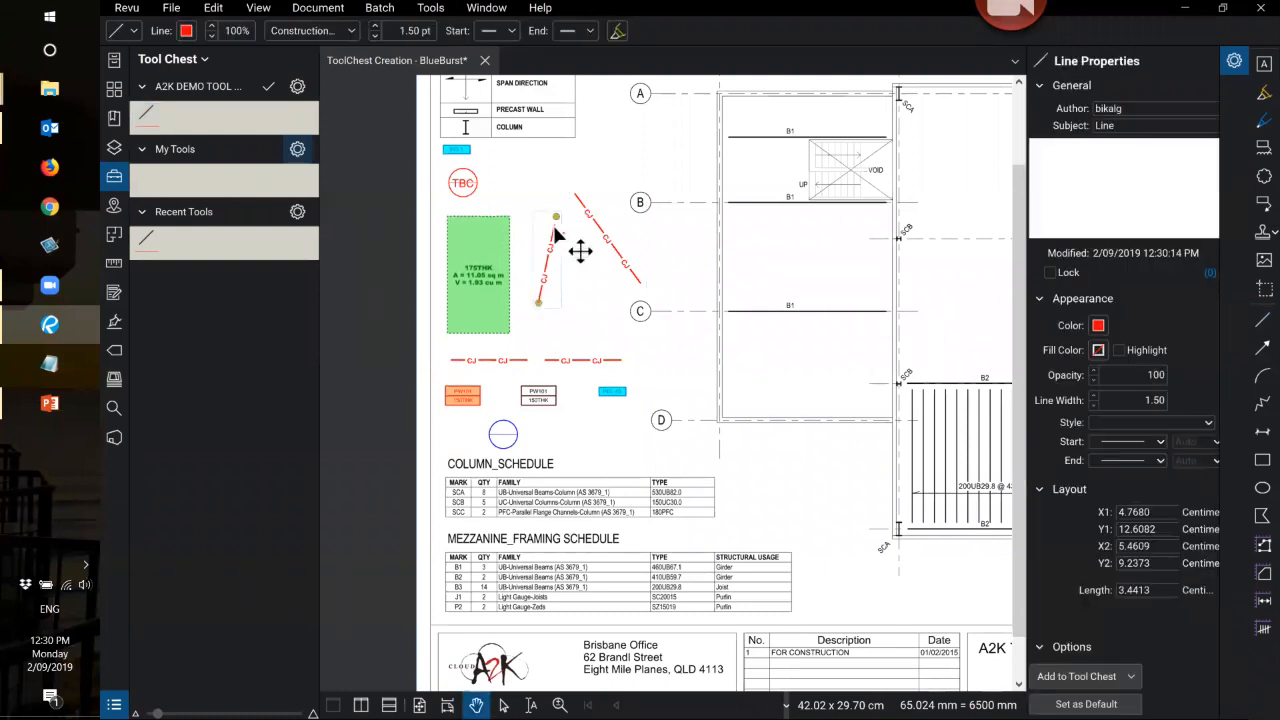
{"action": "key", "text": "Delete"}
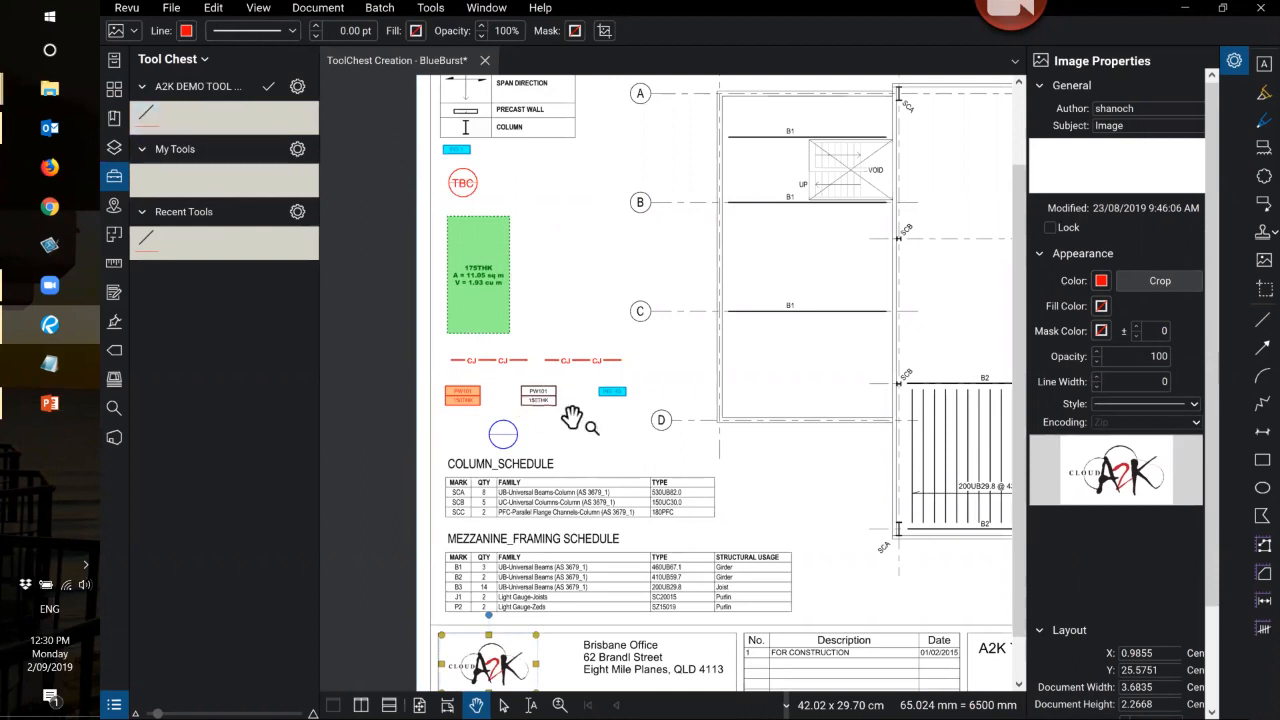
- Add the orange PW101 150THK wall tag markup to the A2K DEMO TOOL SET
{"action": "left_click", "coordinate": [459, 398]}
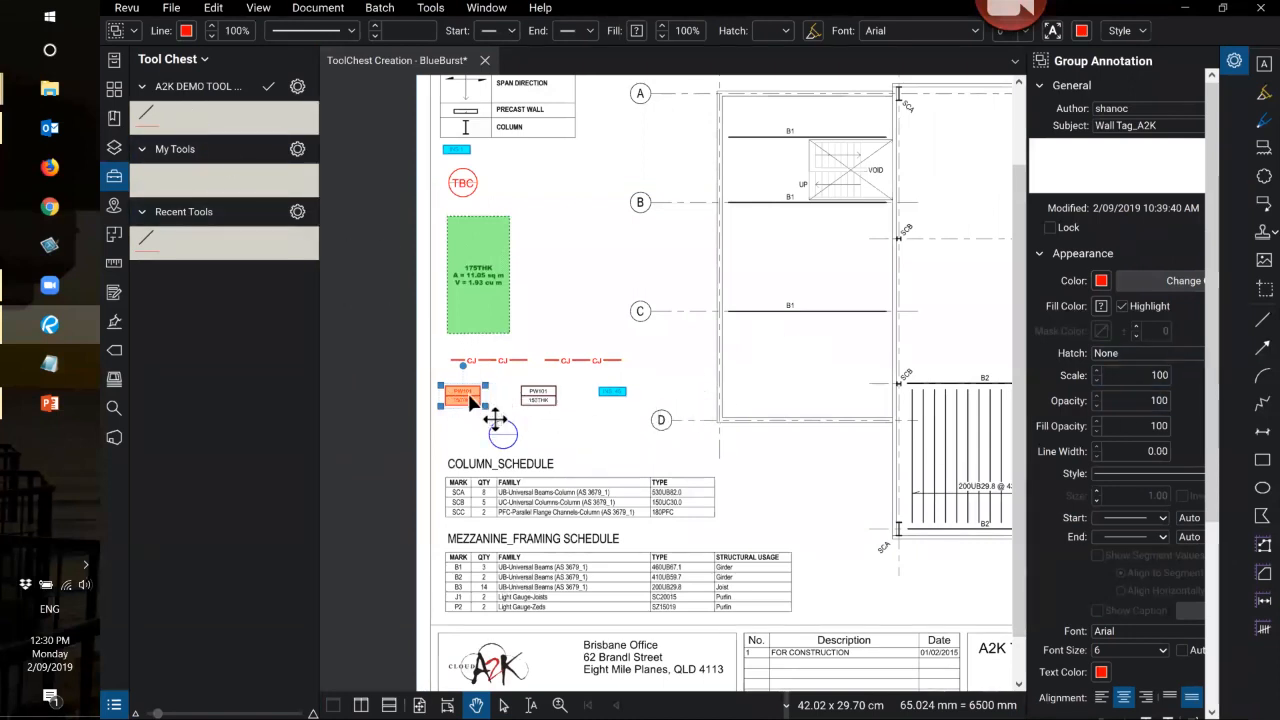
{"action": "right_click", "coordinate": [470, 397]}
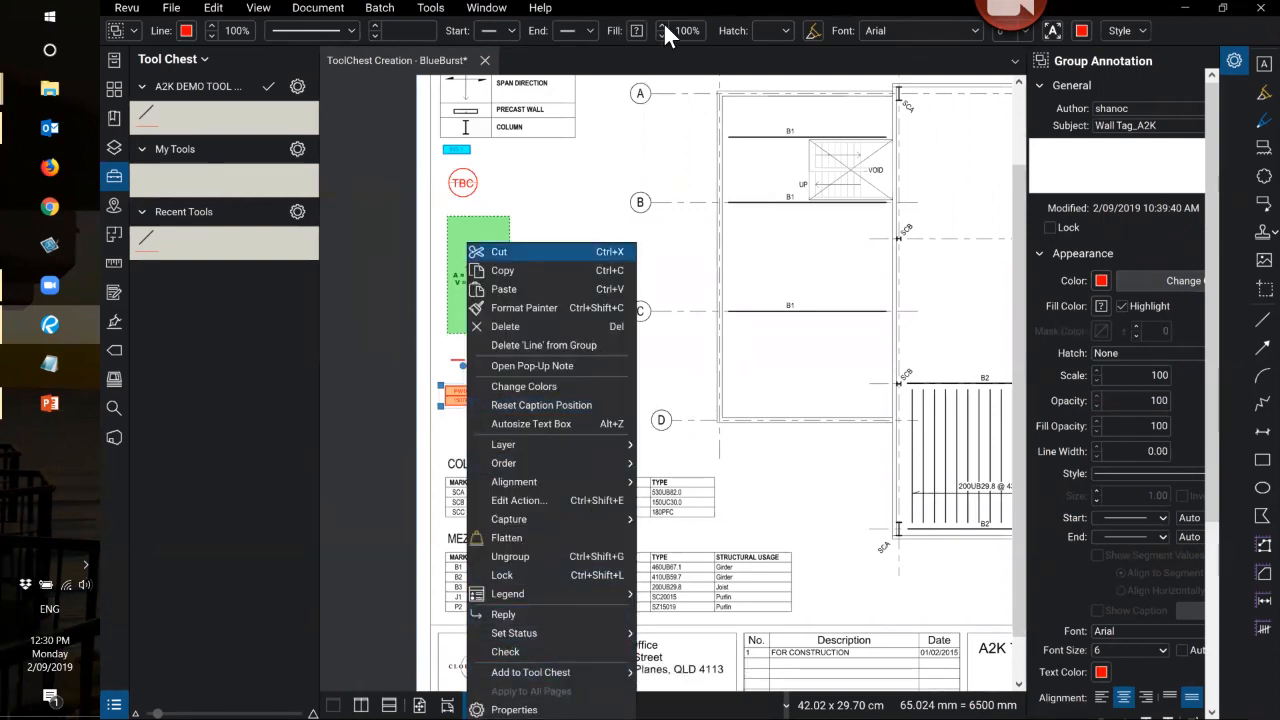
{"action": "key", "text": "Escape"}
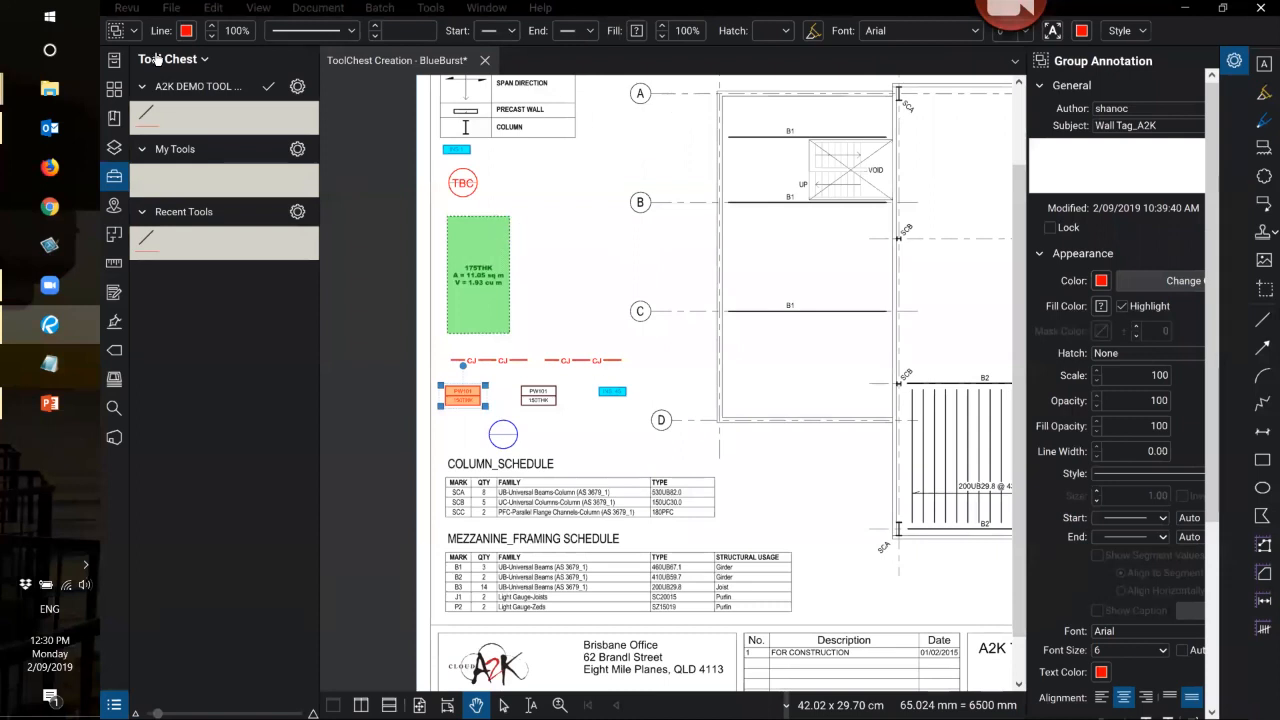
{"action": "left_click", "coordinate": [133, 28]}
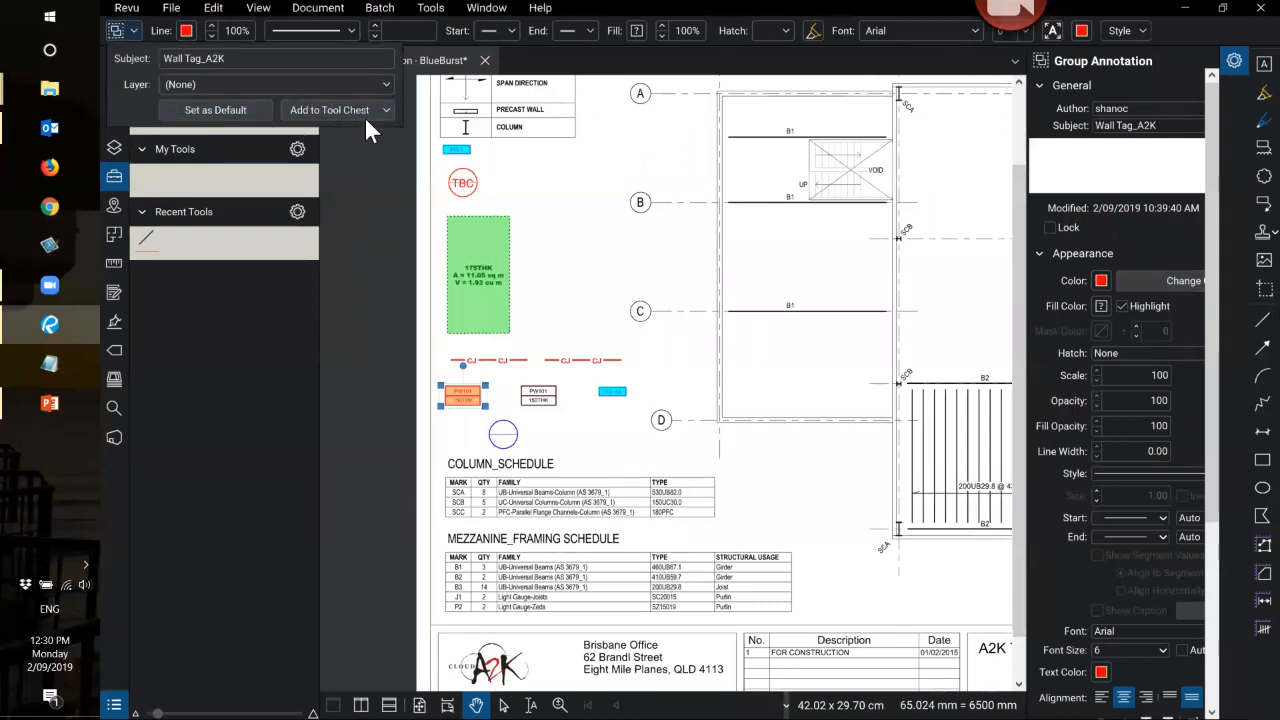
{"action": "left_click", "coordinate": [384, 110]}
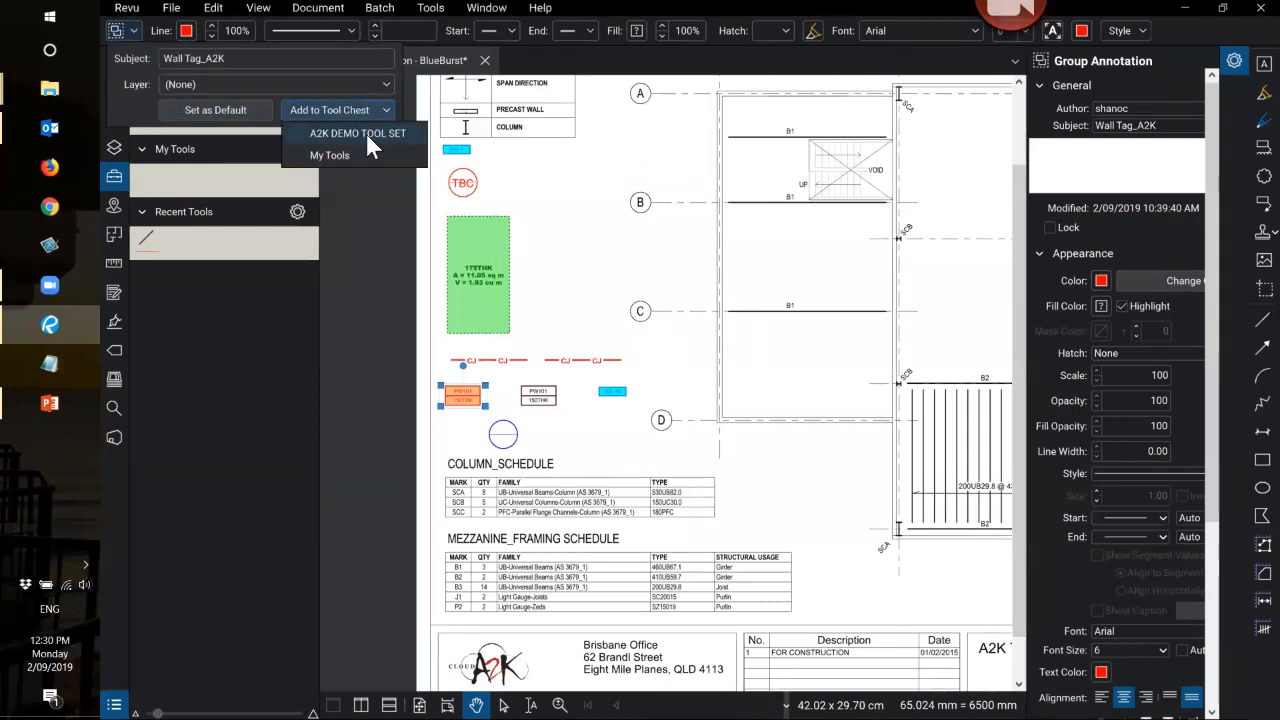
{"action": "left_click", "coordinate": [371, 129]}
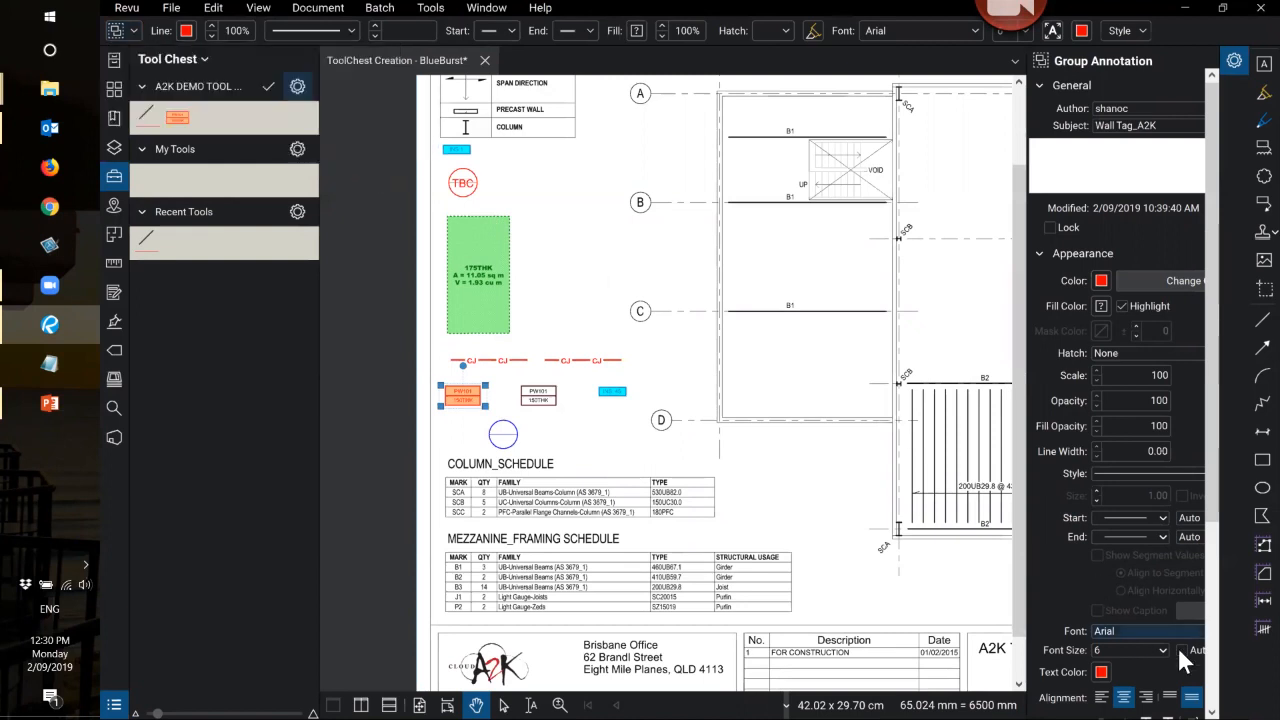
- Look at the Add to Tool Chest destinations in the wall tag's properties, then deselect the tag
{"action": "scroll", "coordinate": [1214, 620], "scroll_direction": "down", "scroll_amount": 5}
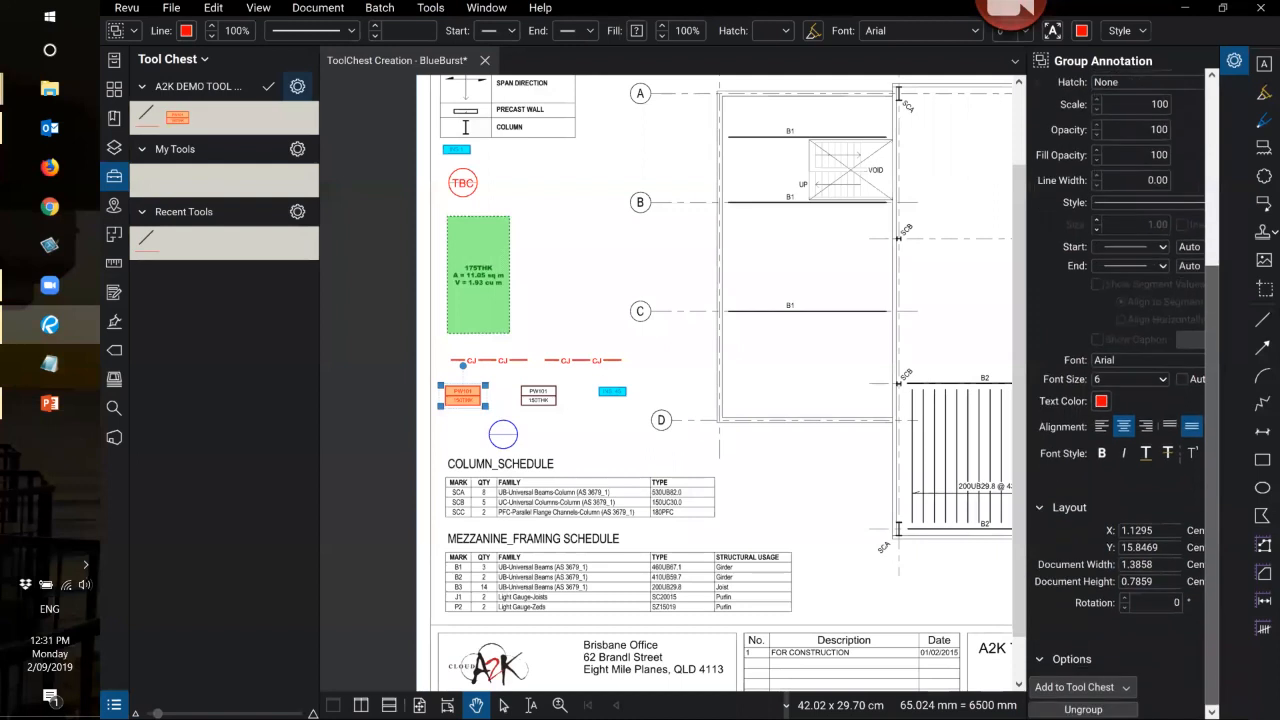
{"action": "left_click", "coordinate": [1080, 687]}
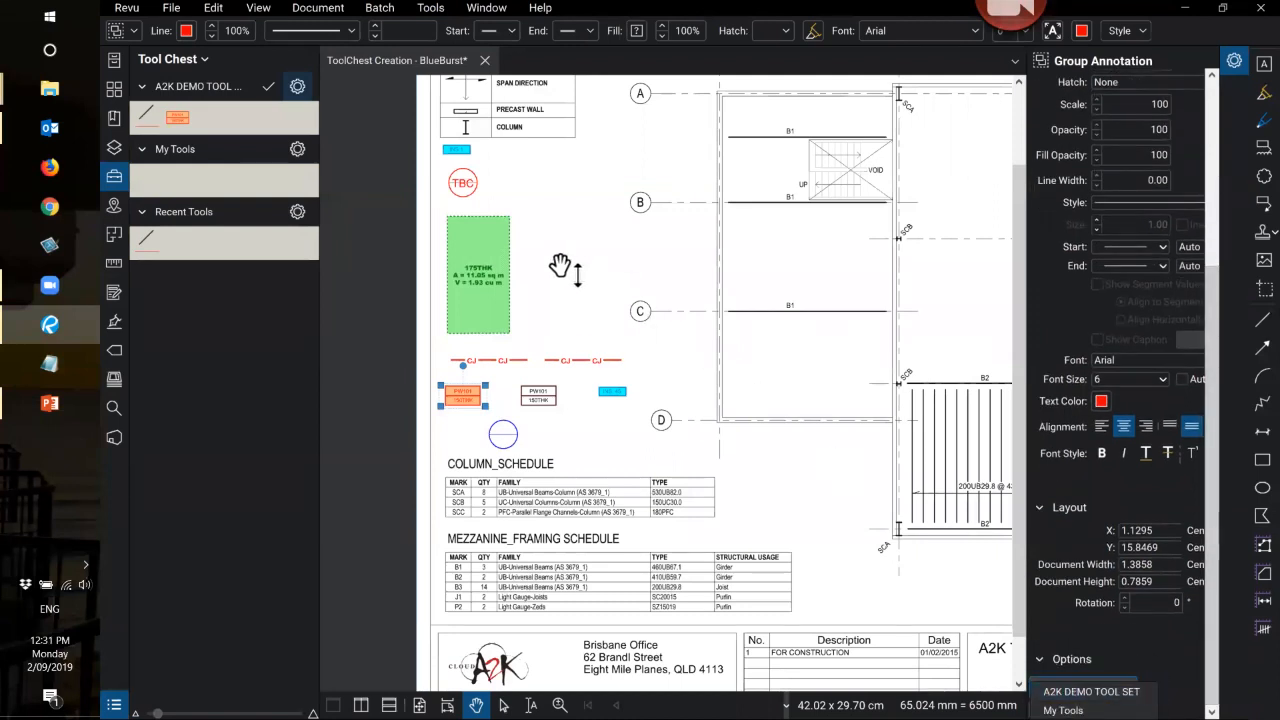
{"action": "left_click", "coordinate": [541, 224]}
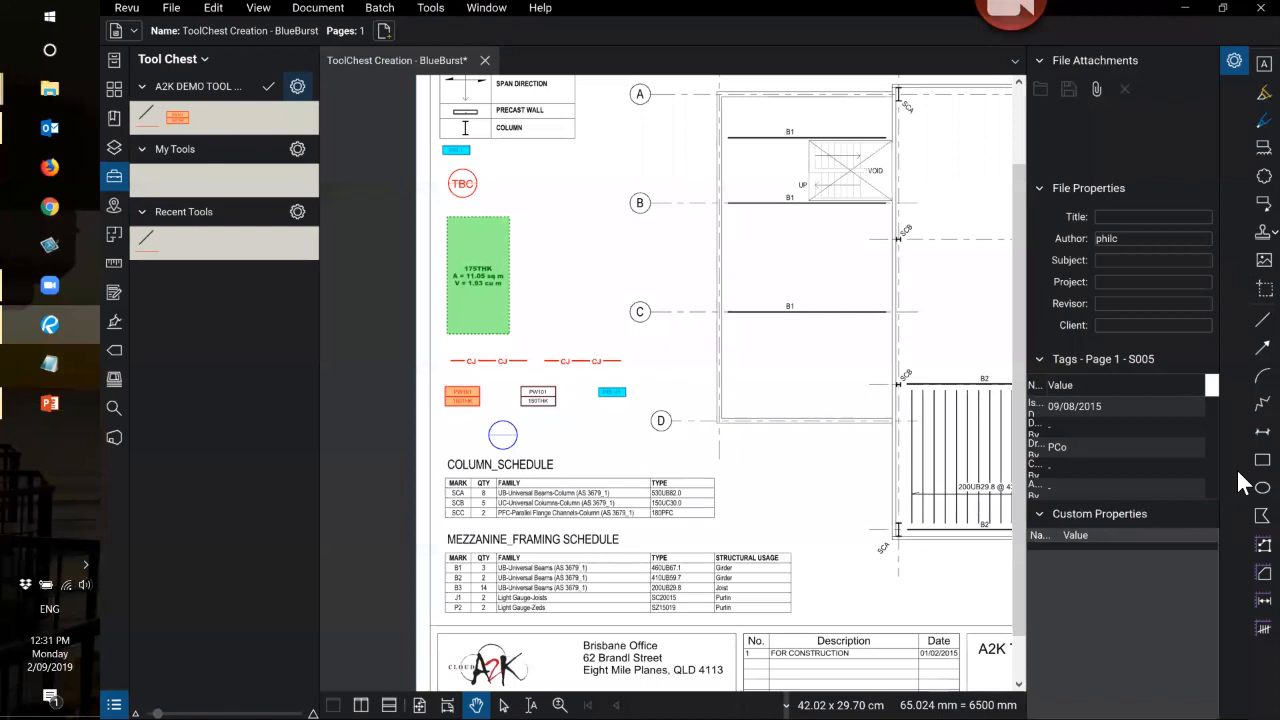
- Draw a red rectangle about 1.6 by 1.5 cm beside the TBC tag and copy it from Recent Tools to My Tools
{"action": "left_click_drag", "start_coordinate": [532, 178], "coordinate": [573, 215]}
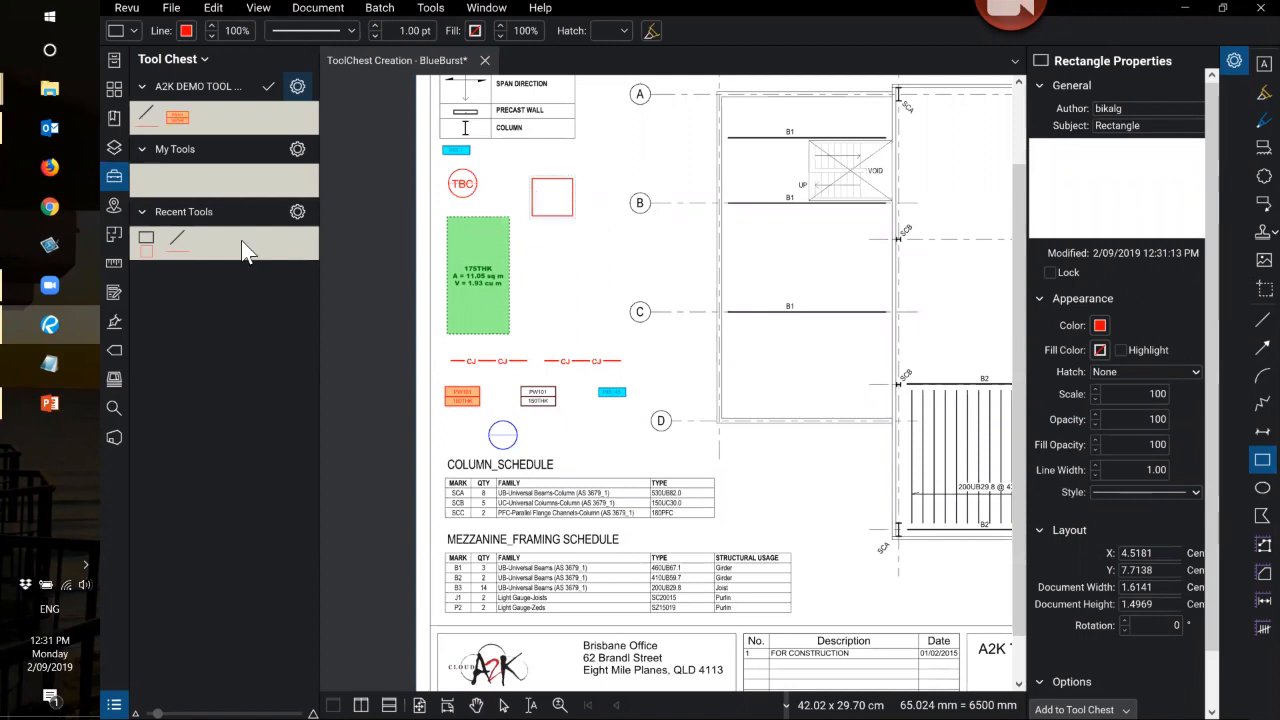
{"action": "left_click", "coordinate": [145, 250]}
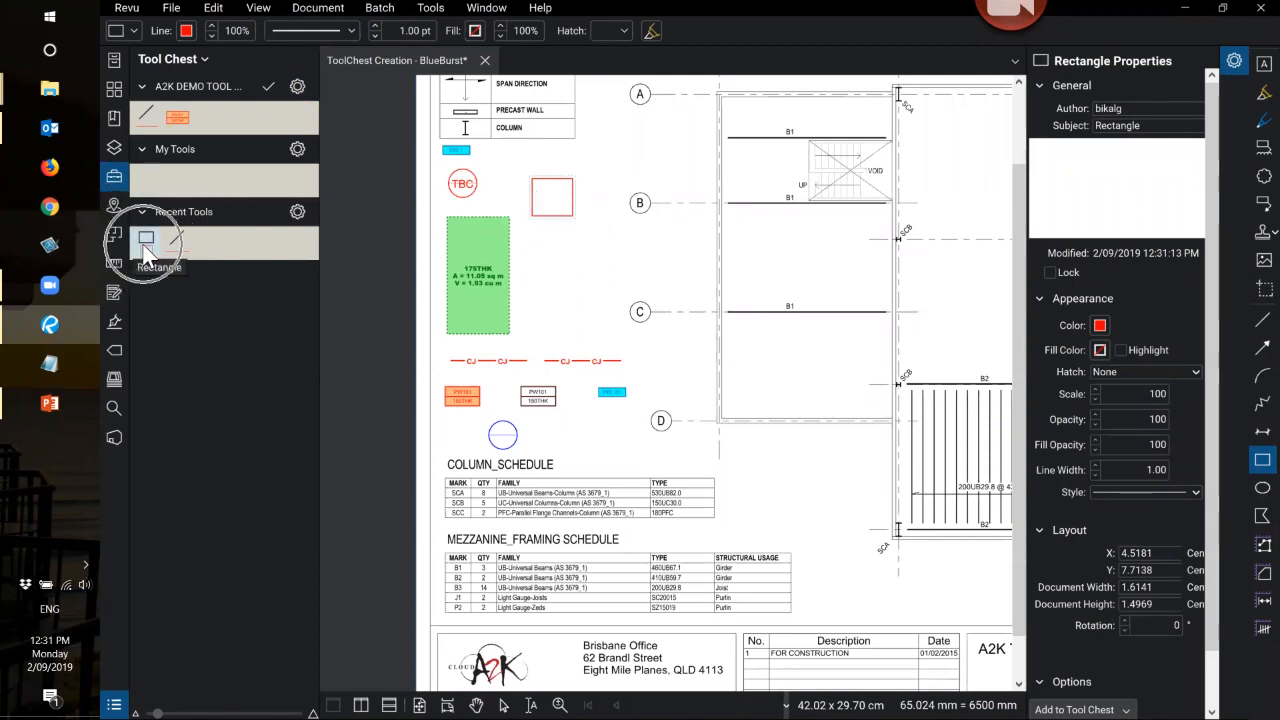
{"action": "left_click", "coordinate": [145, 245]}
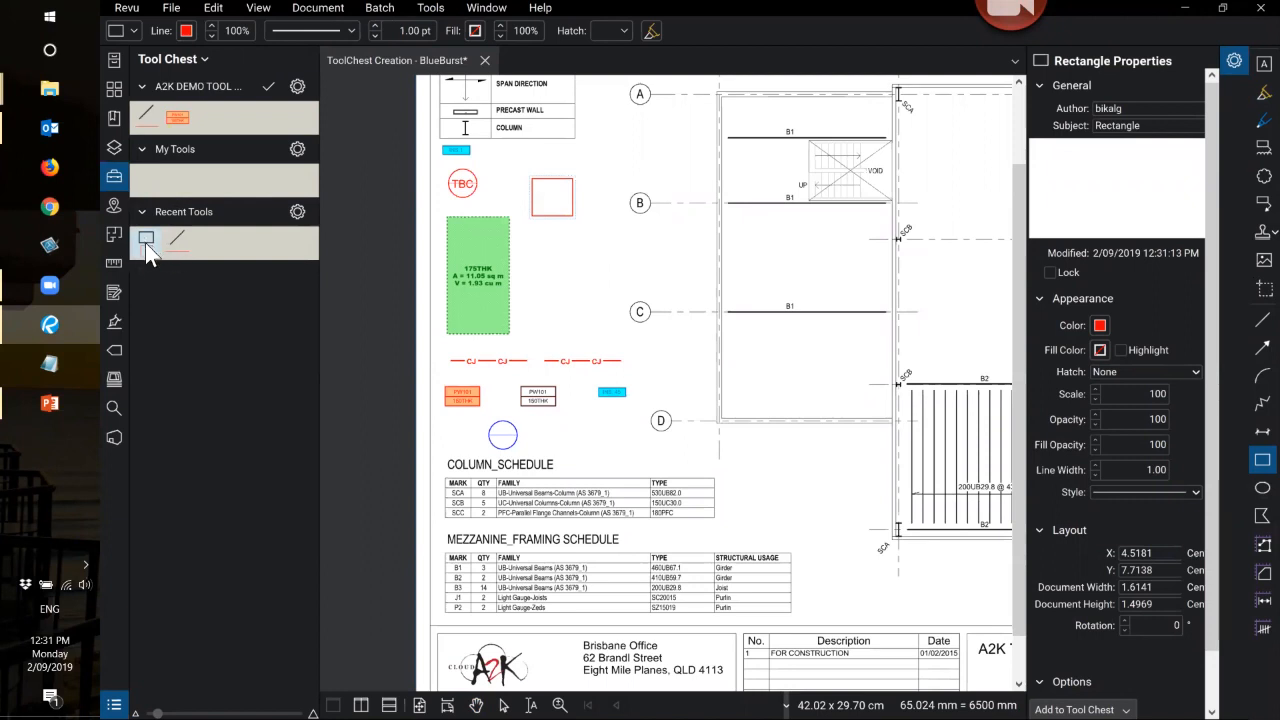
{"action": "left_click_drag", "start_coordinate": [145, 250], "coordinate": [154, 192]}
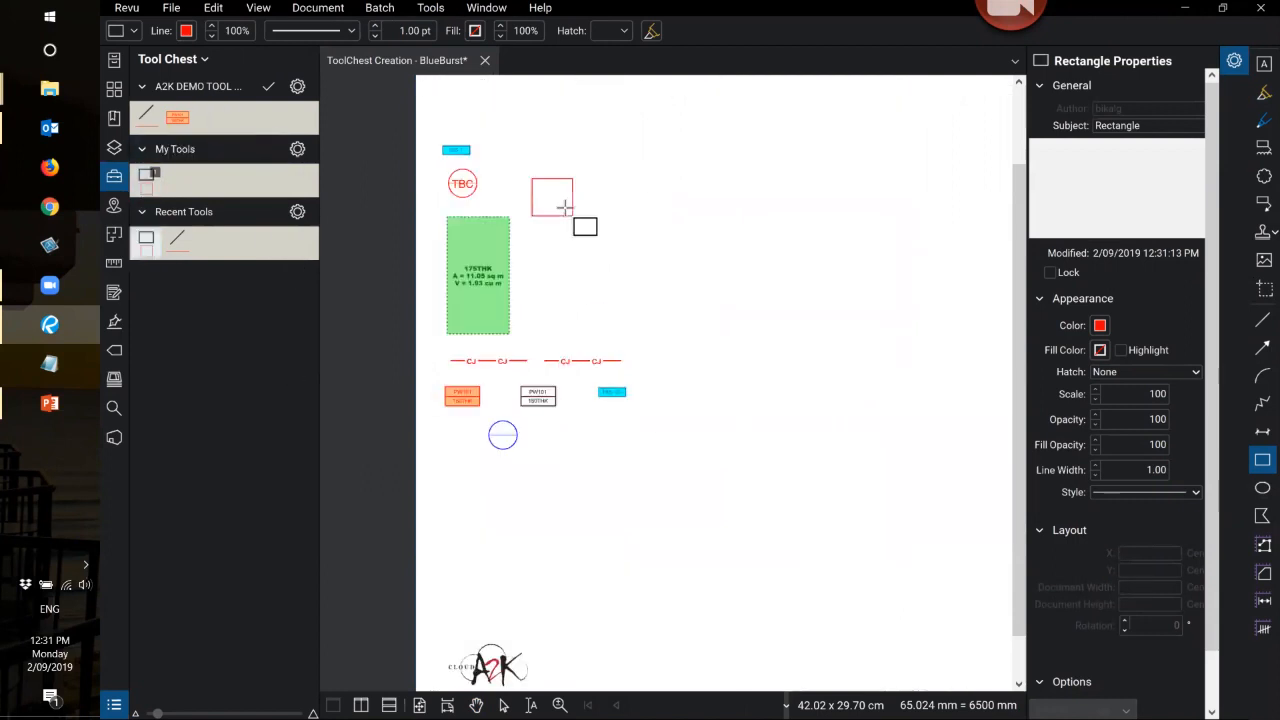
- Leave the Rectangle tool and delete the sample rectangle beside the TBC tag
{"action": "key", "text": "Escape"}
{"action": "left_click", "coordinate": [477, 209]}
{"action": "key", "text": "Escape"}
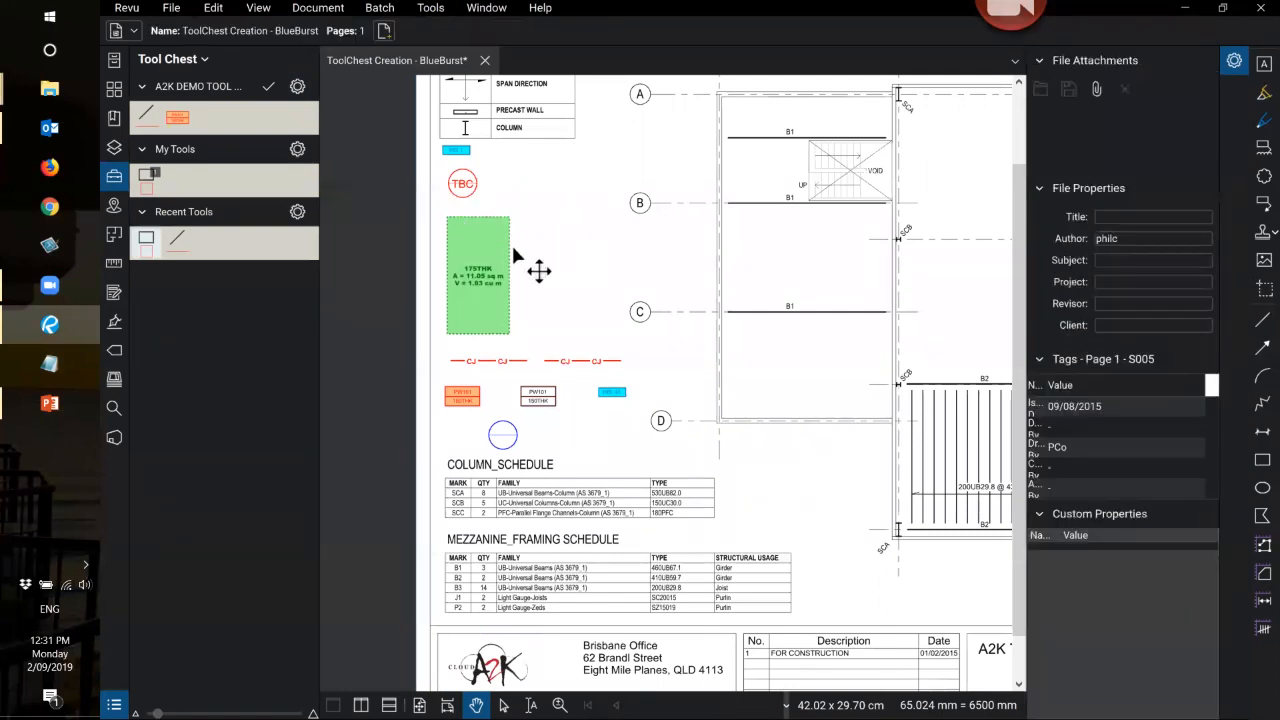
- Draw a horizontal CJ line about 6.6 cm long across the bay between grids B and C, using the A2K DEMO TOOL SET line
{"action": "scroll", "coordinate": [523, 289], "scroll_direction": "down", "scroll_amount": 2}
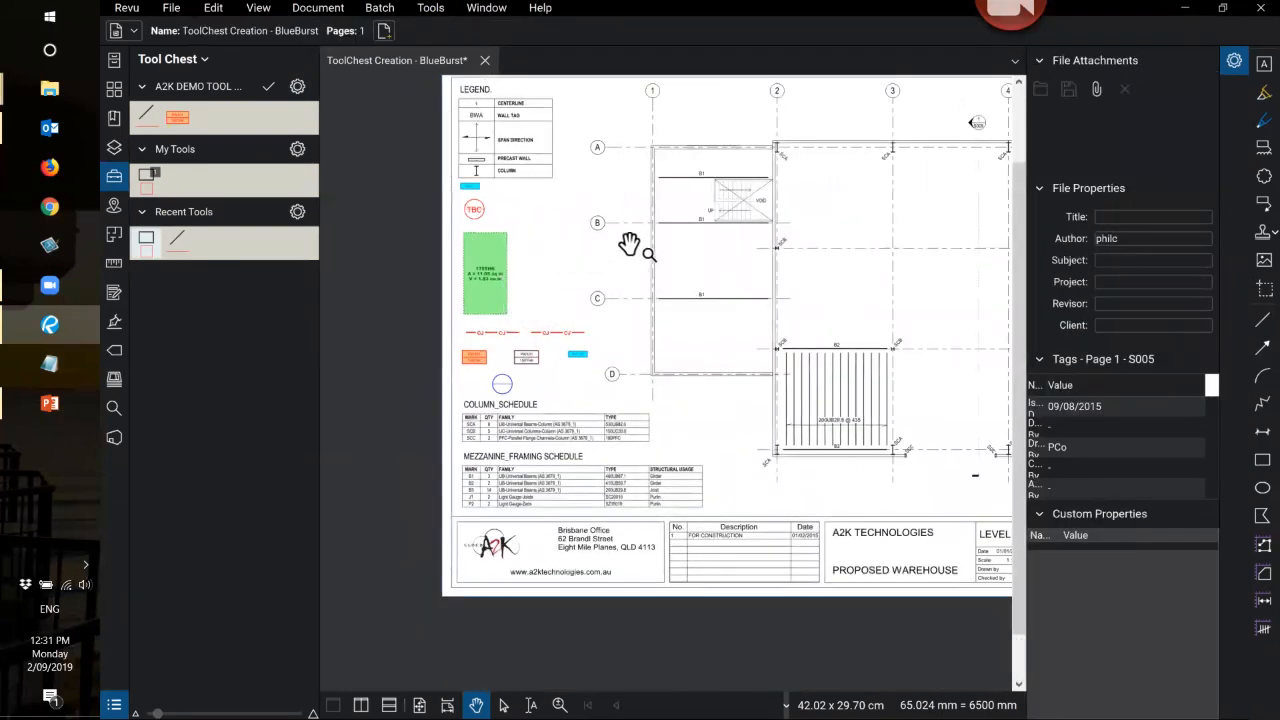
{"action": "scroll", "coordinate": [455, 275], "scroll_direction": "up", "scroll_amount": 2}
{"action": "scroll", "coordinate": [455, 275], "scroll_direction": "down", "scroll_amount": 3}
{"action": "scroll", "coordinate": [634, 294], "scroll_direction": "up", "scroll_amount": 4}
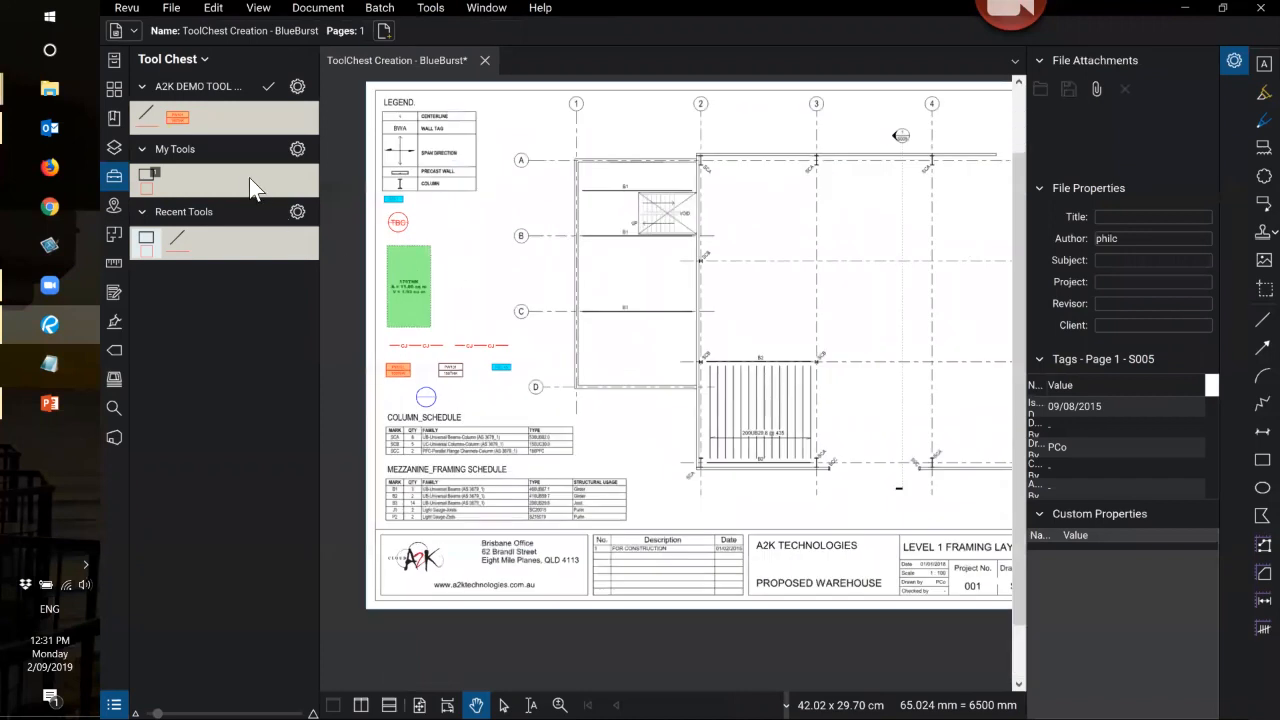
{"action": "left_click", "coordinate": [146, 118]}
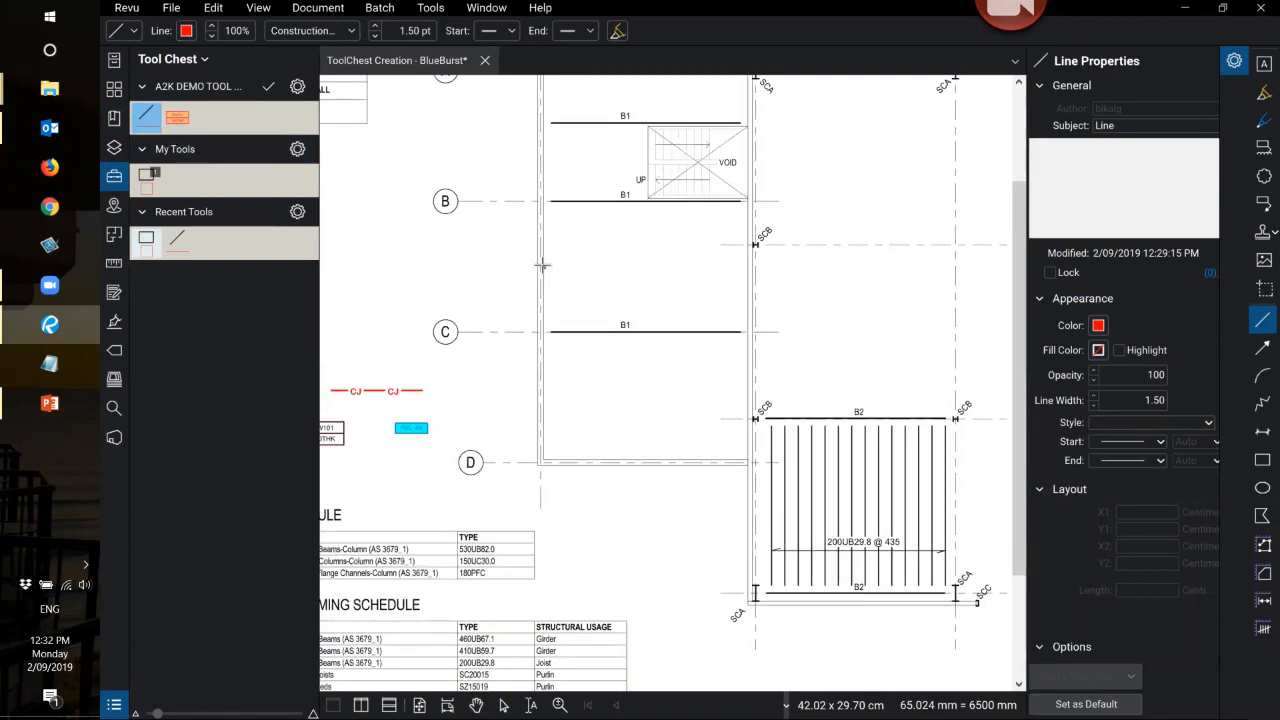
{"action": "left_click", "coordinate": [748, 266]}
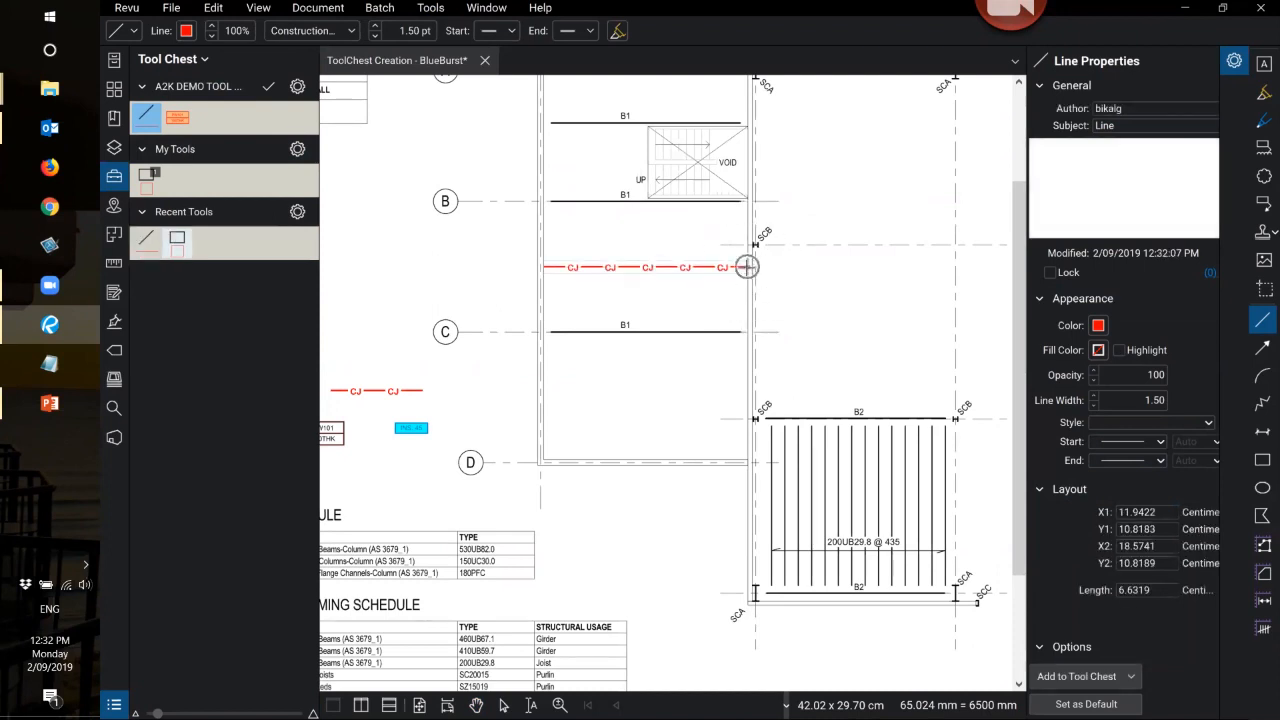
{"action": "key", "text": "Escape"}
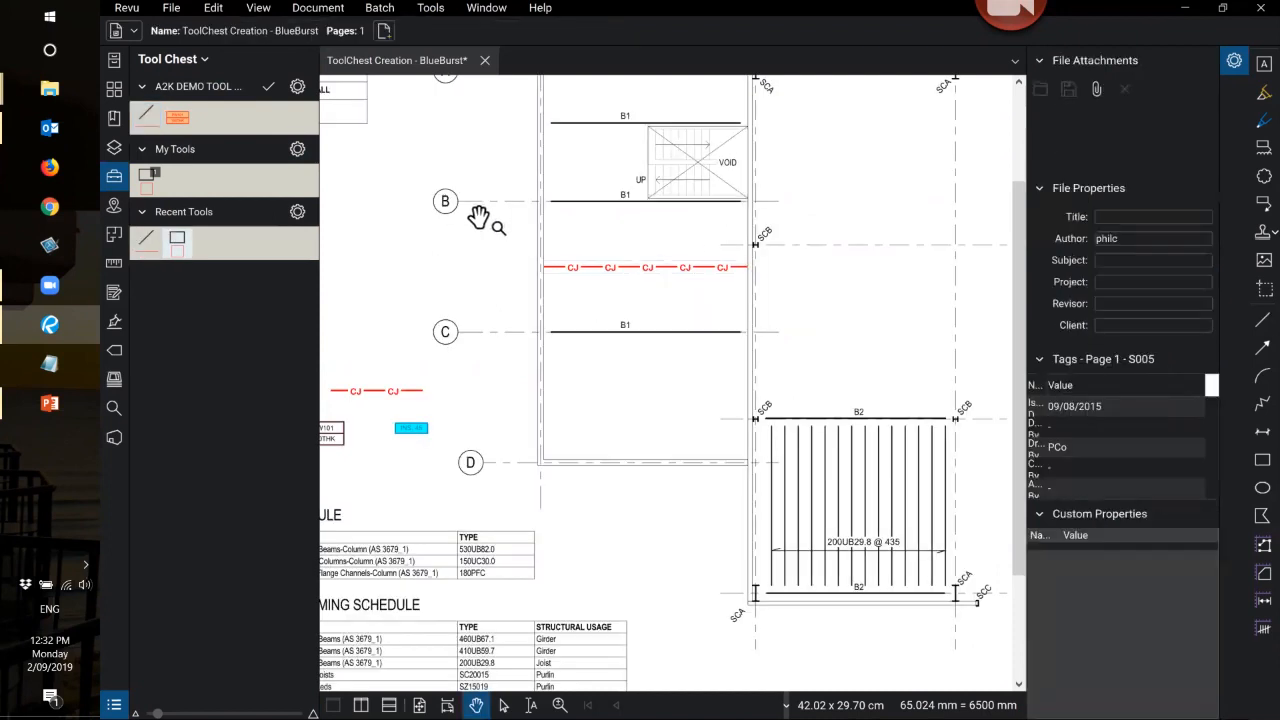
- Examine the properties of the green 175THK volume measurement markup, then deselect it
{"action": "scroll", "coordinate": [571, 266], "scroll_direction": "down", "scroll_amount": 3}
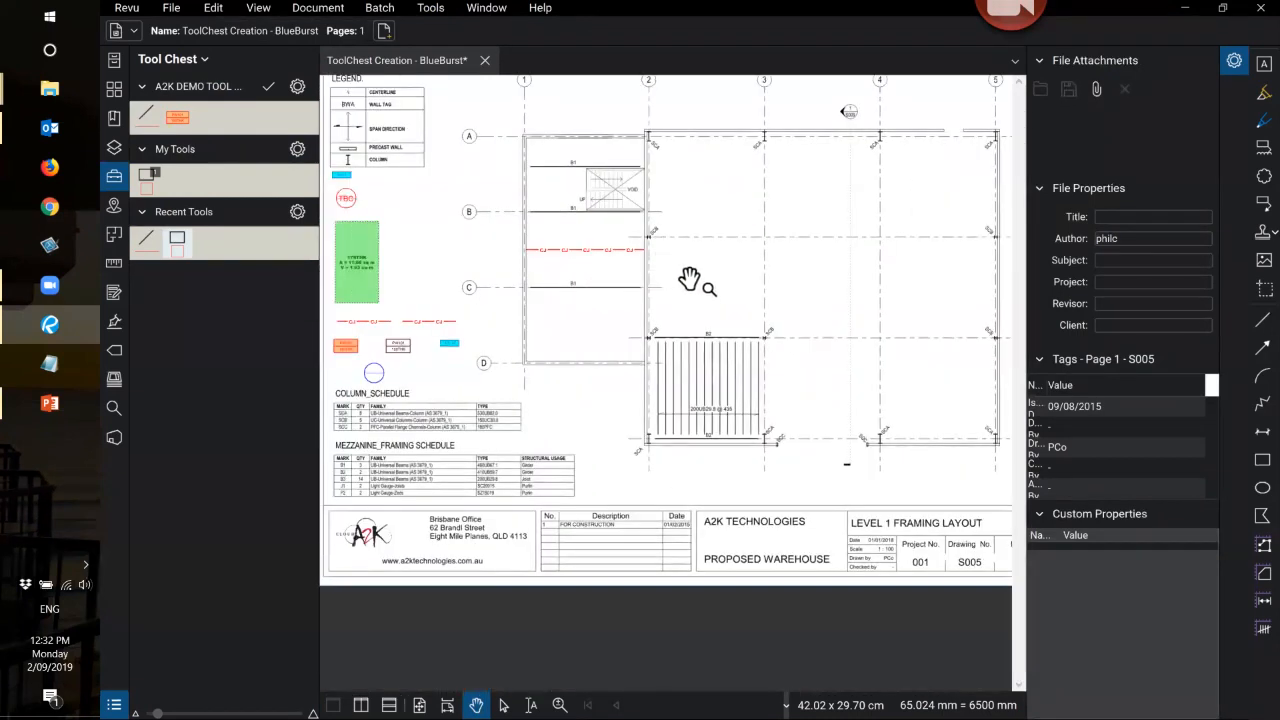
{"action": "scroll", "coordinate": [345, 280], "scroll_direction": "up", "scroll_amount": 2}
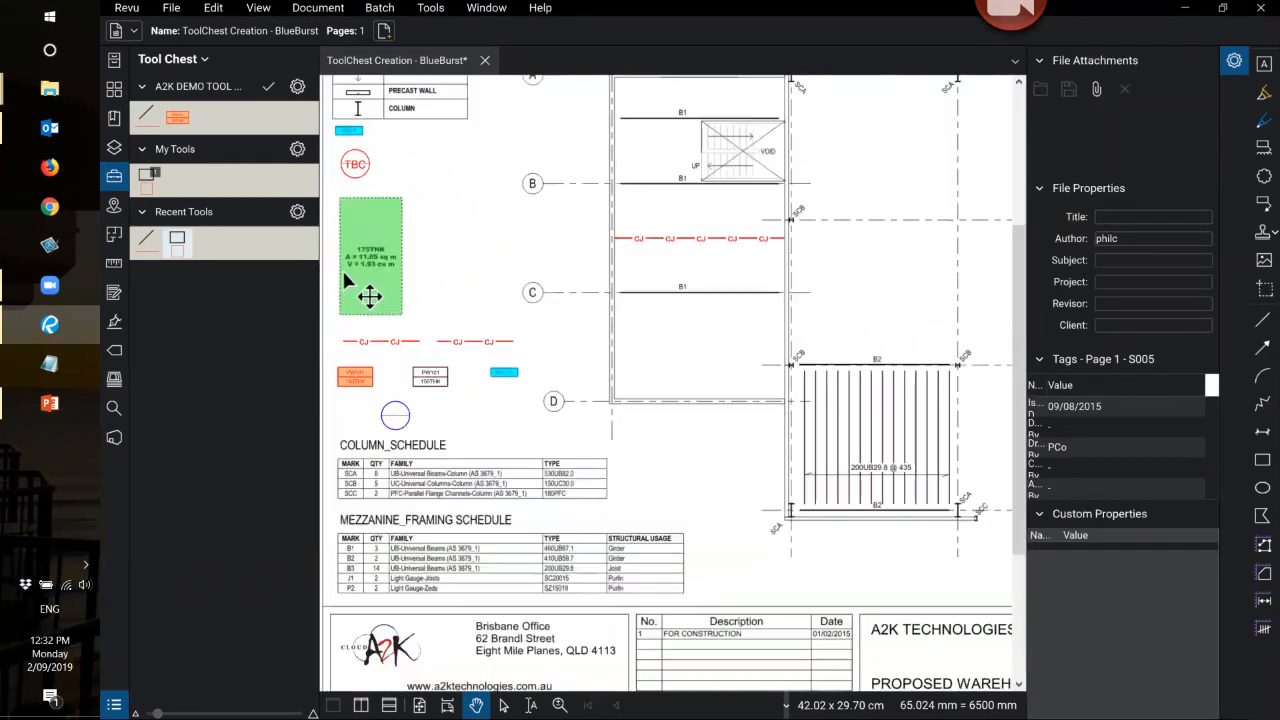
{"action": "scroll", "coordinate": [345, 280], "scroll_direction": "up", "scroll_amount": 1}
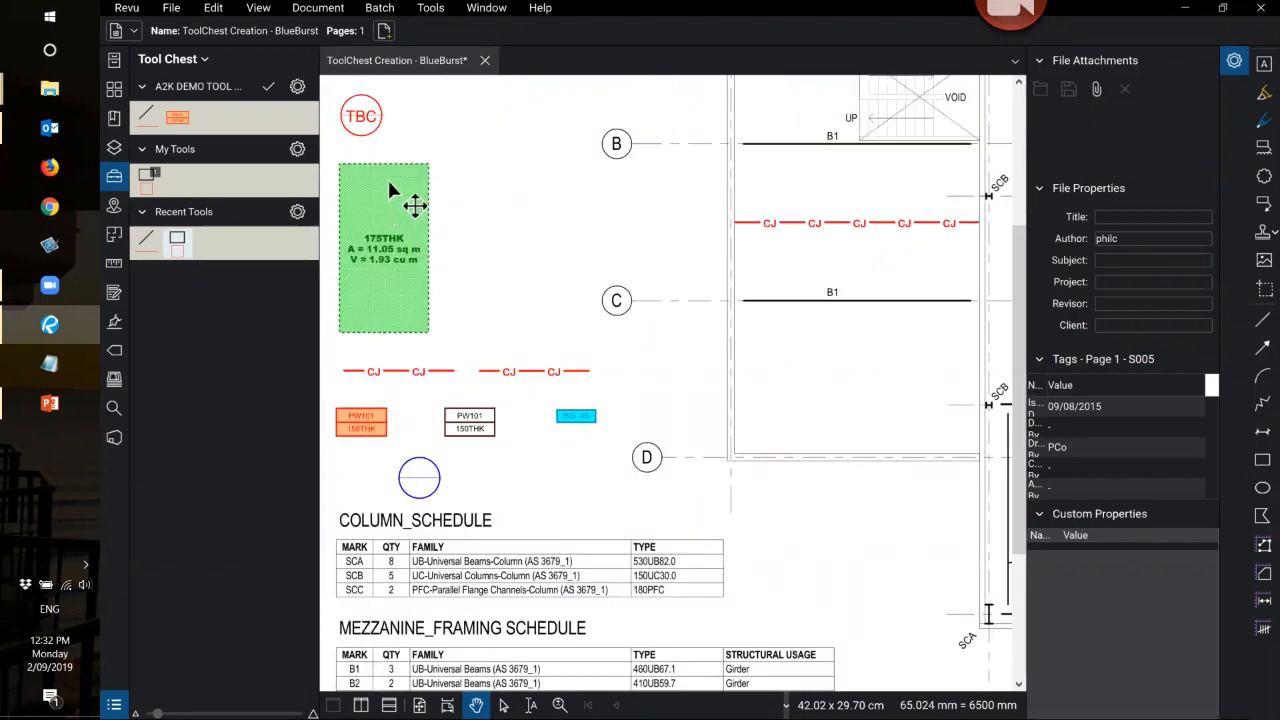
{"action": "left_click", "coordinate": [414, 204]}
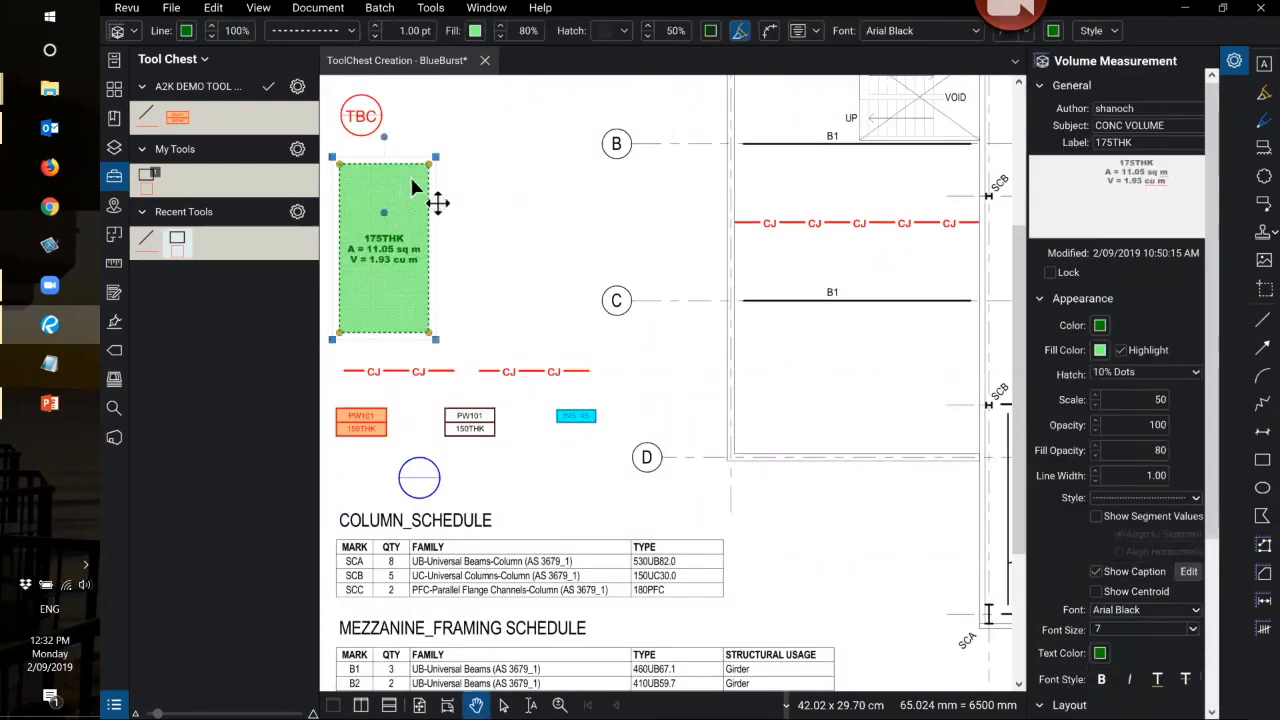
{"action": "left_click", "coordinate": [457, 180]}
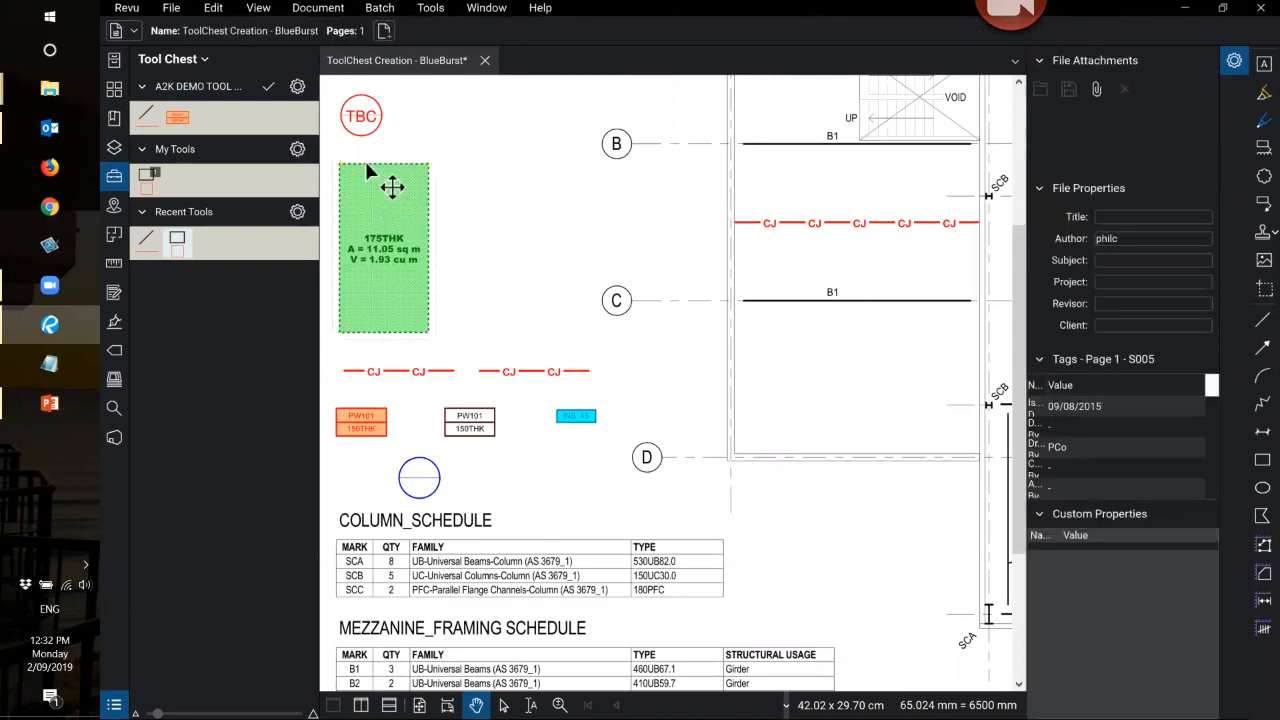
- Examine the available measurement tools, including Volume, without starting a measurement
{"action": "left_click", "coordinate": [434, 9]}
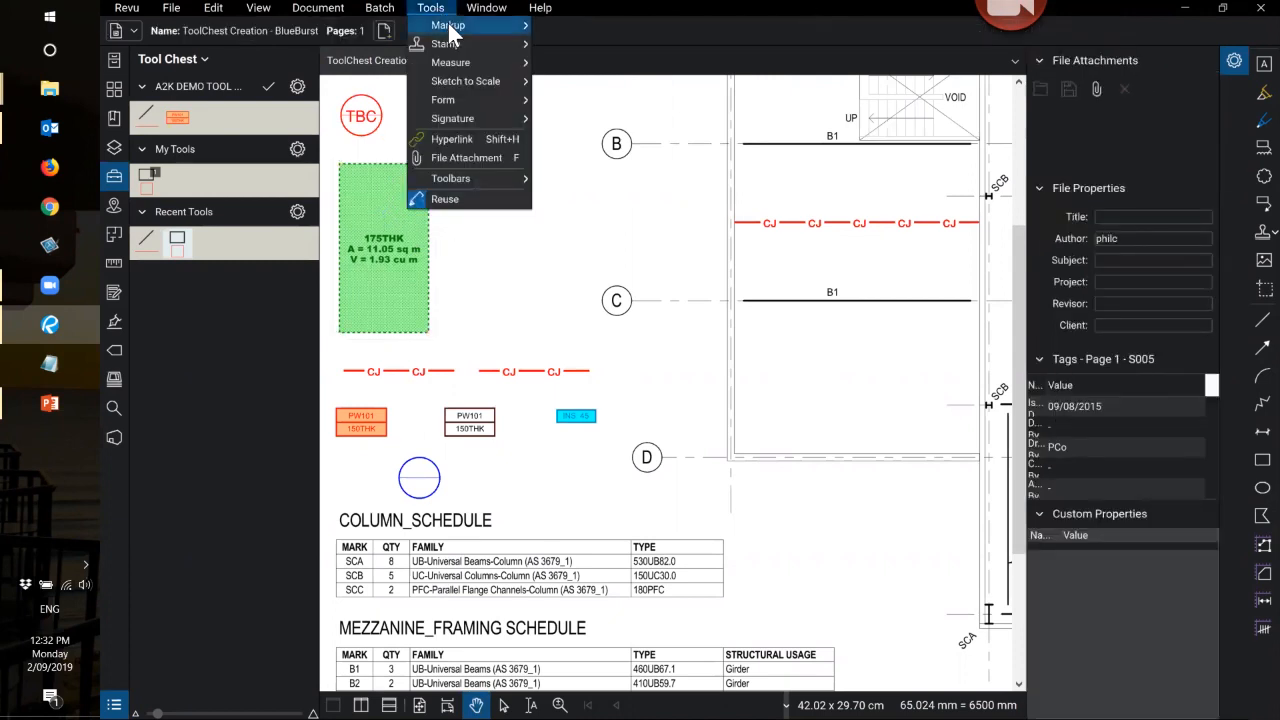
{"action": "mouse_move", "coordinate": [534, 23]}
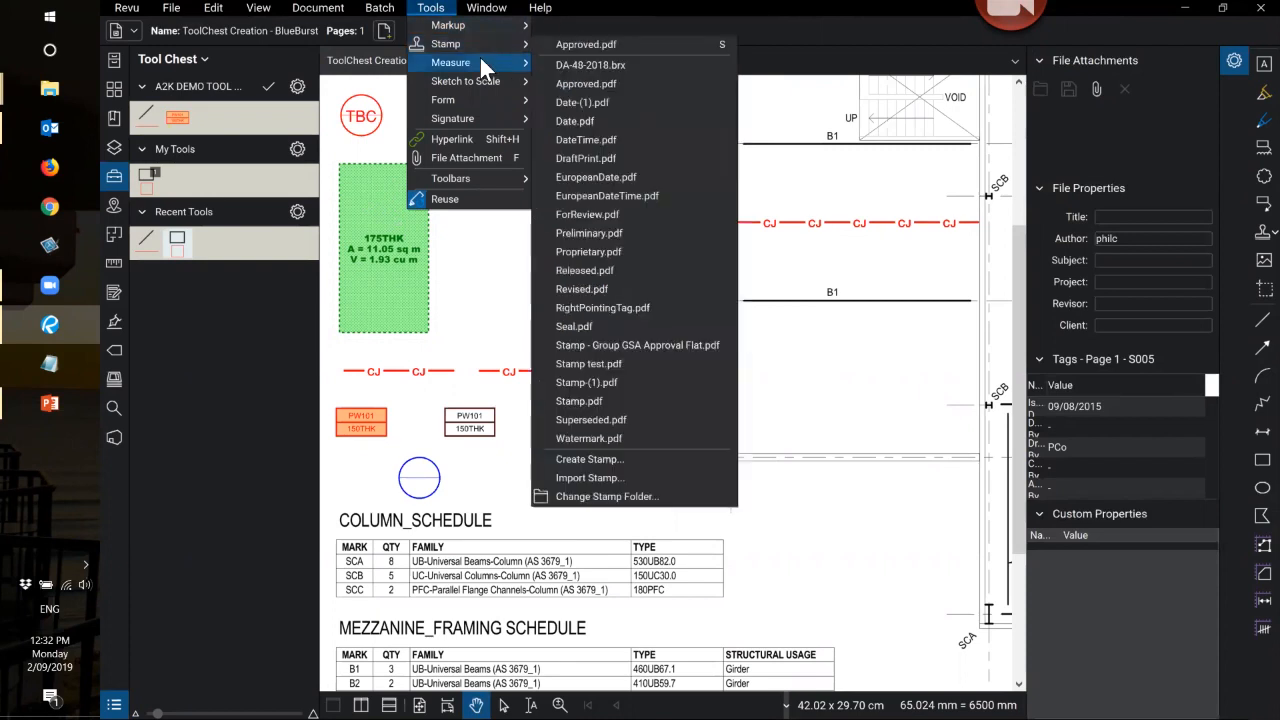
{"action": "mouse_move", "coordinate": [480, 62]}
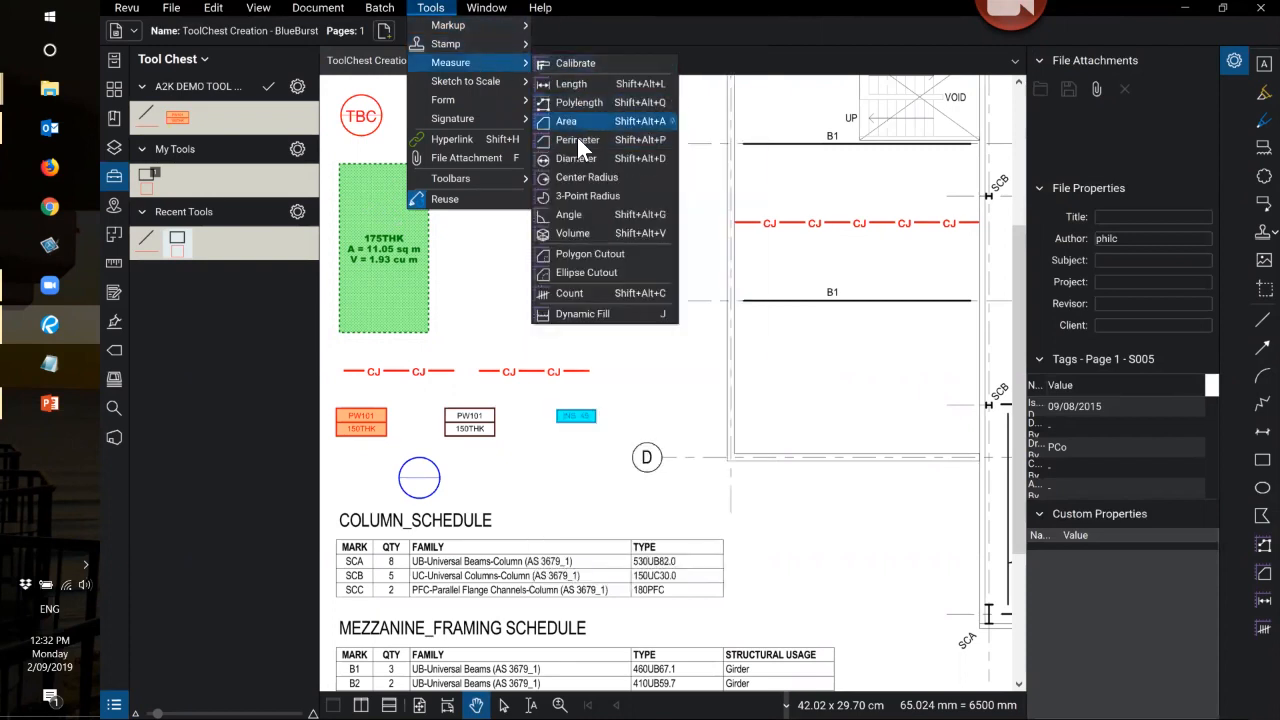
{"action": "left_click", "coordinate": [568, 233]}
{"action": "left_click", "coordinate": [712, 28]}
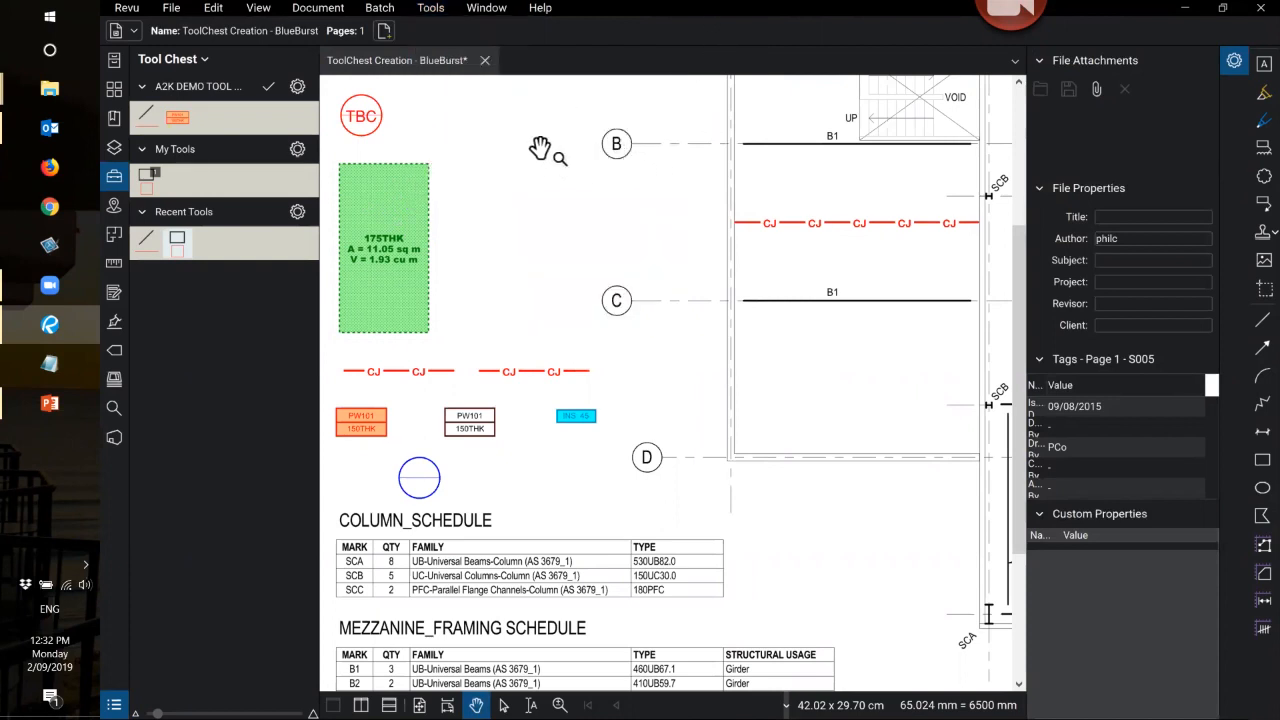
{"action": "left_click", "coordinate": [432, 10]}
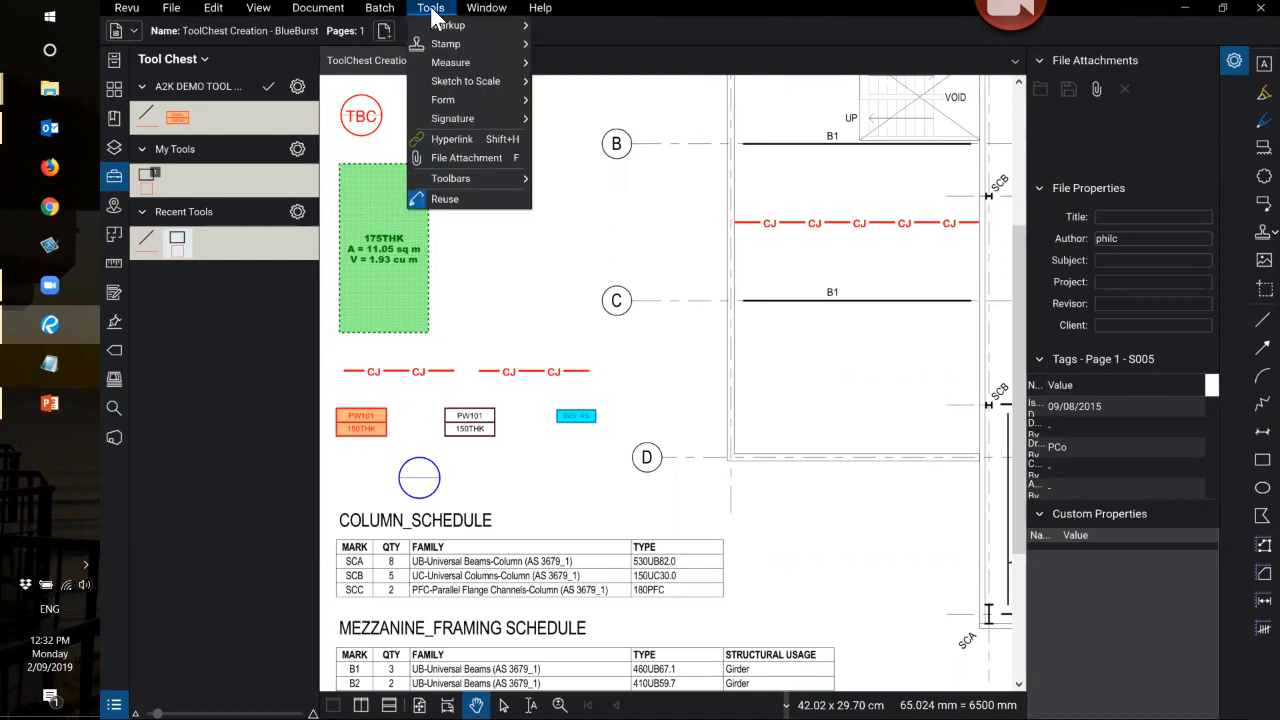
{"action": "mouse_move", "coordinate": [456, 64]}
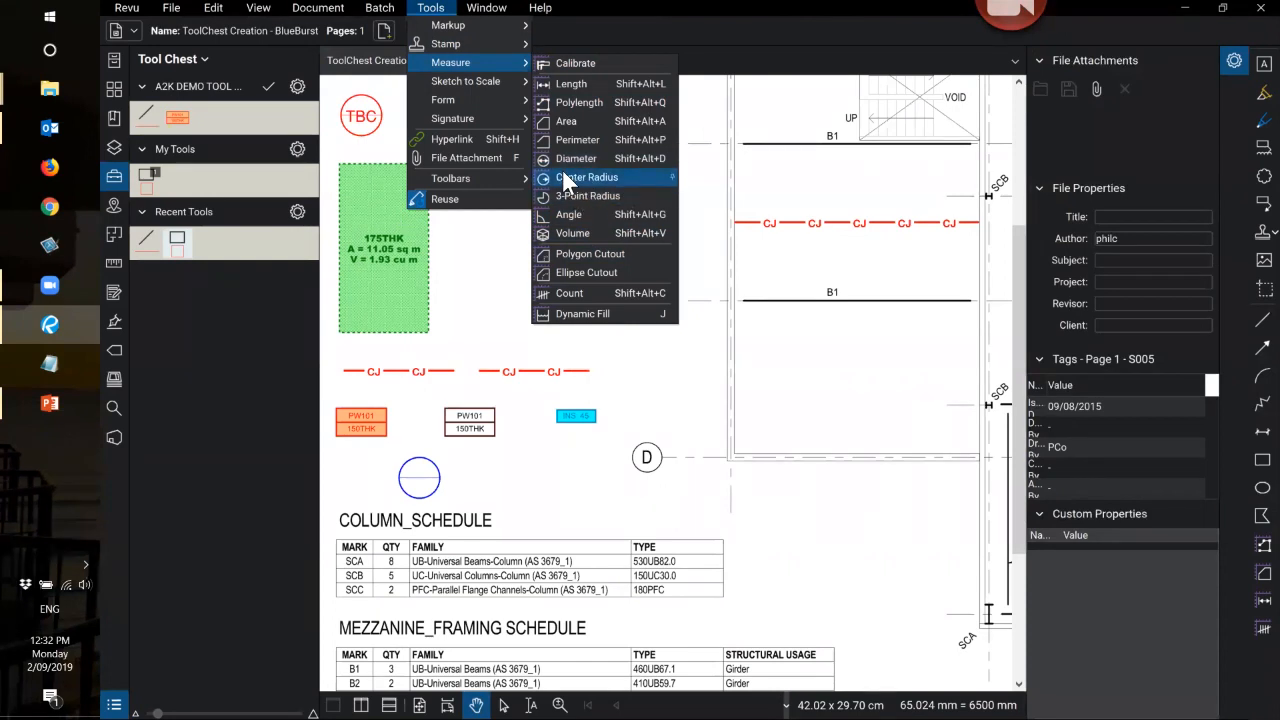
{"action": "left_click", "coordinate": [647, 23]}
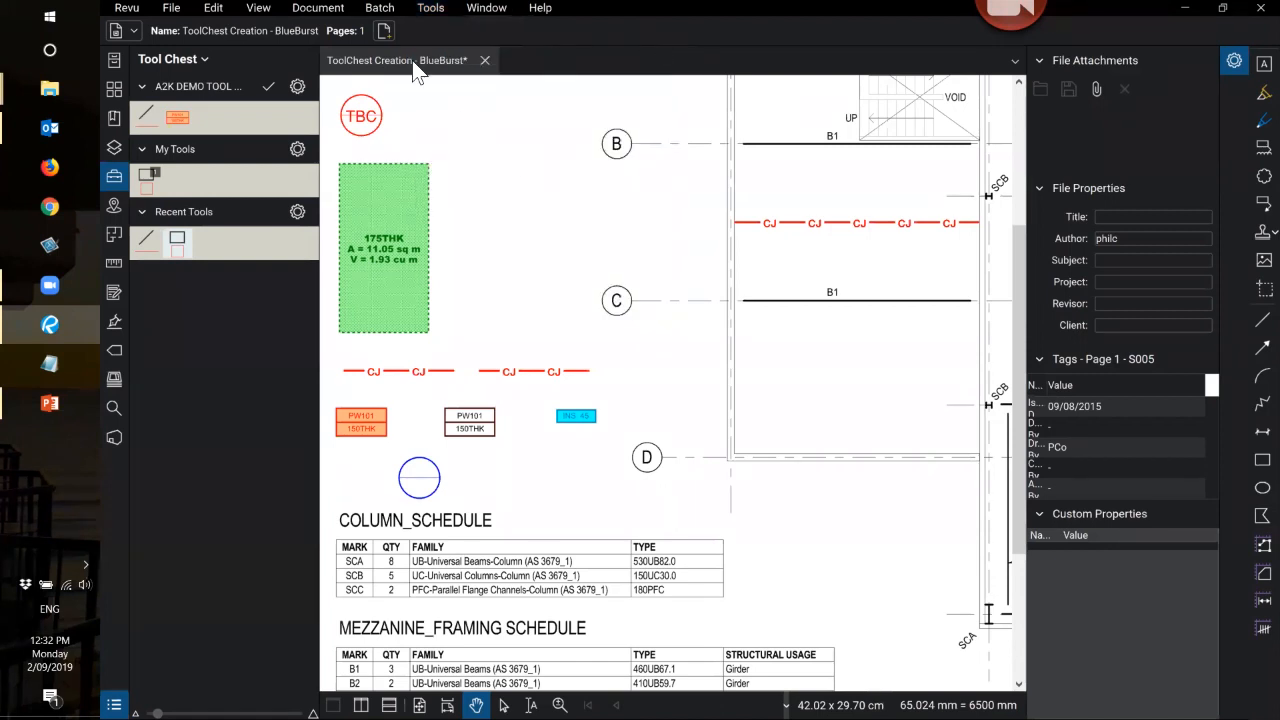
{"action": "left_click", "coordinate": [422, 8]}
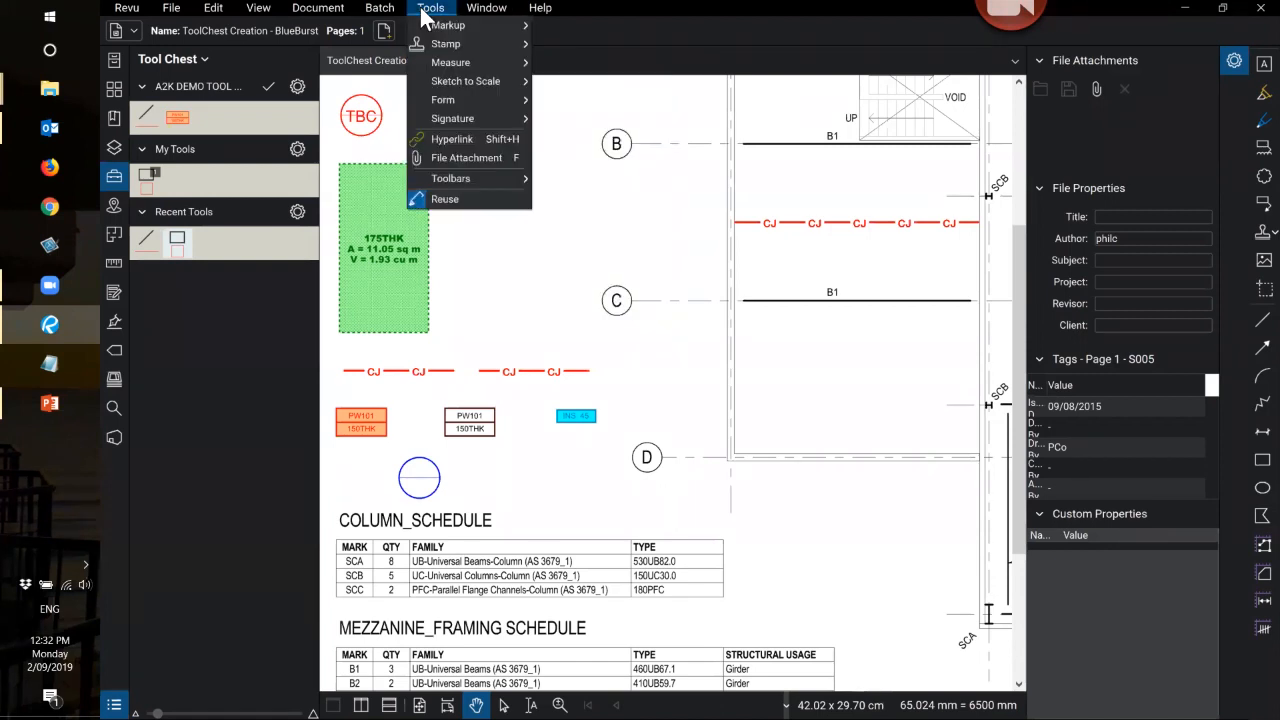
{"action": "left_click", "coordinate": [719, 30]}
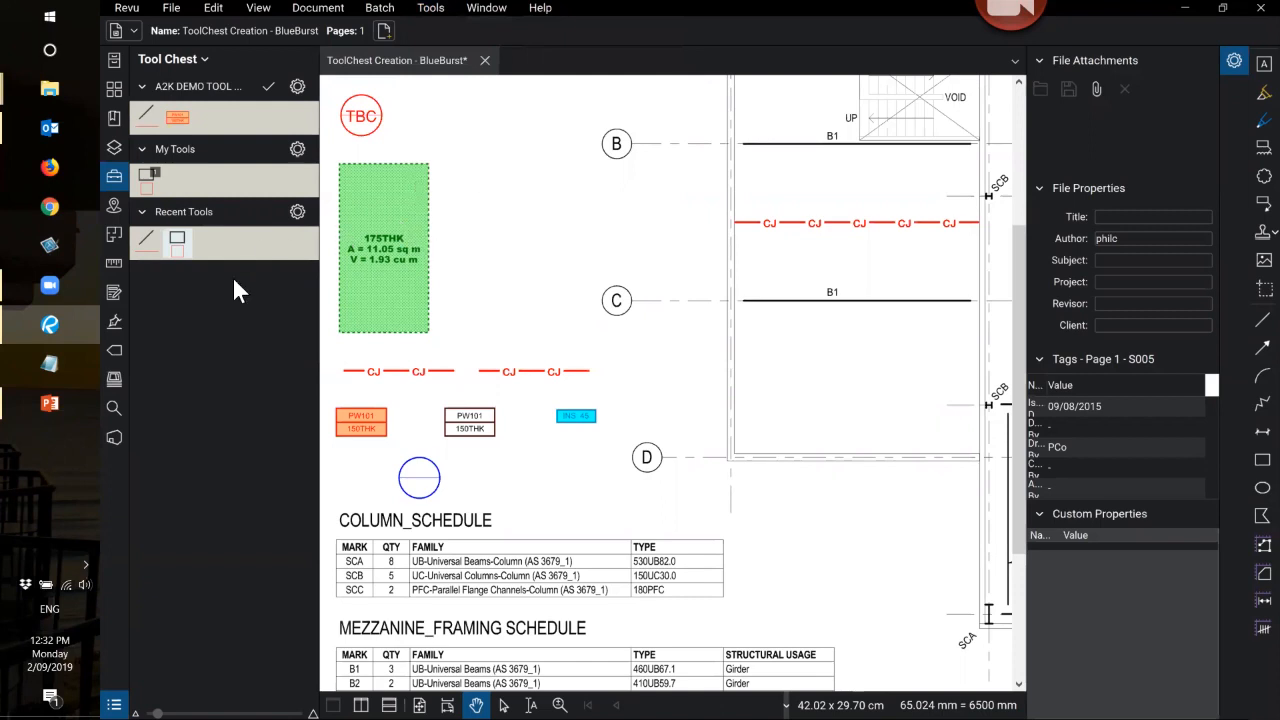
- Add the green 175THK volume measurement markup to the A2K DEMO TOOL SET
{"action": "left_click", "coordinate": [429, 208]}
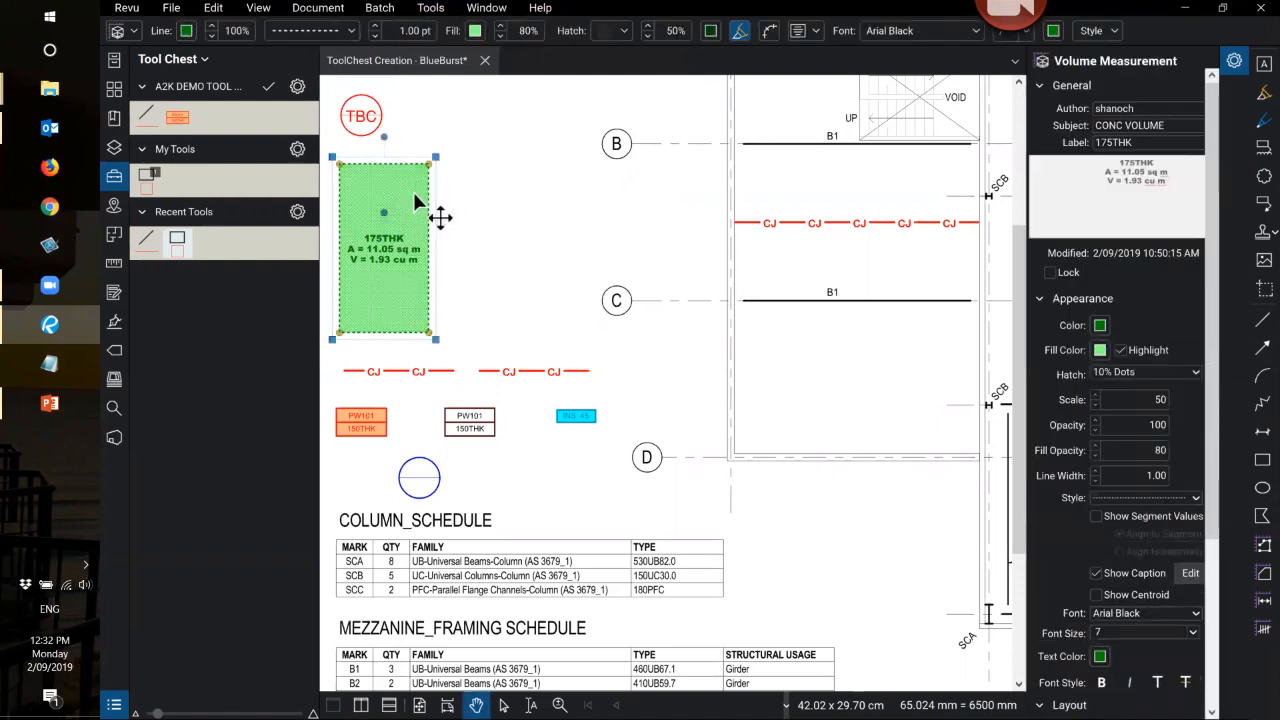
{"action": "right_click", "coordinate": [413, 193]}
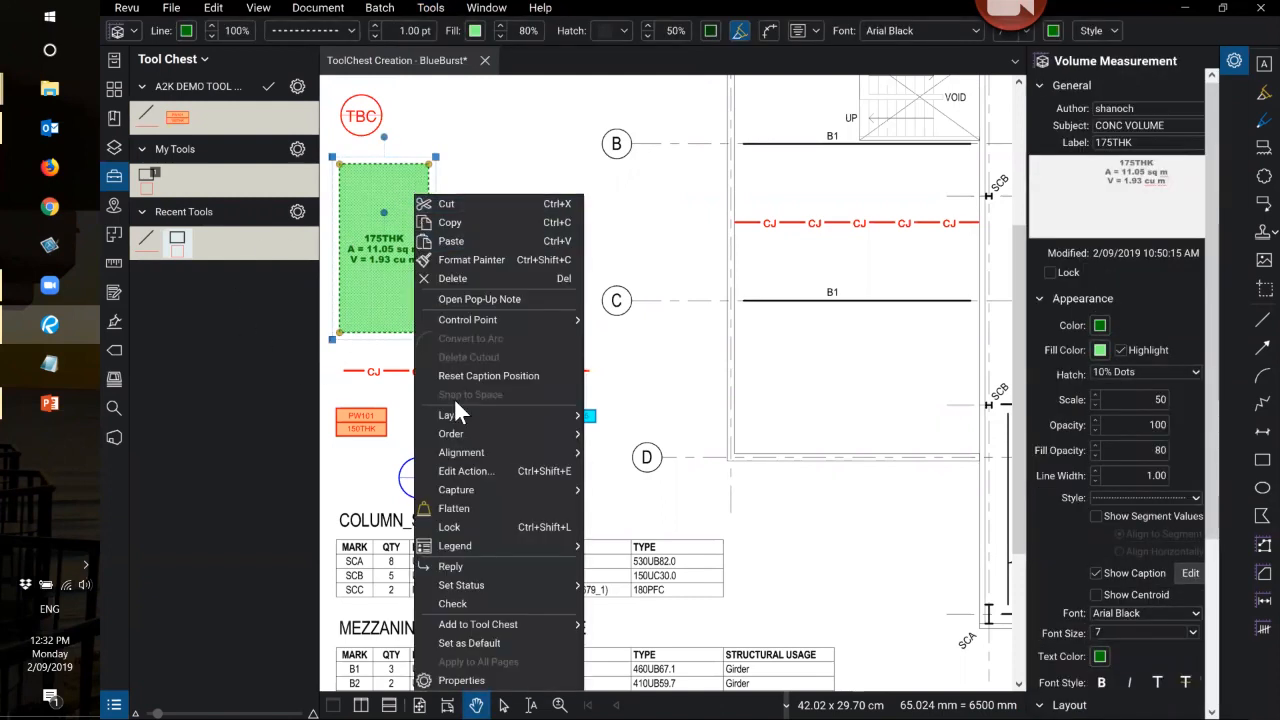
{"action": "mouse_move", "coordinate": [490, 622]}
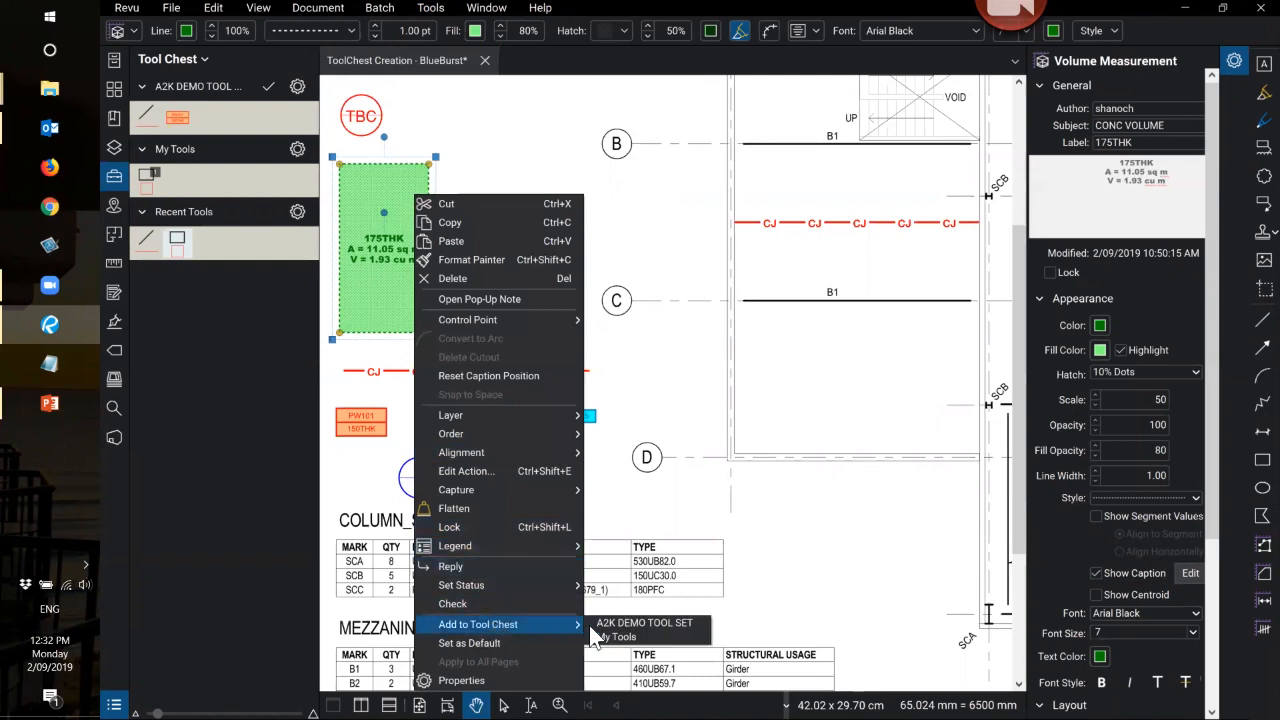
{"action": "left_click", "coordinate": [645, 622]}
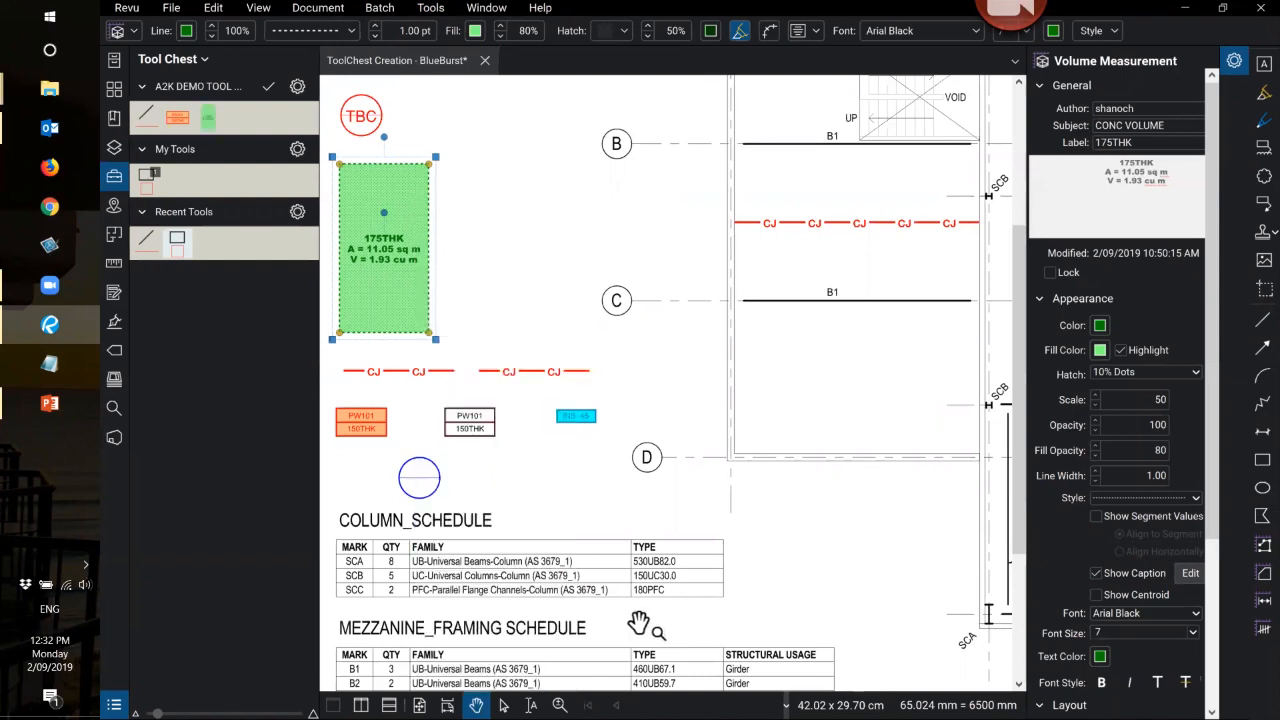
- Preview the 175THK volume tool as an exact copy, then switch it to properties mode in the A2K DEMO TOOL SET
{"action": "left_click", "coordinate": [208, 120]}
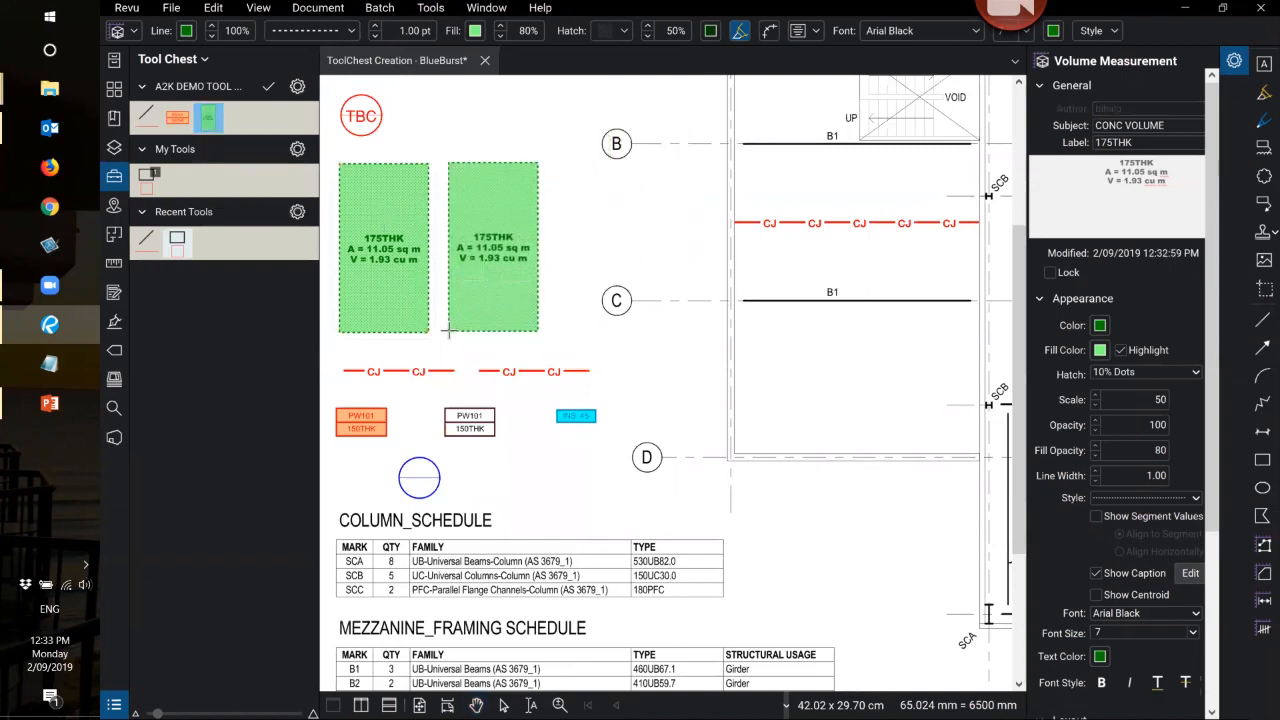
{"action": "key", "text": "Escape"}
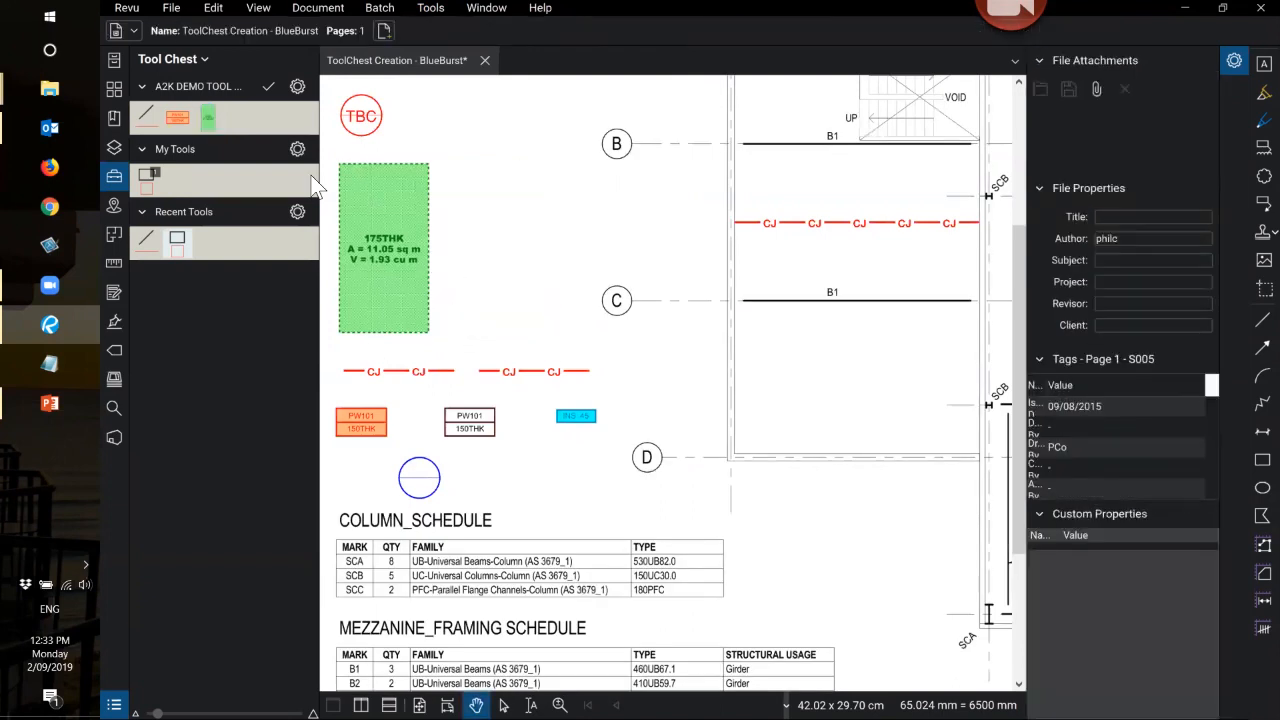
{"action": "left_click", "coordinate": [212, 120]}
{"action": "left_click", "coordinate": [210, 120]}
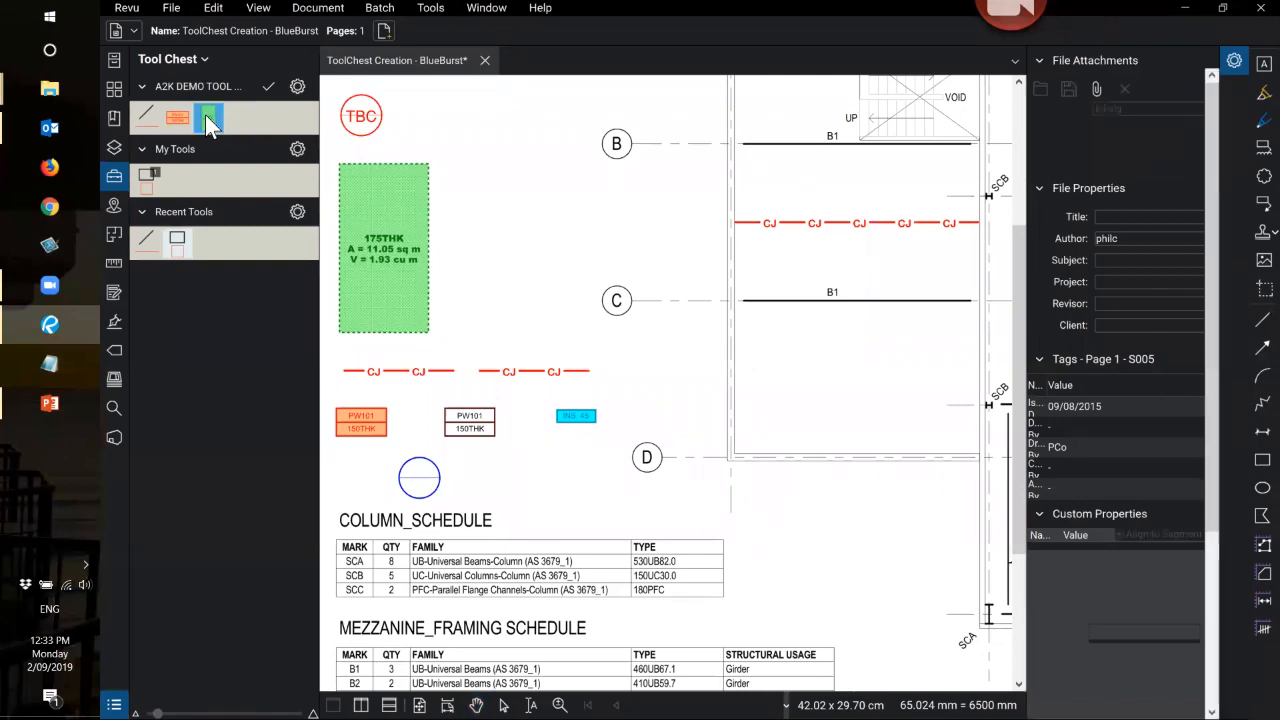
{"action": "key", "text": "ctrl"}
{"action": "key", "text": "ctrl"}
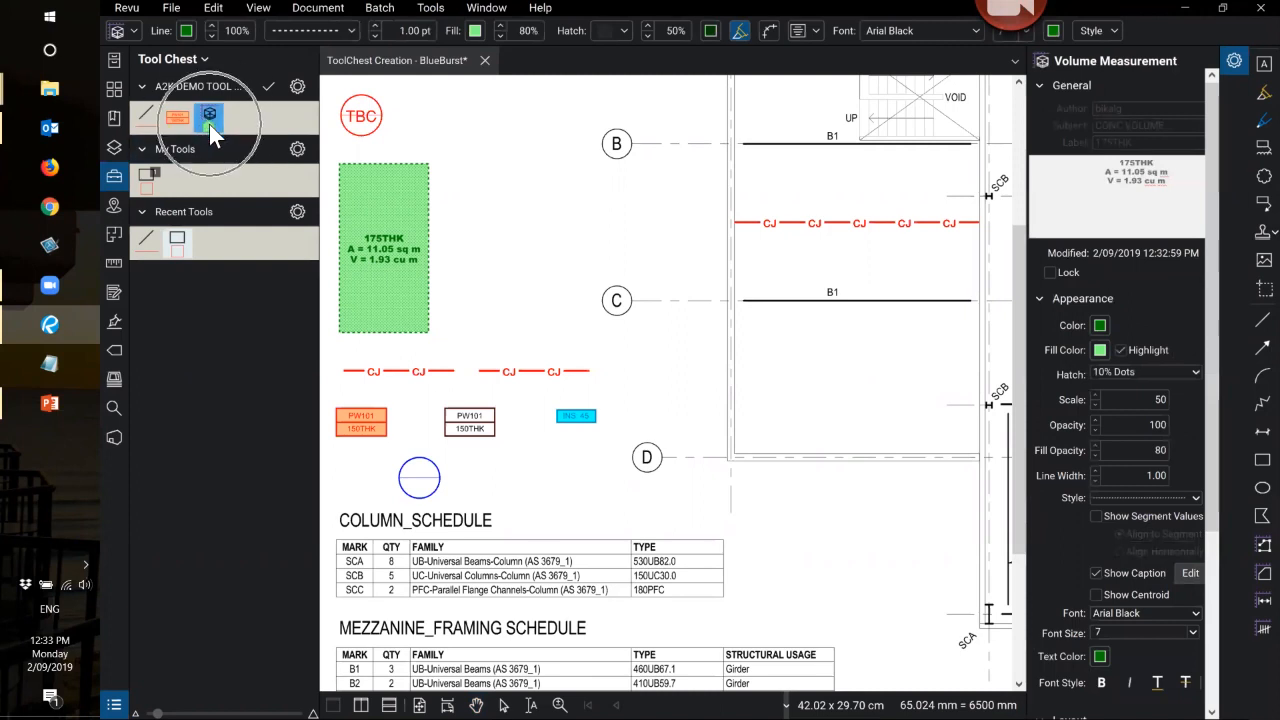
{"action": "key", "text": "ctrl"}
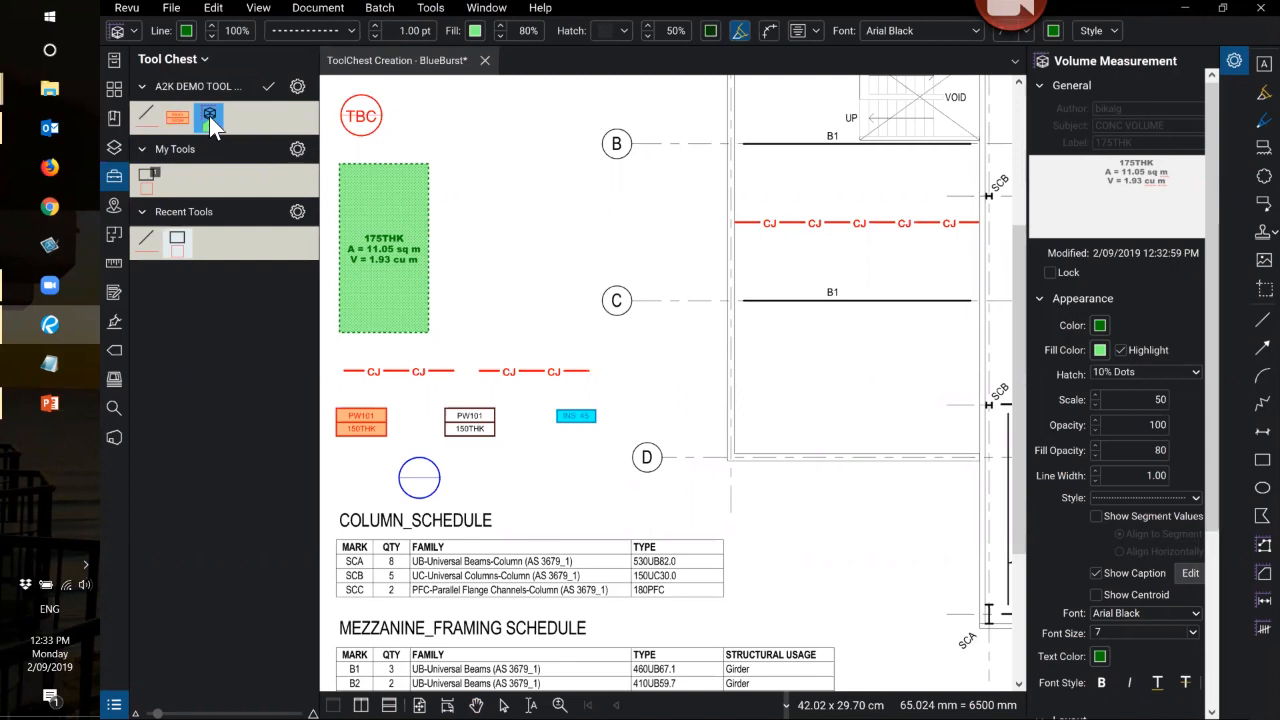
- Draw a 175THK volume measurement of about 83 sq m over the slab between grids 1 and 2, from A to D
{"action": "scroll", "coordinate": [583, 238], "scroll_direction": "down", "scroll_amount": 3}
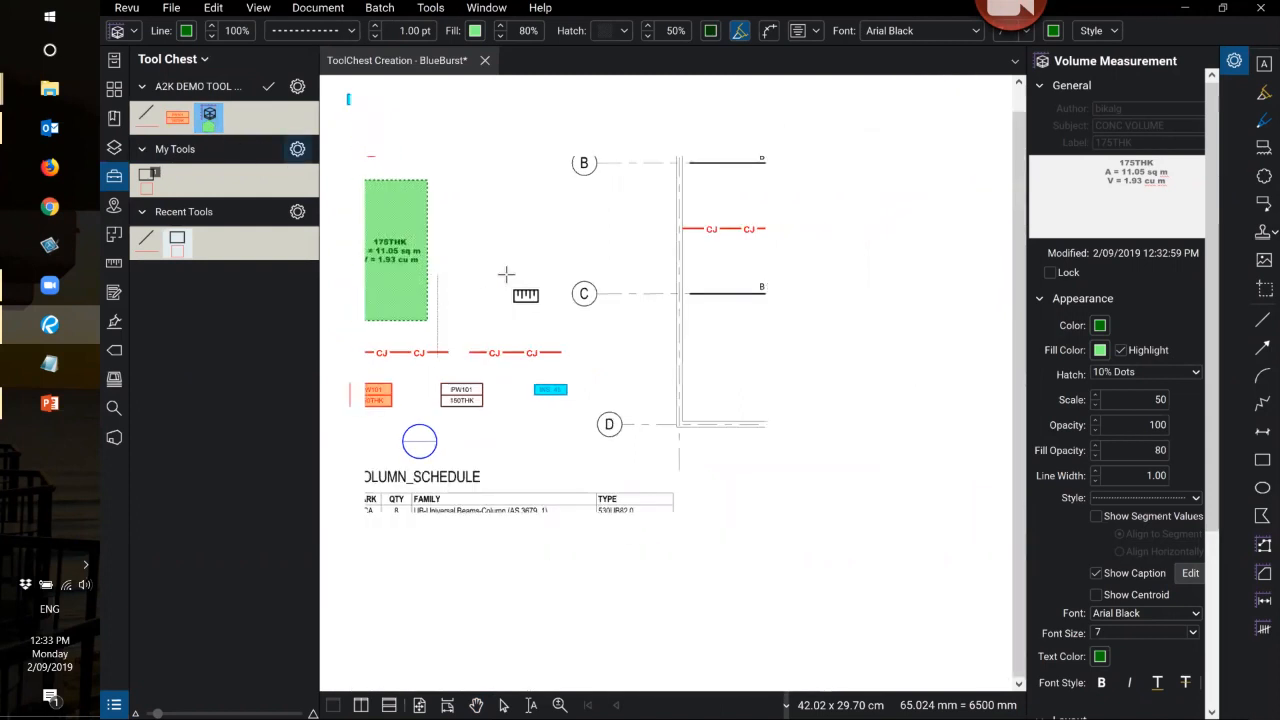
{"action": "left_click_drag", "start_coordinate": [605, 106], "coordinate": [747, 377]}
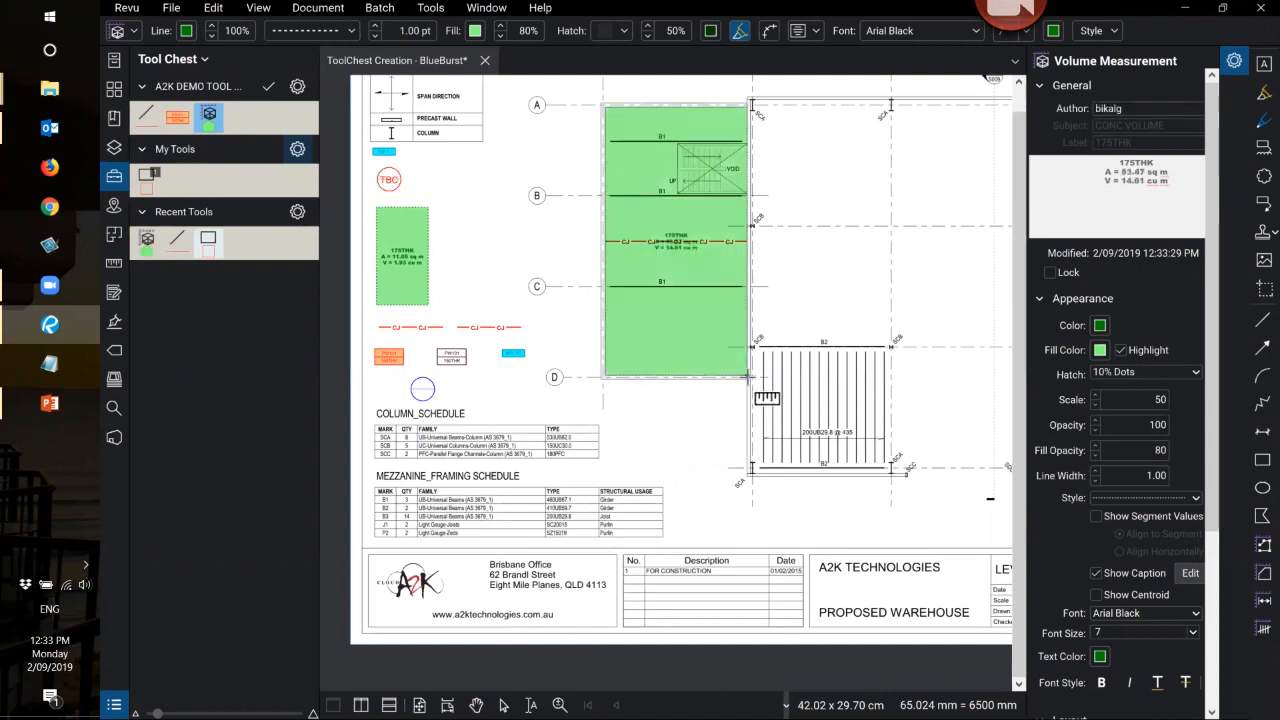
{"action": "scroll", "coordinate": [677, 224], "scroll_direction": "up", "scroll_amount": 1}
{"action": "scroll", "coordinate": [677, 230], "scroll_direction": "up", "scroll_amount": 2}
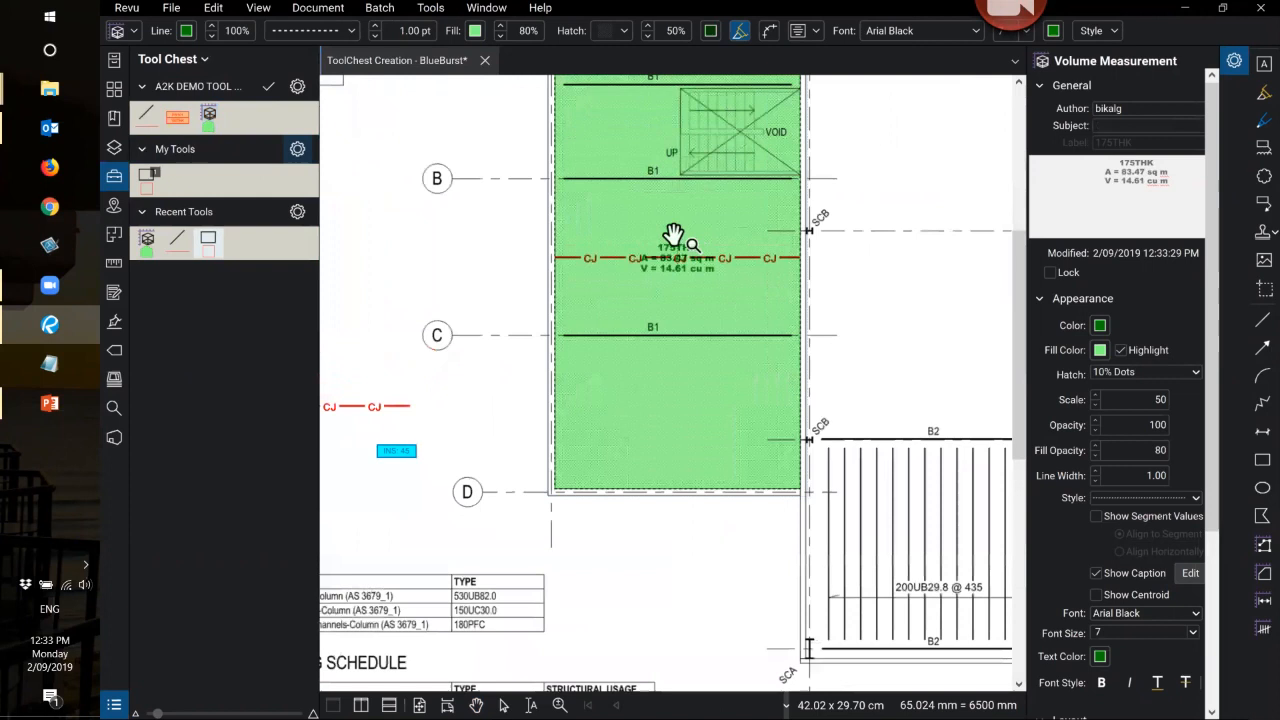
{"action": "key", "text": "Escape"}
- Move the new slab measurement's caption below the CJ line so the two do not overlap, then deselect the markup
{"action": "scroll", "coordinate": [665, 265], "scroll_direction": "down", "scroll_amount": 1}
{"action": "scroll", "coordinate": [620, 266], "scroll_direction": "down", "scroll_amount": 2}
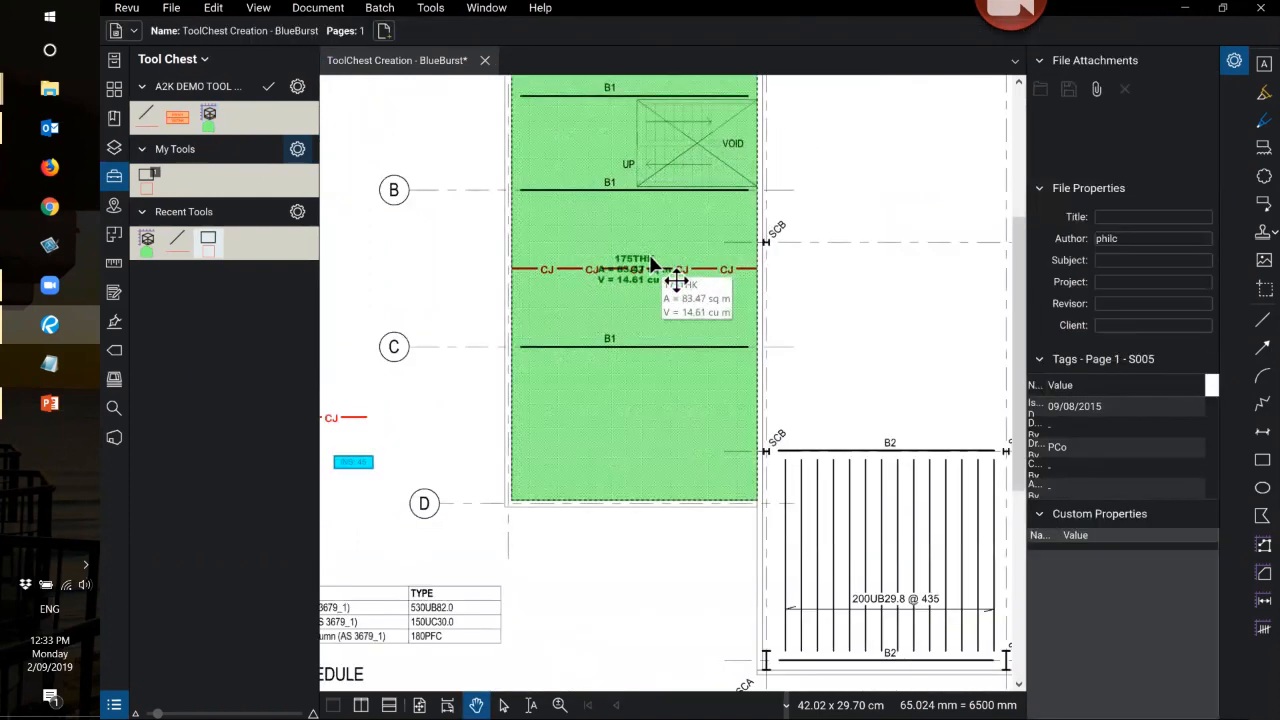
{"action": "scroll", "coordinate": [600, 268], "scroll_direction": "up", "scroll_amount": 3}
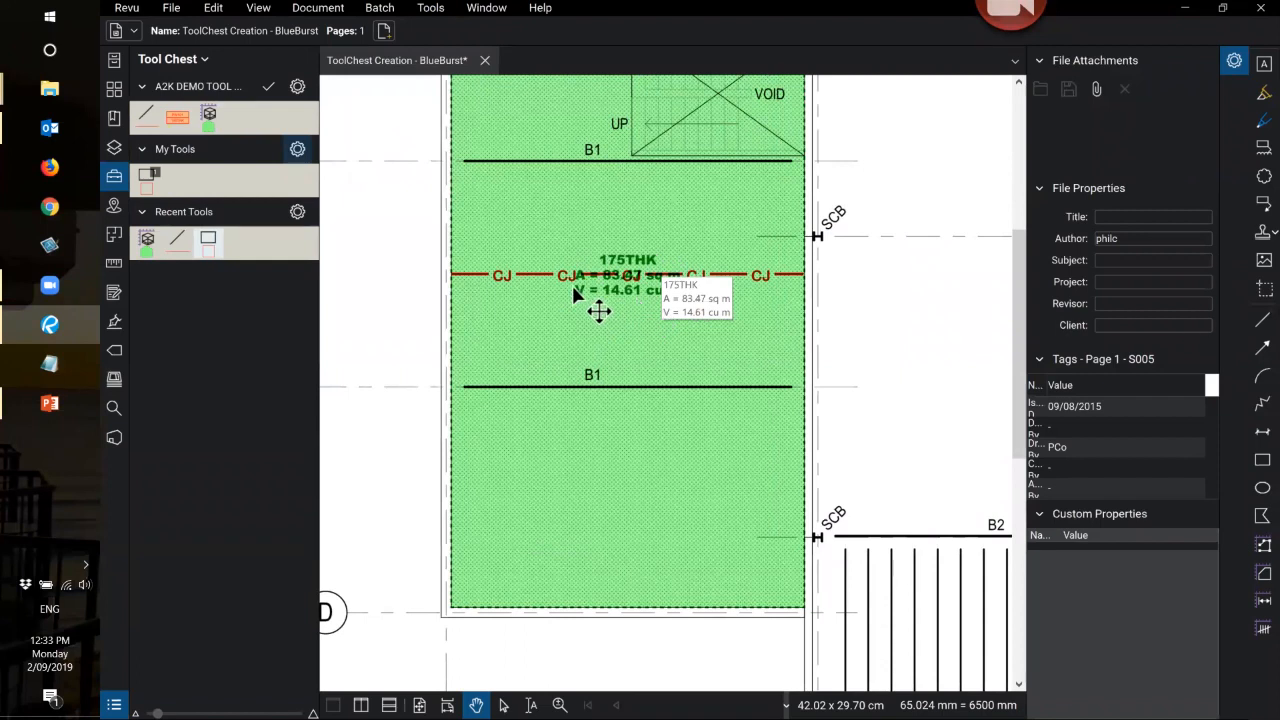
{"action": "left_click", "coordinate": [605, 280]}
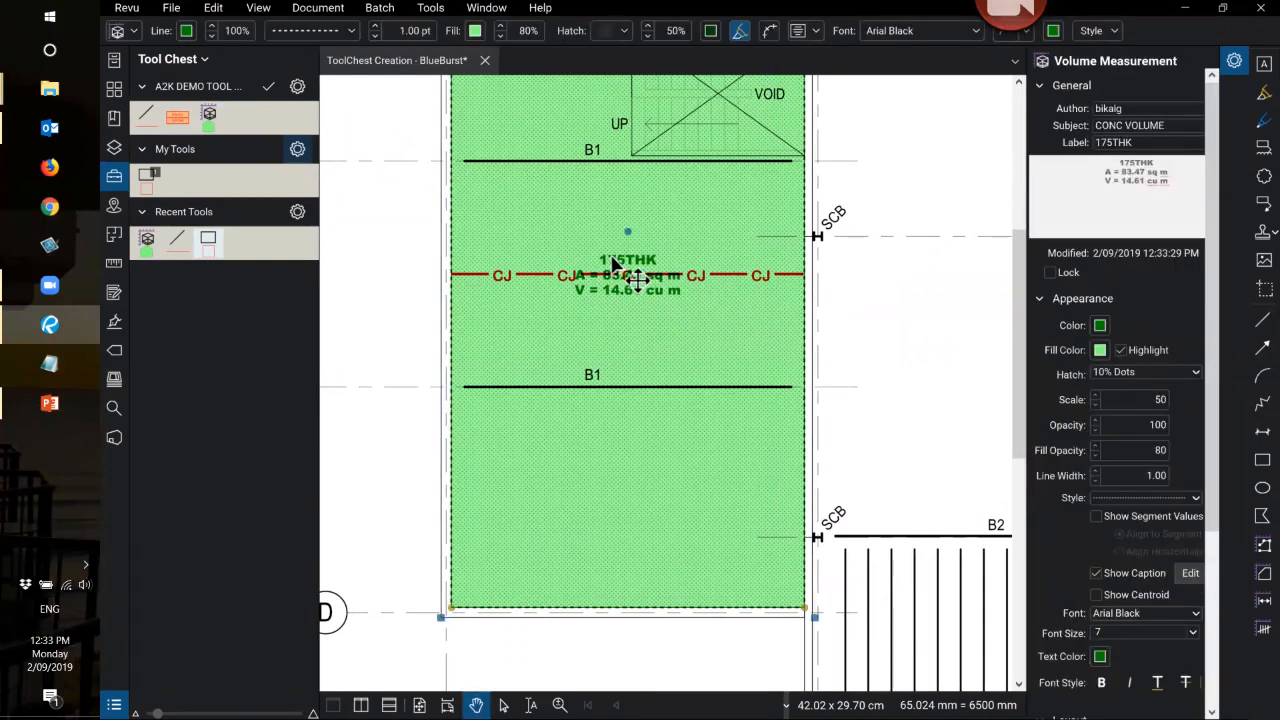
{"action": "left_click_drag", "start_coordinate": [613, 263], "coordinate": [423, 289]}
{"action": "key", "text": "Escape"}
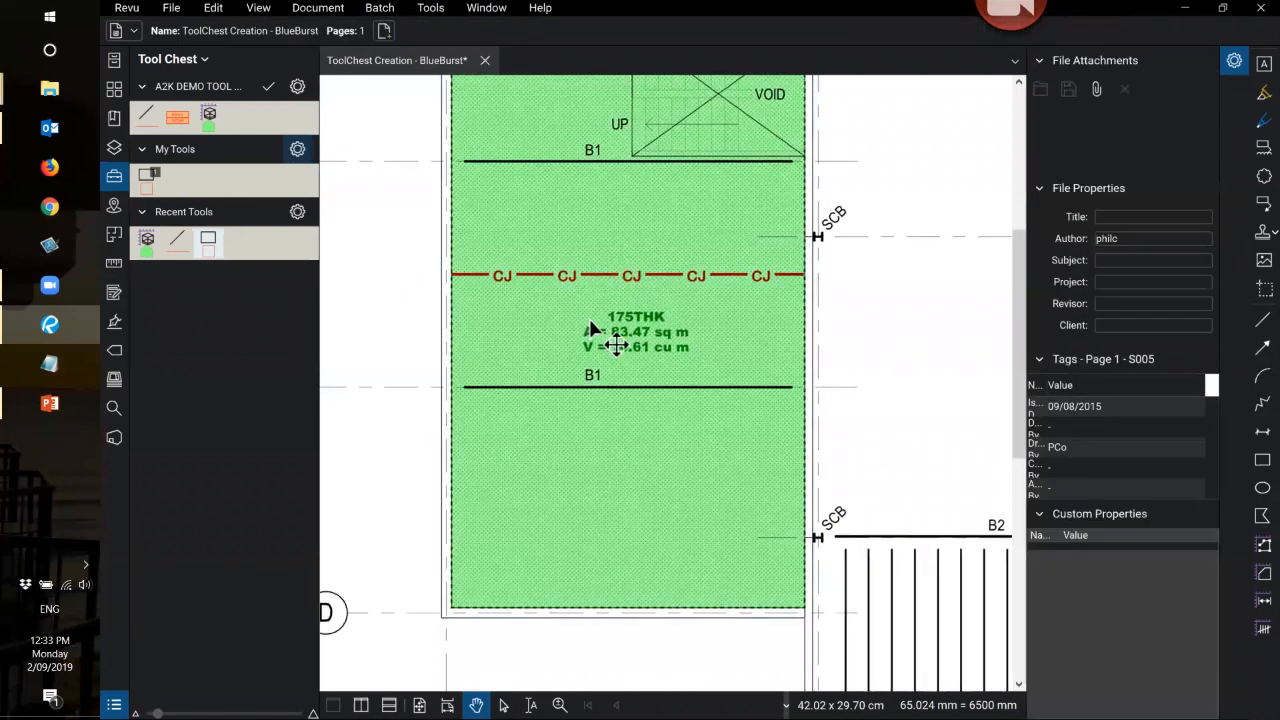
- Draw another 175THK volume measurement over the bay between grids 2 and 3, from A to B1, using the A2K DEMO TOOL SET
{"action": "scroll", "coordinate": [535, 338], "scroll_direction": "down", "scroll_amount": 3}
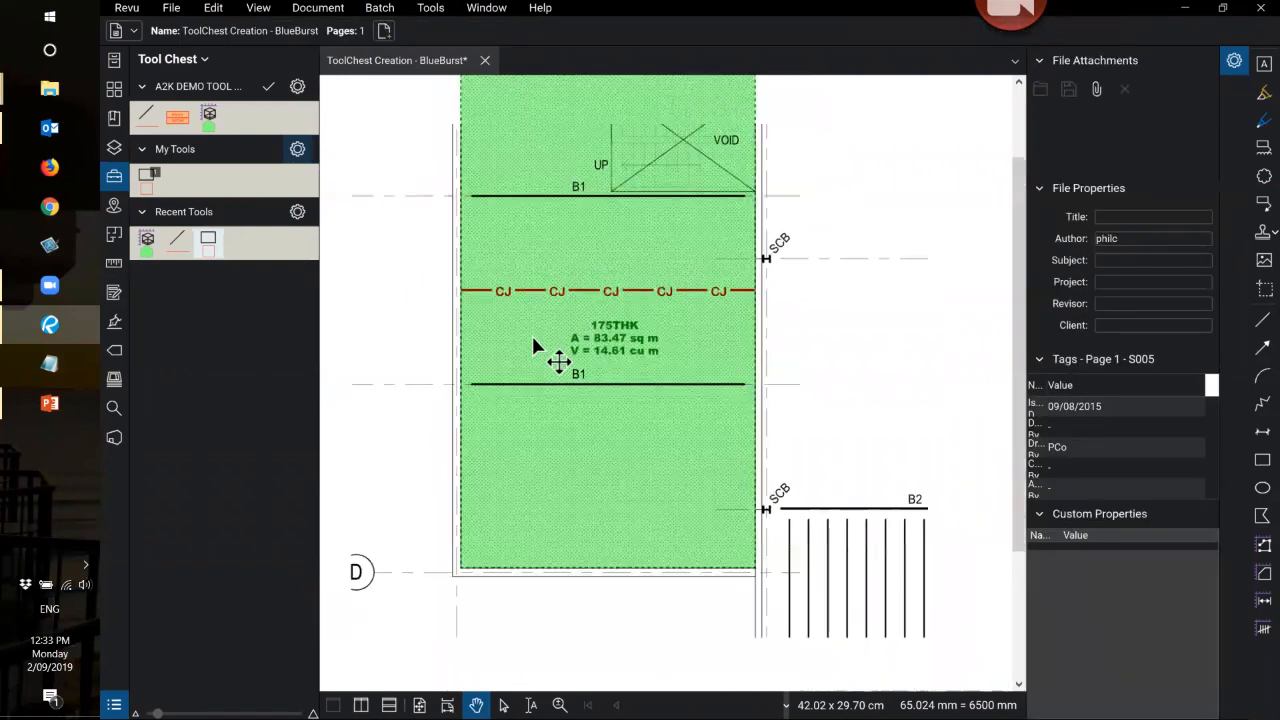
{"action": "scroll", "coordinate": [709, 457], "scroll_direction": "down", "scroll_amount": 3}
{"action": "scroll", "coordinate": [737, 351], "scroll_direction": "up", "scroll_amount": 2}
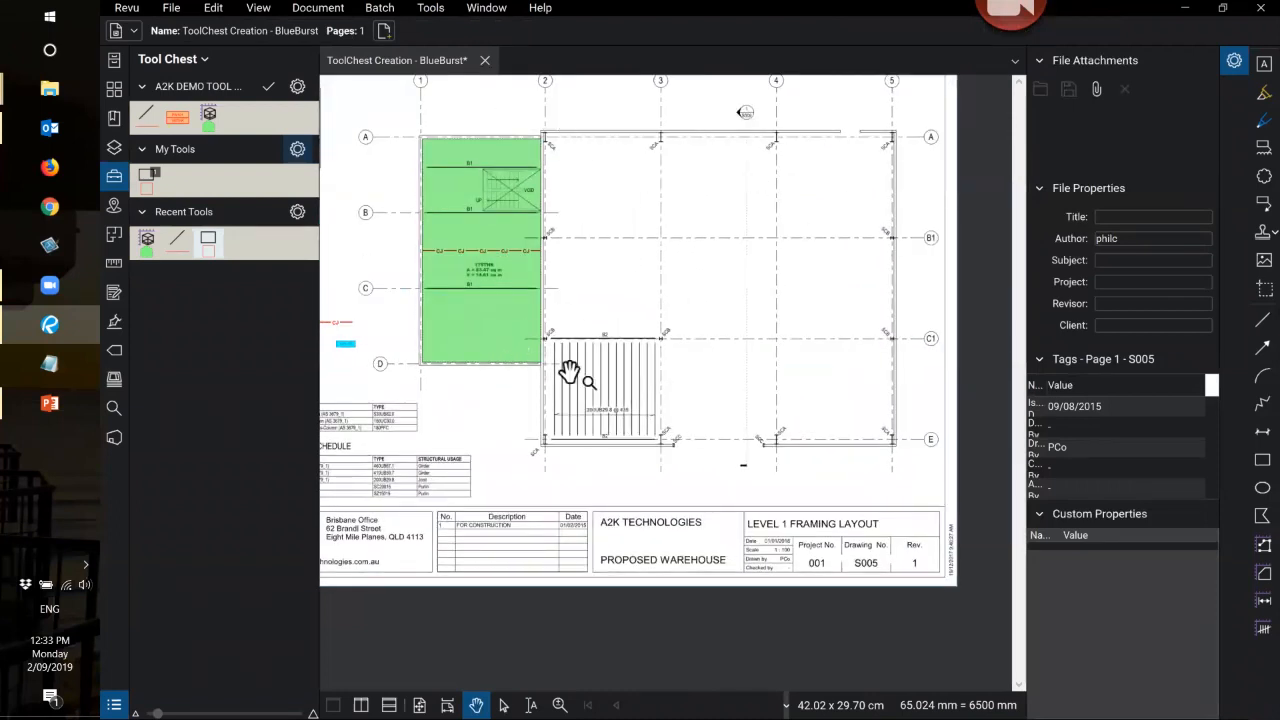
{"action": "scroll", "coordinate": [480, 280], "scroll_direction": "up", "scroll_amount": 3}
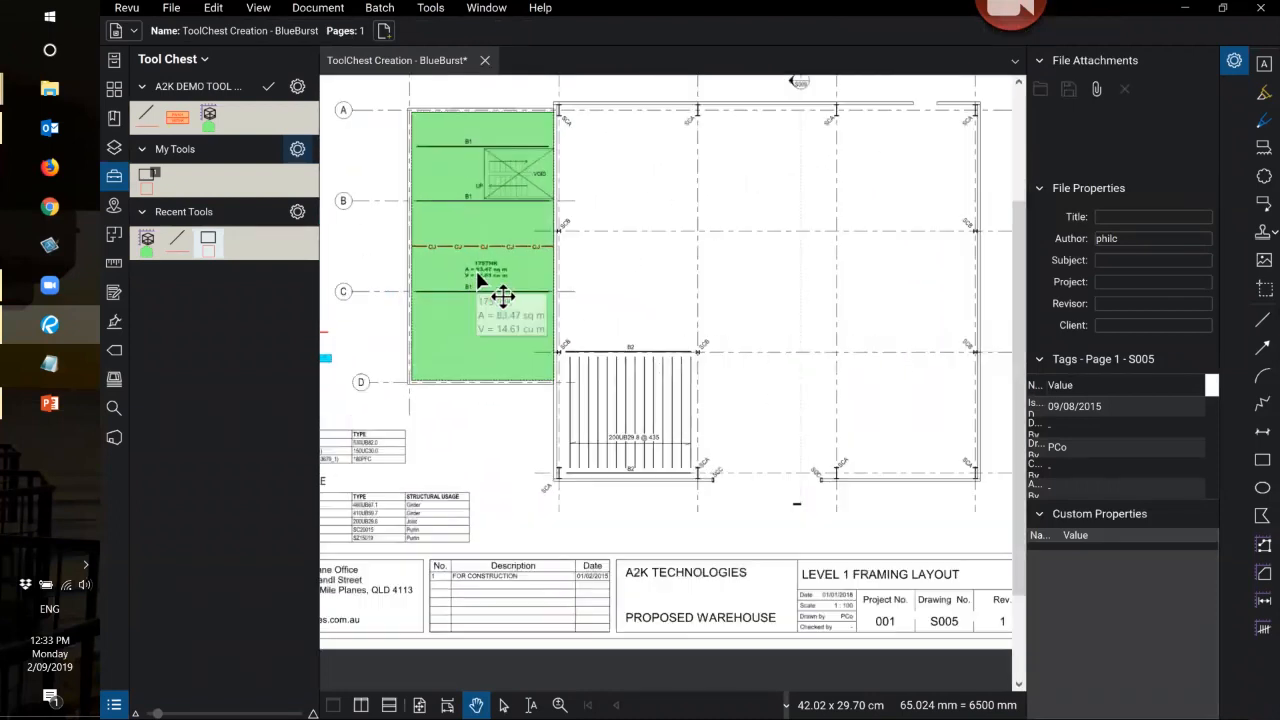
{"action": "scroll", "coordinate": [478, 278], "scroll_direction": "down", "scroll_amount": 3}
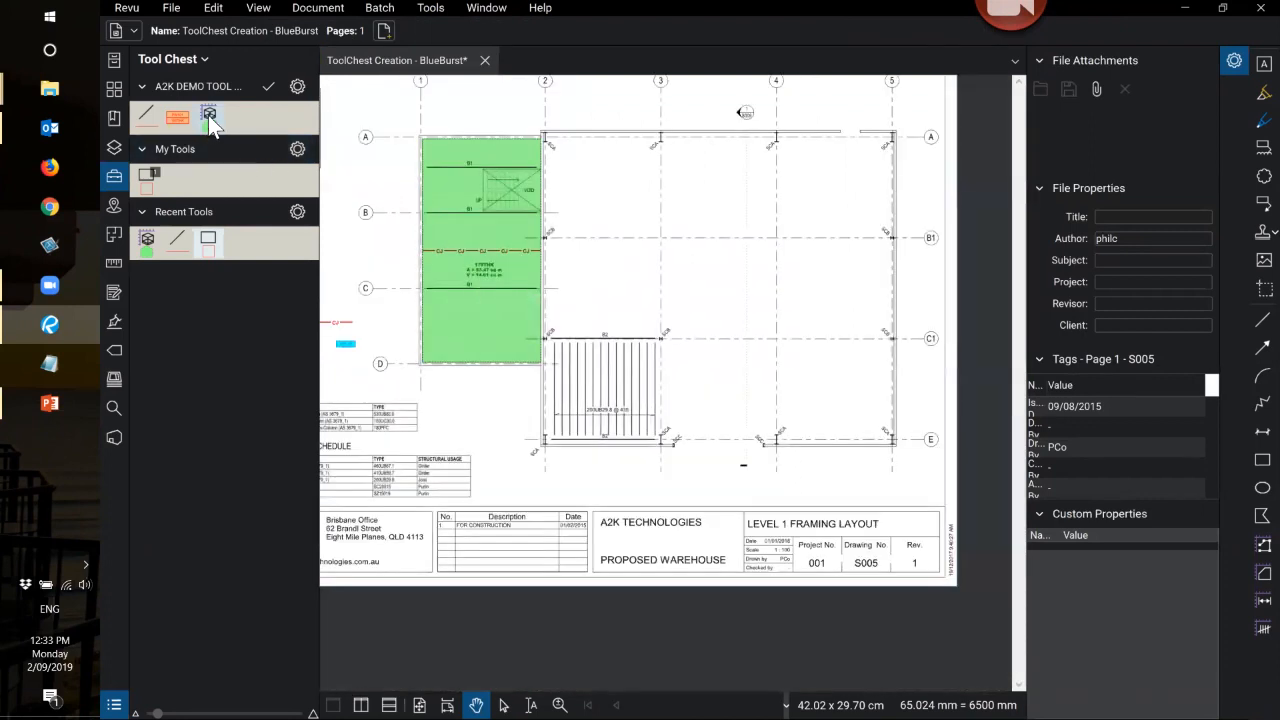
{"action": "left_click", "coordinate": [208, 115]}
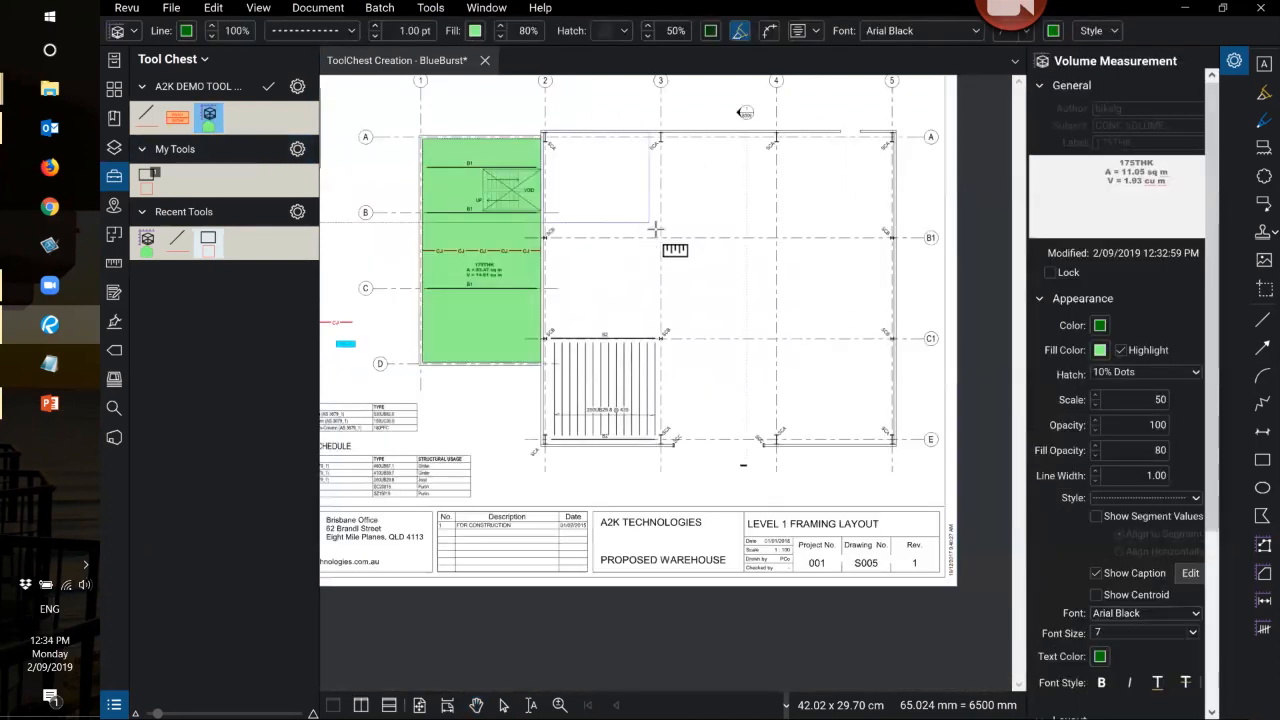
{"action": "left_click", "coordinate": [660, 238]}
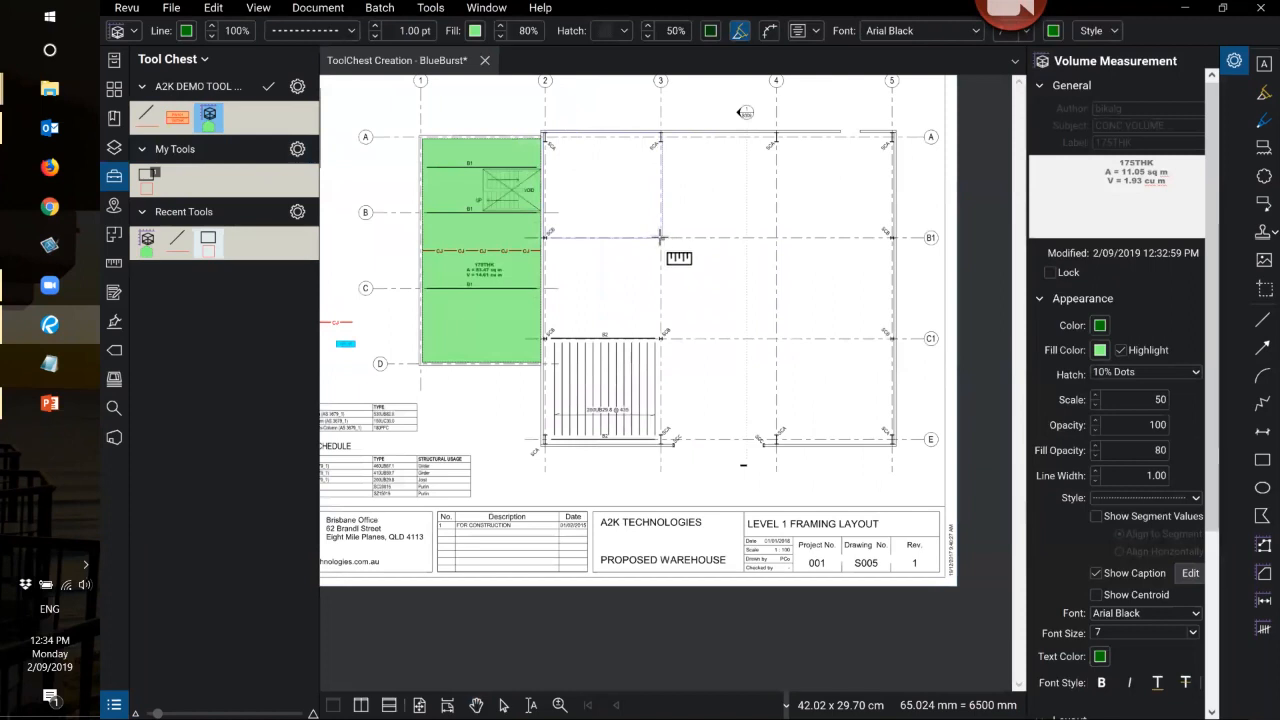
{"action": "double_click", "coordinate": [660, 238]}
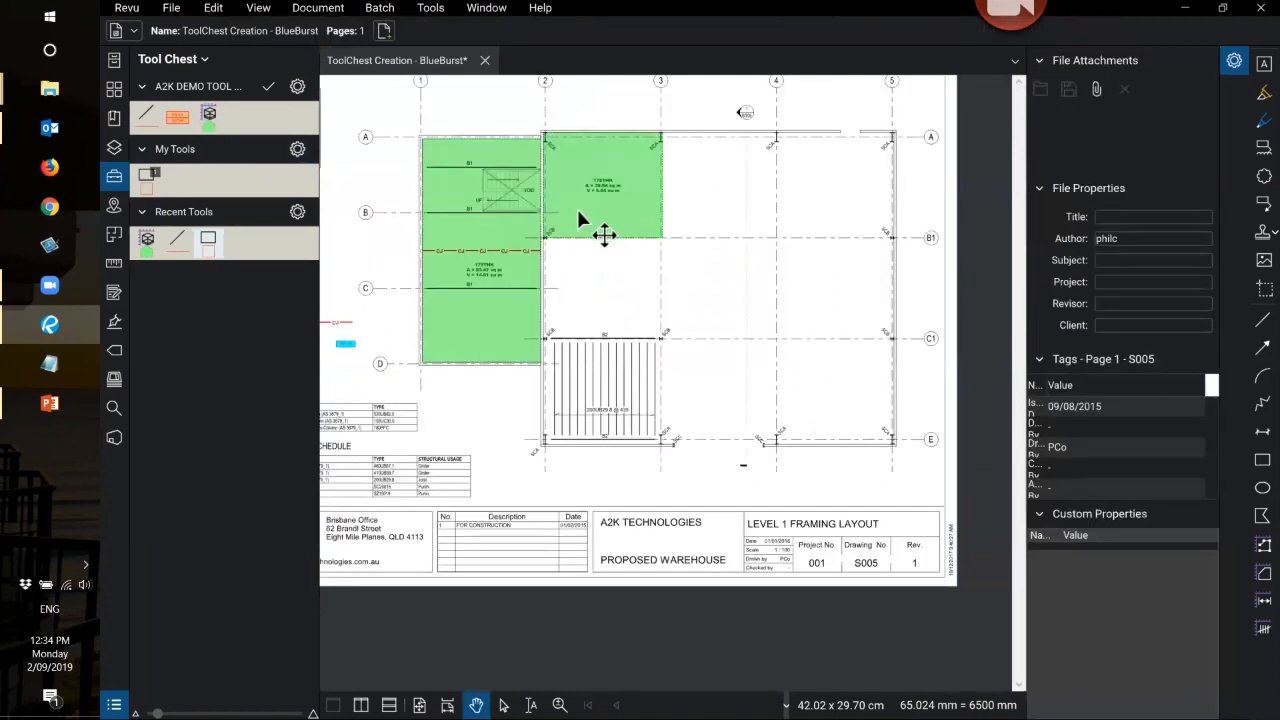
{"action": "scroll", "coordinate": [630, 262], "scroll_direction": "down", "scroll_amount": 2}
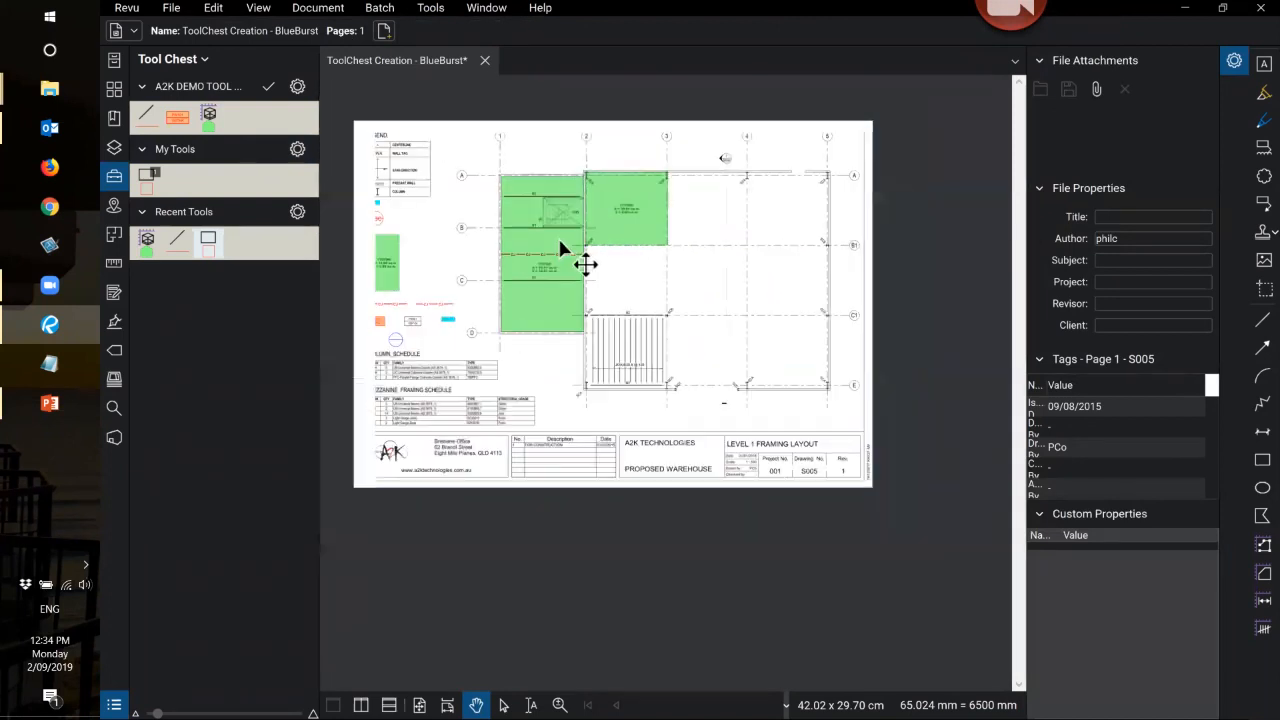
{"action": "scroll", "coordinate": [560, 240], "scroll_direction": "up", "scroll_amount": 2}
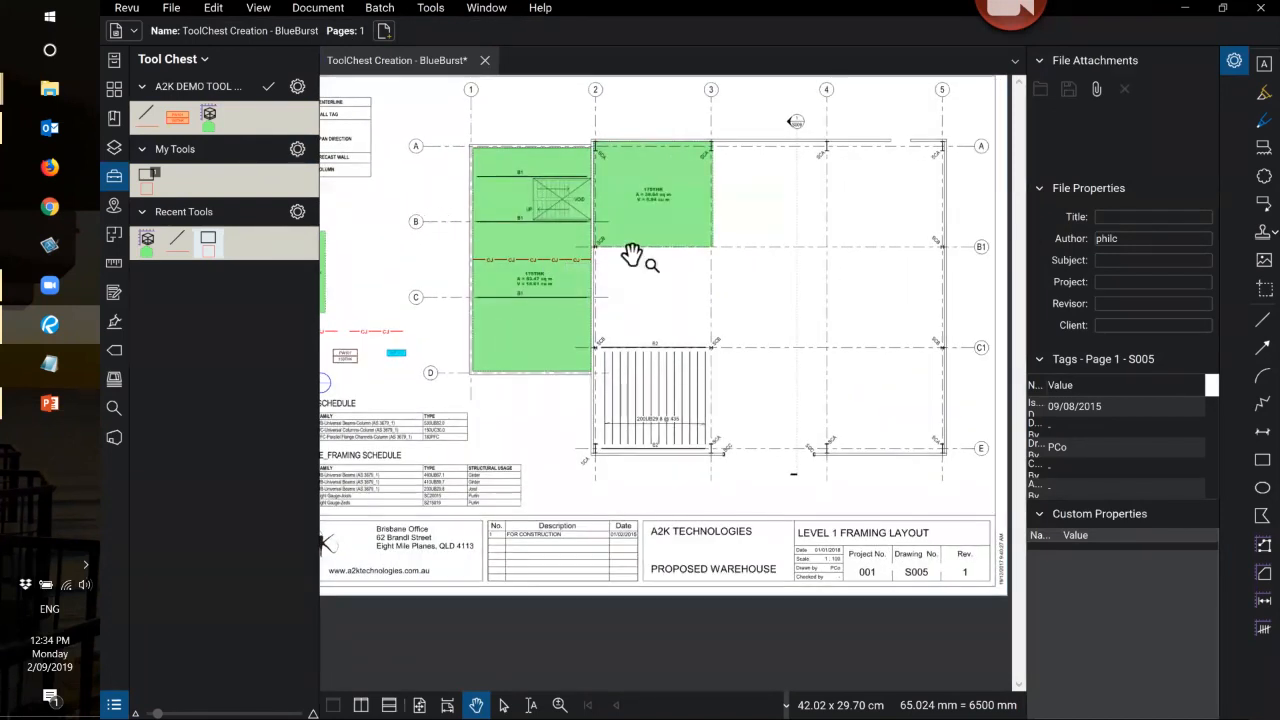
{"action": "scroll", "coordinate": [631, 255], "scroll_direction": "down", "scroll_amount": 3}
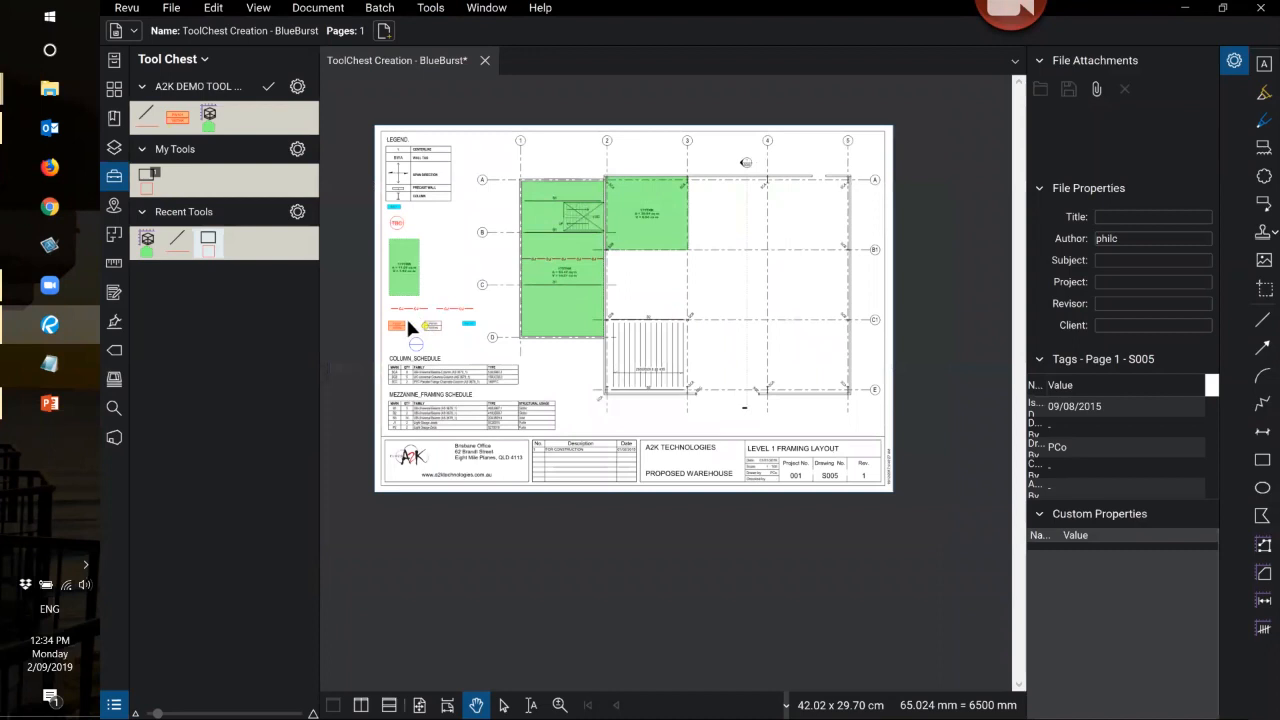
- Place a PW101 150THK wall tag from the A2K DEMO TOOL SET above the slab between grids 2 and 3
{"action": "scroll", "coordinate": [393, 328], "scroll_direction": "up", "scroll_amount": 2}
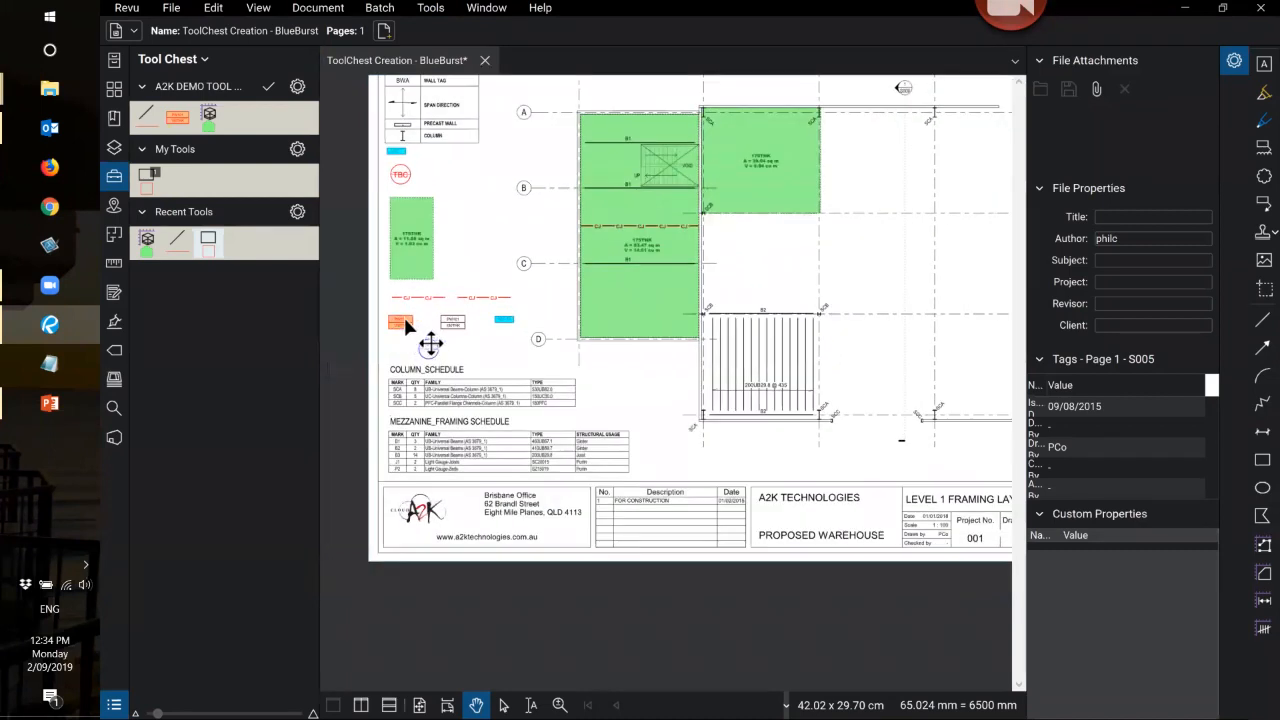
{"action": "scroll", "coordinate": [400, 330], "scroll_direction": "up", "scroll_amount": 2}
{"action": "scroll", "coordinate": [410, 333], "scroll_direction": "up", "scroll_amount": 1}
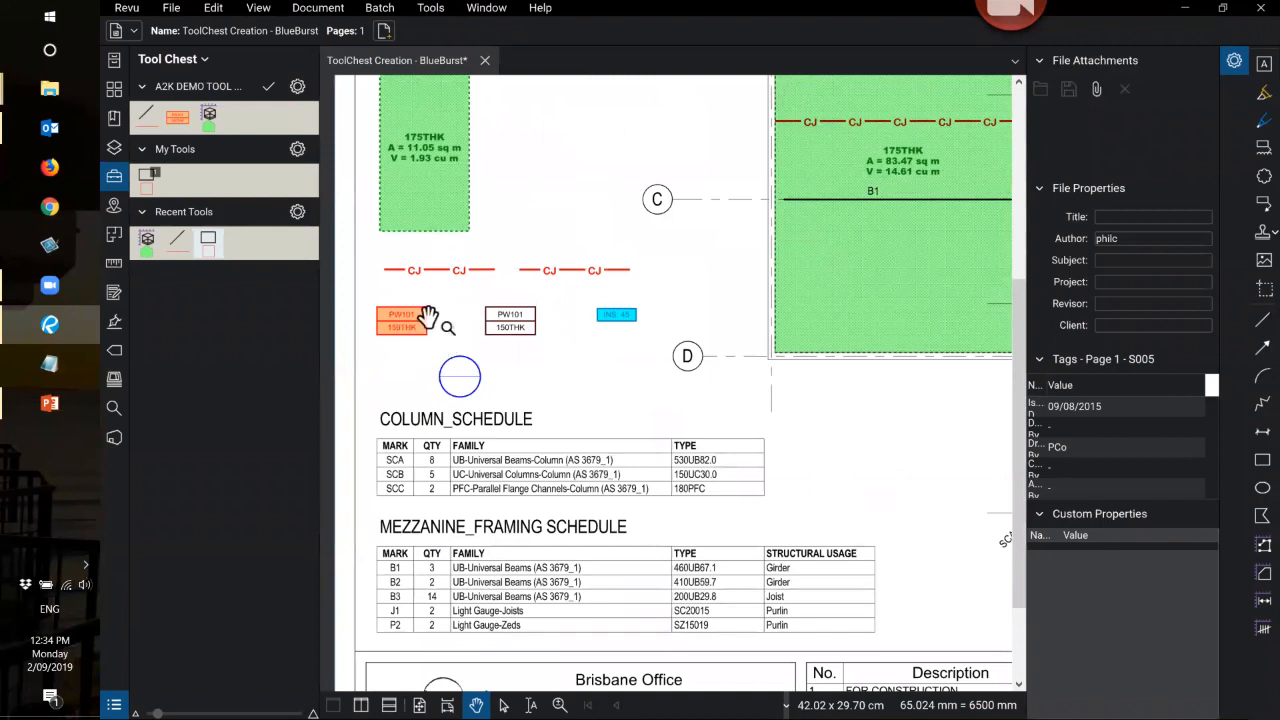
{"action": "scroll", "coordinate": [420, 330], "scroll_direction": "down", "scroll_amount": 2}
{"action": "scroll", "coordinate": [415, 330], "scroll_direction": "down", "scroll_amount": 2}
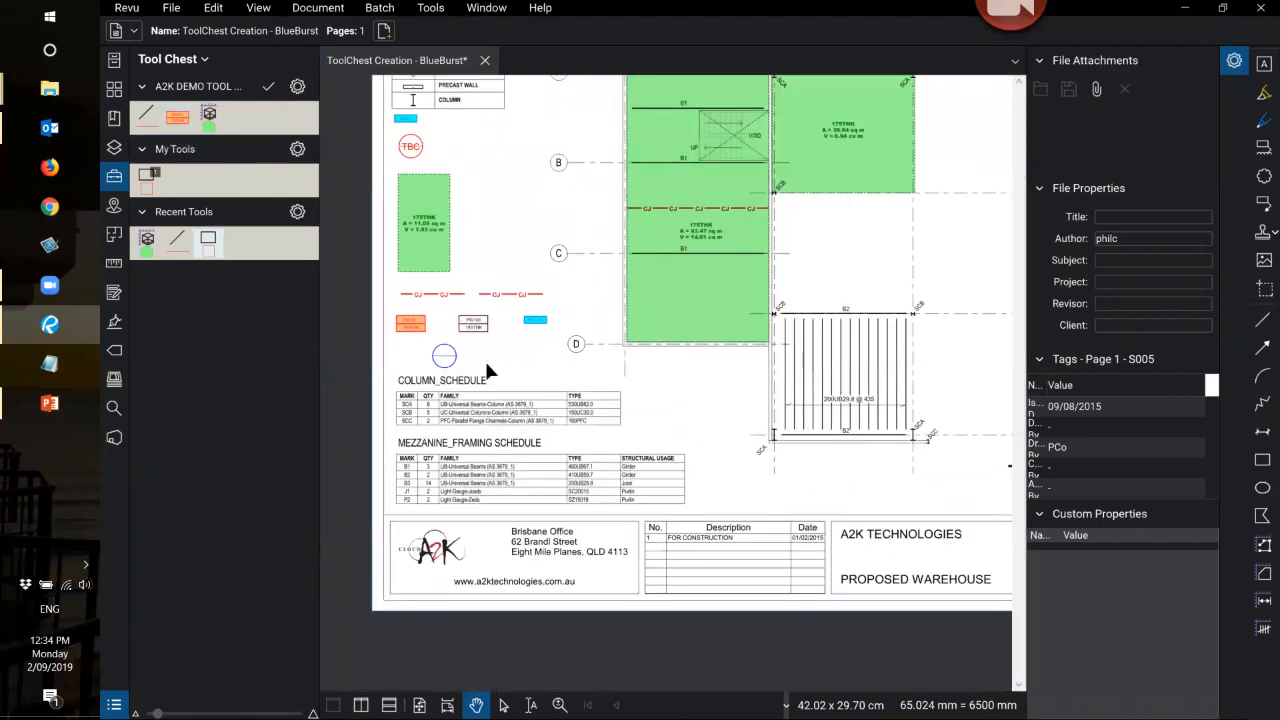
{"action": "scroll", "coordinate": [594, 160], "scroll_direction": "down", "scroll_amount": 4}
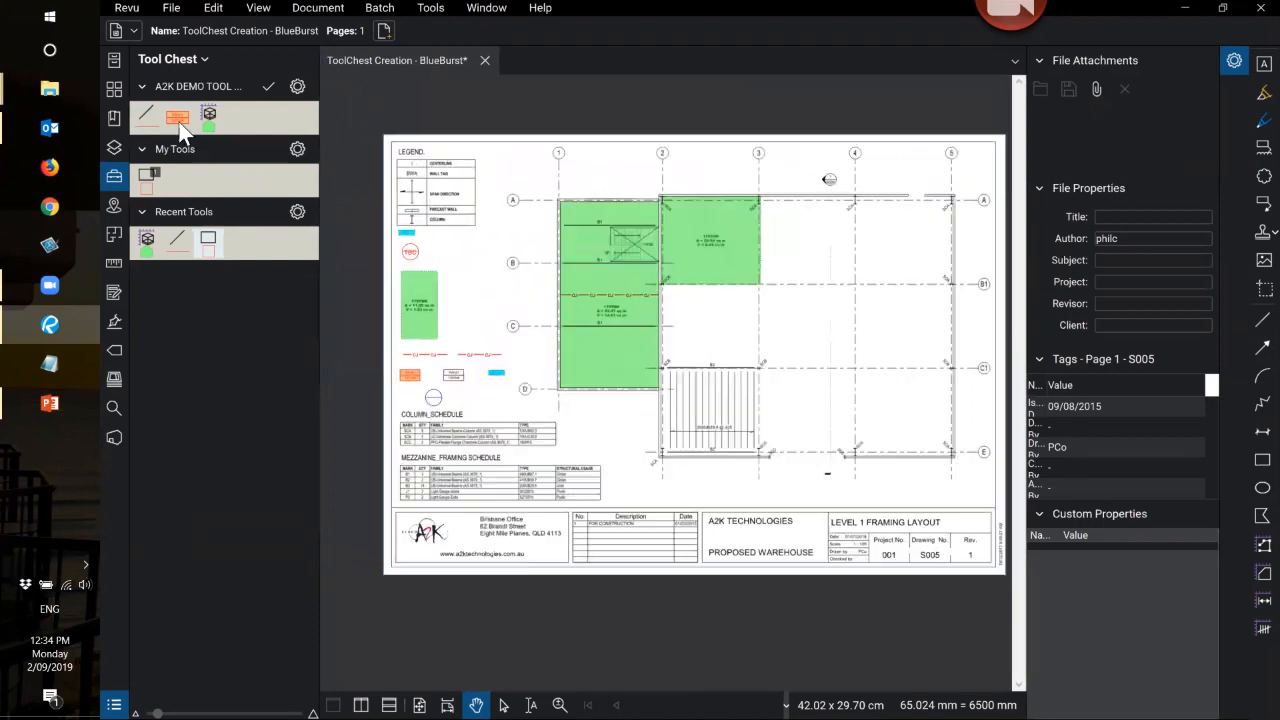
{"action": "left_click", "coordinate": [177, 117]}
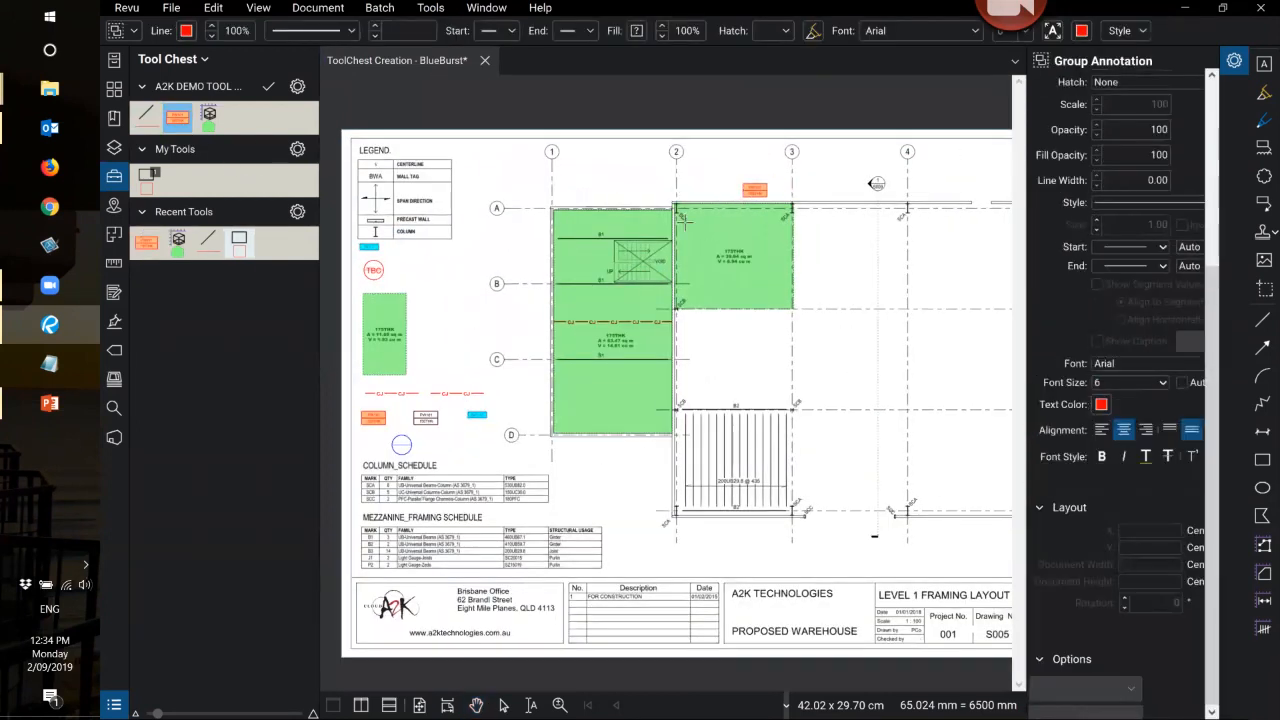
{"action": "scroll", "coordinate": [790, 185], "scroll_direction": "up", "scroll_amount": 2}
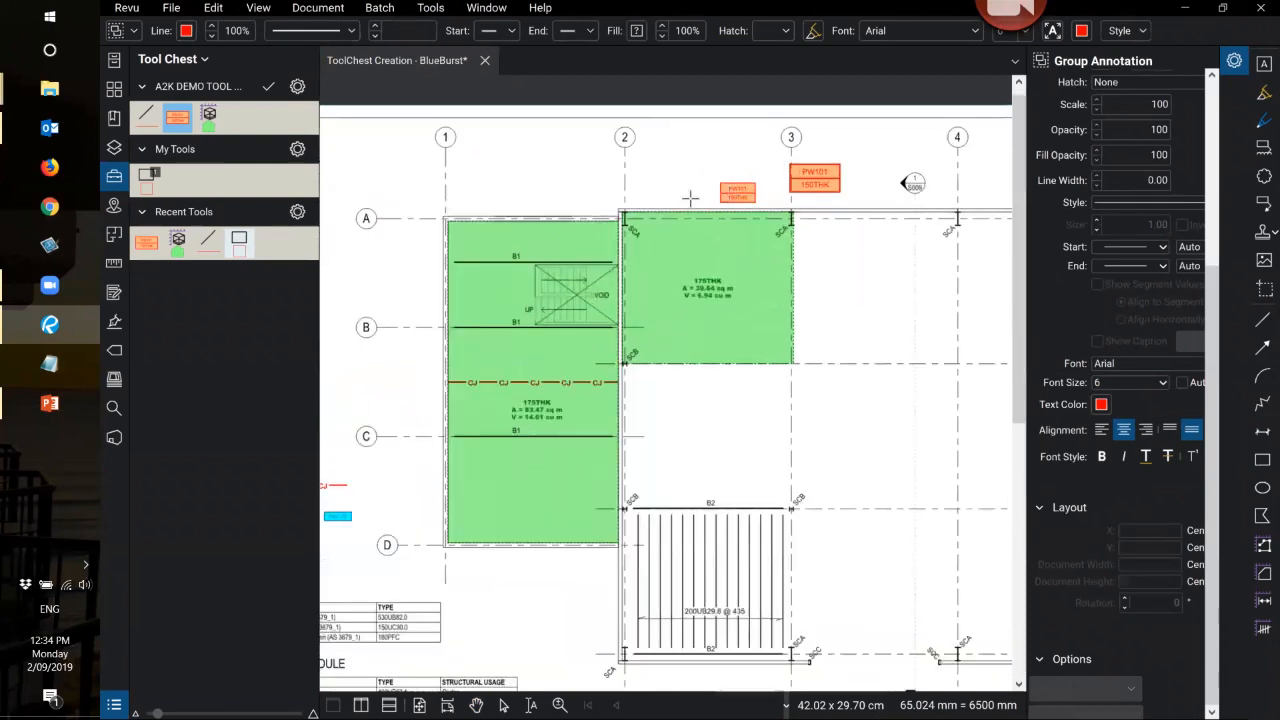
- Place three more PW101 150THK wall tags: below the wall on grid E, below grid D, and outside the wall on grid 1
{"action": "scroll", "coordinate": [510, 210], "scroll_direction": "down", "scroll_amount": 3}
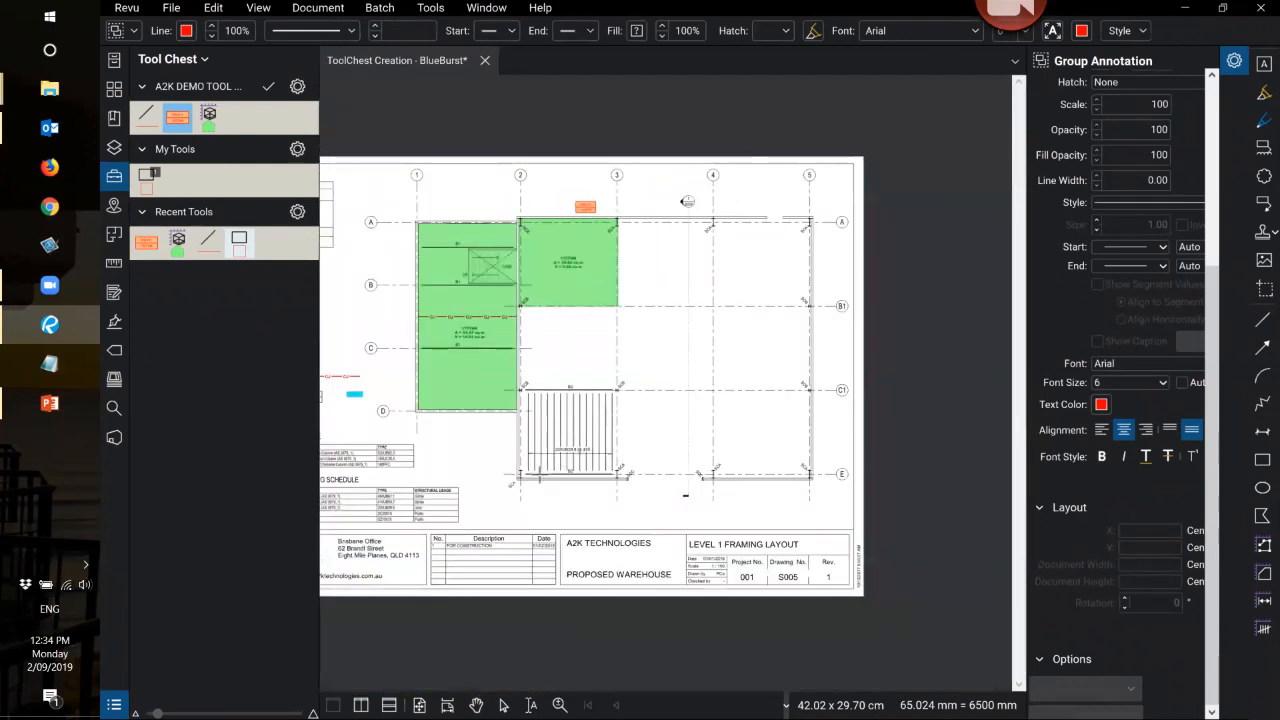
{"action": "scroll", "coordinate": [526, 506], "scroll_direction": "up", "scroll_amount": 3}
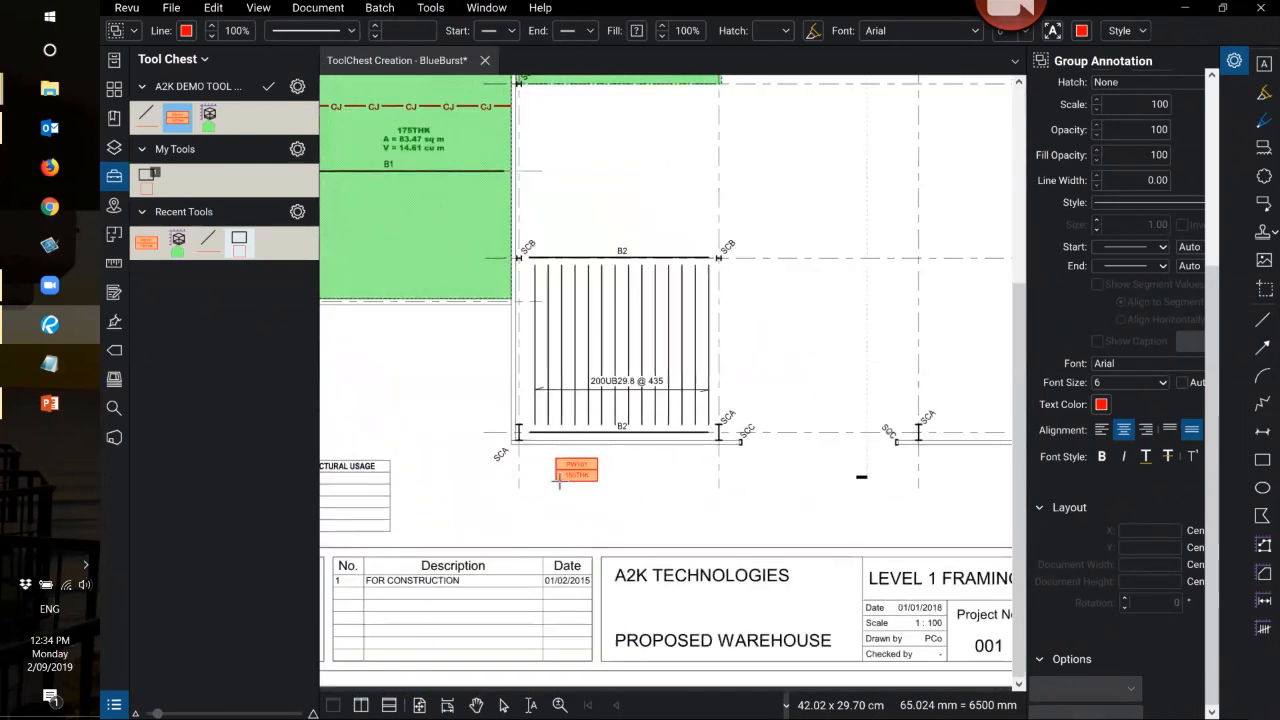
{"action": "left_click", "coordinate": [566, 478]}
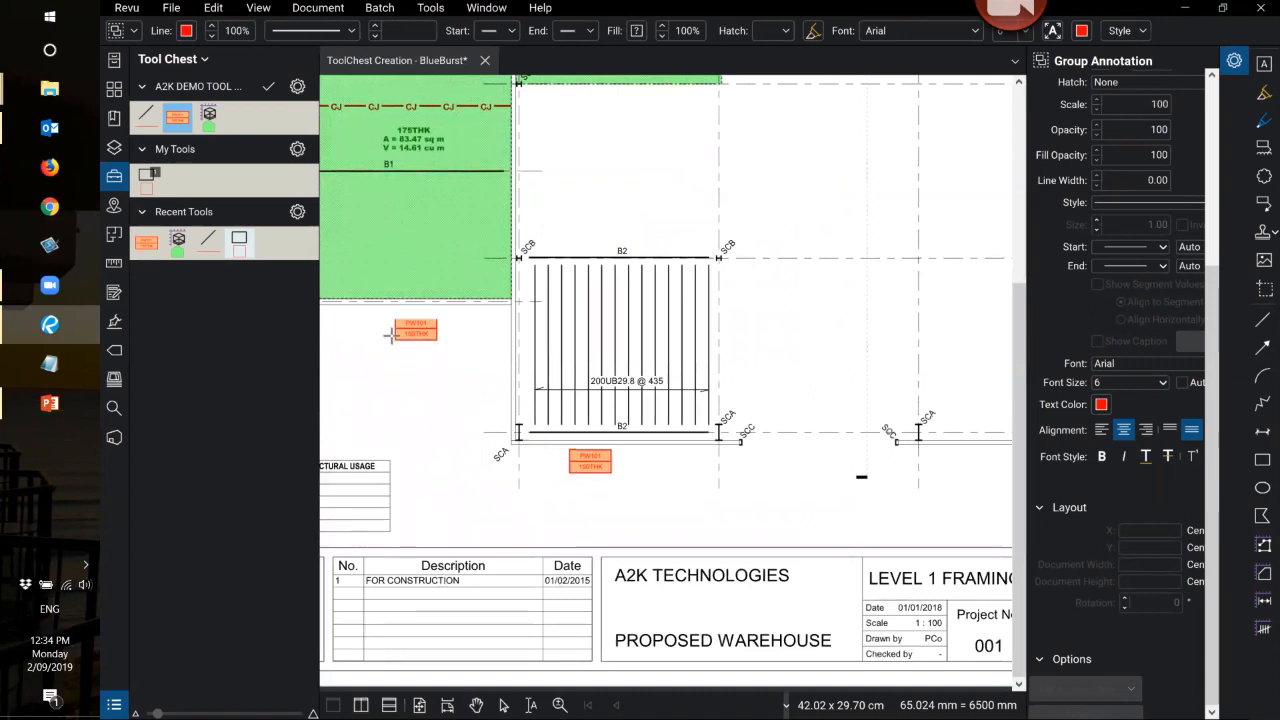
{"action": "left_click", "coordinate": [390, 338]}
{"action": "scroll", "coordinate": [775, 390], "scroll_direction": "down", "scroll_amount": 3}
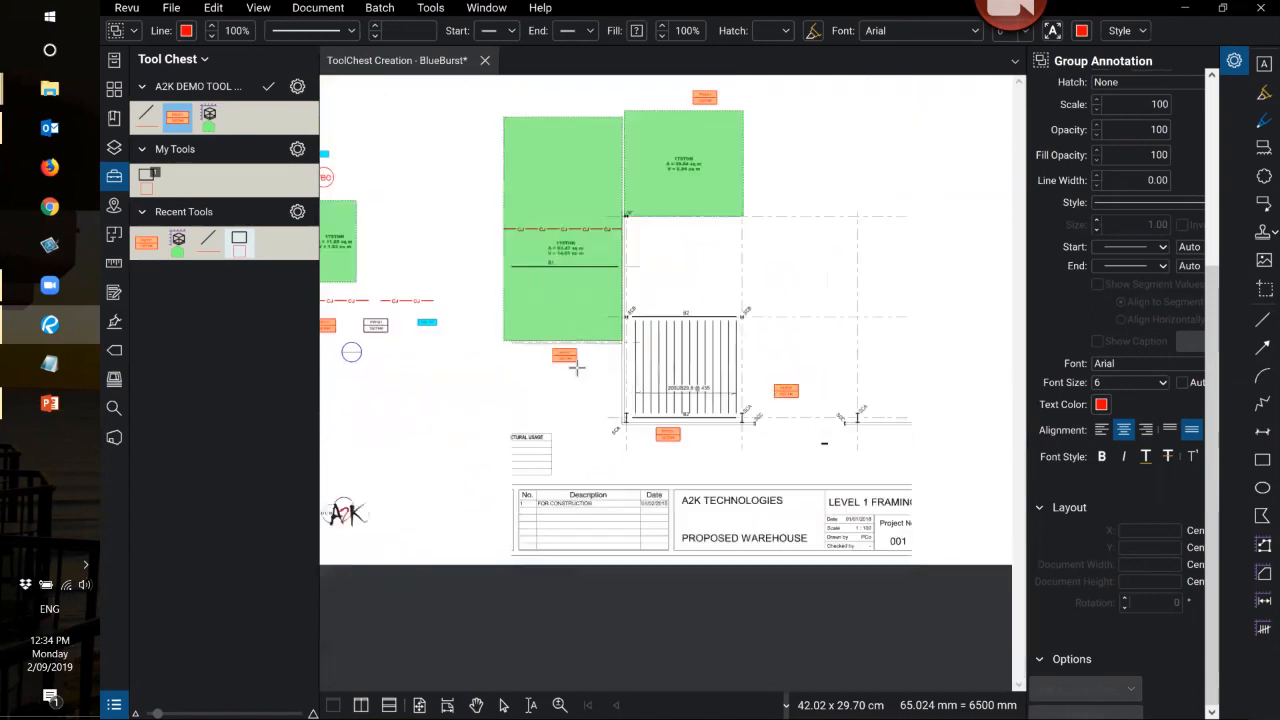
{"action": "left_click", "coordinate": [469, 306]}
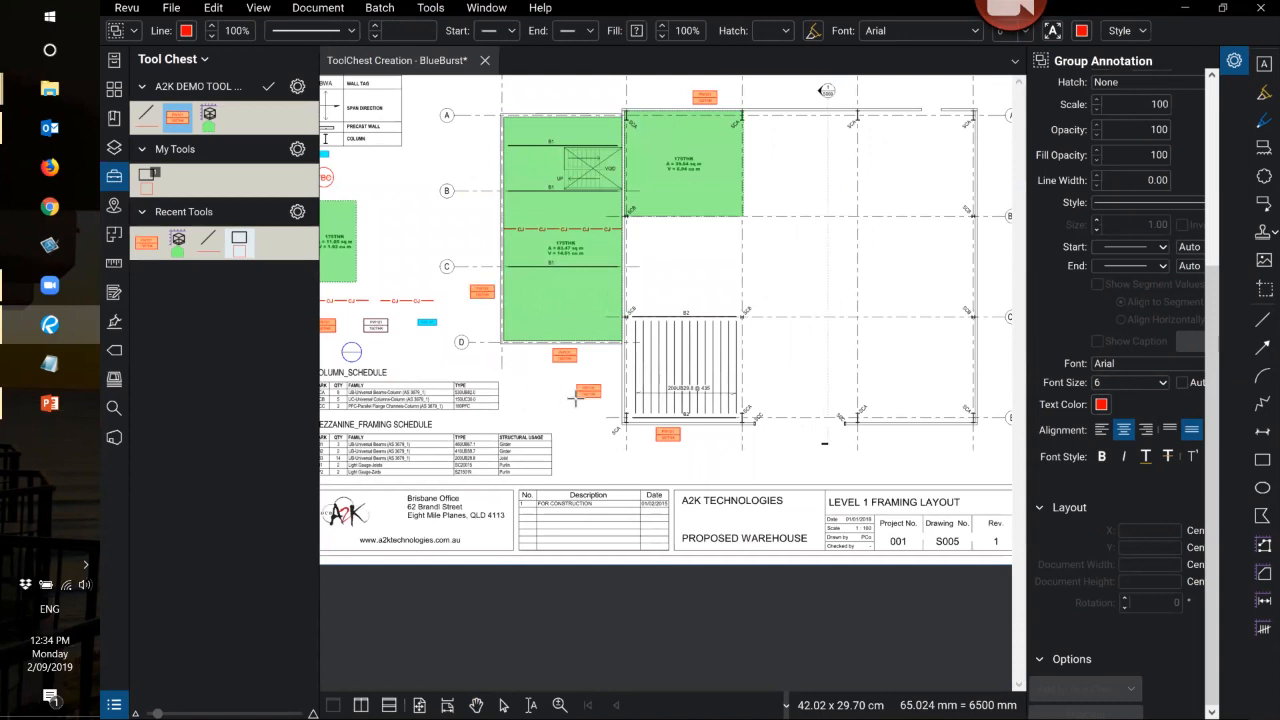
{"action": "key", "text": "Escape"}
- Change the thickness text of the wall tag below grid E to 175THK, then deselect the tag
{"action": "scroll", "coordinate": [676, 438], "scroll_direction": "up", "scroll_amount": 5}
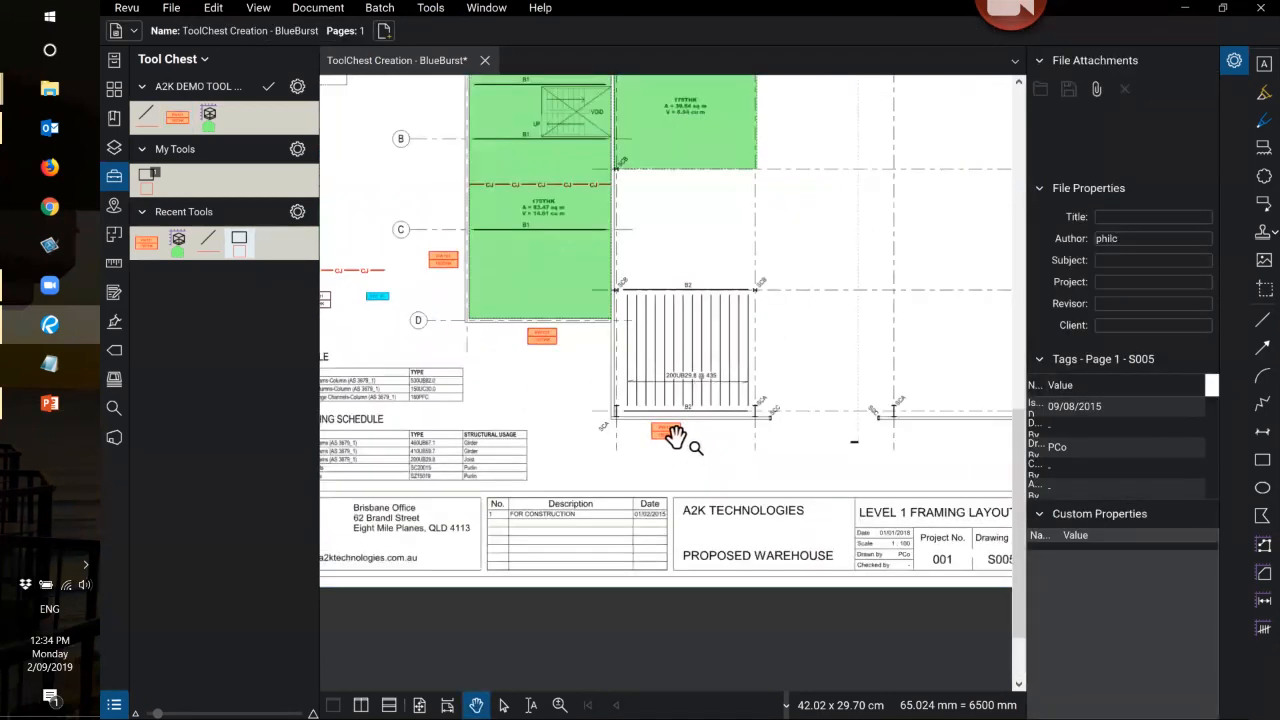
{"action": "left_click", "coordinate": [660, 400]}
{"action": "double_click", "coordinate": [659, 396]}
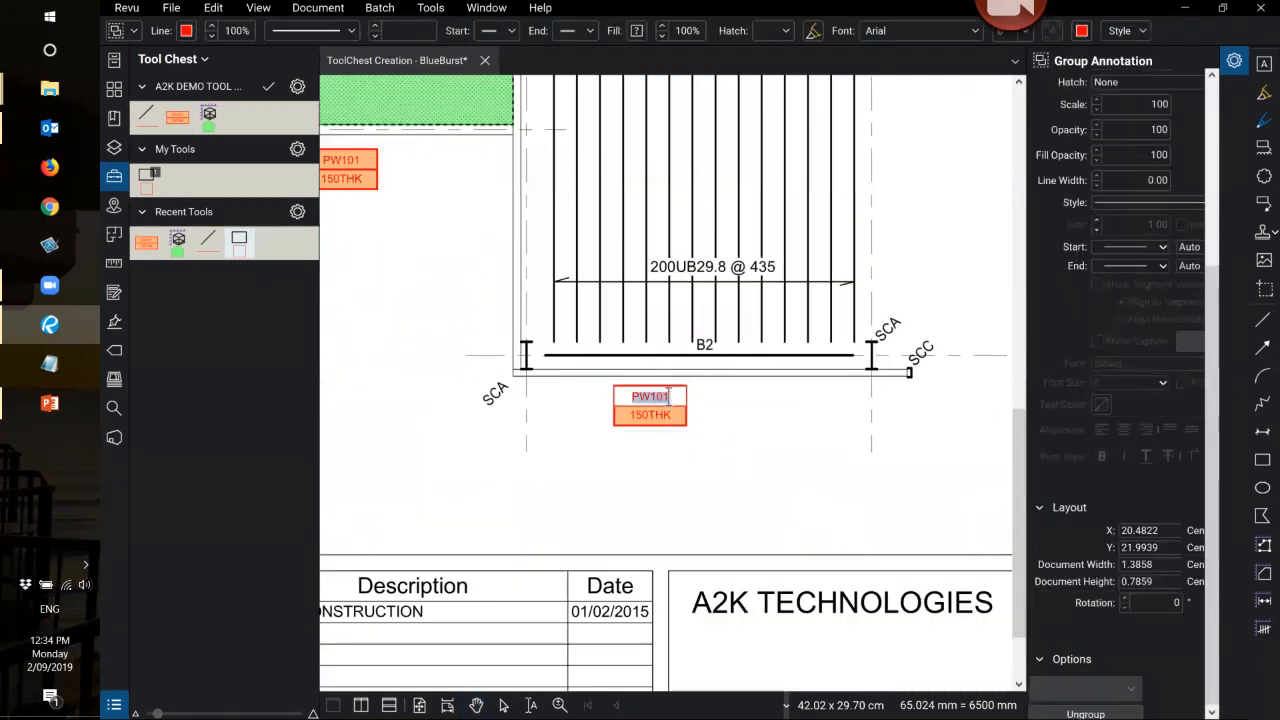
{"action": "left_click", "coordinate": [665, 396]}
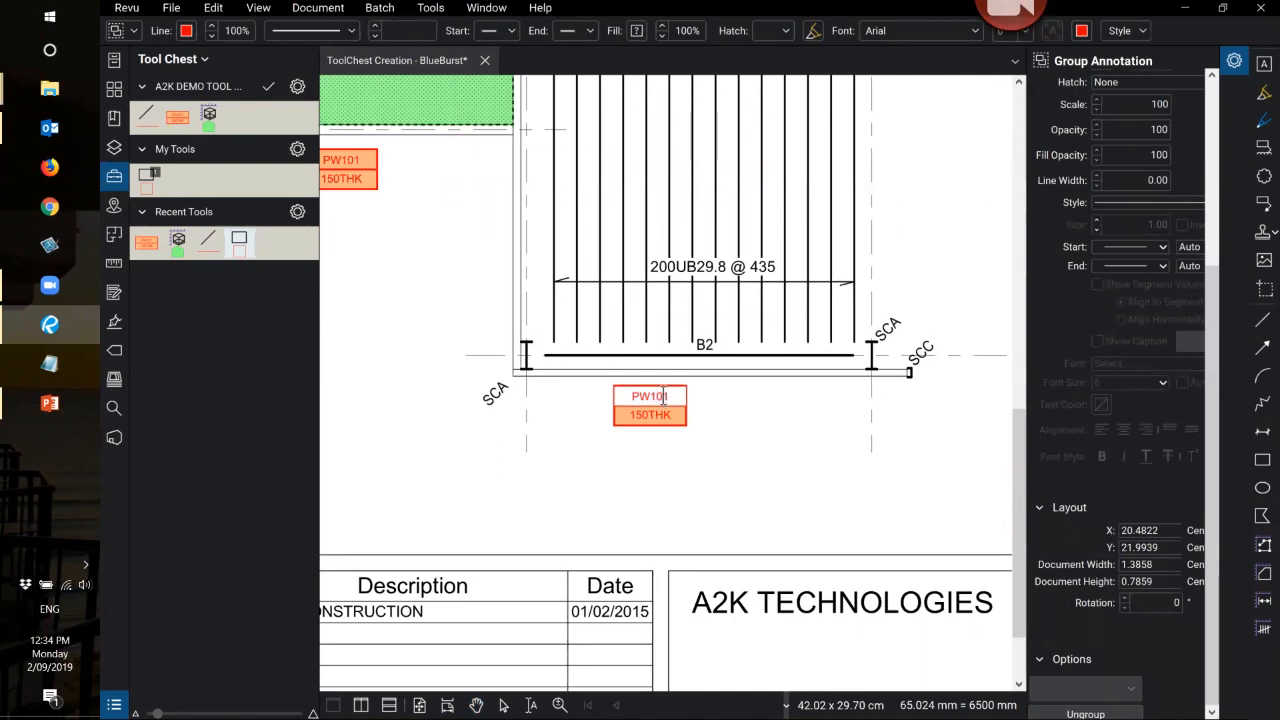
{"action": "left_click", "coordinate": [646, 421]}
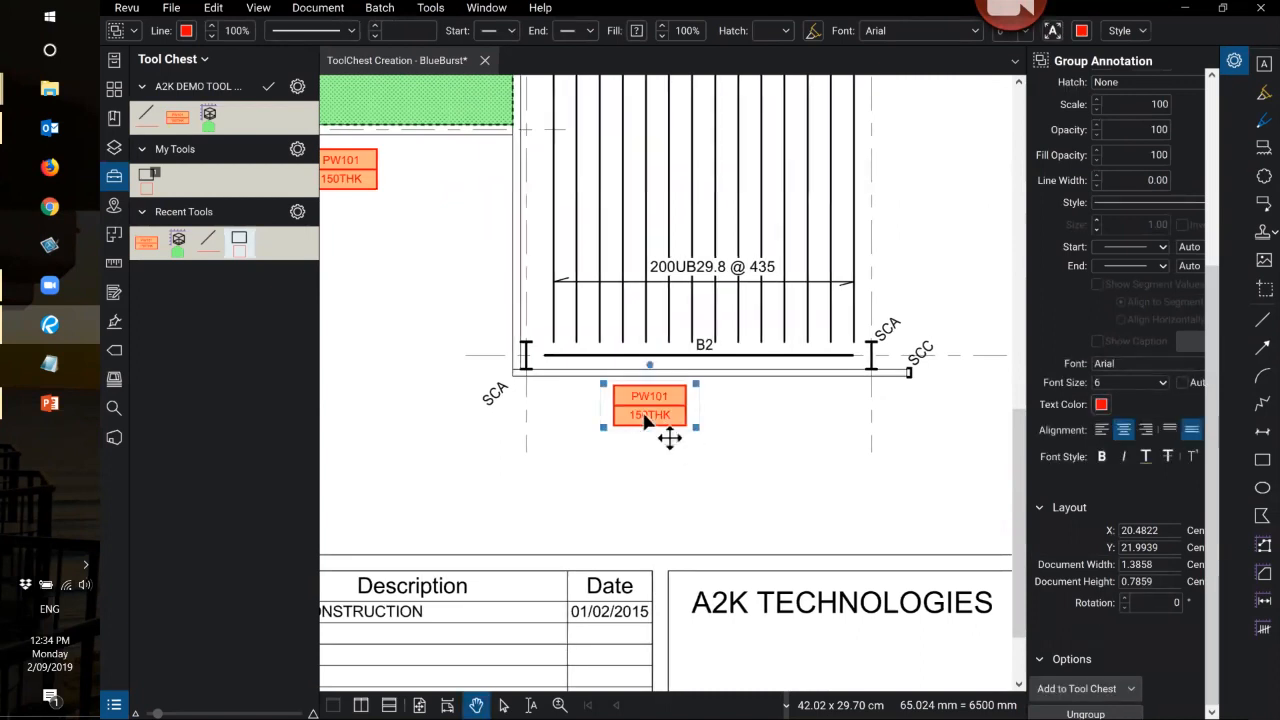
{"action": "double_click", "coordinate": [645, 416]}
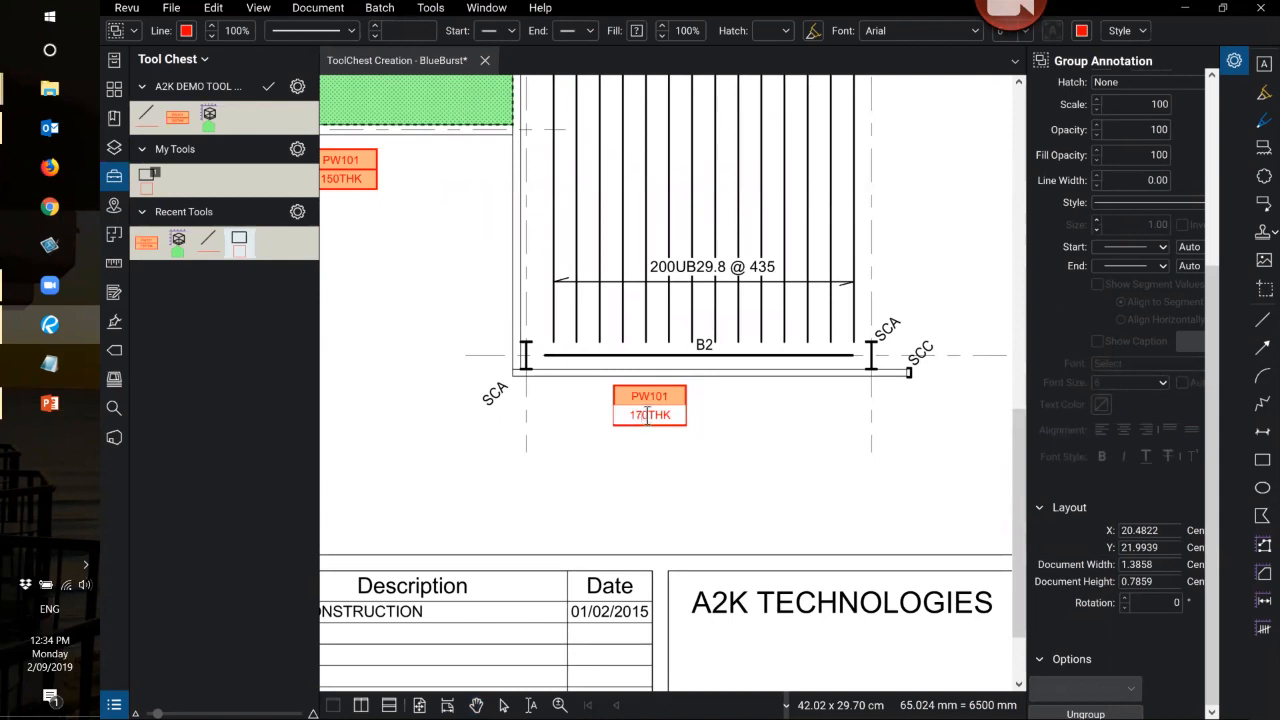
{"action": "key", "text": "Escape"}
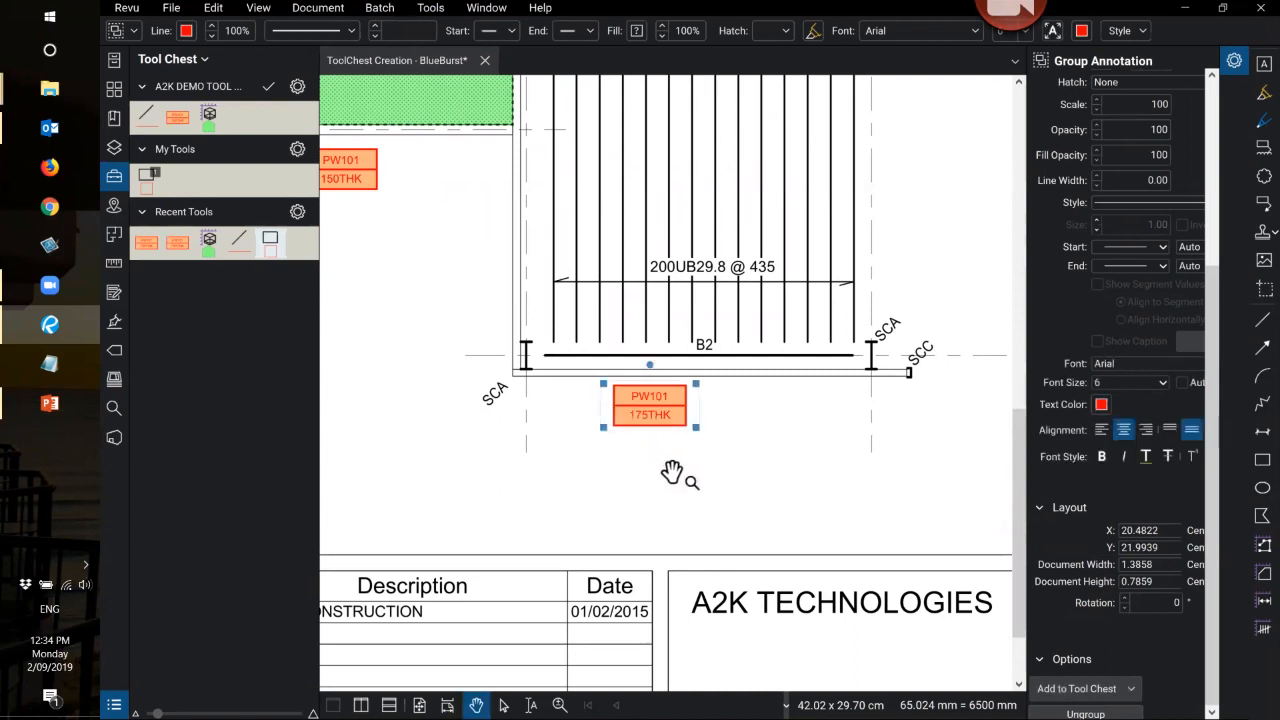
{"action": "scroll", "coordinate": [676, 470], "scroll_direction": "down", "scroll_amount": 2}
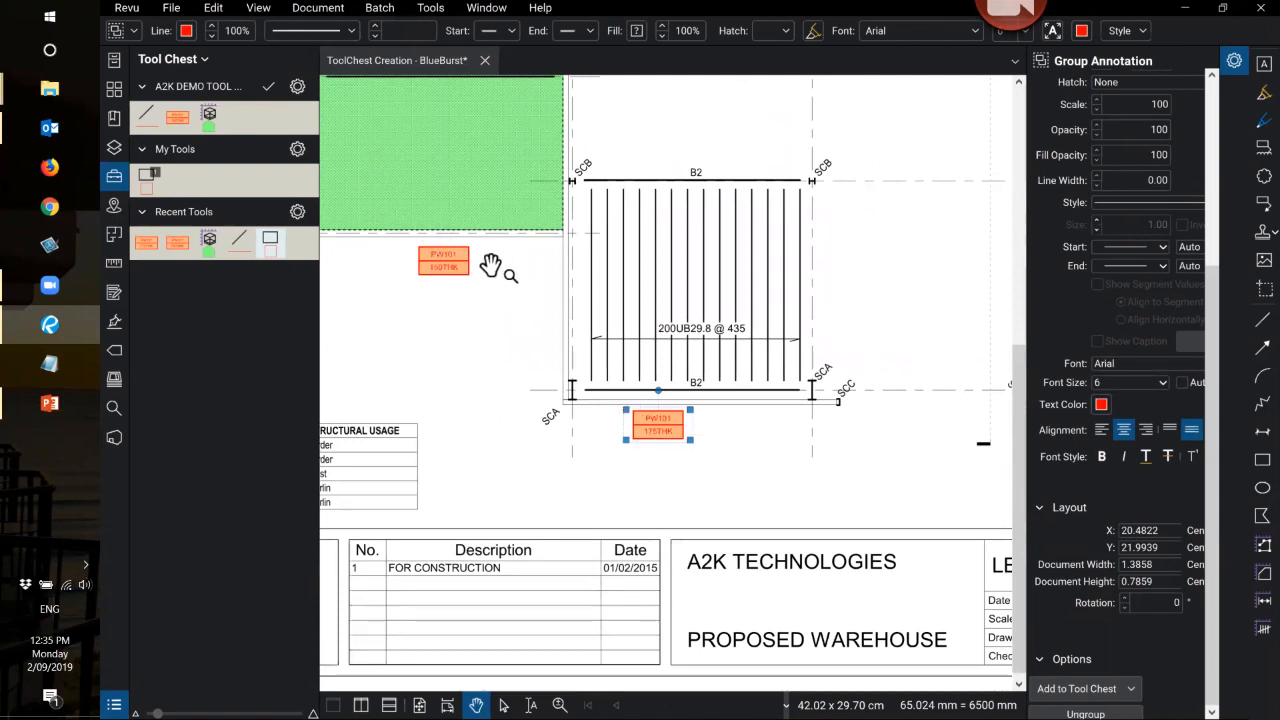
{"action": "left_click", "coordinate": [557, 338]}
- Inspect the outer rectangle of the white PW101 150THK tag above the column schedule, then deselect it
{"action": "scroll", "coordinate": [558, 340], "scroll_direction": "down", "scroll_amount": 5}
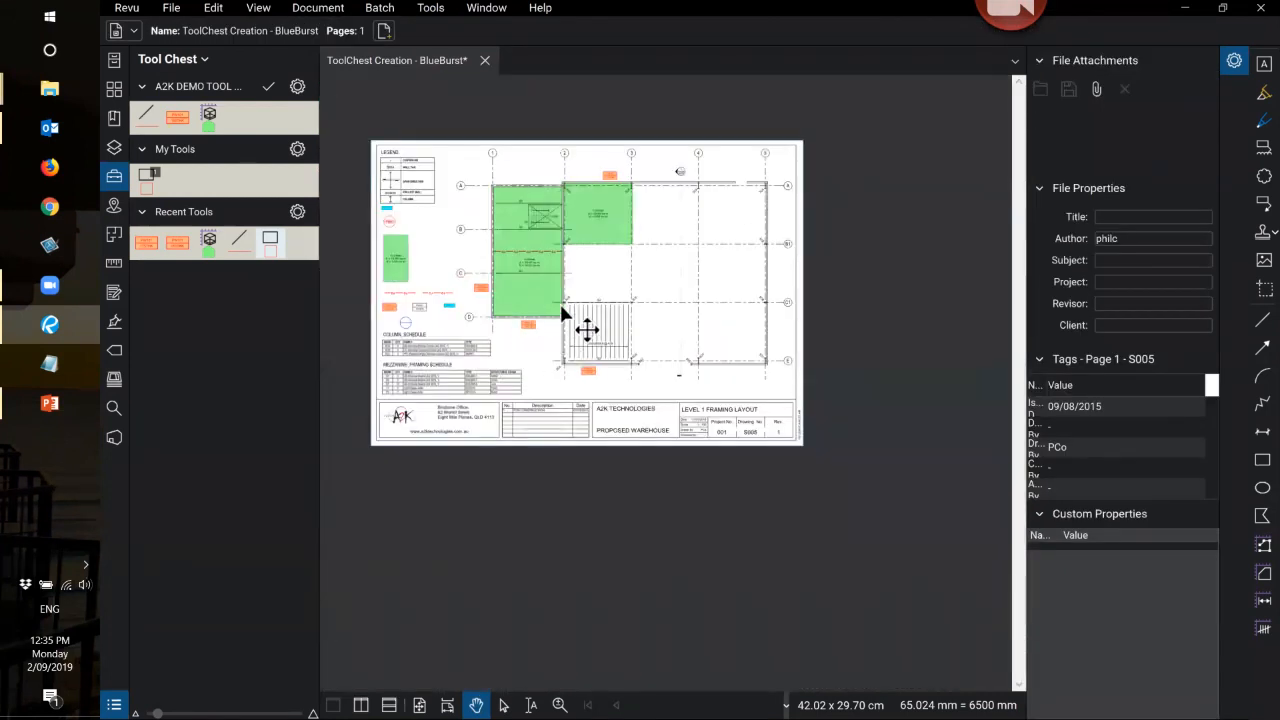
{"action": "scroll", "coordinate": [479, 271], "scroll_direction": "up", "scroll_amount": 1}
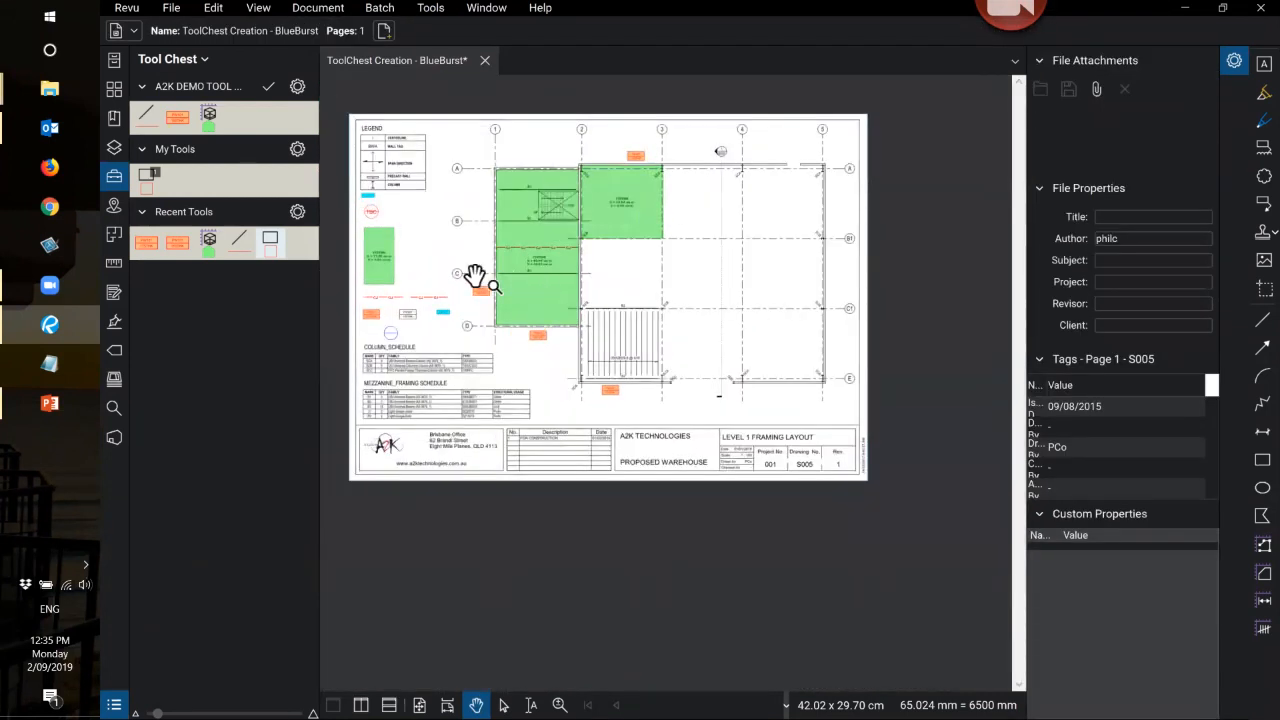
{"action": "scroll", "coordinate": [487, 275], "scroll_direction": "up", "scroll_amount": 2}
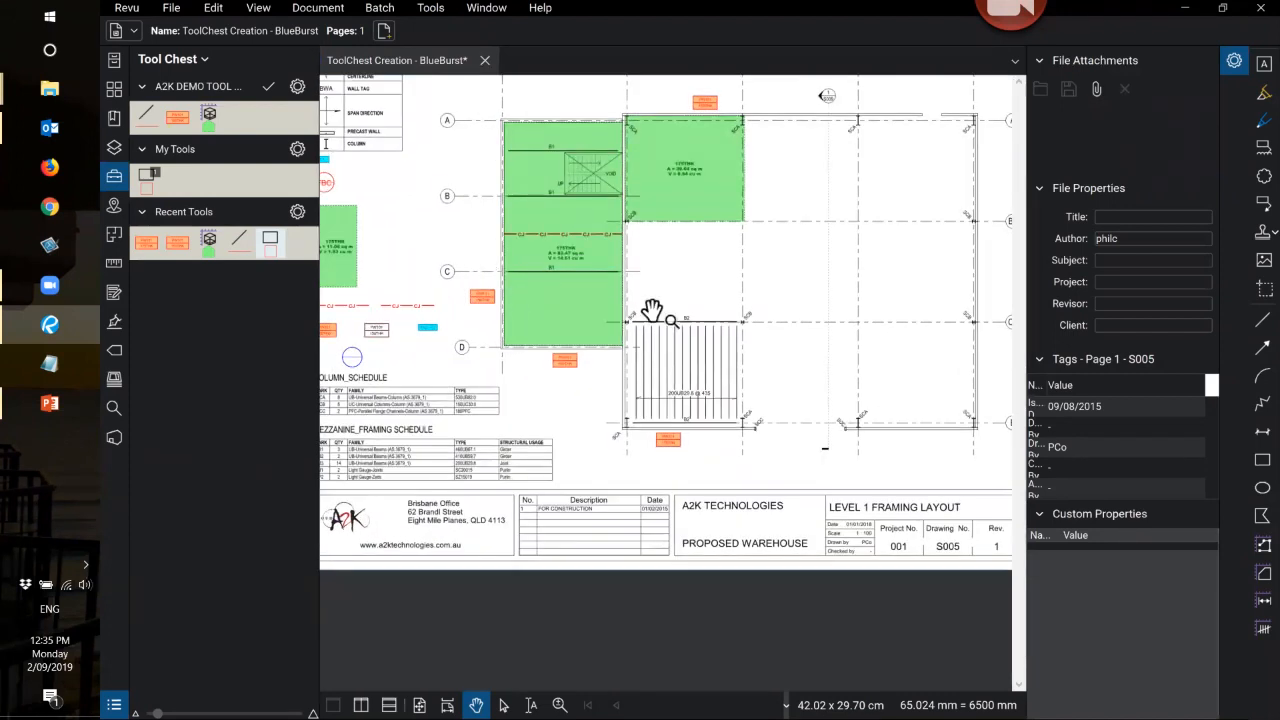
{"action": "scroll", "coordinate": [652, 311], "scroll_direction": "down", "scroll_amount": 3}
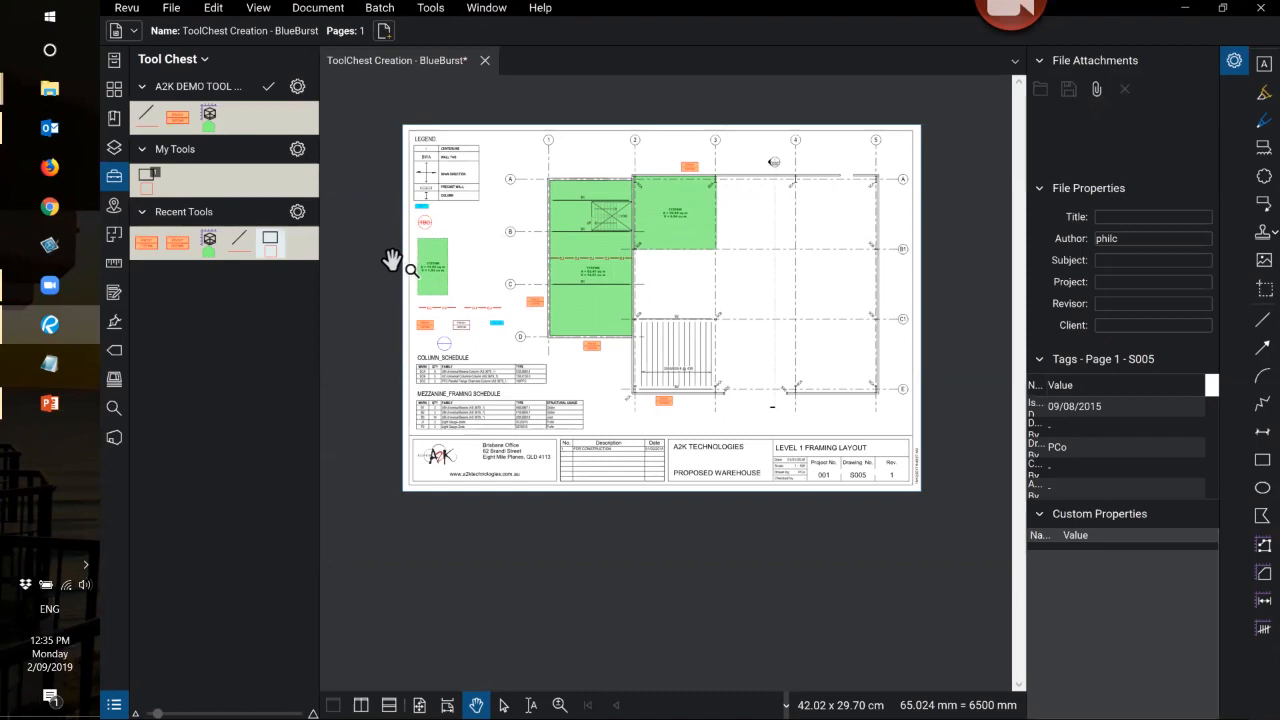
{"action": "scroll", "coordinate": [394, 262], "scroll_direction": "up", "scroll_amount": 3}
{"action": "scroll", "coordinate": [462, 322], "scroll_direction": "up", "scroll_amount": 2}
{"action": "scroll", "coordinate": [481, 314], "scroll_direction": "up", "scroll_amount": 1}
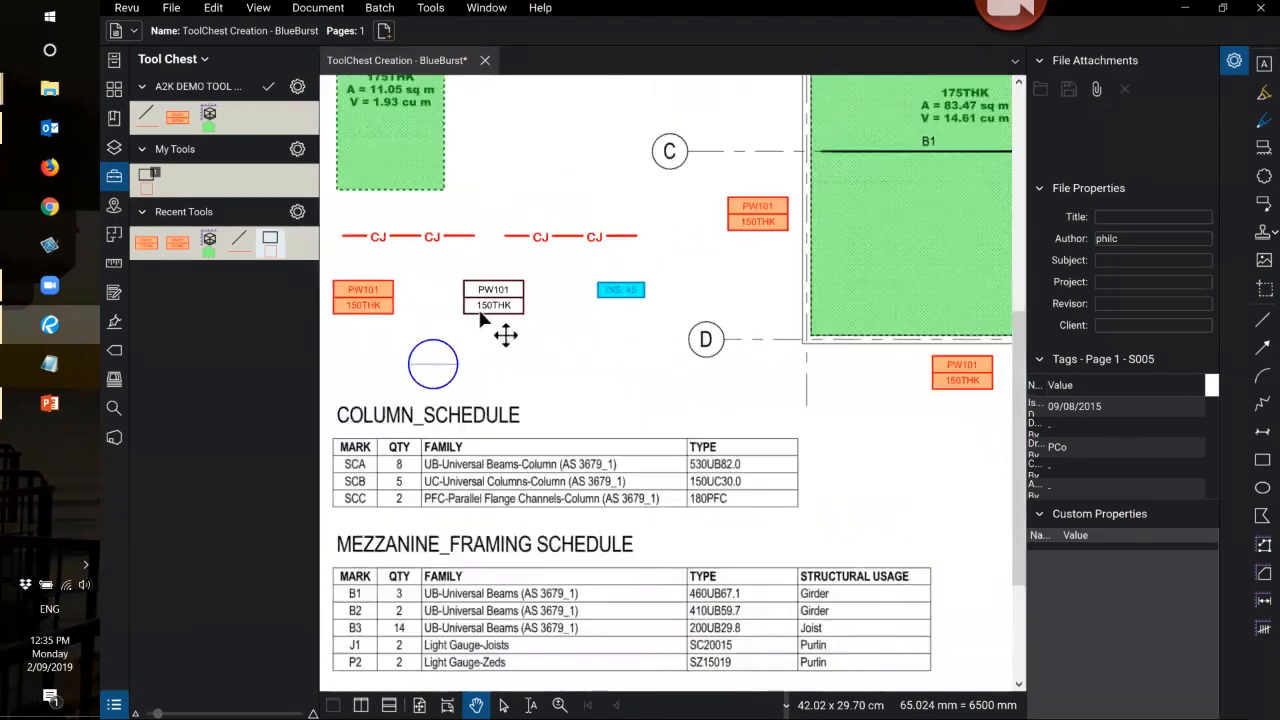
{"action": "left_click", "coordinate": [485, 306]}
{"action": "left_click_drag", "start_coordinate": [466, 282], "coordinate": [528, 318]}
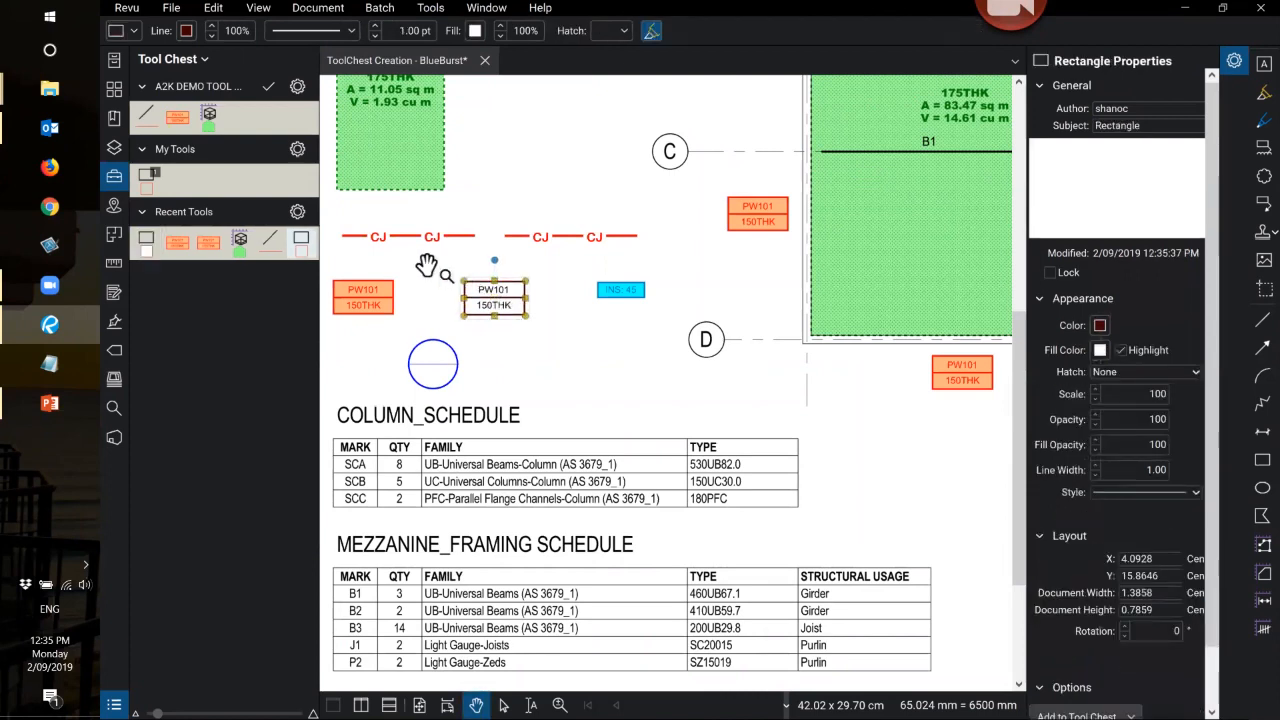
{"action": "left_click", "coordinate": [427, 265]}
- Inspect the white tag's PW101 and 150THK text boxes one at a time, then deselect
{"action": "scroll", "coordinate": [500, 308], "scroll_direction": "up", "scroll_amount": 3}
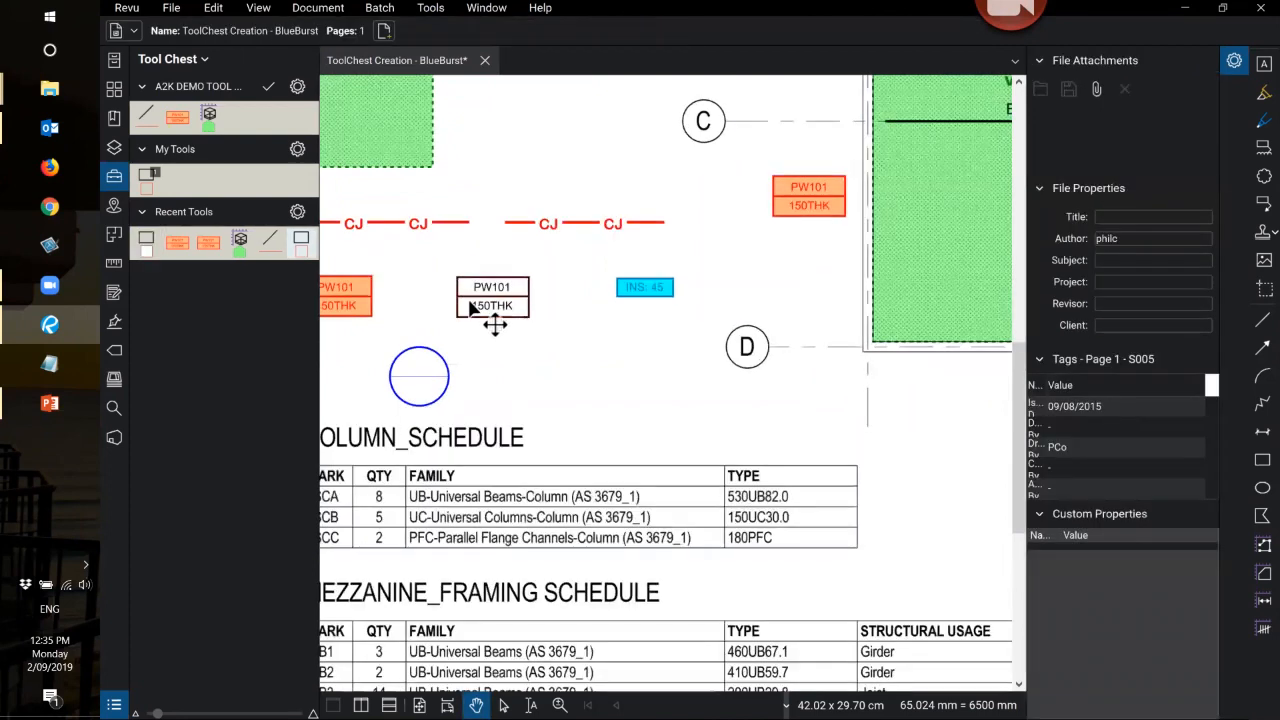
{"action": "left_click", "coordinate": [486, 292]}
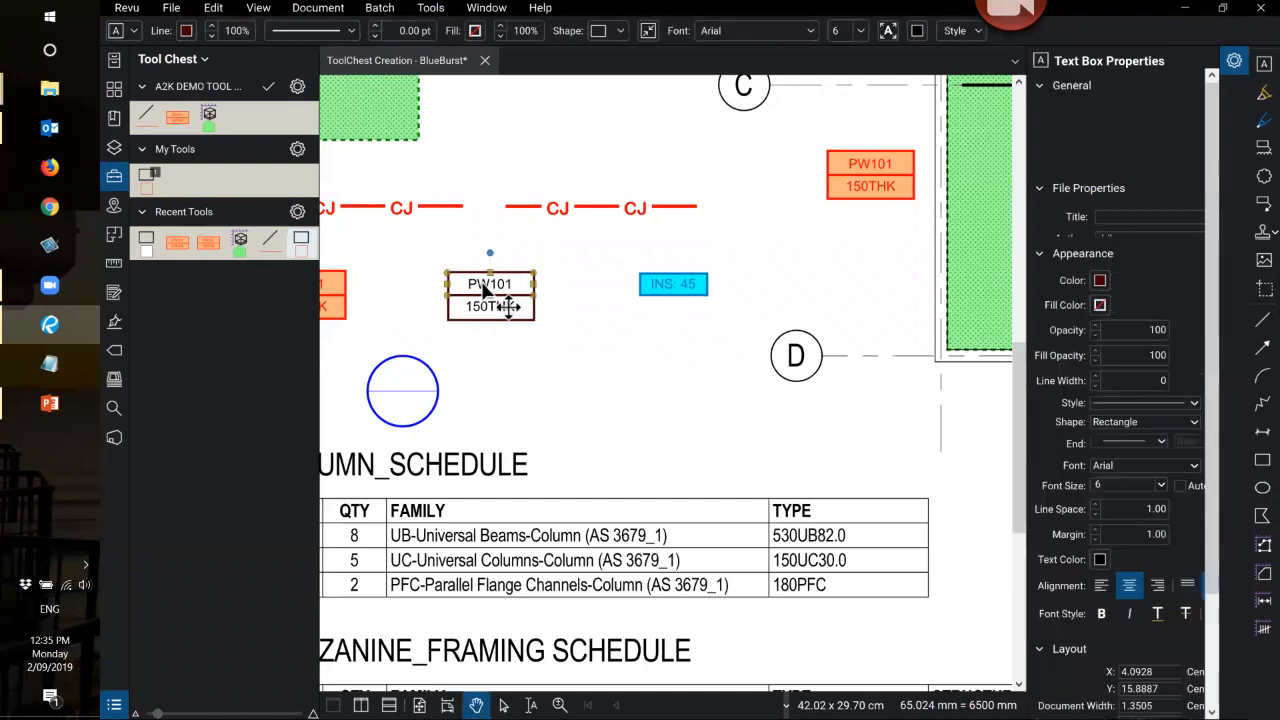
{"action": "left_click", "coordinate": [538, 348]}
{"action": "key", "text": "ctrl+s"}
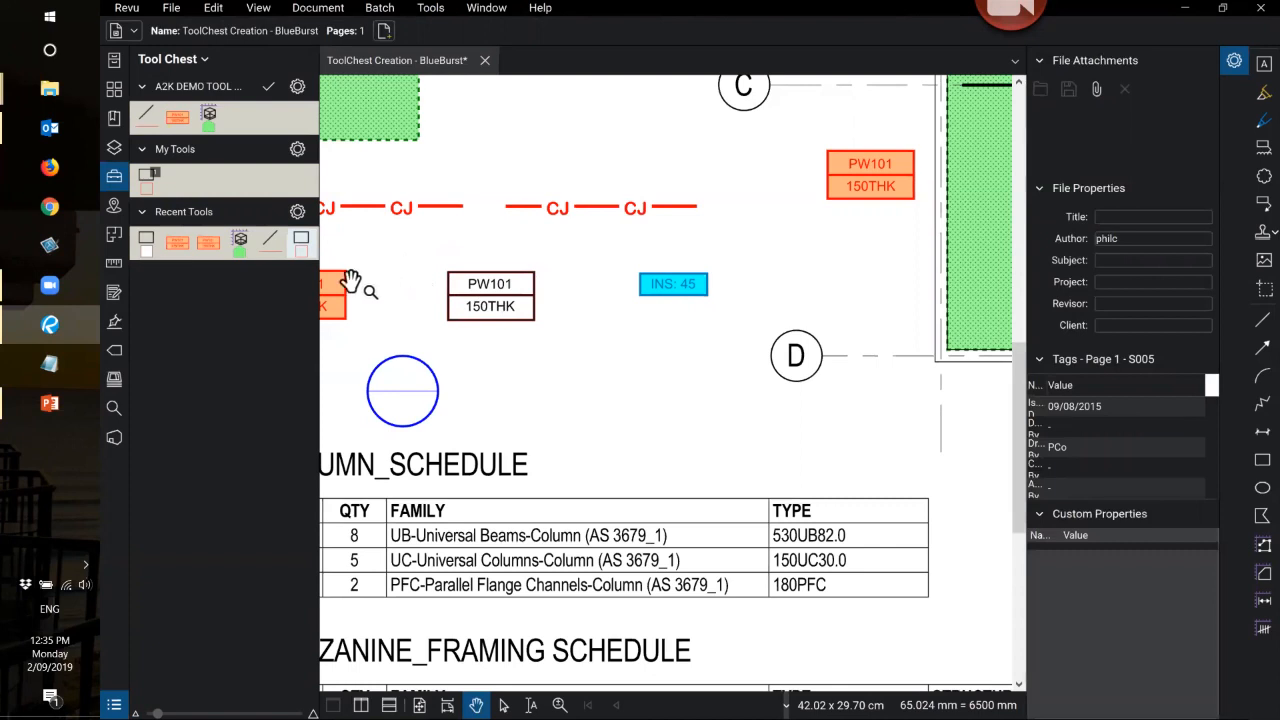
{"action": "left_click", "coordinate": [500, 290]}
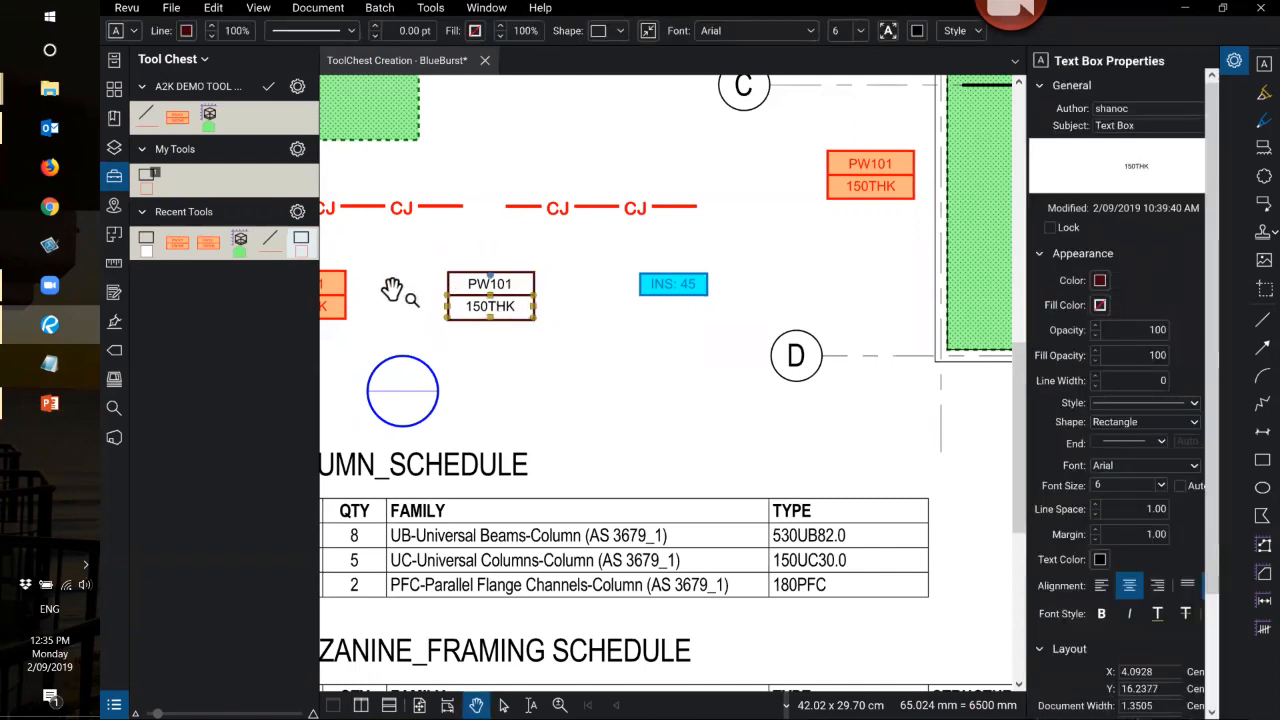
{"action": "left_click", "coordinate": [395, 289]}
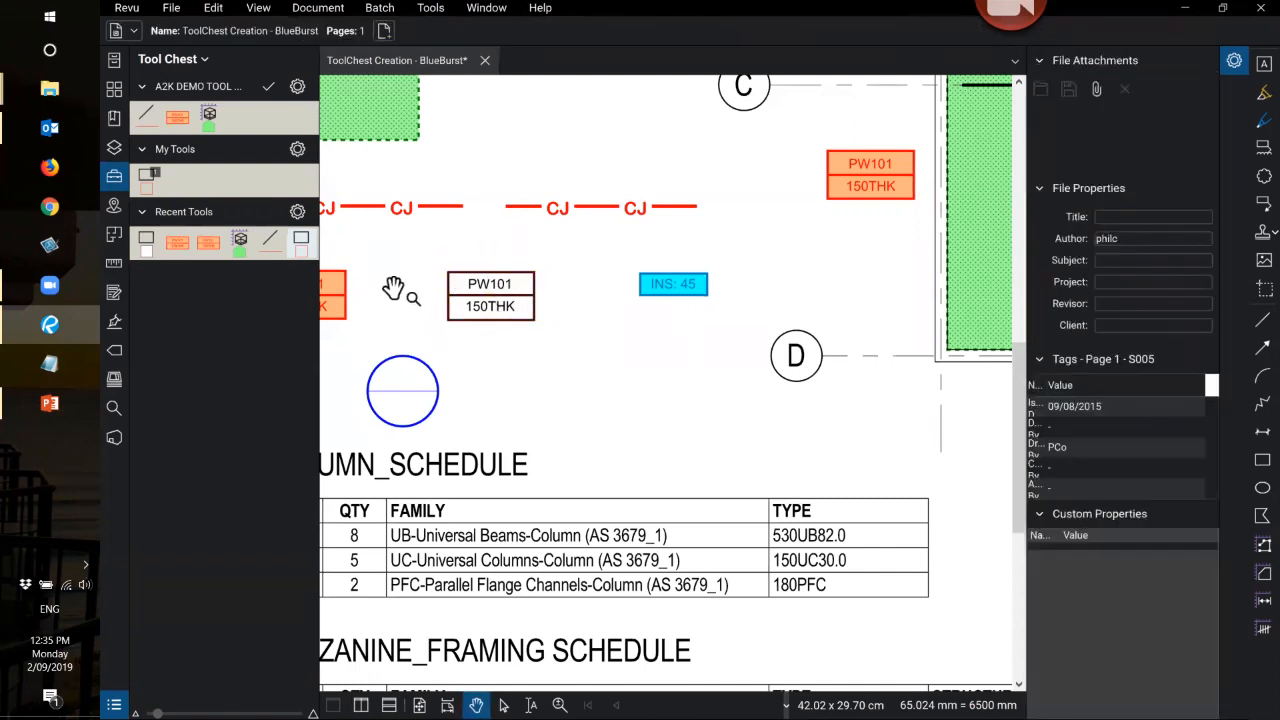
- Select the white tag's two text boxes together to view their shared properties, then clear the selection
{"action": "left_click", "coordinate": [471, 284]}
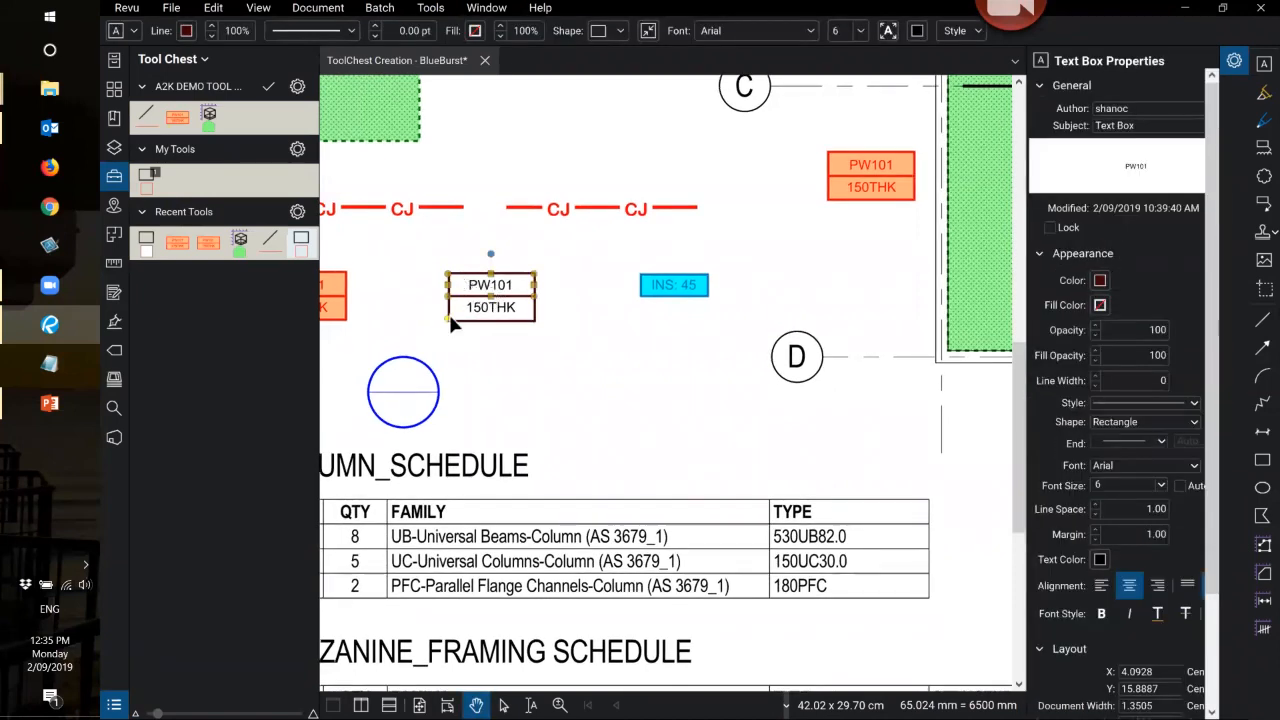
{"action": "left_click", "coordinate": [537, 288]}
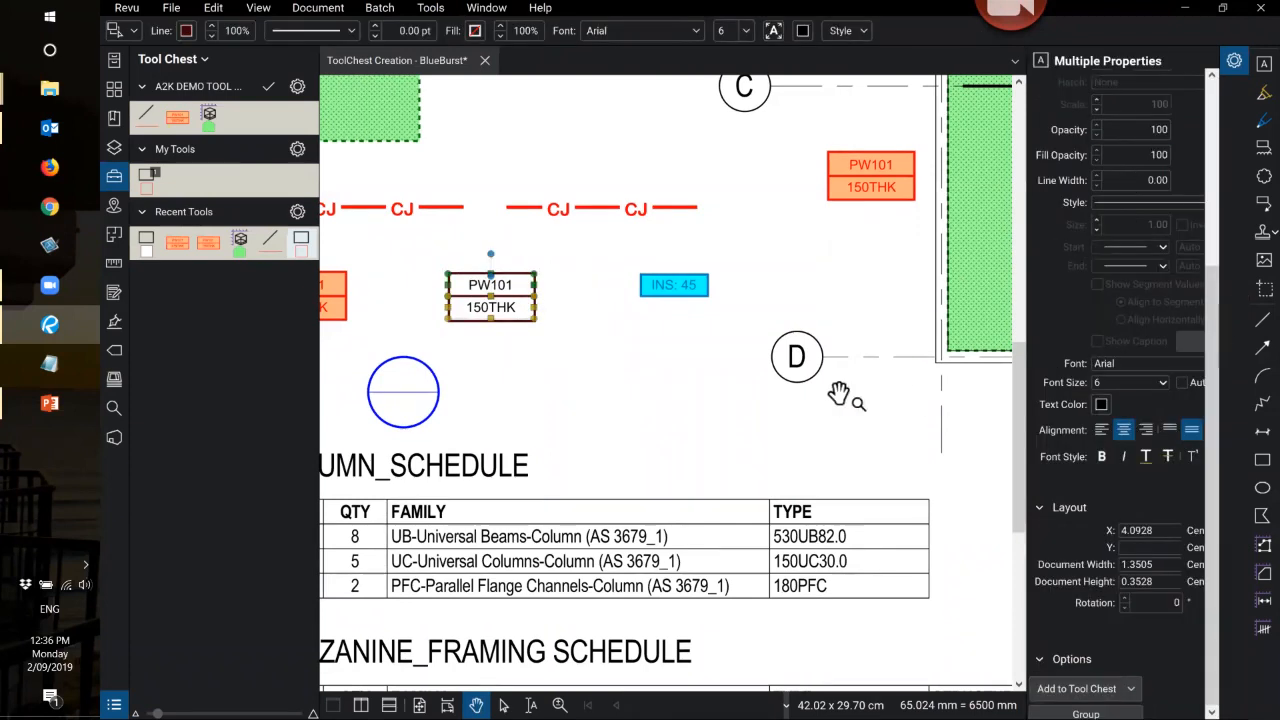
{"action": "left_click", "coordinate": [640, 378]}
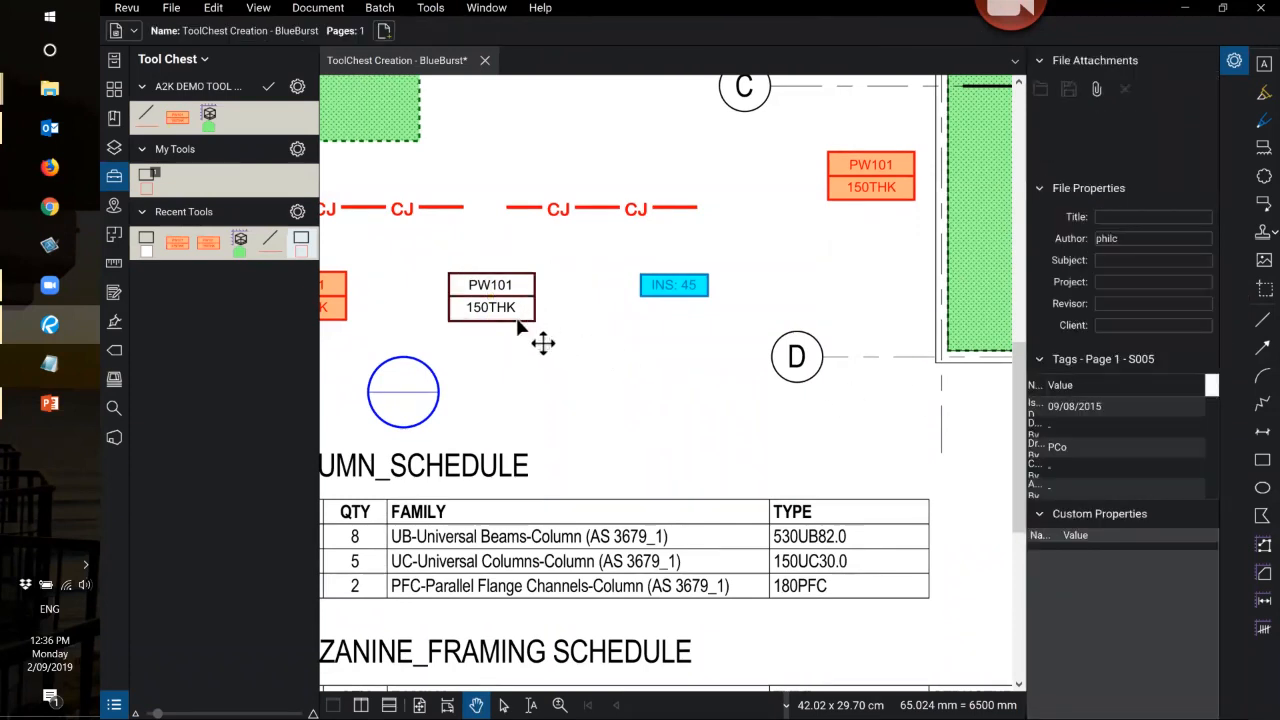
- Fill the outer rectangle of the white PW101 150THK tag with light orange, then deselect it
{"action": "left_click", "coordinate": [522, 319]}
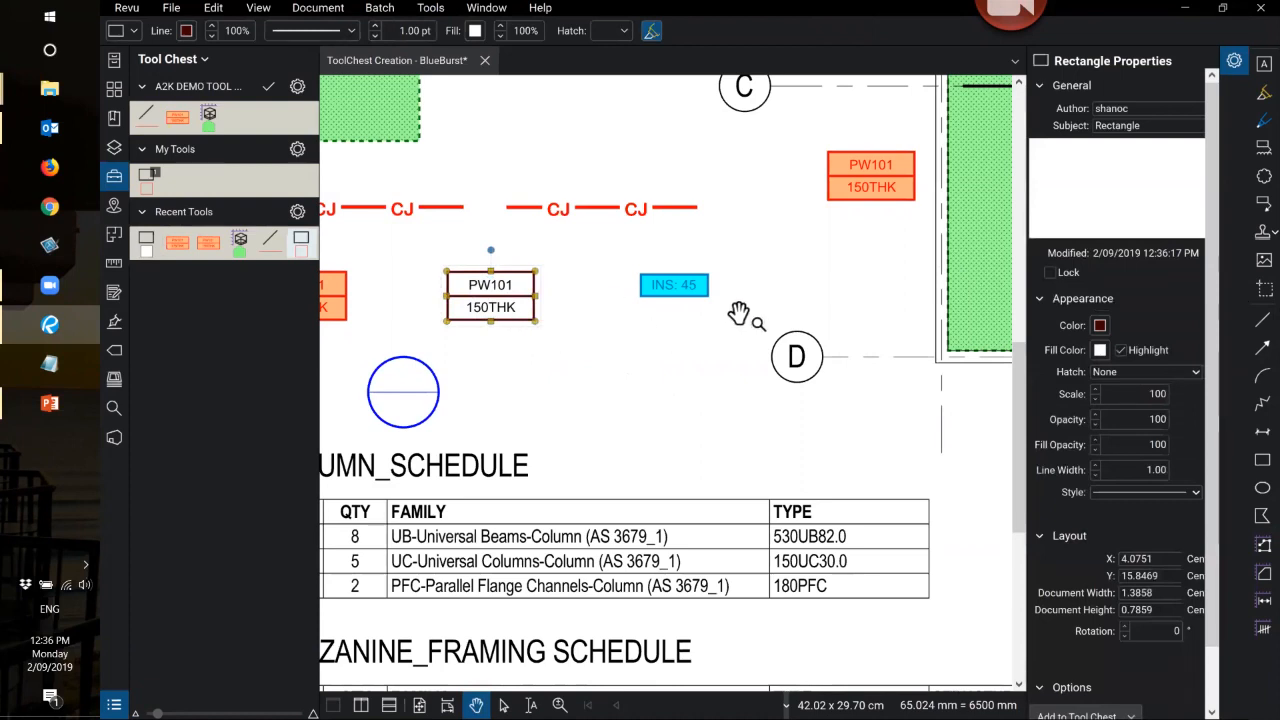
{"action": "left_click_drag", "start_coordinate": [1213, 177], "coordinate": [1217, 225]}
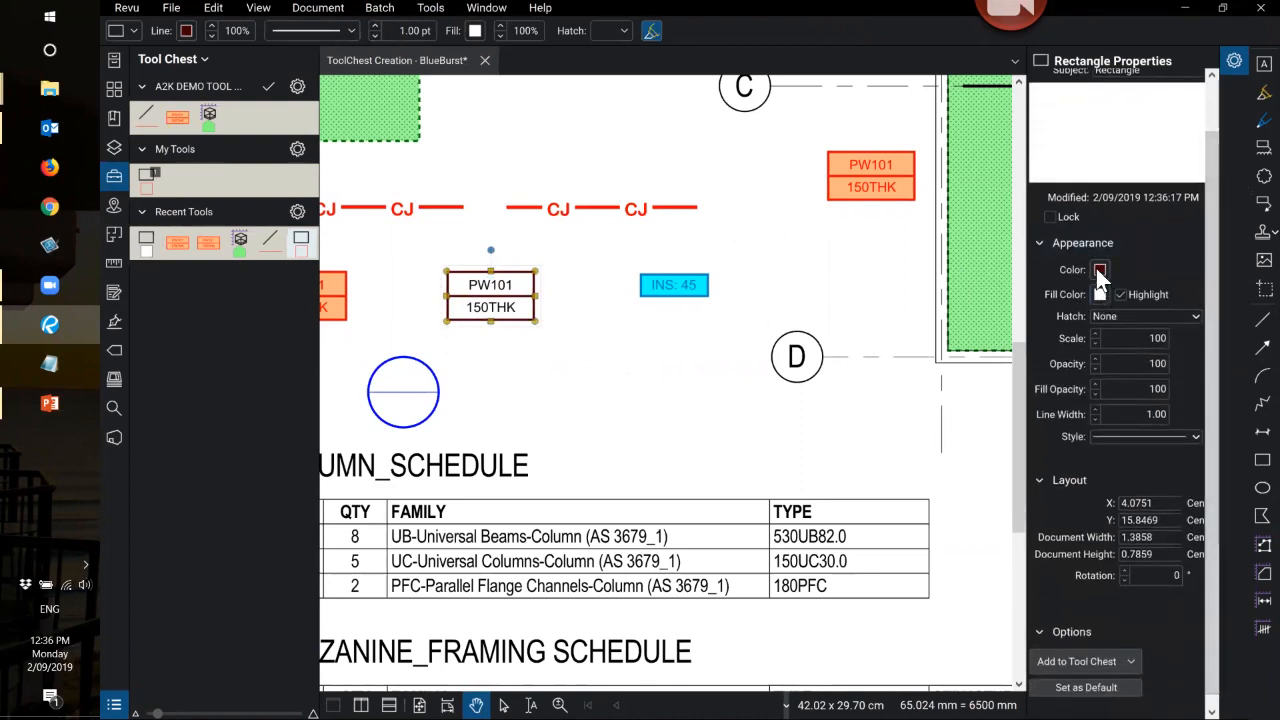
{"action": "left_click", "coordinate": [1100, 294]}
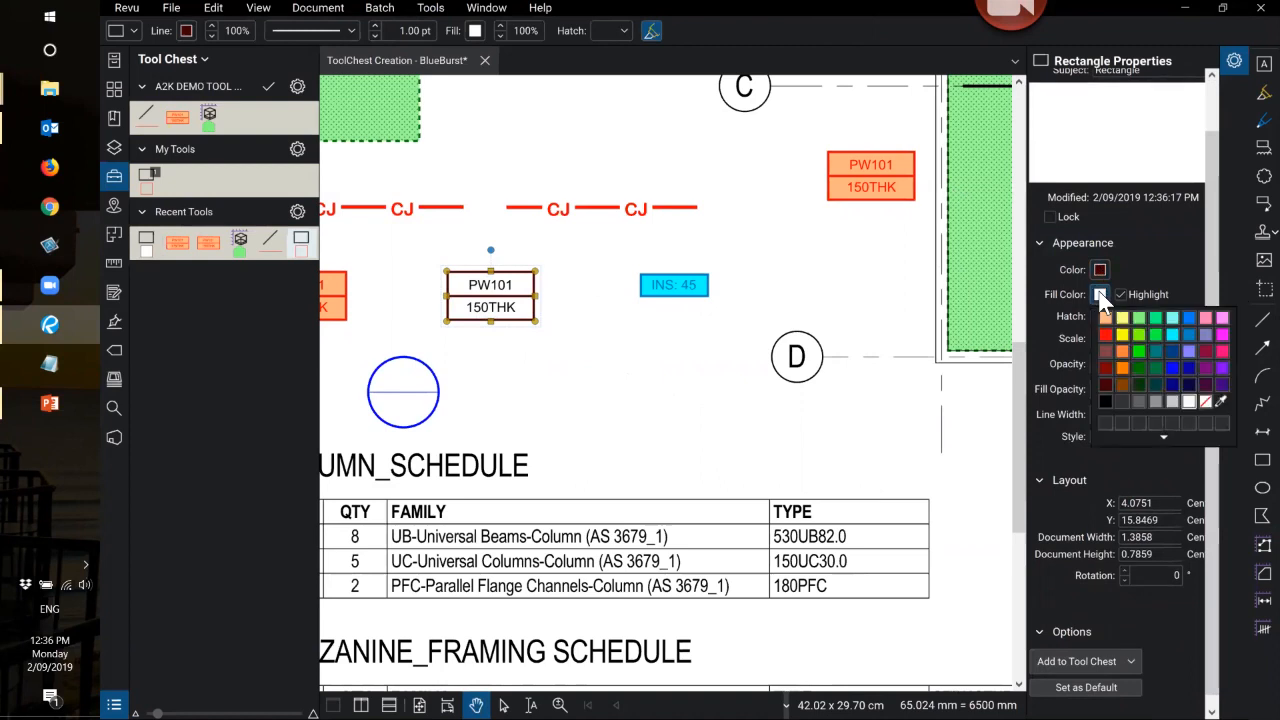
{"action": "left_click", "coordinate": [1104, 320]}
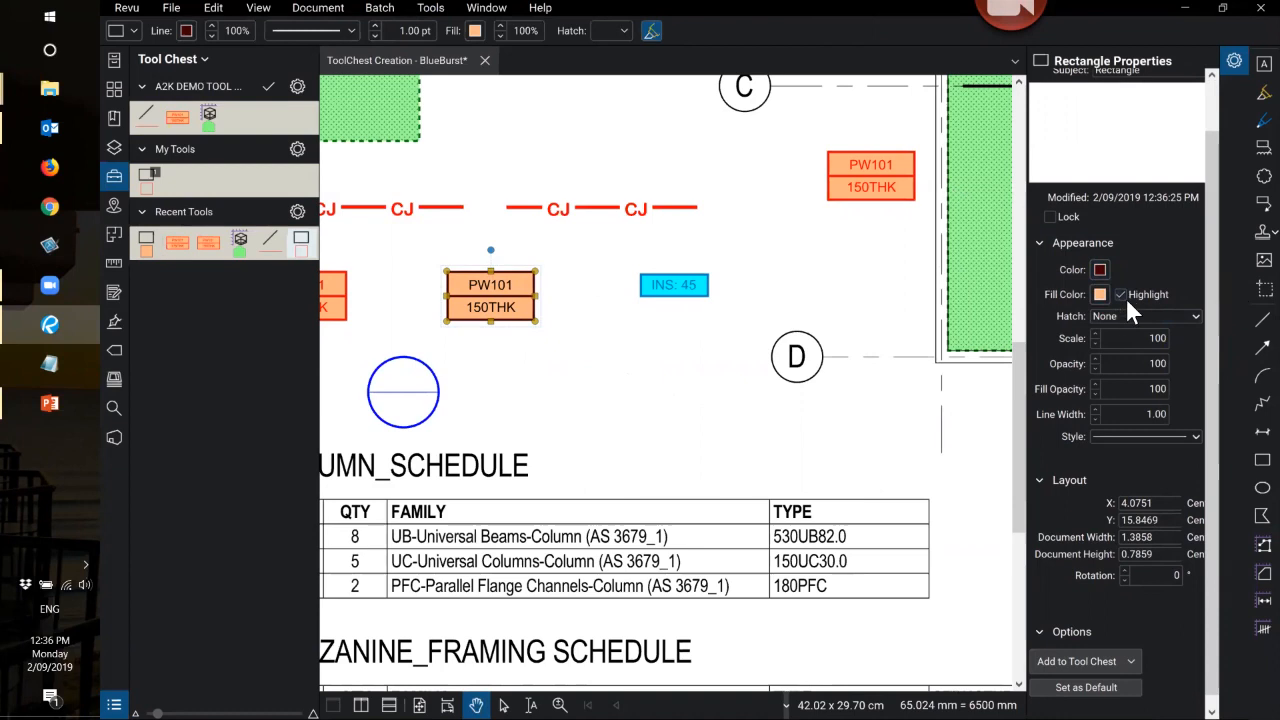
{"action": "left_click_drag", "start_coordinate": [1209, 294], "coordinate": [1214, 331]}
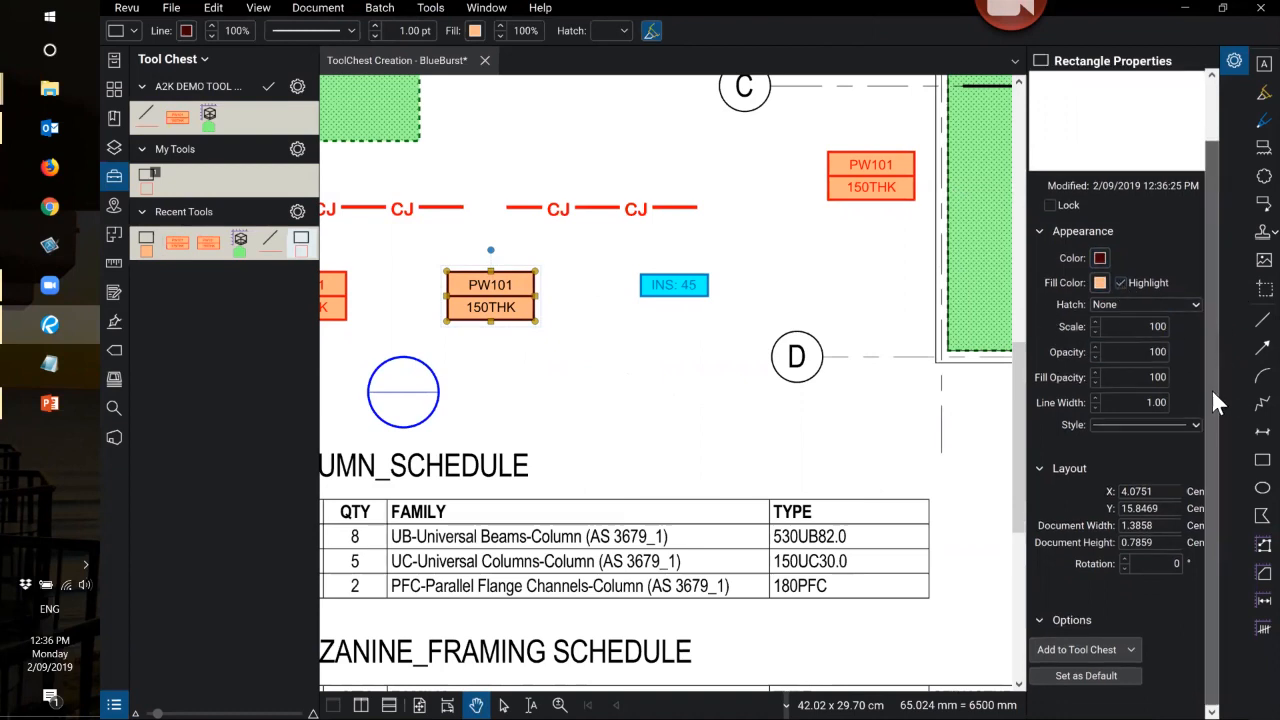
{"action": "left_click", "coordinate": [622, 343]}
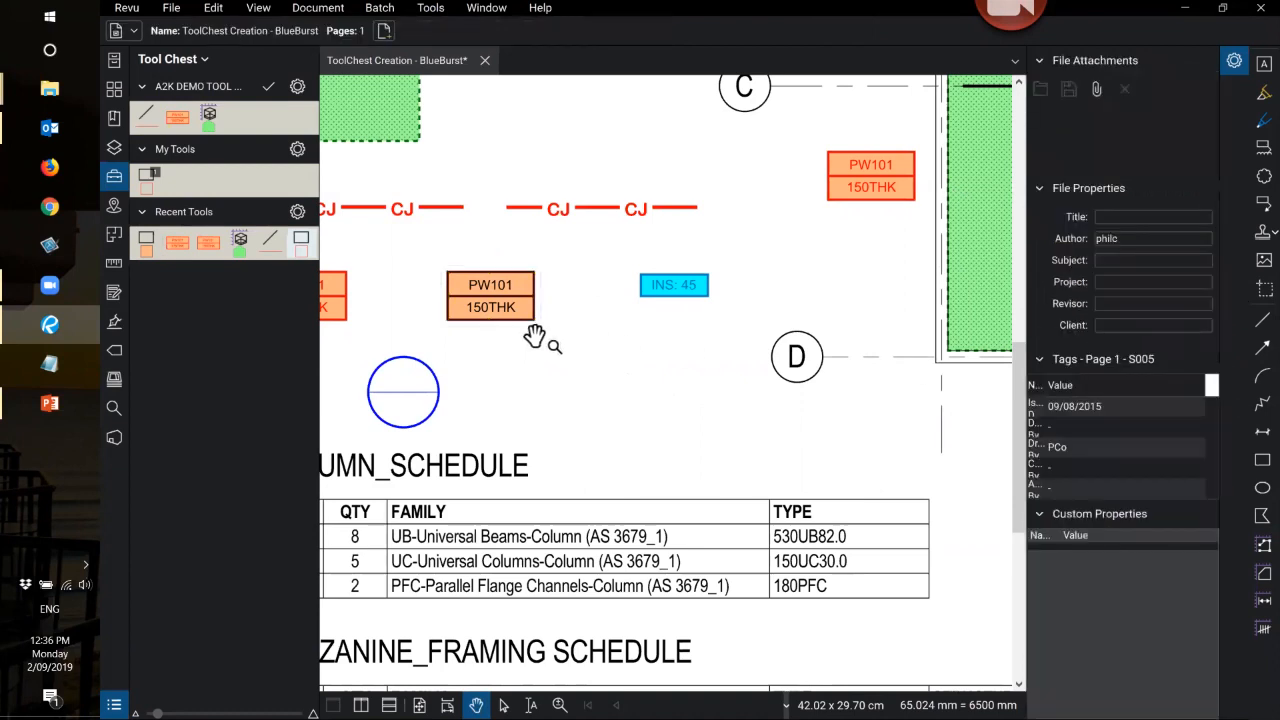
- Set the outline colour of the tag's 150THK text box to dark blue
{"action": "left_click", "coordinate": [490, 286]}
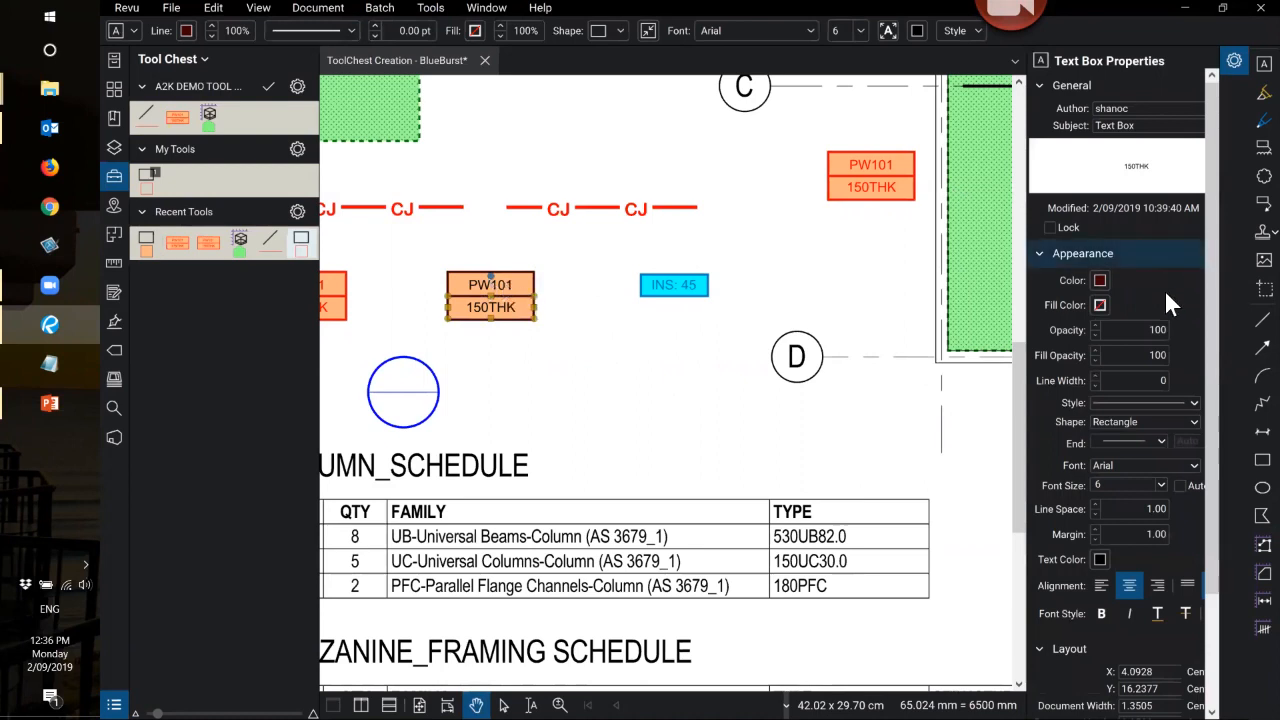
{"action": "left_click", "coordinate": [1099, 281]}
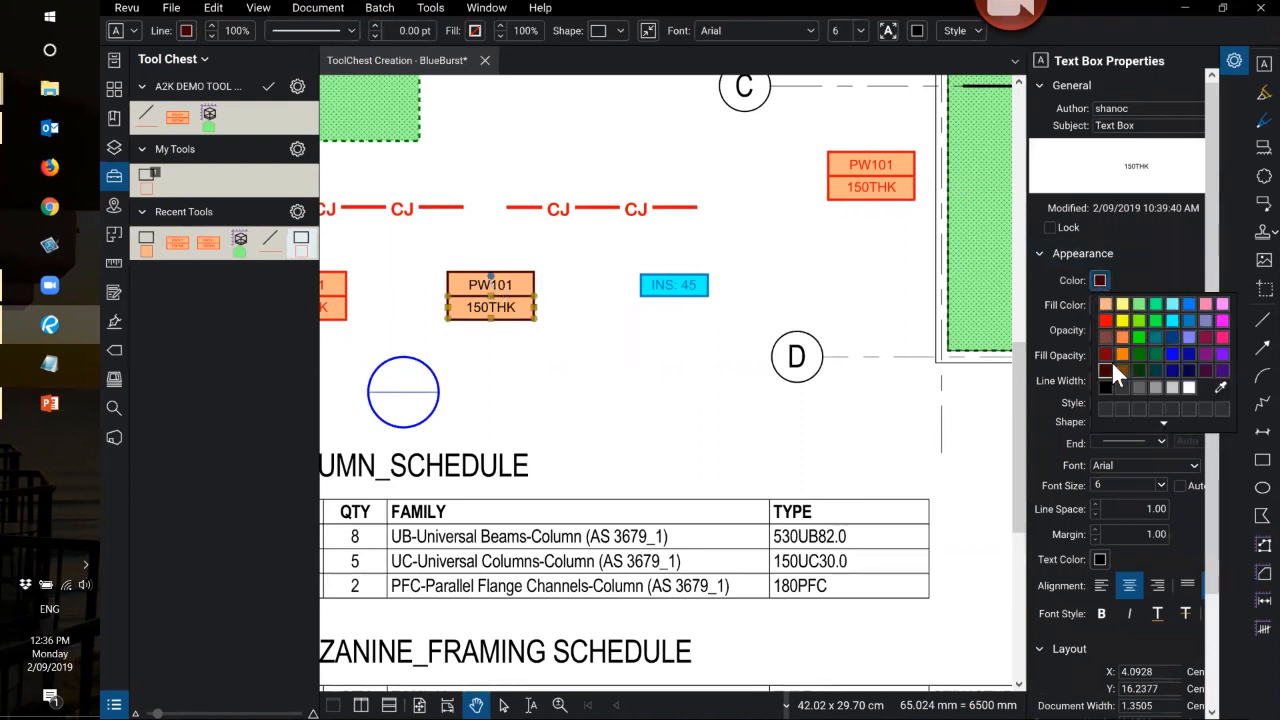
{"action": "left_click", "coordinate": [1185, 353]}
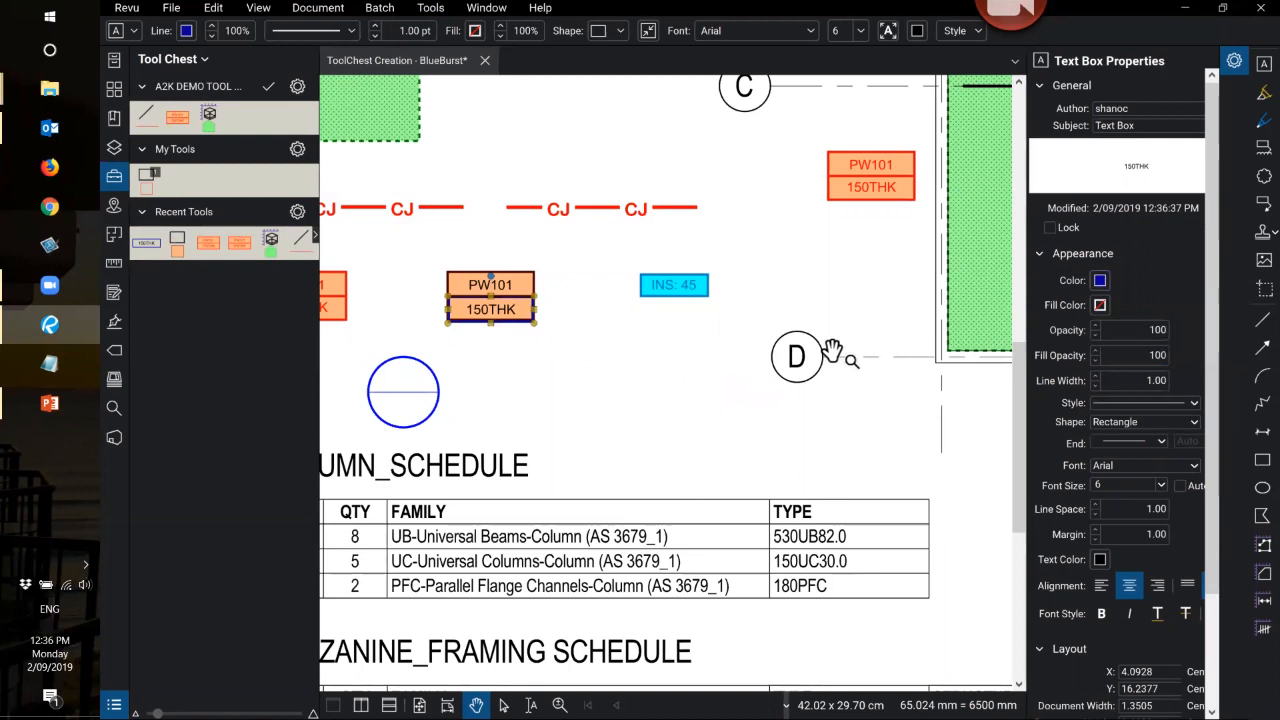
{"action": "left_click", "coordinate": [1099, 280]}
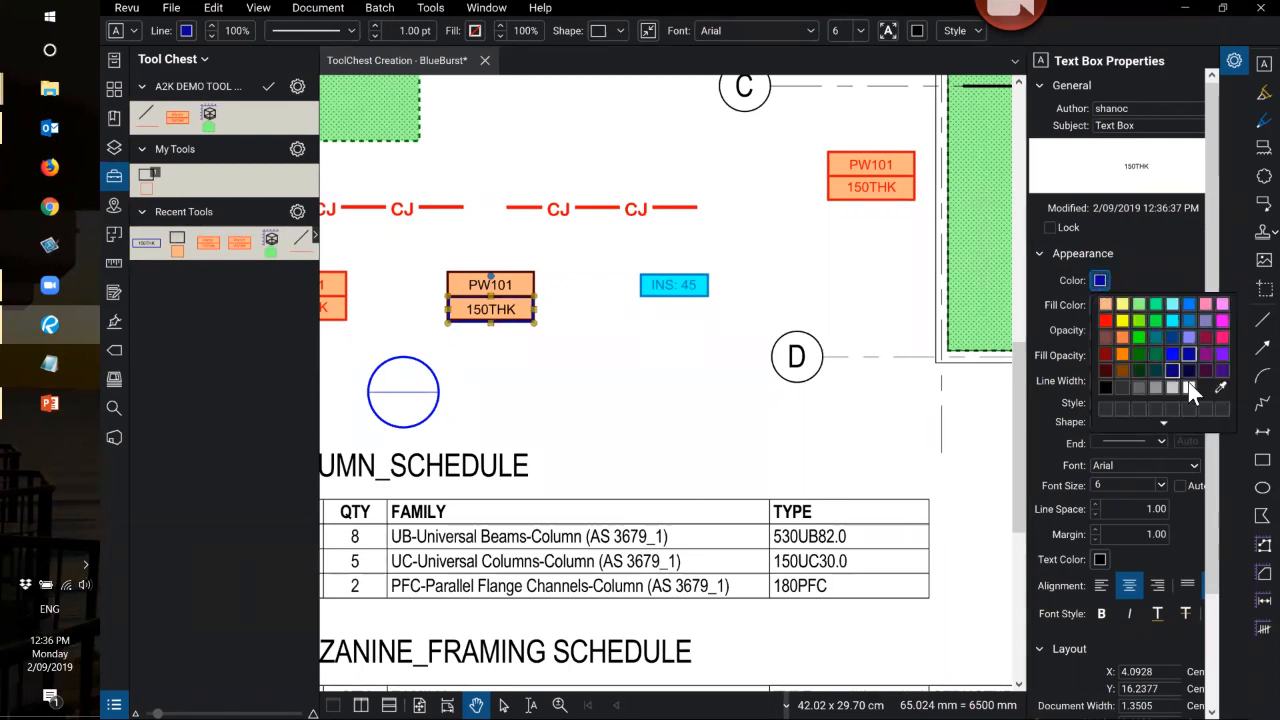
{"action": "left_click", "coordinate": [790, 277]}
- Set the text colour of the tag's PW101 text box to dark blue, then deselect it
{"action": "left_click", "coordinate": [512, 286]}
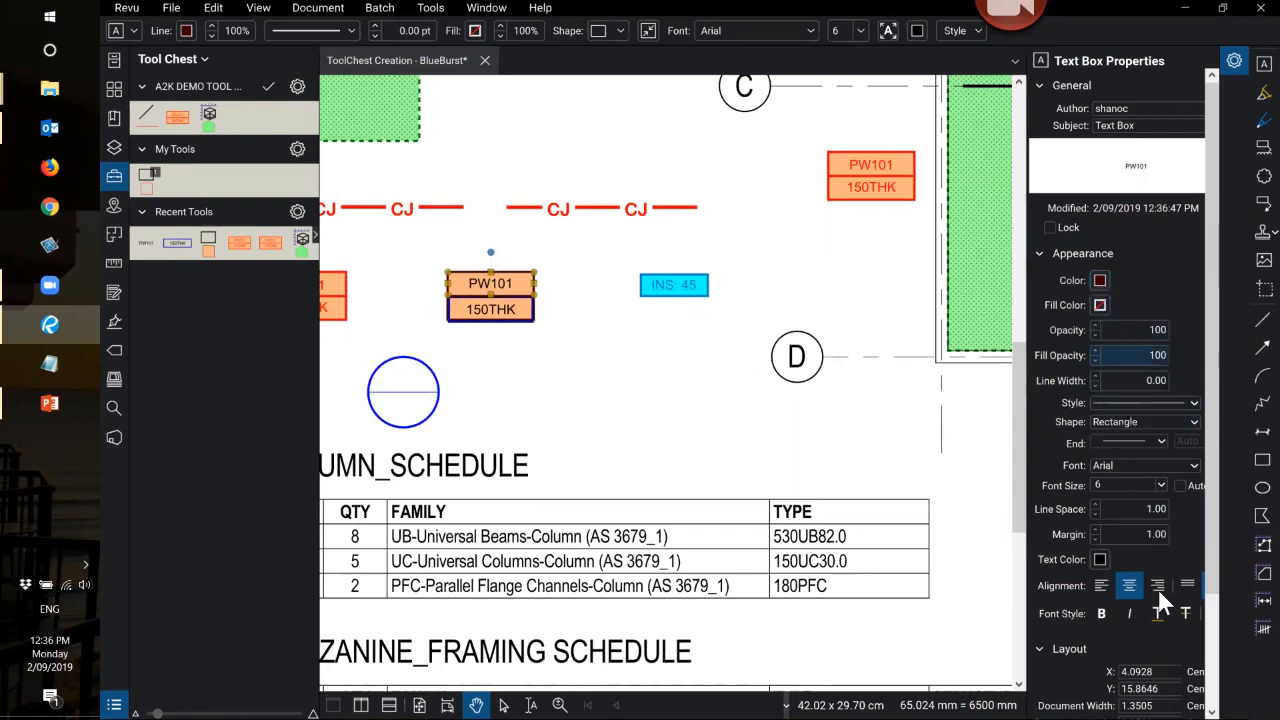
{"action": "left_click", "coordinate": [1099, 559]}
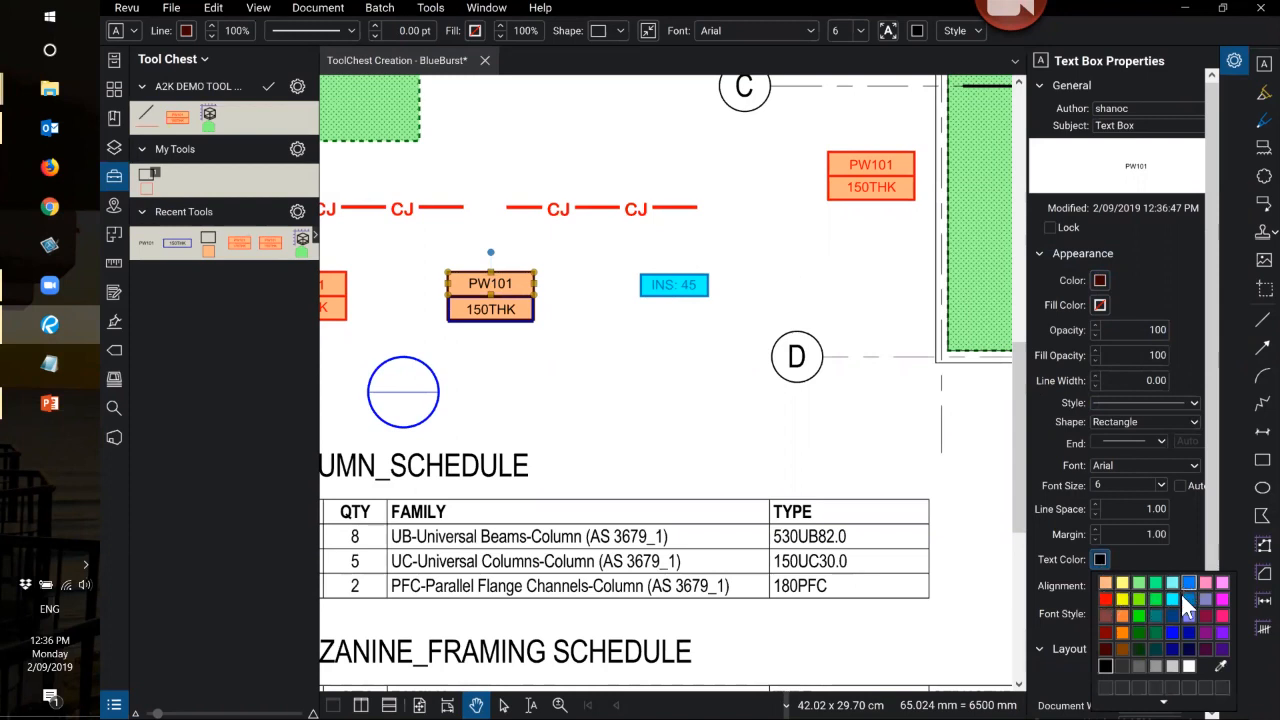
{"action": "left_click", "coordinate": [1171, 650]}
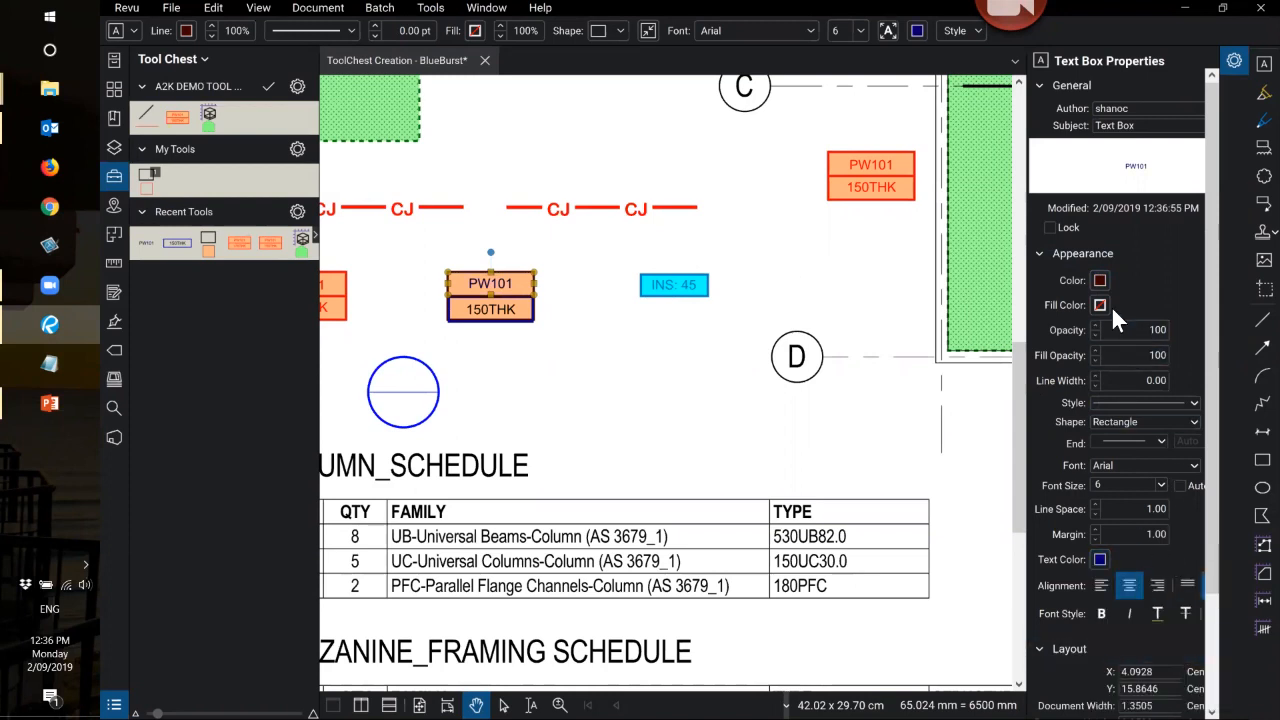
{"action": "left_click", "coordinate": [1099, 281]}
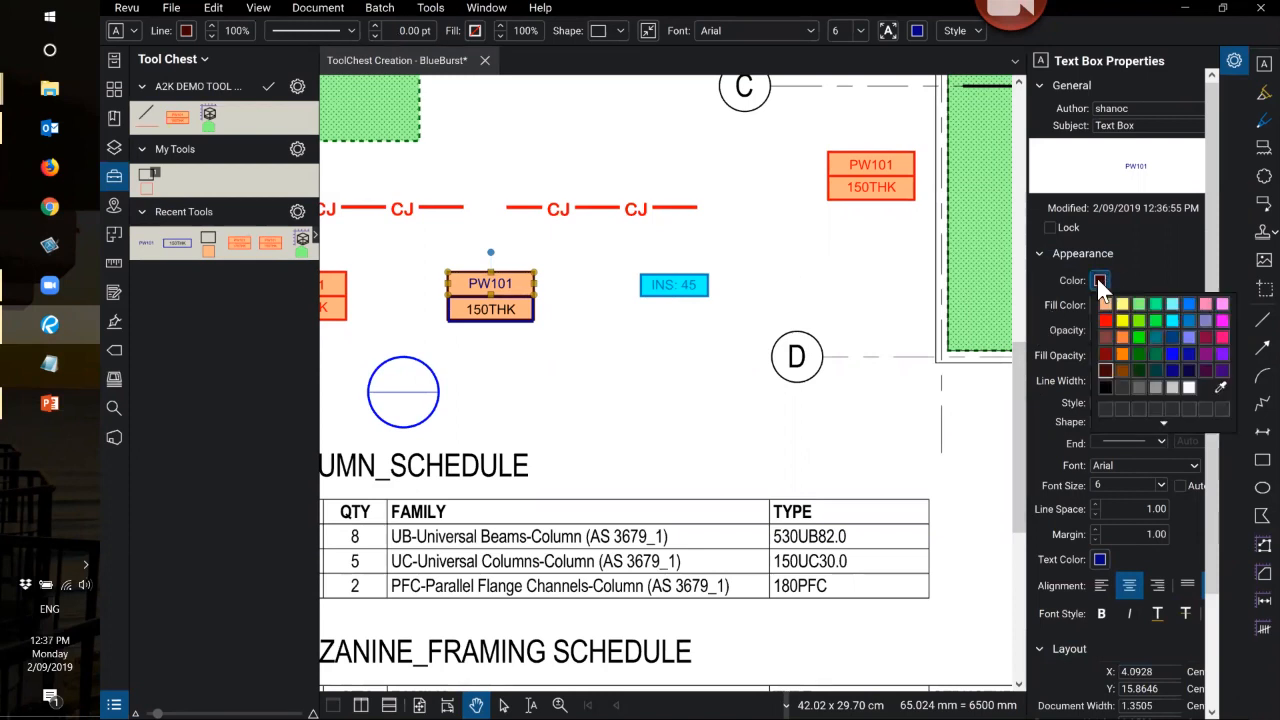
{"action": "left_click", "coordinate": [787, 290]}
{"action": "left_click", "coordinate": [563, 250]}
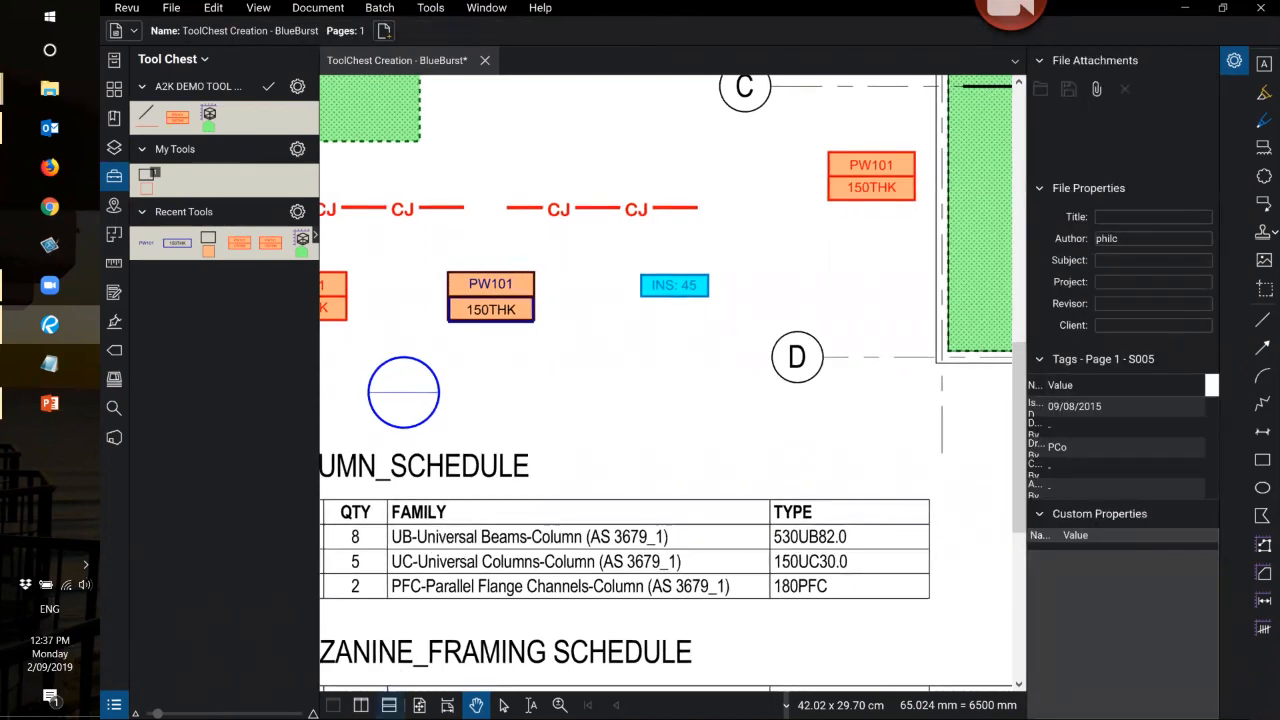
- Select all parts of the recoloured PW101 150THK tag and group them into one markup
{"action": "left_click", "coordinate": [503, 705]}
{"action": "left_click_drag", "start_coordinate": [433, 253], "coordinate": [400, 251]}
{"action": "left_click", "coordinate": [598, 355]}
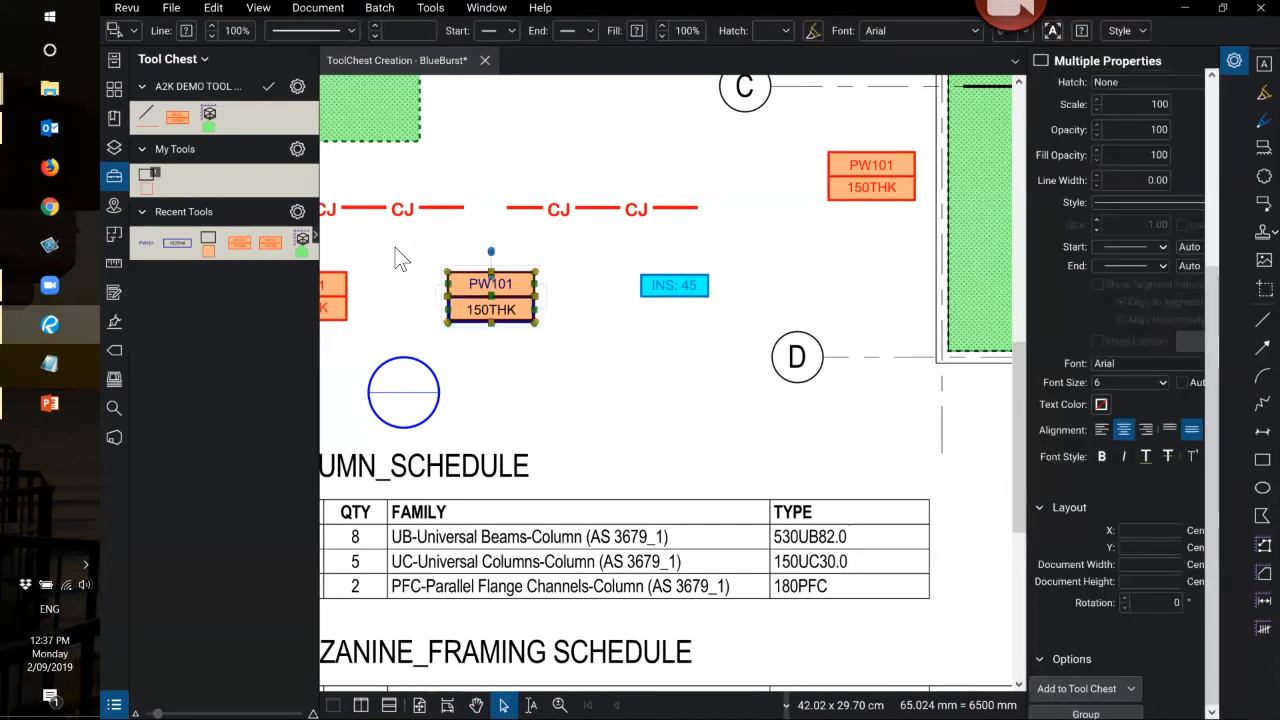
{"action": "right_click", "coordinate": [507, 283]}
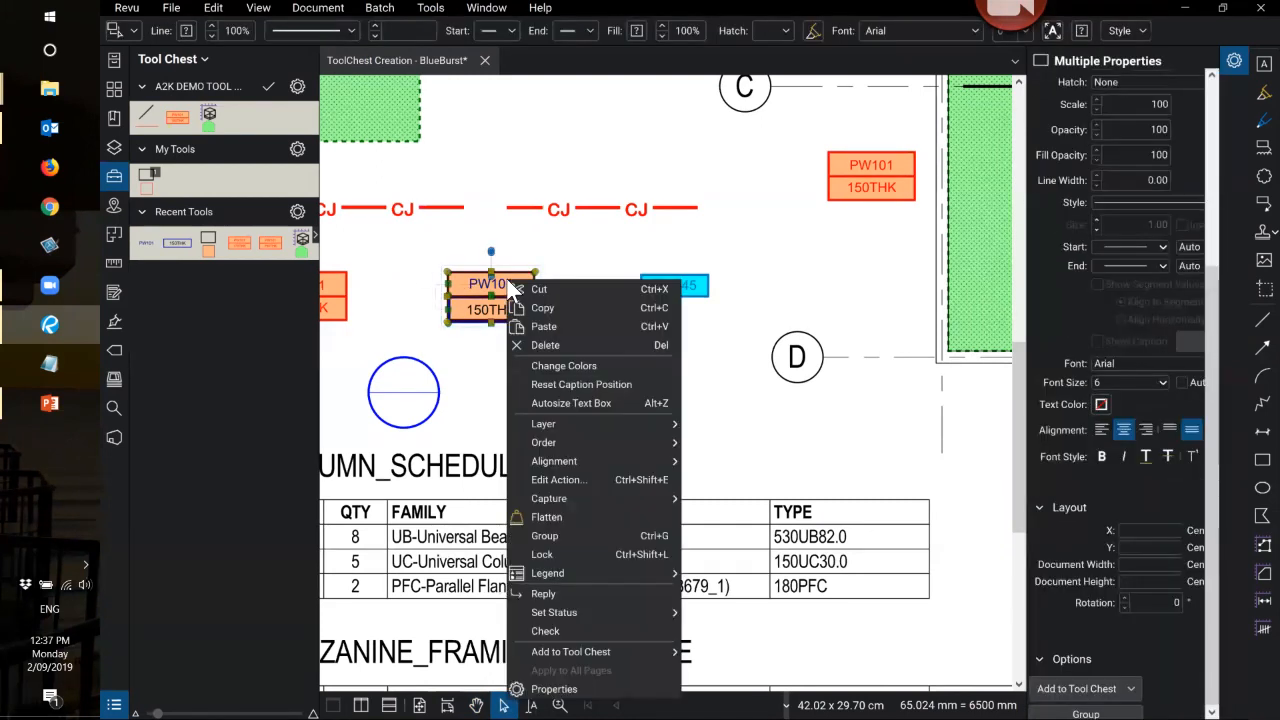
{"action": "left_click", "coordinate": [548, 535]}
{"action": "left_click", "coordinate": [553, 364]}
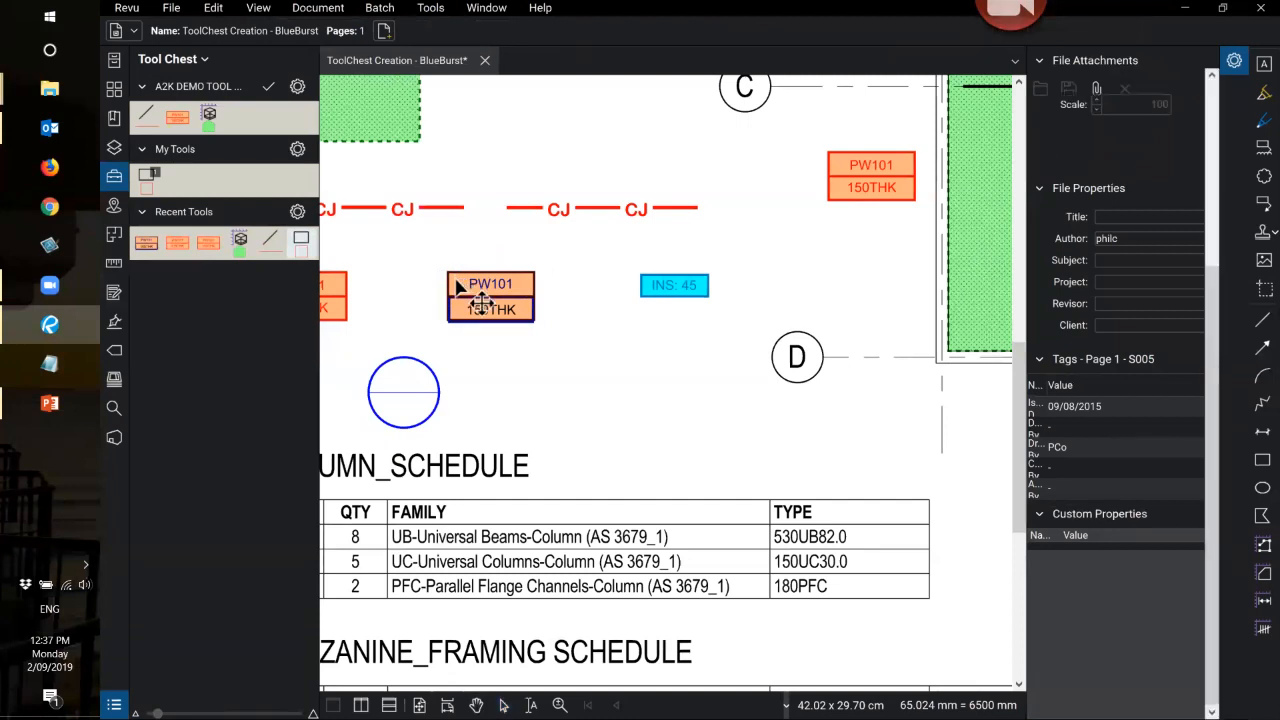
- Add the grouped PW101 150THK tag to the A2K DEMO TOOL SET from the recent tools
{"action": "left_click", "coordinate": [462, 286]}
{"action": "right_click", "coordinate": [465, 285]}
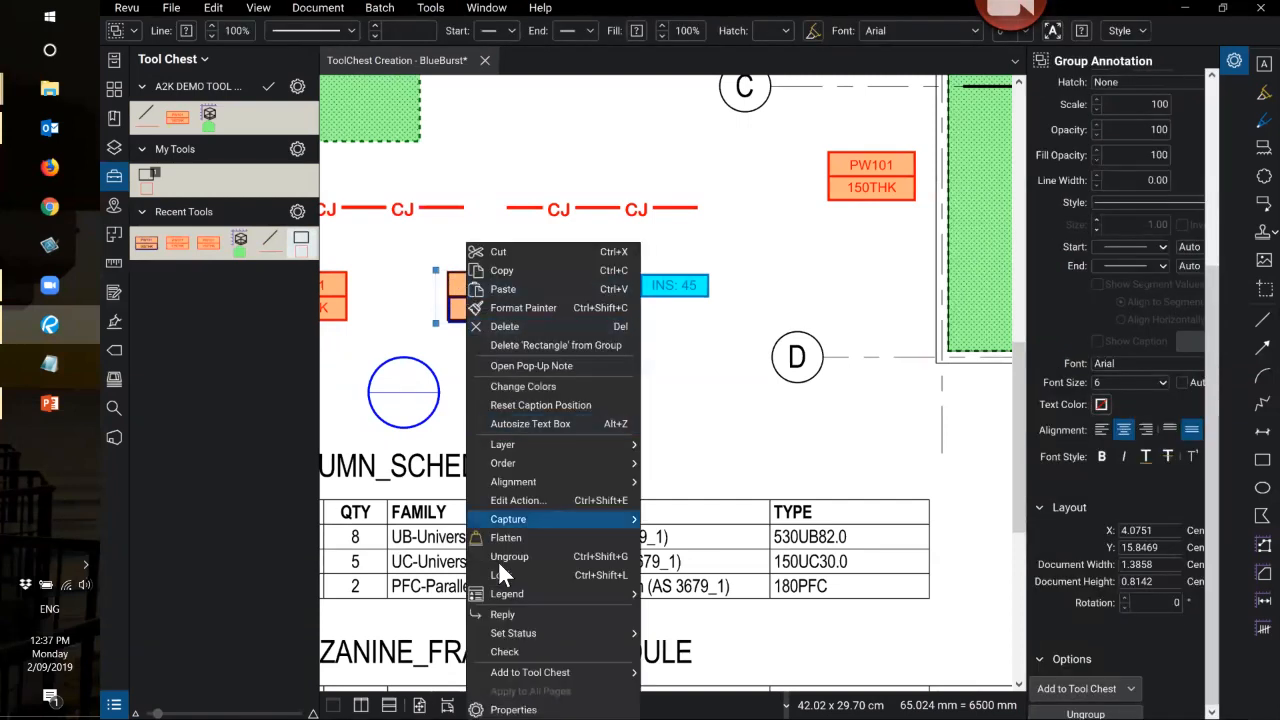
{"action": "mouse_move", "coordinate": [612, 672]}
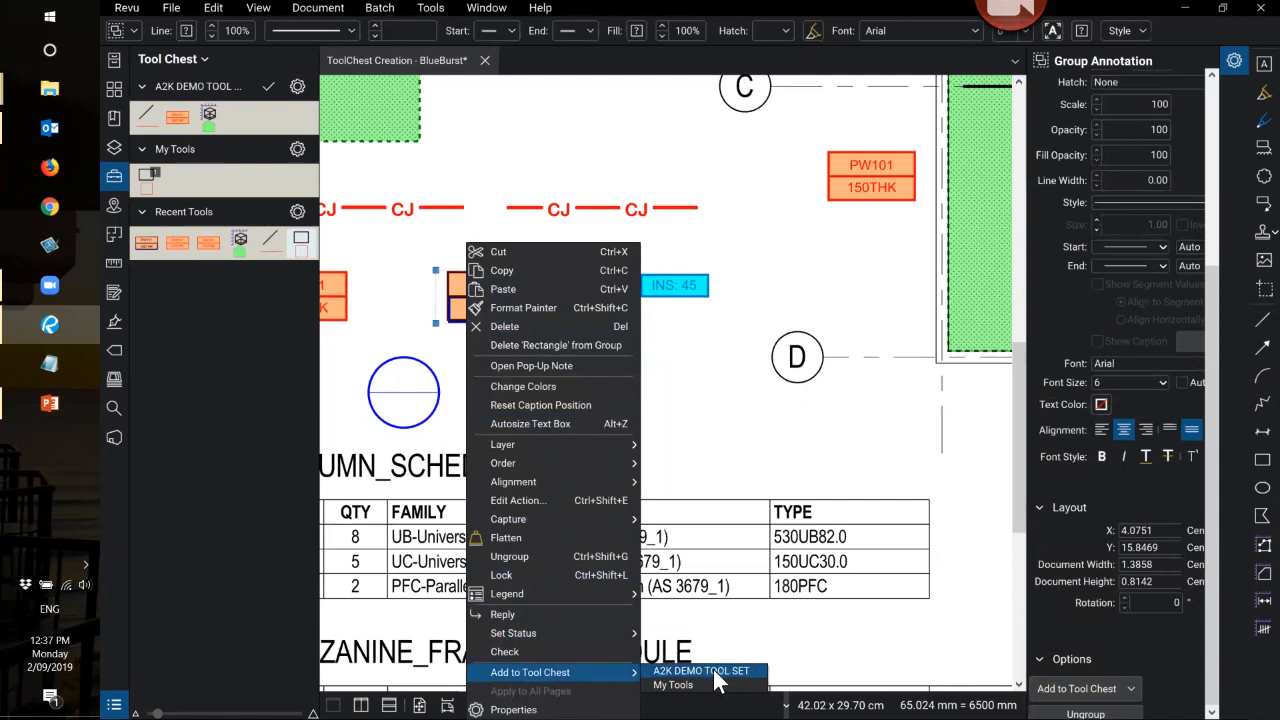
{"action": "left_click", "coordinate": [751, 363]}
{"action": "left_click_drag", "start_coordinate": [145, 242], "coordinate": [250, 125]}
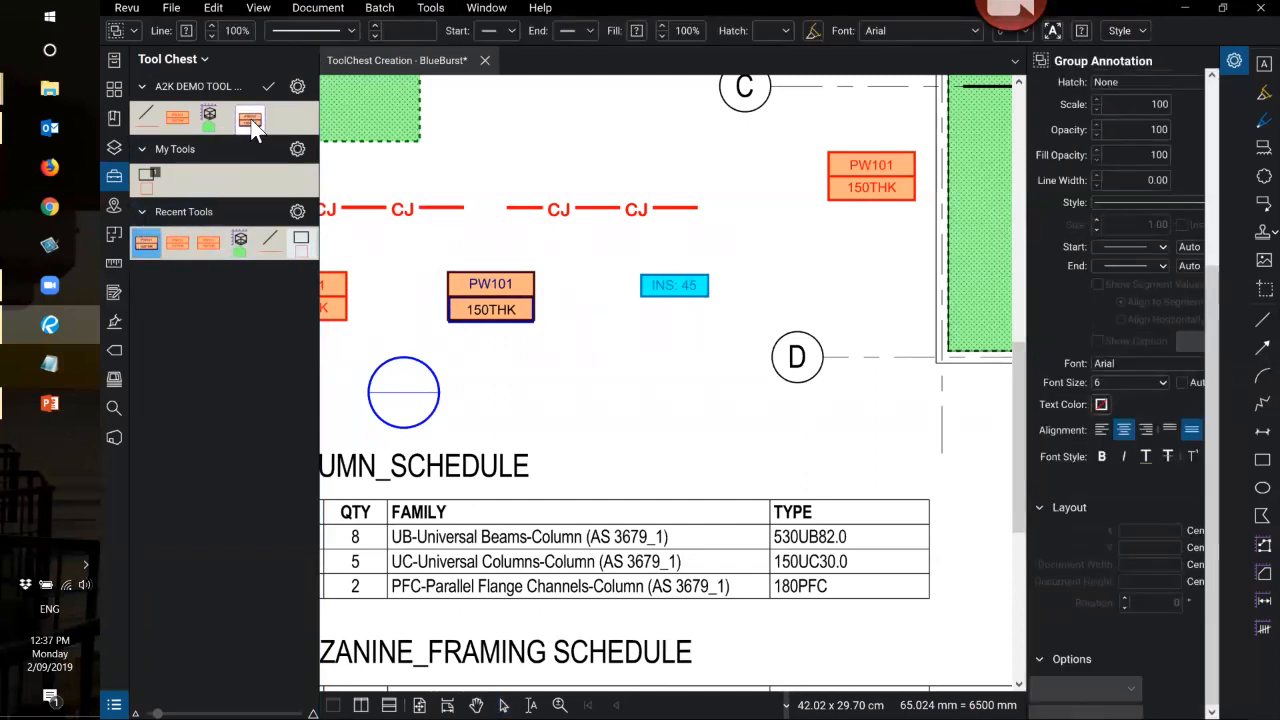
{"action": "left_click", "coordinate": [247, 148]}
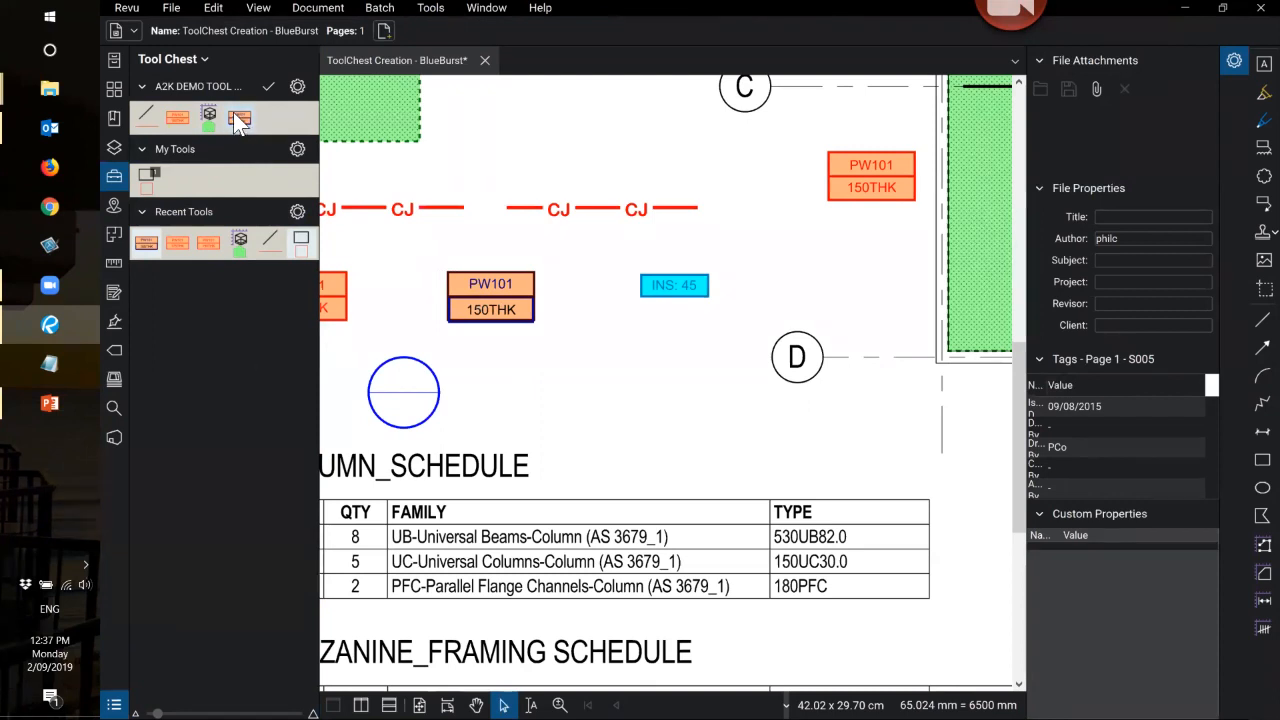
- Compare the grouped tag's subject with the red wall tag's, then delete the newly added tag from the A2K DEMO TOOL SET
{"action": "left_click", "coordinate": [508, 316]}
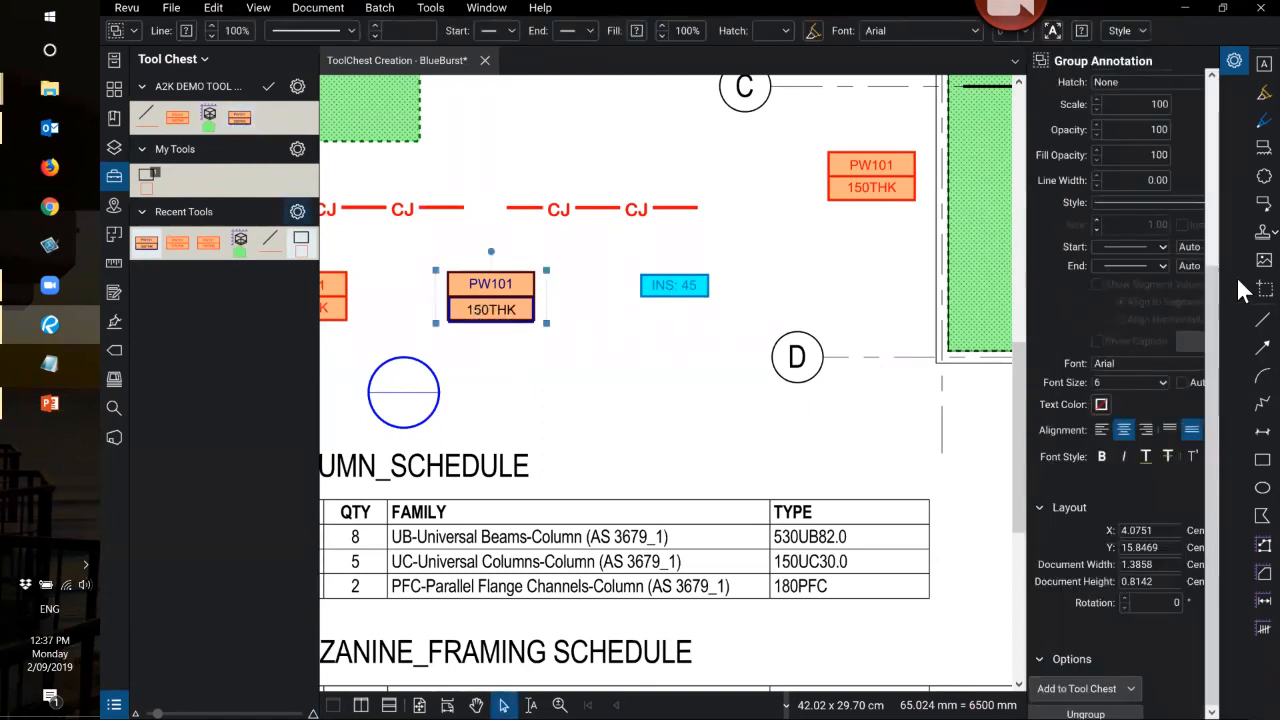
{"action": "scroll", "coordinate": [1220, 216], "scroll_direction": "up", "scroll_amount": 5}
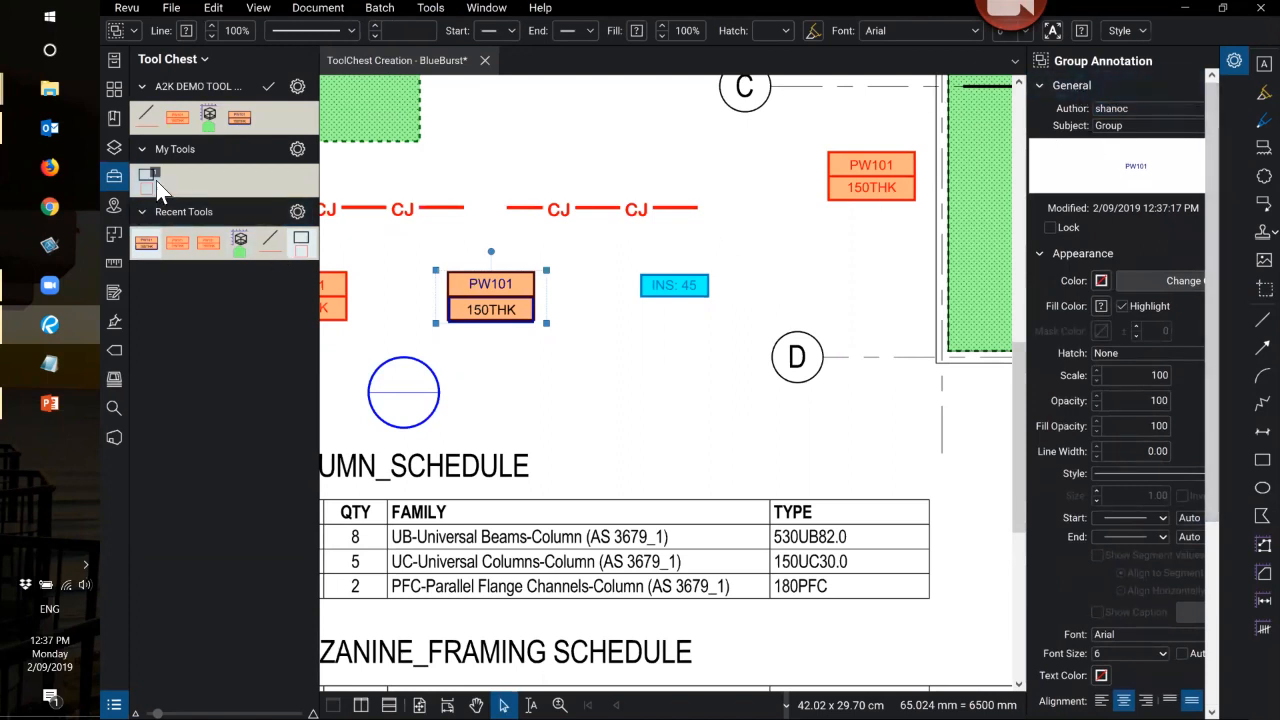
{"action": "left_click", "coordinate": [337, 301]}
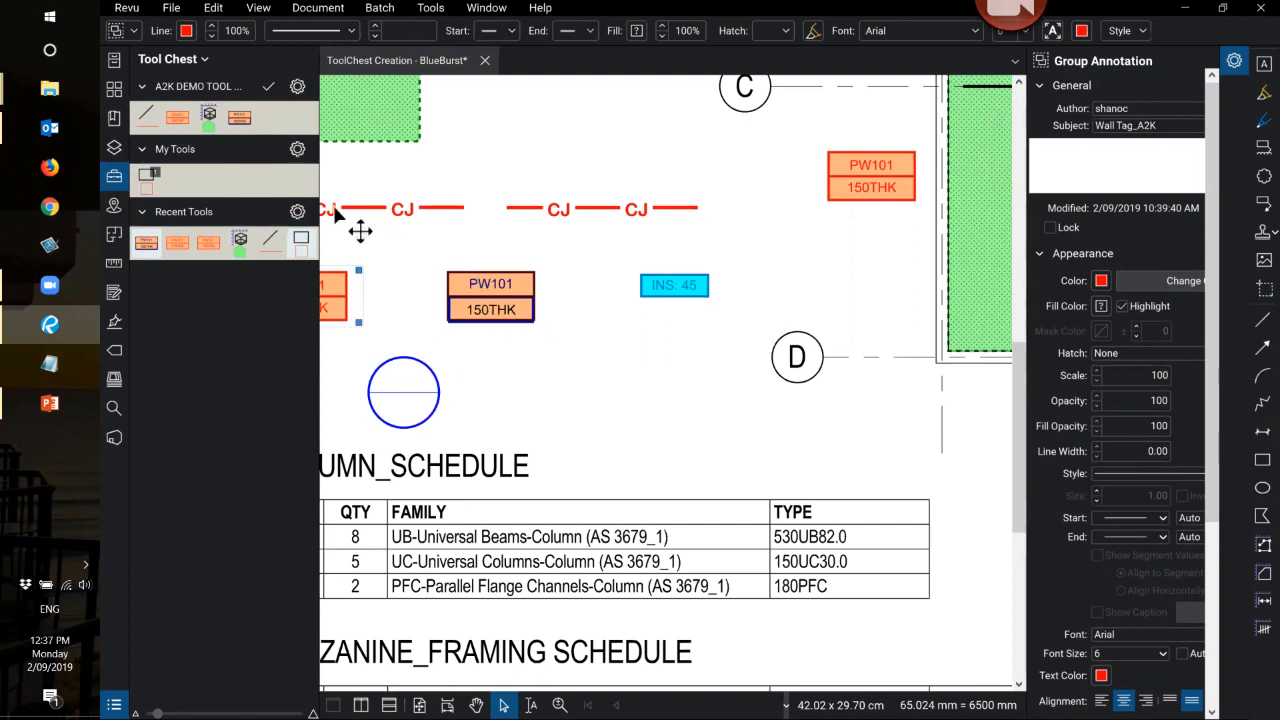
{"action": "right_click", "coordinate": [240, 118]}
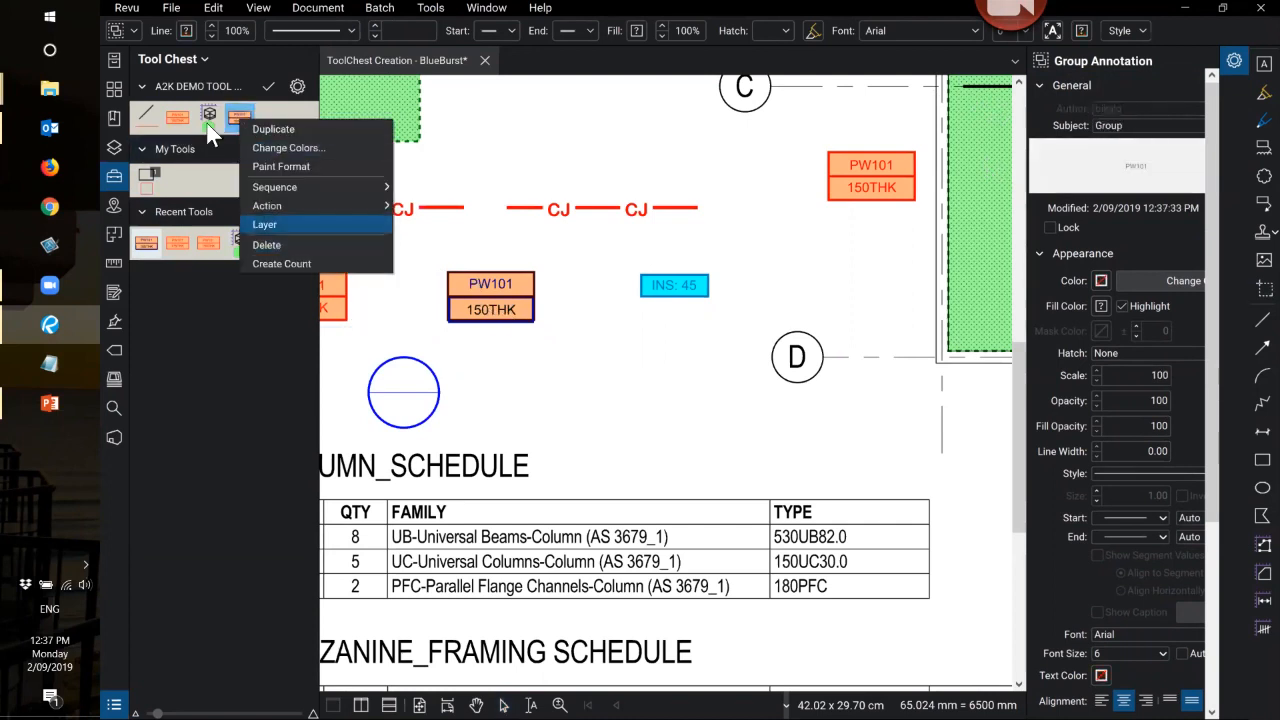
{"action": "left_click", "coordinate": [268, 245]}
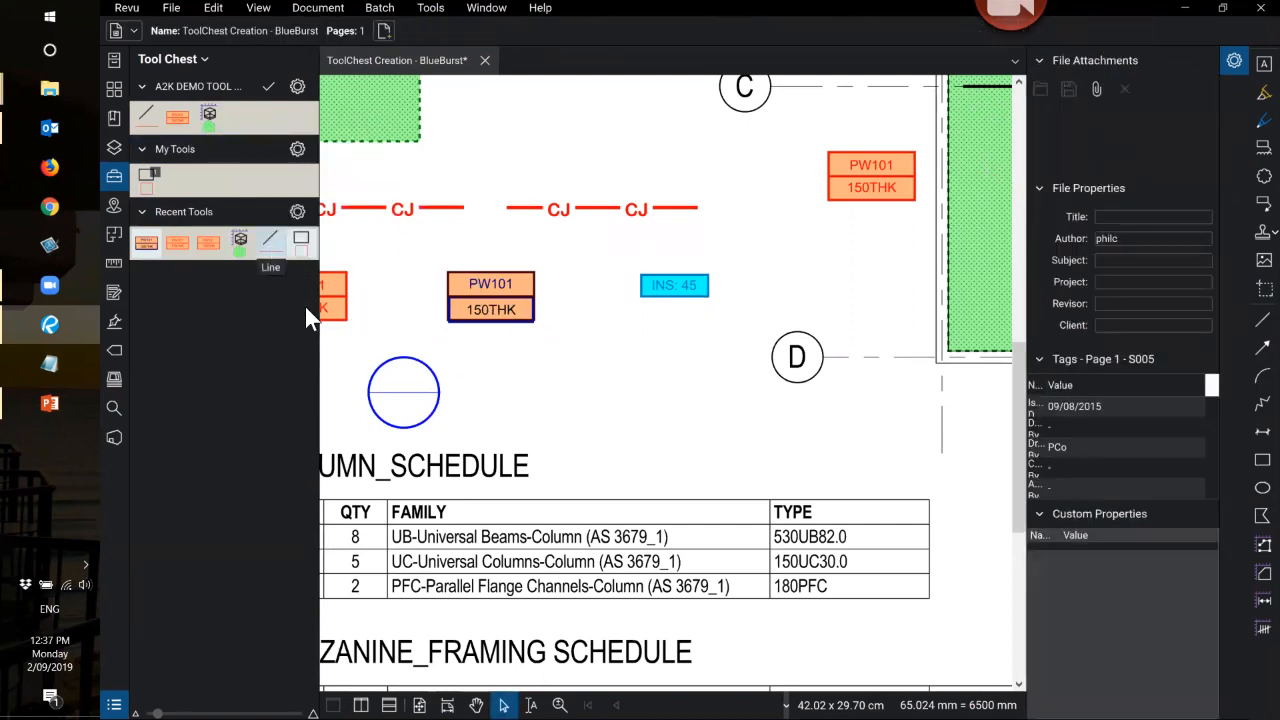
- Set the subject of the grouped PW101 150THK tag to WALL Tag_A2K
{"action": "left_click", "coordinate": [497, 288]}
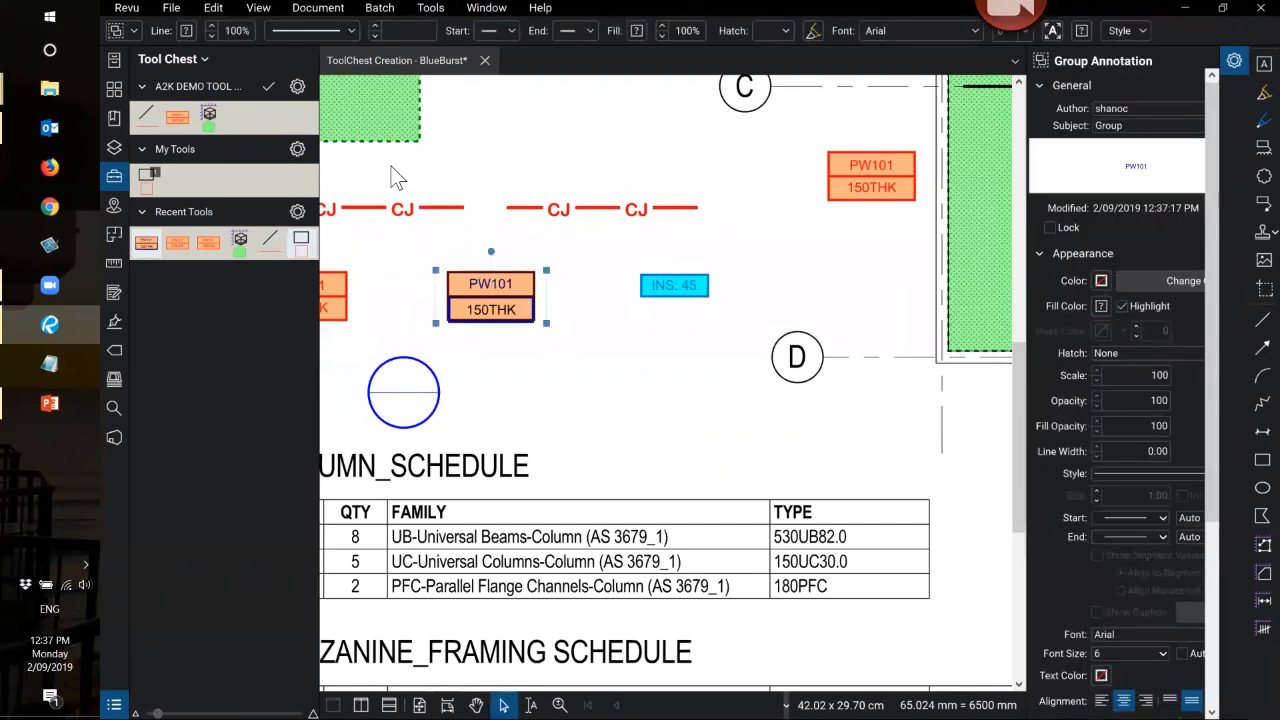
{"action": "left_click_drag", "start_coordinate": [1137, 133], "coordinate": [1090, 130]}
{"action": "type", "text": "WALL Tag_A2K"}
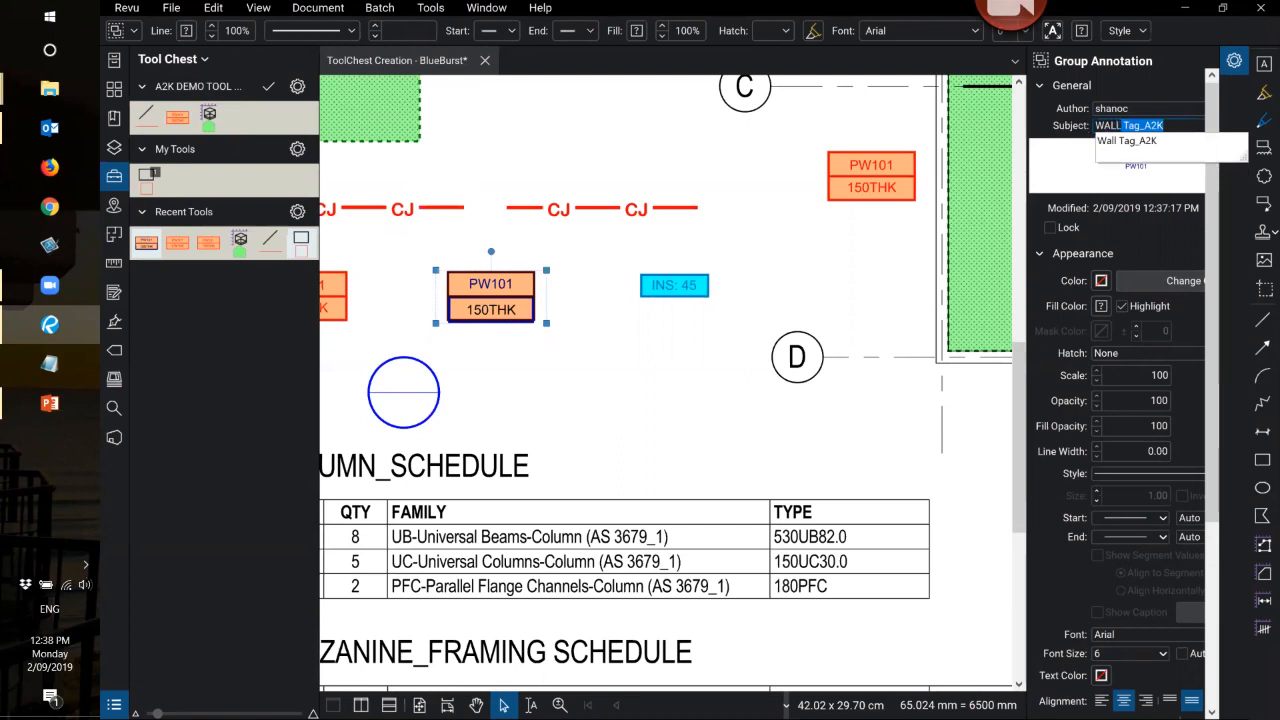
{"action": "key", "text": "Return"}
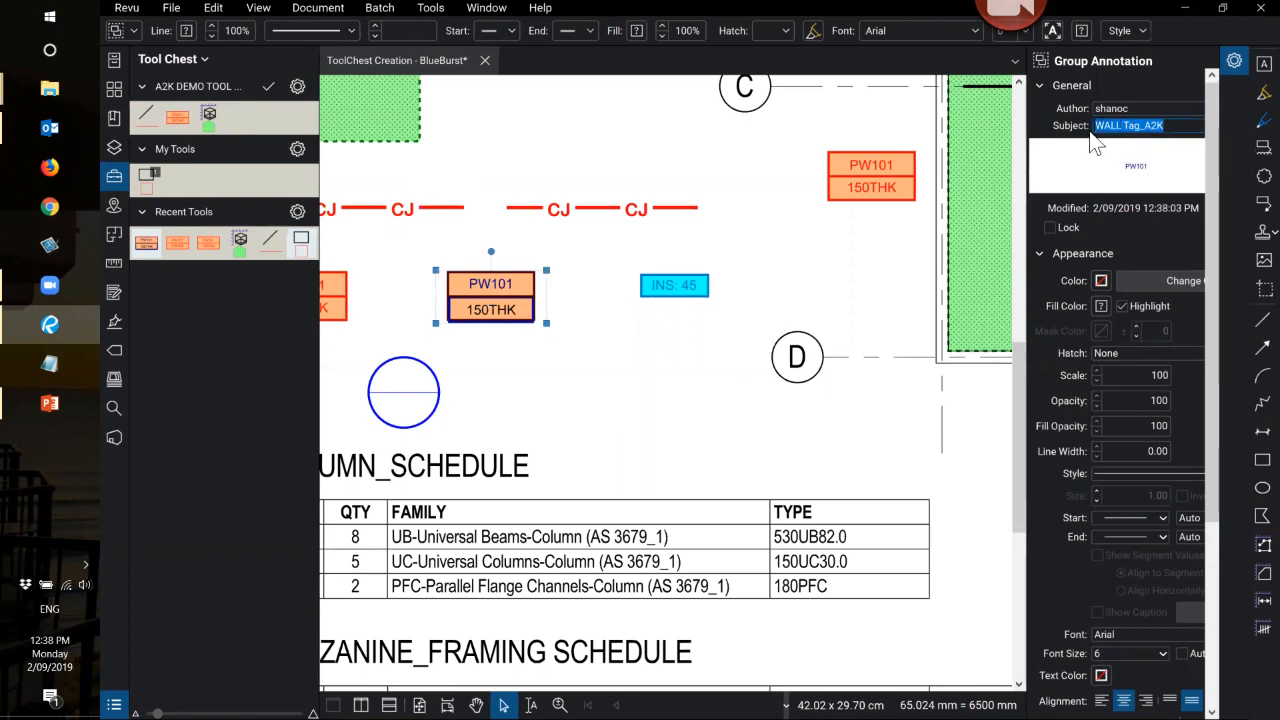
{"action": "left_click", "coordinate": [815, 287]}
- Add the grouped WALL Tag_A2K markup from the drawing to the A2K DEMO TOOL SET
{"action": "left_click", "coordinate": [513, 288]}
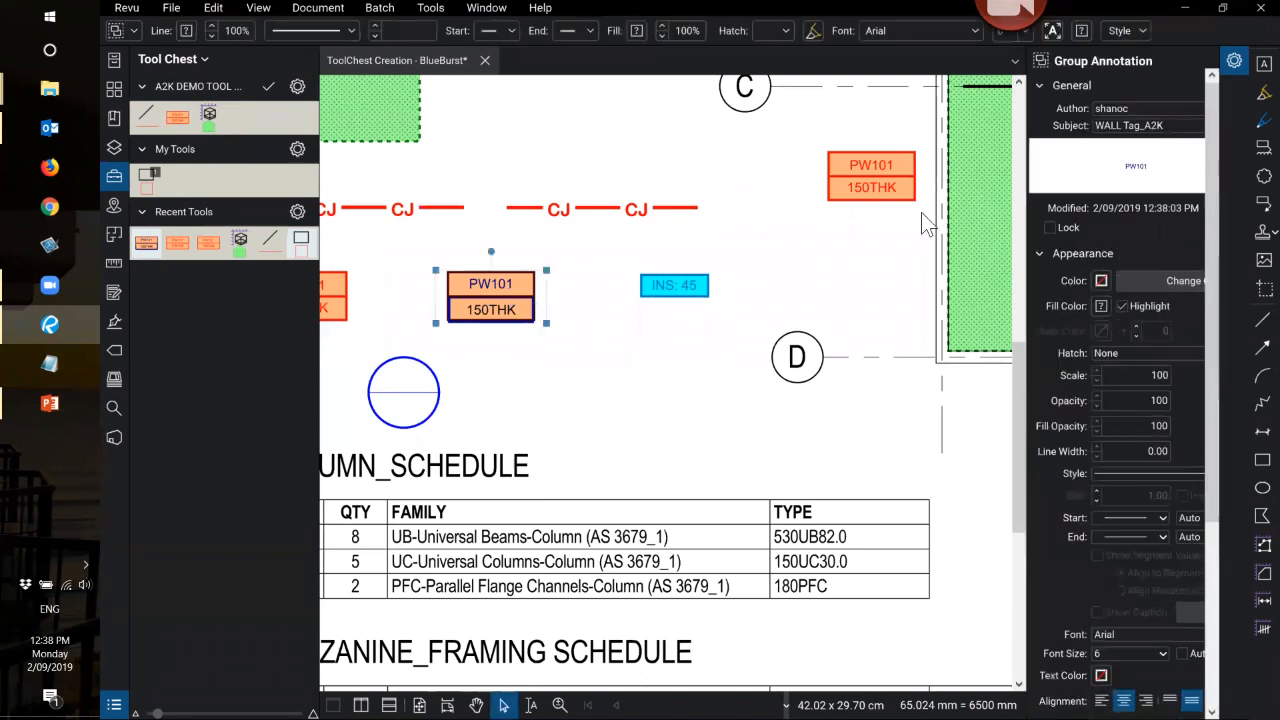
{"action": "right_click", "coordinate": [516, 306]}
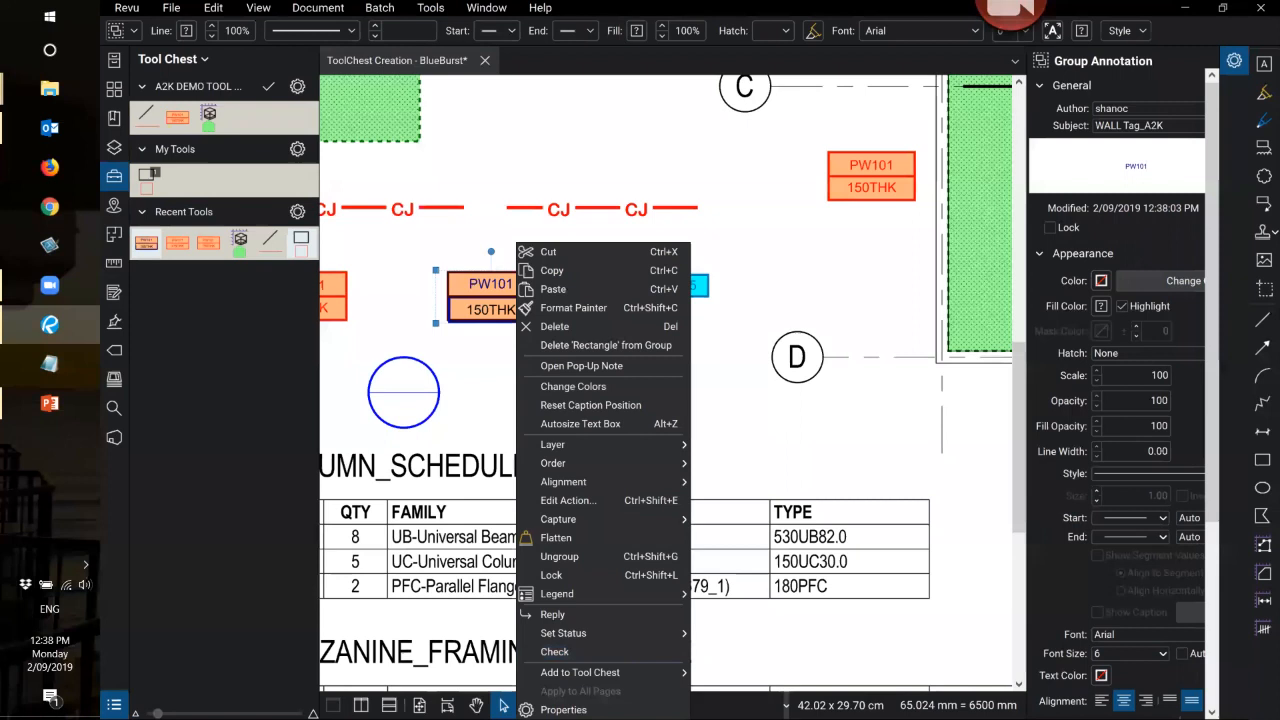
{"action": "mouse_move", "coordinate": [600, 672]}
{"action": "left_click", "coordinate": [718, 670]}
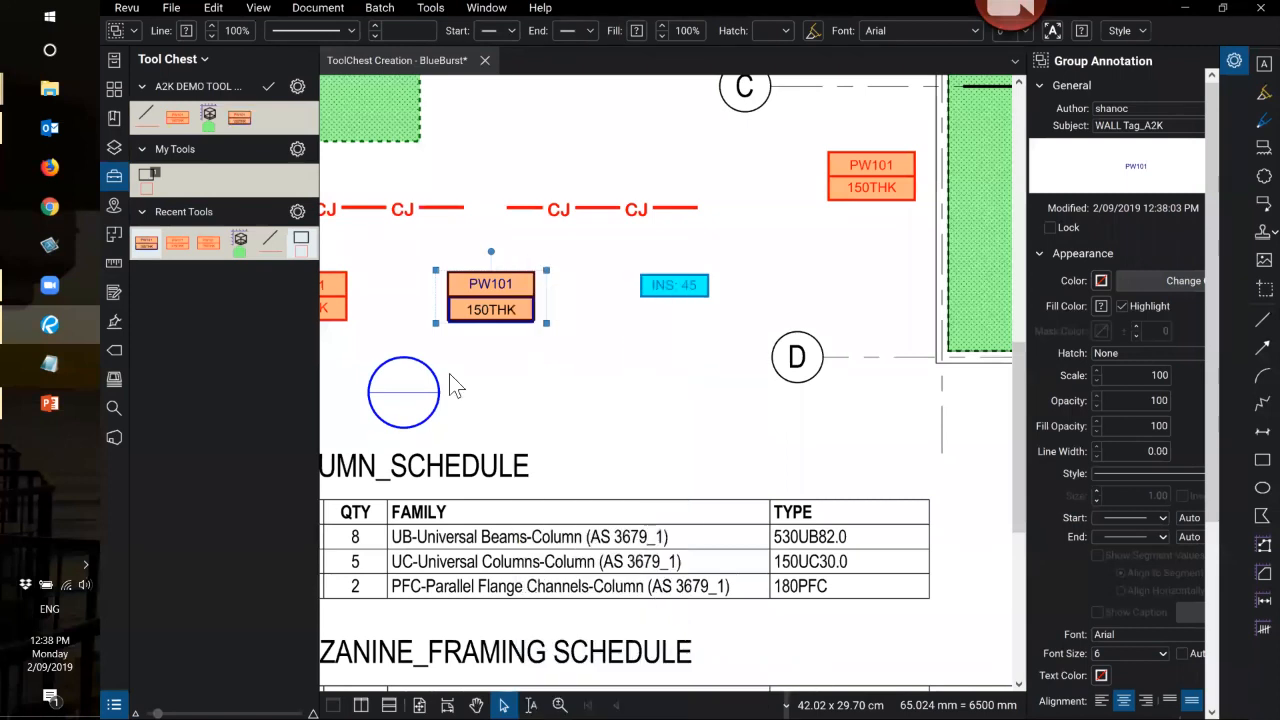
- Place two copies of the new wall tag from the tool set side by side above the CJ line near grid C
{"action": "left_click", "coordinate": [240, 118]}
{"action": "left_click", "coordinate": [556, 170]}
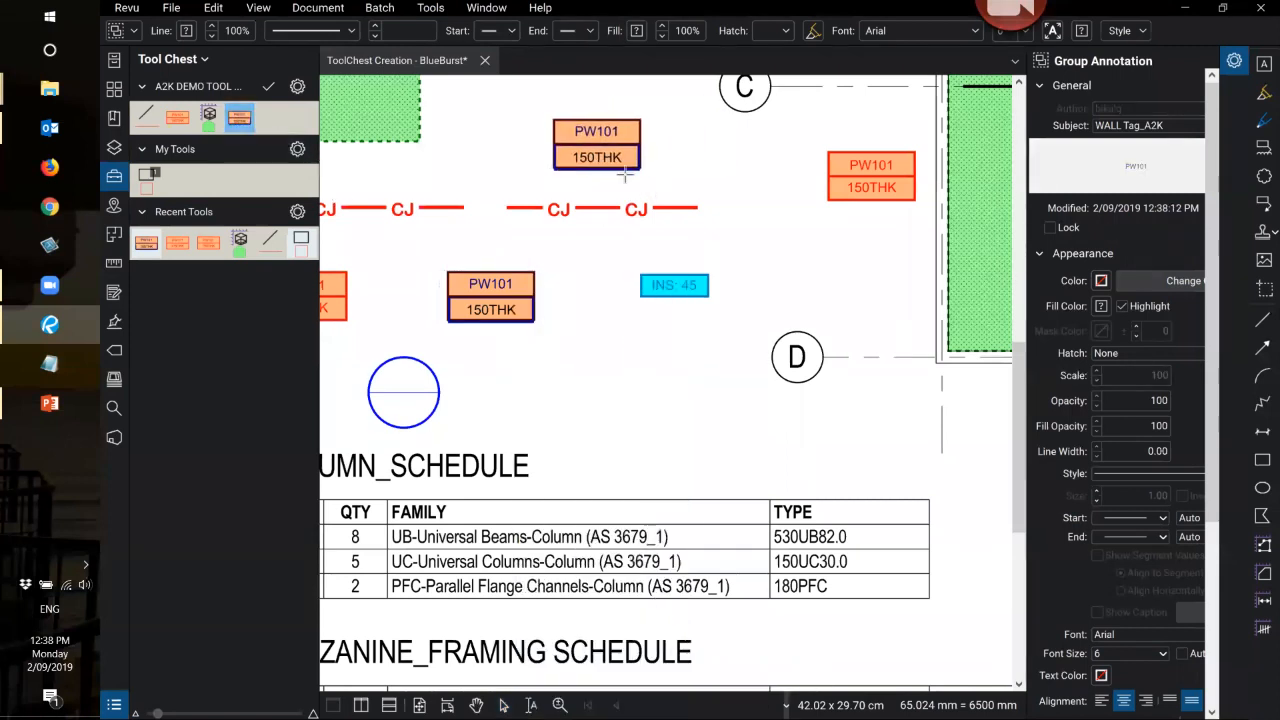
{"action": "left_click", "coordinate": [661, 172]}
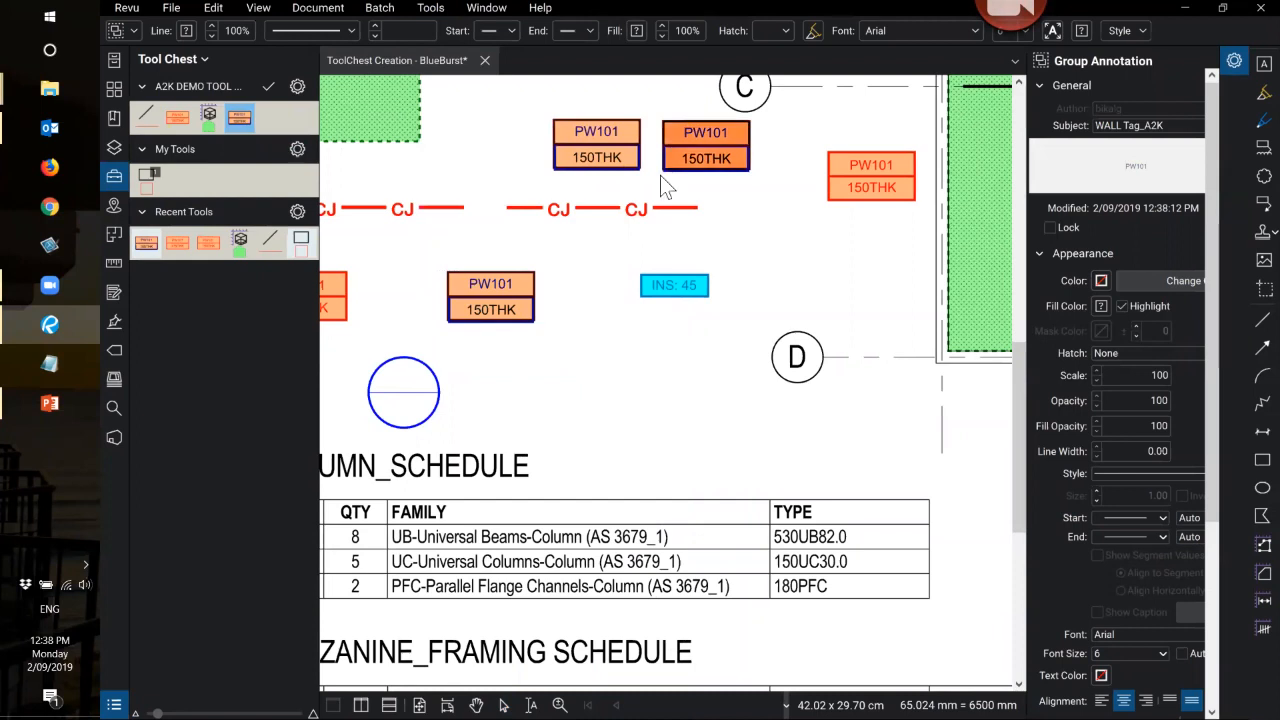
- Examine the two new wall tag copies above the CJ line, checking their WALL Tag_A2K entries in the Markups List
{"action": "key", "text": "Escape"}
{"action": "left_click", "coordinate": [705, 160]}
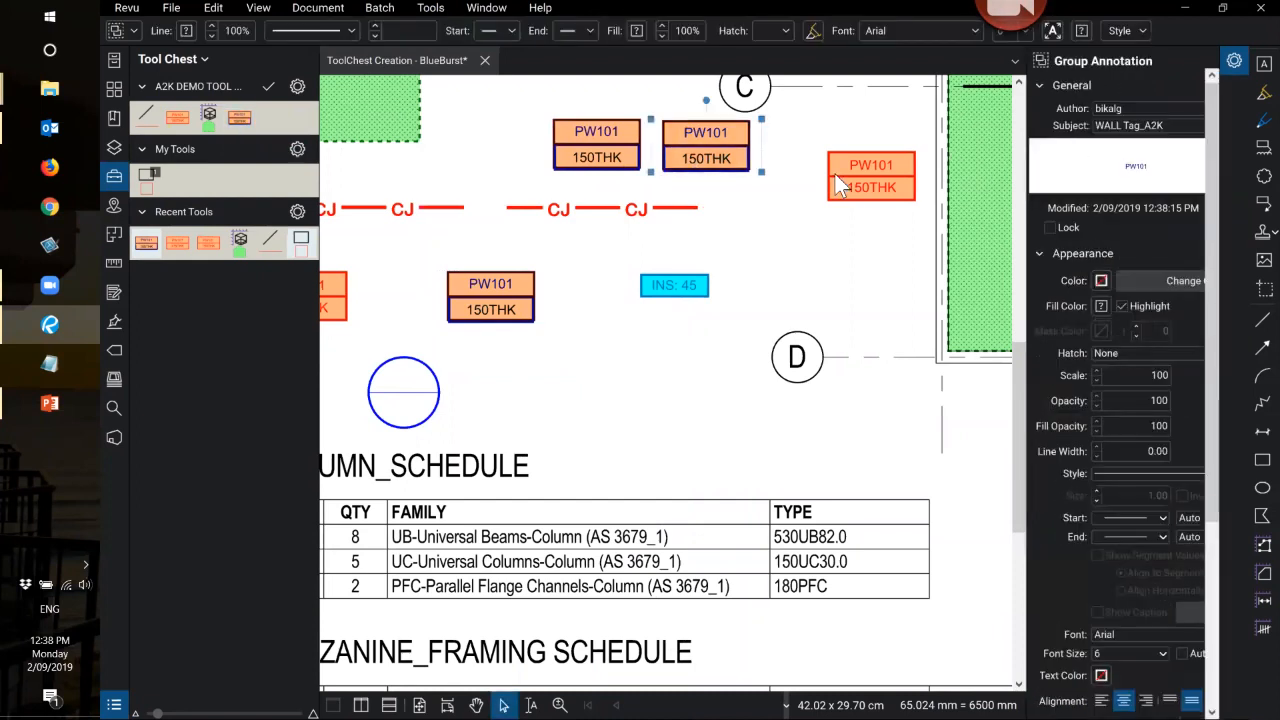
{"action": "key", "text": "Escape"}
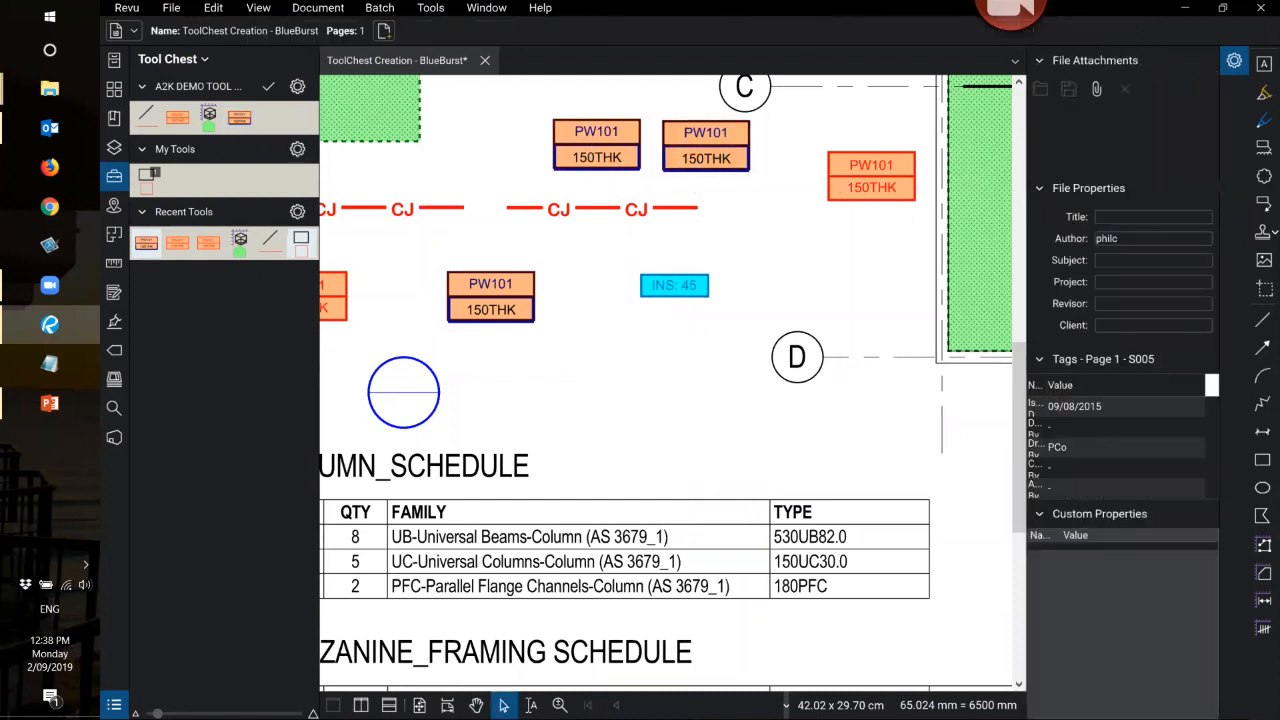
{"action": "key", "text": "alt+l"}
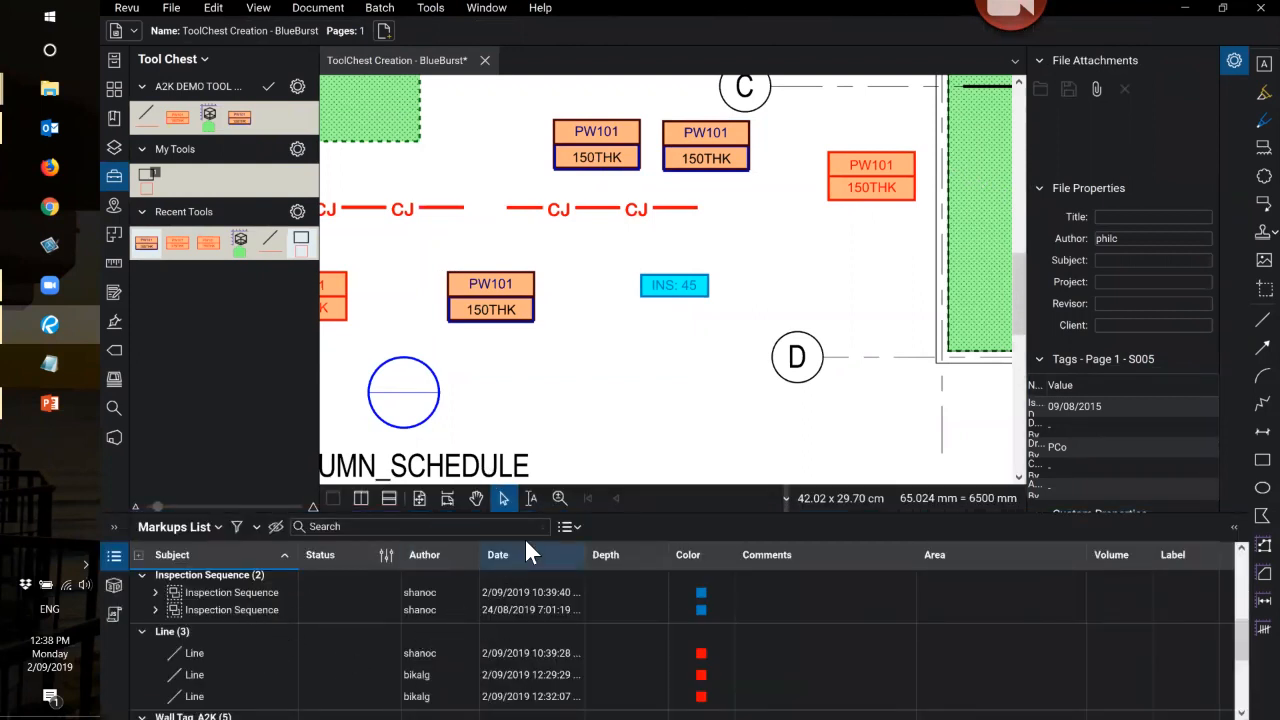
{"action": "scroll", "coordinate": [350, 664], "scroll_direction": "down", "scroll_amount": 3}
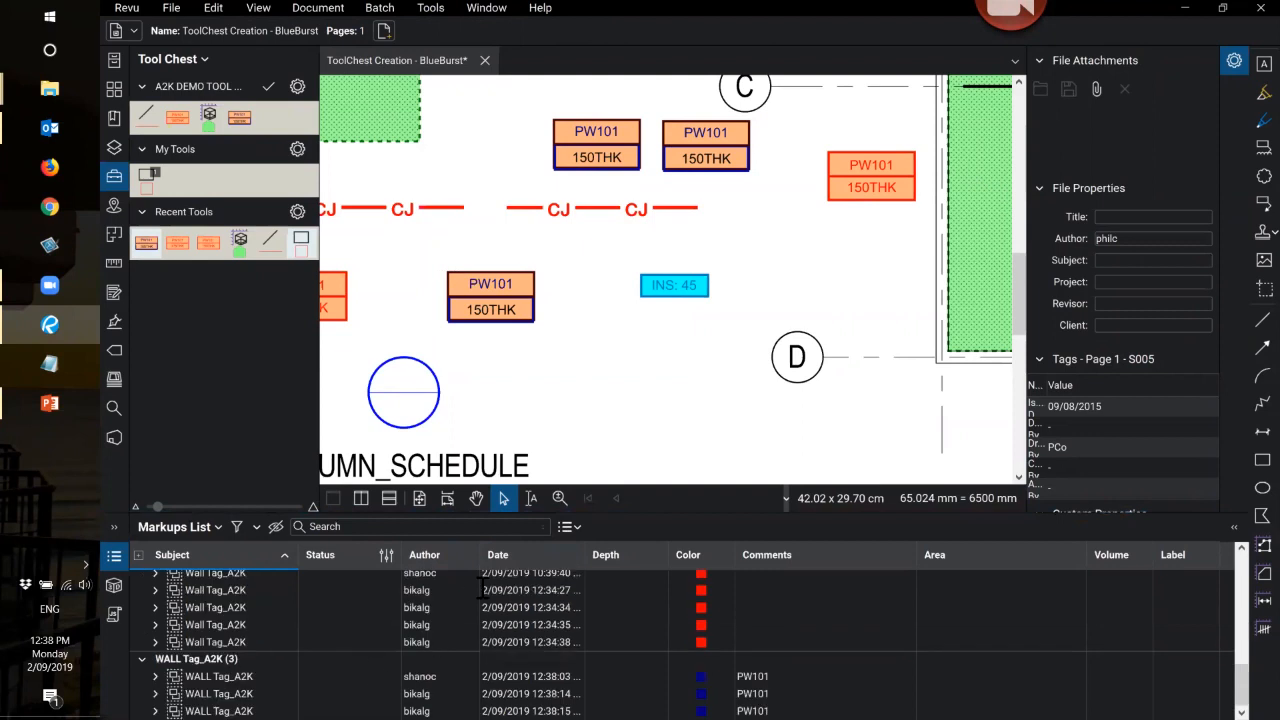
{"action": "left_click", "coordinate": [621, 166]}
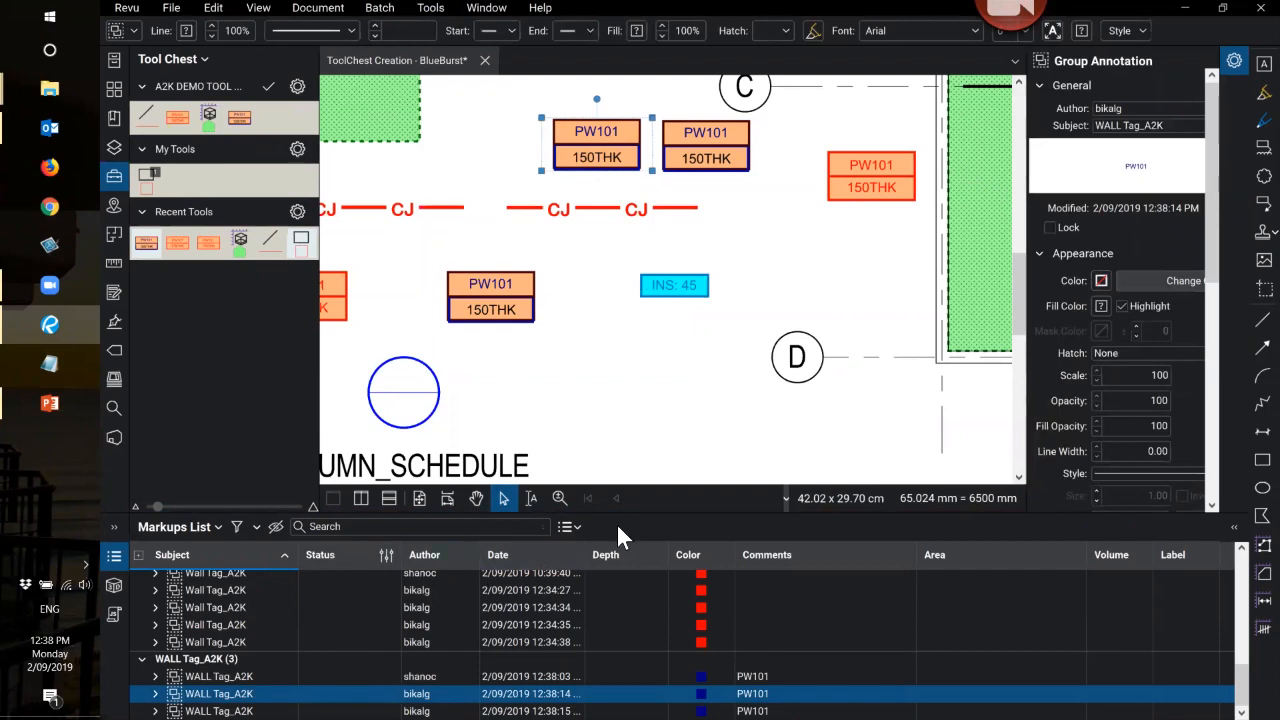
{"action": "left_click", "coordinate": [700, 149]}
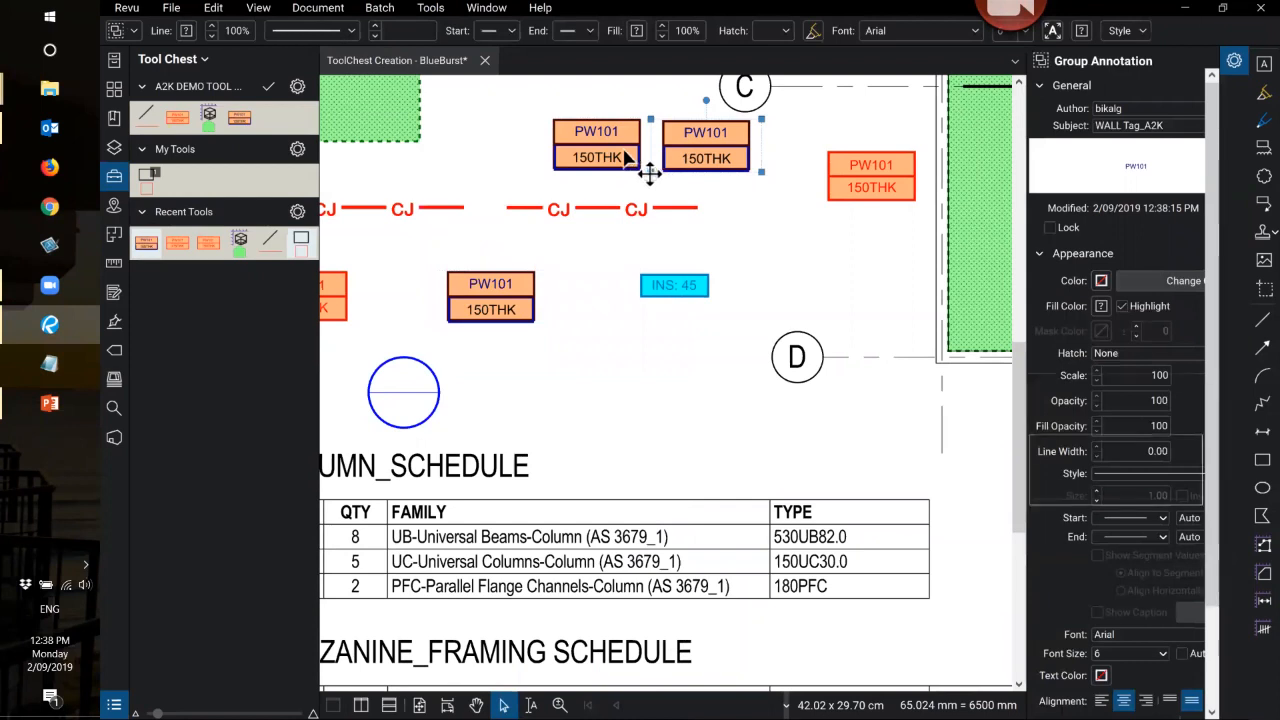
- Undo the placement of the two wall tag copies above the CJ line
{"action": "key", "text": "ctrl+z"}
{"action": "key", "text": "ctrl+z"}
{"action": "scroll", "coordinate": [562, 262], "scroll_direction": "down", "scroll_amount": 6}
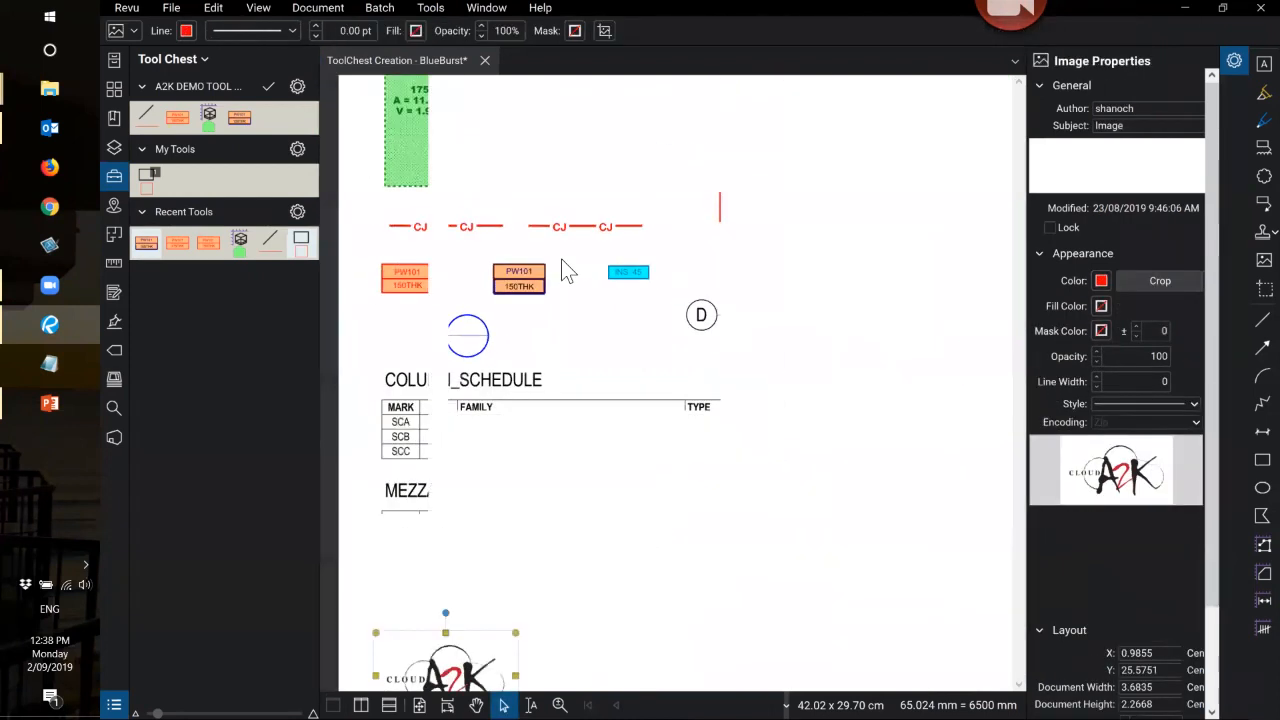
- Examine the blue inspection tag among the sample markups above the column schedule
{"action": "scroll", "coordinate": [787, 167], "scroll_direction": "up", "scroll_amount": 3}
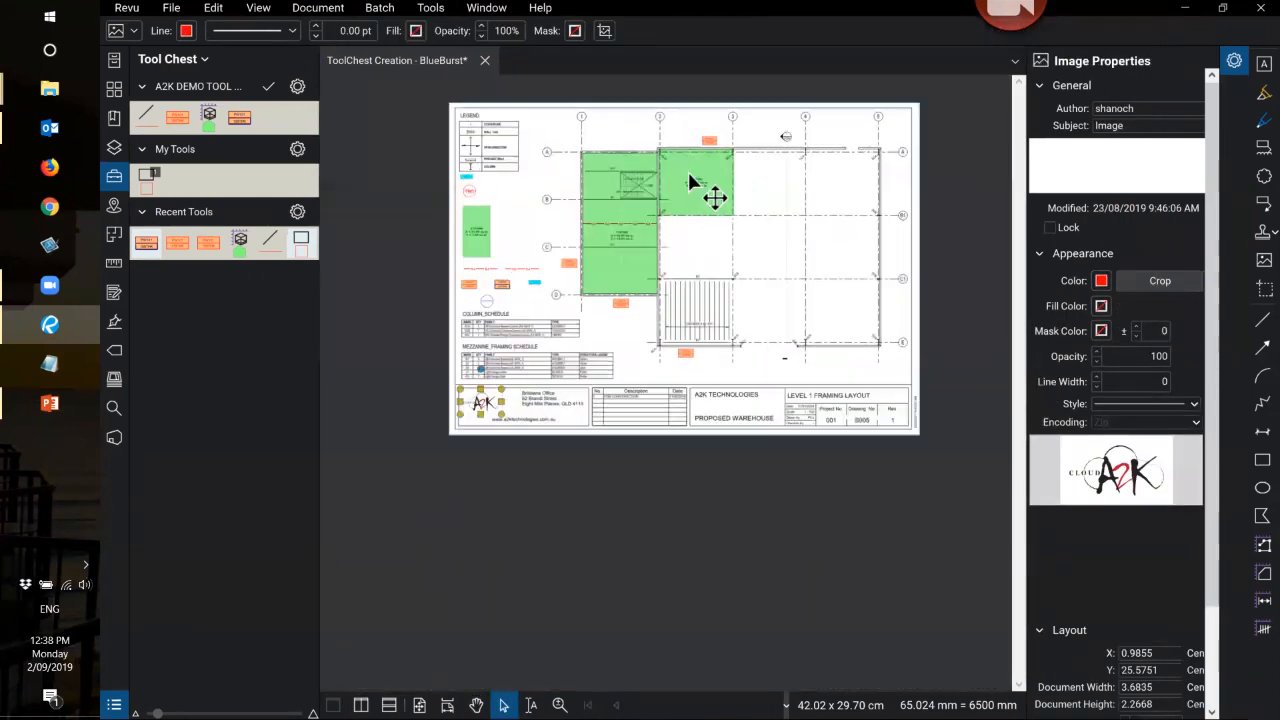
{"action": "scroll", "coordinate": [403, 316], "scroll_direction": "up", "scroll_amount": 3}
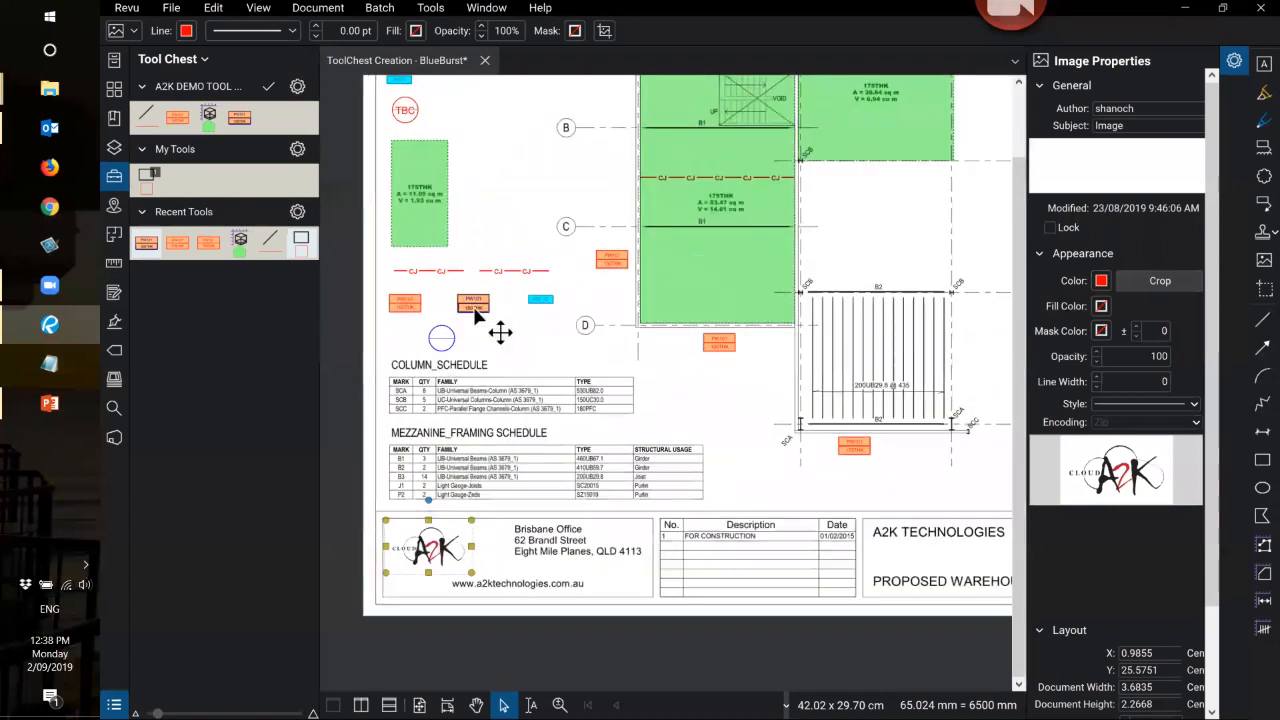
{"action": "left_click", "coordinate": [541, 300]}
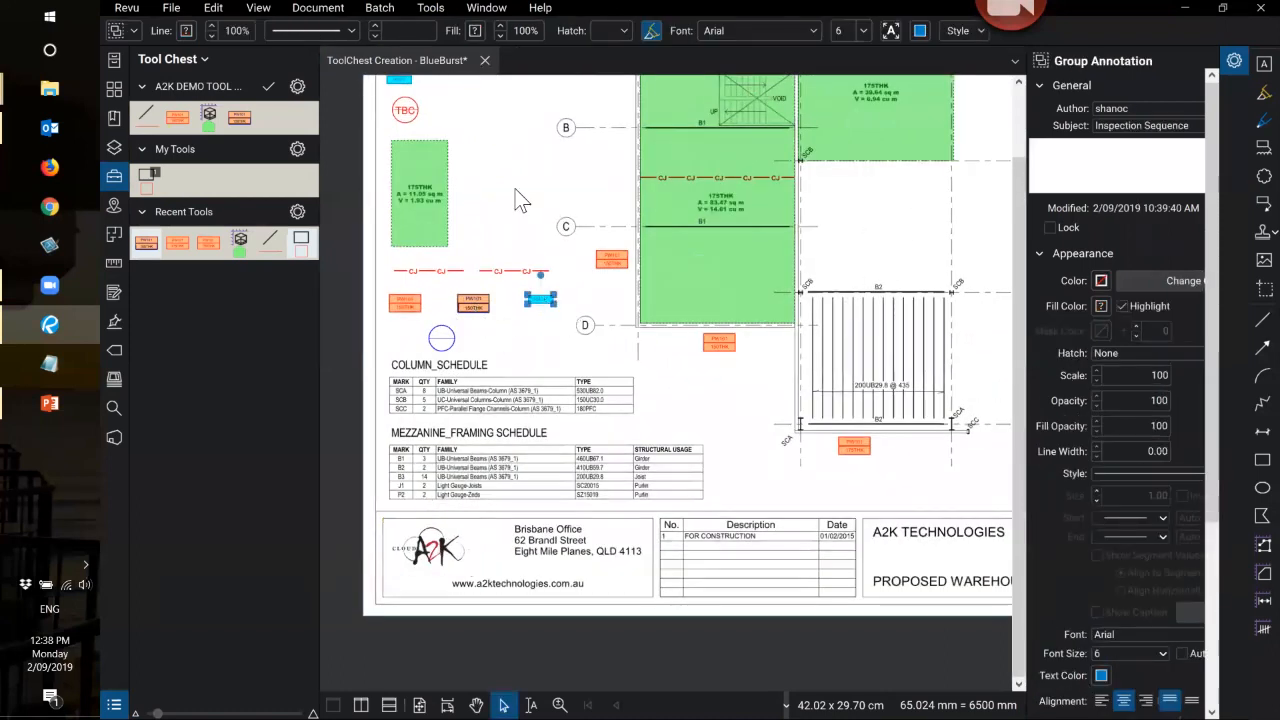
{"action": "left_click", "coordinate": [505, 226]}
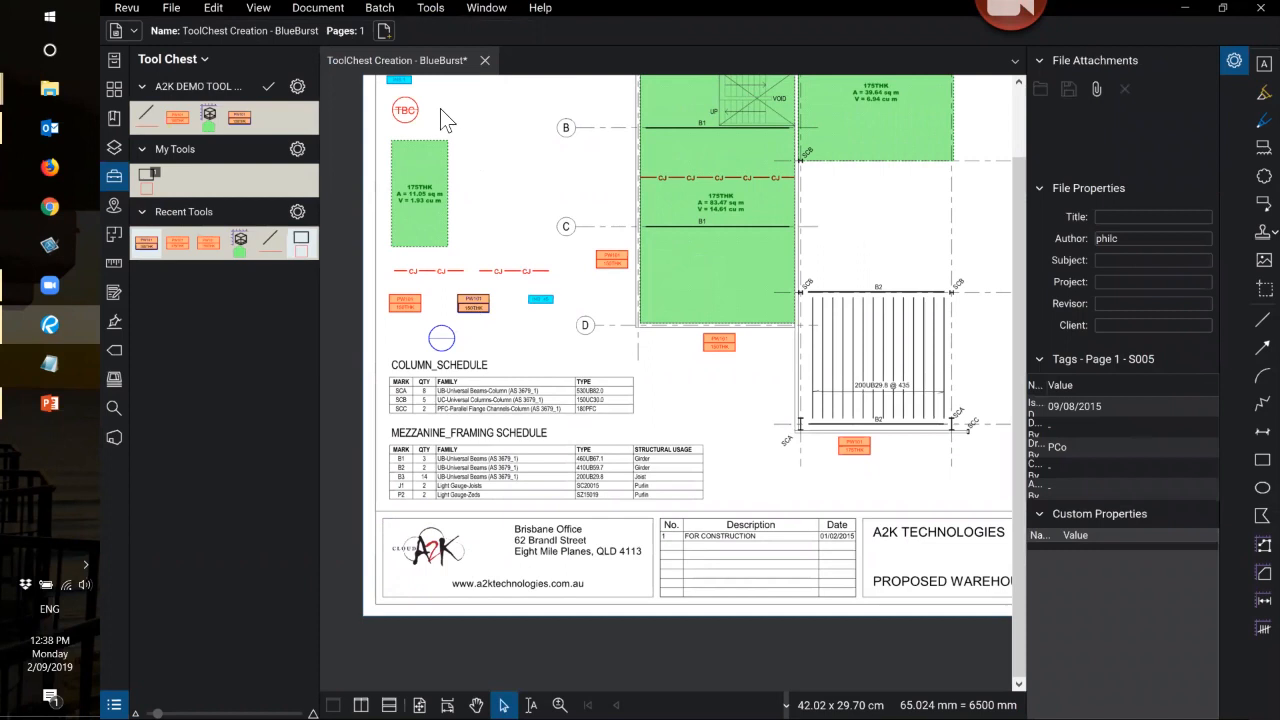
{"action": "scroll", "coordinate": [440, 107], "scroll_direction": "up", "scroll_amount": 2}
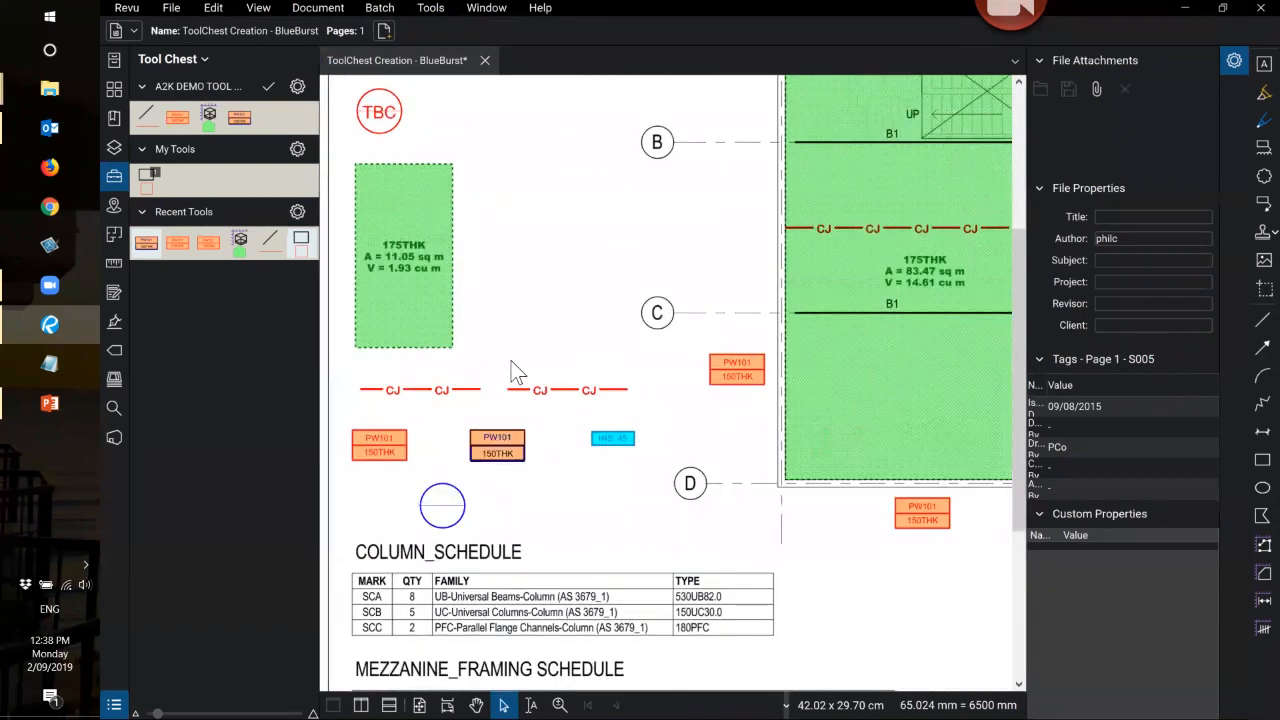
{"action": "scroll", "coordinate": [477, 362], "scroll_direction": "down", "scroll_amount": 2}
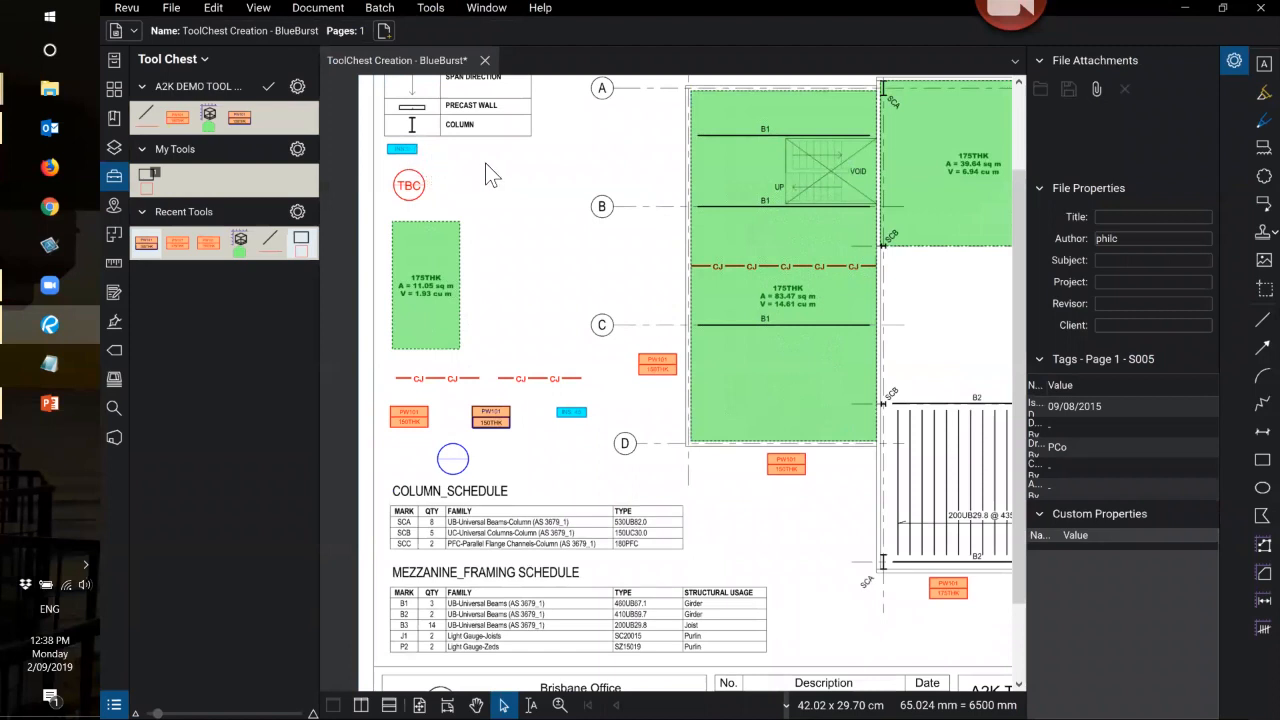
- Add a text box about 1.47 by 0.71 cm reading "SEQ" in the blank area beside the TBC circle
{"action": "left_click", "coordinate": [440, 9]}
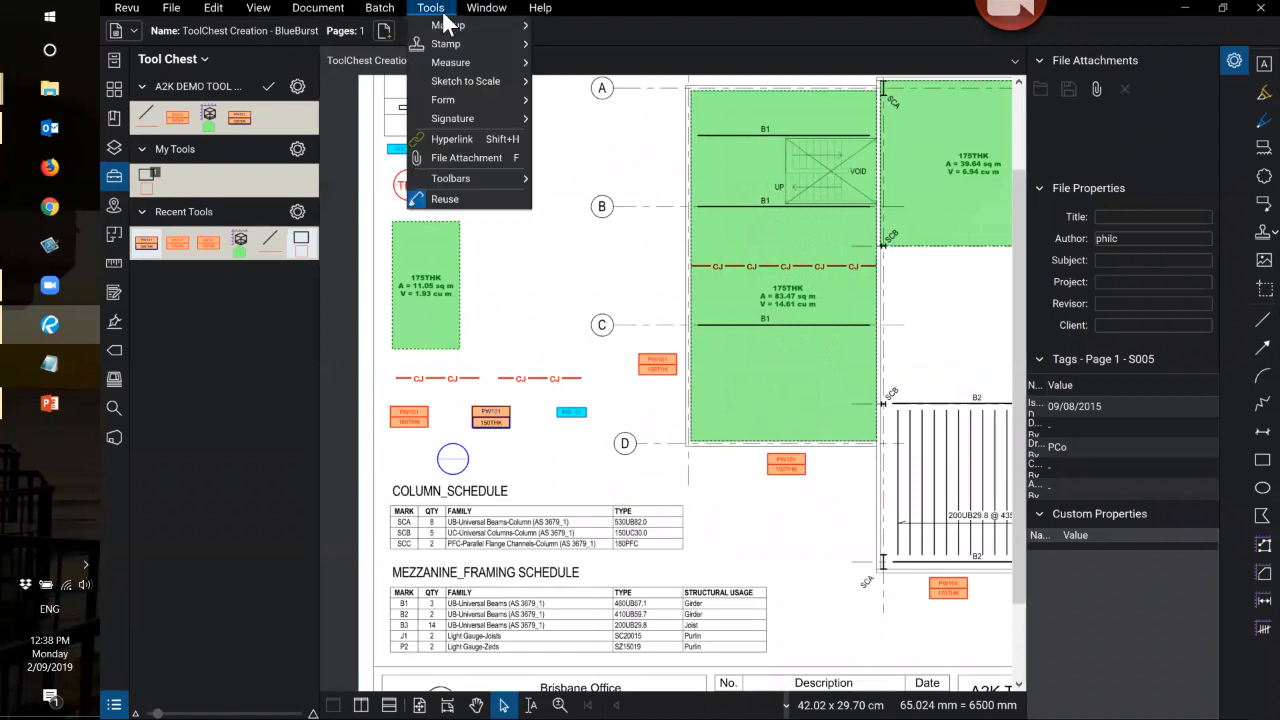
{"action": "mouse_move", "coordinate": [448, 25]}
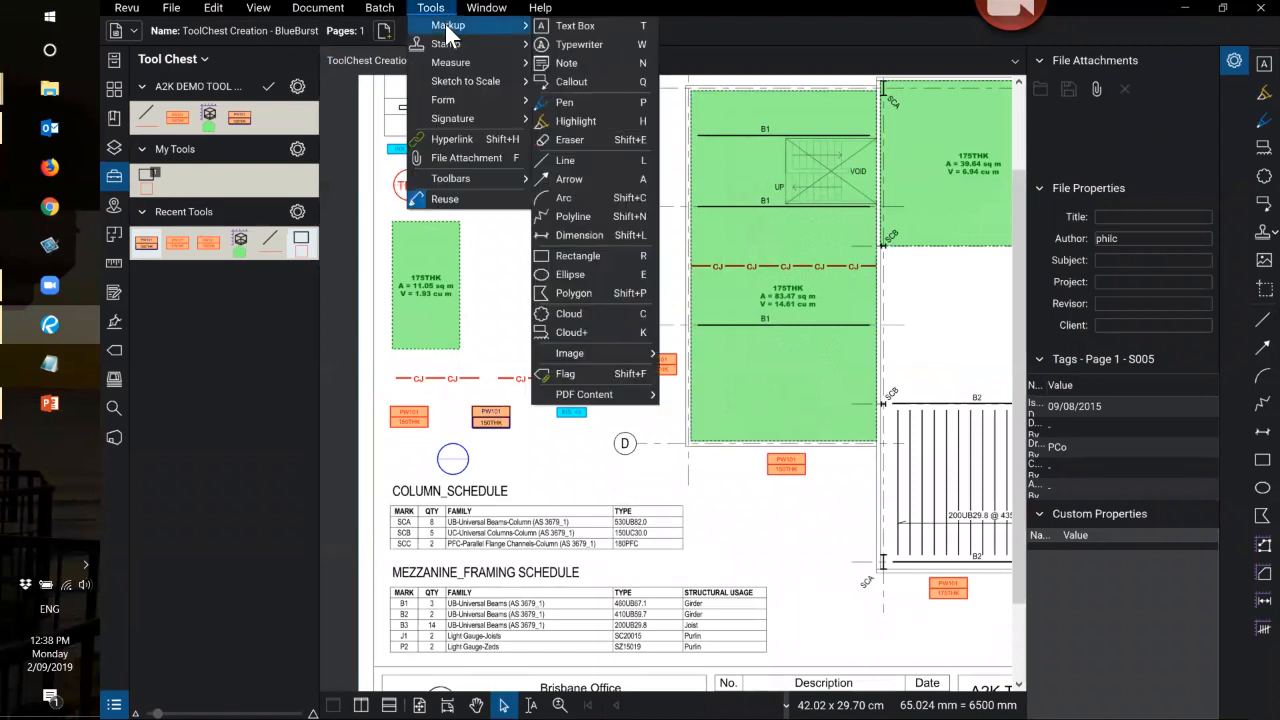
{"action": "left_click", "coordinate": [602, 26]}
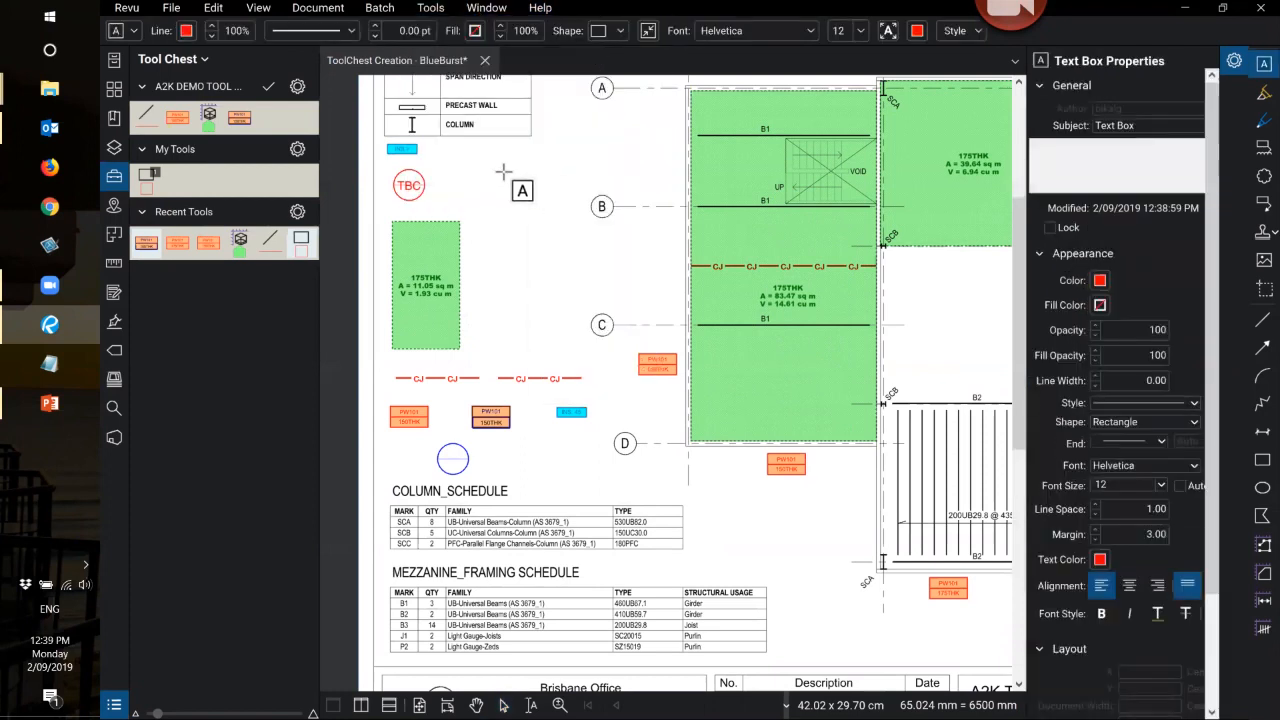
{"action": "scroll", "coordinate": [502, 172], "scroll_direction": "up", "scroll_amount": 2}
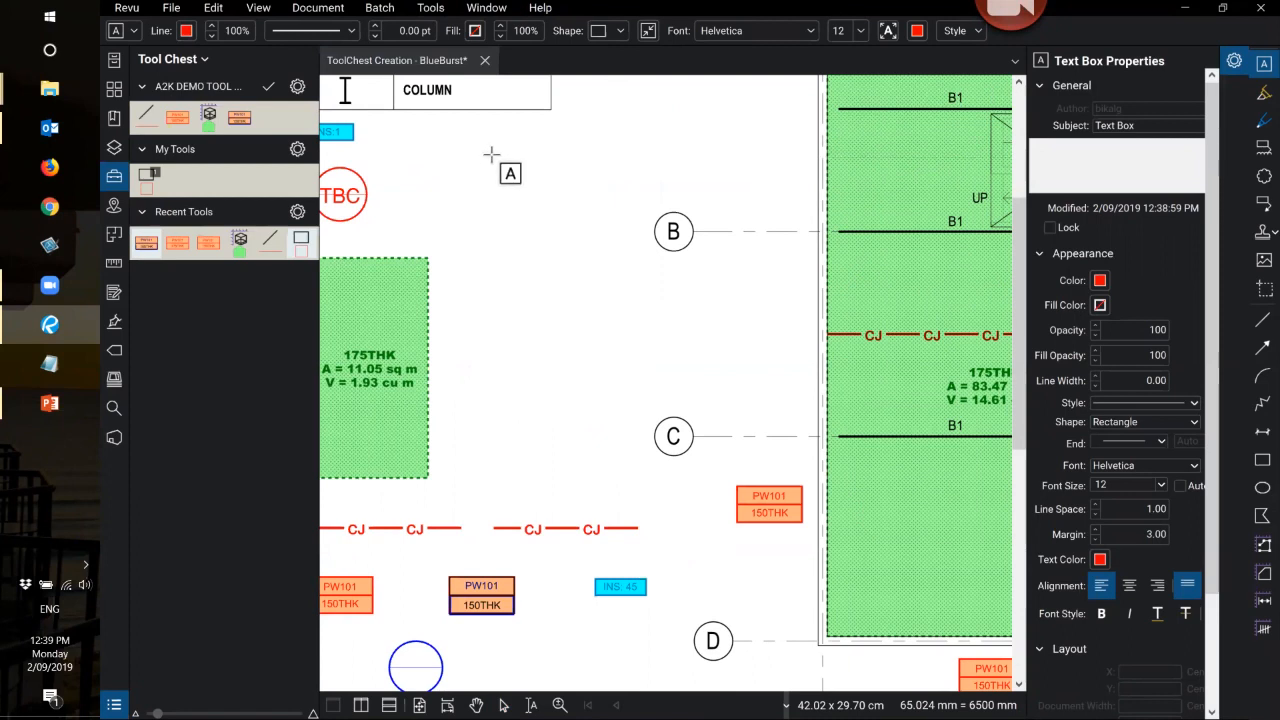
{"action": "left_click_drag", "start_coordinate": [488, 147], "coordinate": [560, 168]}
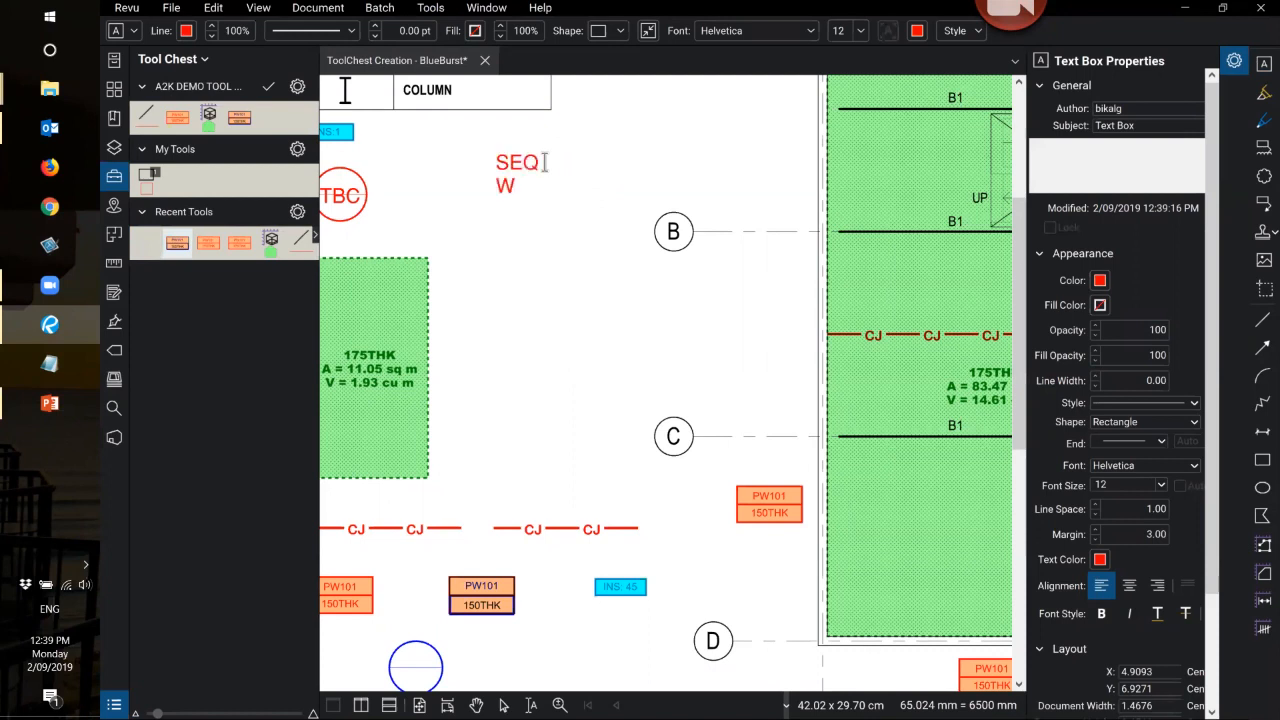
{"action": "left_click_drag", "start_coordinate": [517, 205], "coordinate": [528, 175]}
{"action": "left_click", "coordinate": [551, 187]}
{"action": "left_click", "coordinate": [551, 187]}
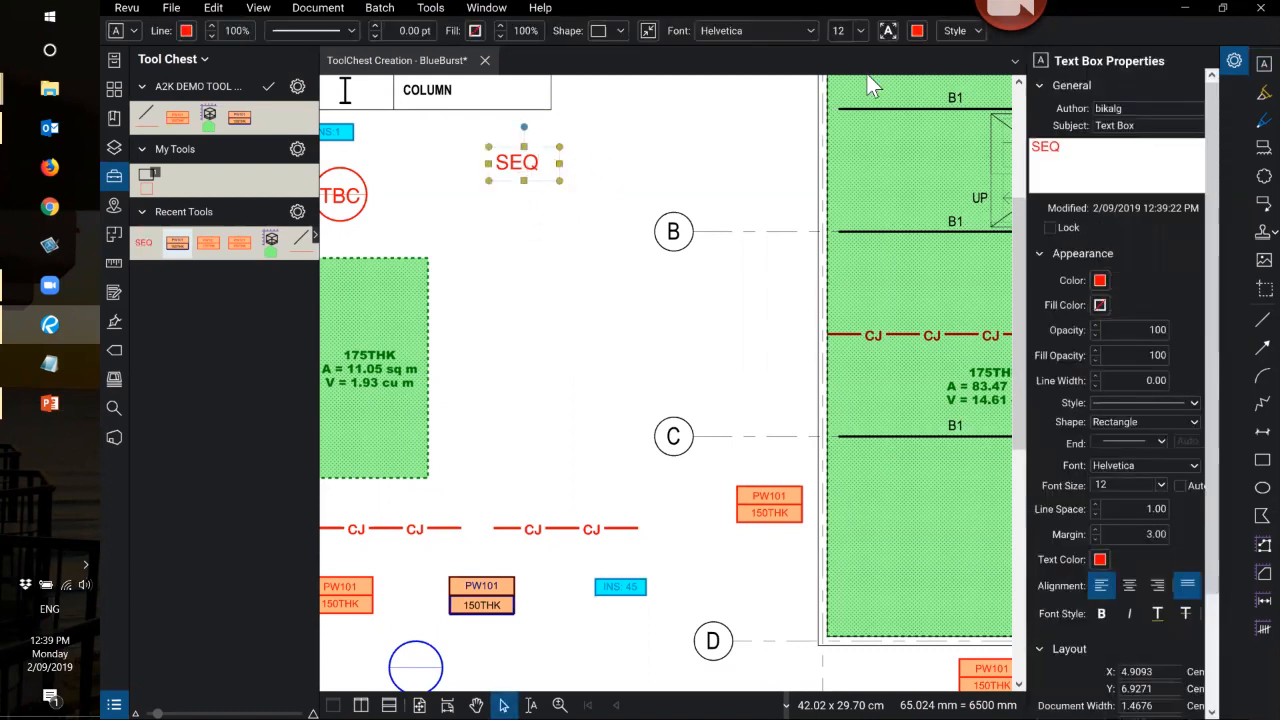
- Turn on automatic font sizing for the SEQ text box and align its text to the horizontal centre and vertical middle
{"action": "left_click", "coordinate": [889, 30]}
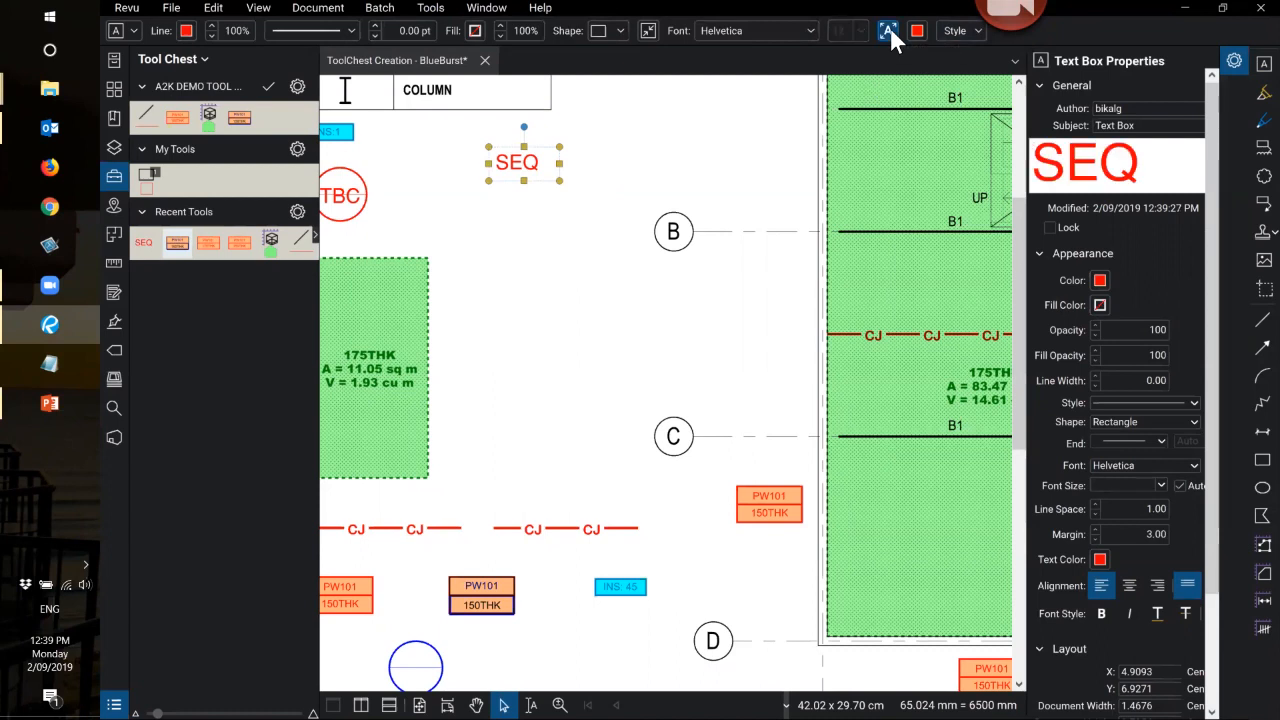
{"action": "left_click", "coordinate": [978, 31]}
{"action": "left_click", "coordinate": [1137, 60]}
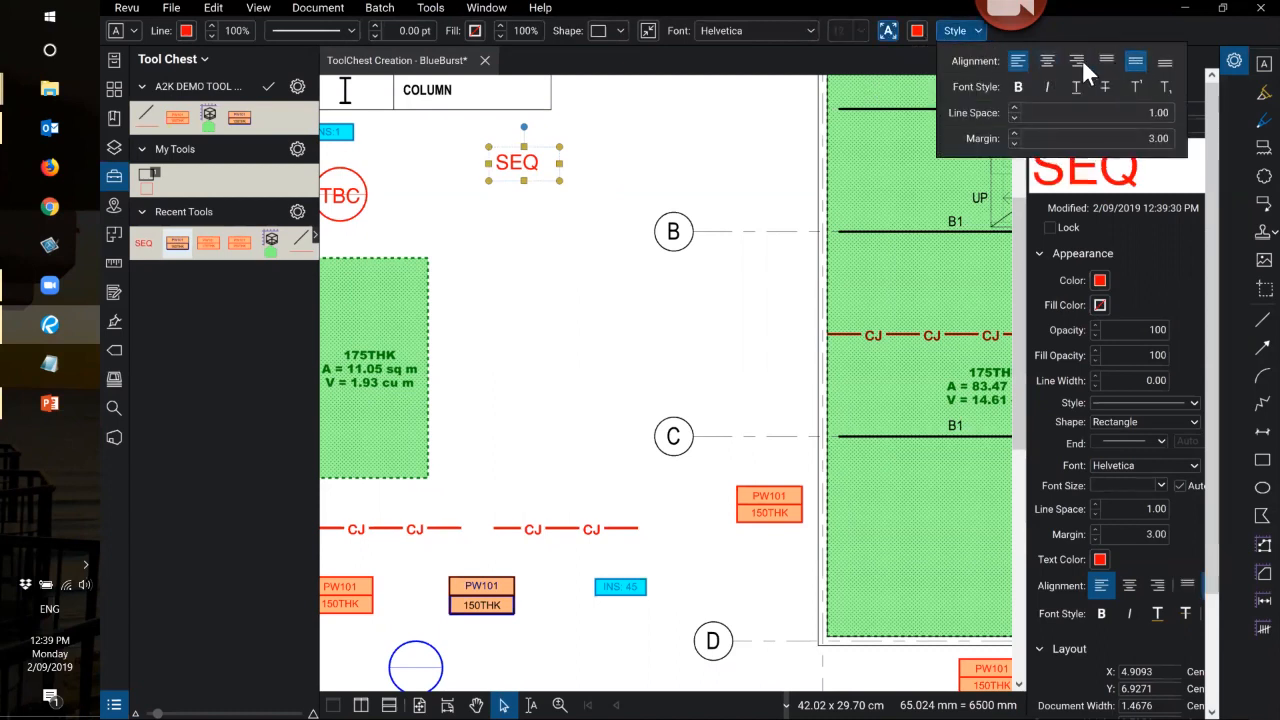
{"action": "left_click", "coordinate": [1049, 60]}
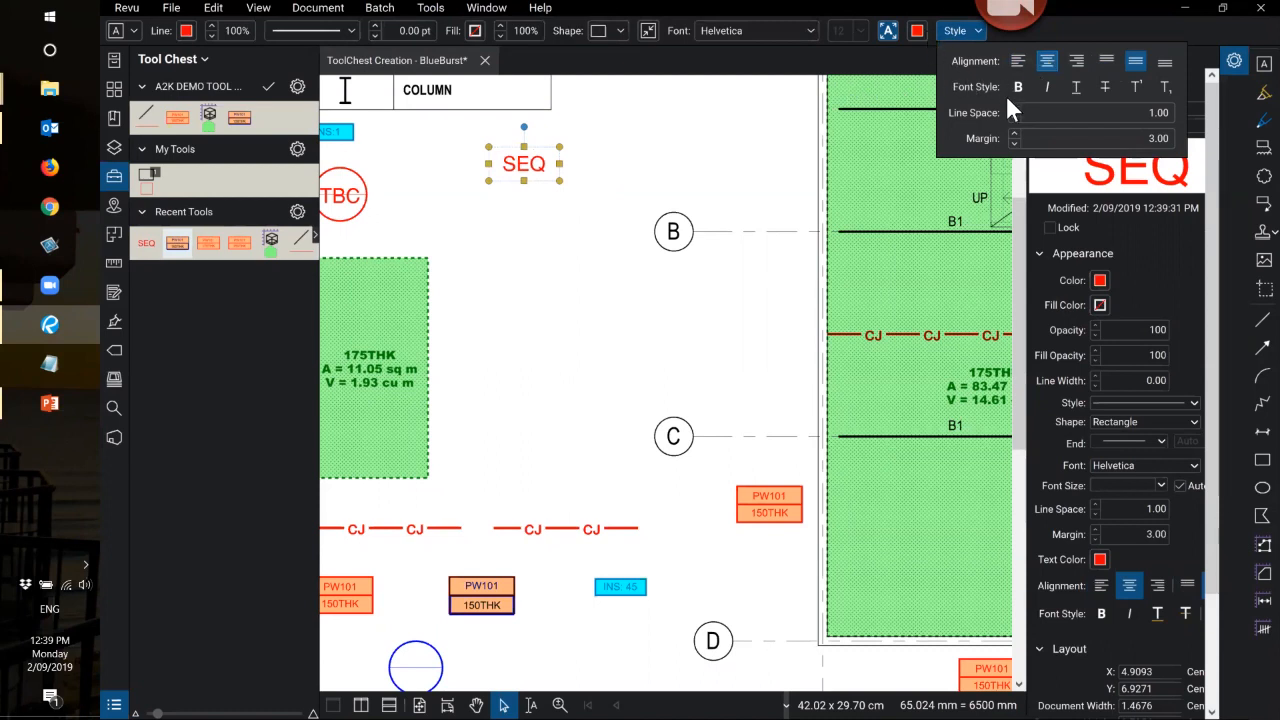
- Set the SEQ text box's line width to 1.00 pt
{"action": "left_click", "coordinate": [1212, 225]}
{"action": "left_click_drag", "start_coordinate": [1216, 185], "coordinate": [1224, 300]}
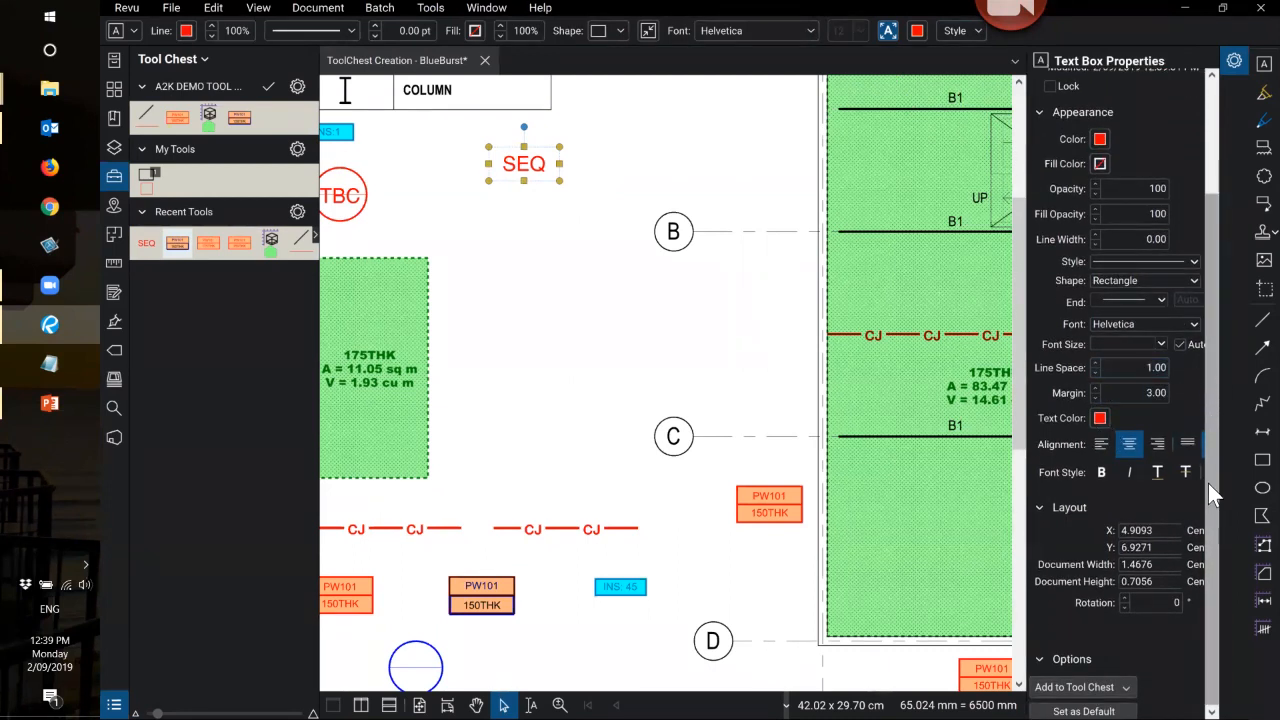
{"action": "scroll", "coordinate": [1212, 308], "scroll_direction": "up", "scroll_amount": 1}
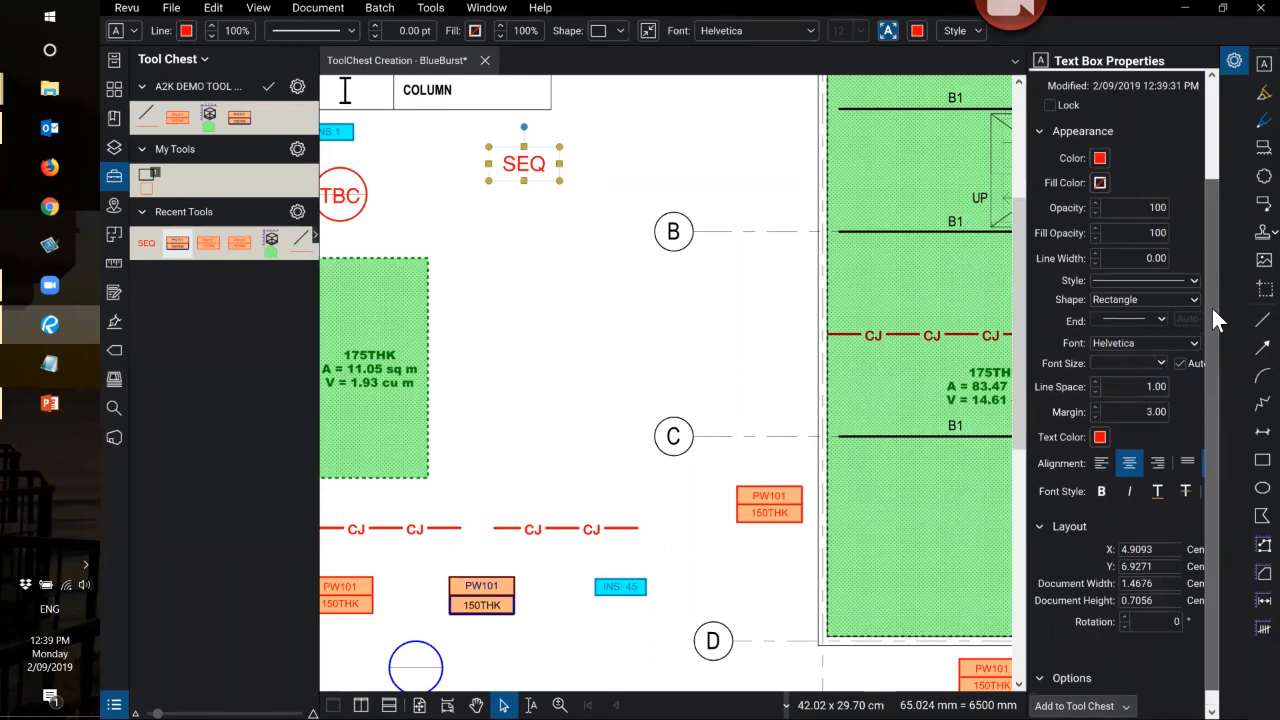
{"action": "left_click", "coordinate": [1143, 276]}
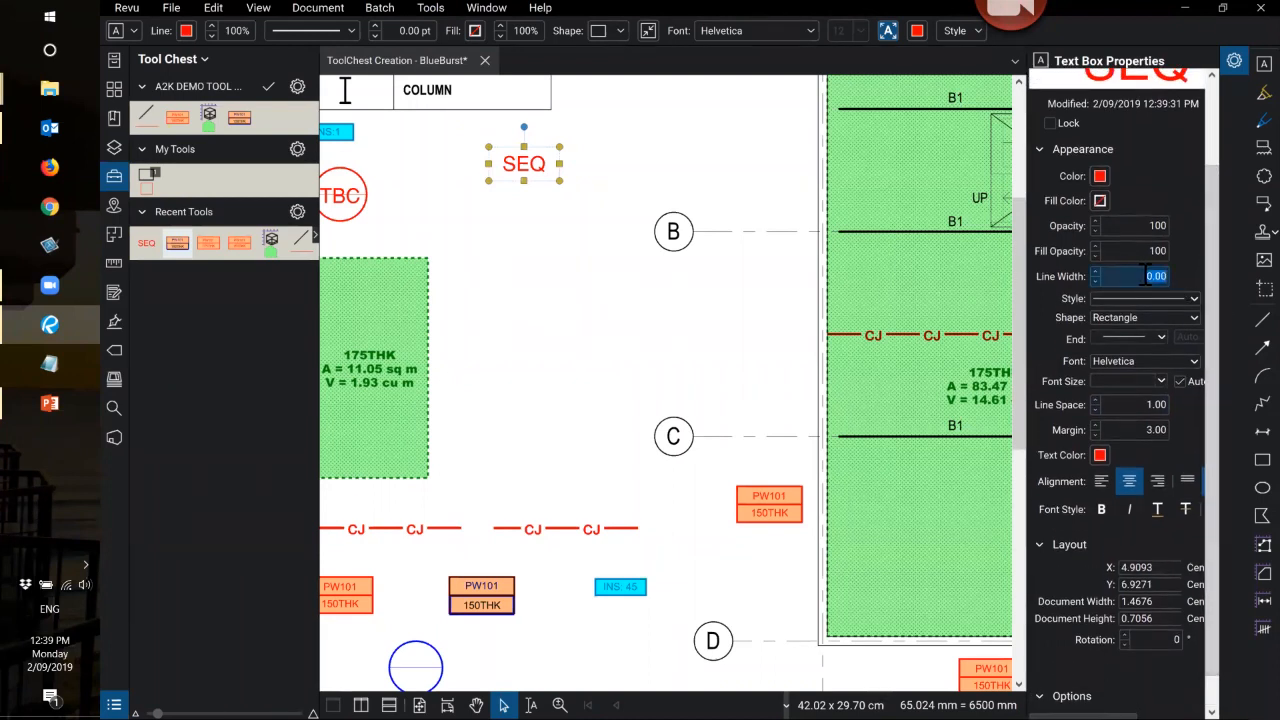
{"action": "type", "text": "1"}
{"action": "key", "text": "Return"}
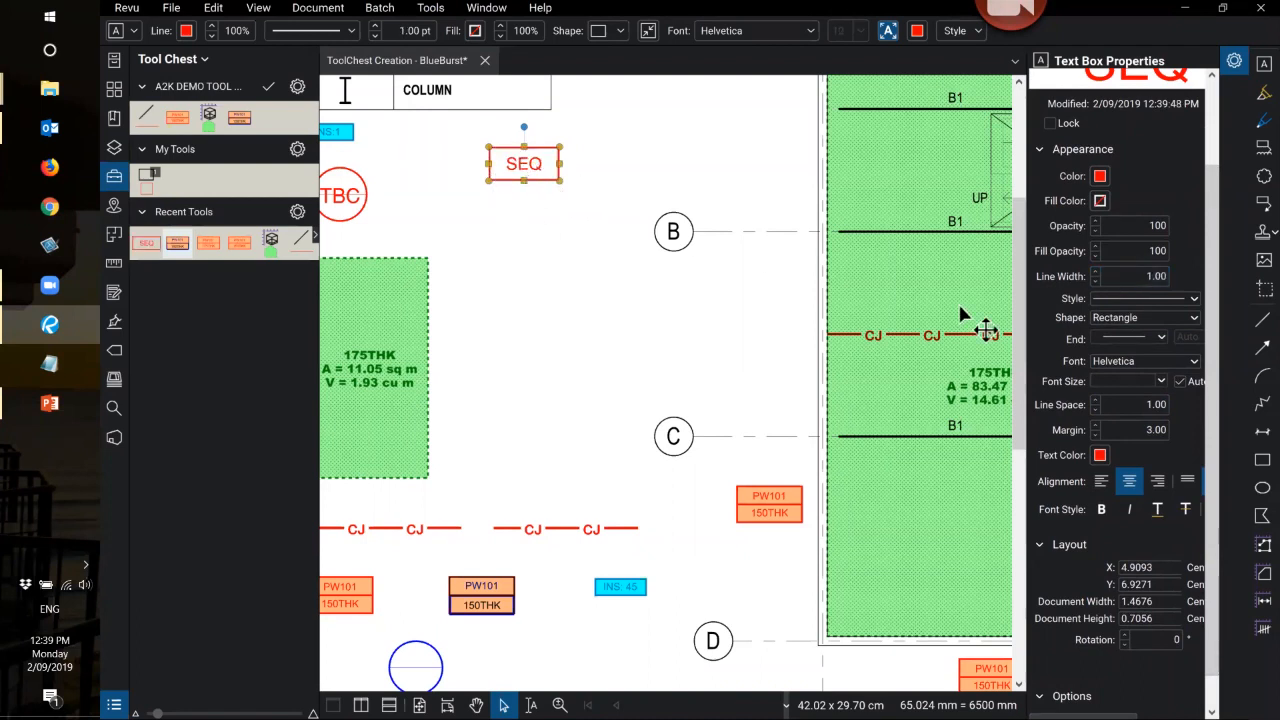
- Give the SEQ text box a light cyan fill and widen it to about 1.60 cm
{"action": "left_click", "coordinate": [1099, 199]}
{"action": "left_click", "coordinate": [1140, 221]}
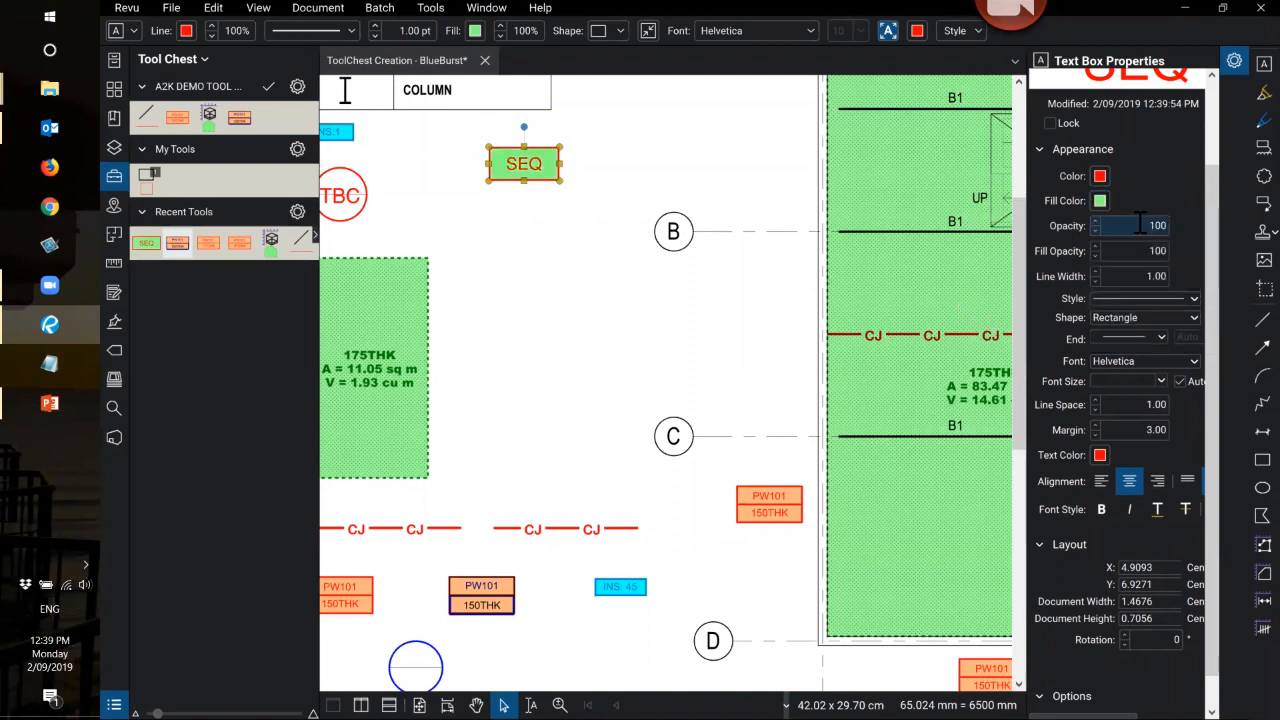
{"action": "left_click", "coordinate": [1102, 201]}
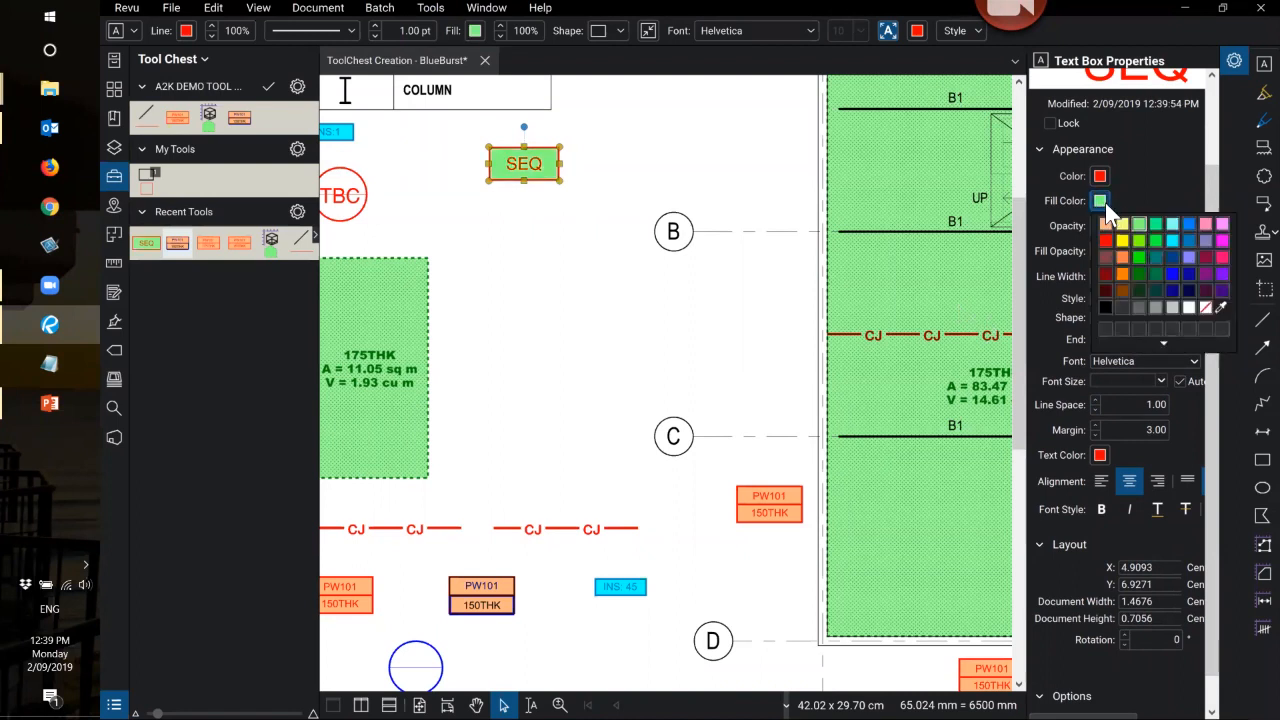
{"action": "left_click", "coordinate": [1170, 222]}
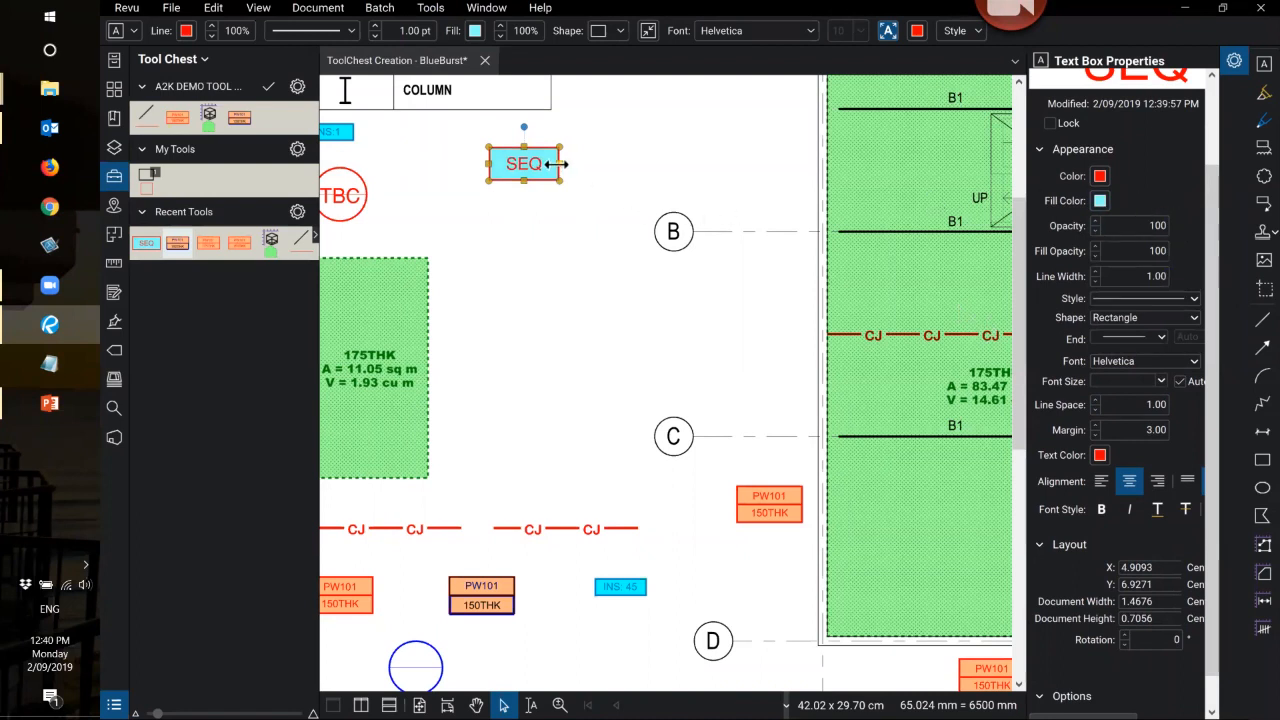
{"action": "left_click_drag", "start_coordinate": [566, 162], "coordinate": [575, 164]}
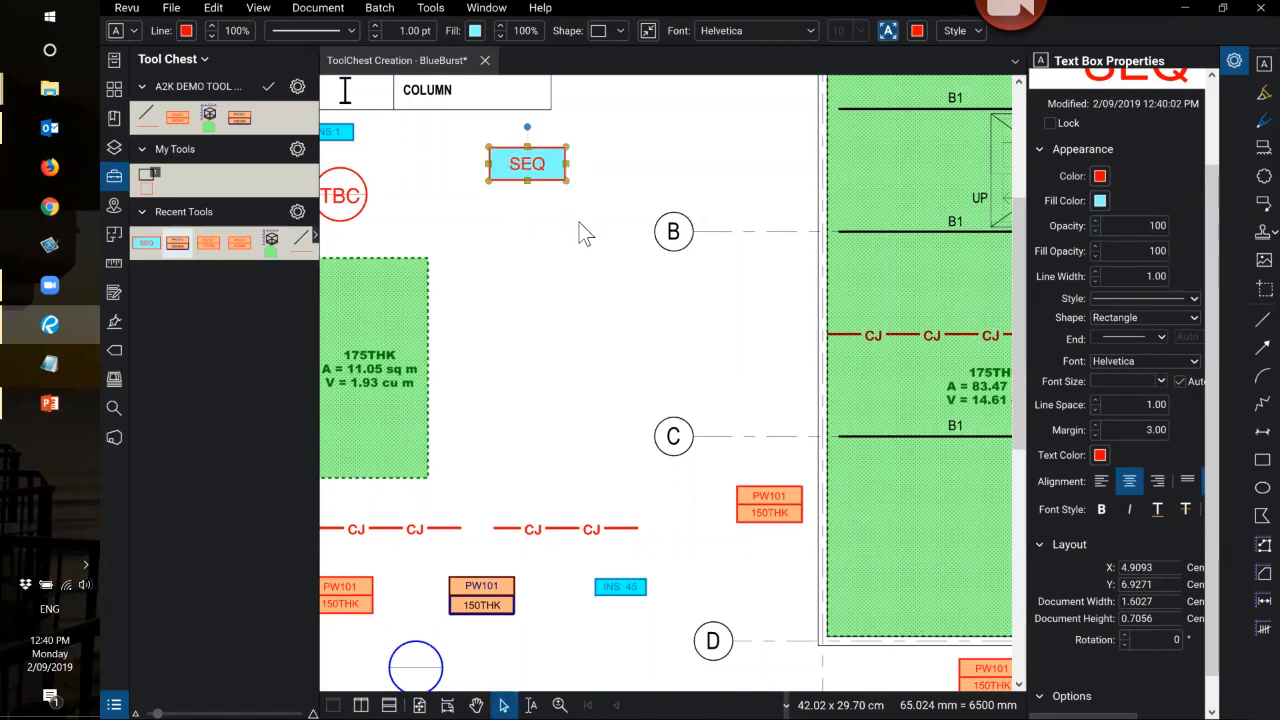
- Copy the subject "Inspection Sequence" from the INS:1 tag and paste it as the subject of the SEQ text box
{"action": "left_click", "coordinate": [481, 223]}
{"action": "left_click", "coordinate": [366, 150]}
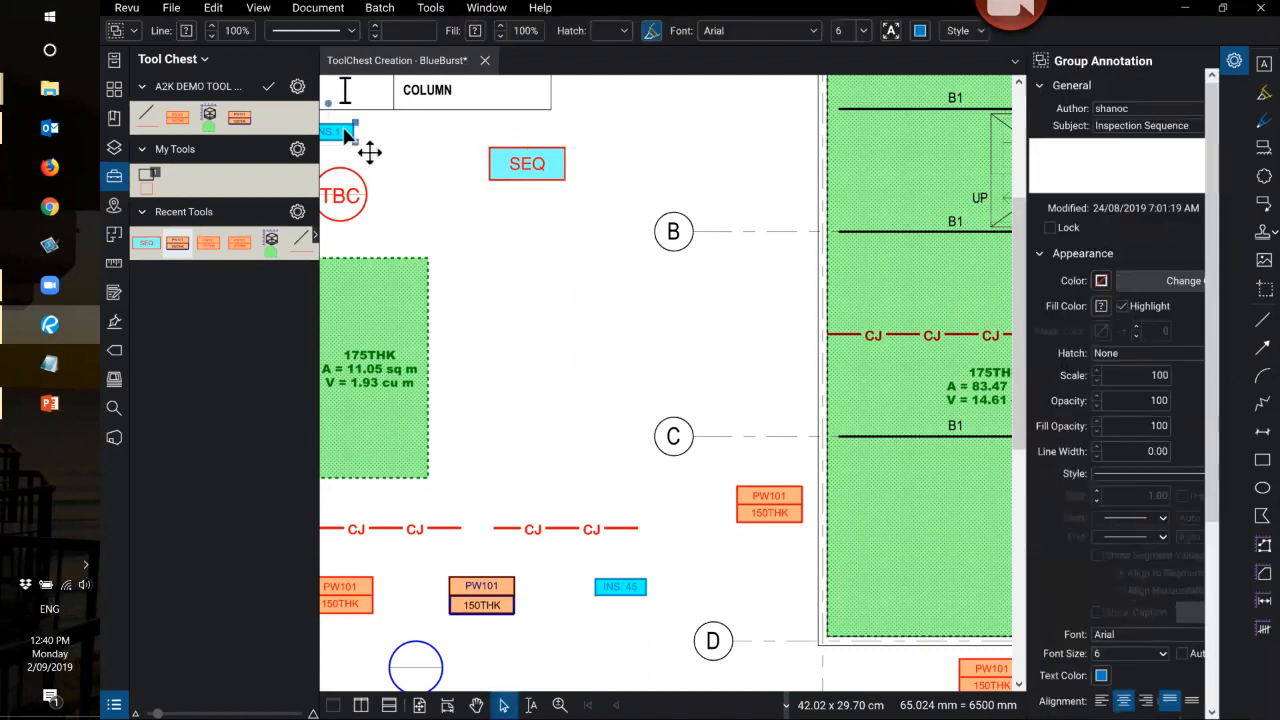
{"action": "left_click", "coordinate": [564, 168]}
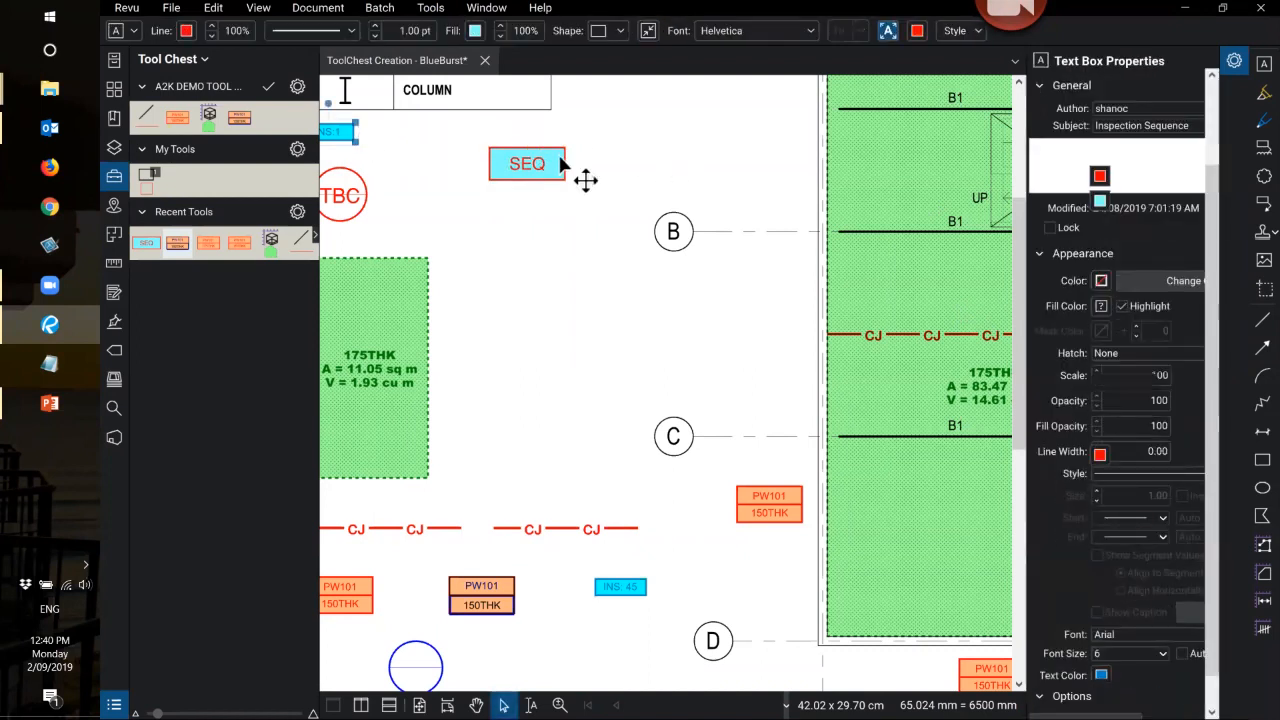
{"action": "left_click", "coordinate": [337, 139]}
{"action": "left_click", "coordinate": [1149, 127]}
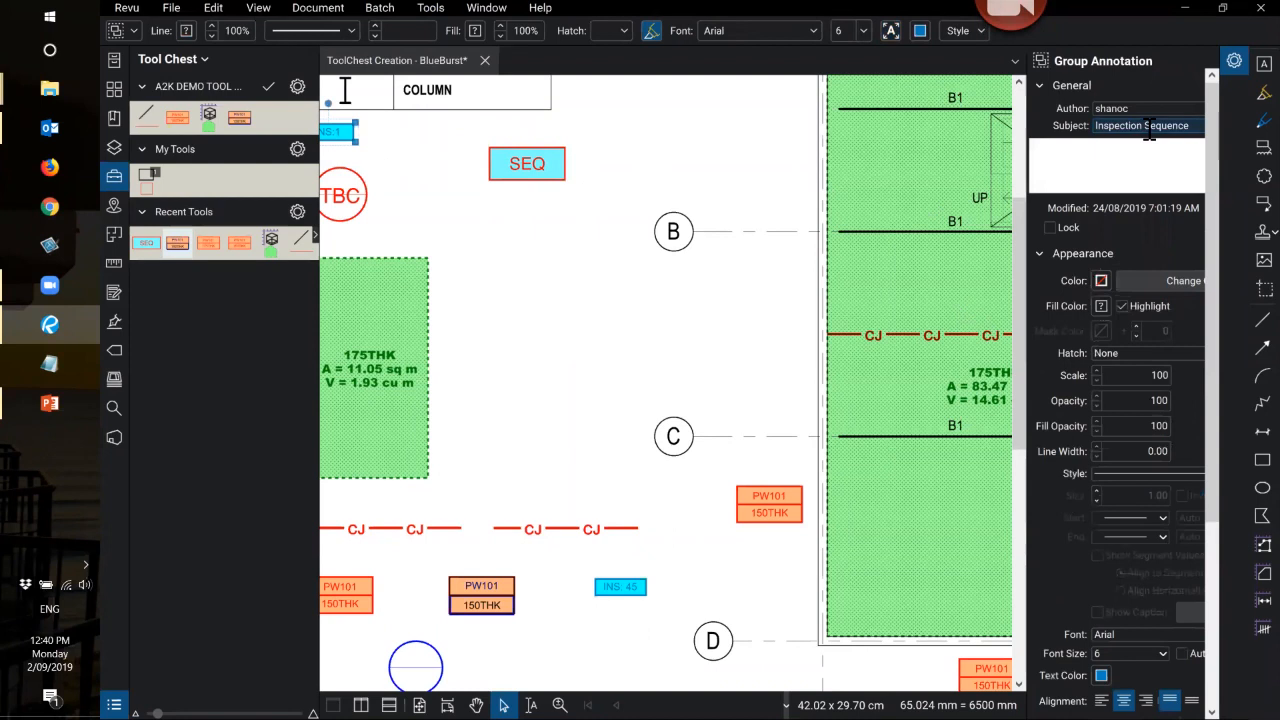
{"action": "left_click_drag", "start_coordinate": [1199, 125], "coordinate": [1083, 137]}
{"action": "key", "text": "ctrl+c"}
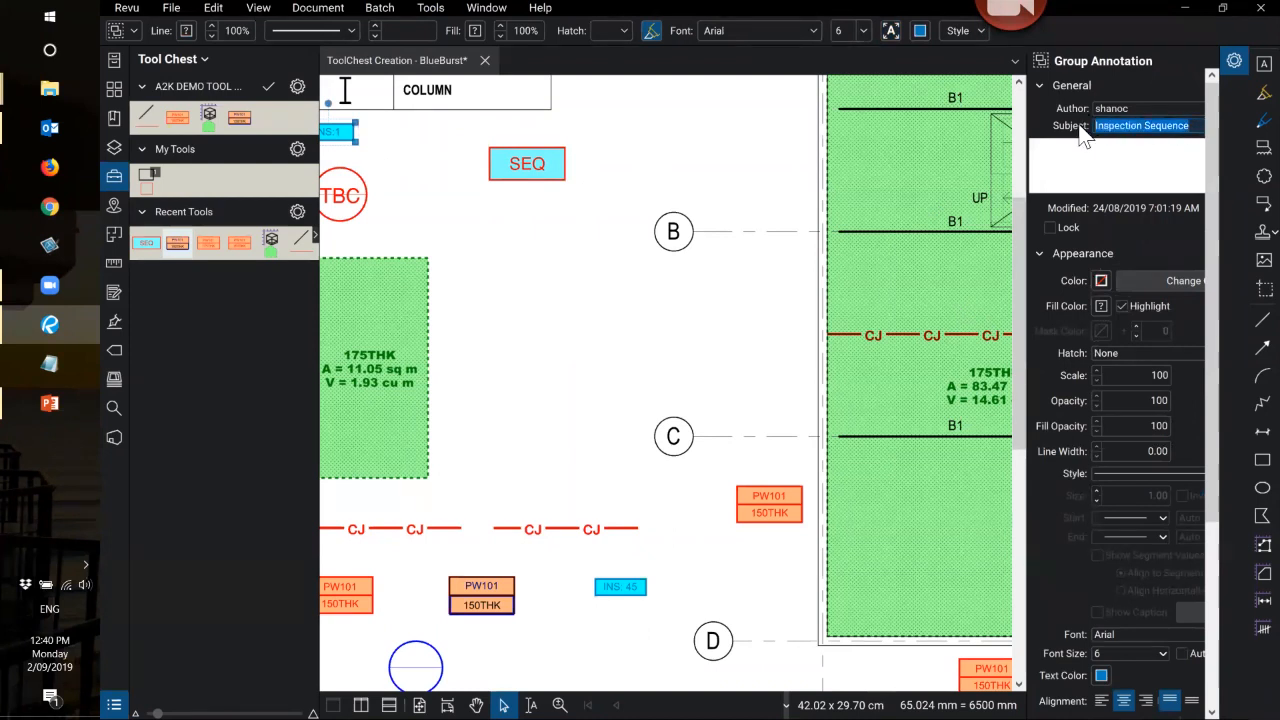
{"action": "left_click", "coordinate": [522, 170]}
{"action": "scroll", "coordinate": [1110, 195], "scroll_direction": "up", "scroll_amount": 3}
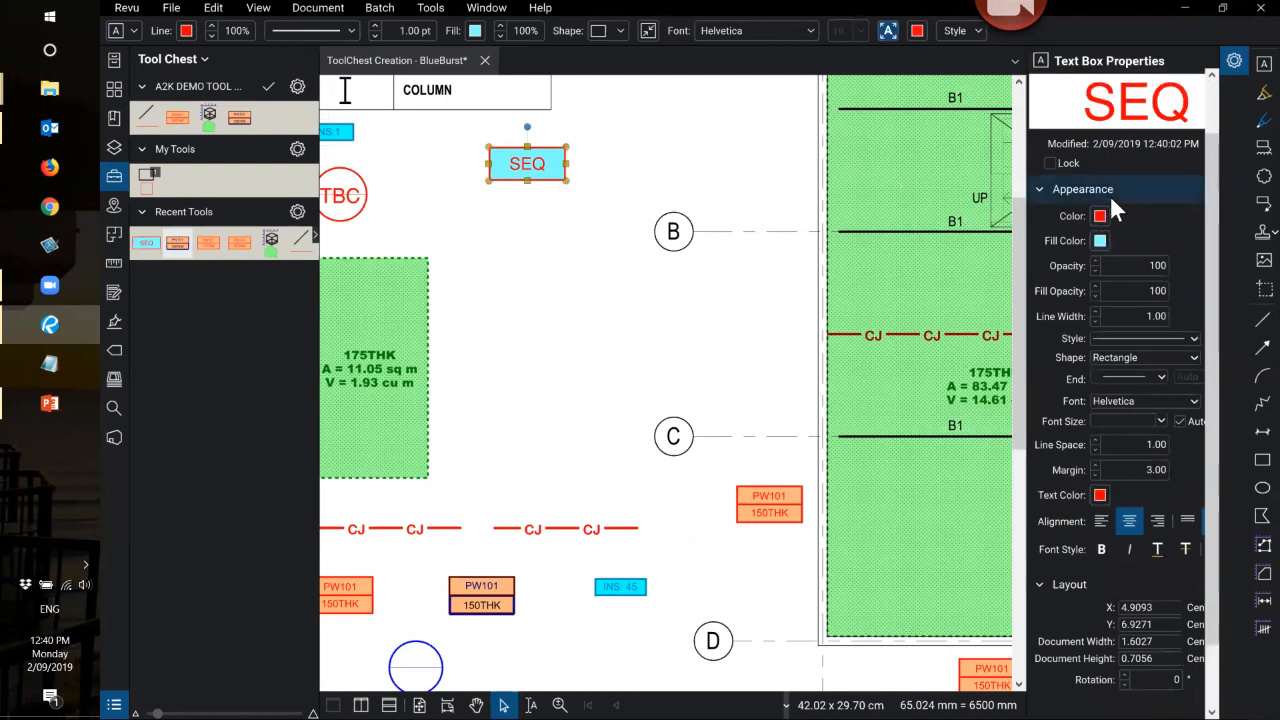
{"action": "left_click_drag", "start_coordinate": [1150, 125], "coordinate": [1065, 143]}
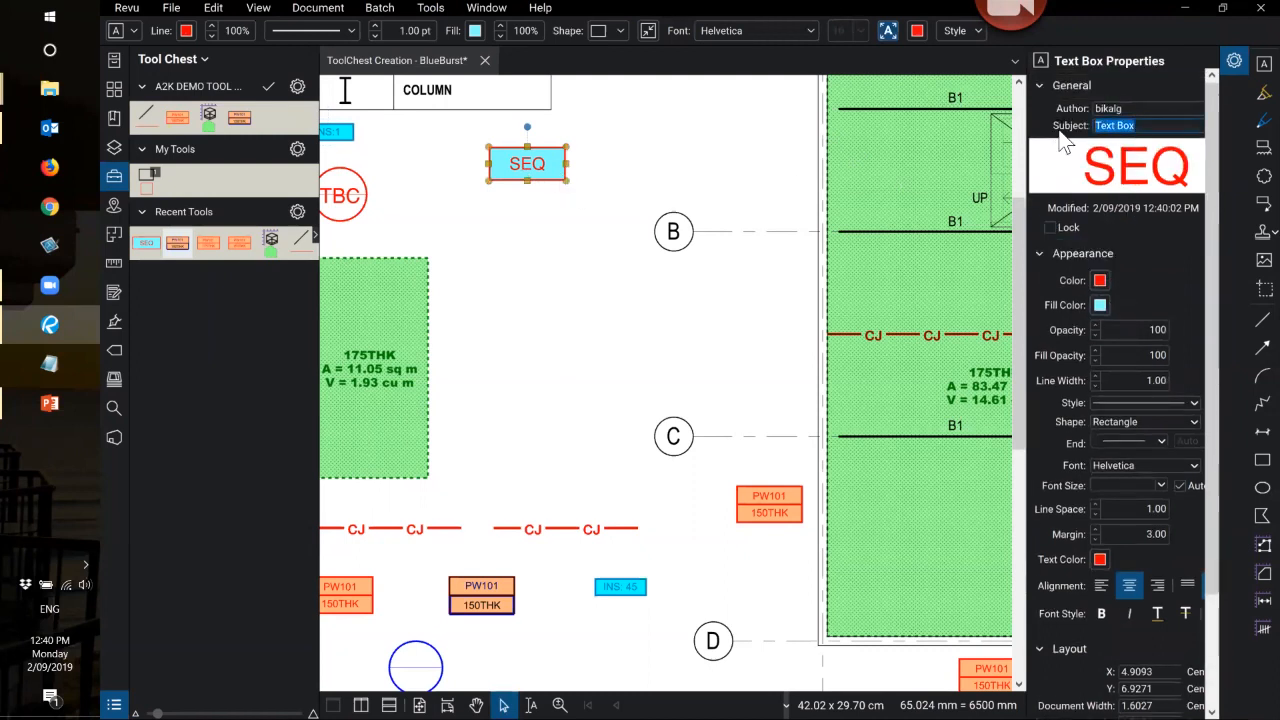
{"action": "key", "text": "ctrl+v"}
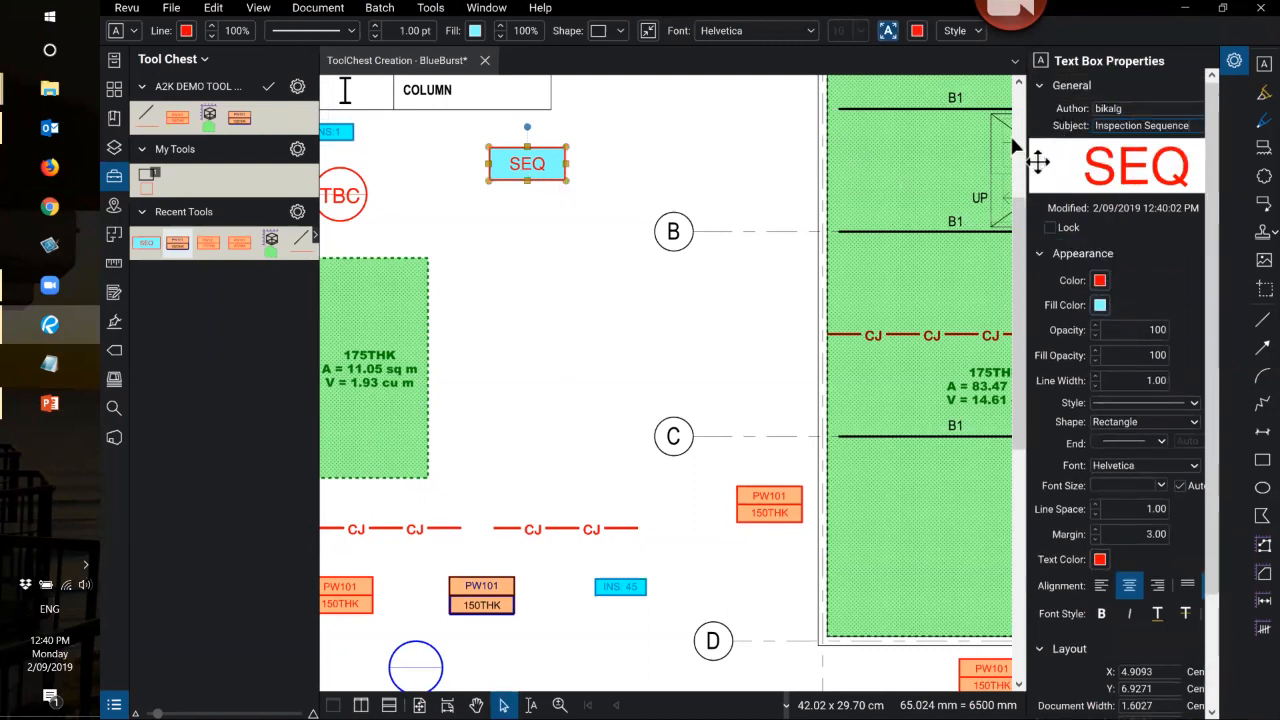
{"action": "left_click", "coordinate": [575, 258]}
- Add the SEQ text box to the A2K DEMO TOOL SET in the Tool Chest
{"action": "left_click", "coordinate": [545, 178]}
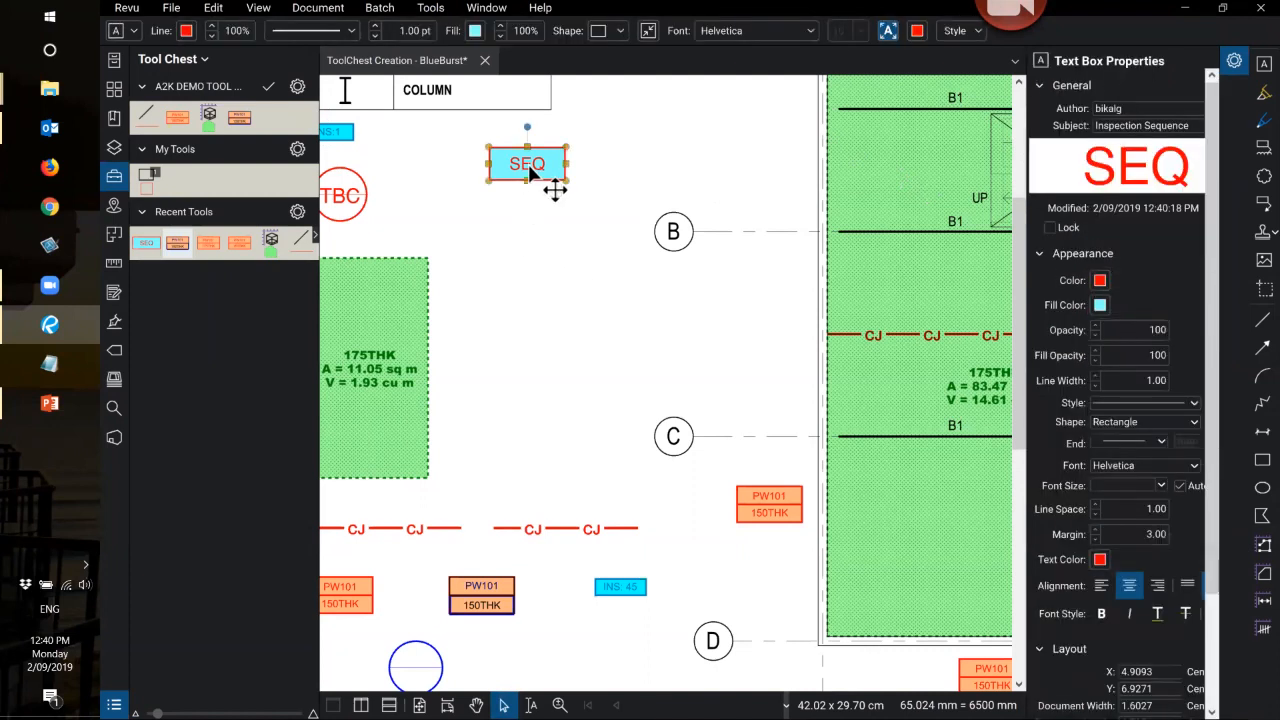
{"action": "right_click", "coordinate": [531, 173]}
{"action": "left_click", "coordinate": [486, 150]}
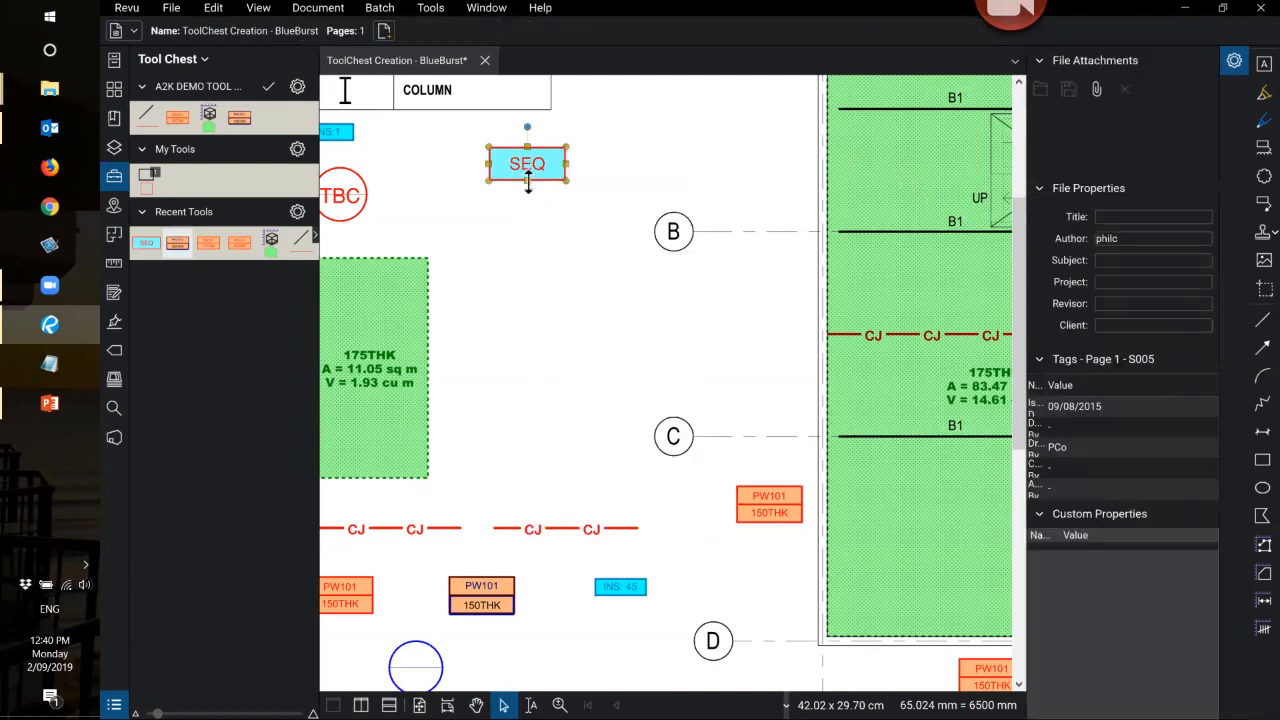
{"action": "right_click", "coordinate": [527, 163]}
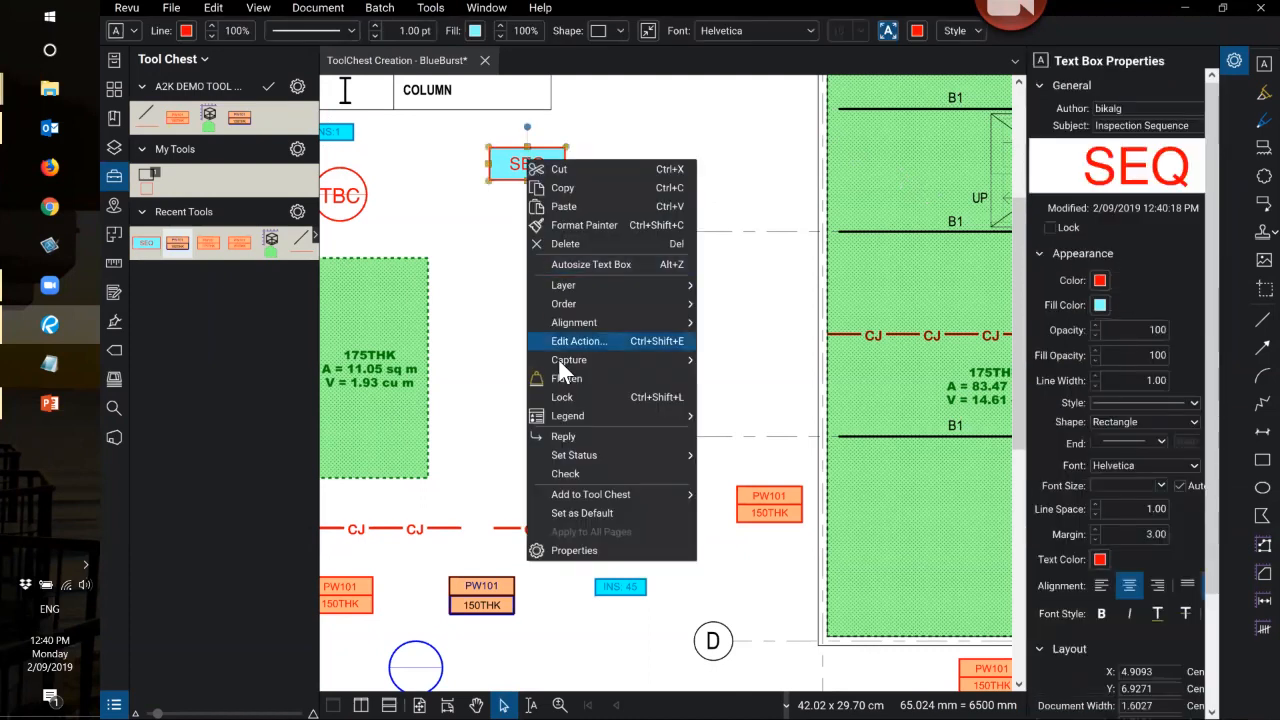
{"action": "mouse_move", "coordinate": [590, 494]}
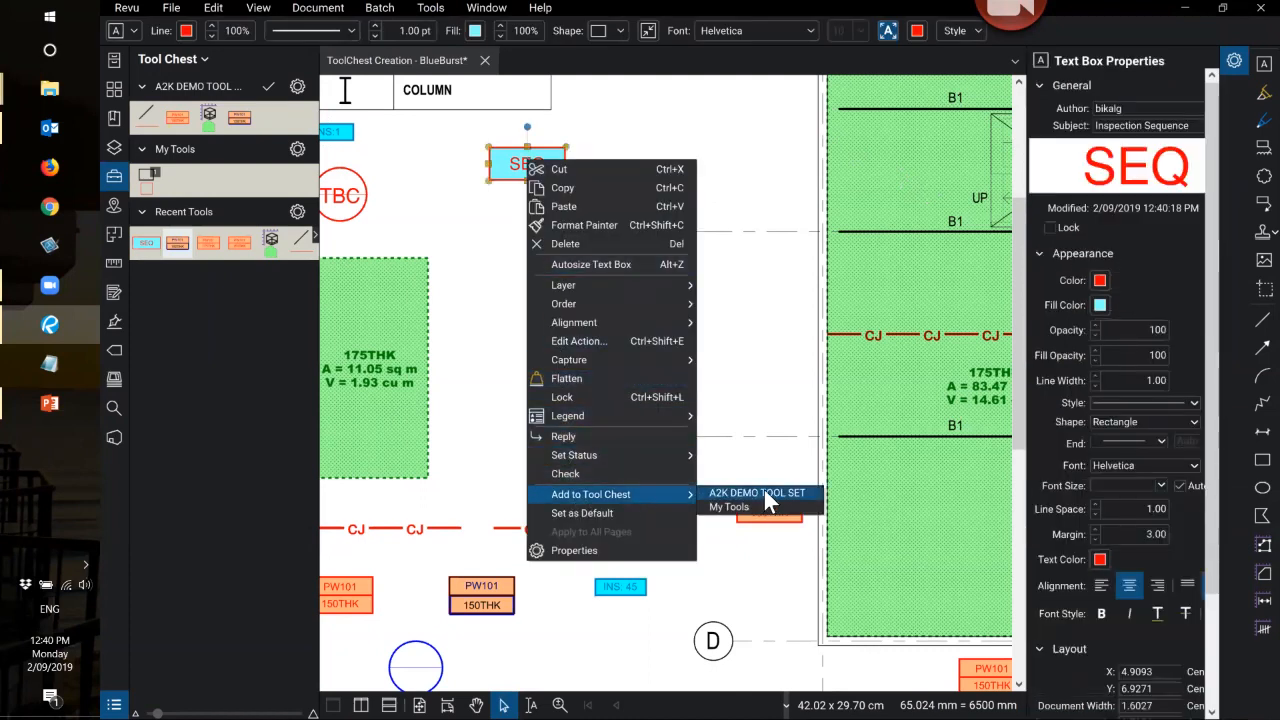
{"action": "left_click", "coordinate": [740, 492]}
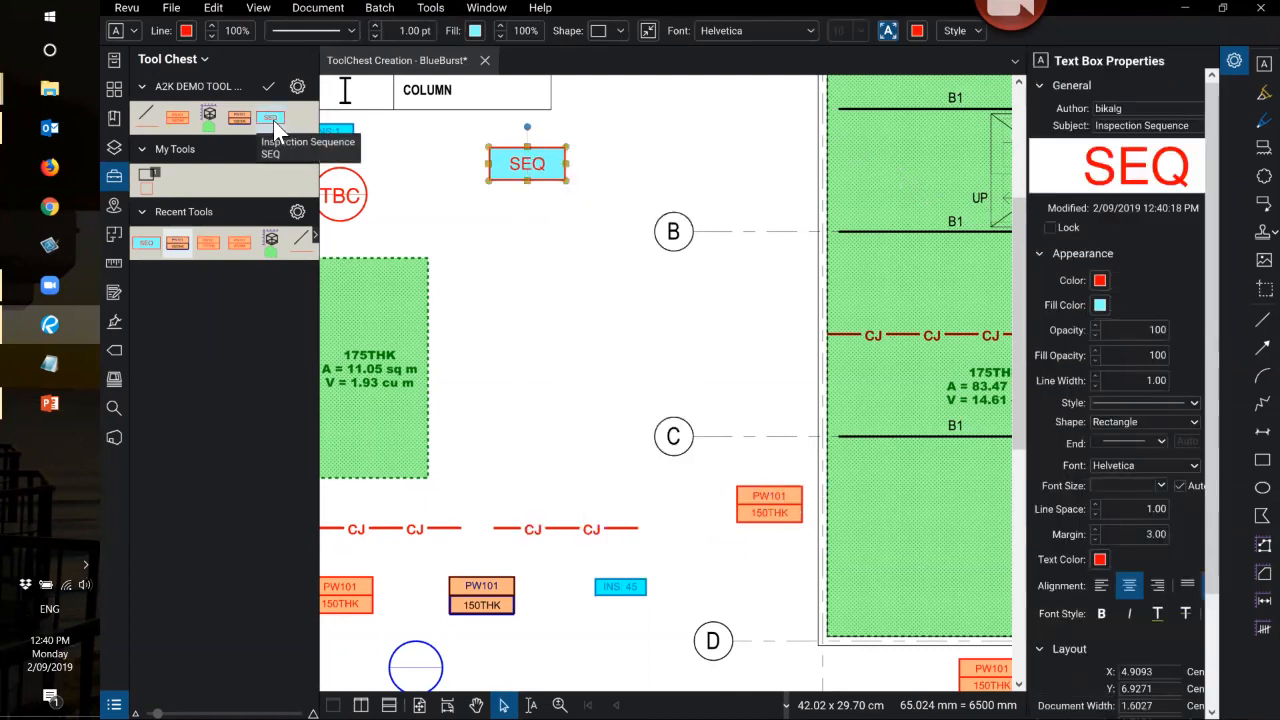
- Define a numbering sequence with the prefix "INS:" for the SEQ tool in the A2K DEMO TOOL SET
{"action": "right_click", "coordinate": [272, 119]}
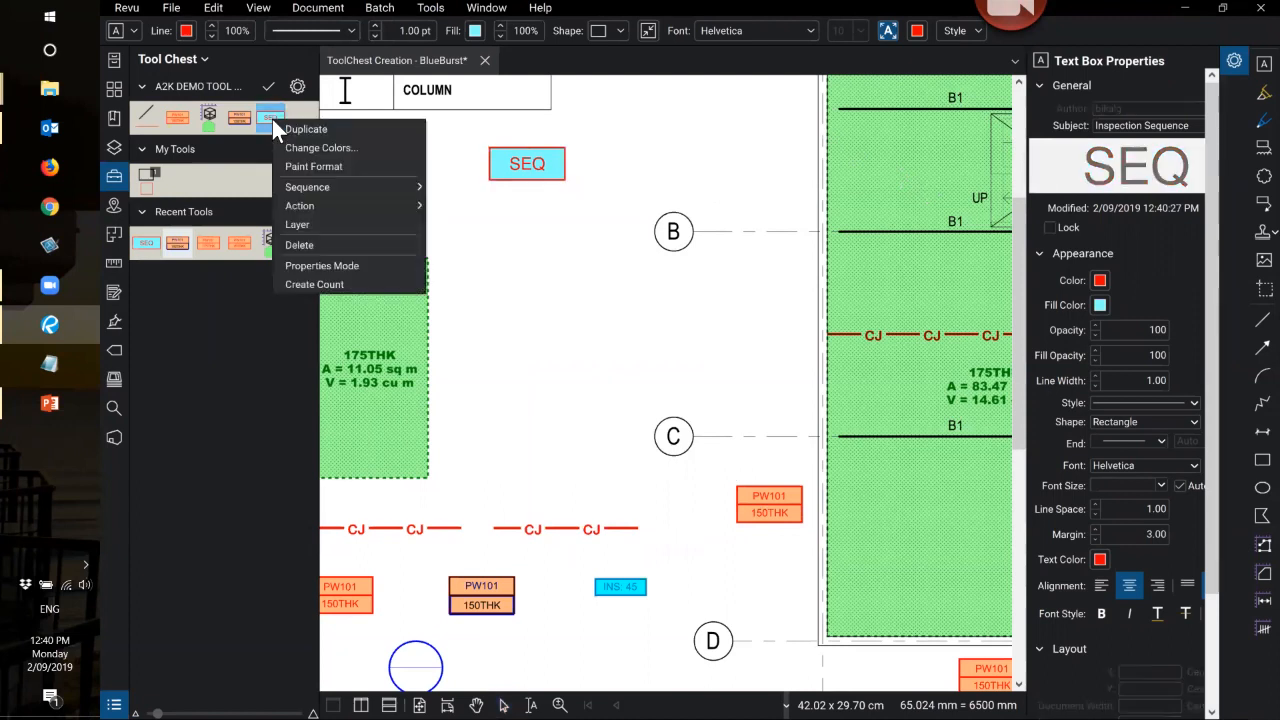
{"action": "mouse_move", "coordinate": [324, 192]}
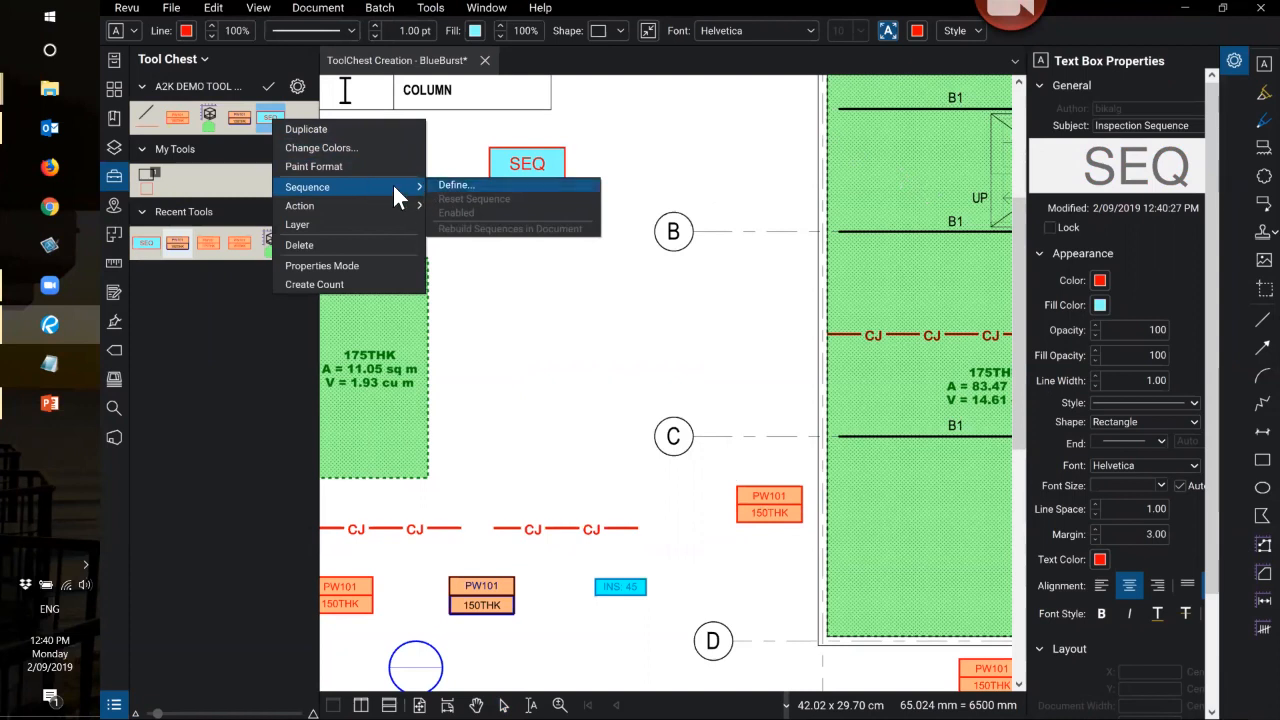
{"action": "left_click", "coordinate": [467, 184]}
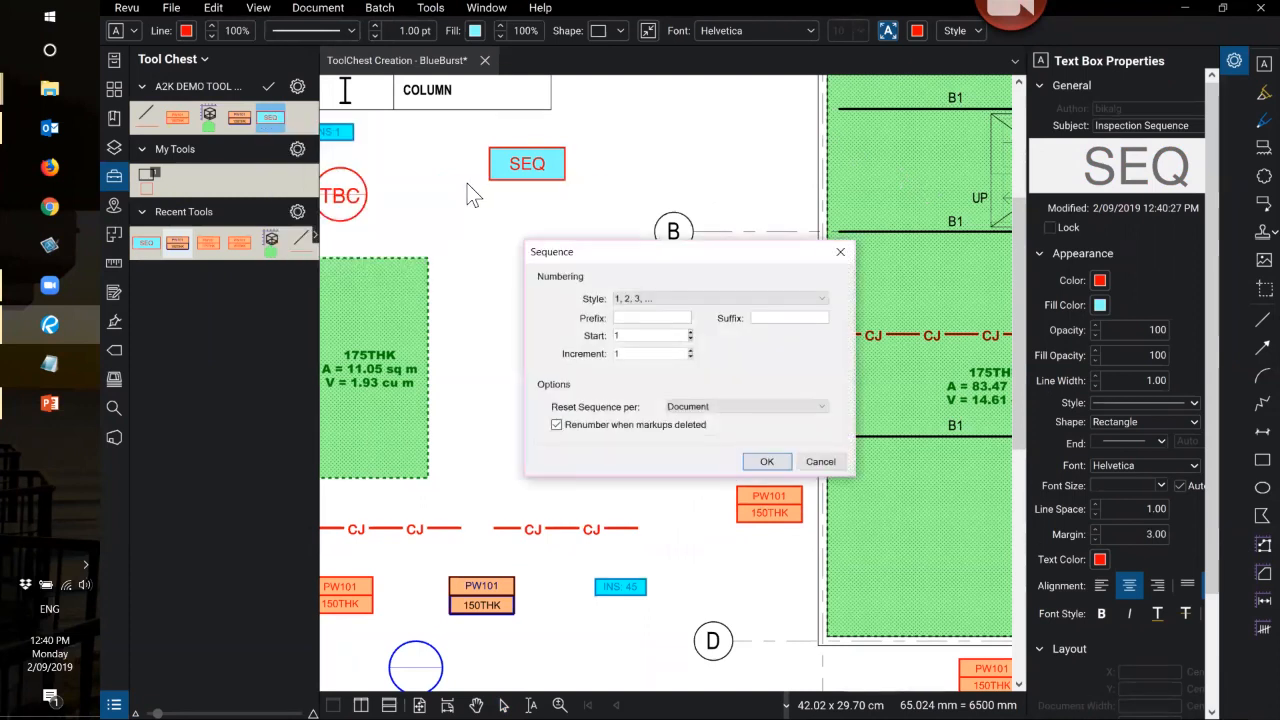
{"action": "left_click", "coordinate": [624, 317]}
{"action": "type", "text": "INS:"}
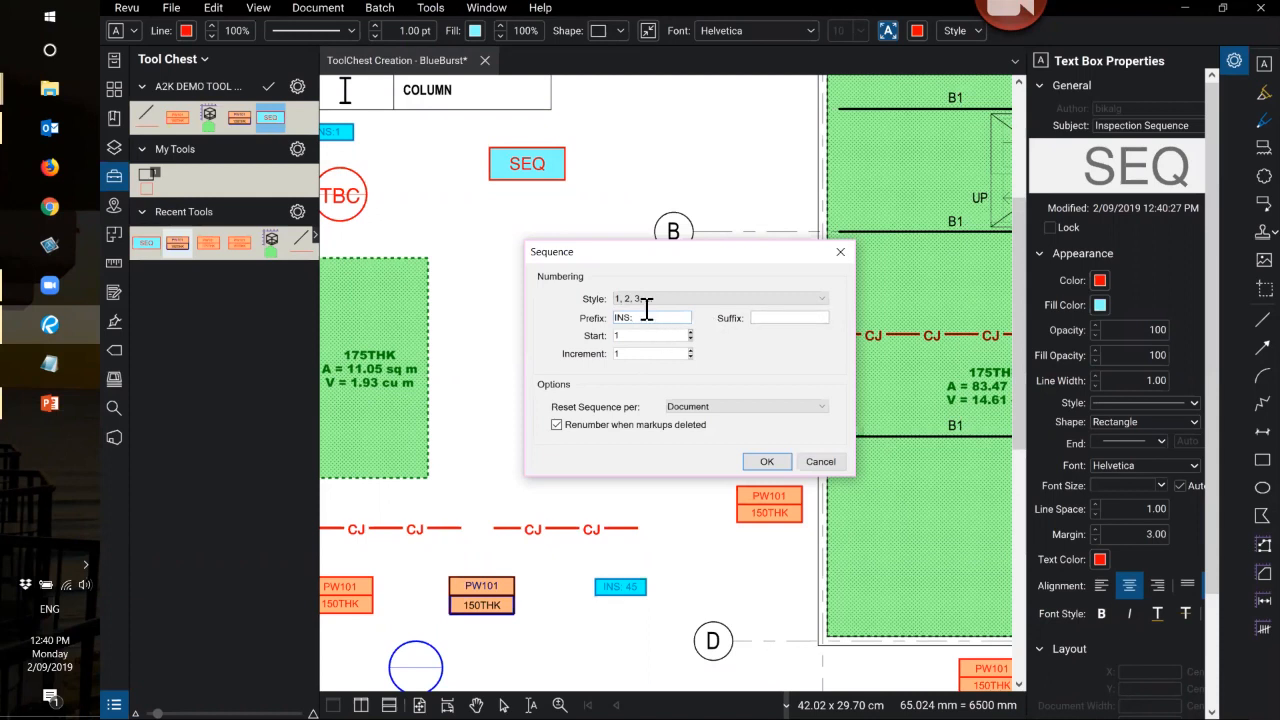
{"action": "left_click", "coordinate": [767, 461]}
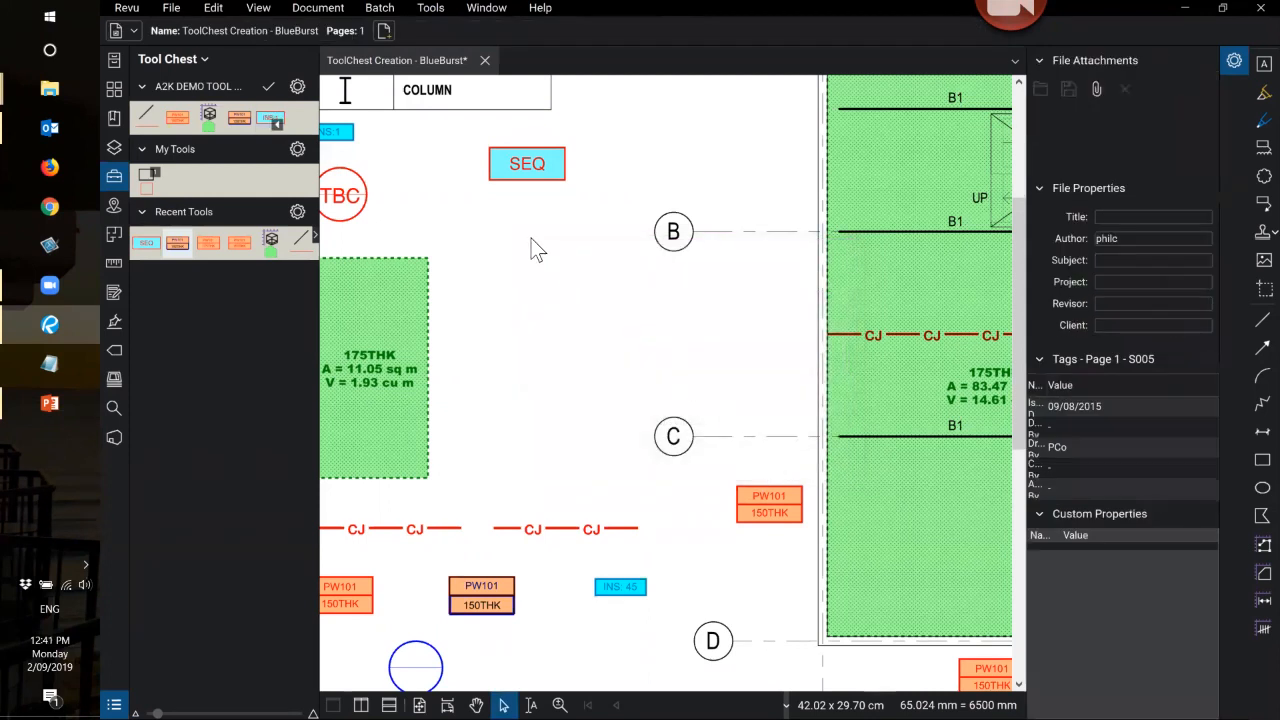
- Delete the original SEQ text box and place four tags from the sequence tool in a row above grid line B
{"action": "left_click", "coordinate": [536, 169]}
{"action": "left_click_drag", "start_coordinate": [536, 169], "coordinate": [268, 120]}
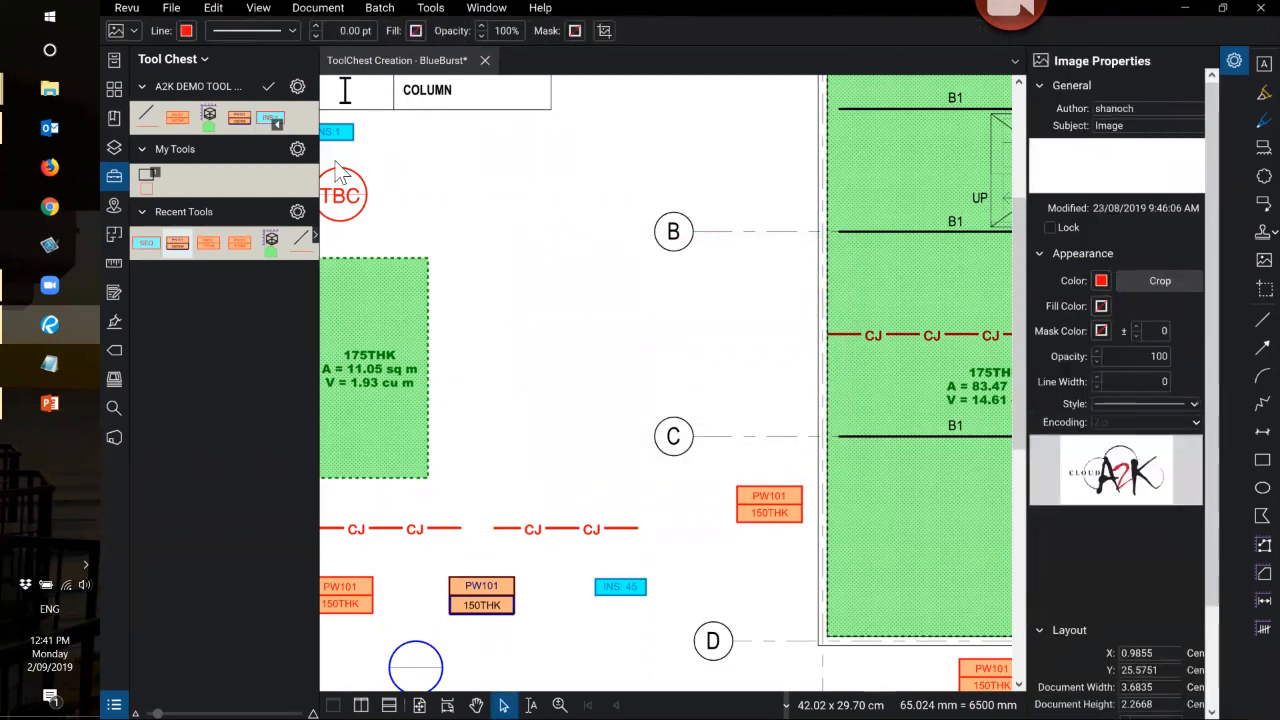
{"action": "left_click", "coordinate": [269, 120]}
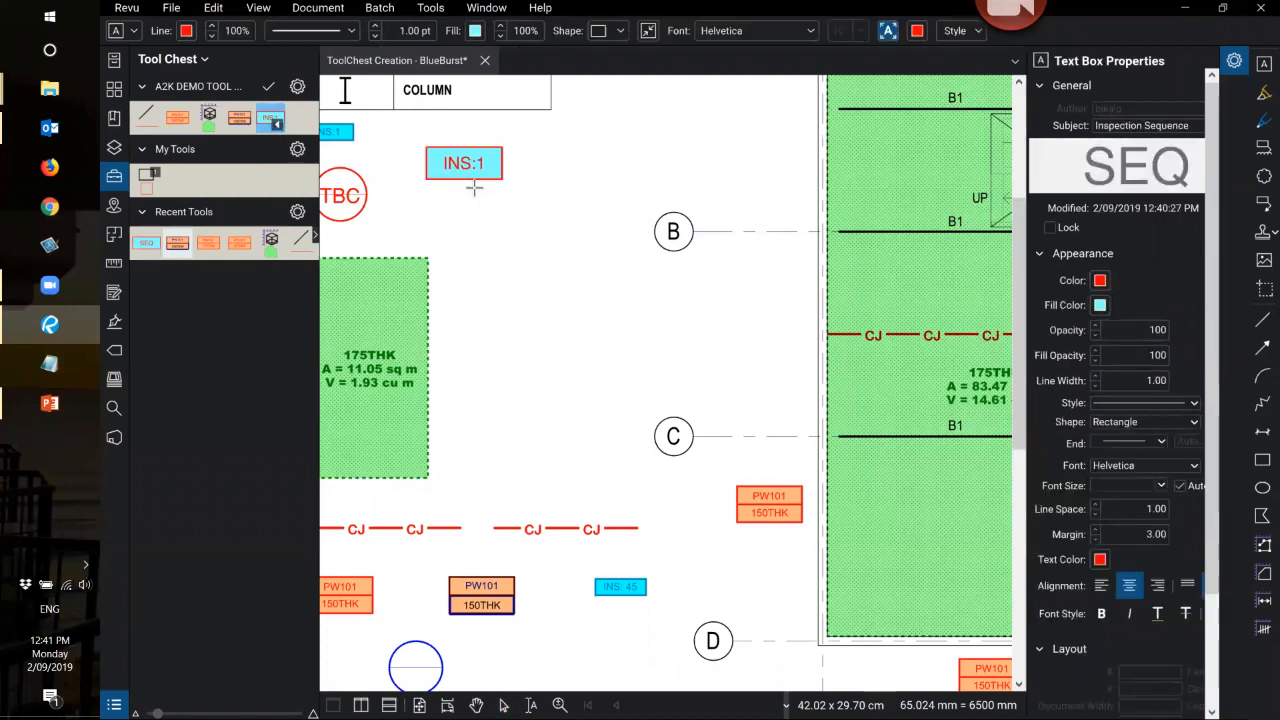
{"action": "left_click", "coordinate": [473, 187]}
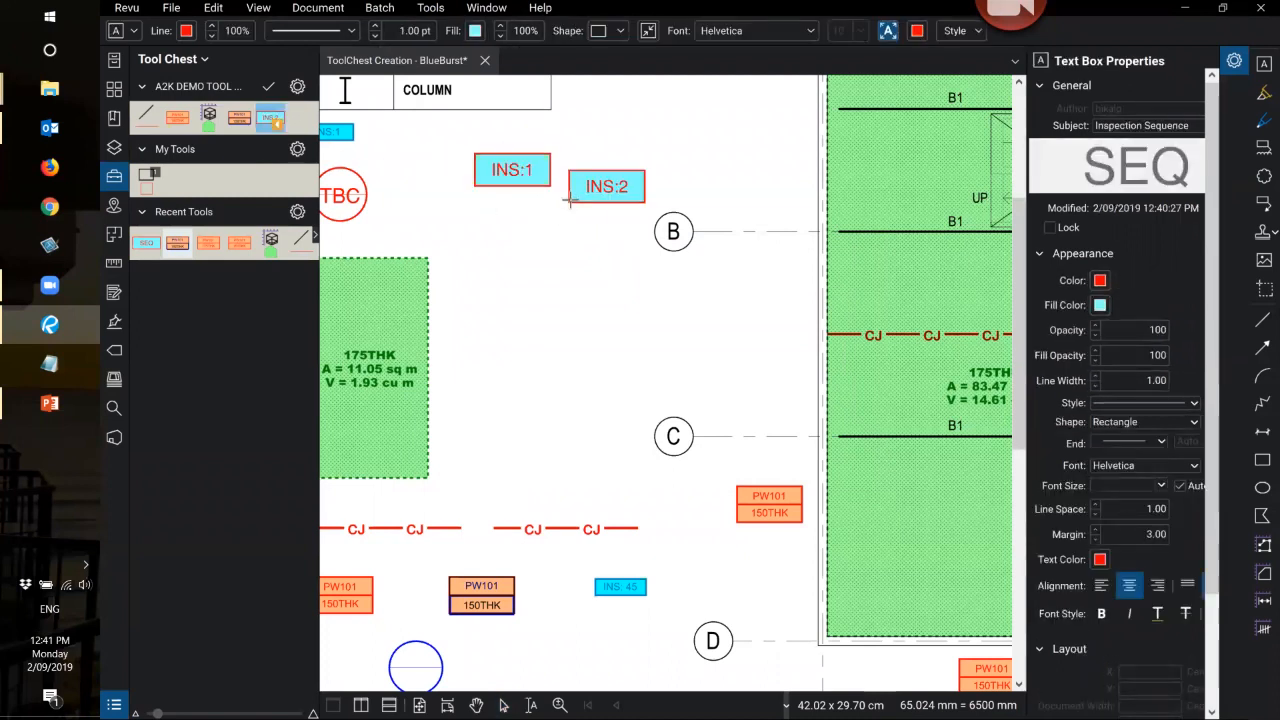
{"action": "left_click", "coordinate": [570, 187]}
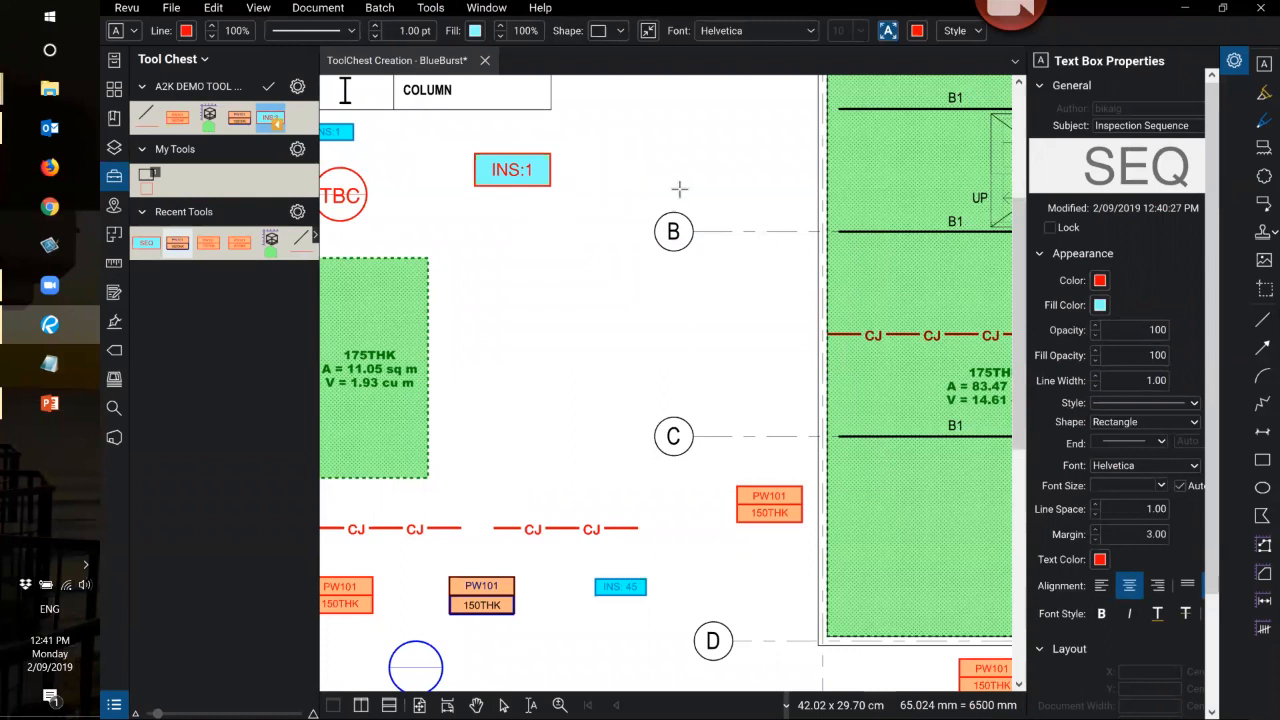
{"action": "left_click", "coordinate": [667, 185]}
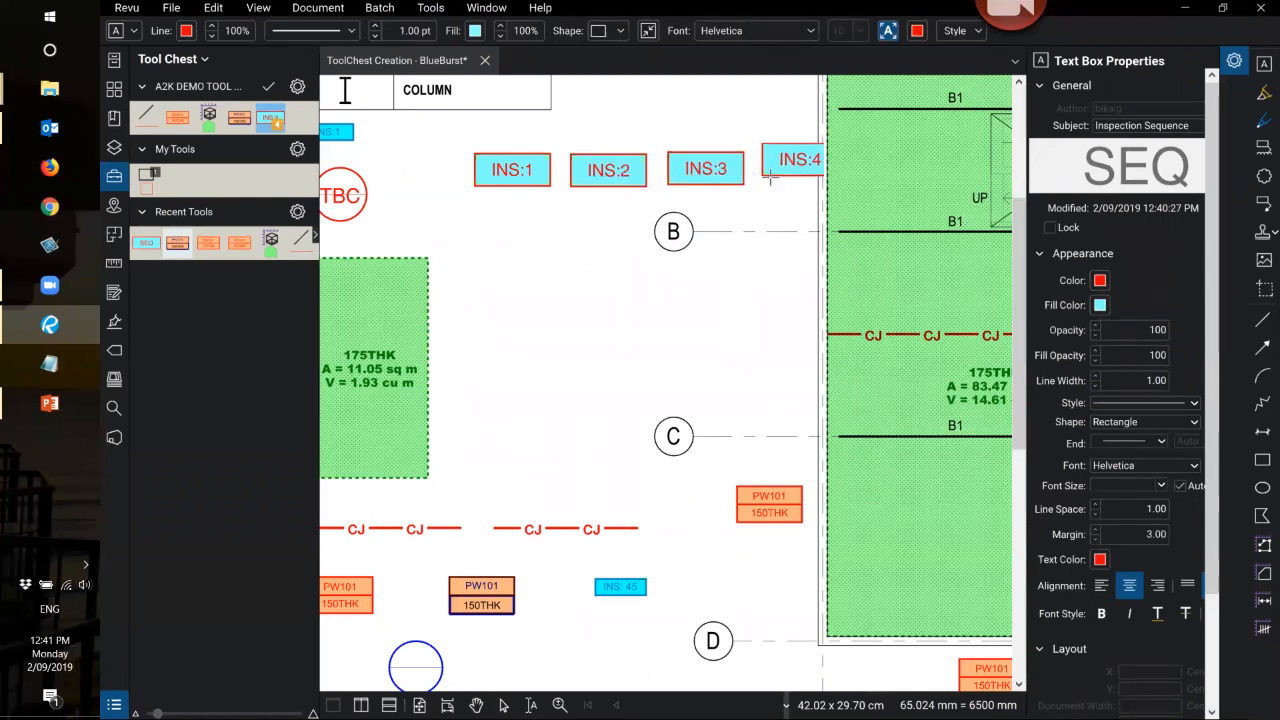
{"action": "left_click", "coordinate": [759, 184]}
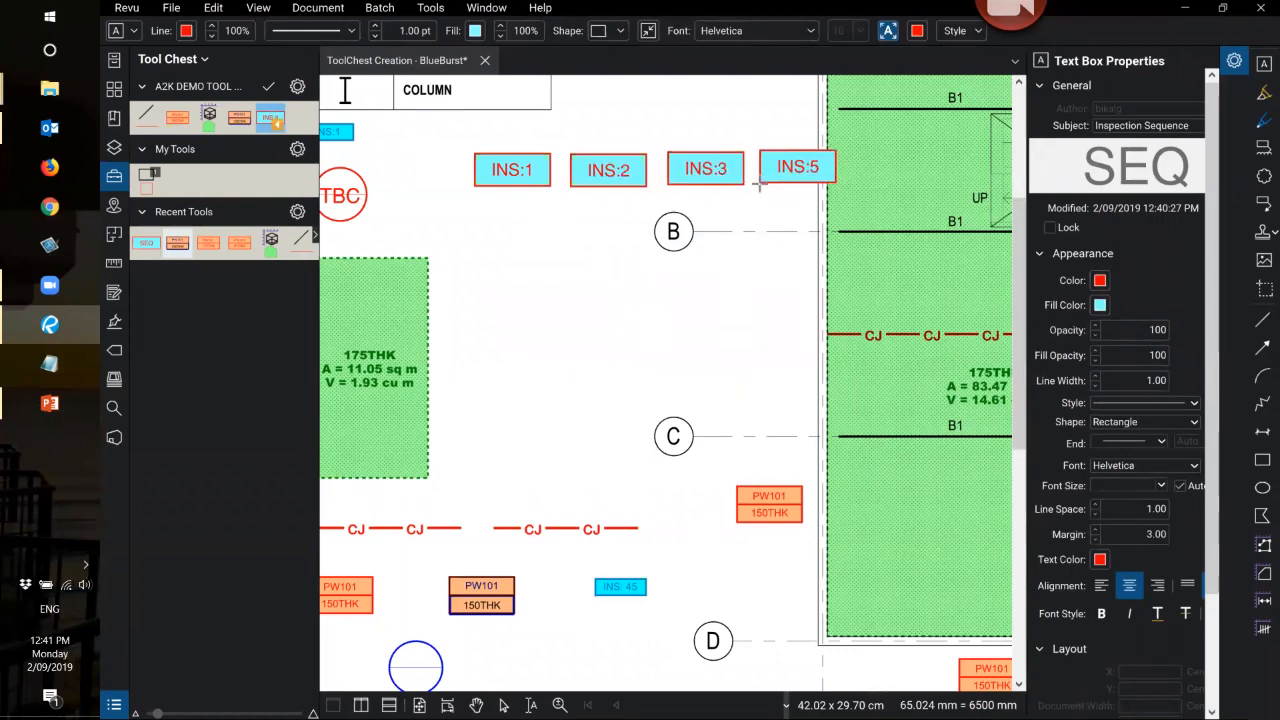
{"action": "key", "text": "Escape"}
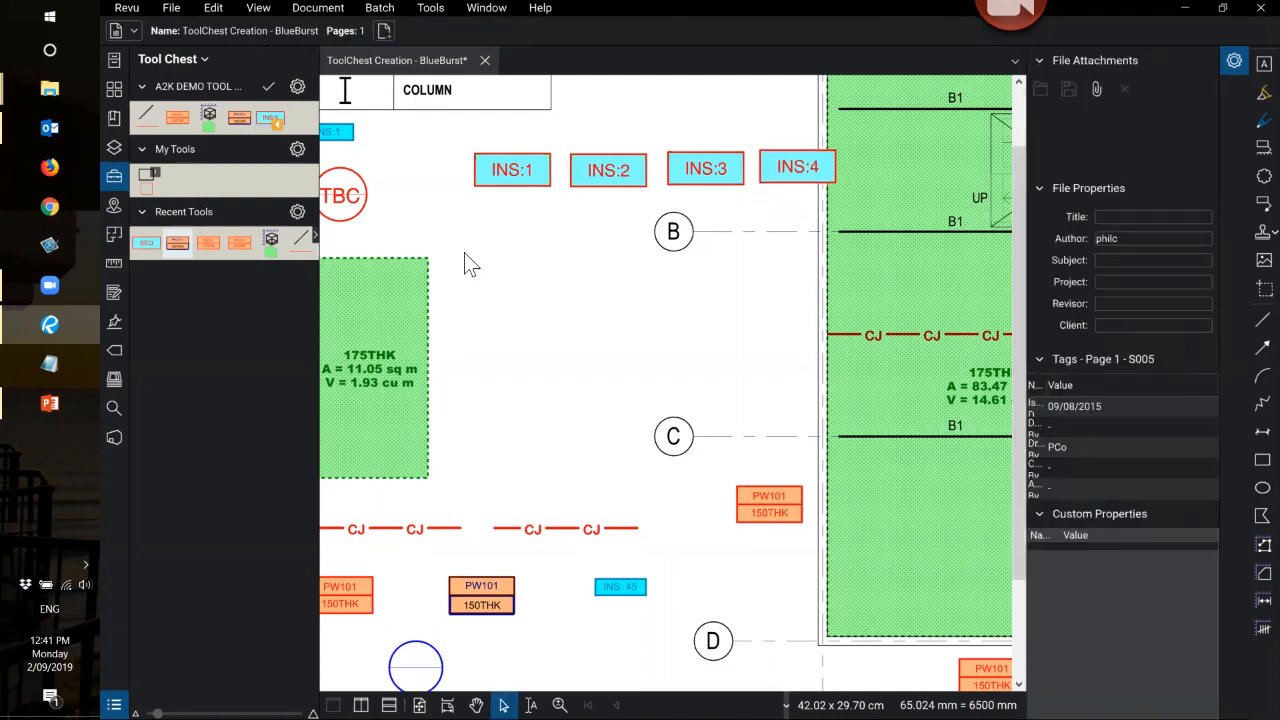
{"action": "scroll", "coordinate": [484, 255], "scroll_direction": "down", "scroll_amount": 5}
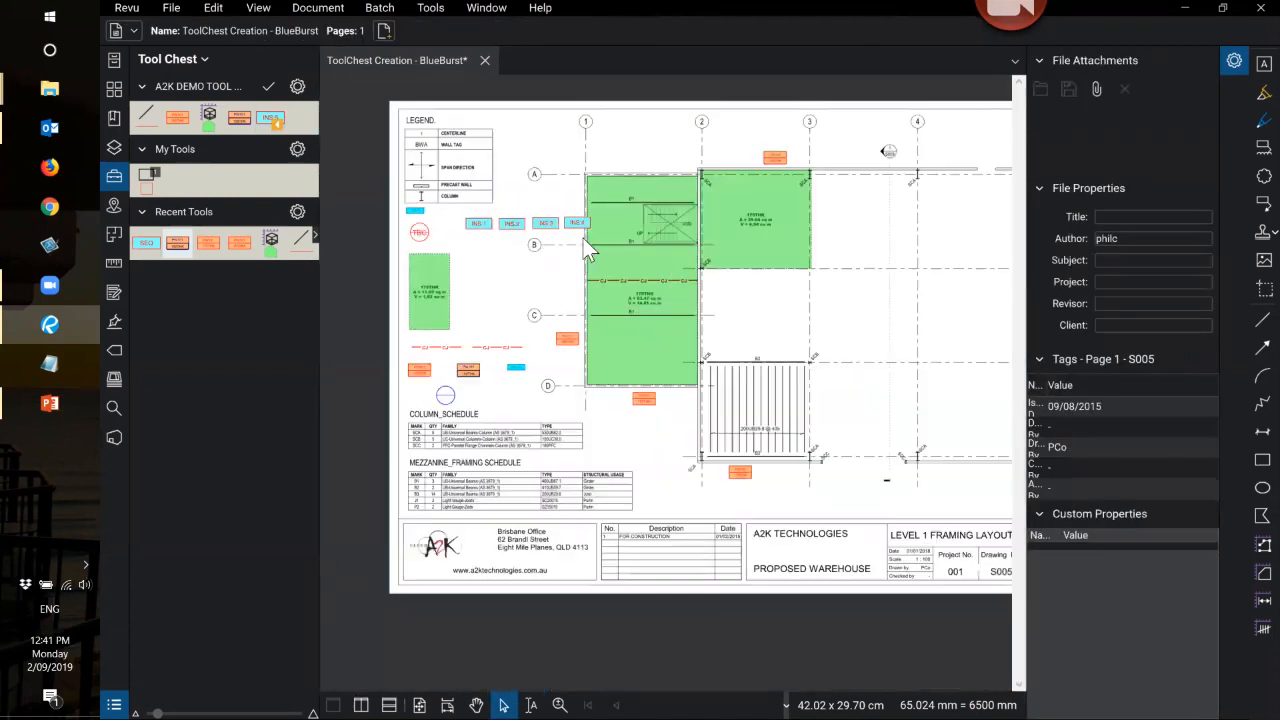
{"action": "scroll", "coordinate": [470, 248], "scroll_direction": "up", "scroll_amount": 3}
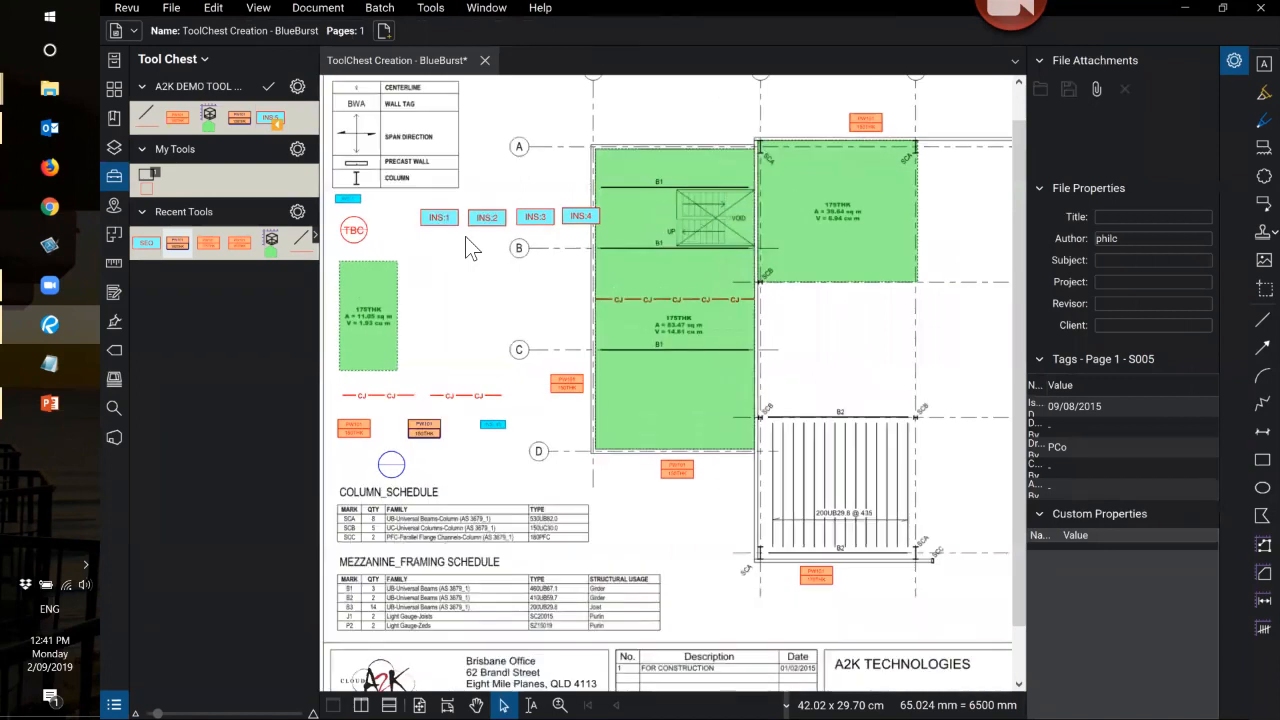
{"action": "scroll", "coordinate": [470, 248], "scroll_direction": "down", "scroll_amount": 3}
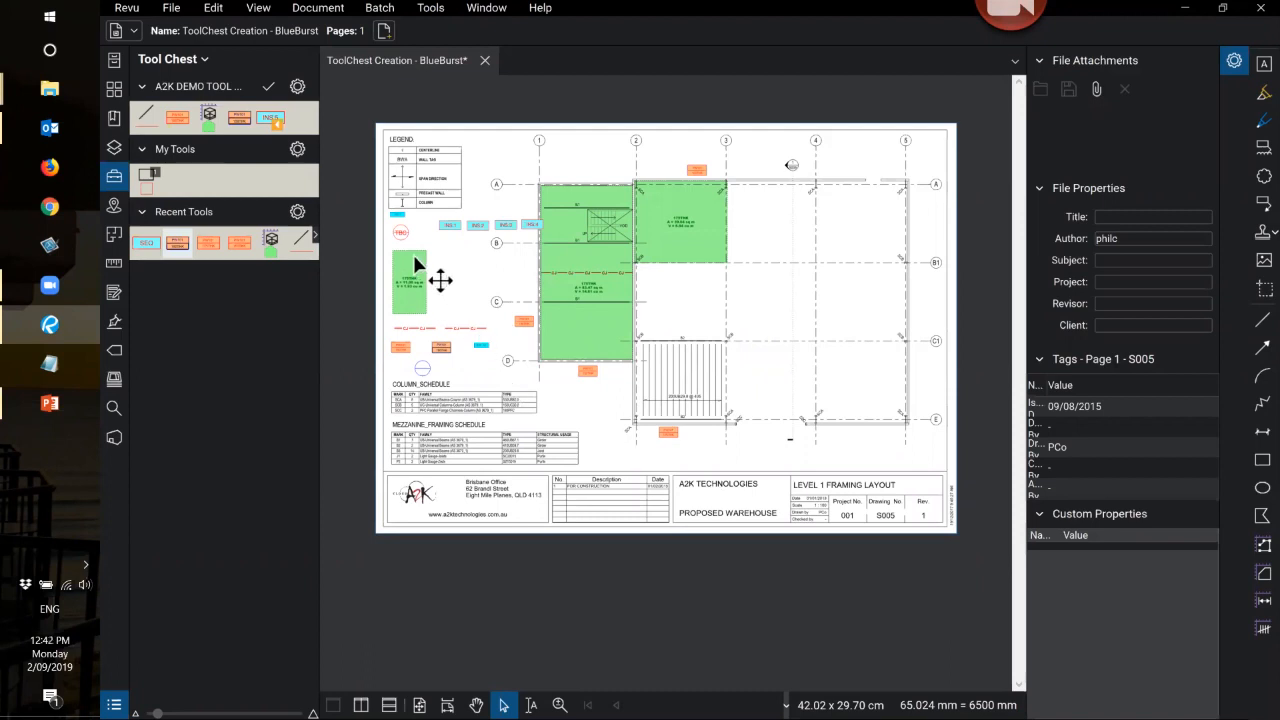
{"action": "left_click", "coordinate": [403, 285]}
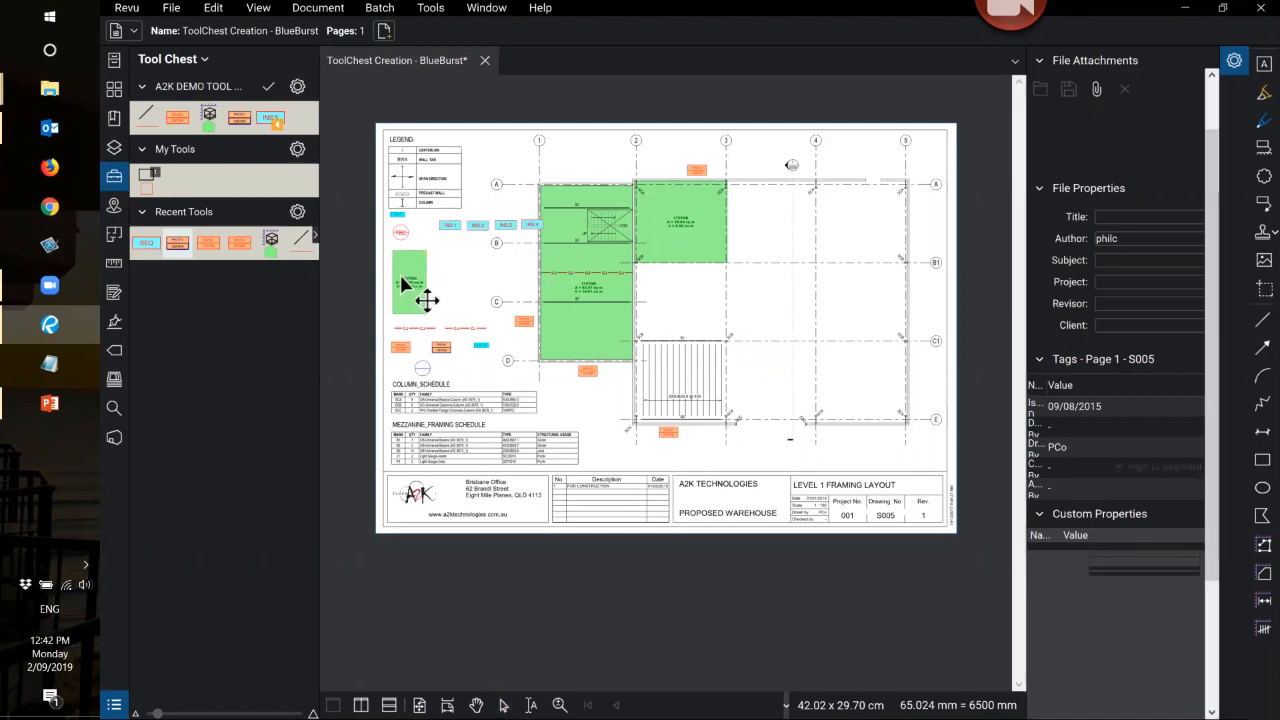
{"action": "key", "text": "Escape"}
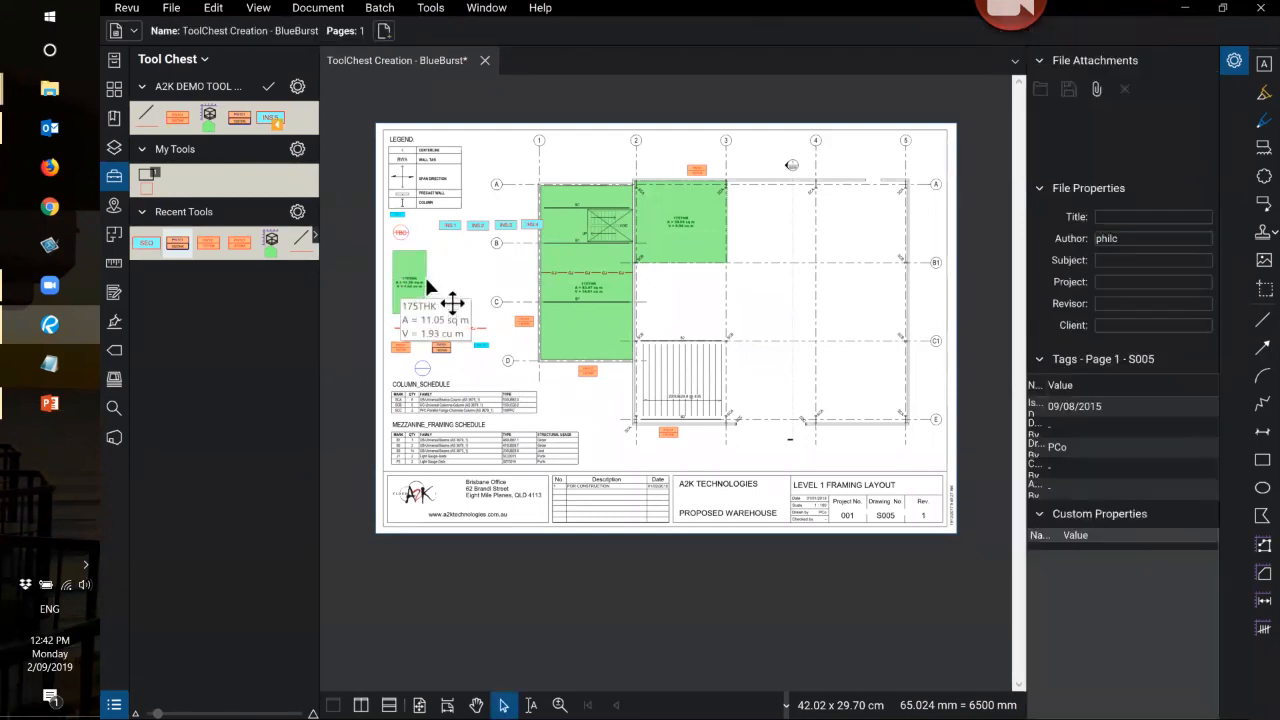
- Switch the visibility of the CONC VOLUME layer off and back on
{"action": "left_click", "coordinate": [112, 148]}
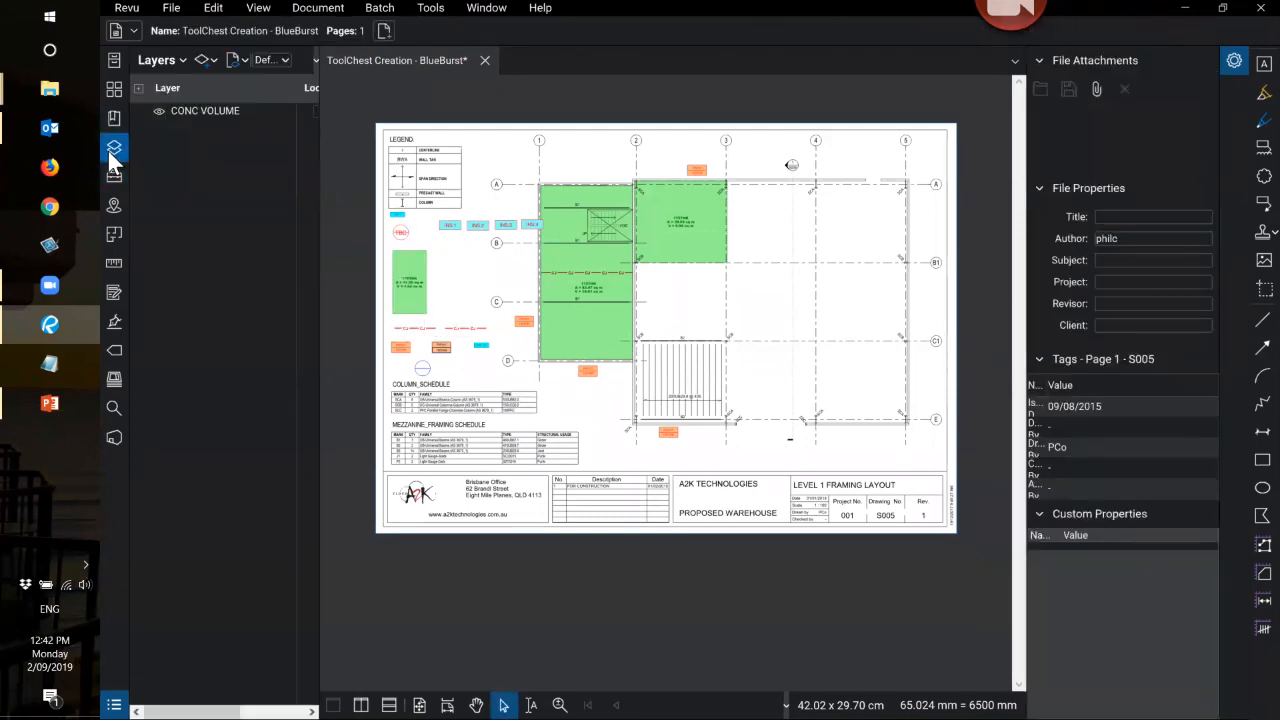
{"action": "left_click", "coordinate": [159, 110]}
{"action": "left_click", "coordinate": [159, 110]}
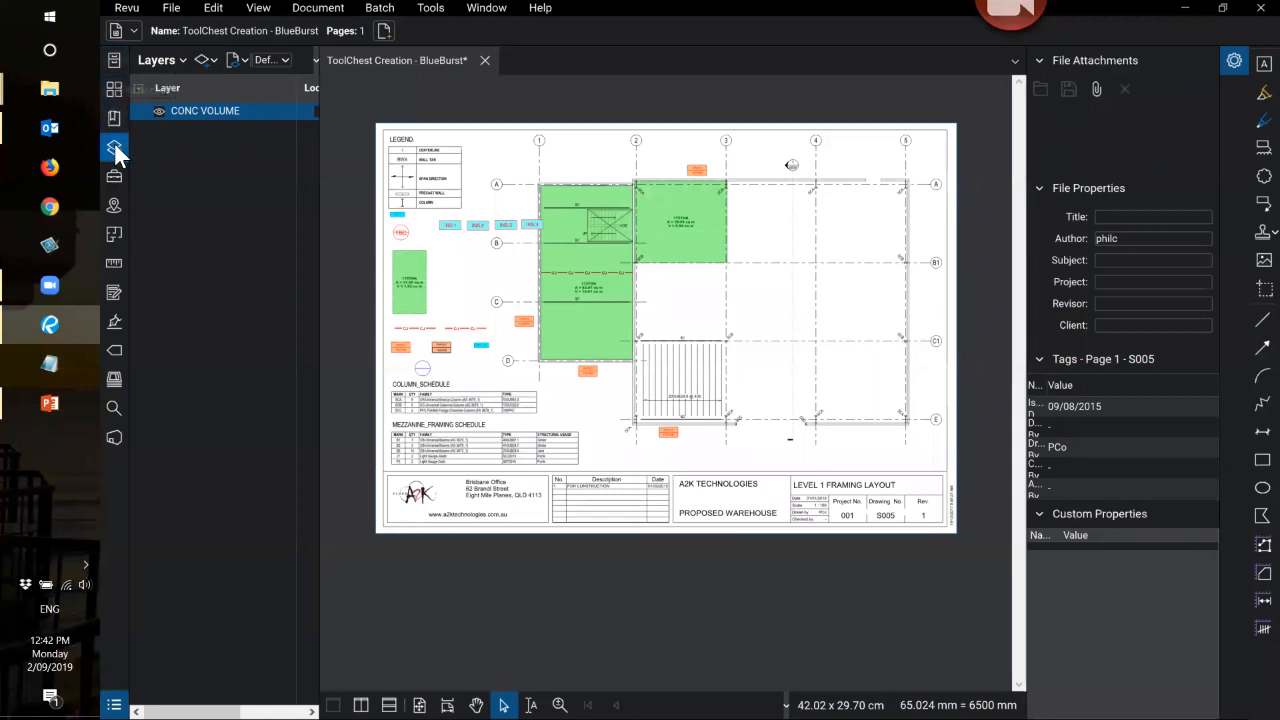
- Draw a small test rectangle with the My Tools rectangle beside the green legend area and delete it
{"action": "left_click", "coordinate": [114, 177]}
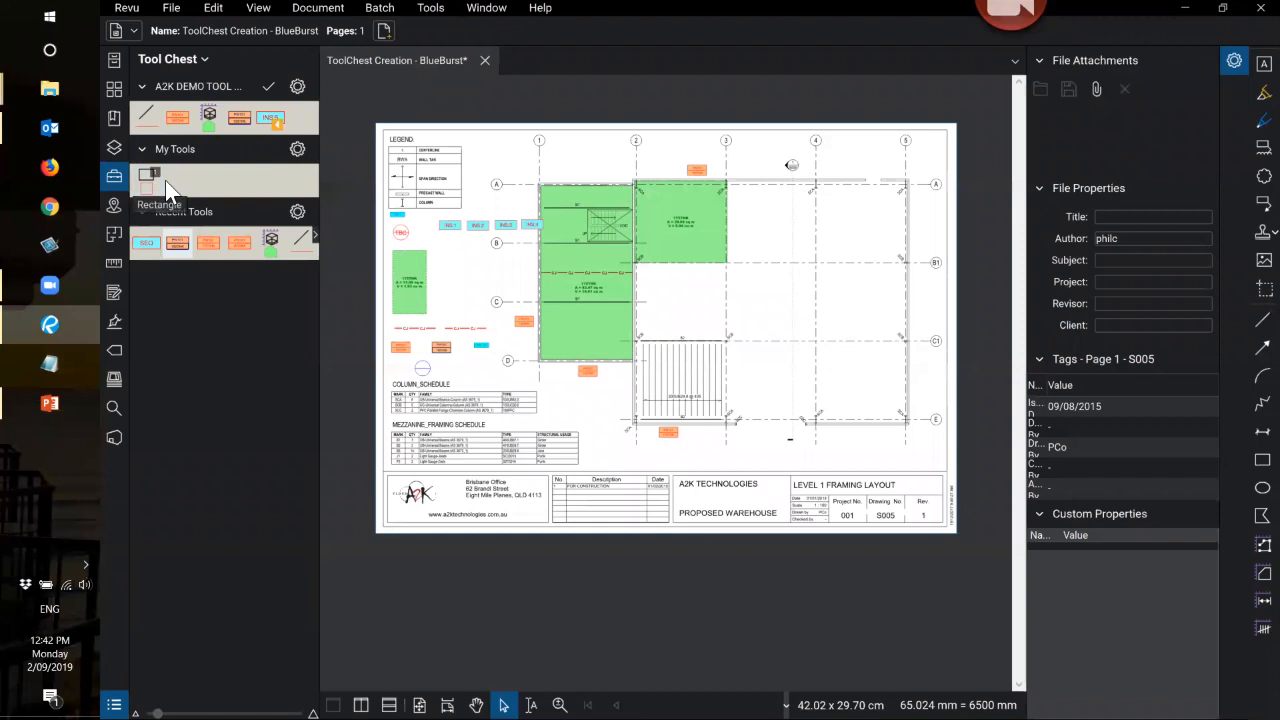
{"action": "key", "text": "r"}
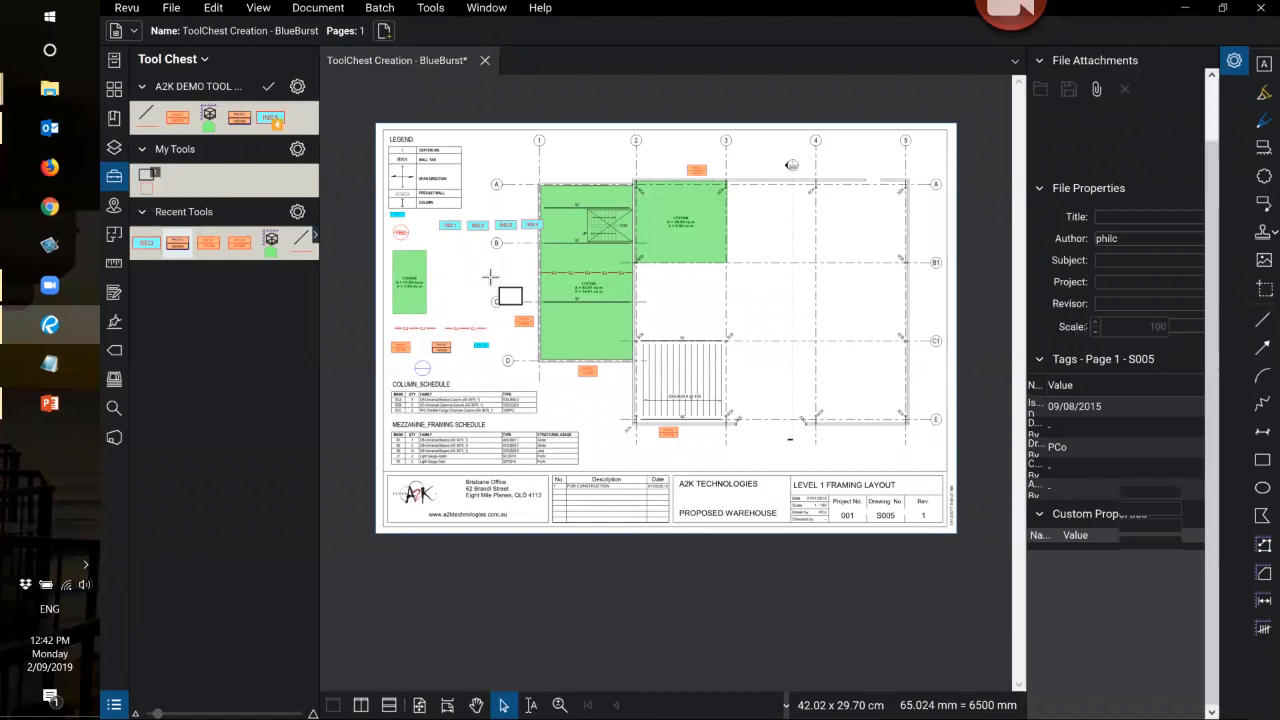
{"action": "key", "text": "Escape"}
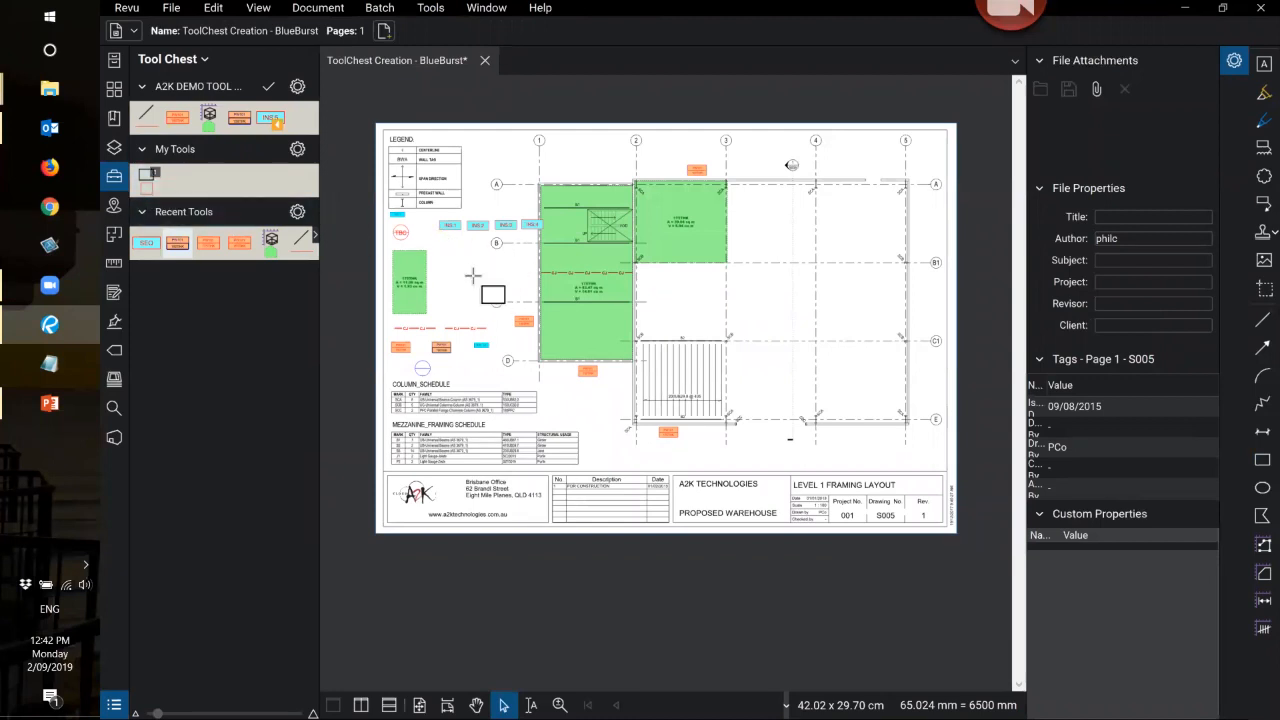
{"action": "left_click_drag", "start_coordinate": [461, 259], "coordinate": [498, 286]}
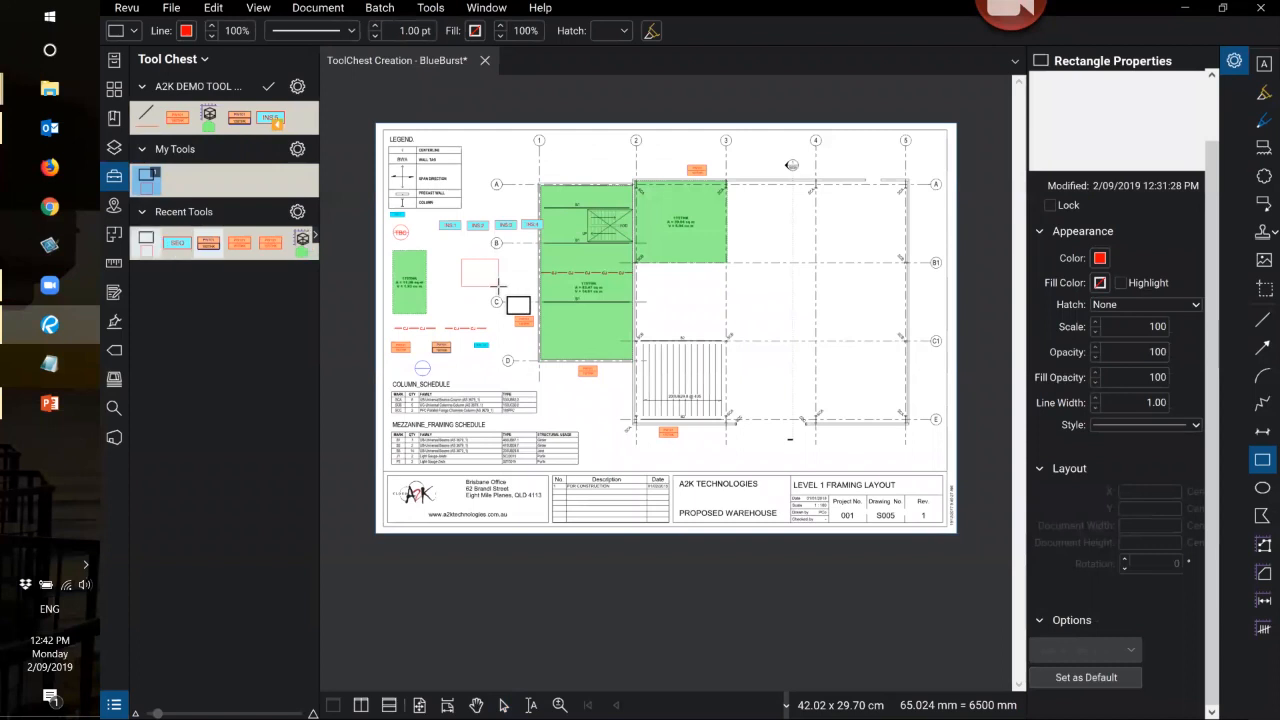
{"action": "key", "text": "Delete"}
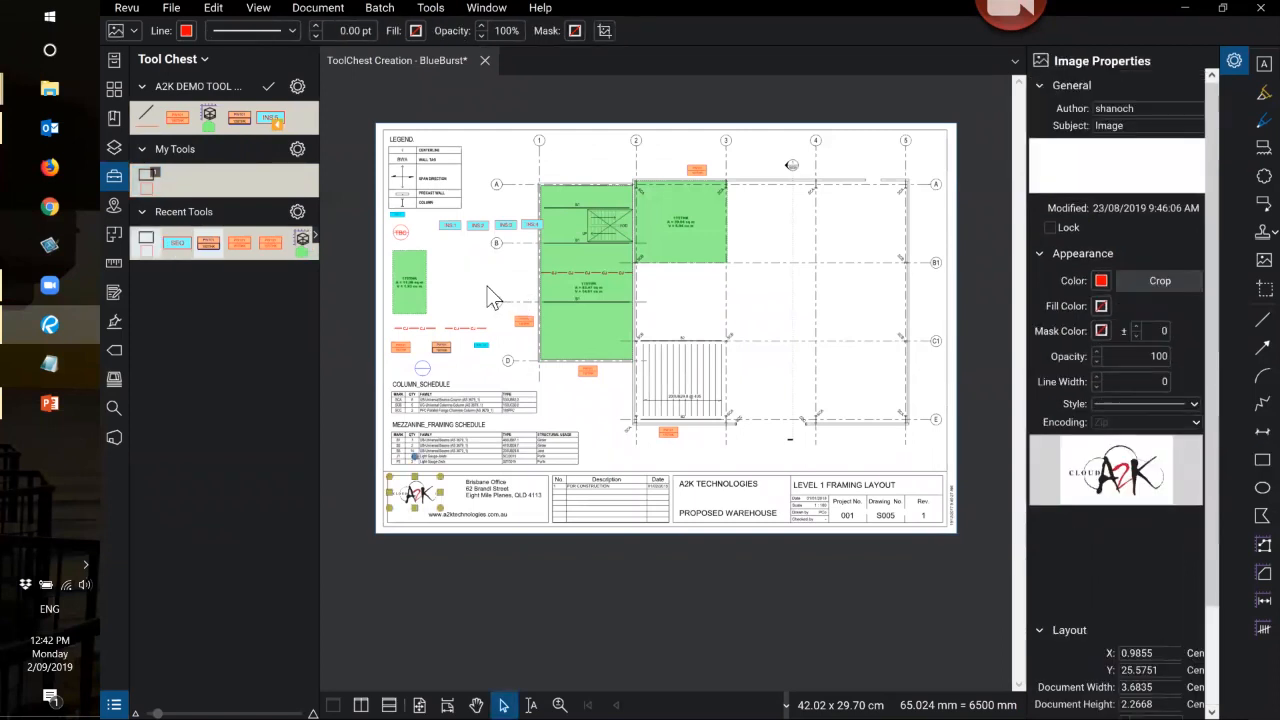
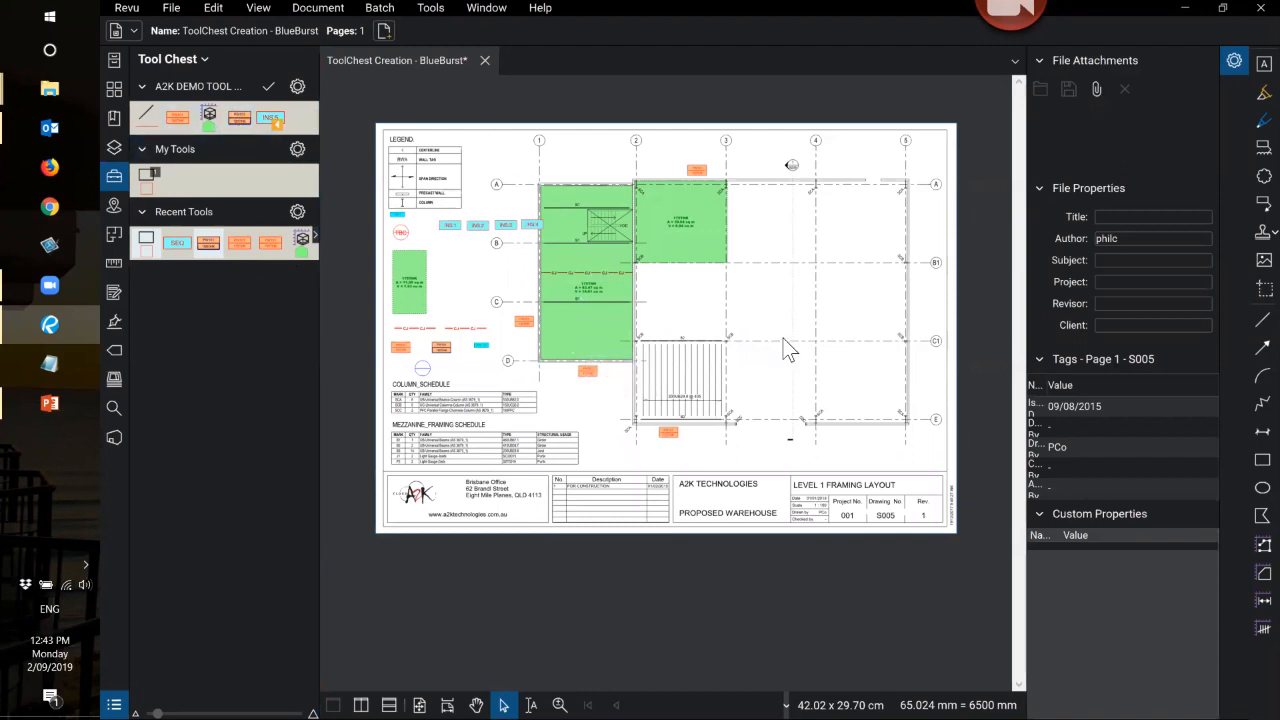
- Copy the subject "Factory Lighting_A2K" from the properties of the TBC count marker
{"action": "scroll", "coordinate": [801, 304], "scroll_direction": "up", "scroll_amount": 2}
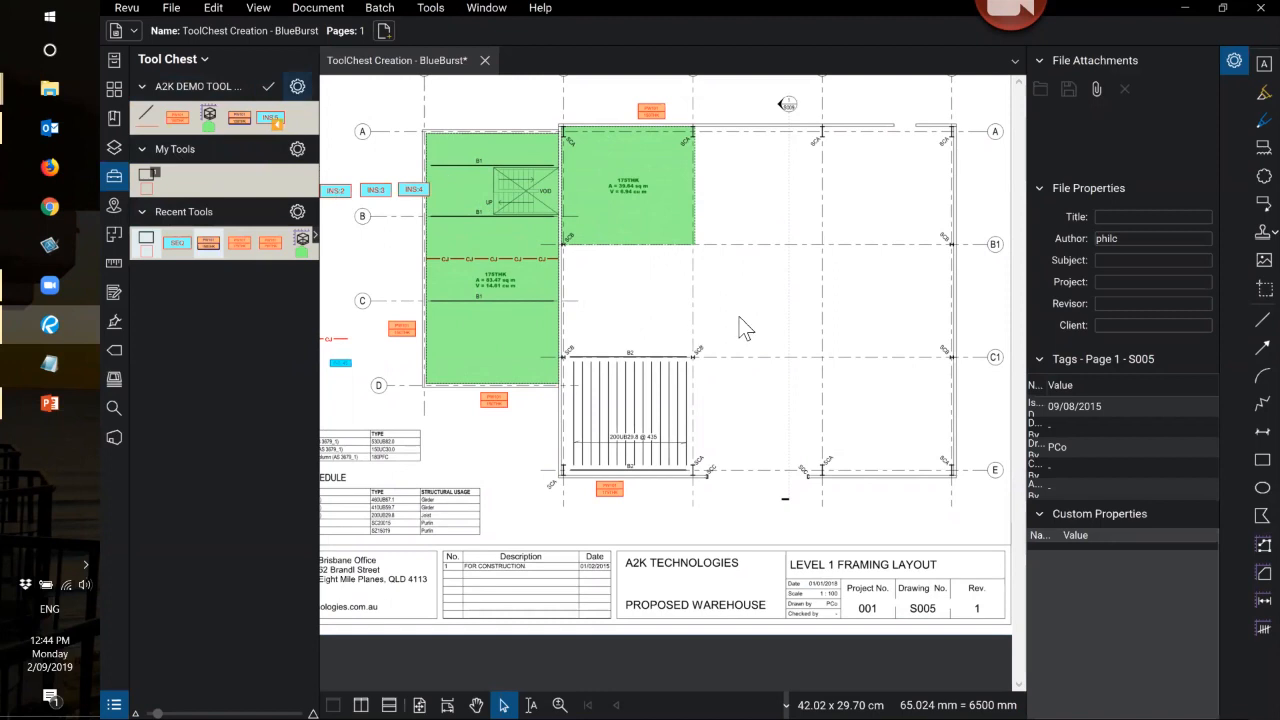
{"action": "scroll", "coordinate": [781, 405], "scroll_direction": "down", "scroll_amount": 3}
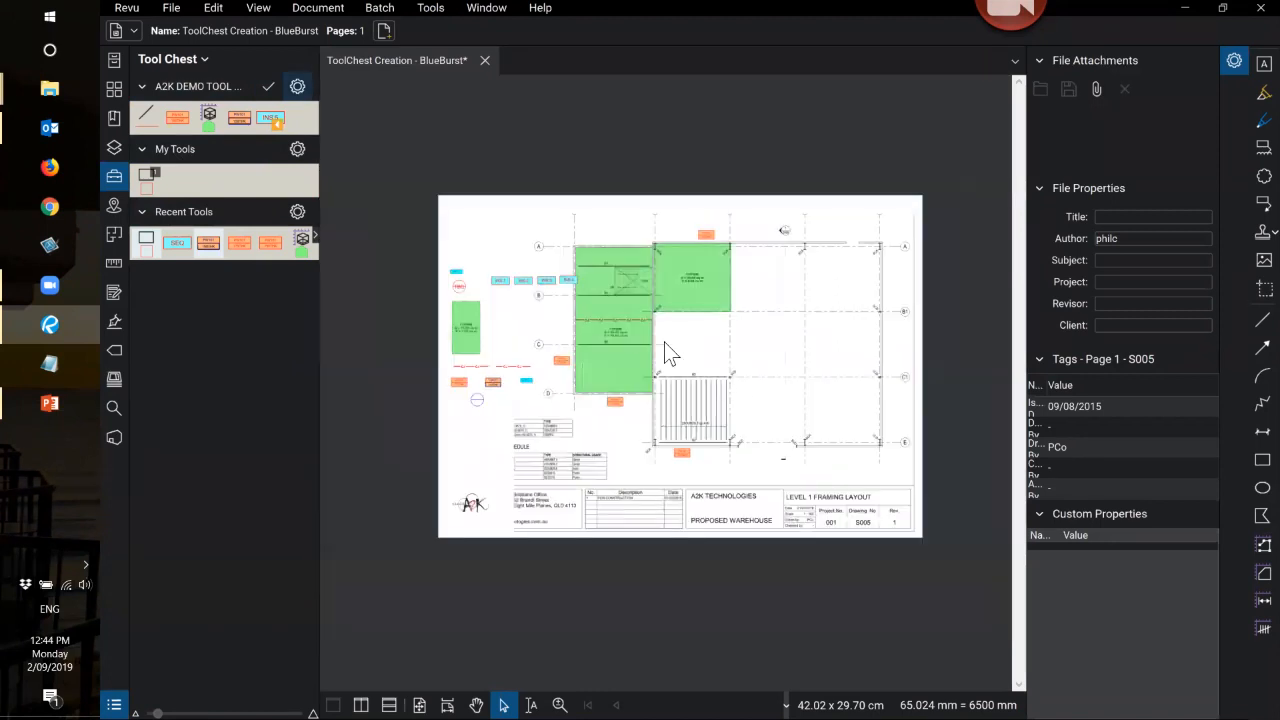
{"action": "scroll", "coordinate": [634, 334], "scroll_direction": "up", "scroll_amount": 1}
{"action": "scroll", "coordinate": [385, 283], "scroll_direction": "up", "scroll_amount": 2}
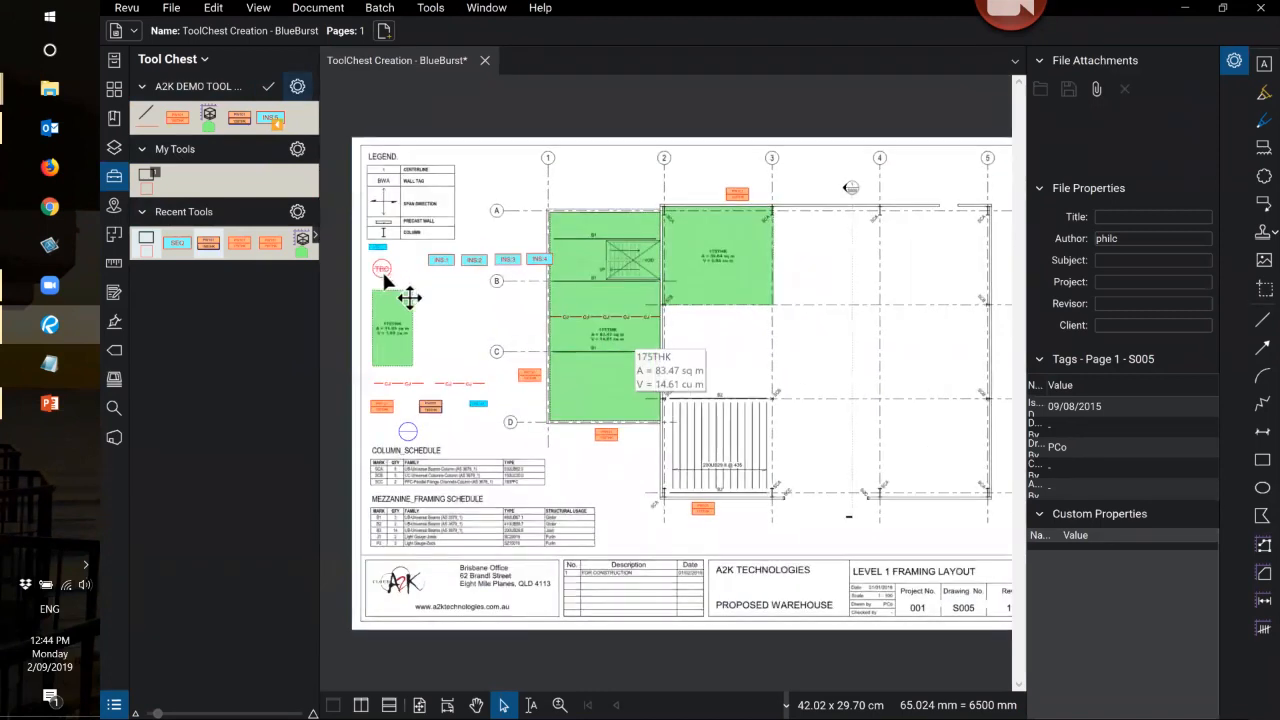
{"action": "left_click", "coordinate": [381, 271]}
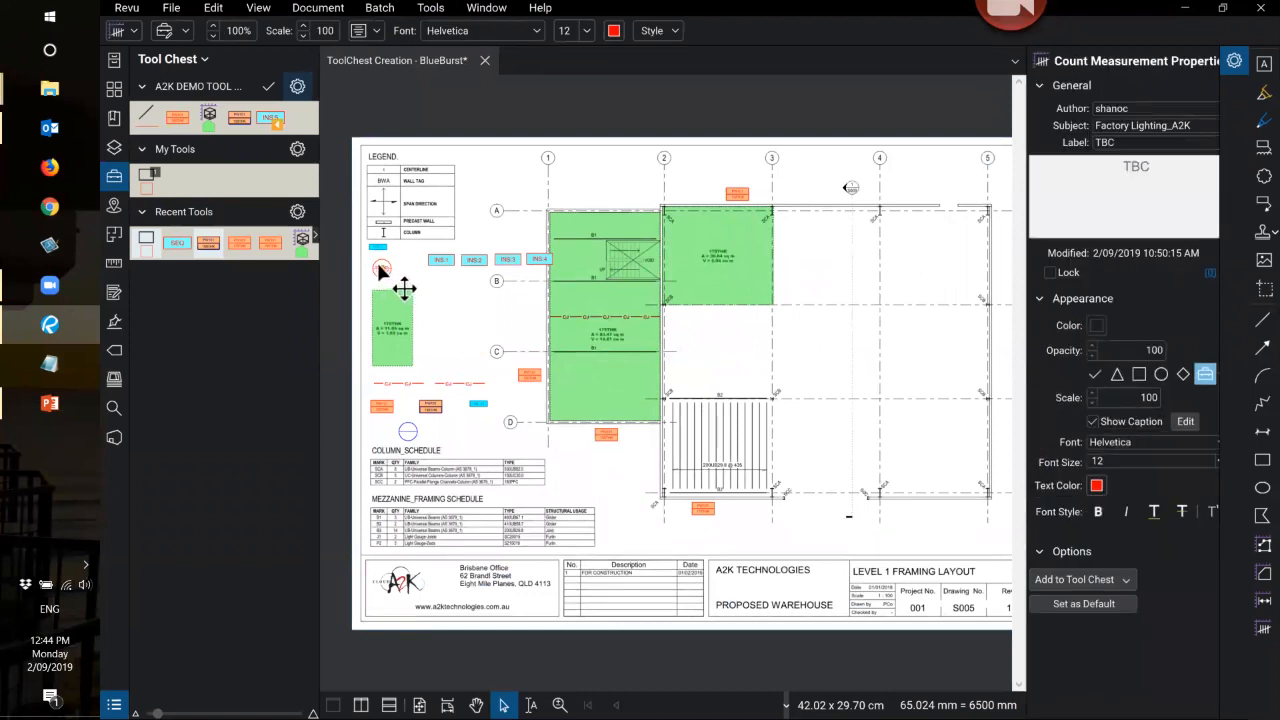
{"action": "left_click_drag", "start_coordinate": [1203, 126], "coordinate": [1092, 130]}
{"action": "right_click", "coordinate": [1110, 122]}
{"action": "left_click", "coordinate": [1117, 164]}
{"action": "left_click", "coordinate": [361, 289]}
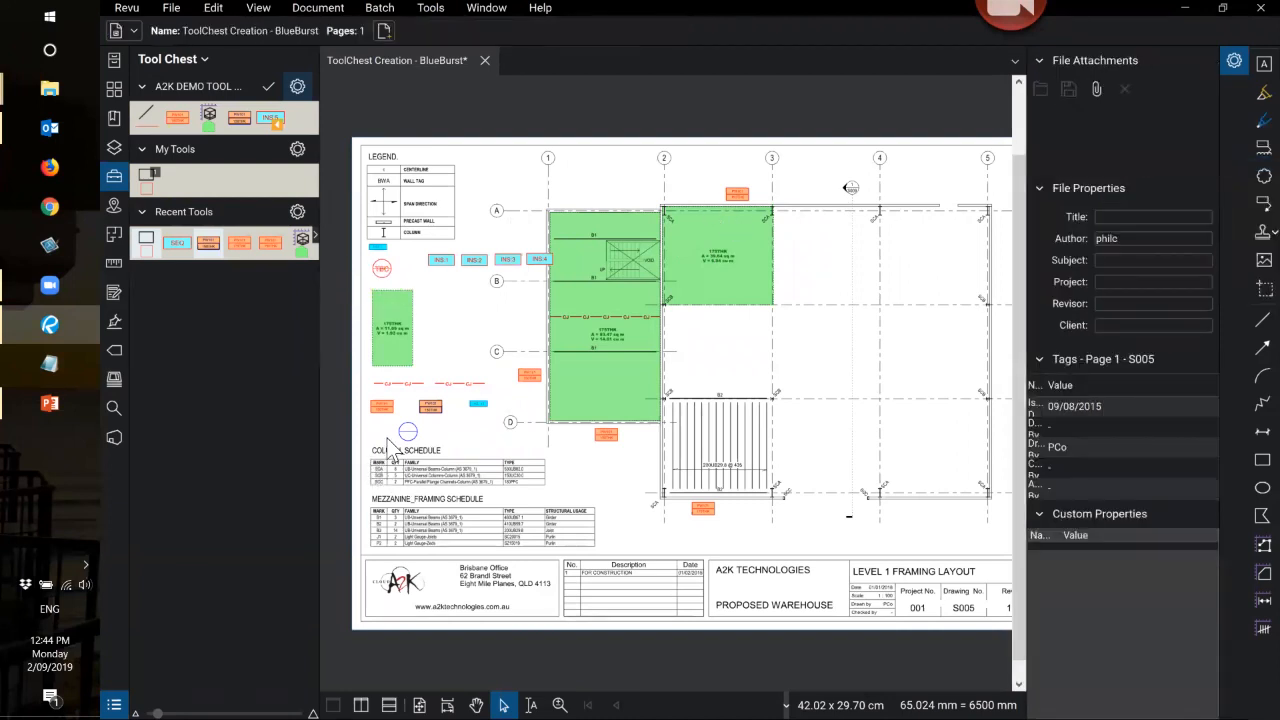
- Add the grouped blue circle symbol above the column schedule to the A2K DEMO TOOL SET
{"action": "scroll", "coordinate": [410, 443], "scroll_direction": "up", "scroll_amount": 1}
{"action": "scroll", "coordinate": [440, 438], "scroll_direction": "up", "scroll_amount": 1}
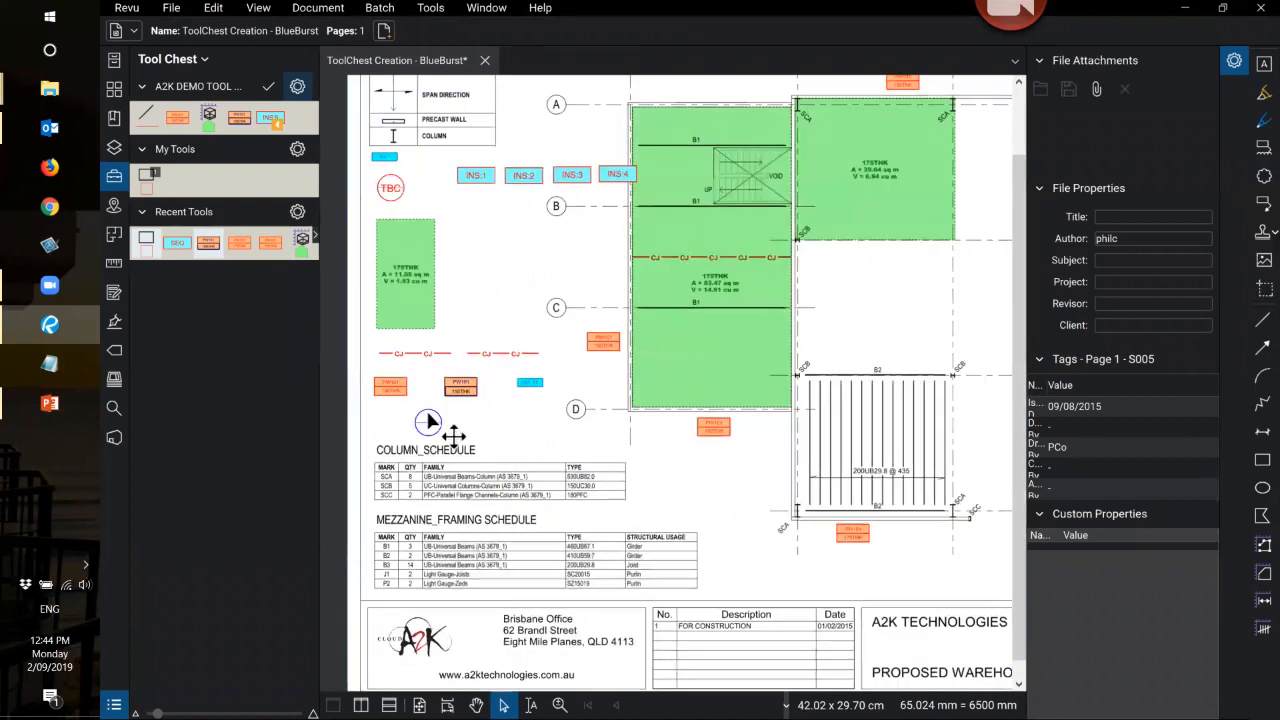
{"action": "left_click", "coordinate": [437, 437]}
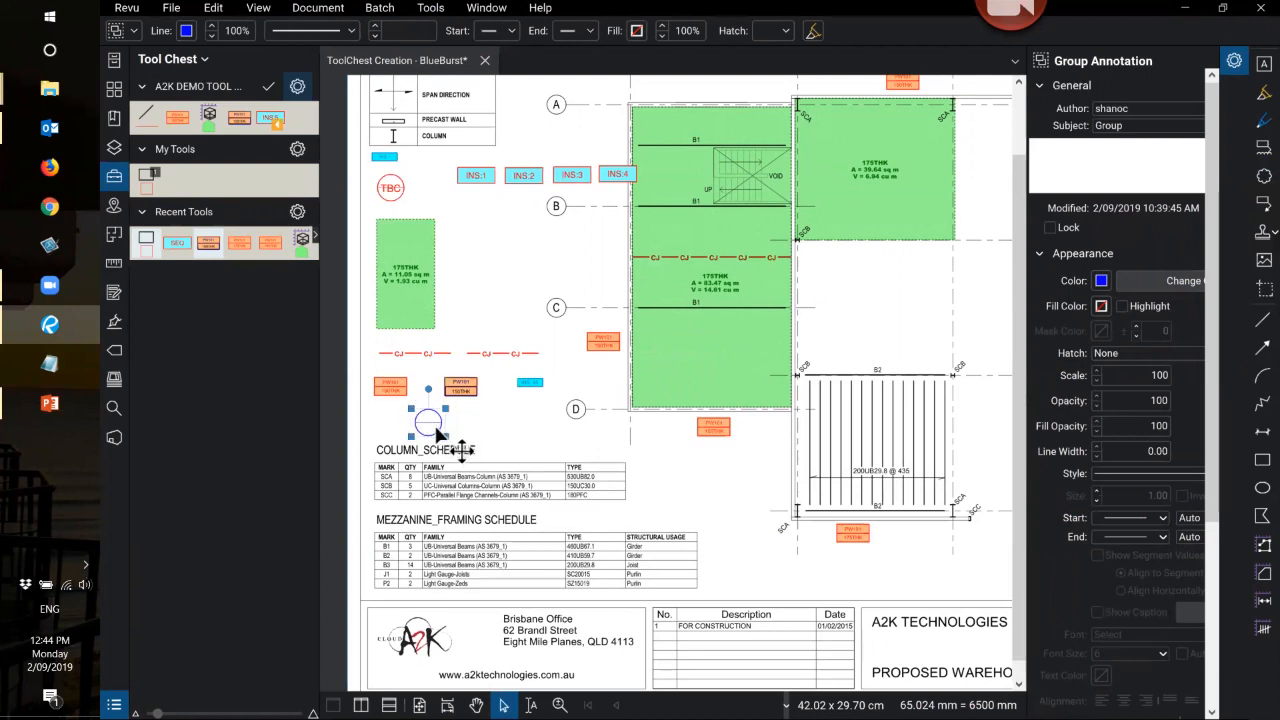
{"action": "left_click", "coordinate": [478, 318]}
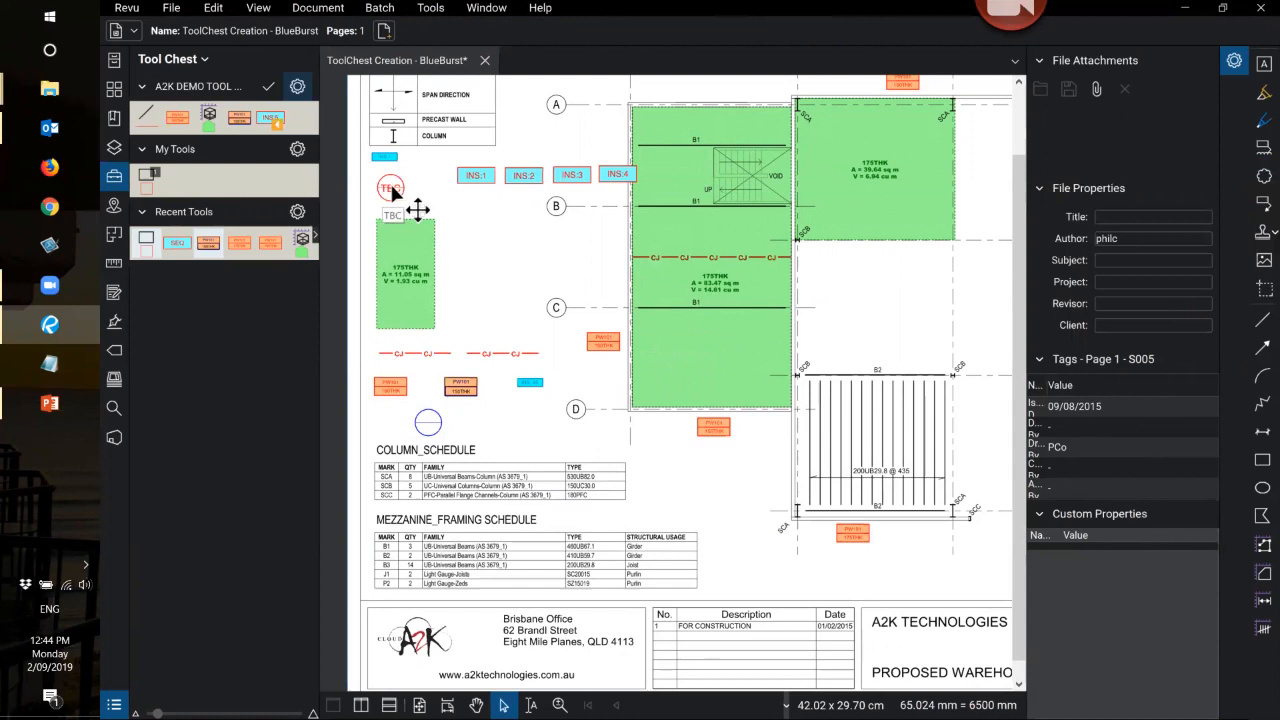
{"action": "left_click", "coordinate": [428, 426]}
{"action": "right_click", "coordinate": [429, 427]}
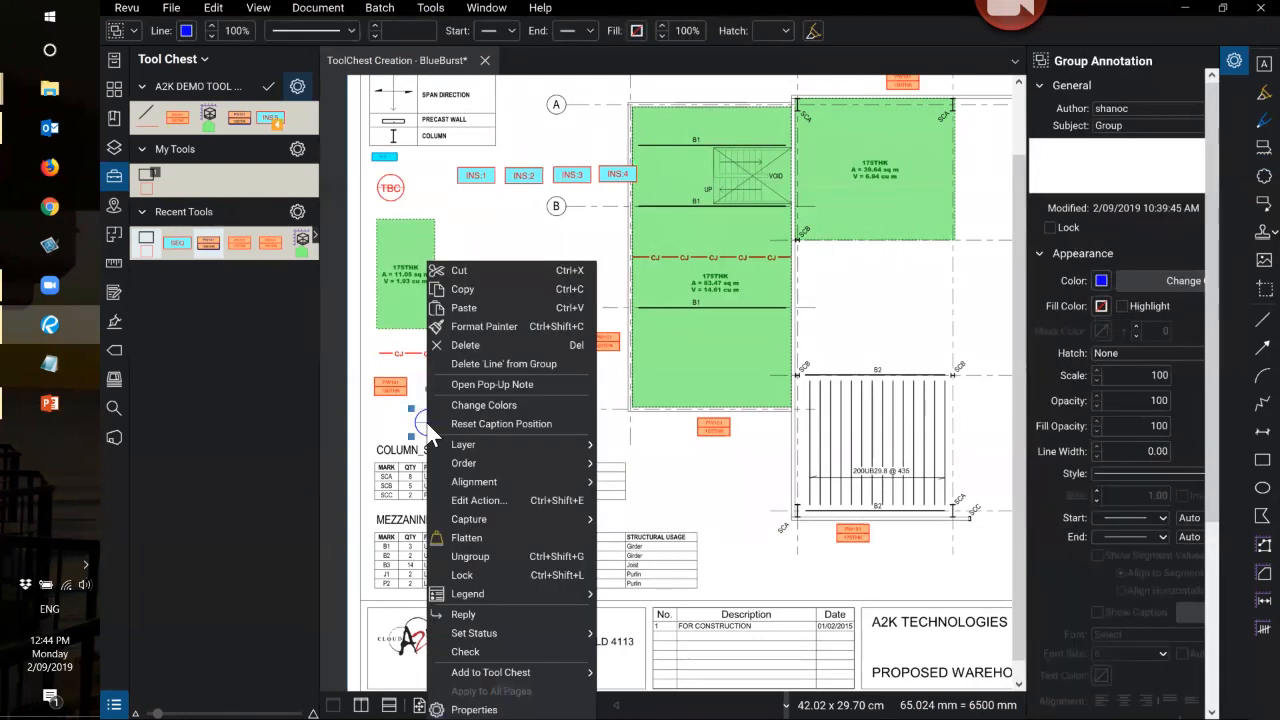
{"action": "mouse_move", "coordinate": [513, 676]}
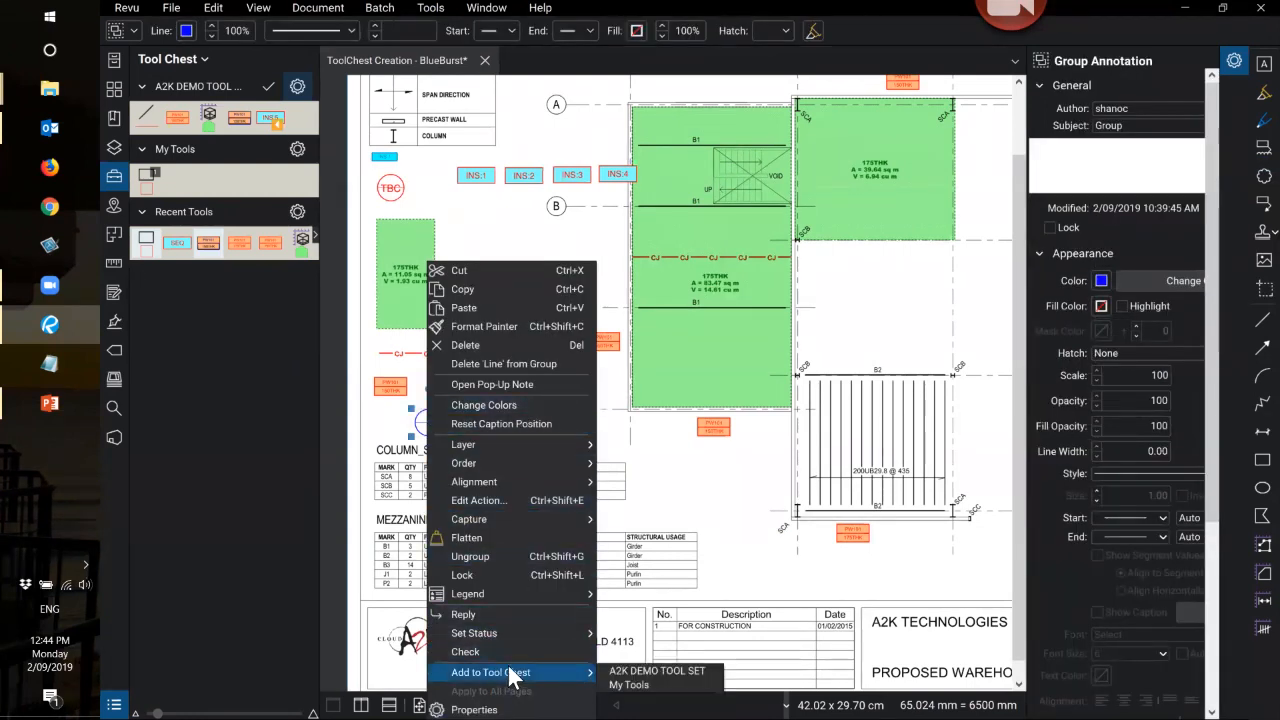
{"action": "left_click", "coordinate": [654, 672]}
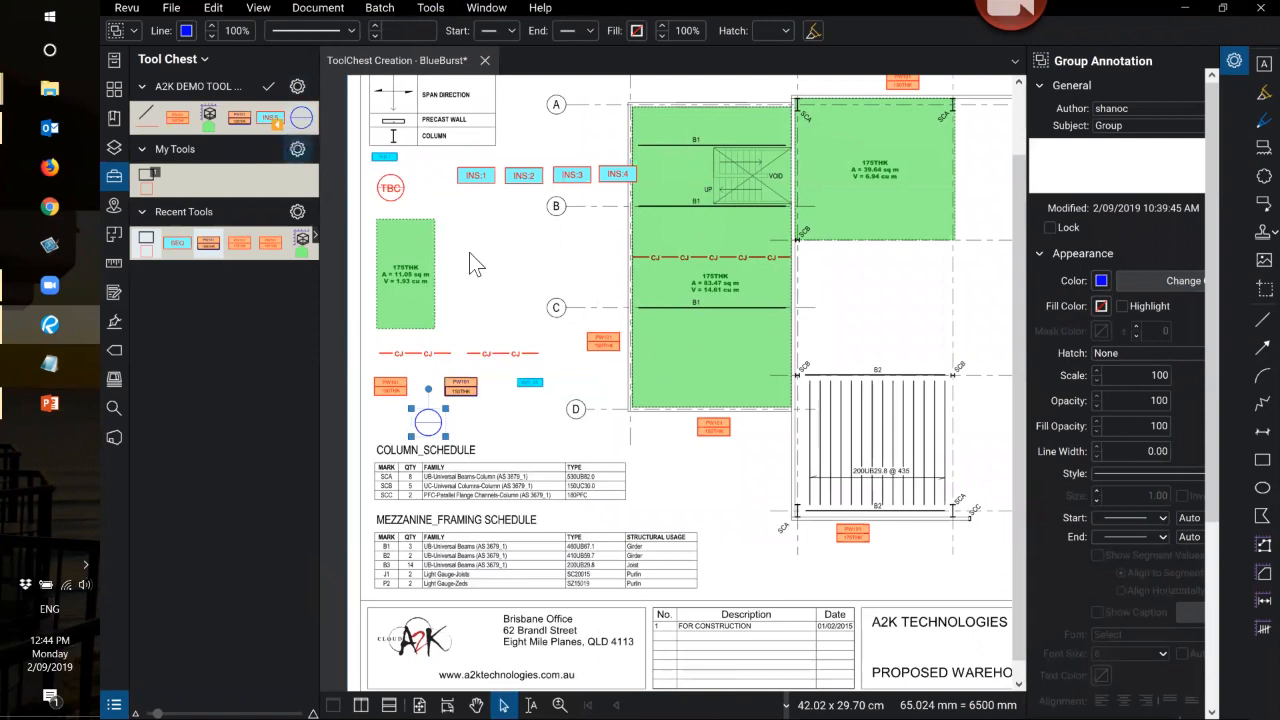
- Replace the subject of the grouped blue circle on the drawing with the copied text "Factory Lighting_A2K"
{"action": "scroll", "coordinate": [469, 259], "scroll_direction": "down", "scroll_amount": 3}
{"action": "scroll", "coordinate": [821, 208], "scroll_direction": "up", "scroll_amount": 1}
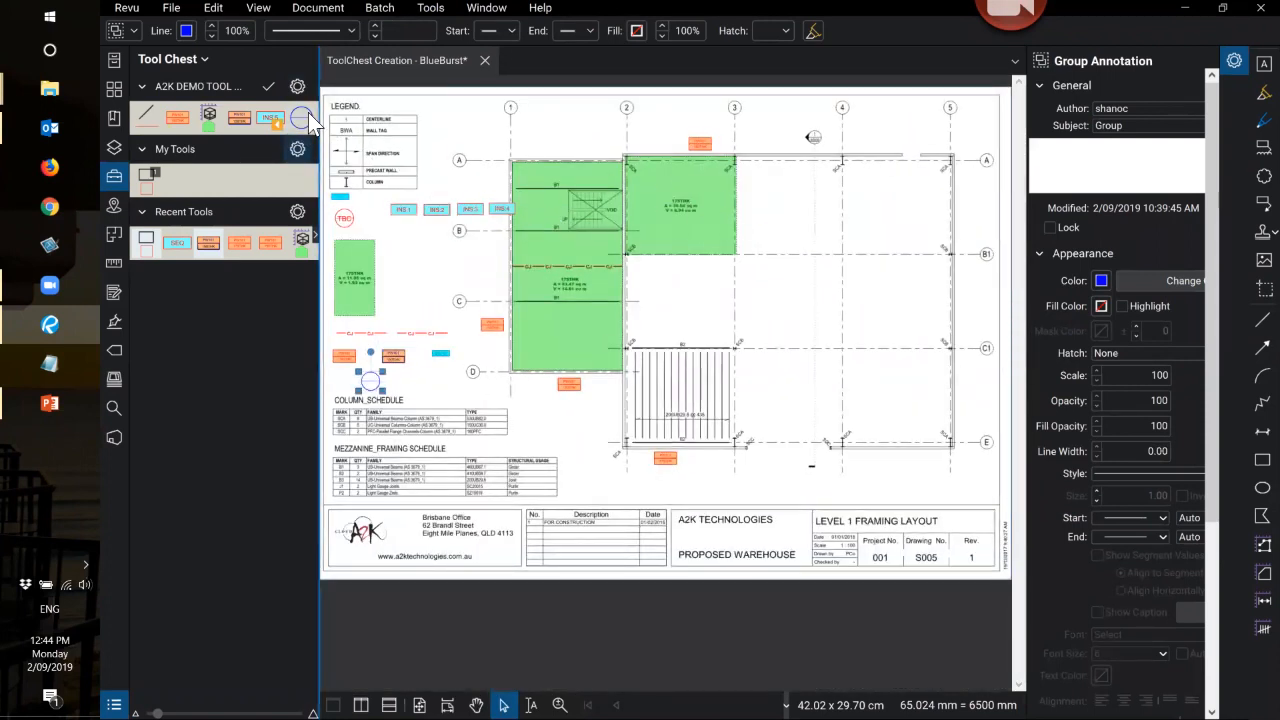
{"action": "left_click_drag", "start_coordinate": [1136, 124], "coordinate": [1088, 126]}
{"action": "right_click", "coordinate": [1087, 127]}
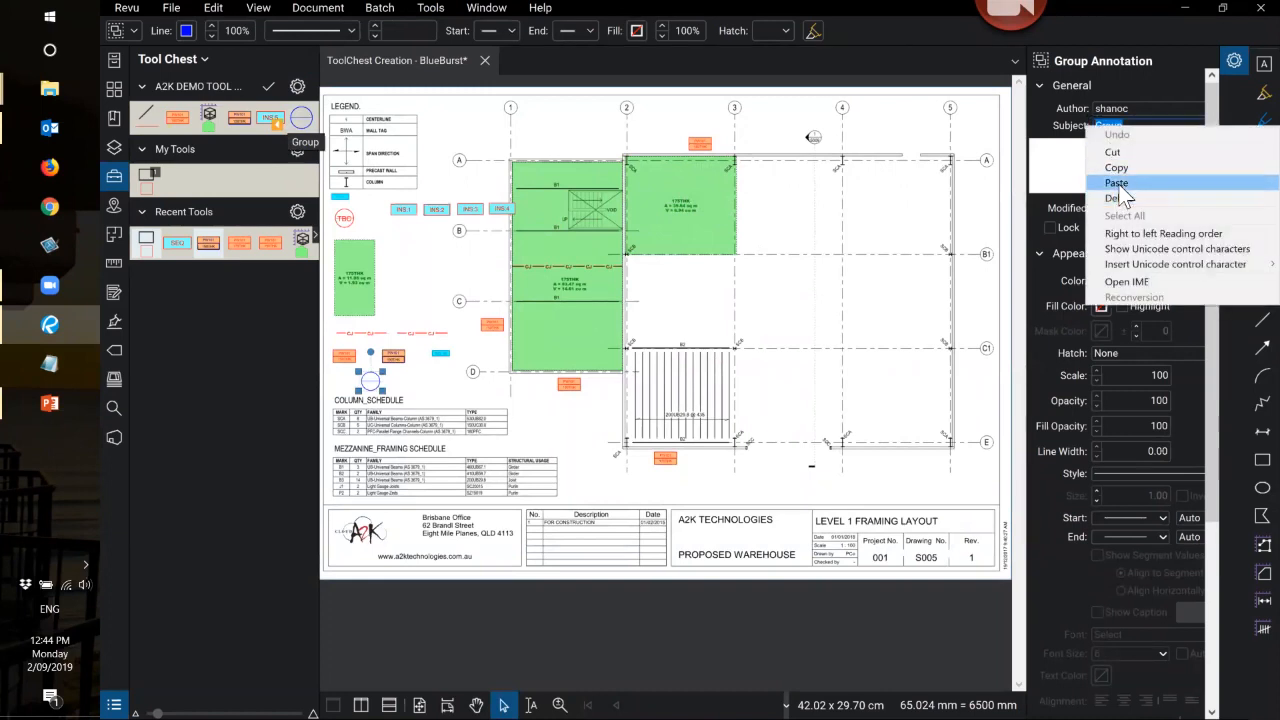
{"action": "left_click", "coordinate": [1116, 182]}
{"action": "left_click", "coordinate": [826, 280]}
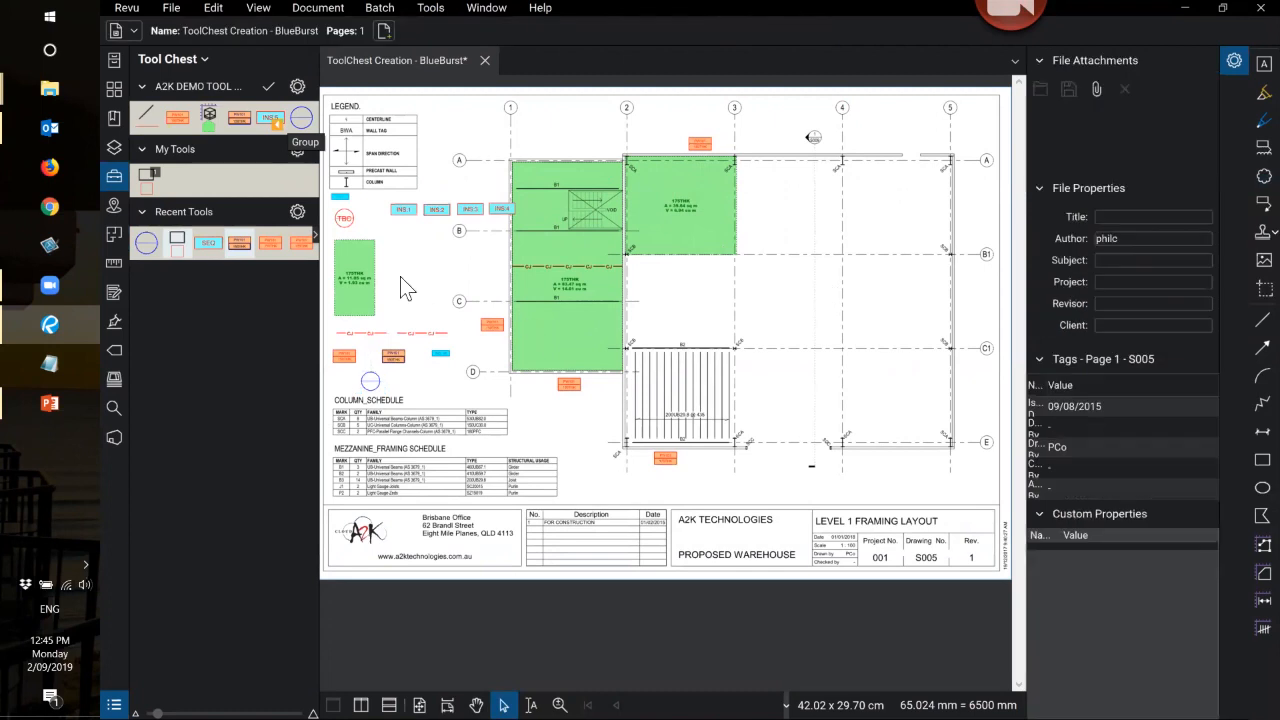
- Create a count tool from the grouped circle tool in the A2K DEMO TOOL SET and place eleven count markers across the grid bays
{"action": "right_click", "coordinate": [297, 119]}
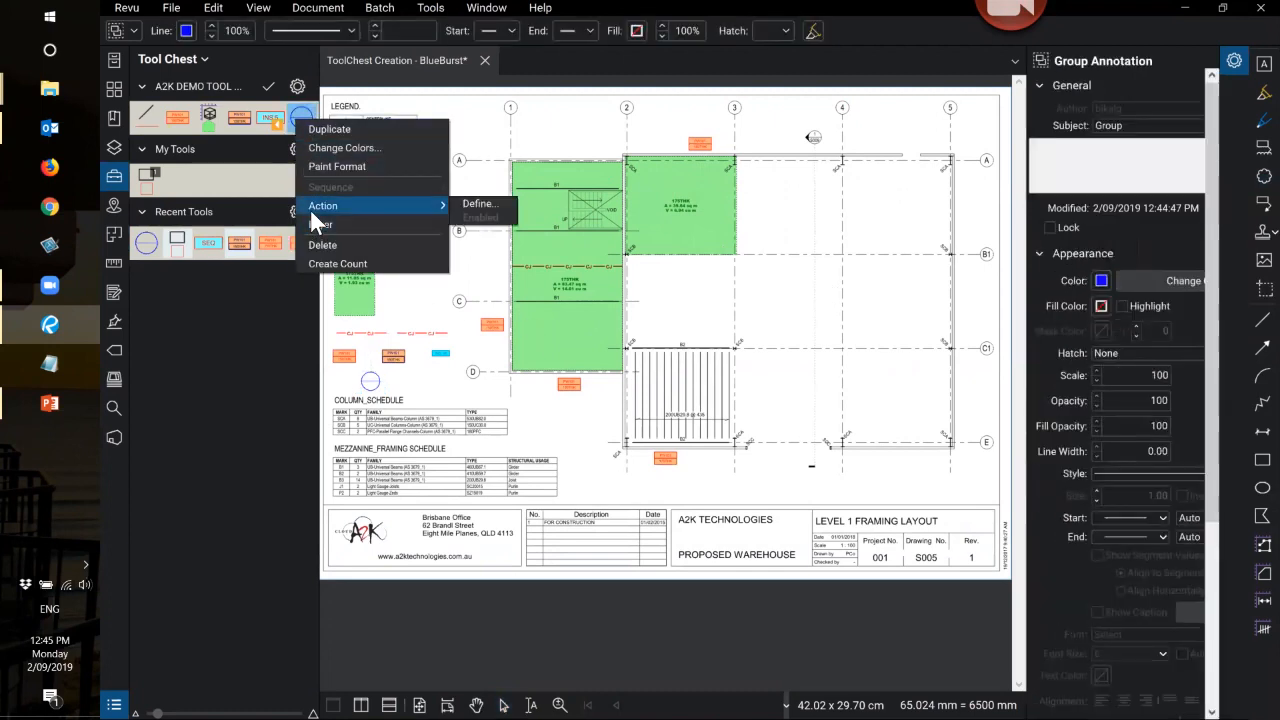
{"action": "left_click", "coordinate": [332, 267]}
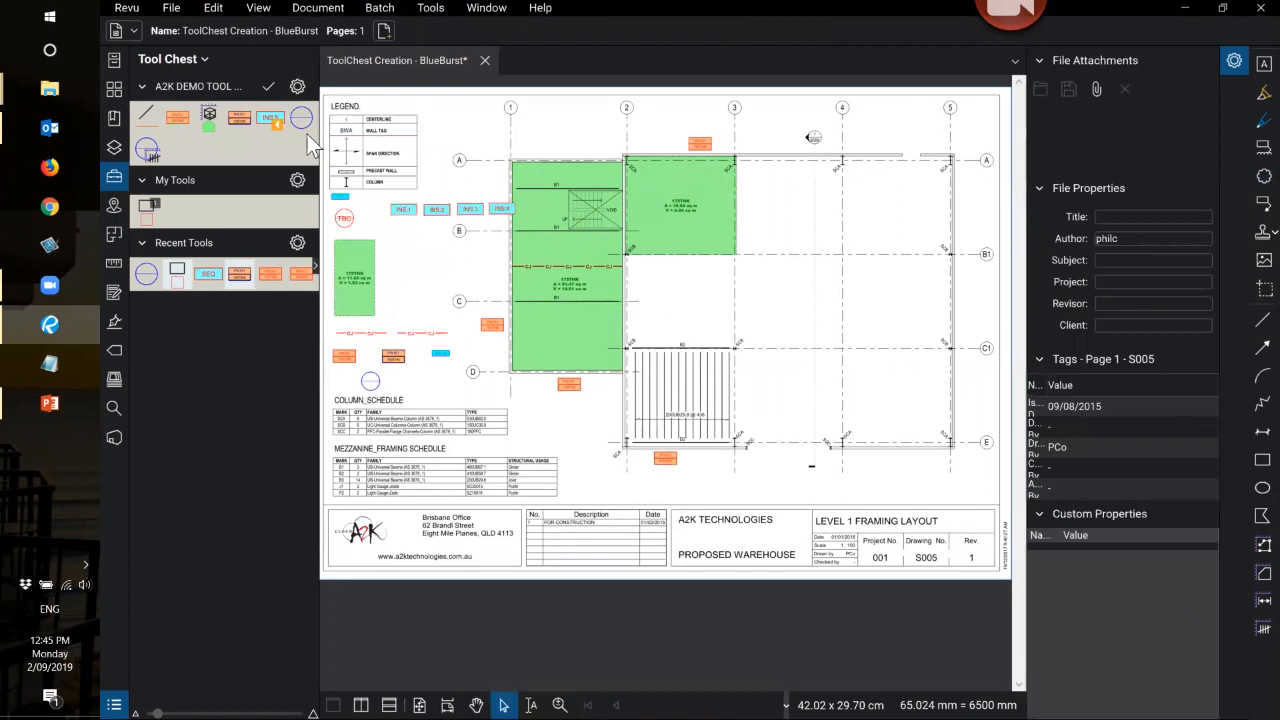
{"action": "left_click", "coordinate": [147, 152]}
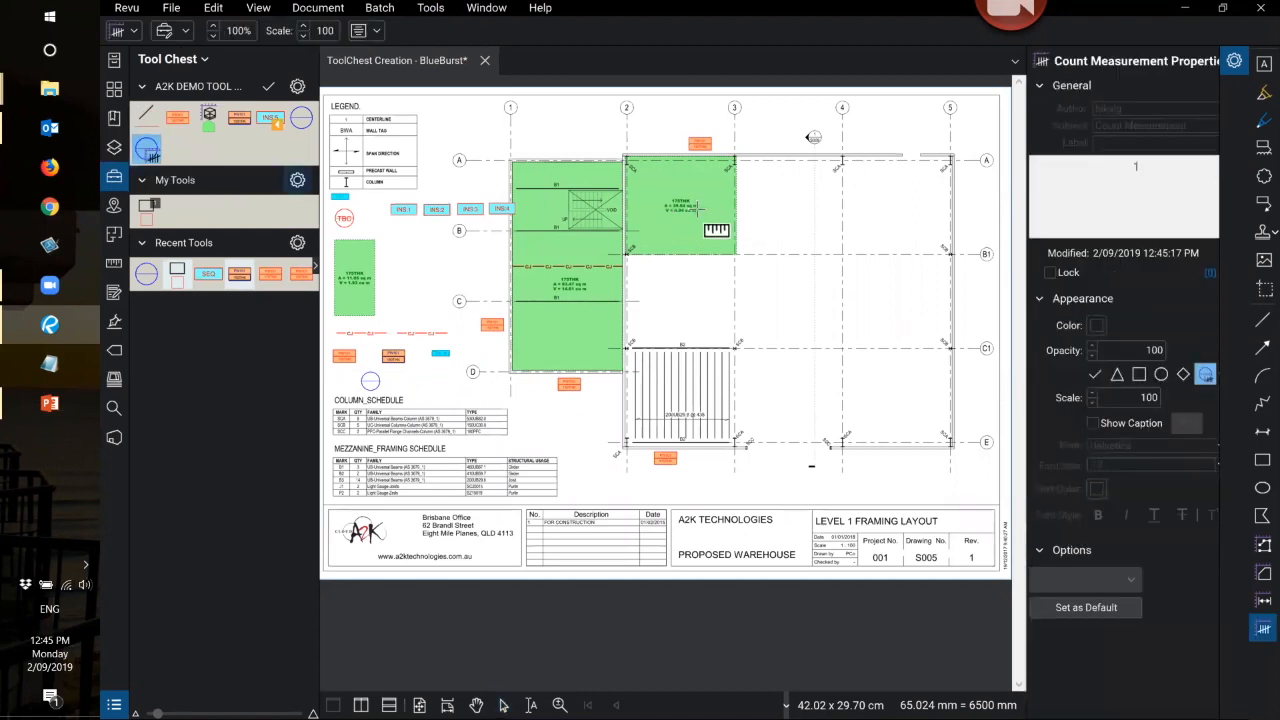
{"action": "left_click", "coordinate": [781, 216]}
{"action": "left_click", "coordinate": [681, 222]}
{"action": "left_click", "coordinate": [897, 220]}
{"action": "left_click", "coordinate": [891, 307]}
{"action": "left_click", "coordinate": [790, 302]}
{"action": "left_click", "coordinate": [683, 304]}
{"action": "left_click", "coordinate": [690, 399]}
{"action": "left_click", "coordinate": [792, 400]}
{"action": "left_click", "coordinate": [901, 403]}
{"action": "left_click", "coordinate": [566, 334]}
{"action": "left_click", "coordinate": [555, 210]}
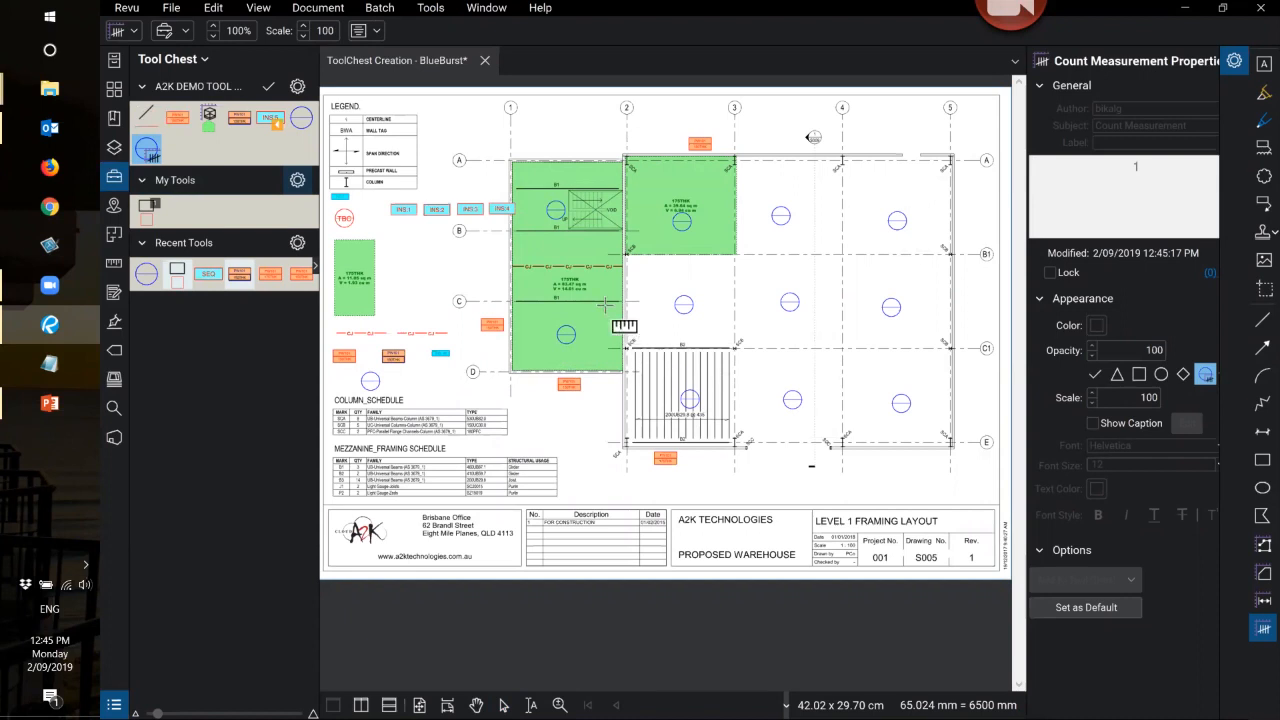
{"action": "key", "text": "Escape"}
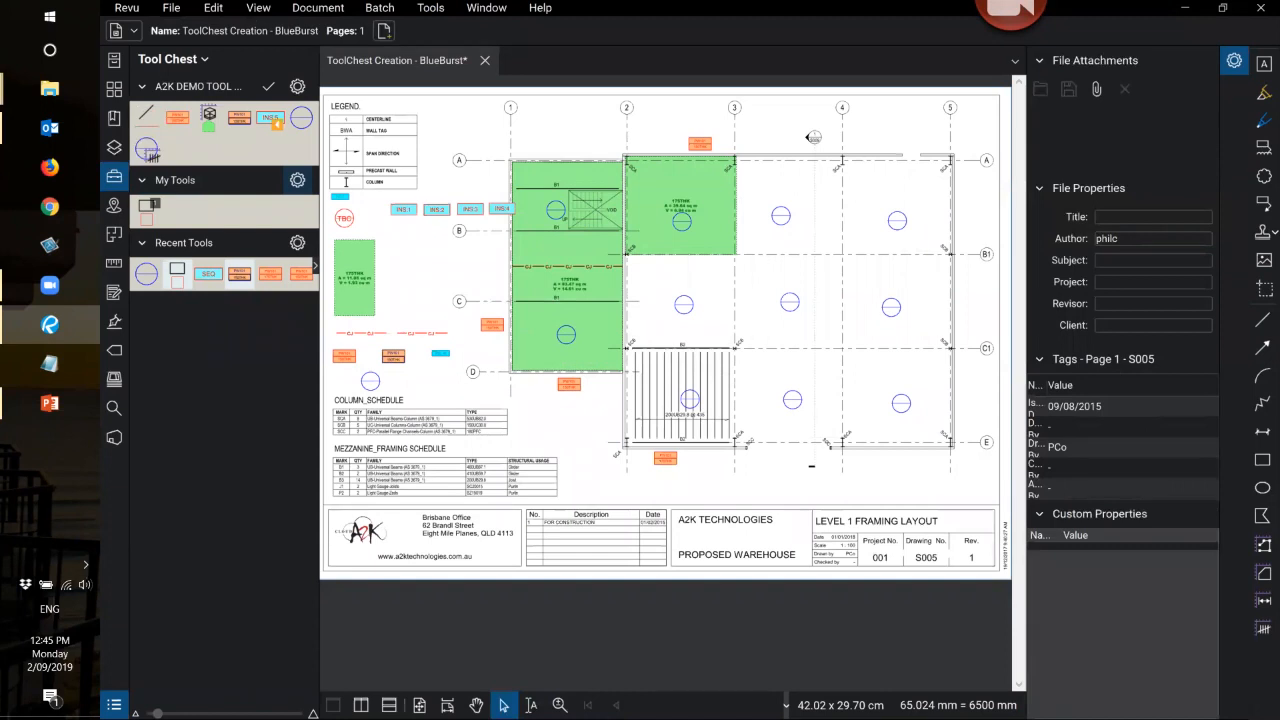
- Show the markups list, look up the placed circle count in it and expand the Factory Lighting_A2K group
{"action": "key", "text": "alt+l"}
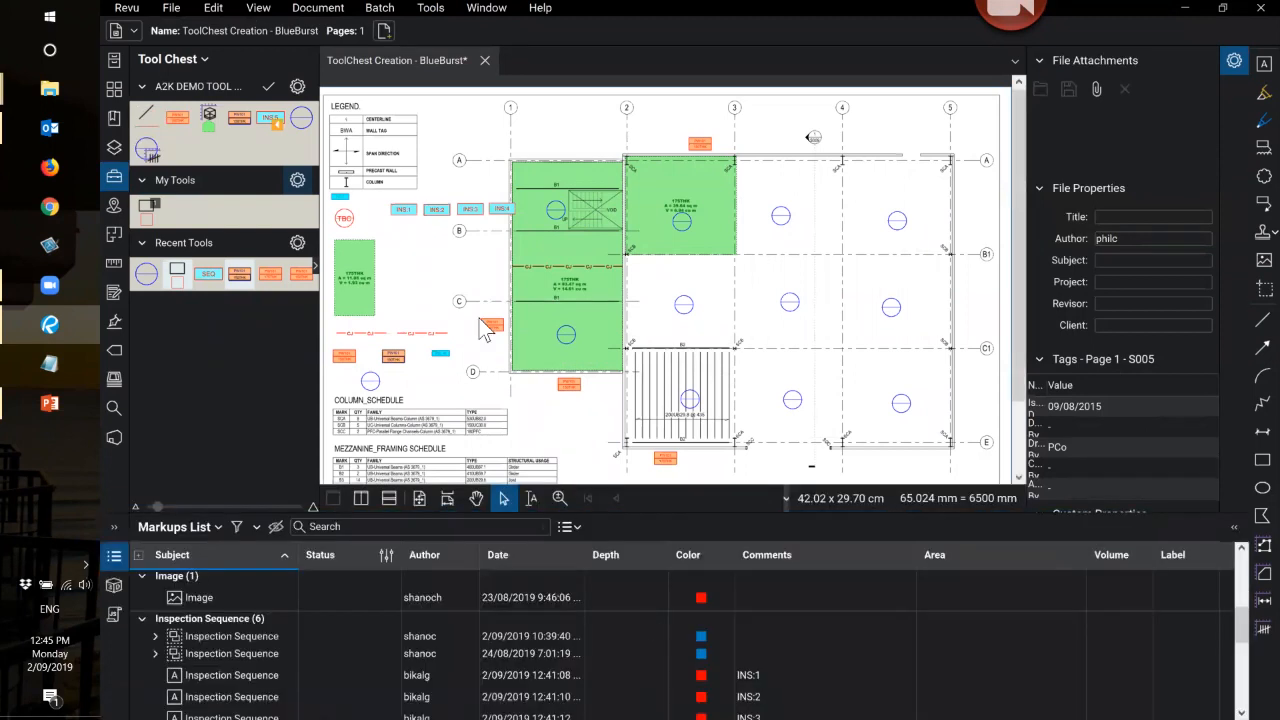
{"action": "left_click", "coordinate": [682, 307]}
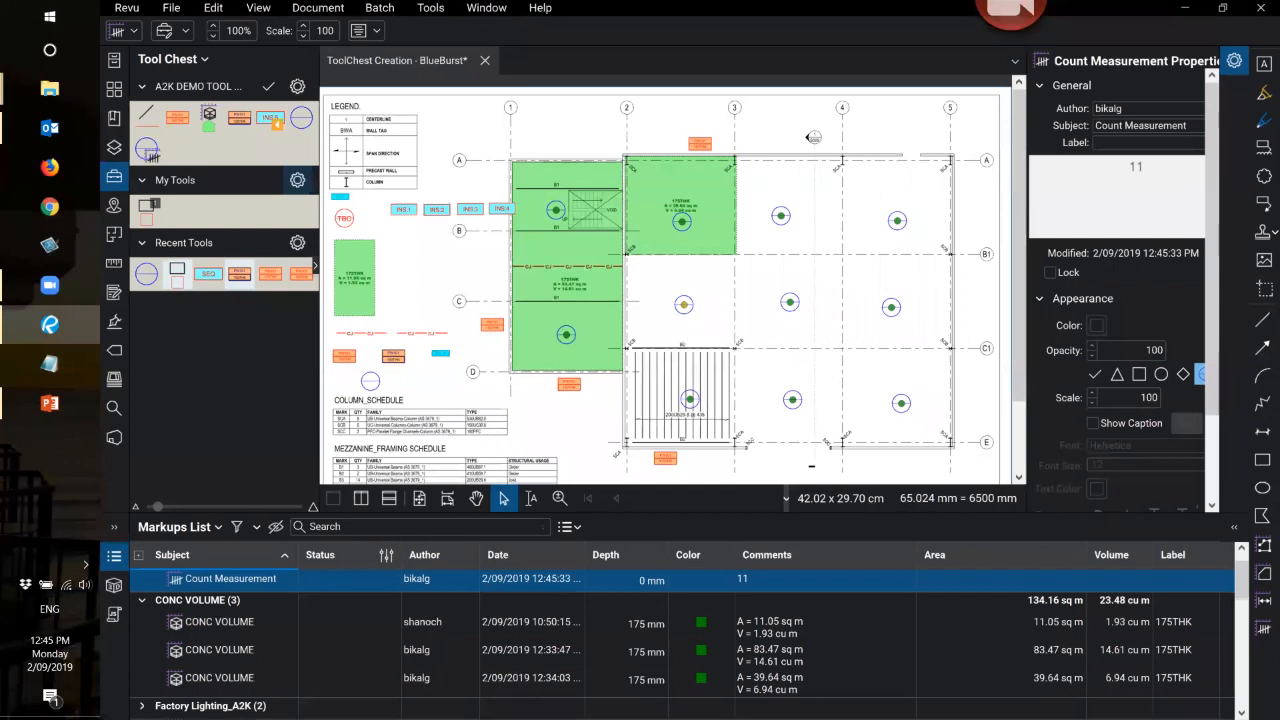
{"action": "scroll", "coordinate": [281, 643], "scroll_direction": "down", "scroll_amount": 5}
{"action": "scroll", "coordinate": [279, 637], "scroll_direction": "up", "scroll_amount": 5}
{"action": "scroll", "coordinate": [279, 637], "scroll_direction": "down", "scroll_amount": 5}
{"action": "scroll", "coordinate": [279, 639], "scroll_direction": "up", "scroll_amount": 5}
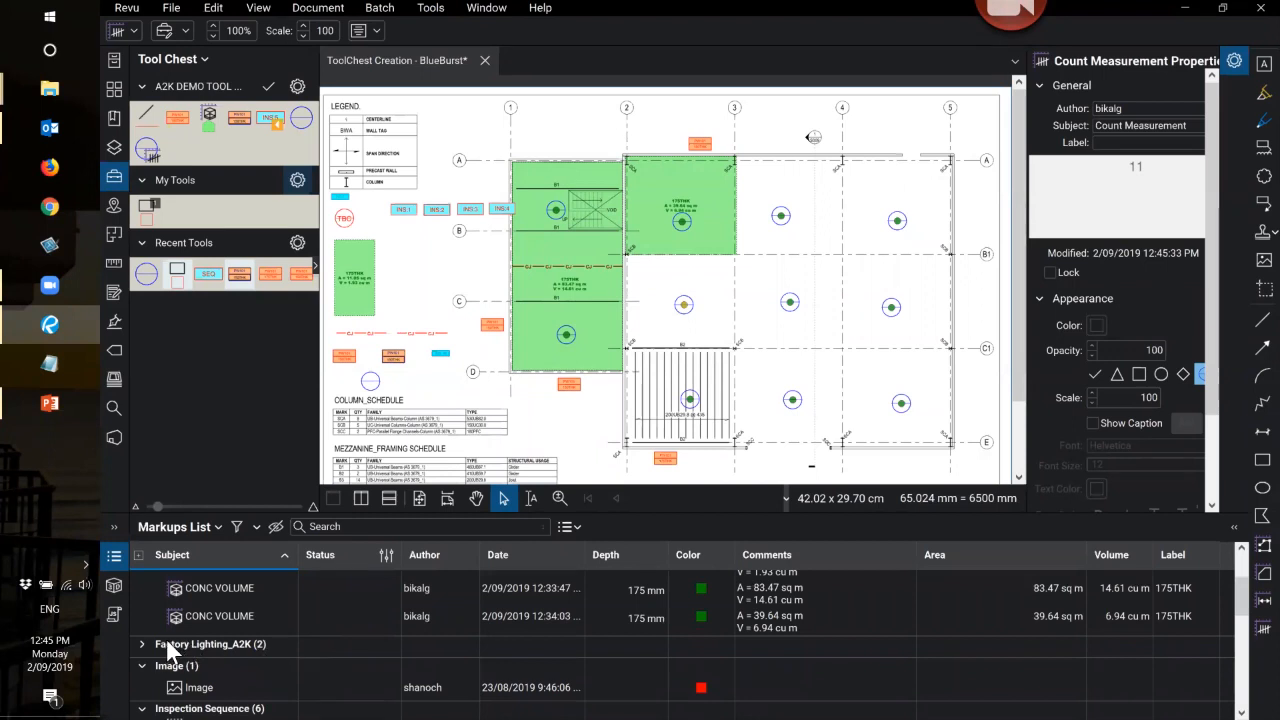
{"action": "left_click", "coordinate": [141, 644]}
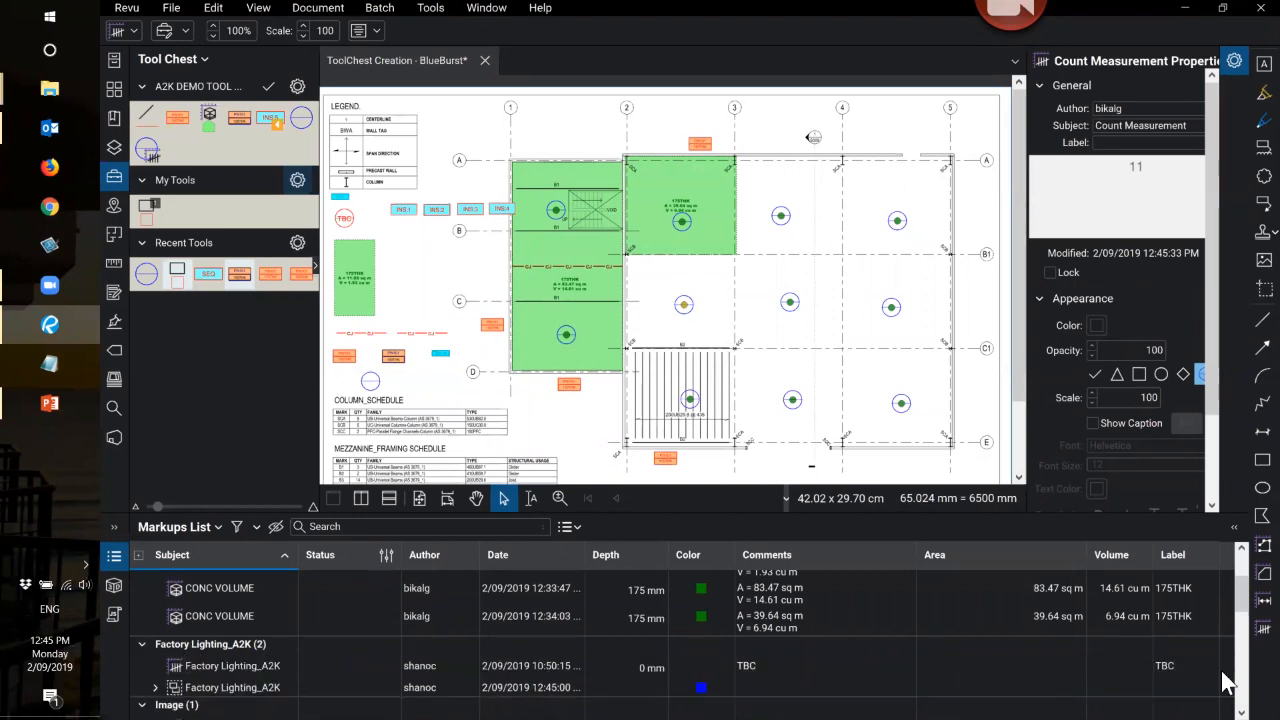
- Add the Count column to the markups list and check it for the grouped Factory Lighting_A2K markup
{"action": "left_click", "coordinate": [217, 528]}
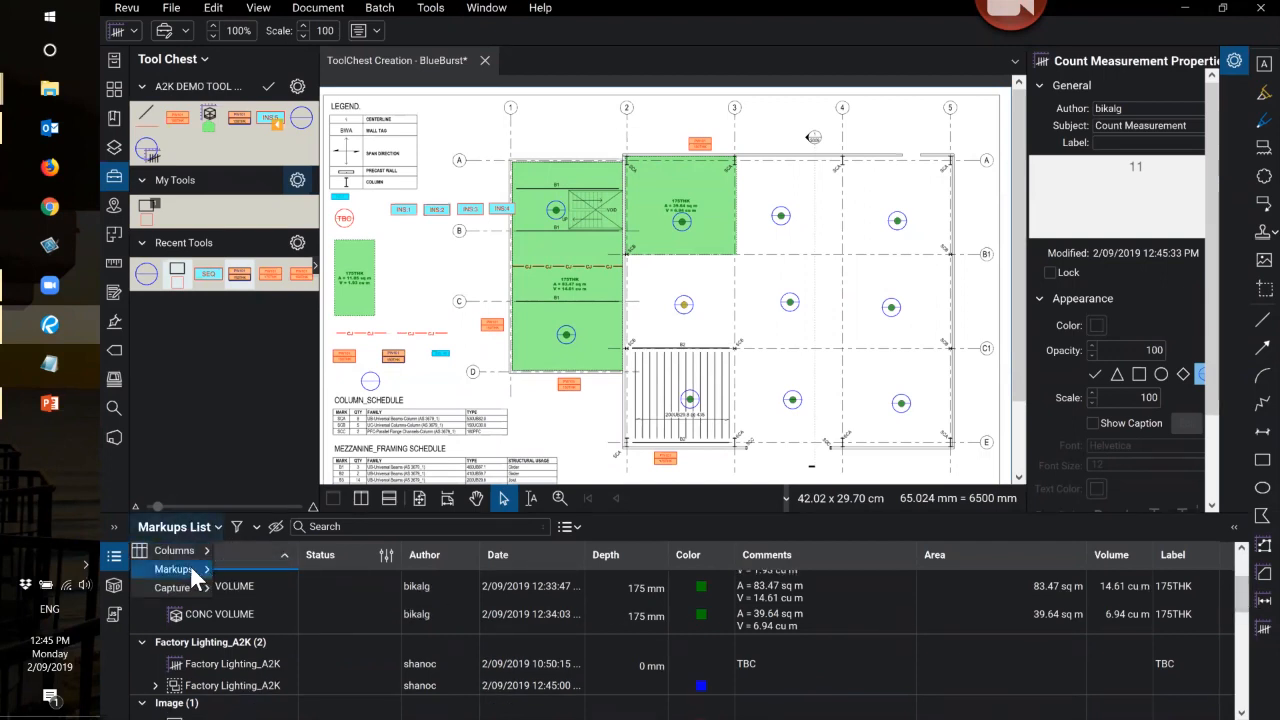
{"action": "mouse_move", "coordinate": [182, 558]}
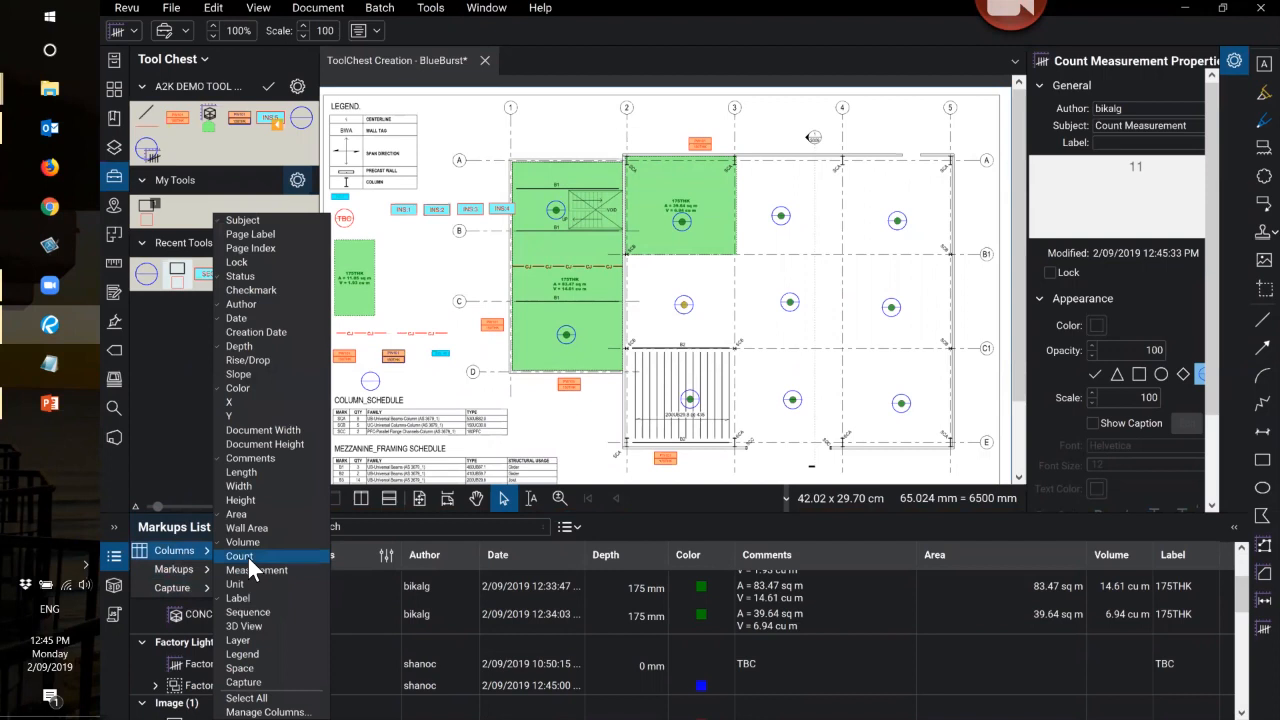
{"action": "left_click", "coordinate": [248, 558]}
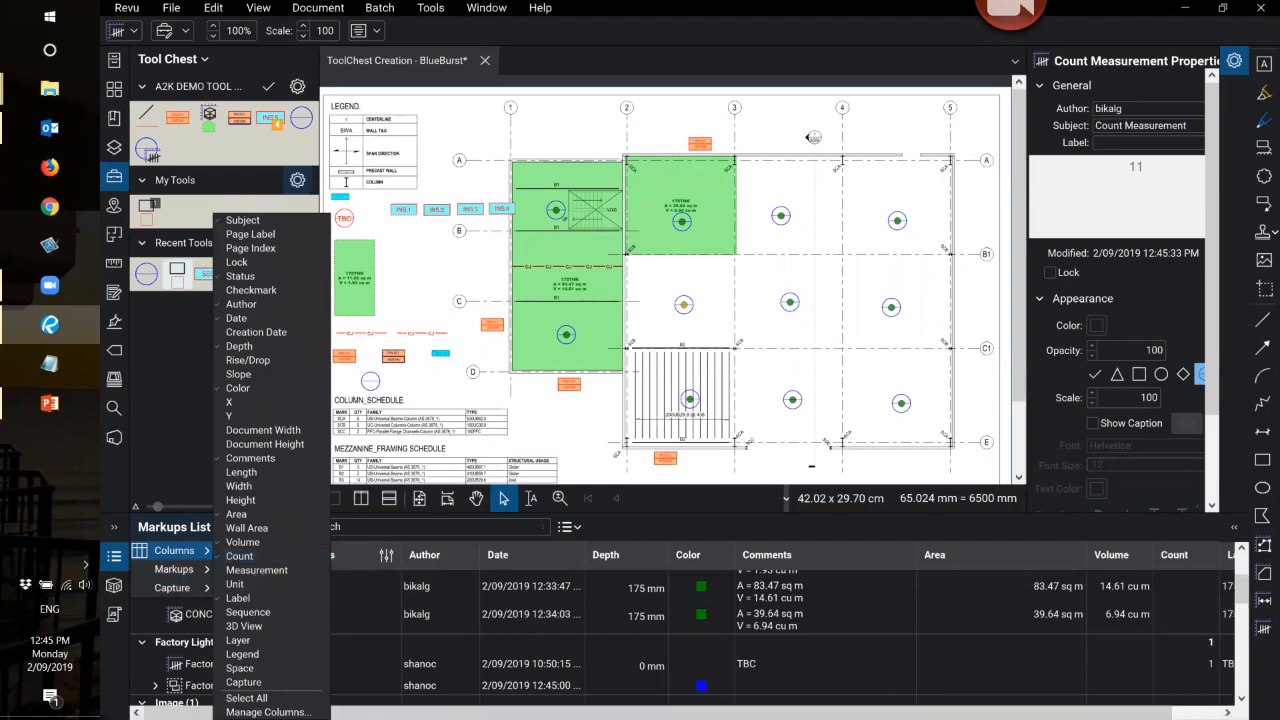
{"action": "scroll", "coordinate": [682, 630], "scroll_direction": "right", "scroll_amount": 1}
{"action": "scroll", "coordinate": [682, 630], "scroll_direction": "left", "scroll_amount": 1}
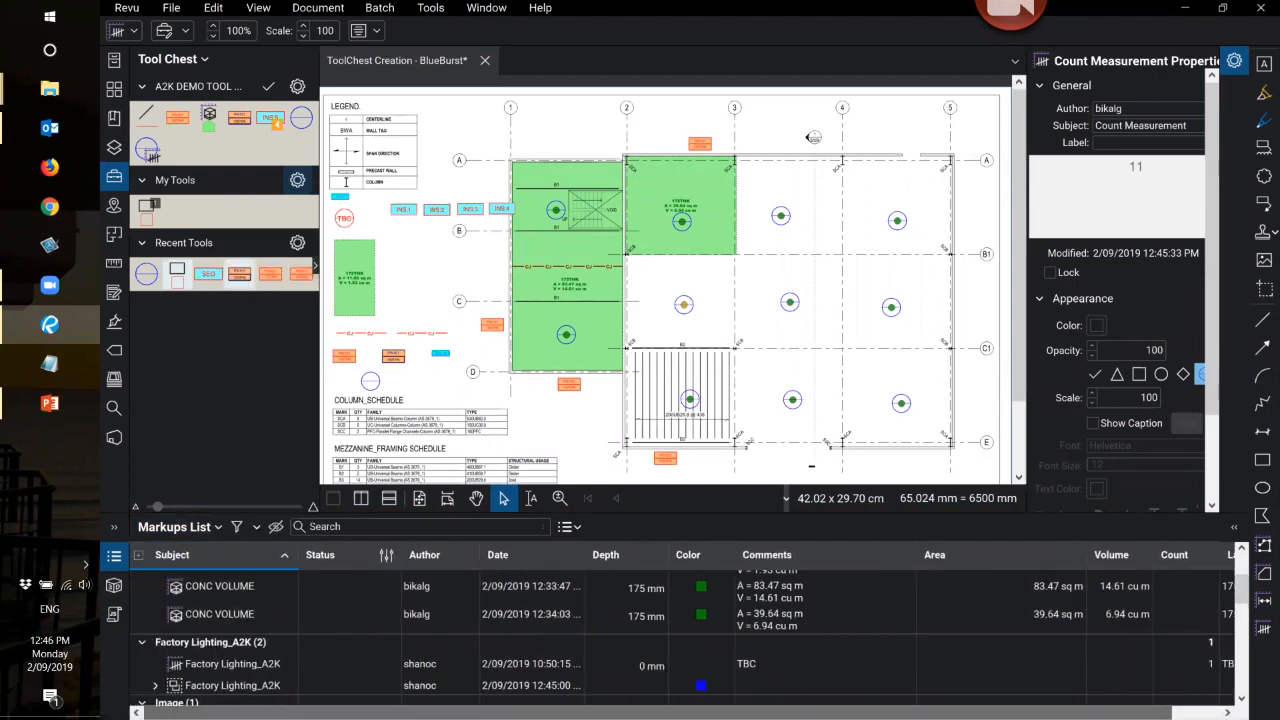
{"action": "left_click", "coordinate": [232, 685]}
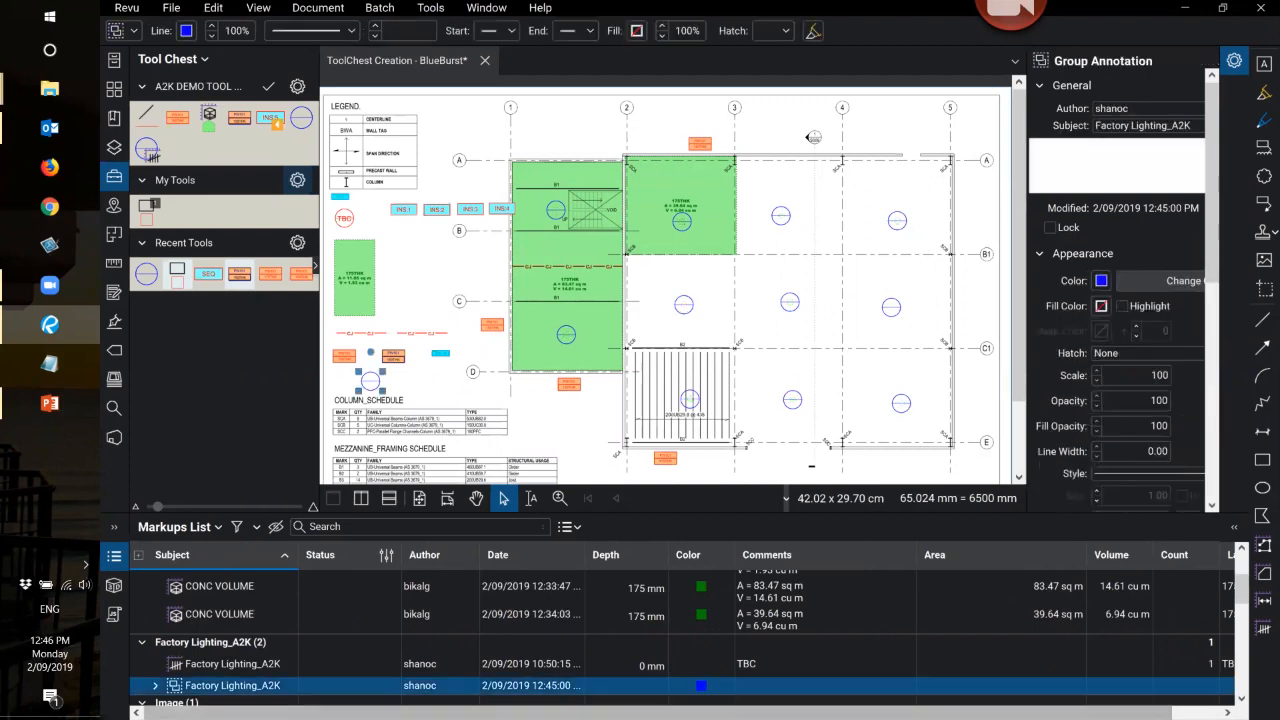
{"action": "left_click_drag", "start_coordinate": [1040, 712], "coordinate": [1092, 712]}
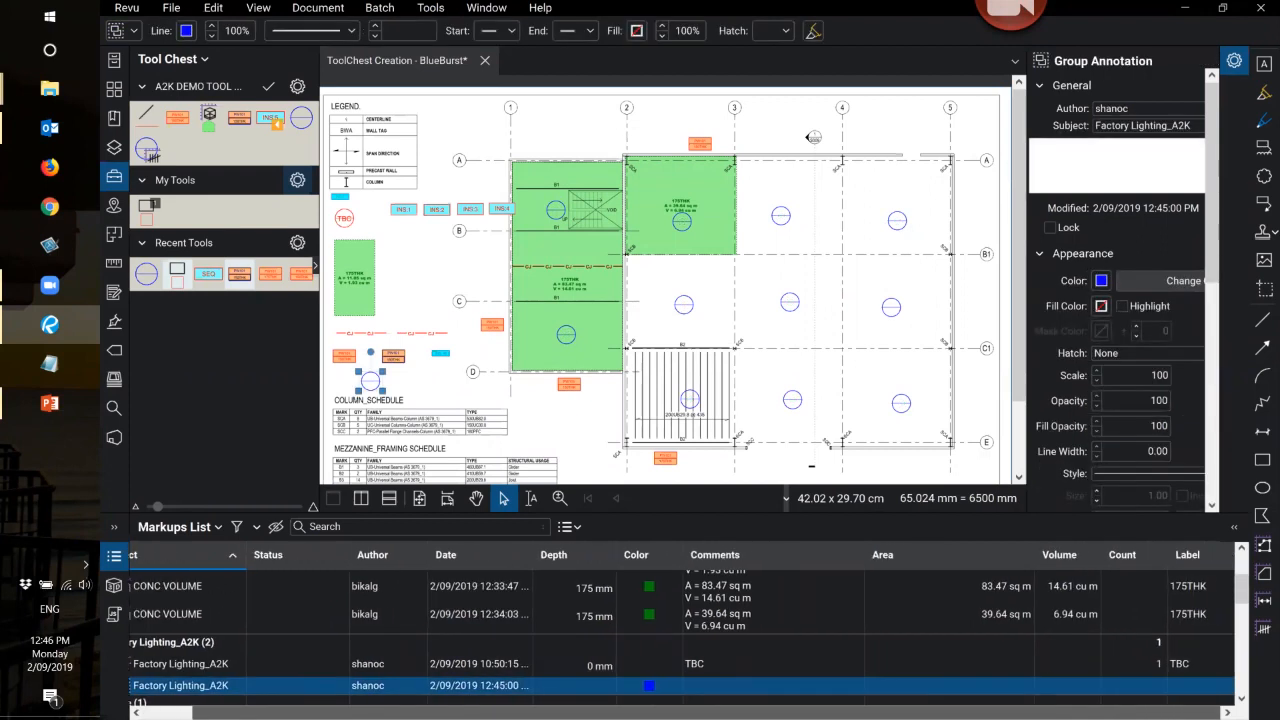
- Select the placed circle count markup and paste the copied text "Factory Lighting_A2K" into its subject
{"action": "left_click", "coordinate": [794, 329]}
{"action": "left_click", "coordinate": [794, 310]}
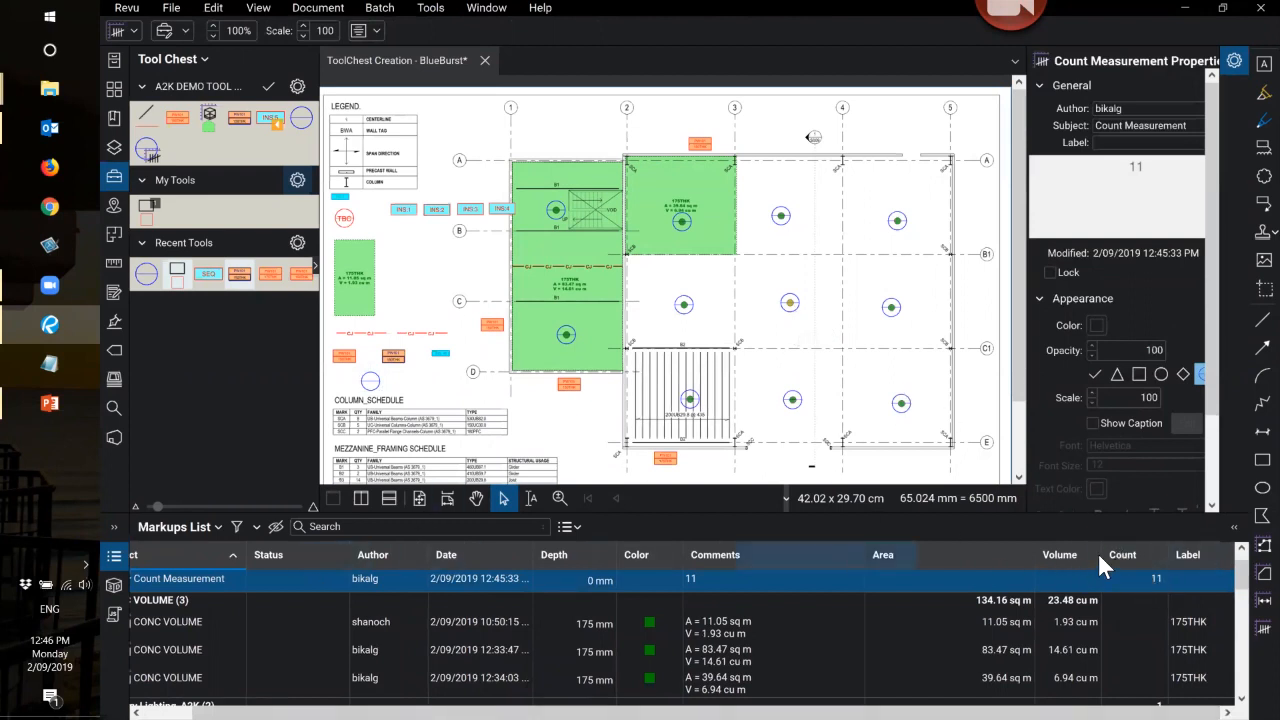
{"action": "scroll", "coordinate": [1098, 566], "scroll_direction": "up", "scroll_amount": 1}
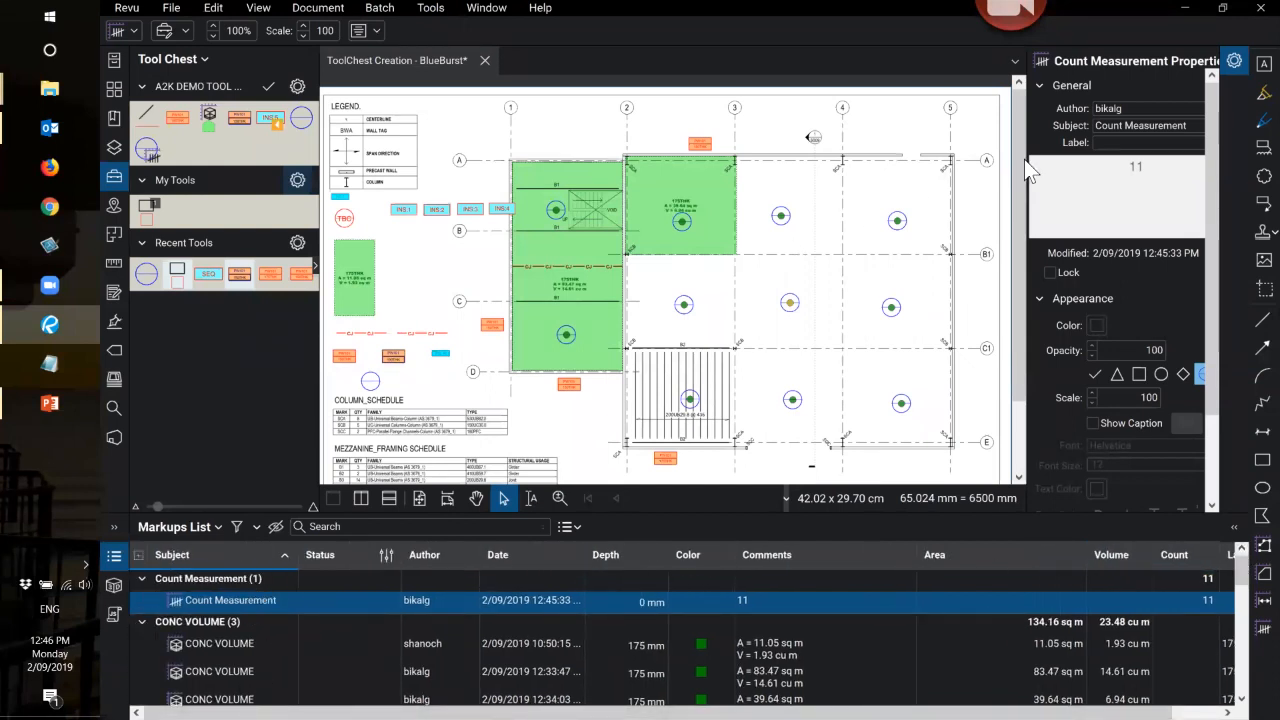
{"action": "right_click", "coordinate": [1150, 127]}
{"action": "left_click", "coordinate": [1116, 186]}
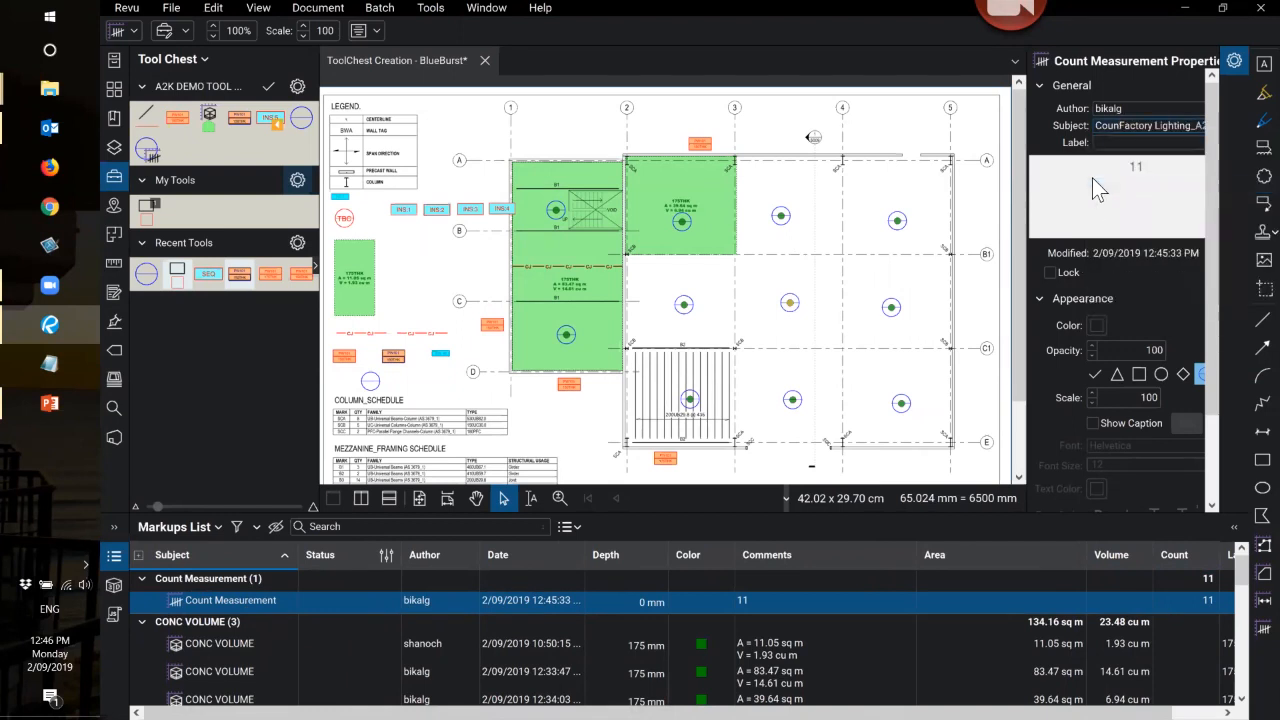
{"action": "left_click", "coordinate": [853, 176]}
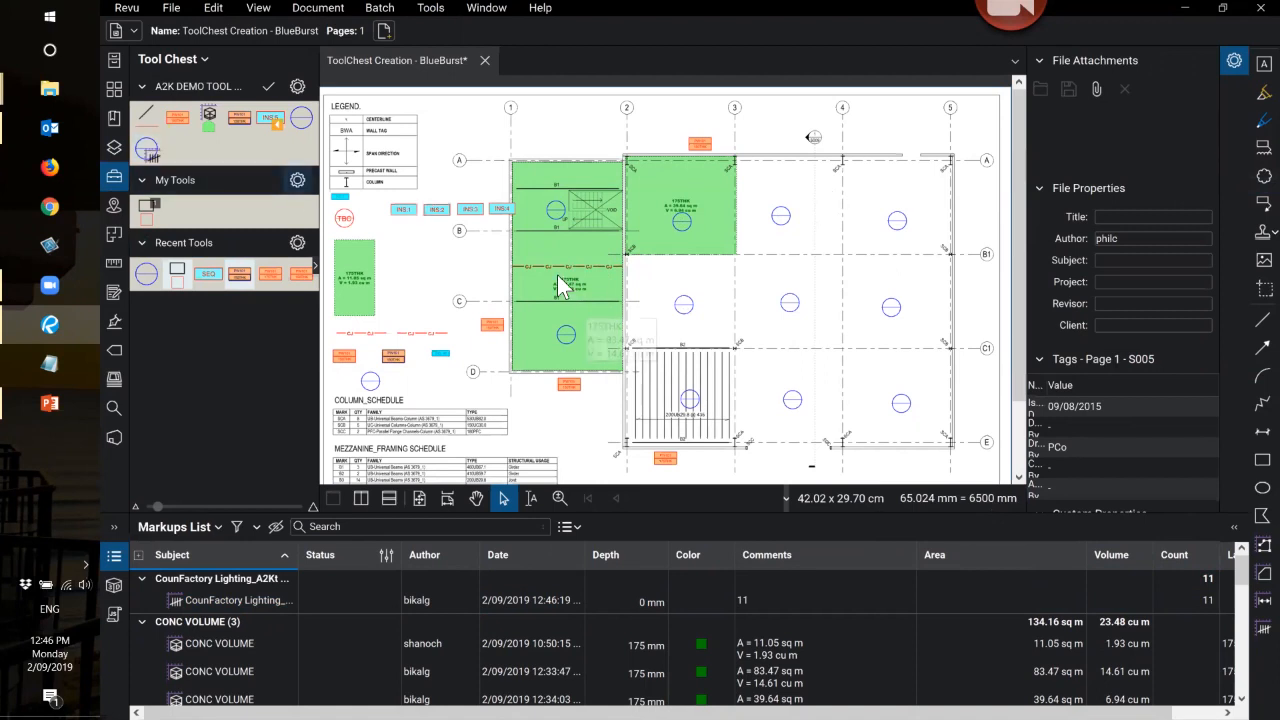
- Delete the original grouped circle tool from the A2K DEMO TOOL SET, keeping its count version
{"action": "right_click", "coordinate": [147, 152]}
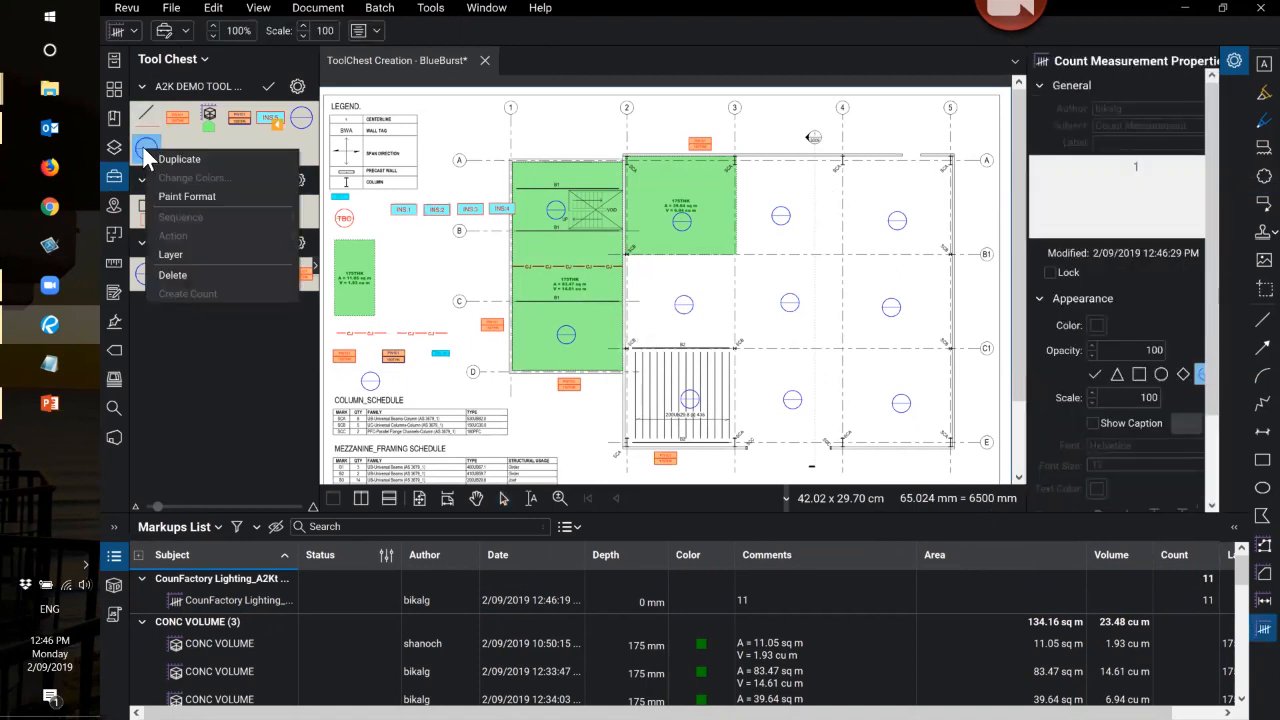
{"action": "key", "text": "Escape"}
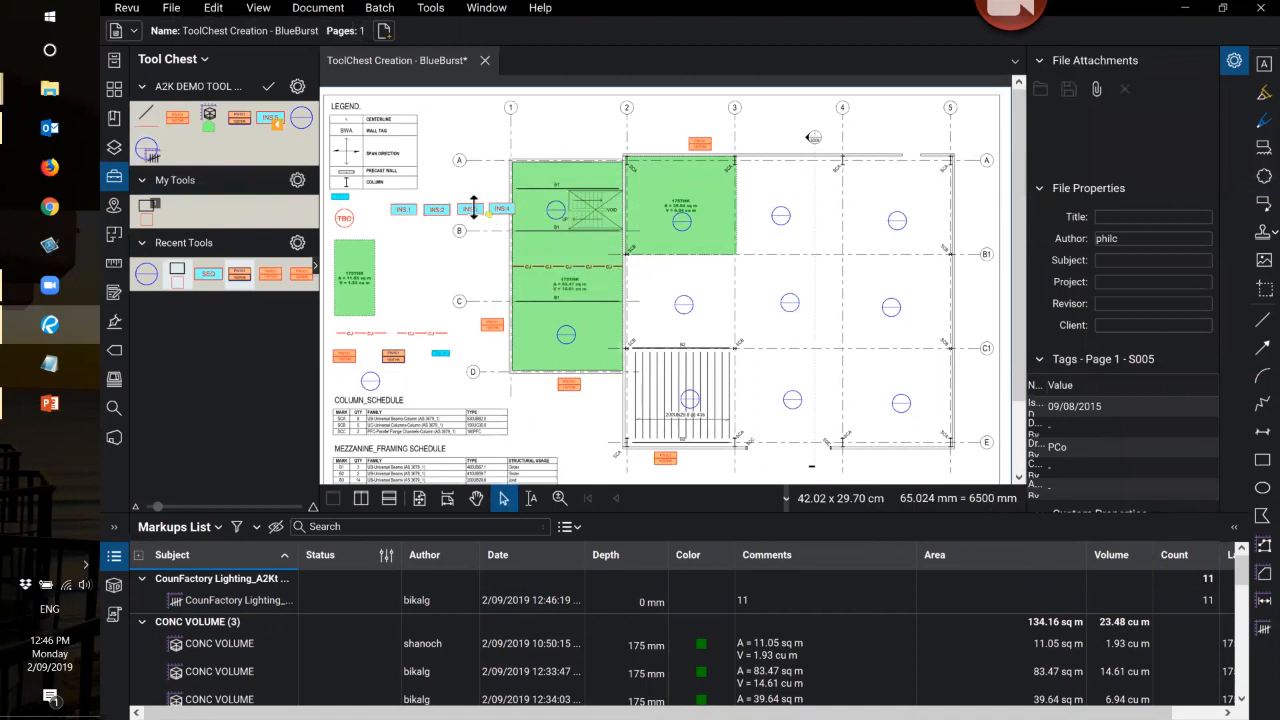
{"action": "right_click", "coordinate": [299, 117]}
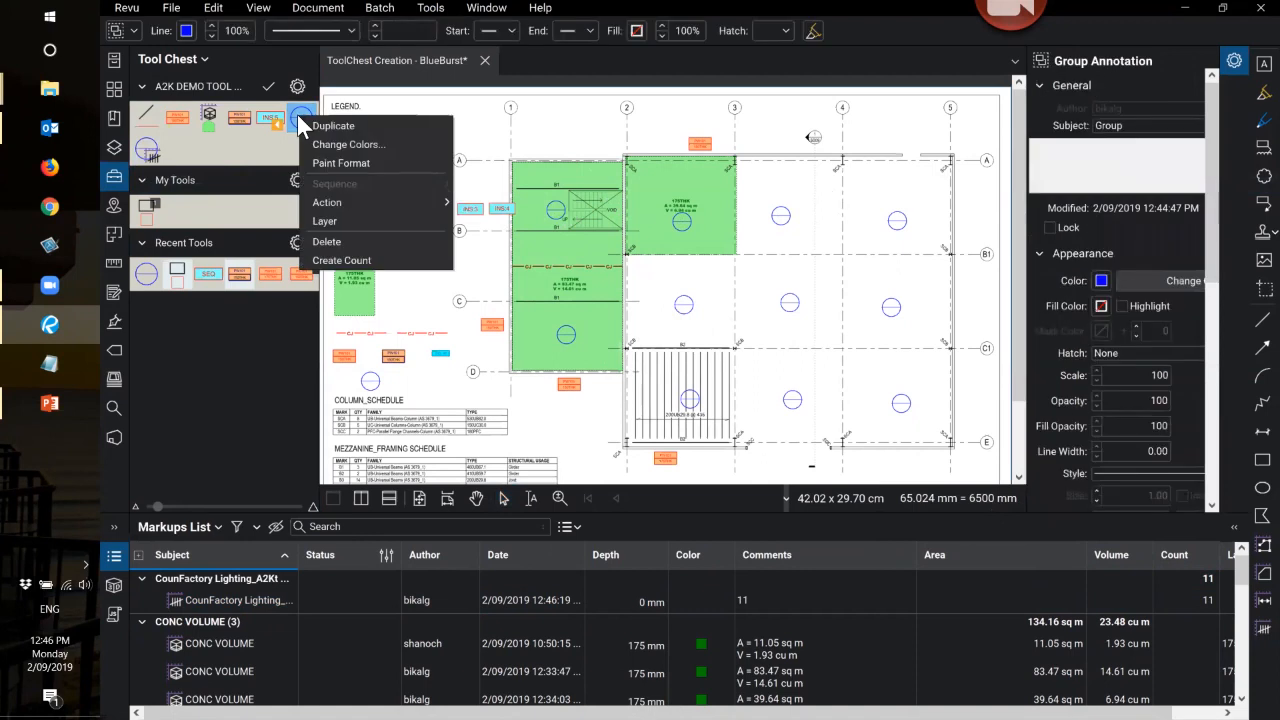
{"action": "key", "text": "Delete"}
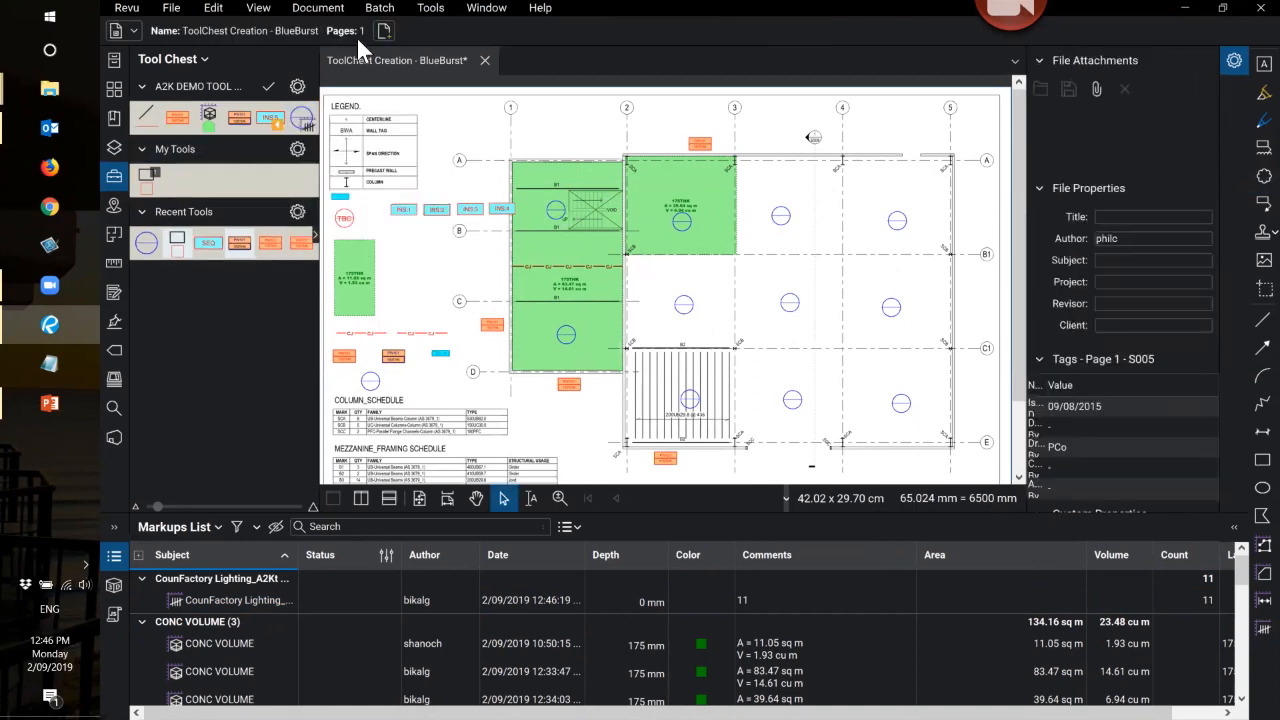
- Open the Manage Tool Sets dialog and move it over the upper part of the drawing
{"action": "left_click", "coordinate": [297, 88]}
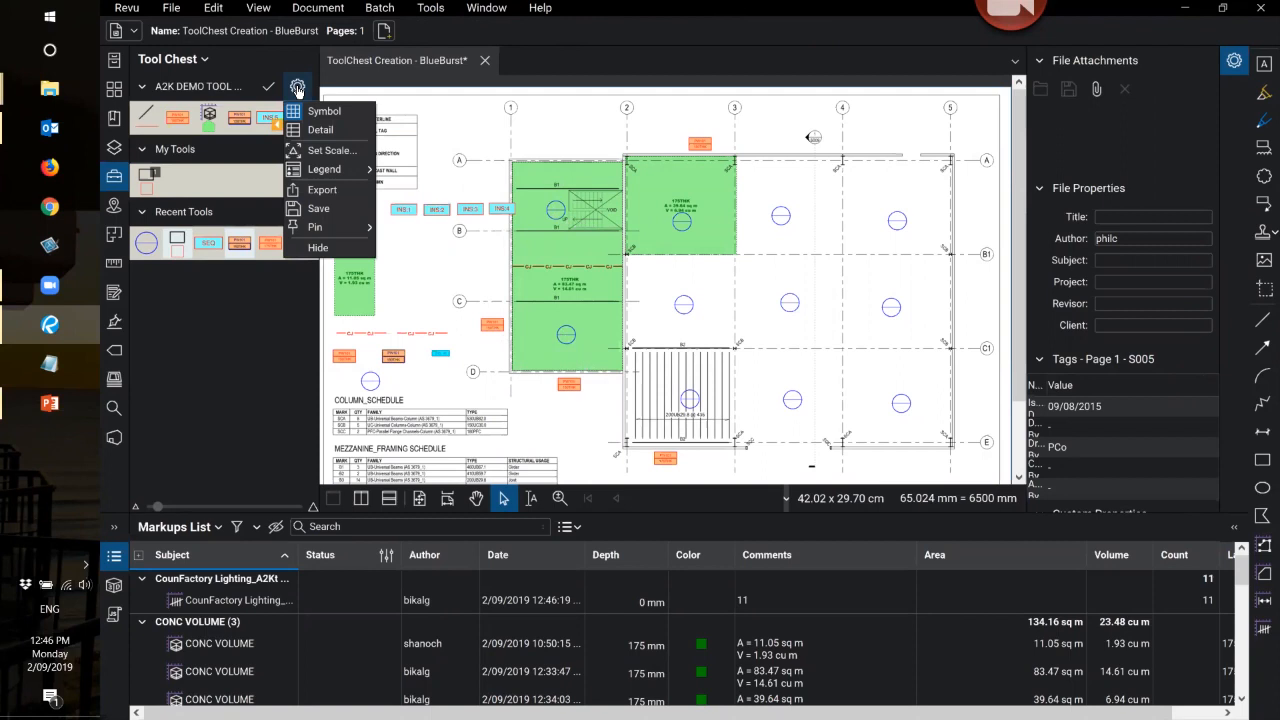
{"action": "left_click", "coordinate": [204, 61]}
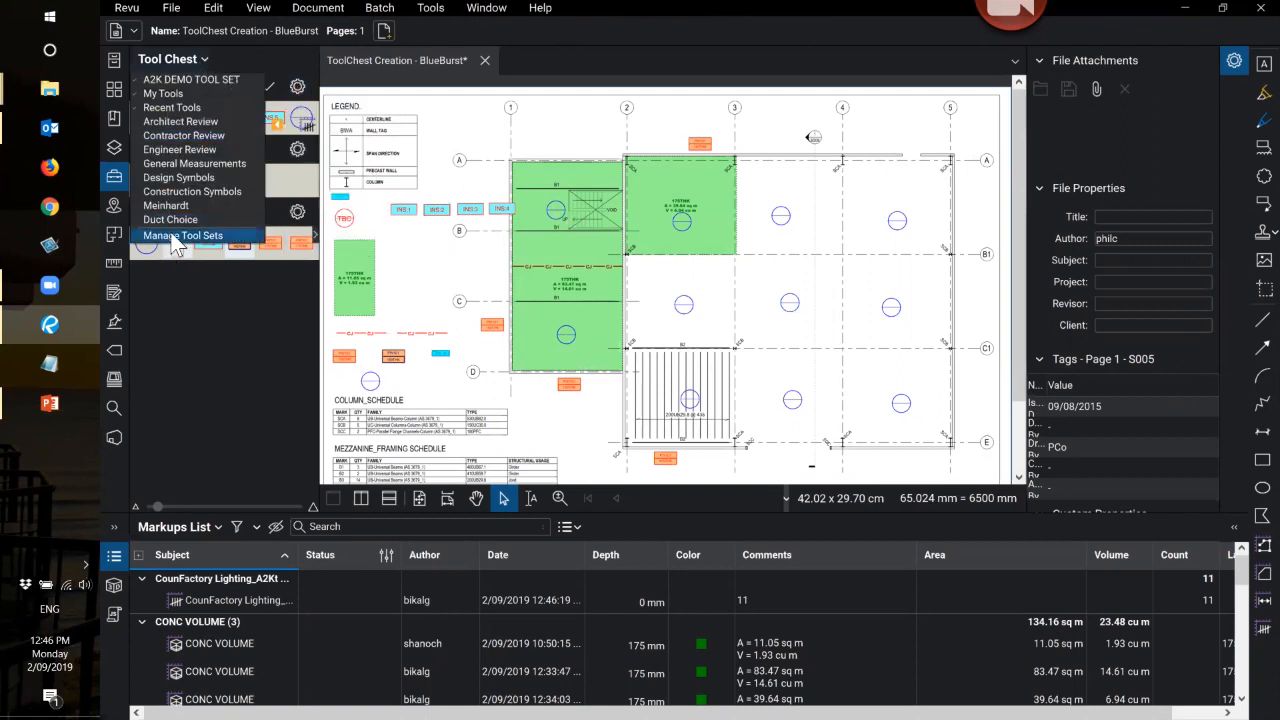
{"action": "left_click", "coordinate": [177, 237]}
{"action": "left_click_drag", "start_coordinate": [573, 228], "coordinate": [445, 120]}
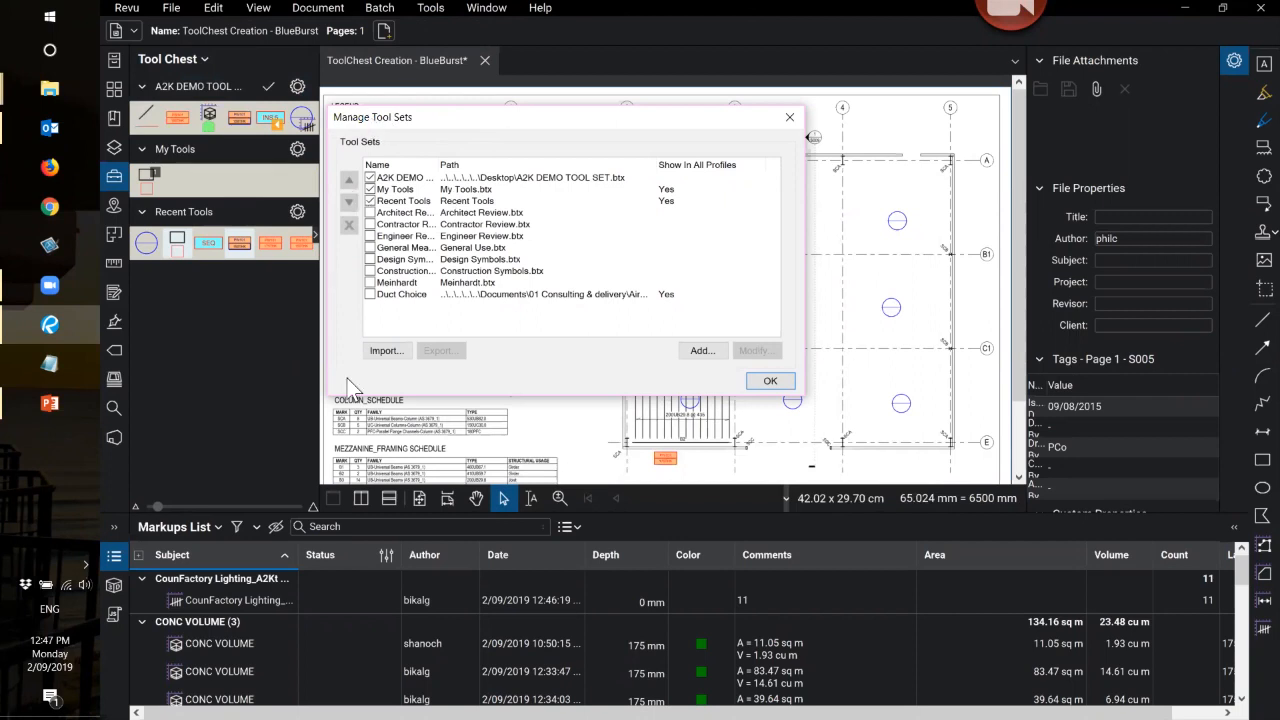
- Start exporting the A2K DEMO TOOL SET, save its pending changes when asked, and cancel writing the exported copy
{"action": "left_click", "coordinate": [391, 350]}
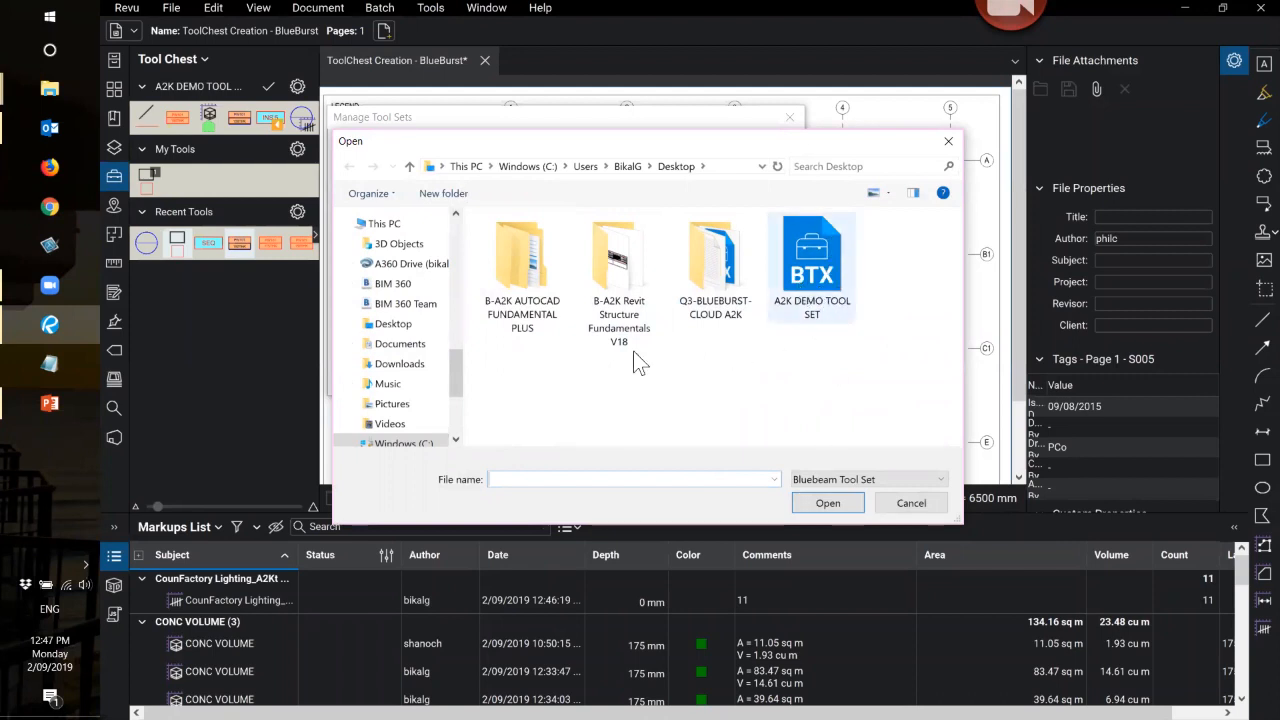
{"action": "left_click", "coordinate": [915, 503]}
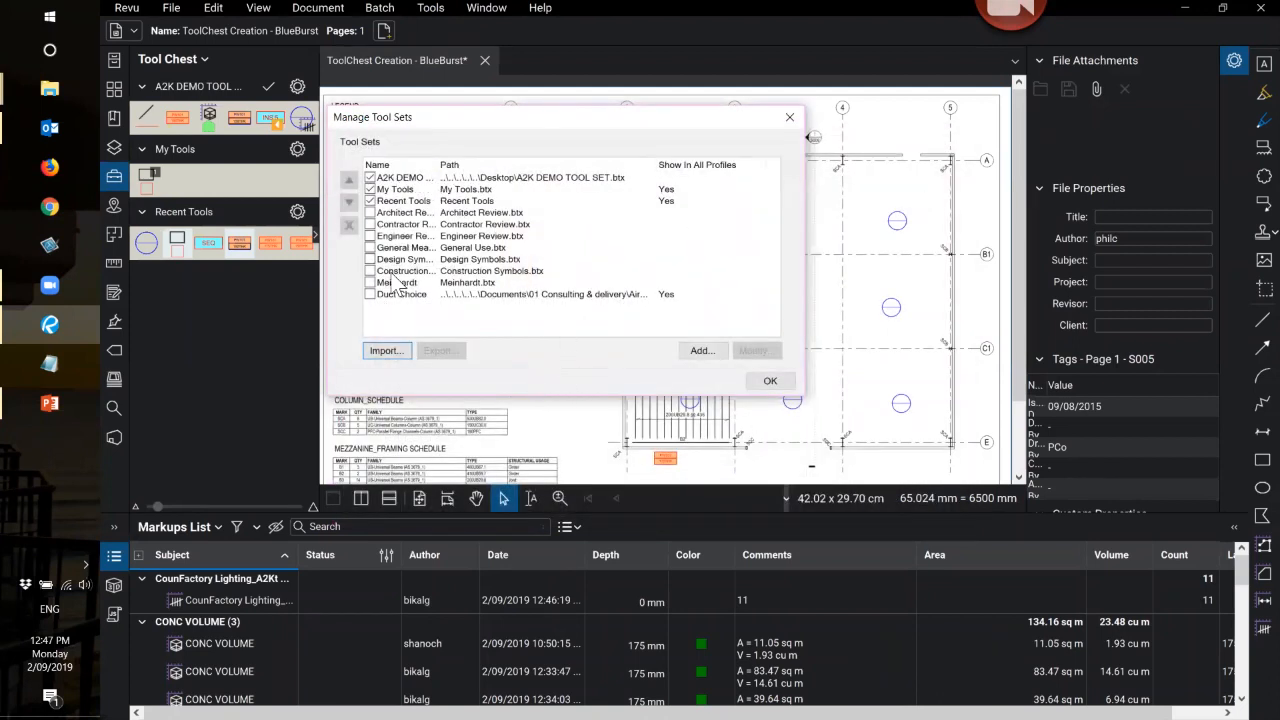
{"action": "left_click", "coordinate": [399, 179]}
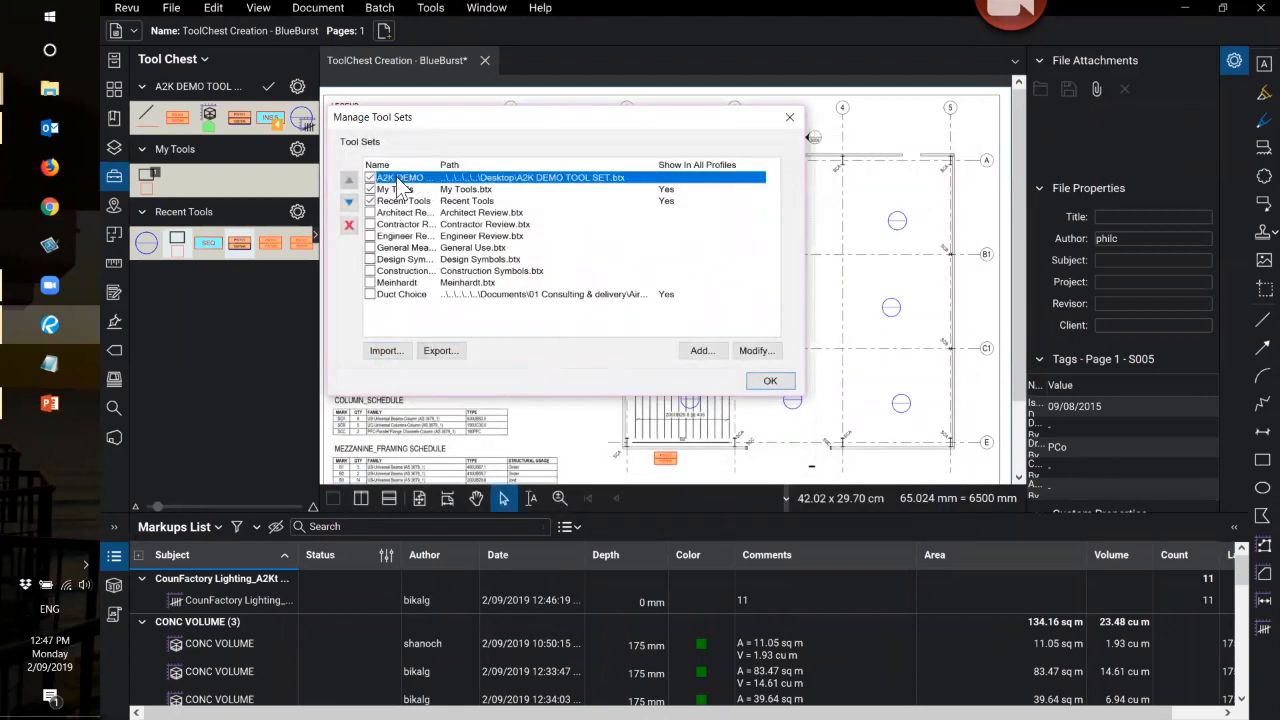
{"action": "left_click", "coordinate": [433, 352]}
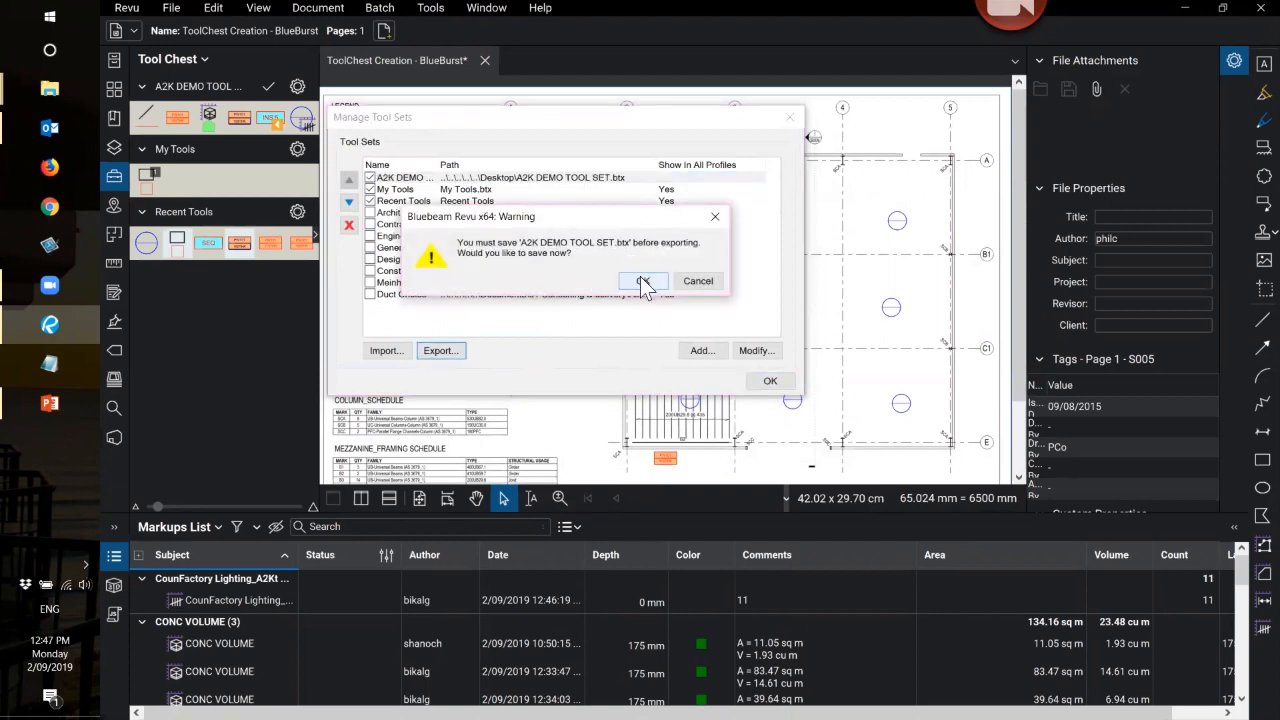
{"action": "left_click", "coordinate": [643, 283]}
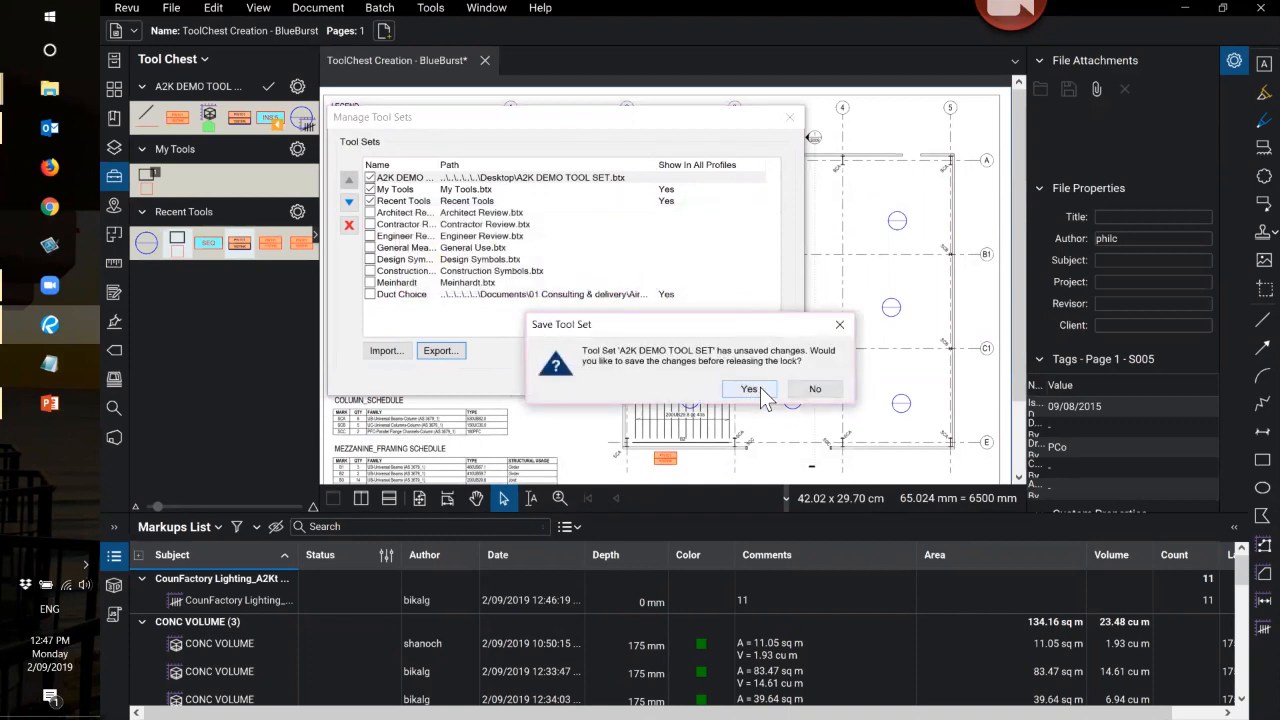
{"action": "left_click", "coordinate": [760, 390]}
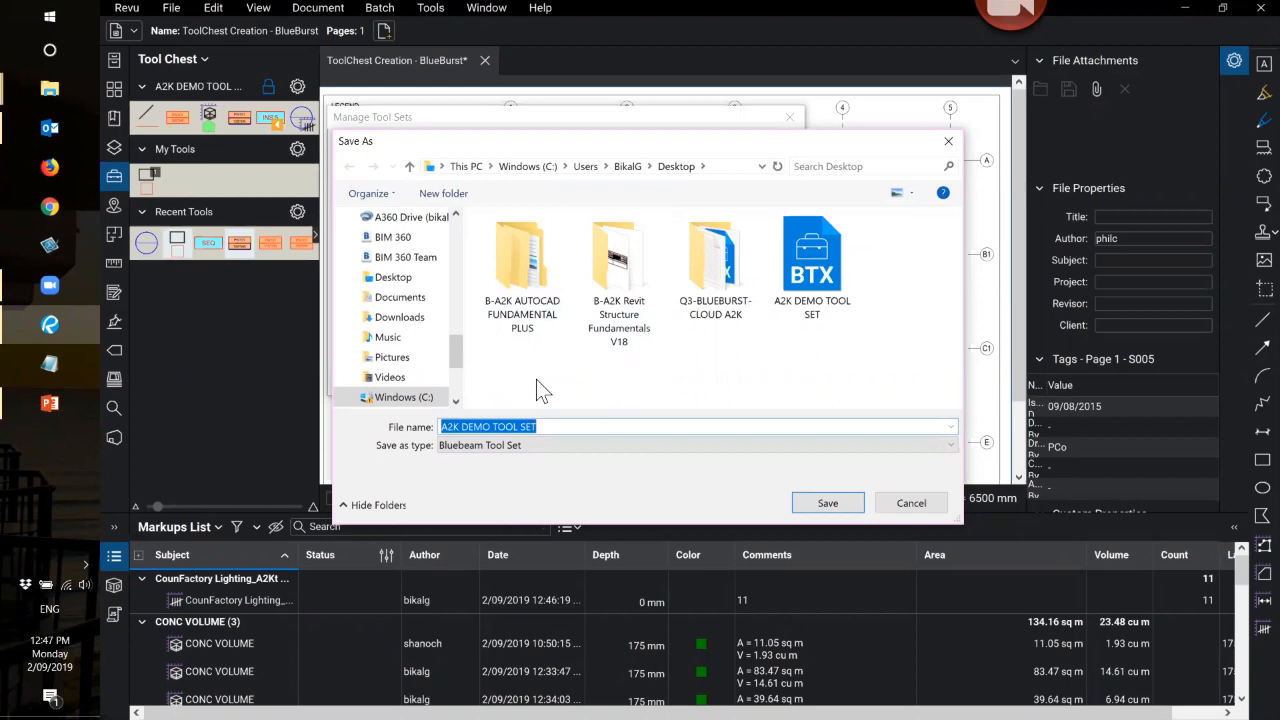
{"action": "left_click", "coordinate": [911, 503]}
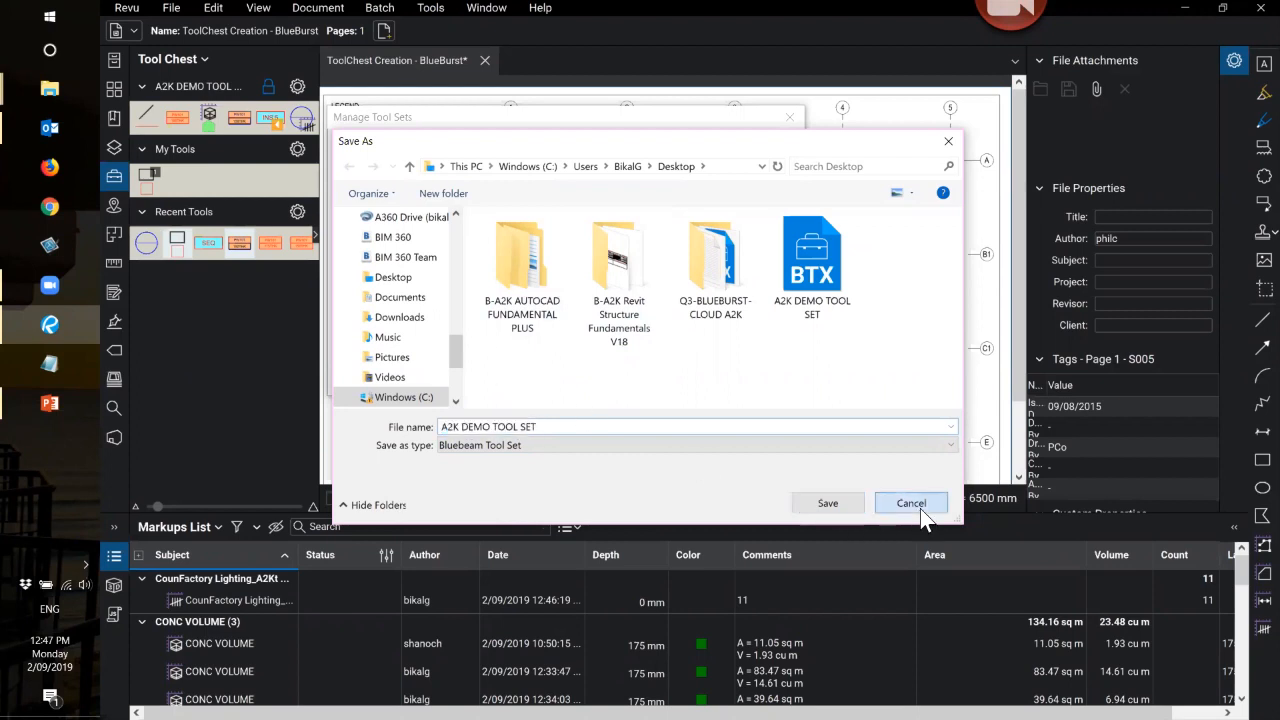
{"action": "left_click", "coordinate": [392, 348]}
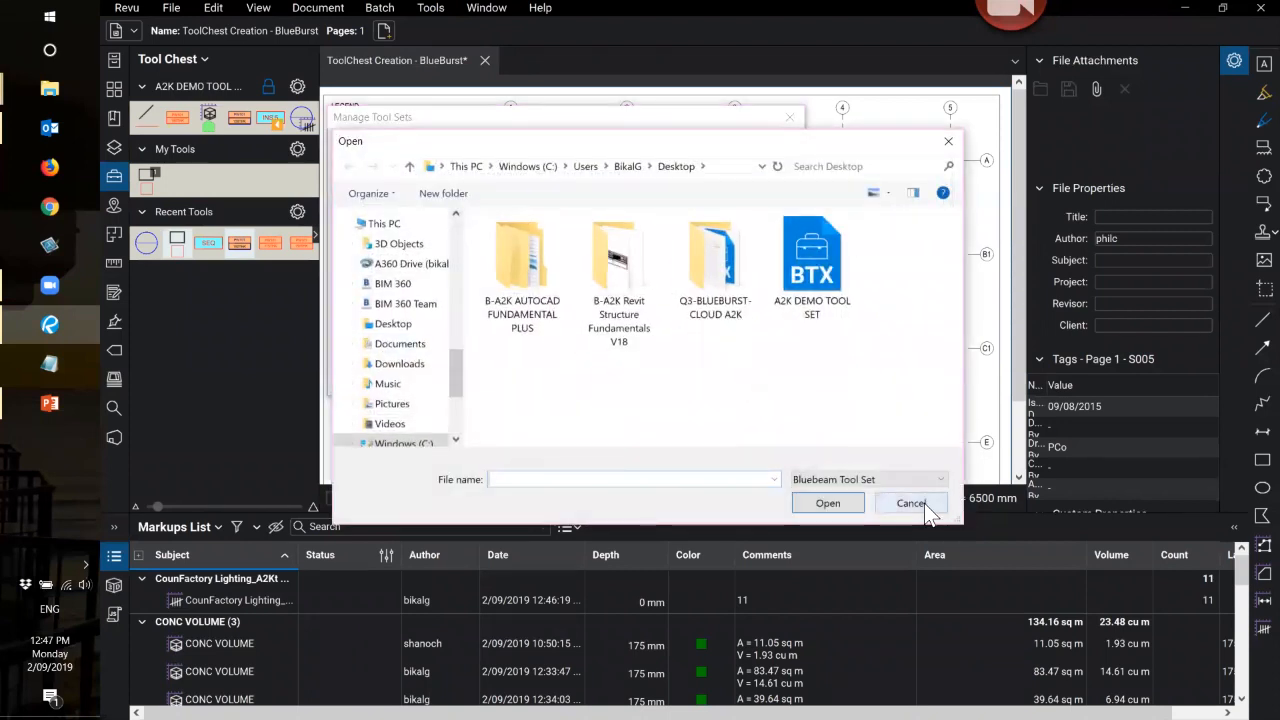
{"action": "left_click", "coordinate": [924, 503]}
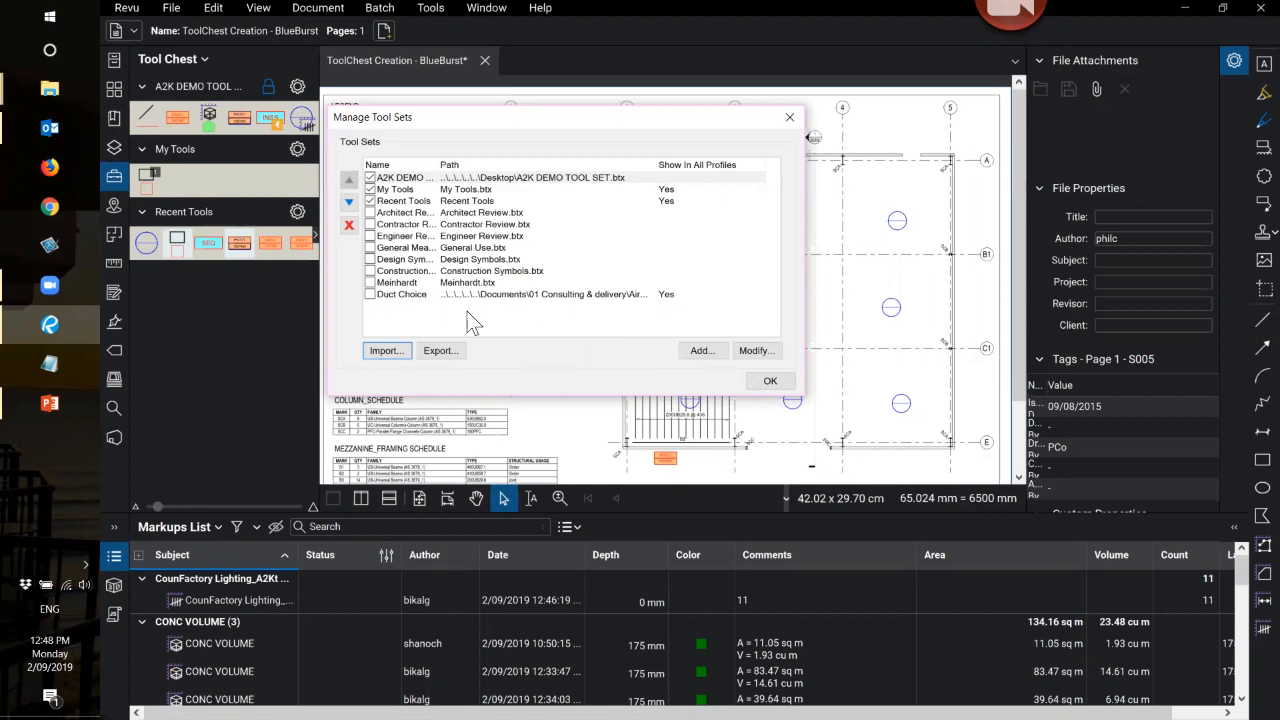
{"action": "left_click", "coordinate": [705, 351]}
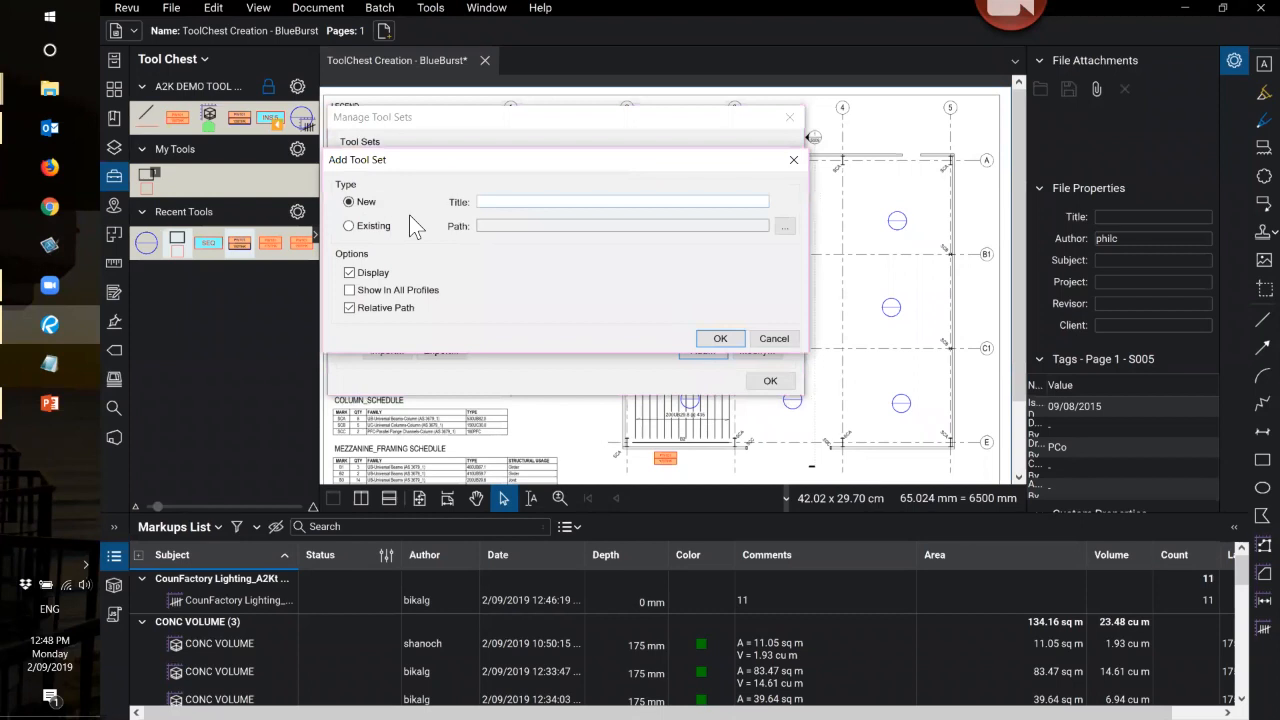
{"action": "left_click", "coordinate": [352, 226]}
{"action": "left_click", "coordinate": [786, 227]}
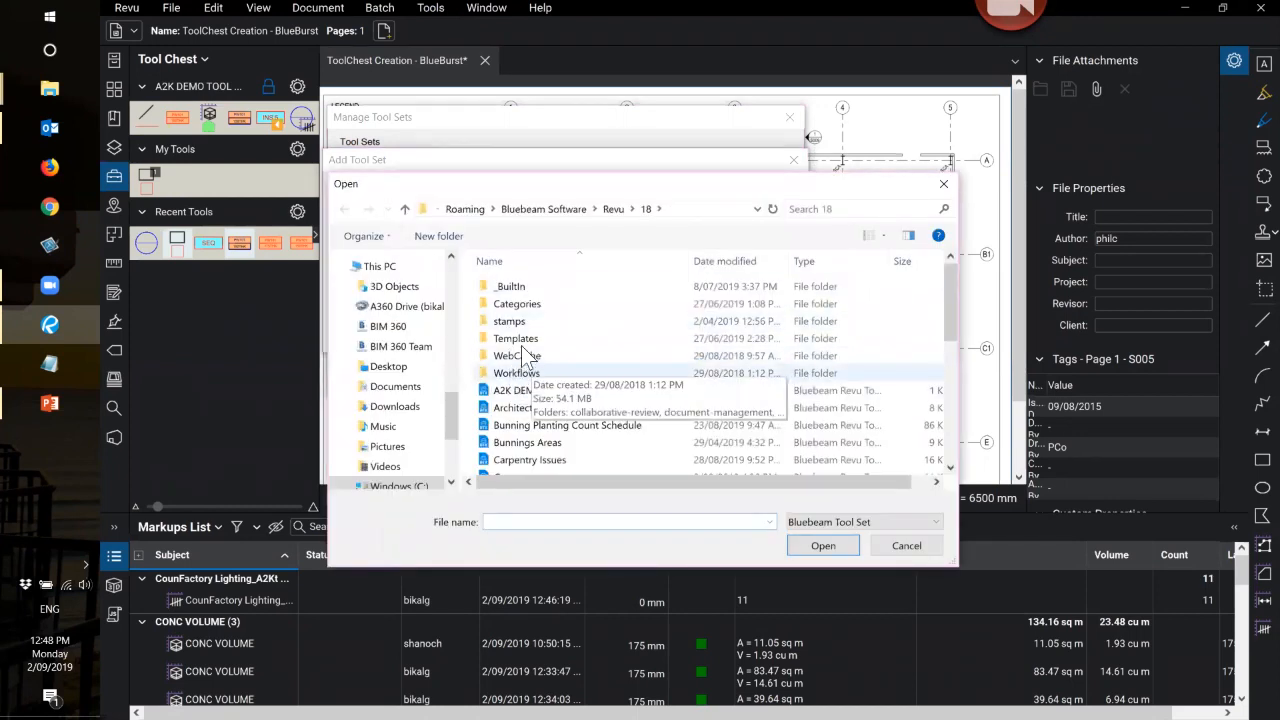
{"action": "left_click", "coordinate": [906, 546]}
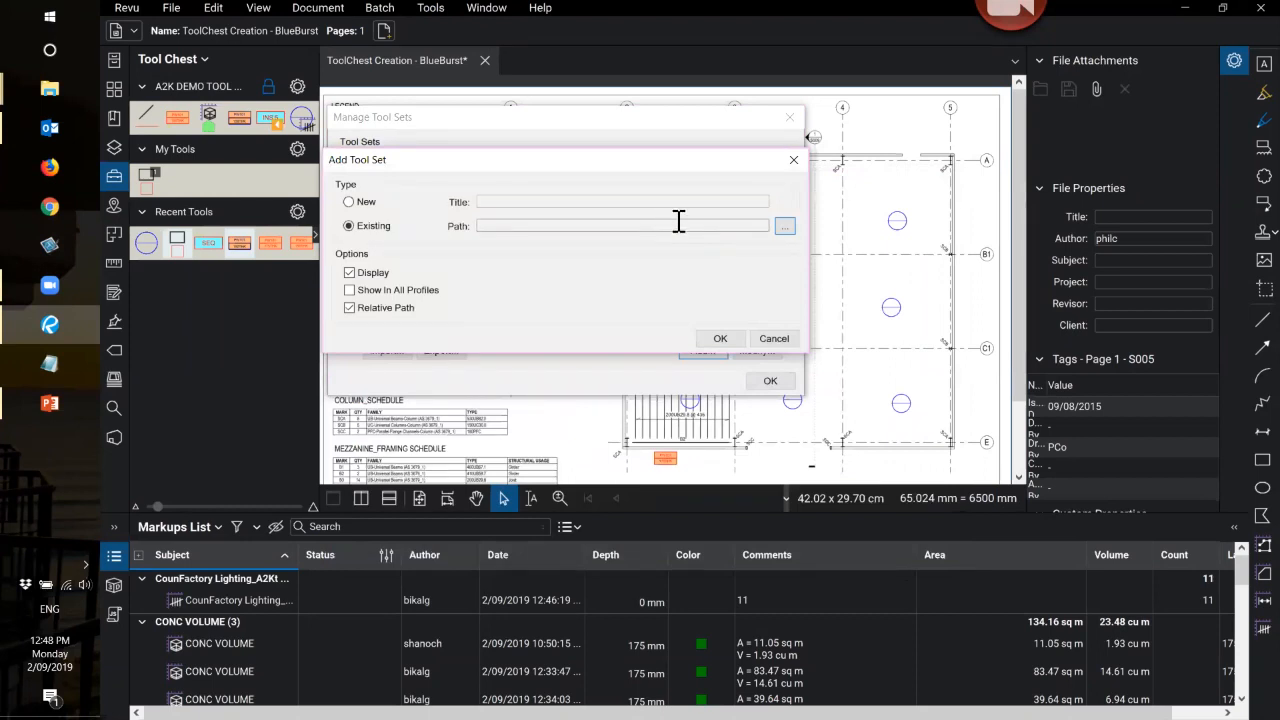
{"action": "left_click", "coordinate": [776, 338]}
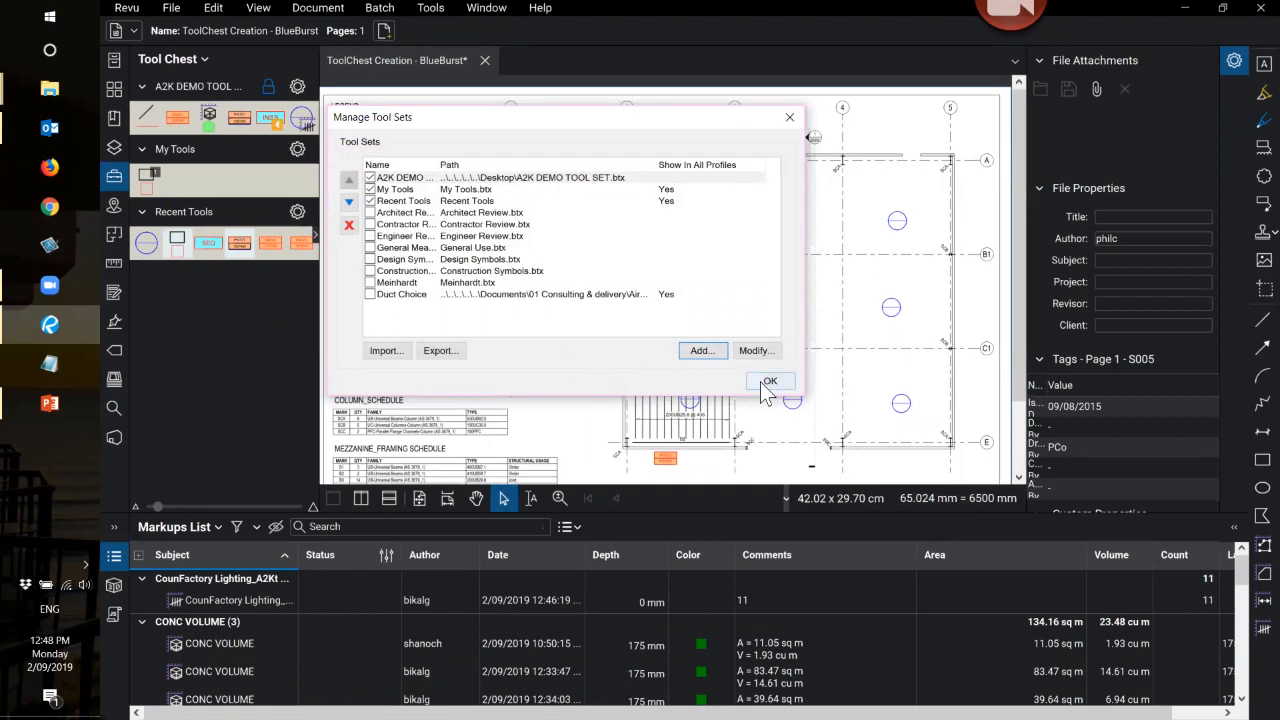
{"action": "left_click", "coordinate": [790, 119]}
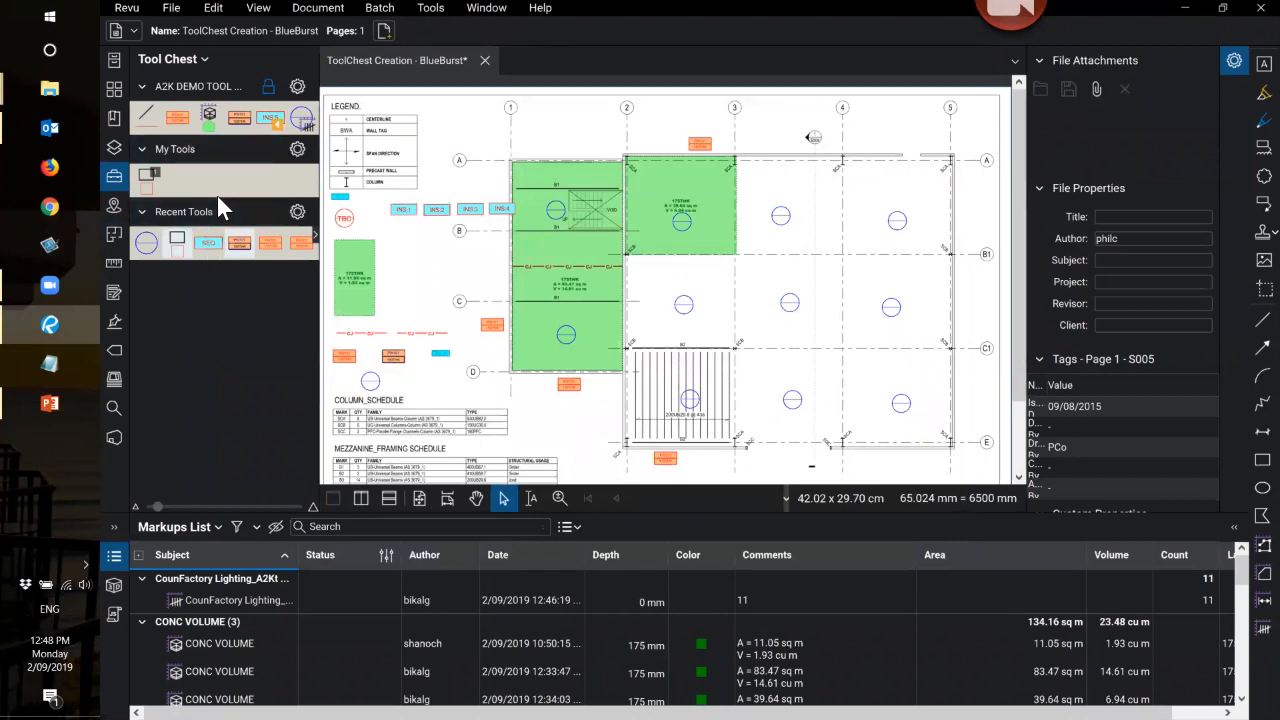
- Import the Blueburst Demo tool set from the 01_Toolchest Creation folder using Manage Tool Sets
{"action": "left_click", "coordinate": [203, 60]}
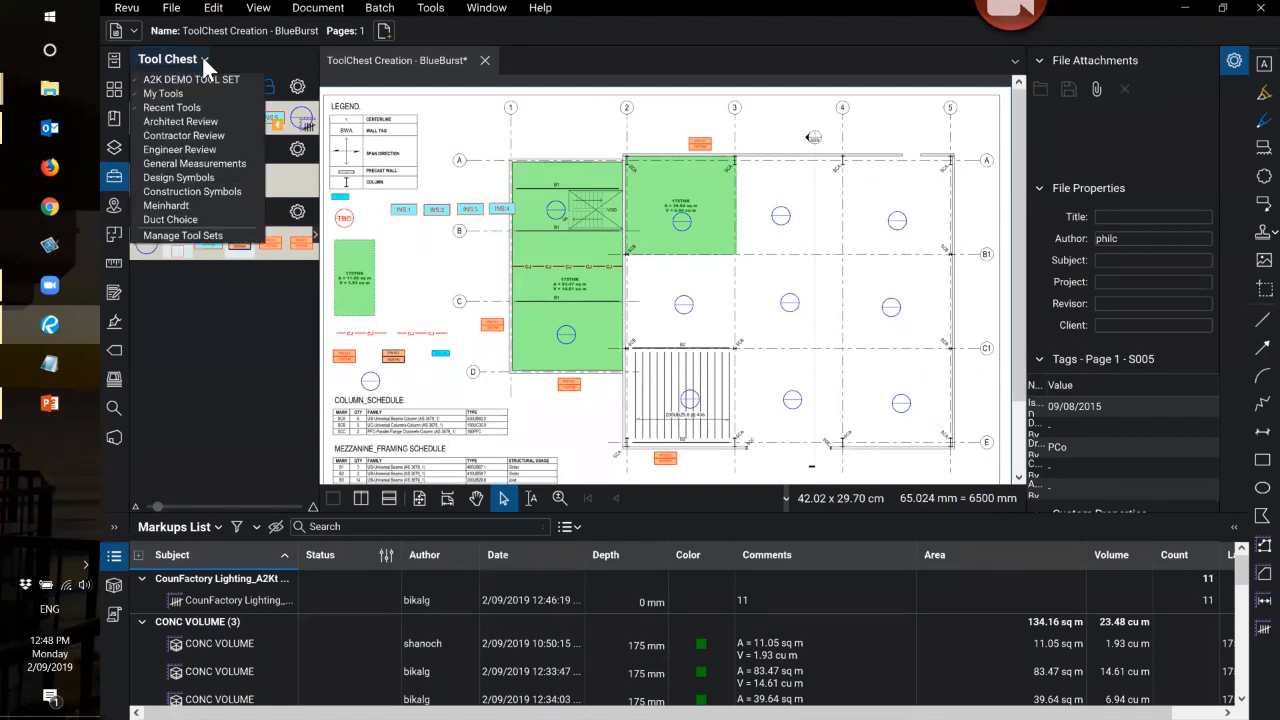
{"action": "left_click", "coordinate": [186, 240]}
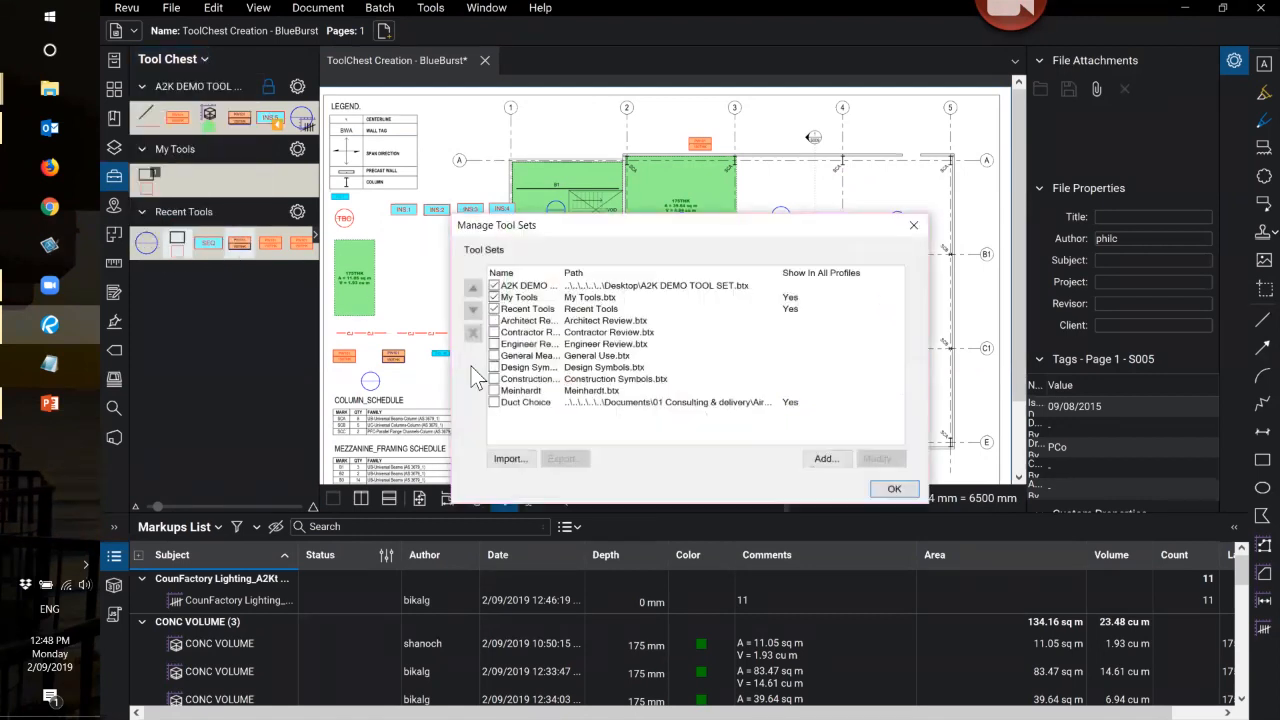
{"action": "left_click", "coordinate": [514, 460]}
{"action": "double_click", "coordinate": [838, 375]}
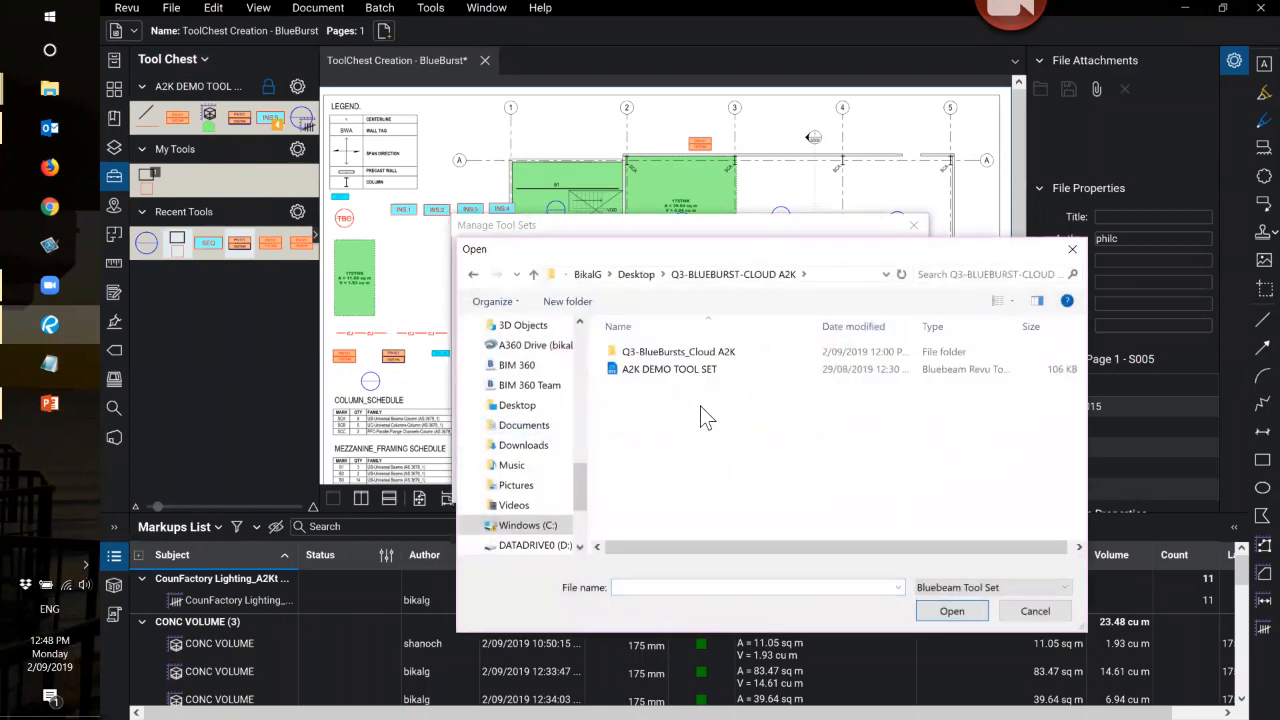
{"action": "double_click", "coordinate": [701, 352]}
{"action": "double_click", "coordinate": [703, 353]}
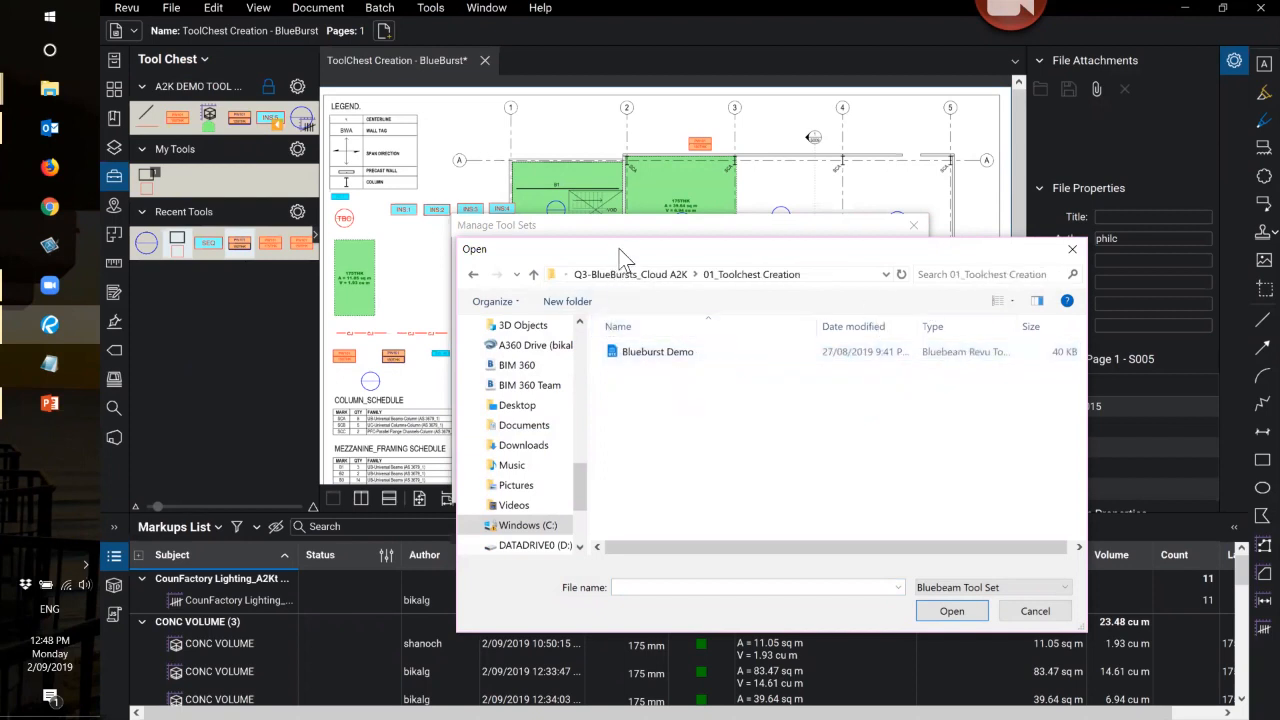
{"action": "left_click", "coordinate": [649, 353]}
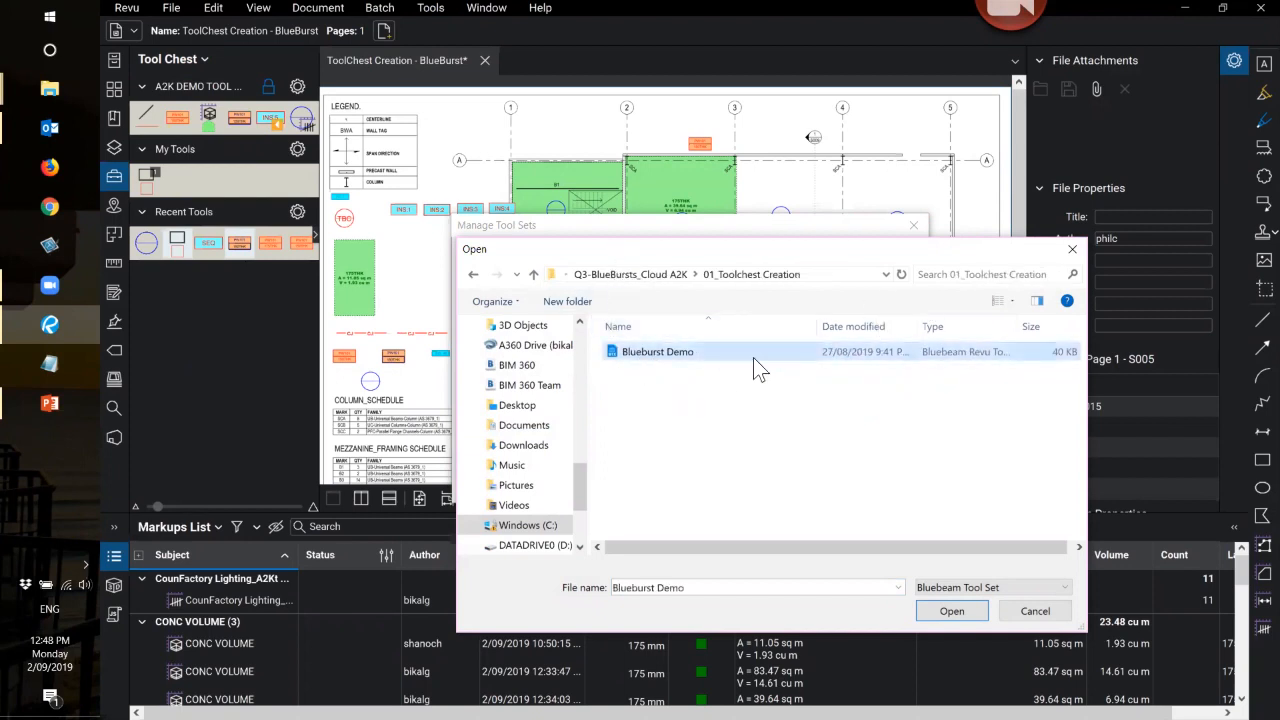
{"action": "left_click", "coordinate": [966, 618]}
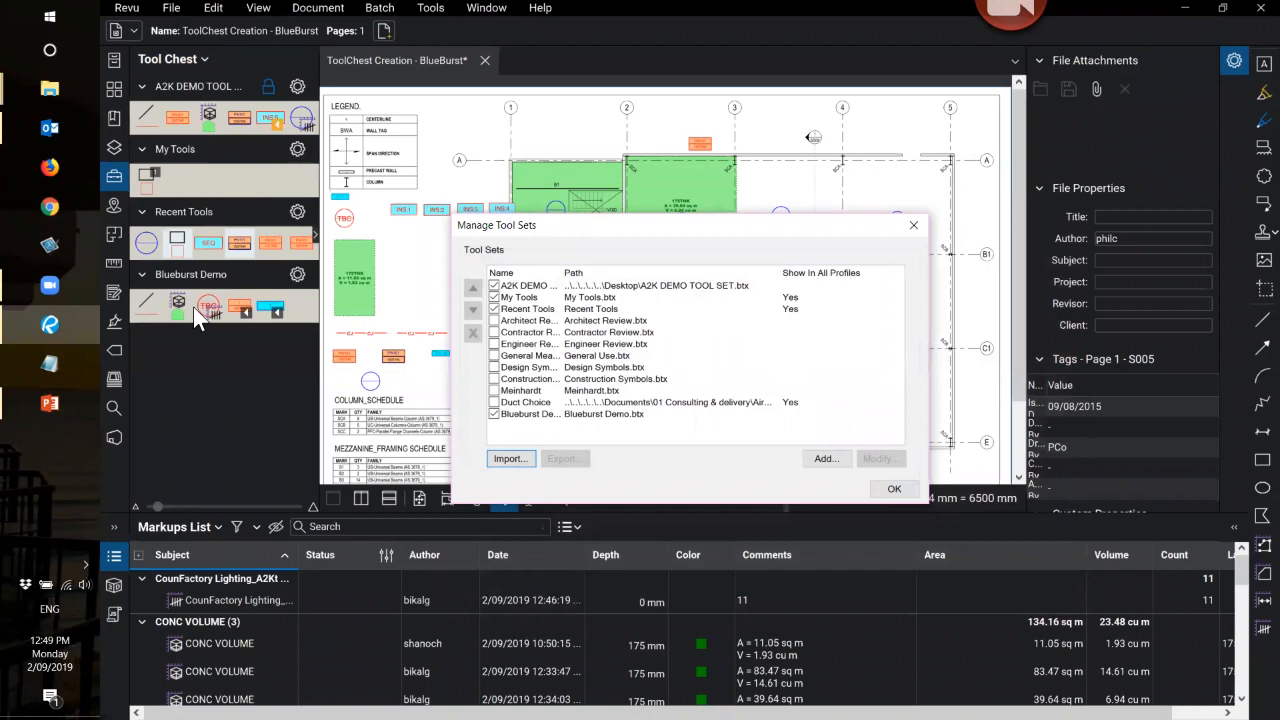
- Reorder the Blueburst Demo tool set to sit directly below the A2K DEMO TOOL SET and accept the new order
{"action": "left_click", "coordinate": [518, 414]}
{"action": "left_click", "coordinate": [473, 289]}
{"action": "left_click", "coordinate": [473, 289]}
{"action": "left_click", "coordinate": [473, 289]}
{"action": "left_click", "coordinate": [473, 289]}
{"action": "left_click", "coordinate": [473, 289]}
{"action": "left_click", "coordinate": [473, 289]}
{"action": "left_click", "coordinate": [473, 289]}
{"action": "left_click", "coordinate": [473, 289]}
{"action": "left_click", "coordinate": [473, 289]}
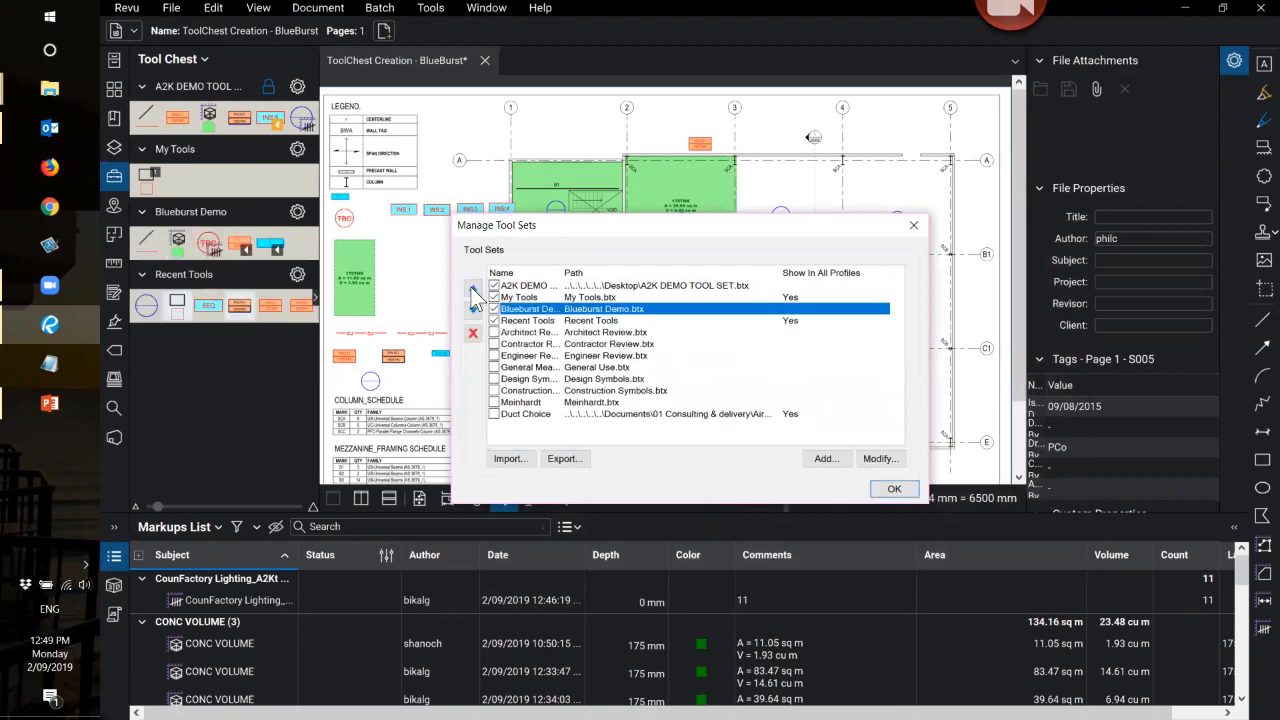
{"action": "left_click", "coordinate": [471, 288]}
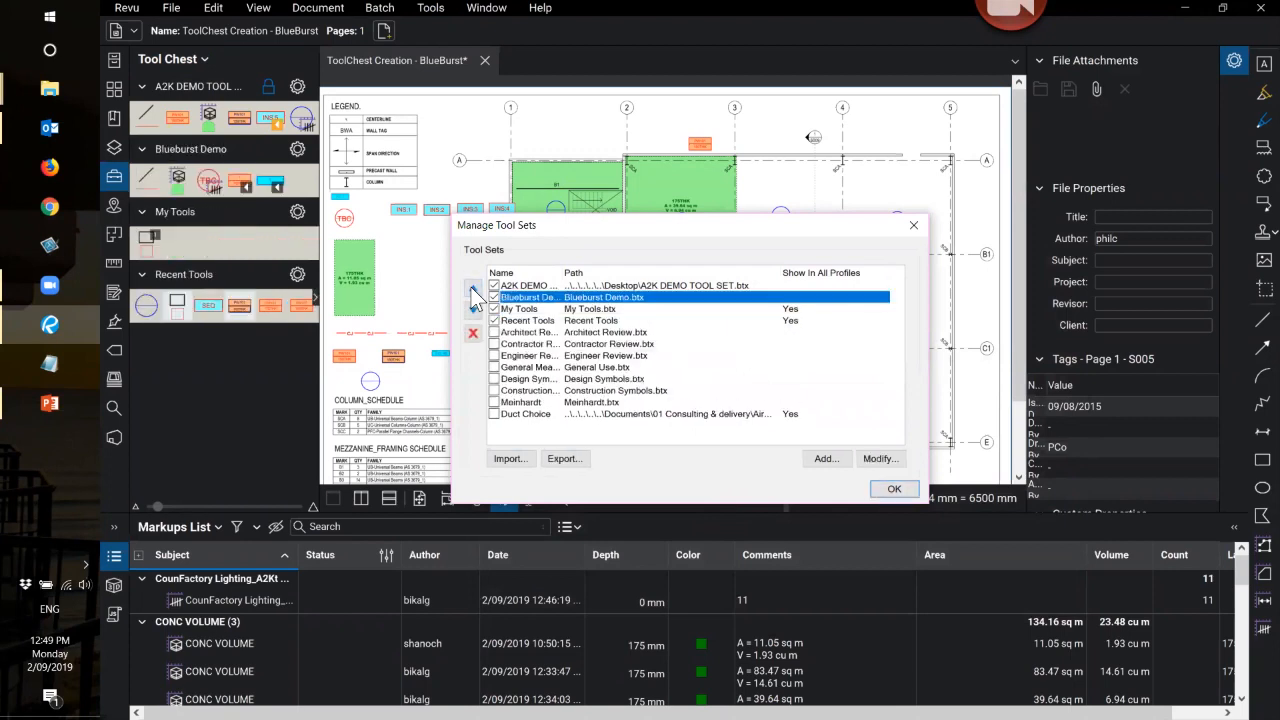
{"action": "left_click", "coordinate": [908, 493]}
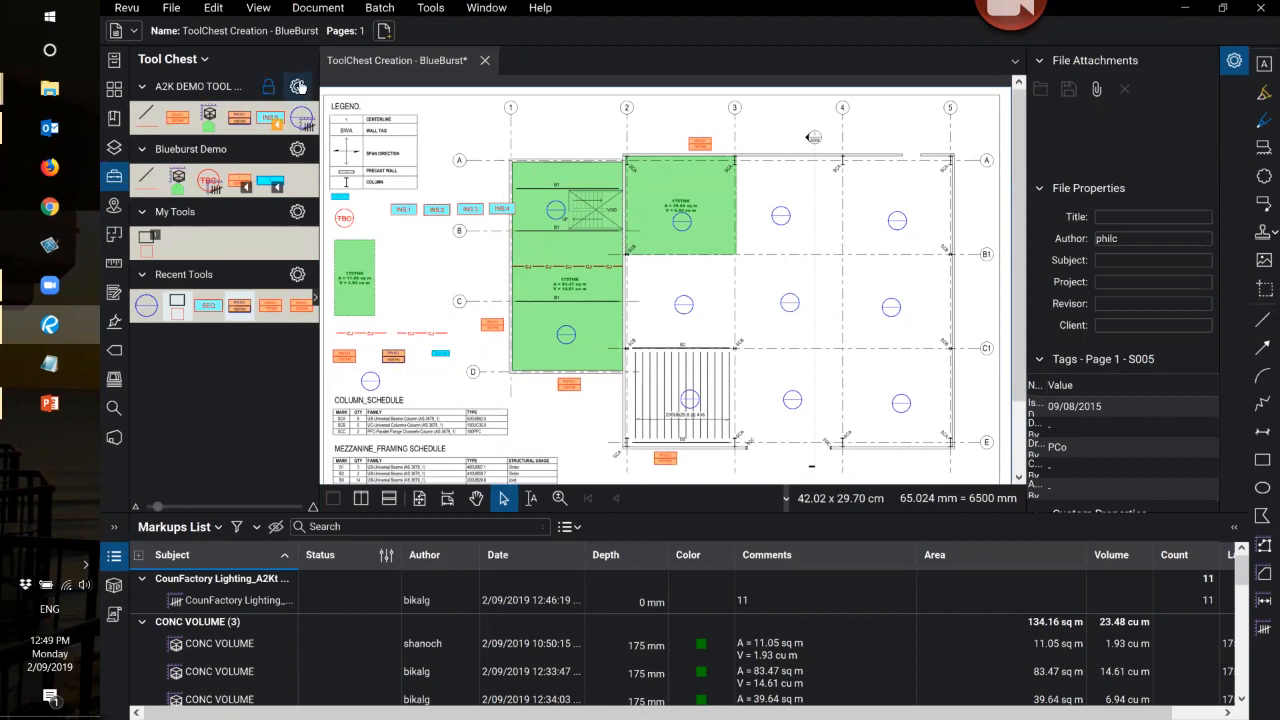
{"action": "left_click", "coordinate": [171, 8]}
{"action": "left_click", "coordinate": [127, 8]}
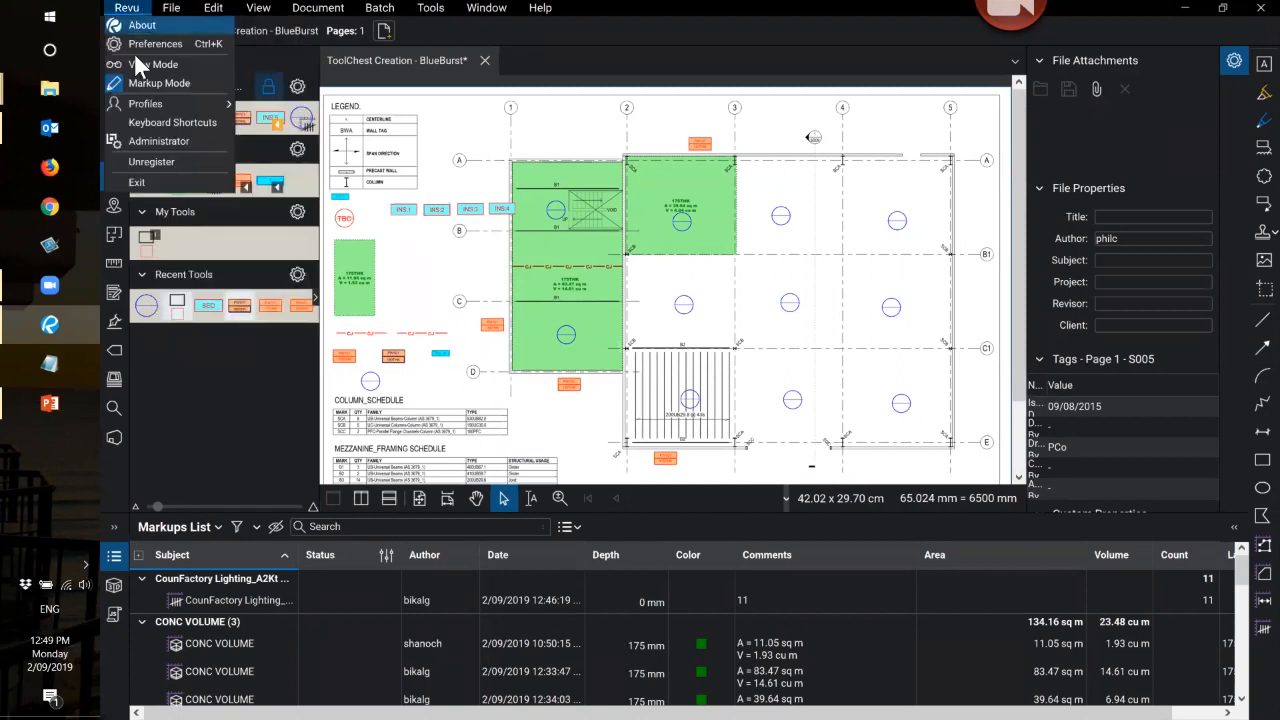
{"action": "mouse_move", "coordinate": [148, 104]}
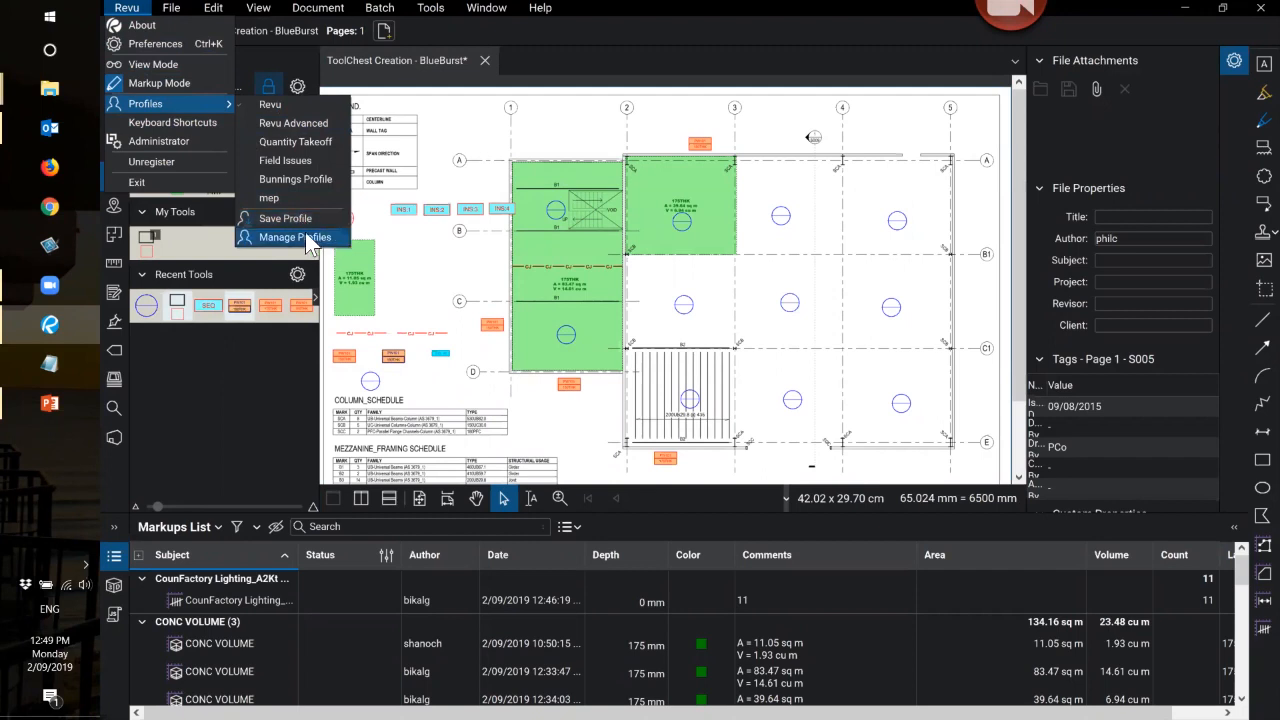
{"action": "left_click", "coordinate": [632, 46]}
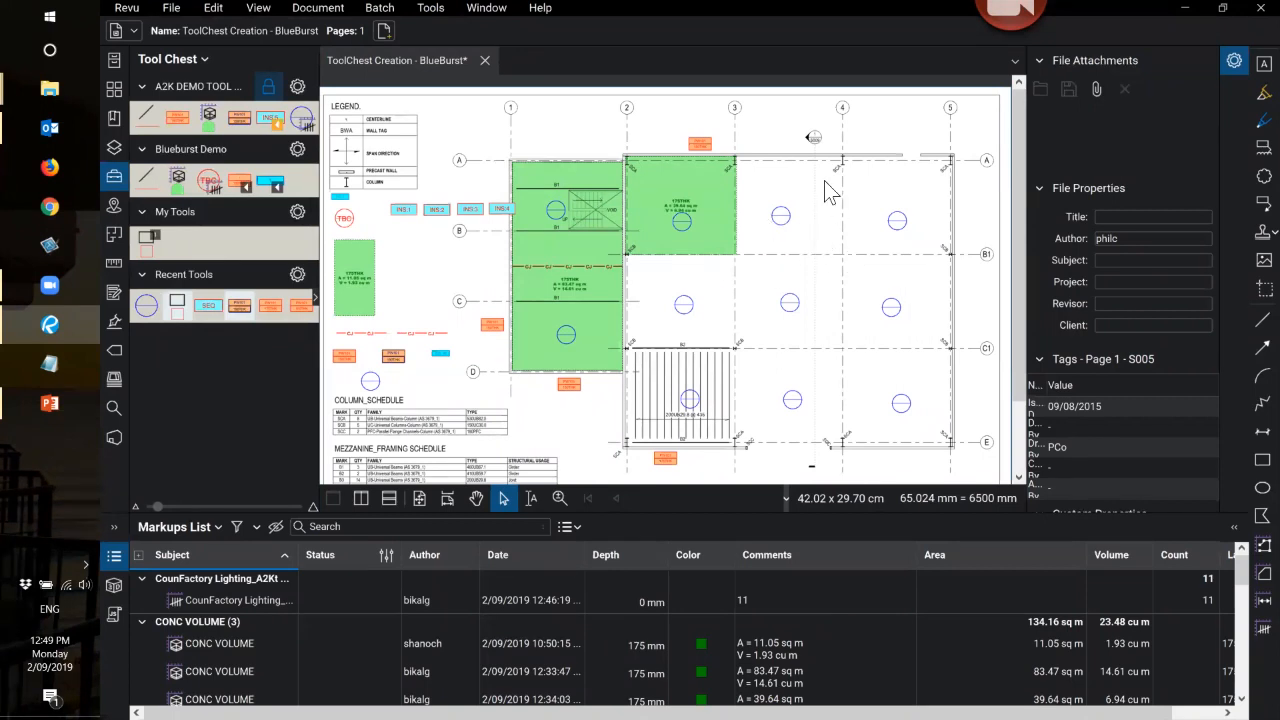
- Take a Snapshot of the SCA column and its label at grid A/4, including the adjoining wall lines
{"action": "scroll", "coordinate": [868, 168], "scroll_direction": "up", "scroll_amount": 2}
{"action": "scroll", "coordinate": [868, 168], "scroll_direction": "up", "scroll_amount": 1}
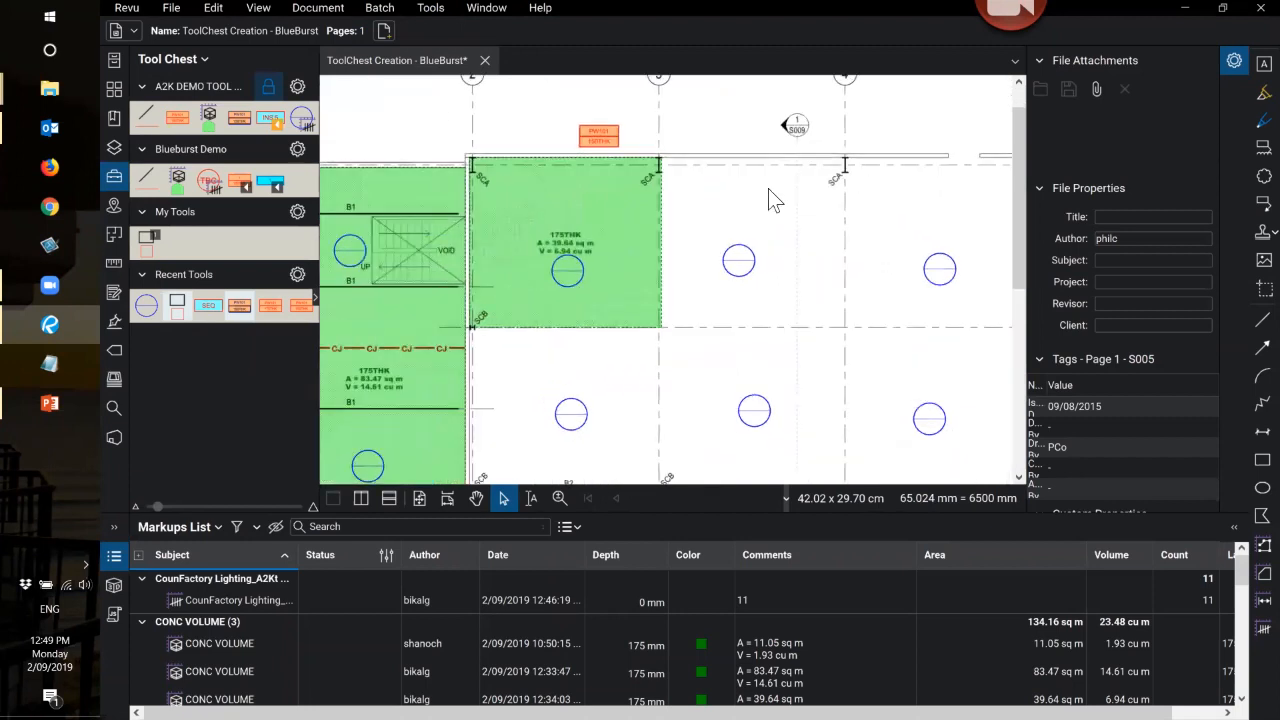
{"action": "scroll", "coordinate": [727, 195], "scroll_direction": "up", "scroll_amount": 5}
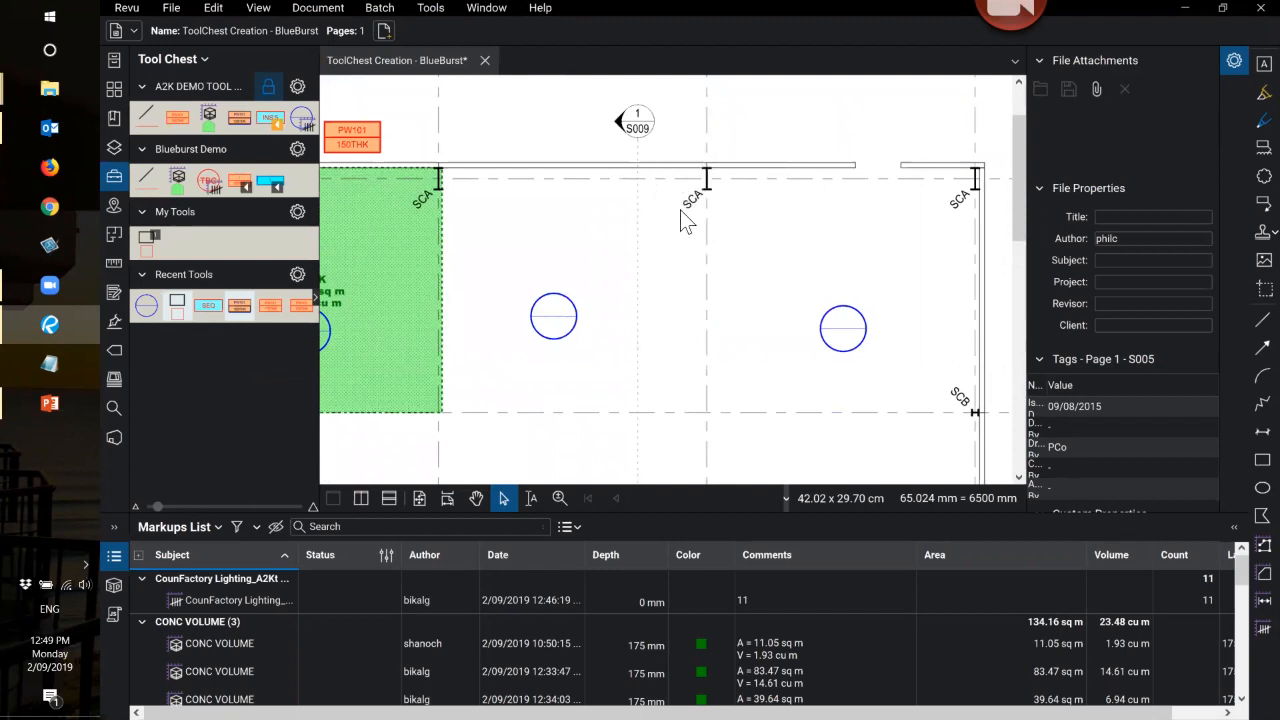
{"action": "scroll", "coordinate": [744, 184], "scroll_direction": "up", "scroll_amount": 1}
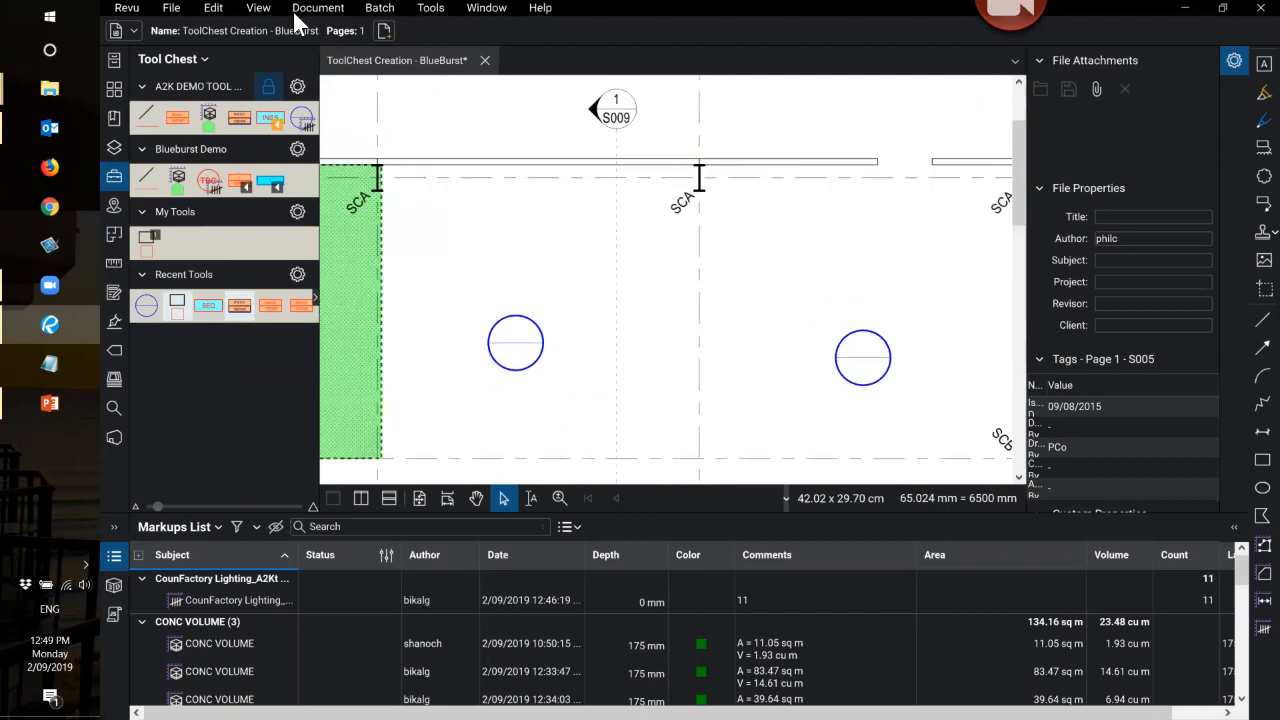
{"action": "left_click", "coordinate": [213, 9]}
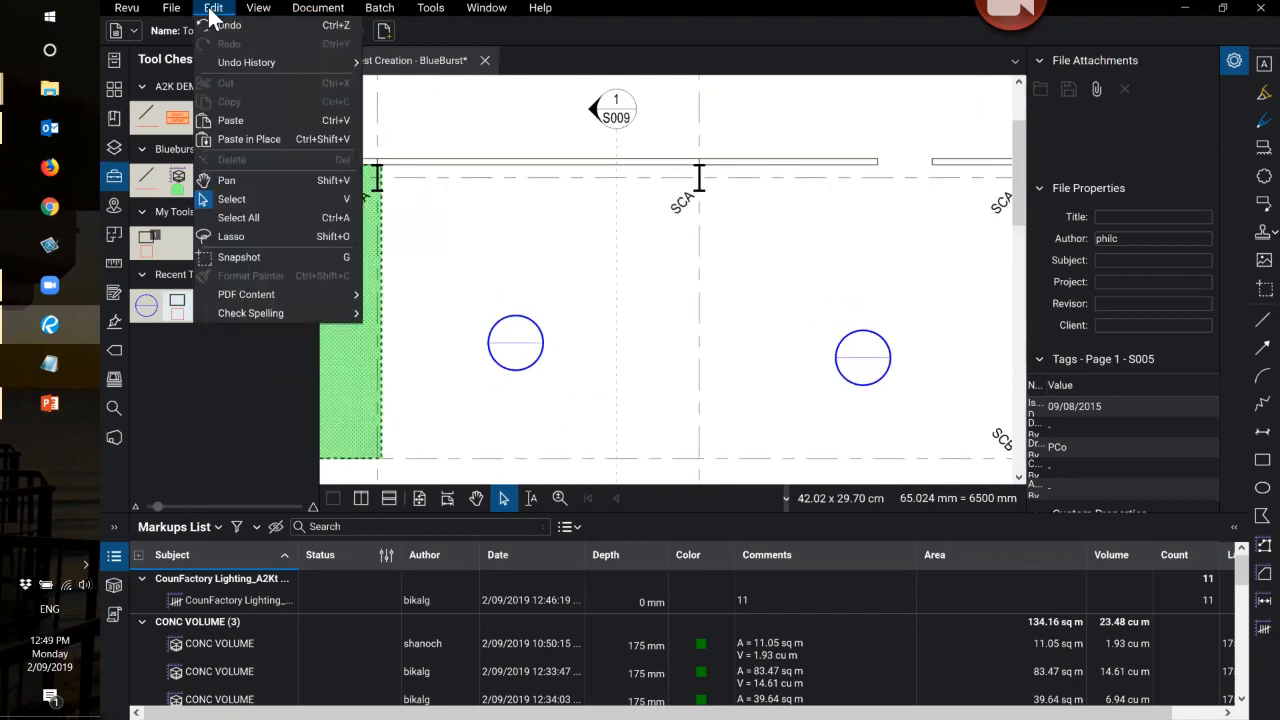
{"action": "left_click", "coordinate": [235, 257]}
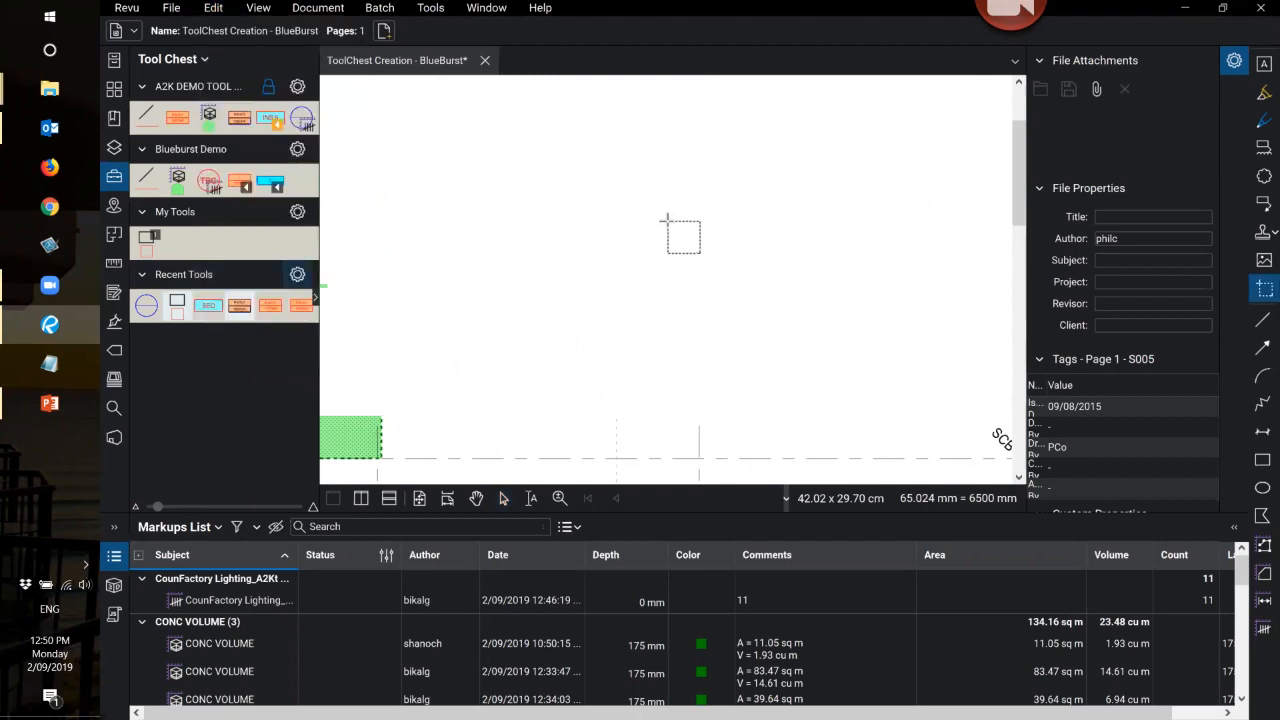
{"action": "left_click_drag", "start_coordinate": [645, 140], "coordinate": [759, 229]}
{"action": "scroll", "coordinate": [707, 190], "scroll_direction": "up", "scroll_amount": 1}
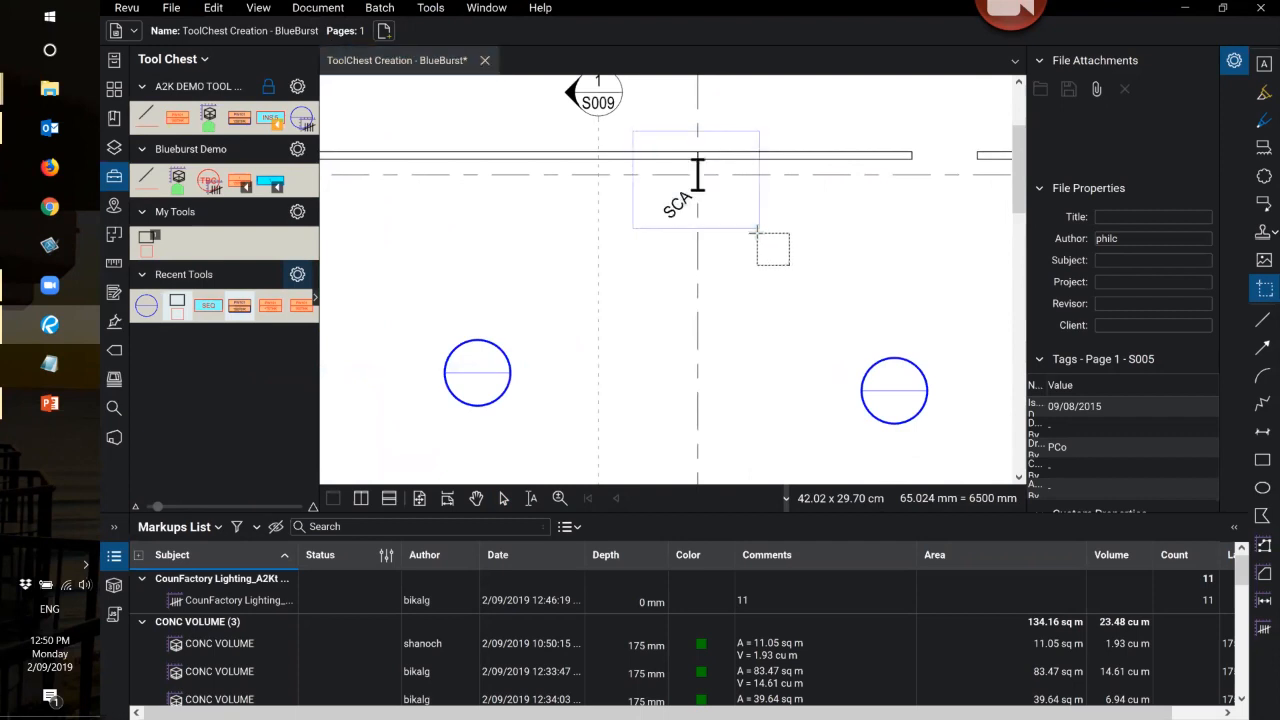
- Paste the column snapshot onto the drawing and place it just above the lighting circle between grids 3 and 4
{"action": "right_click", "coordinate": [511, 219]}
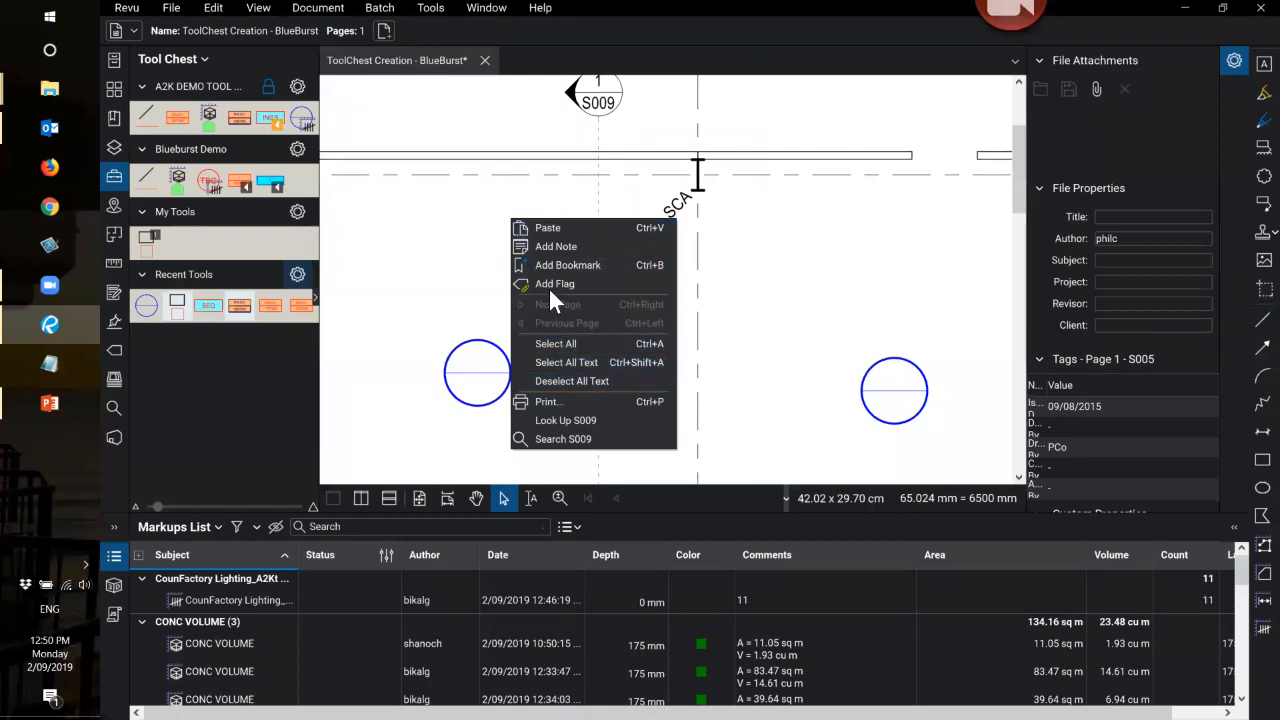
{"action": "left_click", "coordinate": [564, 227]}
{"action": "mouse_move", "coordinate": [586, 210]}
{"action": "left_mouse_down"}
{"action": "mouse_move", "coordinate": [492, 302]}
{"action": "mouse_move", "coordinate": [484, 268]}
{"action": "mouse_move", "coordinate": [520, 272]}
{"action": "left_mouse_up"}
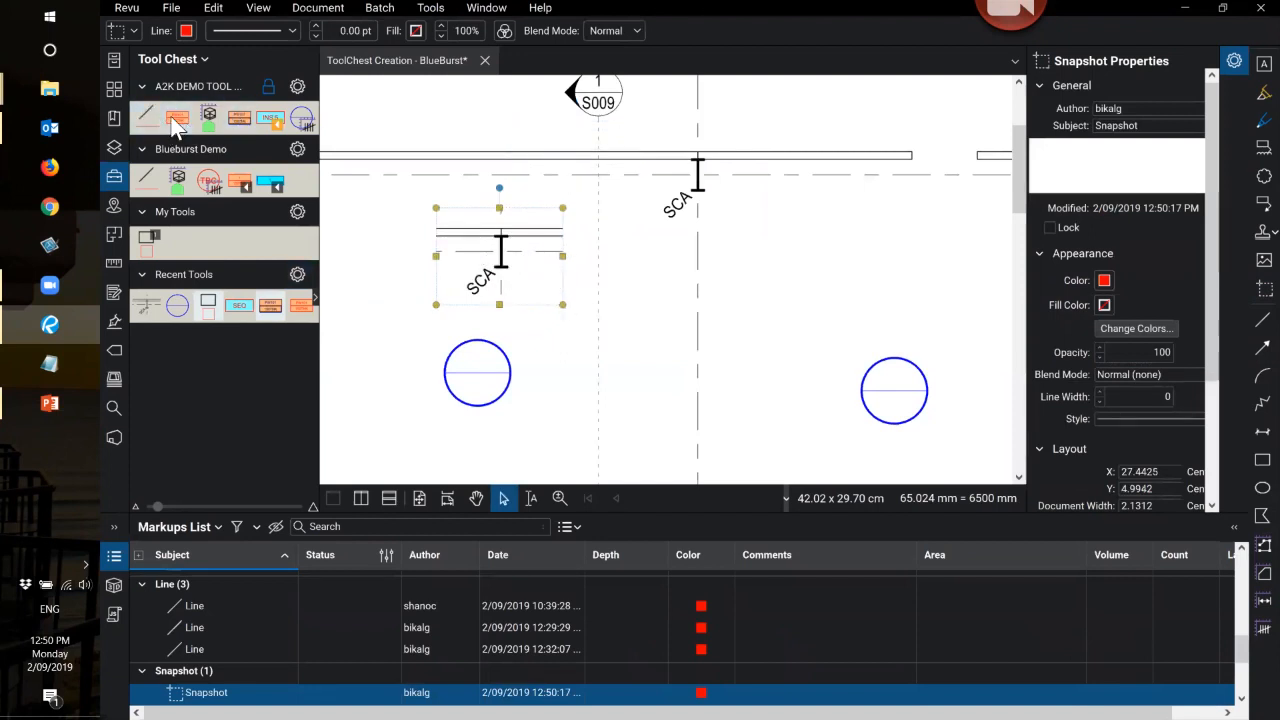
- Open the color processing of the pasted column snapshot and map black to red
{"action": "right_click", "coordinate": [517, 233]}
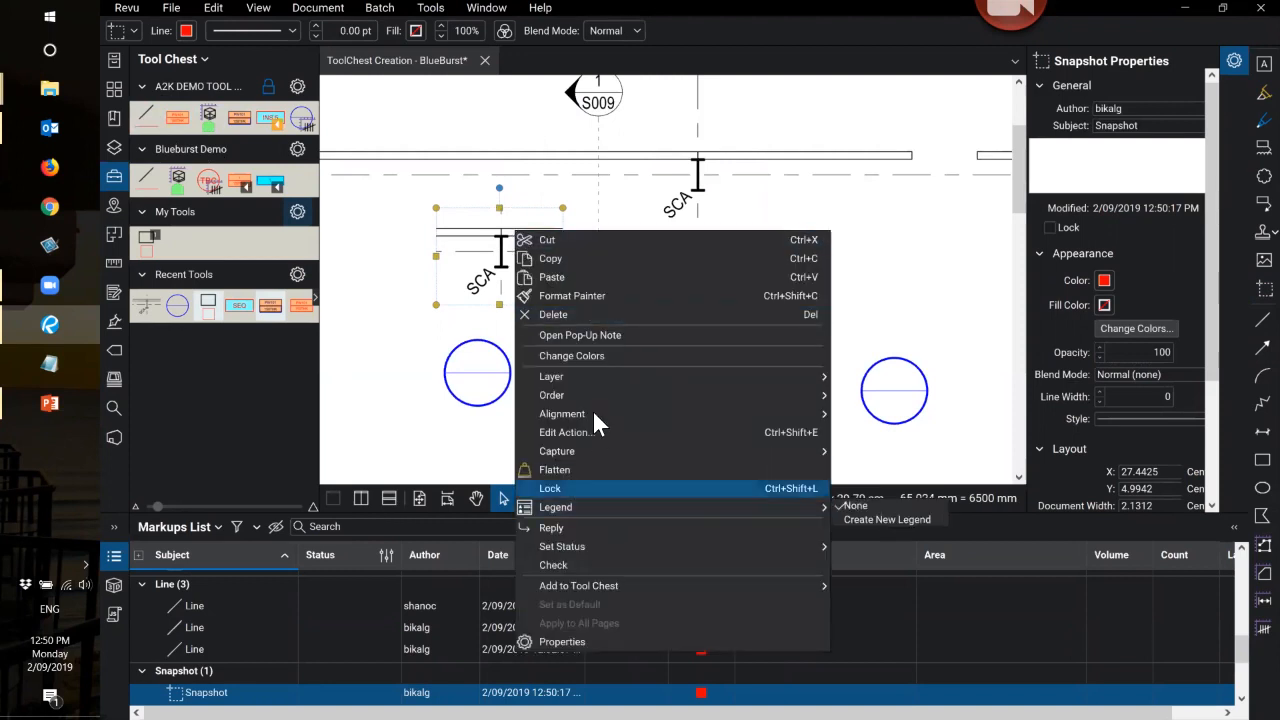
{"action": "left_click", "coordinate": [592, 357]}
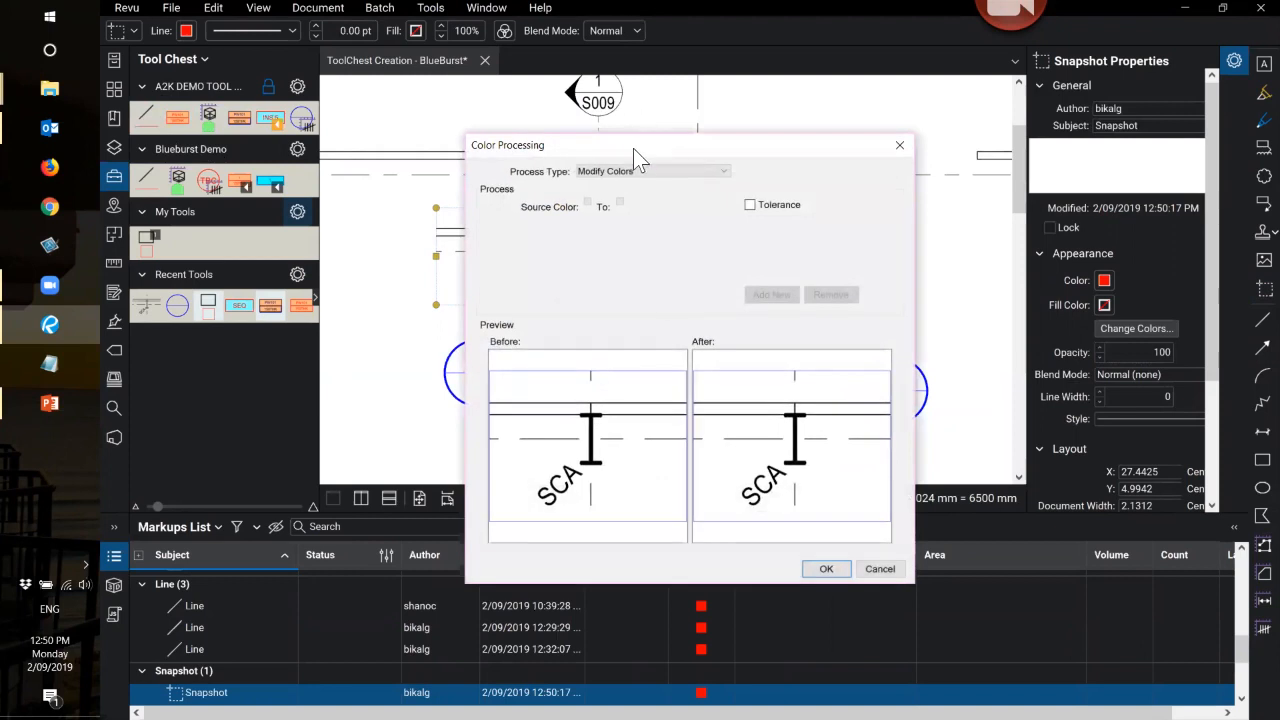
{"action": "mouse_move", "coordinate": [657, 147]}
{"action": "left_mouse_down"}
{"action": "mouse_move", "coordinate": [799, 114]}
{"action": "mouse_move", "coordinate": [870, 62]}
{"action": "left_mouse_up"}
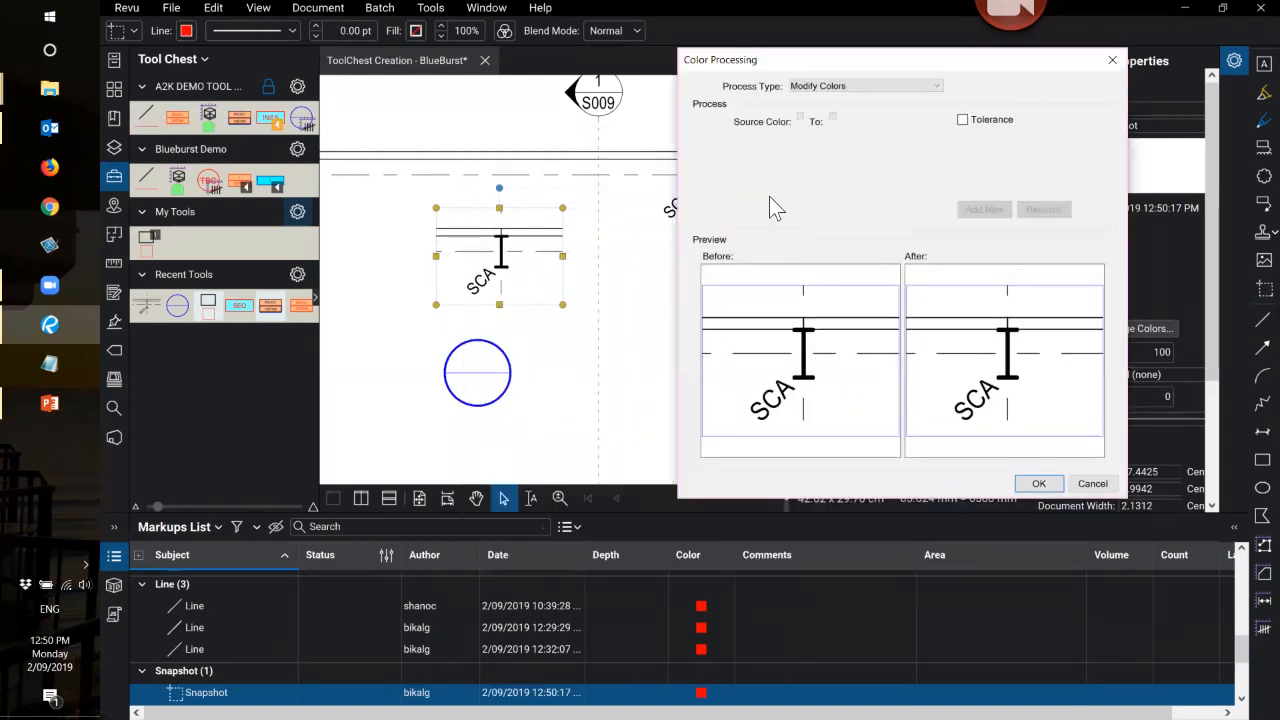
{"action": "left_click", "coordinate": [800, 121]}
{"action": "left_click", "coordinate": [810, 143]}
{"action": "left_click", "coordinate": [833, 119]}
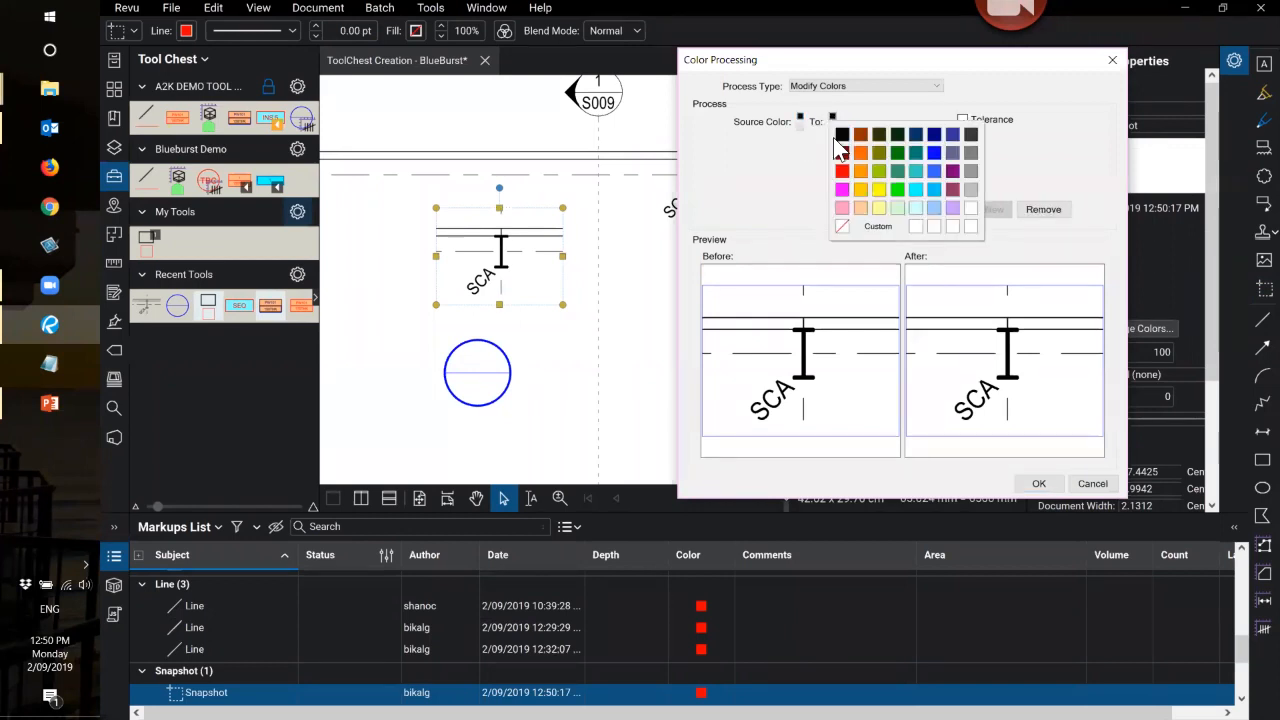
{"action": "left_click", "coordinate": [841, 169]}
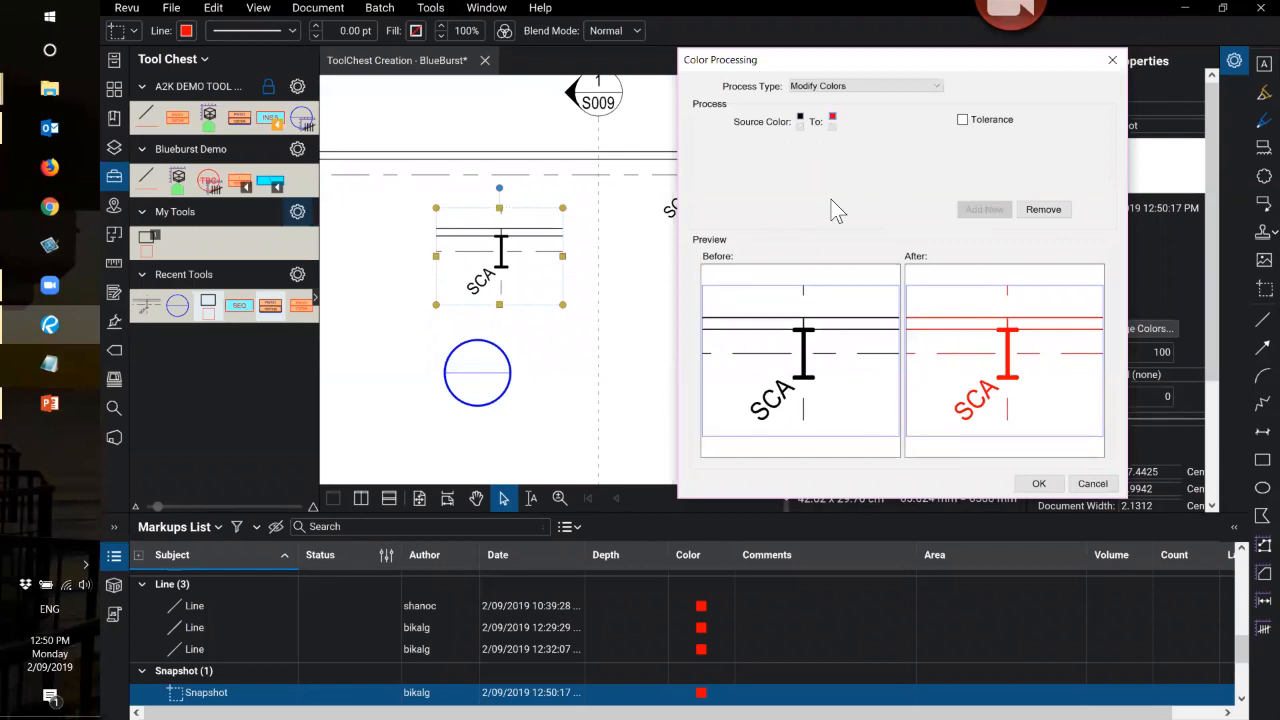
- Map the snapshot's white to no color and apply the color changes to the column snapshot
{"action": "left_click", "coordinate": [801, 126]}
{"action": "left_click", "coordinate": [828, 148]}
{"action": "left_click", "coordinate": [832, 122]}
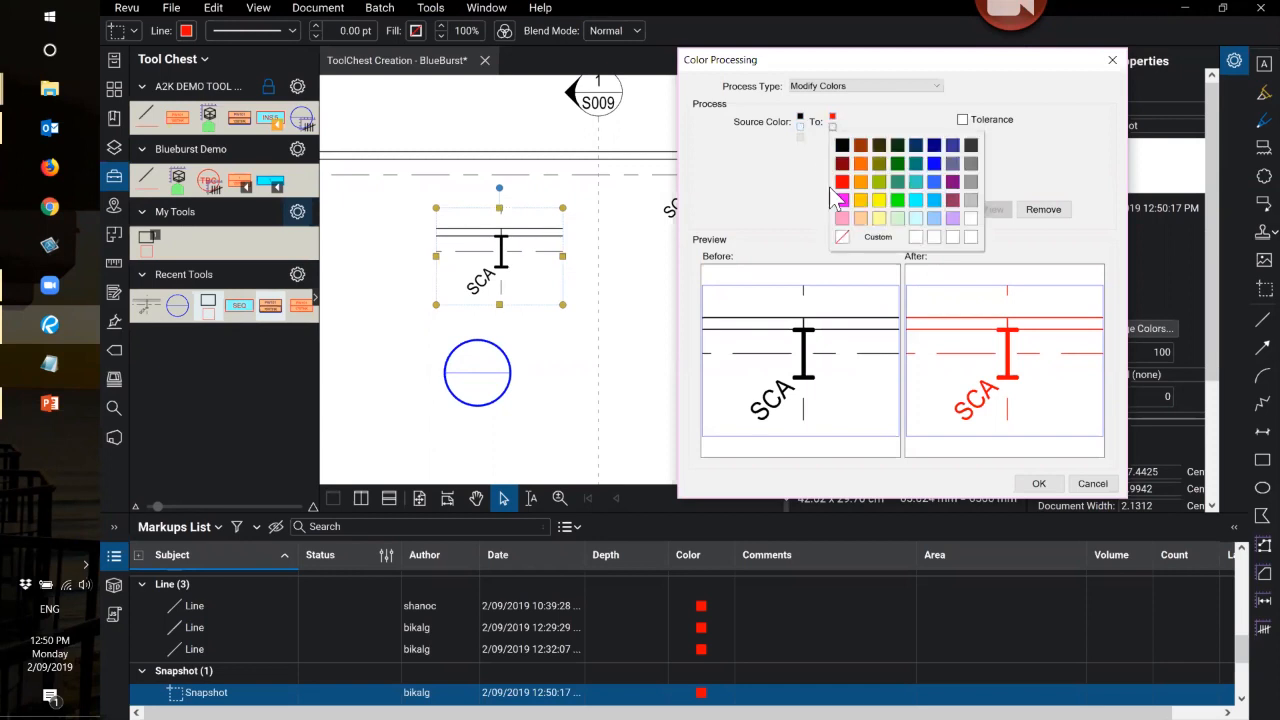
{"action": "left_click", "coordinate": [842, 239]}
{"action": "left_click", "coordinate": [814, 397]}
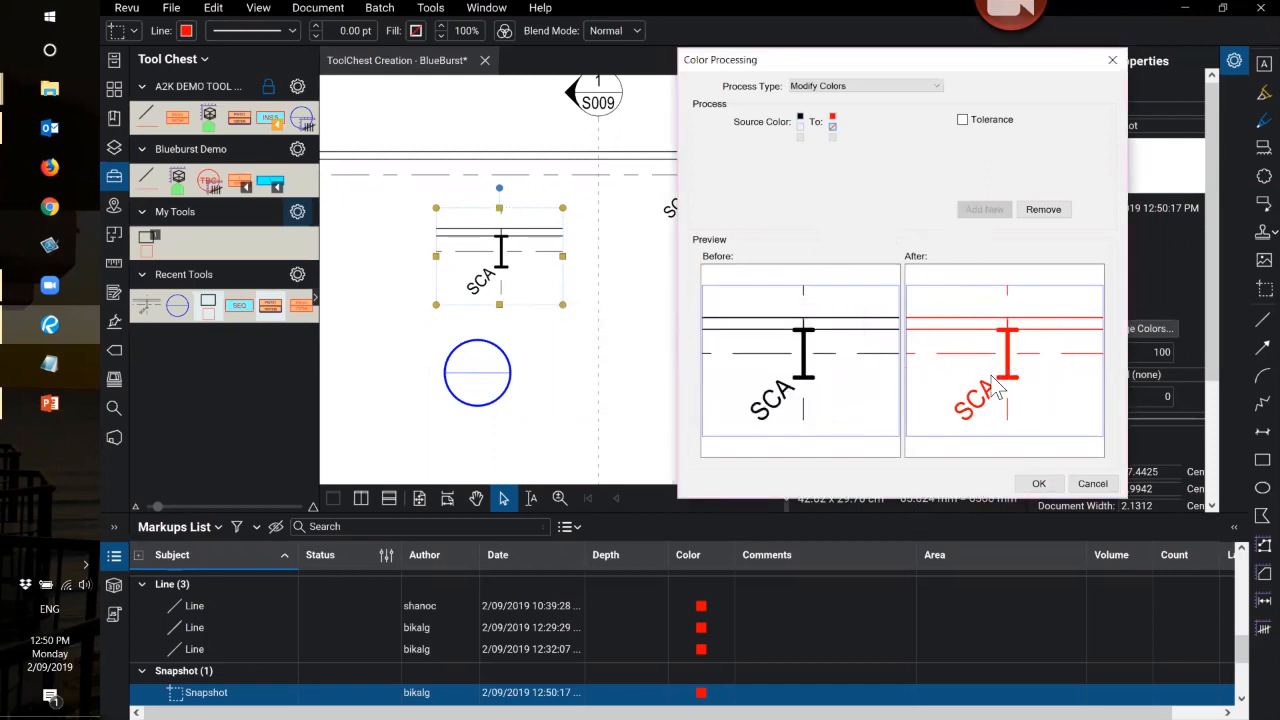
{"action": "left_click", "coordinate": [1038, 483]}
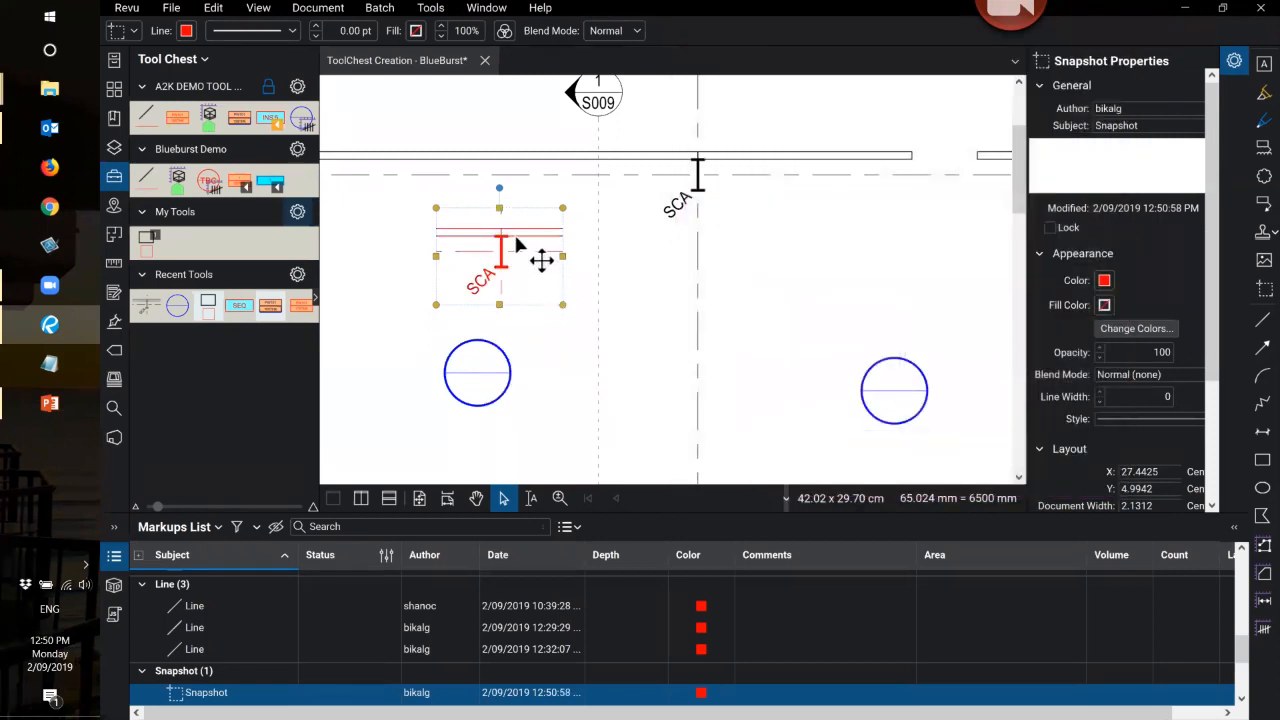
- Add the red column snapshot to the A2K DEMO TOOL SET, taking the lock on the tool set
{"action": "left_click", "coordinate": [1118, 130]}
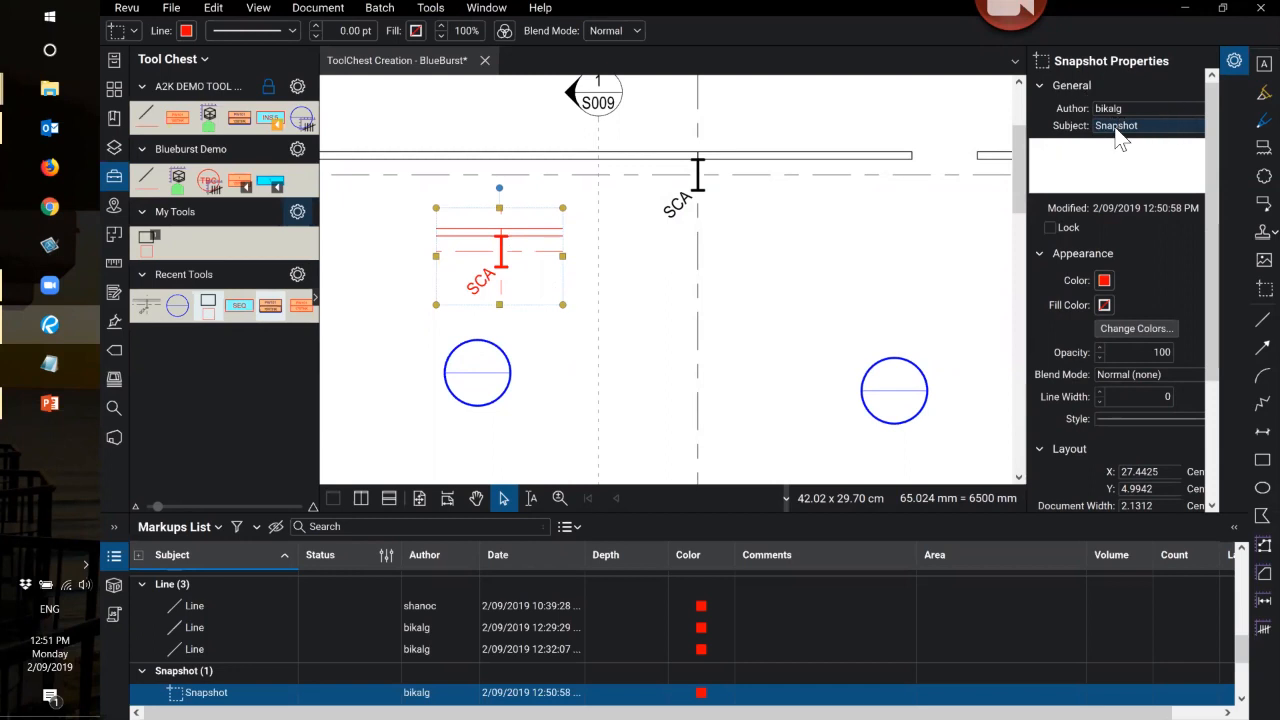
{"action": "right_click", "coordinate": [530, 241]}
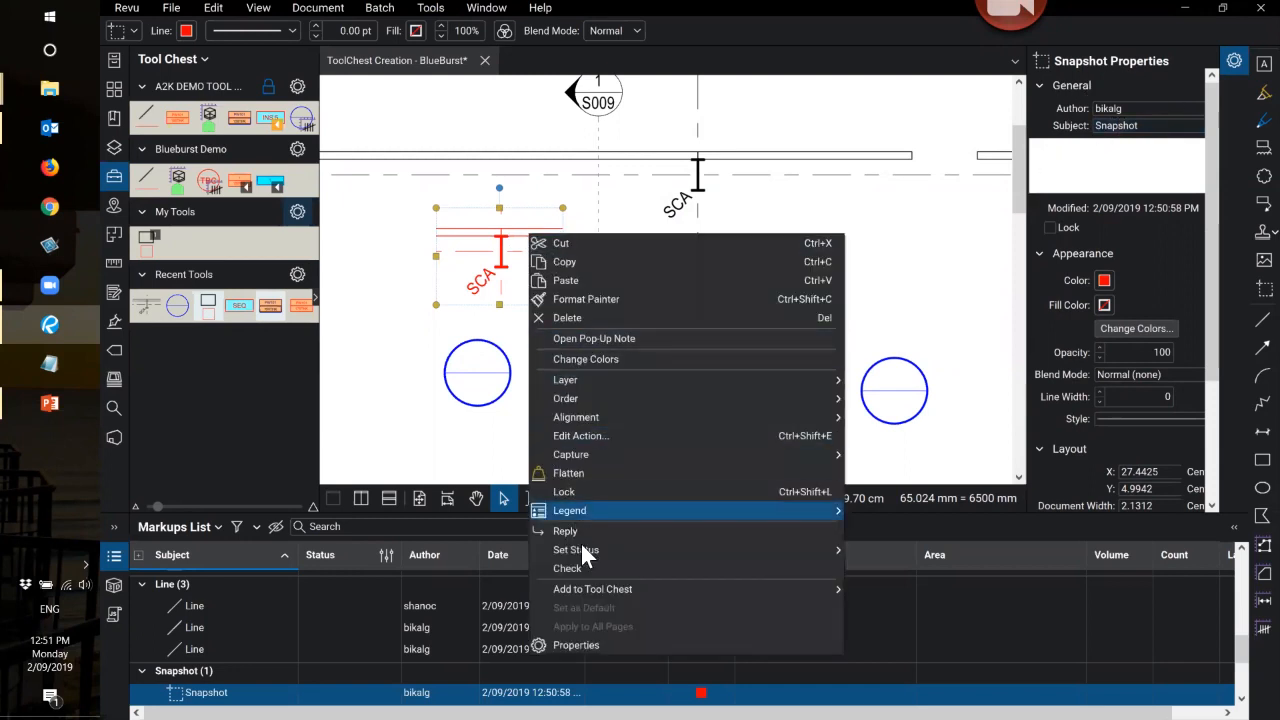
{"action": "mouse_move", "coordinate": [590, 586]}
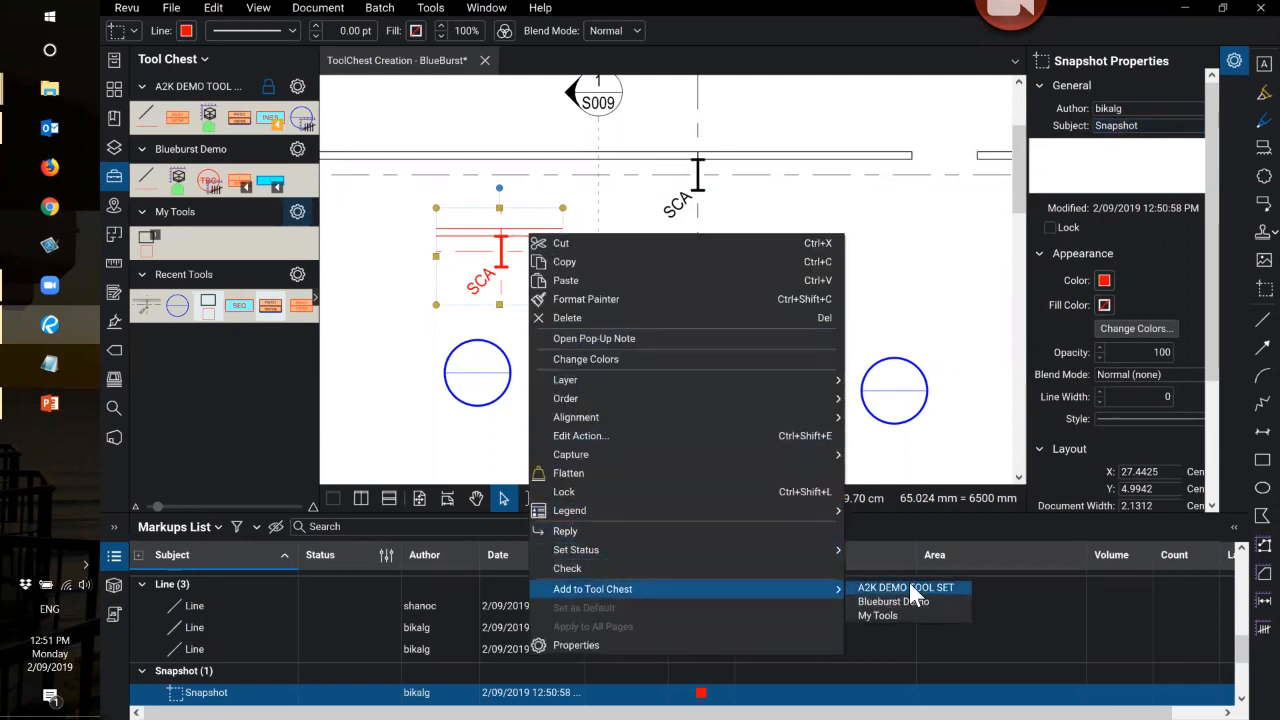
{"action": "left_click", "coordinate": [906, 587]}
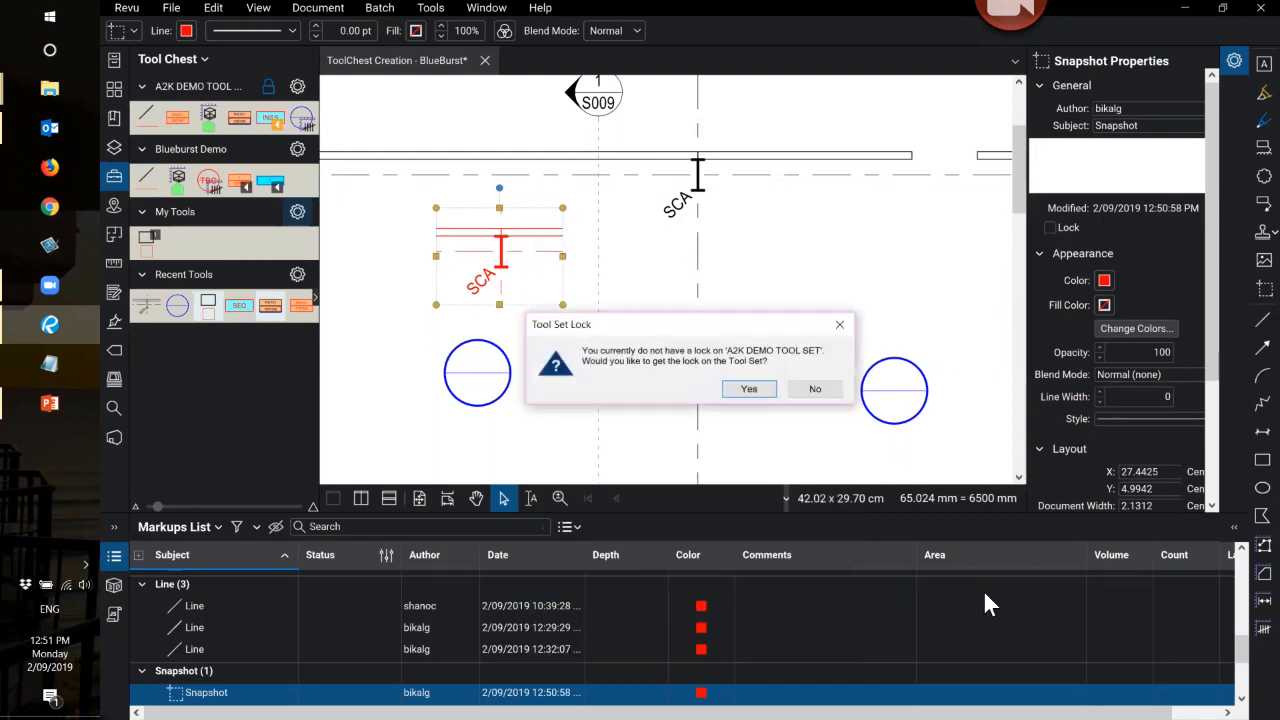
{"action": "left_click", "coordinate": [750, 389]}
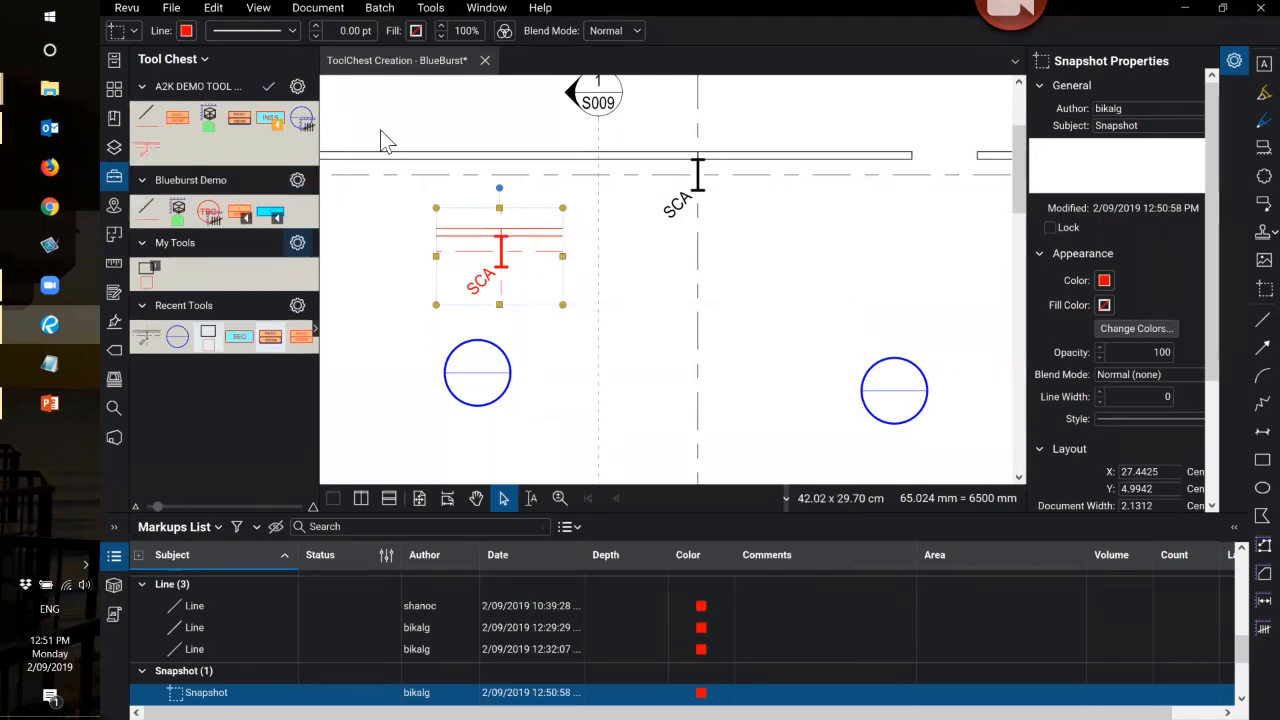
- Place four copies of the red column symbol from the A2K DEMO TOOL SET around grid 4, below grid A
{"action": "left_click", "coordinate": [145, 150]}
{"action": "left_click", "coordinate": [672, 310]}
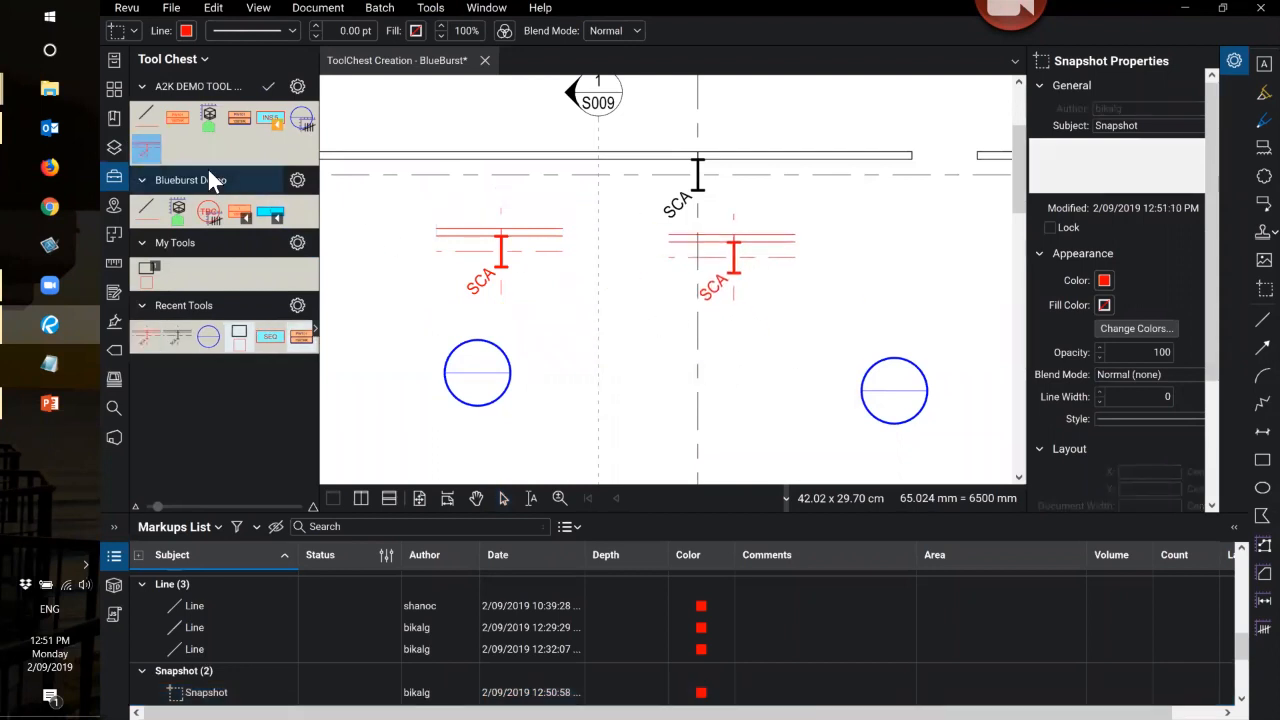
{"action": "left_click", "coordinate": [833, 305]}
{"action": "left_click", "coordinate": [744, 408]}
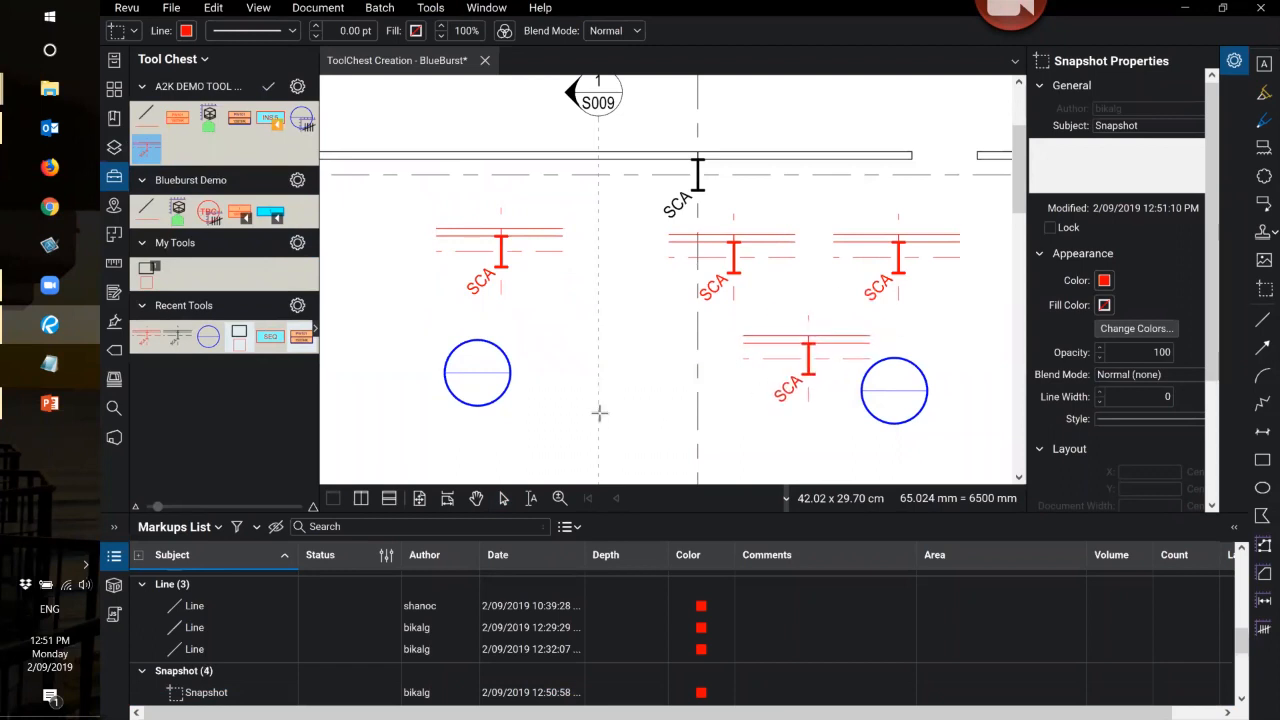
{"action": "left_click", "coordinate": [558, 414]}
{"action": "key", "text": "Escape"}
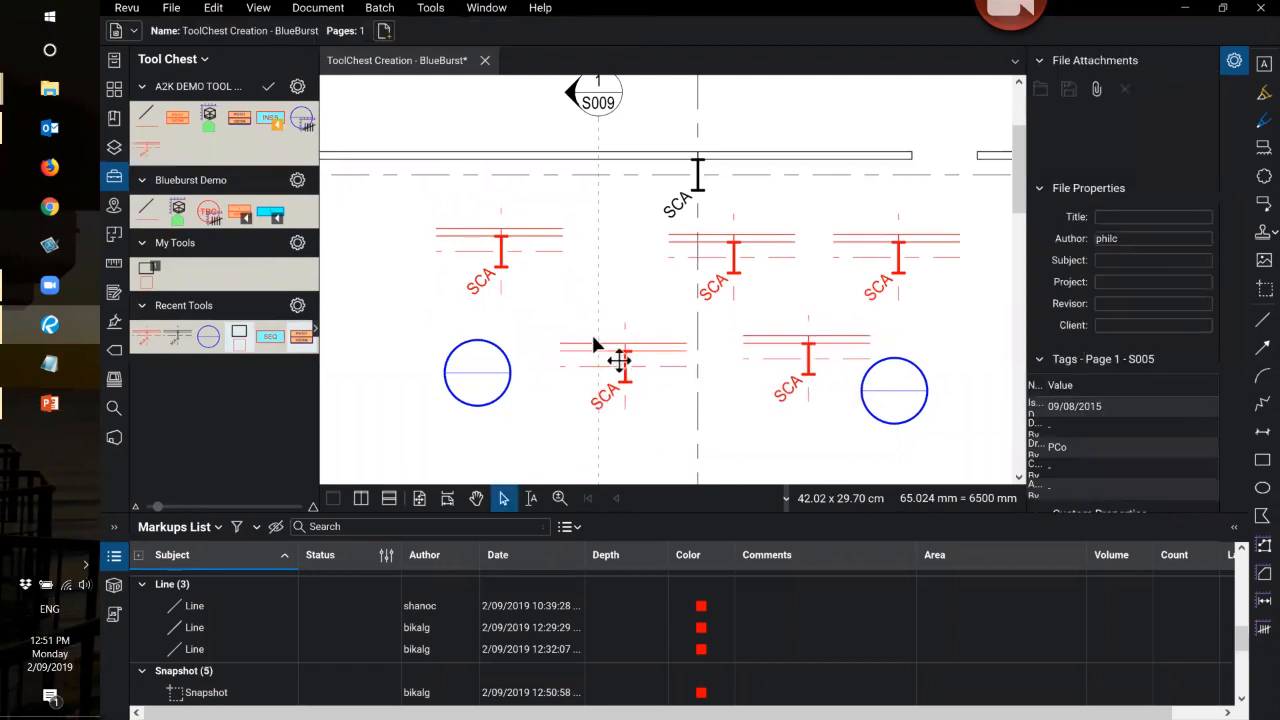
- Remove the four extra column symbols around grid 4, keeping the original red snapshot between grids 3 and 4
{"action": "scroll", "coordinate": [694, 300], "scroll_direction": "down", "scroll_amount": 6}
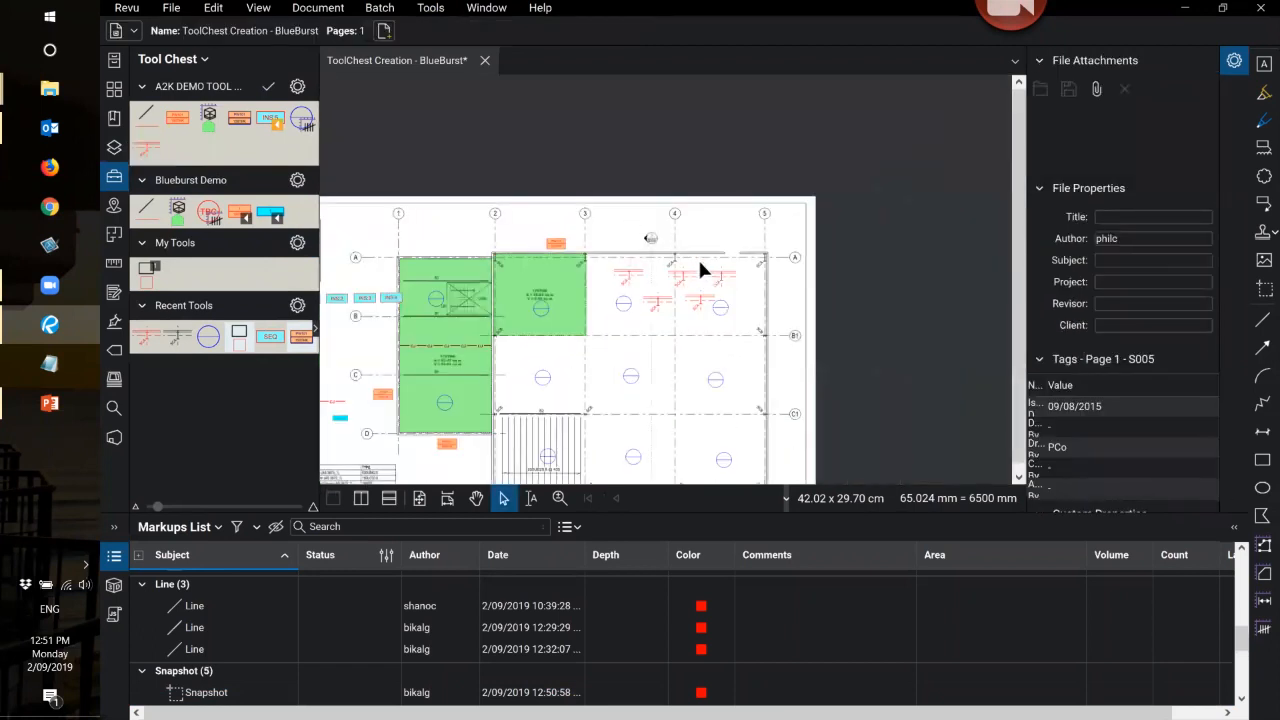
{"action": "scroll", "coordinate": [606, 318], "scroll_direction": "up", "scroll_amount": 3}
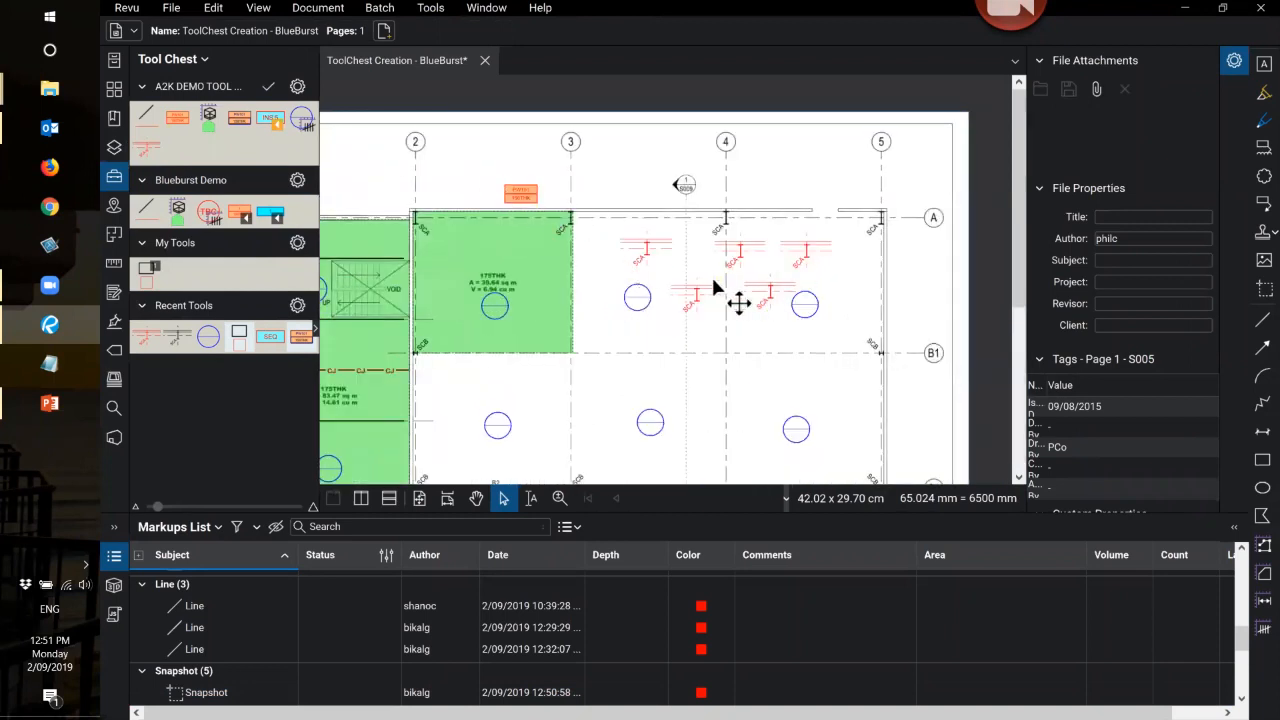
{"action": "scroll", "coordinate": [670, 272], "scroll_direction": "up", "scroll_amount": 2}
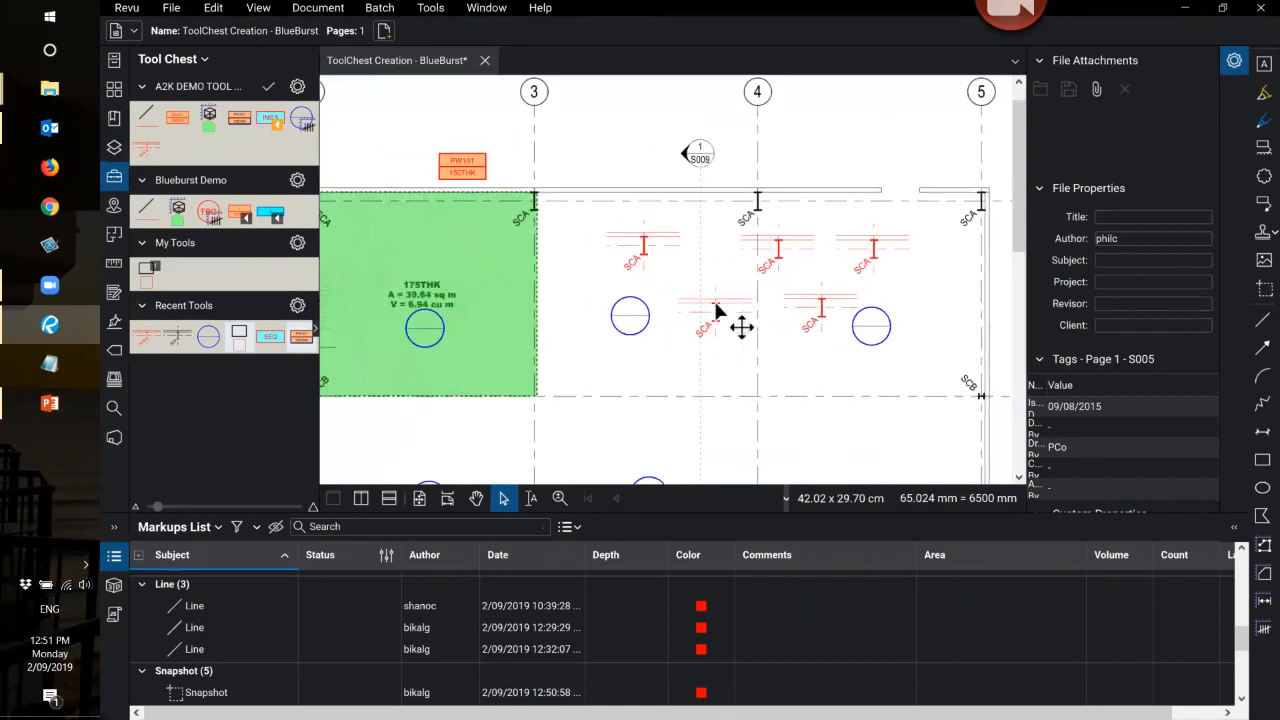
{"action": "left_click", "coordinate": [716, 312]}
{"action": "key", "text": "Delete"}
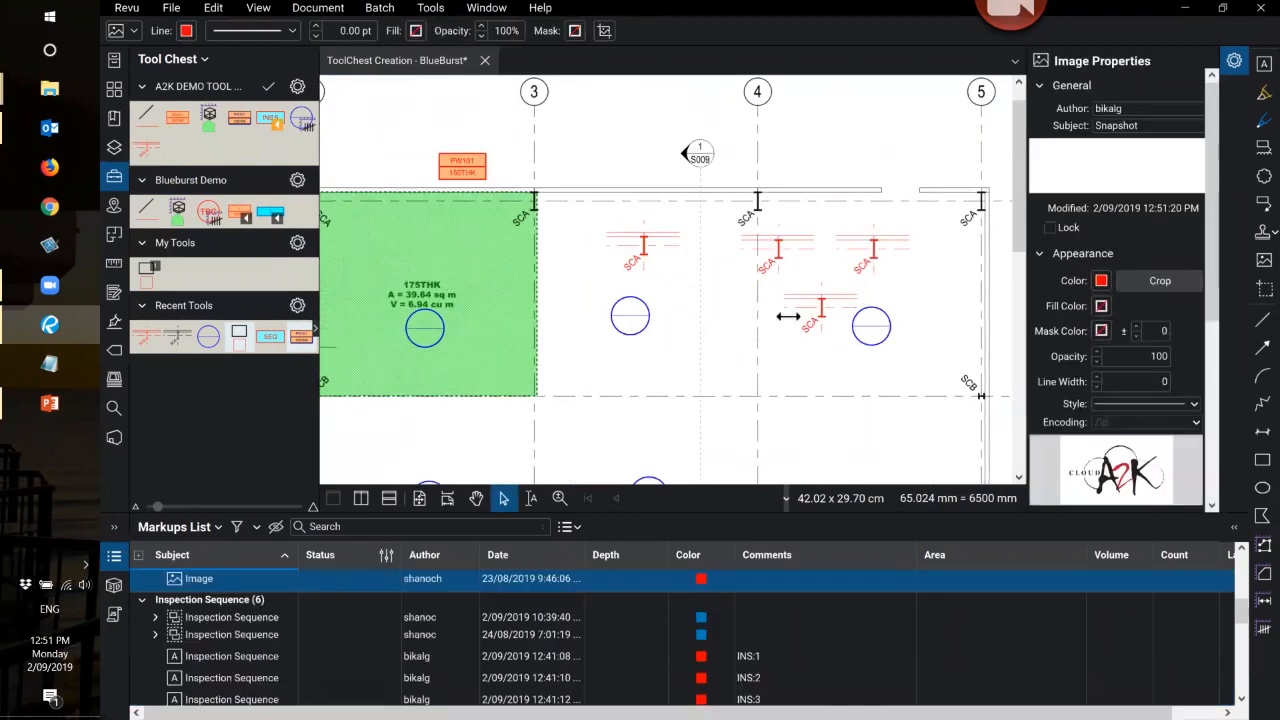
{"action": "key", "text": "ctrl+z"}
{"action": "key", "text": "ctrl+z"}
{"action": "key", "text": "ctrl+z"}
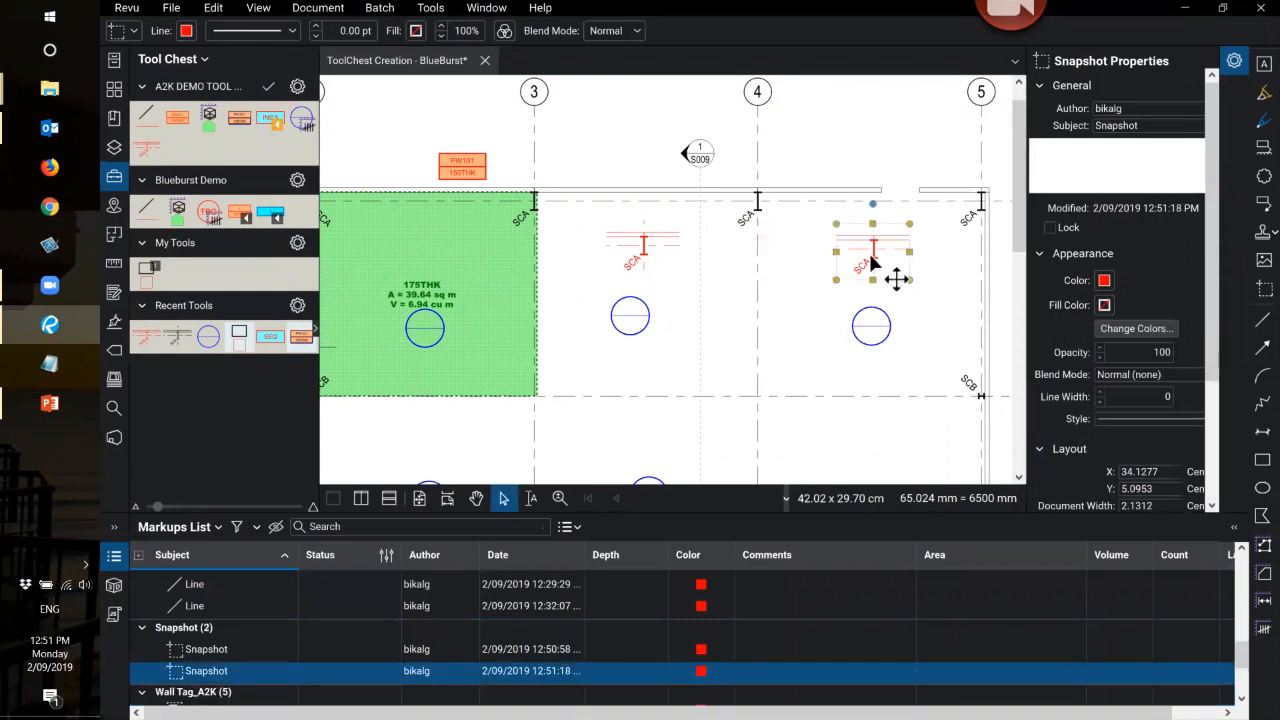
{"action": "key", "text": "ctrl+z"}
{"action": "key", "text": "ctrl+z"}
{"action": "key", "text": "ctrl+z"}
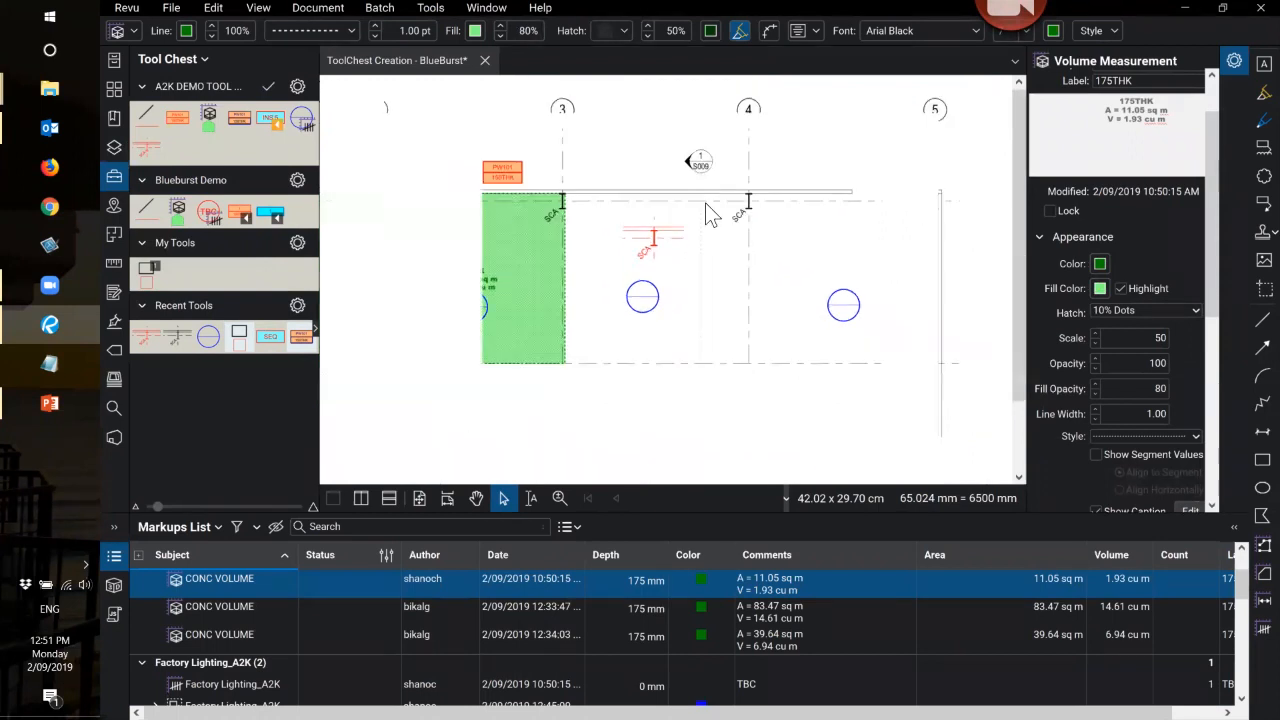
{"action": "scroll", "coordinate": [700, 208], "scroll_direction": "down", "scroll_amount": 5}
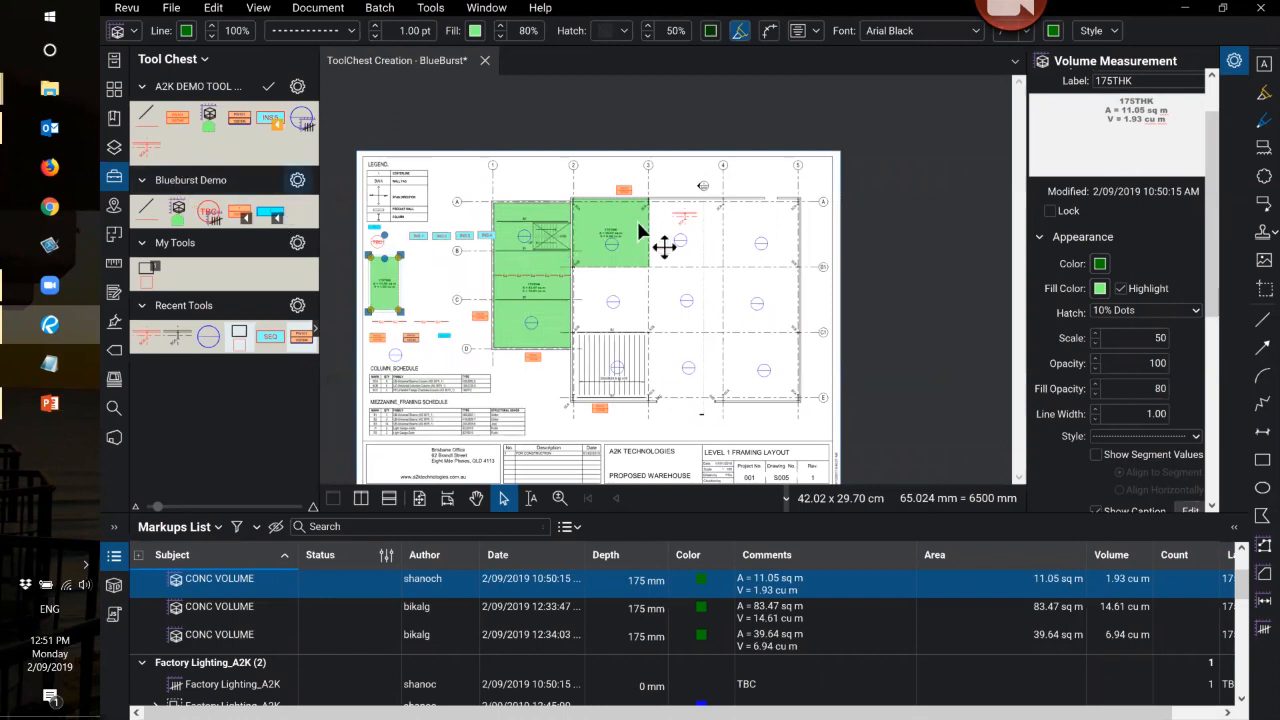
{"action": "scroll", "coordinate": [657, 220], "scroll_direction": "up", "scroll_amount": 2}
{"action": "left_click", "coordinate": [432, 176]}
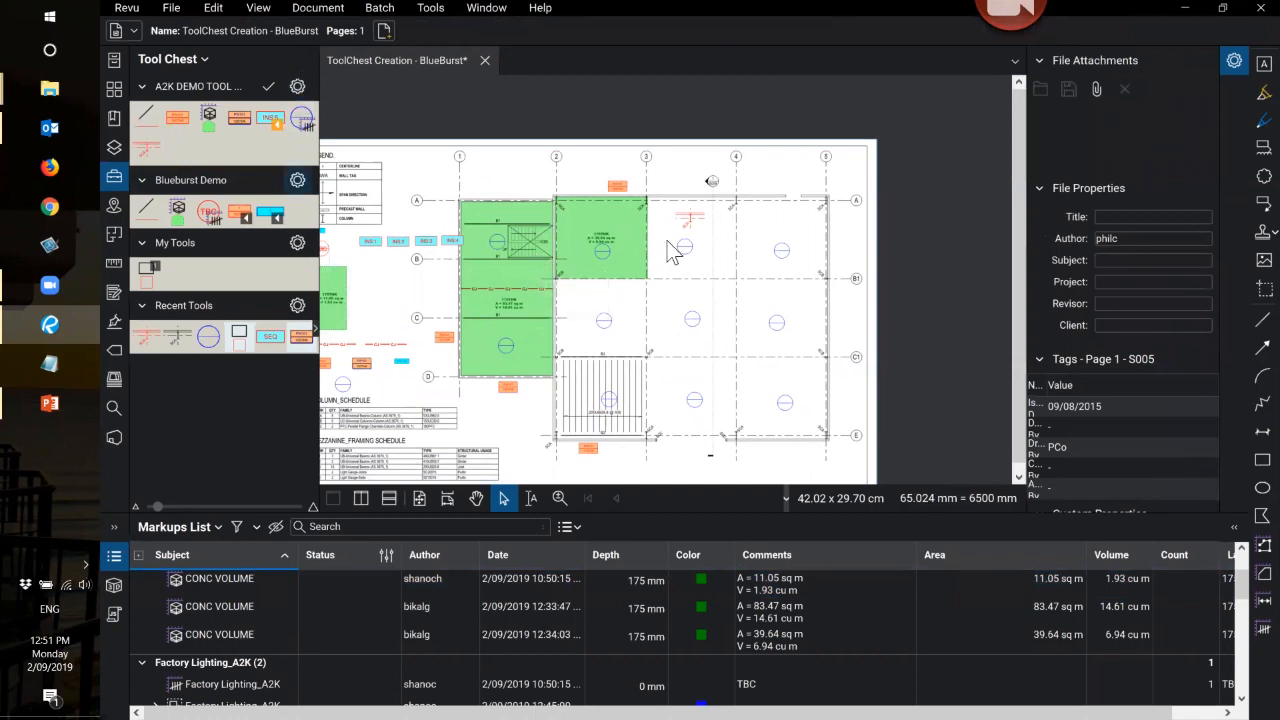
{"action": "scroll", "coordinate": [668, 245], "scroll_direction": "down", "scroll_amount": 2}
{"action": "left_click_drag", "start_coordinate": [384, 165], "coordinate": [751, 403]}
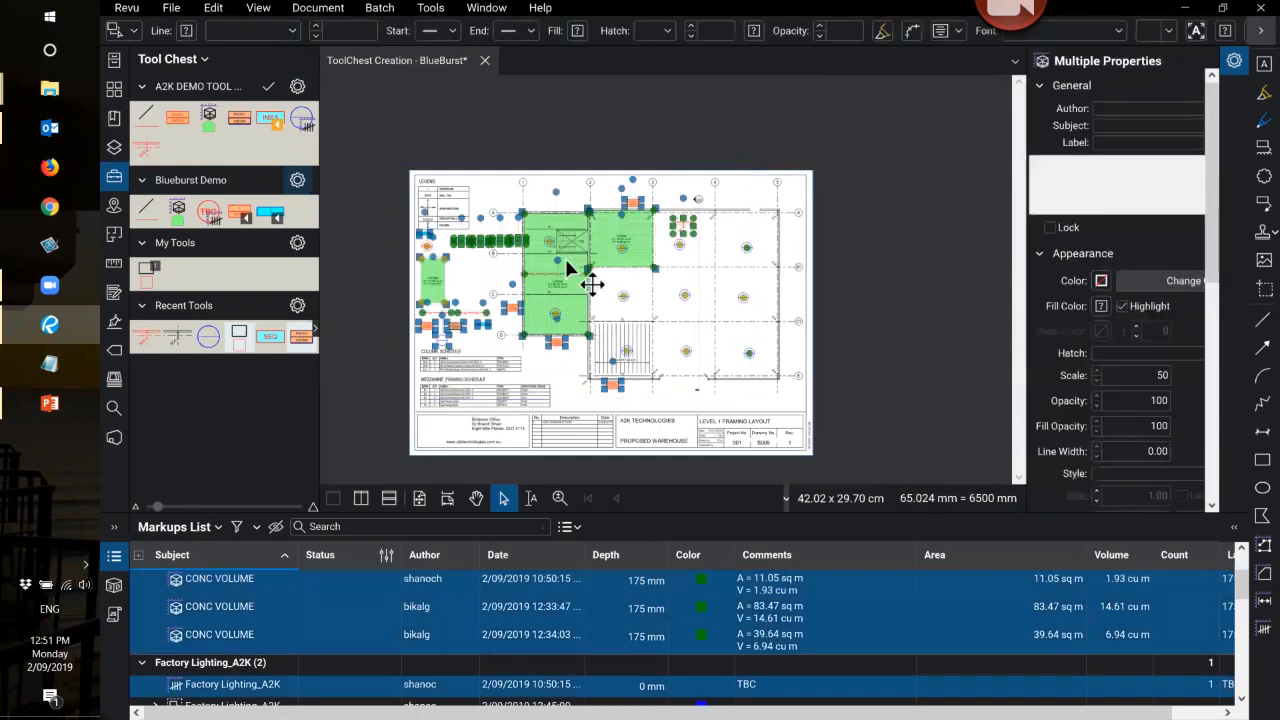
{"action": "right_click", "coordinate": [569, 266]}
{"action": "mouse_move", "coordinate": [619, 550]}
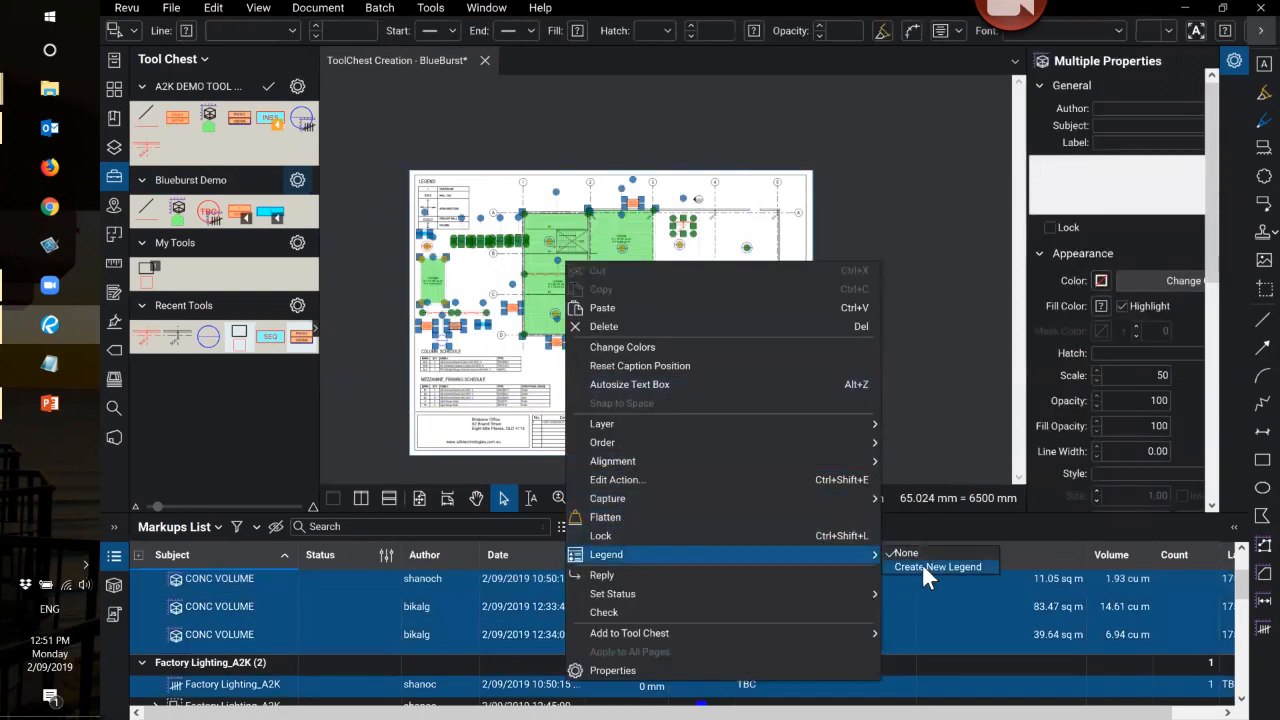
{"action": "left_click", "coordinate": [882, 243]}
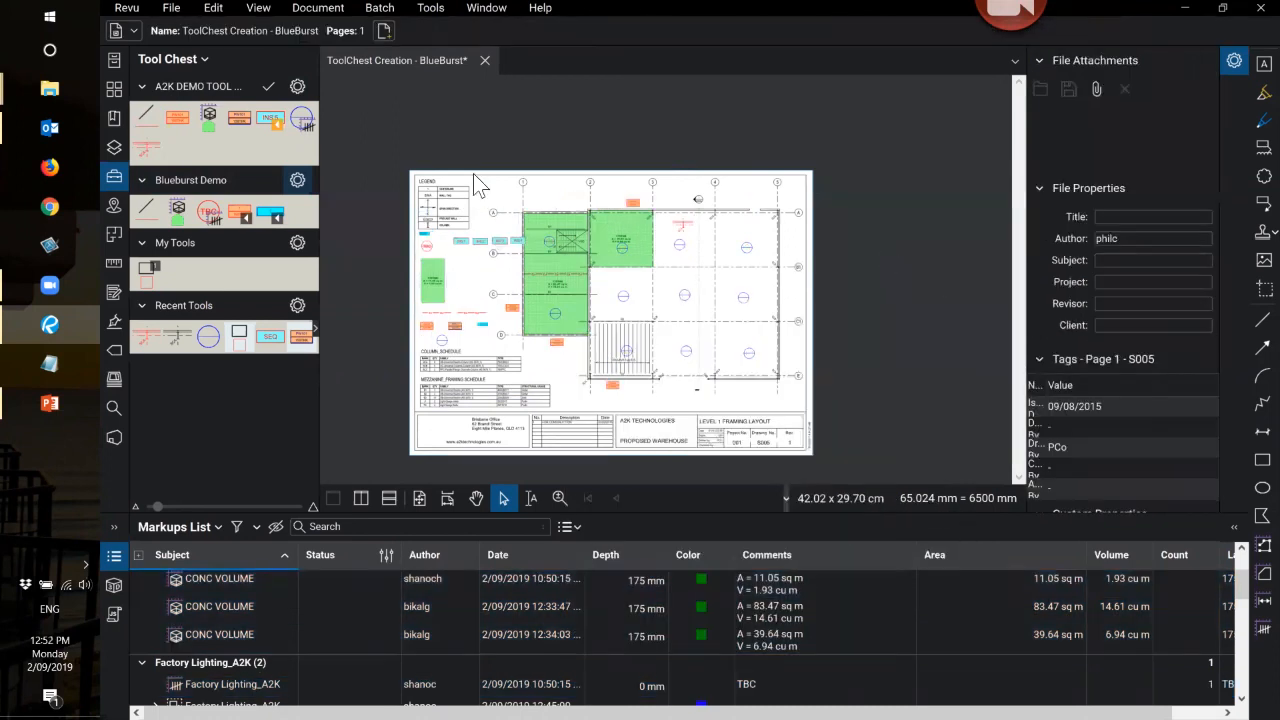
{"action": "left_click", "coordinate": [297, 88]}
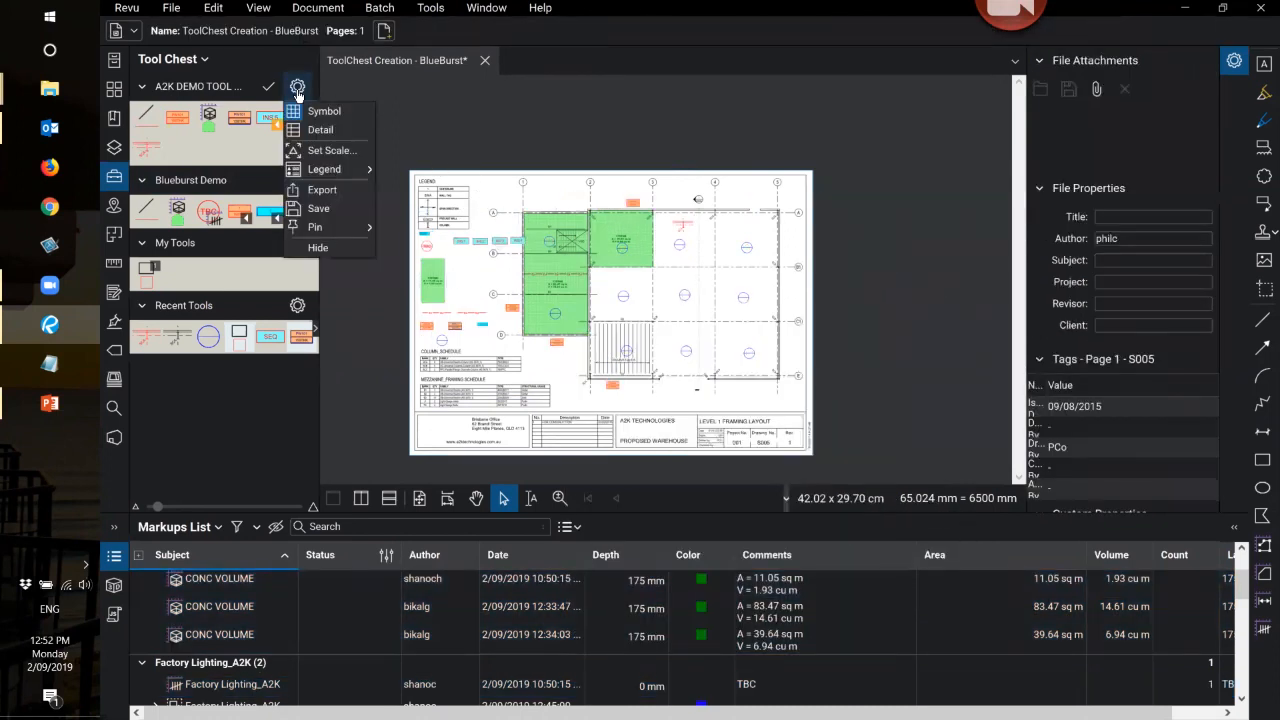
{"action": "left_click", "coordinate": [326, 171]}
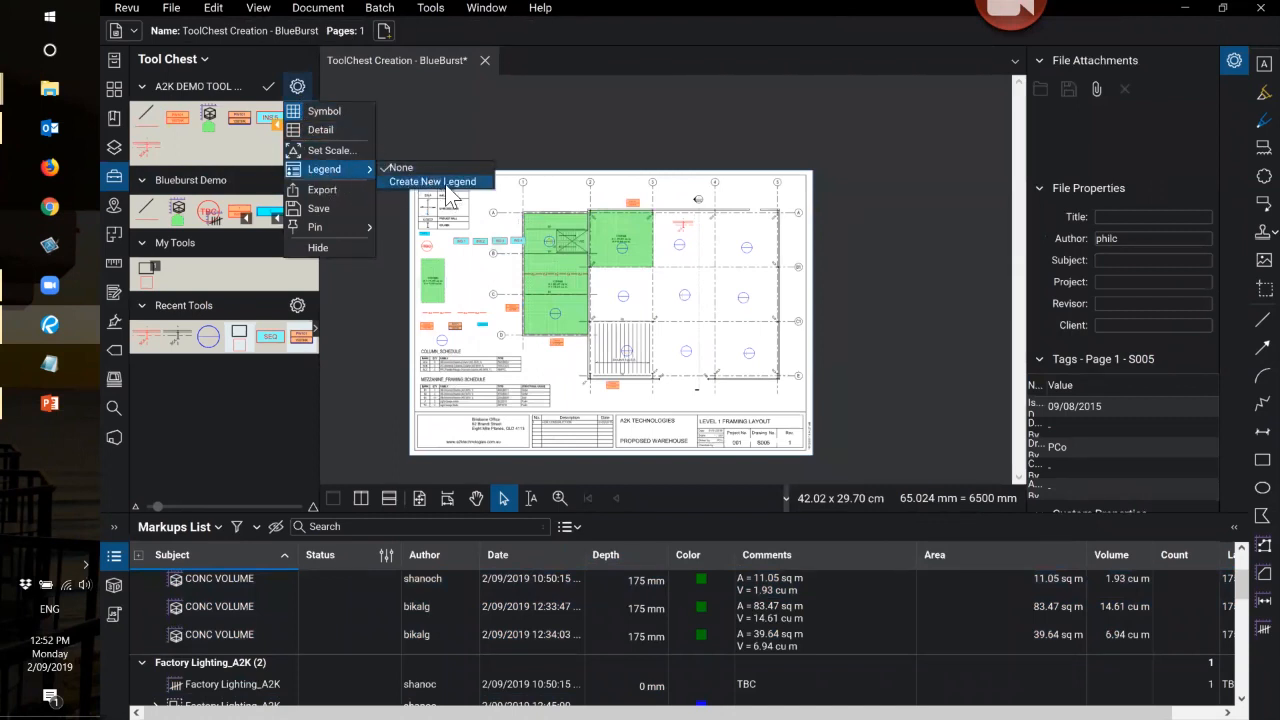
{"action": "left_click", "coordinate": [447, 182]}
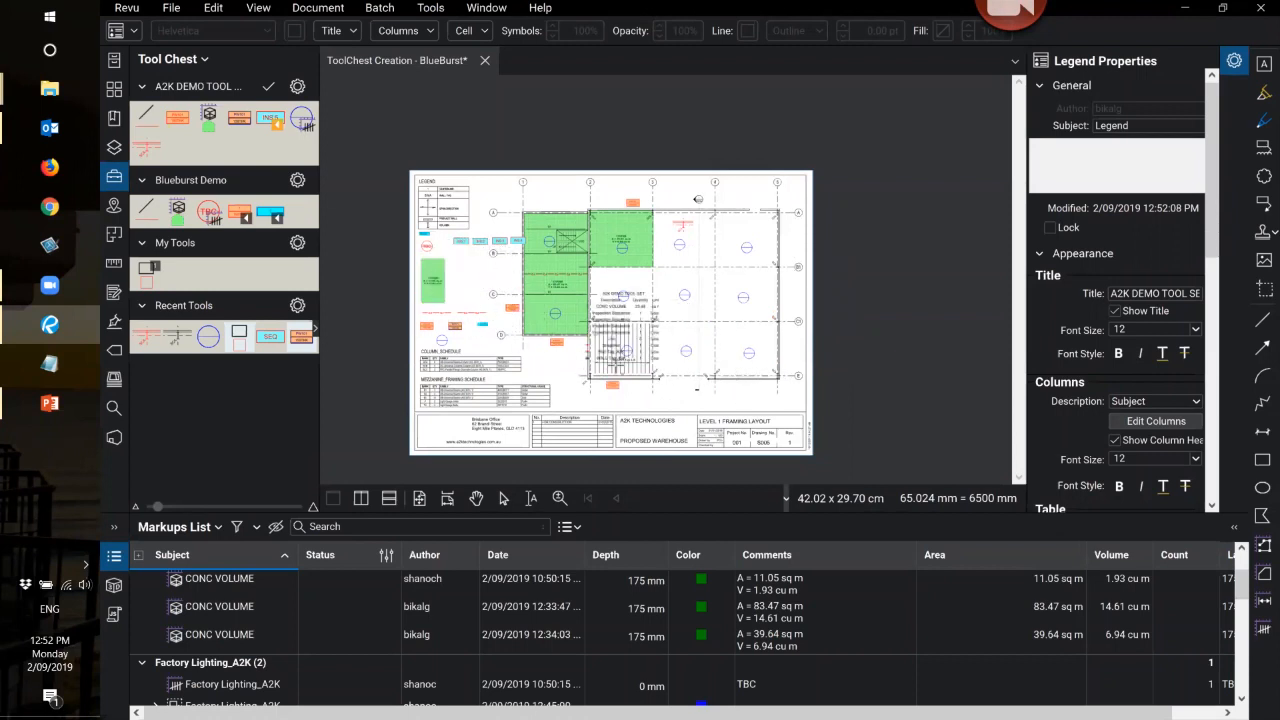
{"action": "scroll", "coordinate": [443, 326], "scroll_direction": "up", "scroll_amount": 3}
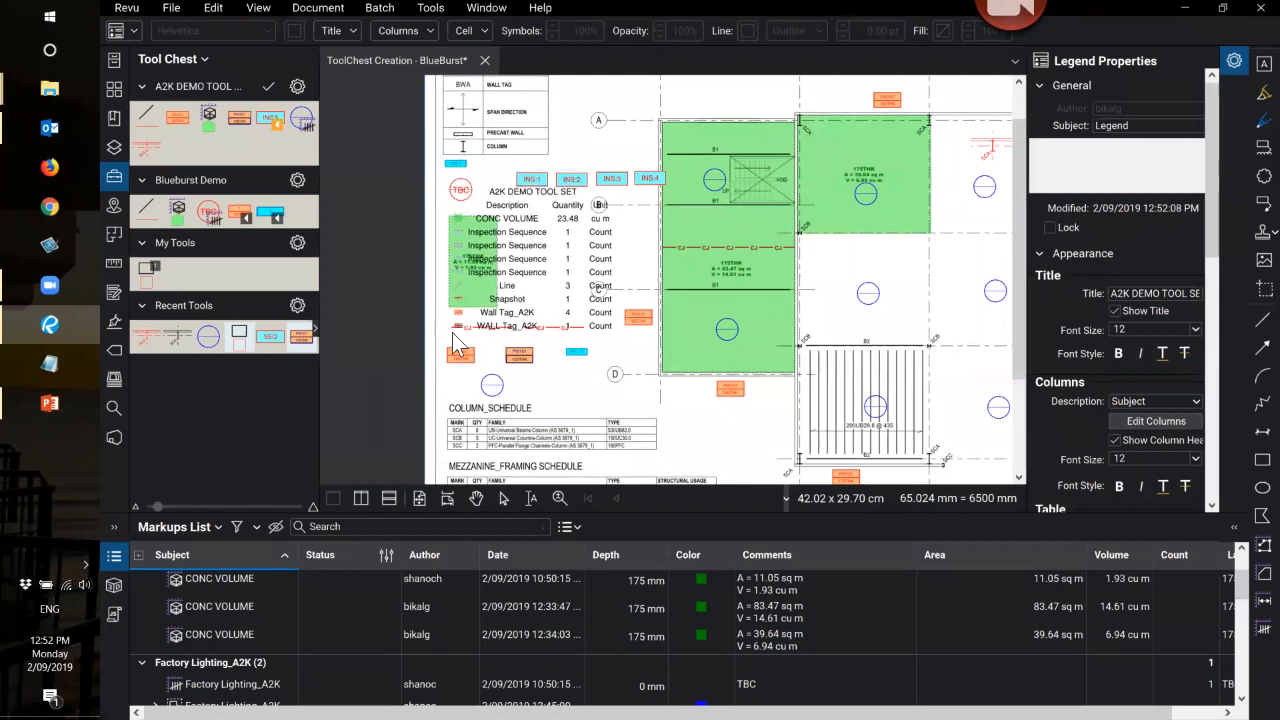
{"action": "key", "text": "Escape"}
- Delete the sample 175THK concrete volume and the two sample red lines beneath it, outside the floor plan
{"action": "left_click", "coordinate": [477, 310]}
{"action": "key", "text": "Delete"}
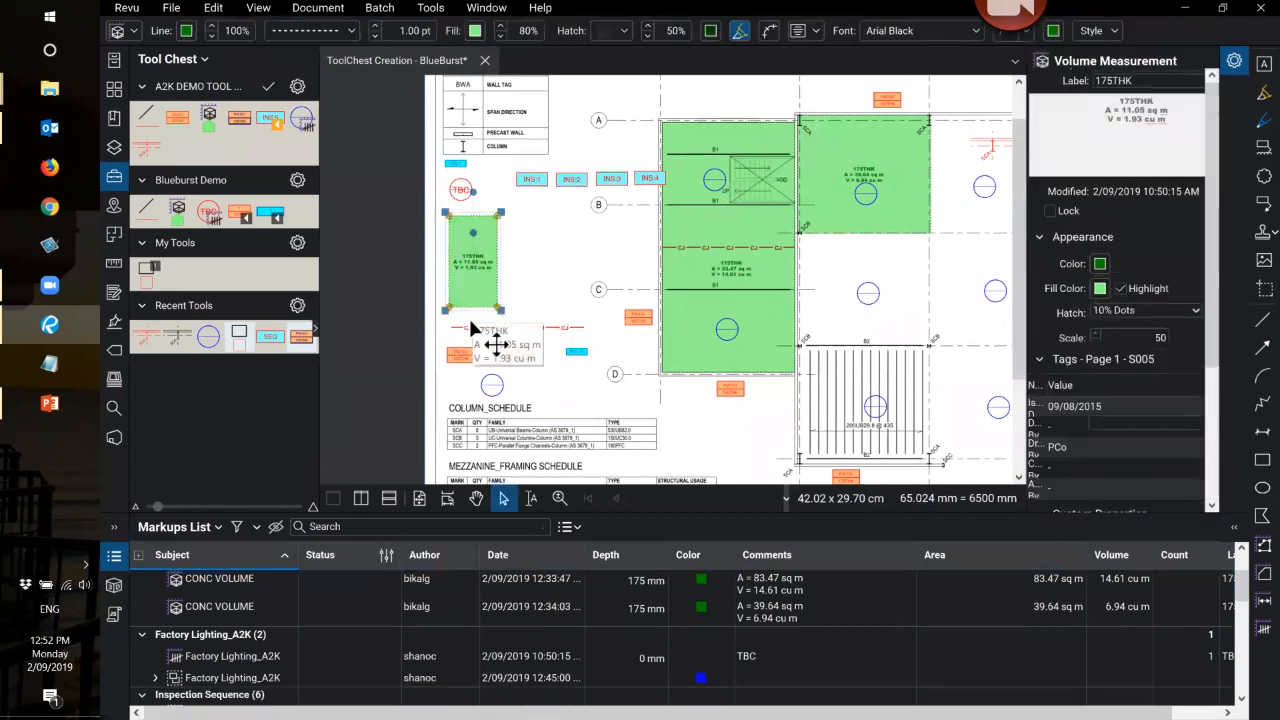
{"action": "left_click", "coordinate": [462, 330]}
{"action": "key", "text": "Delete"}
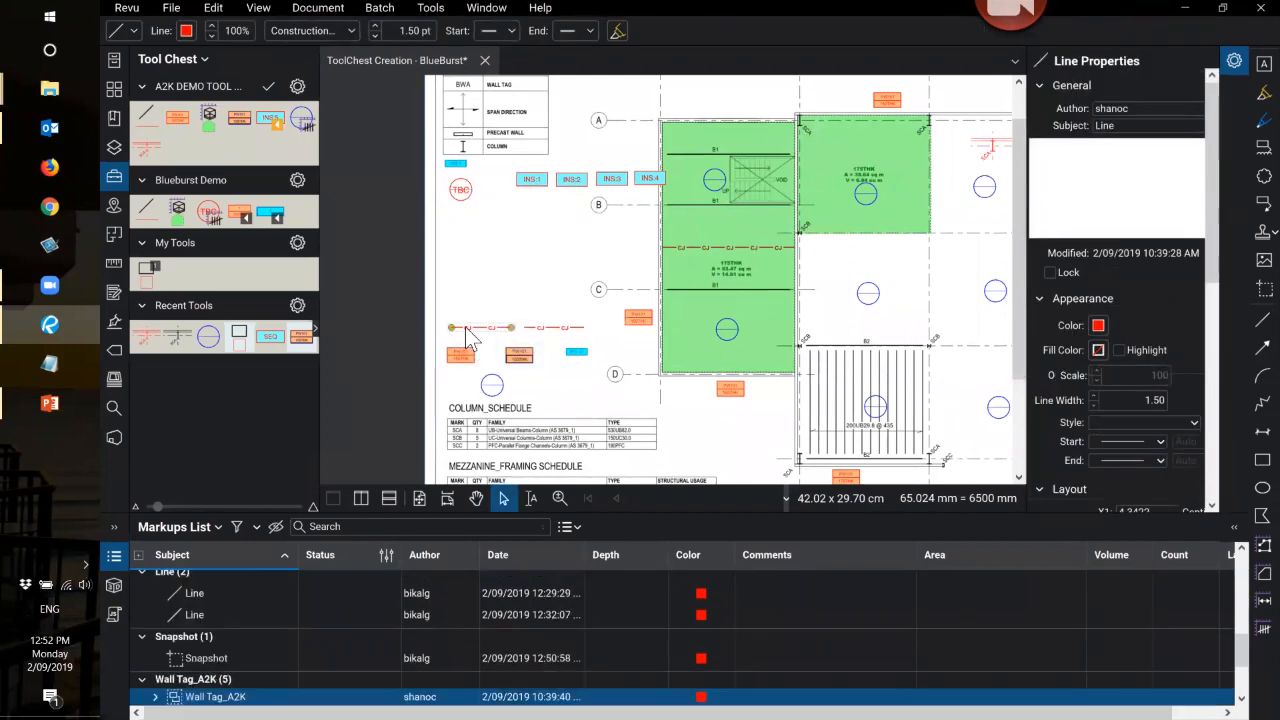
{"action": "left_click", "coordinate": [548, 328]}
{"action": "key", "text": "Delete"}
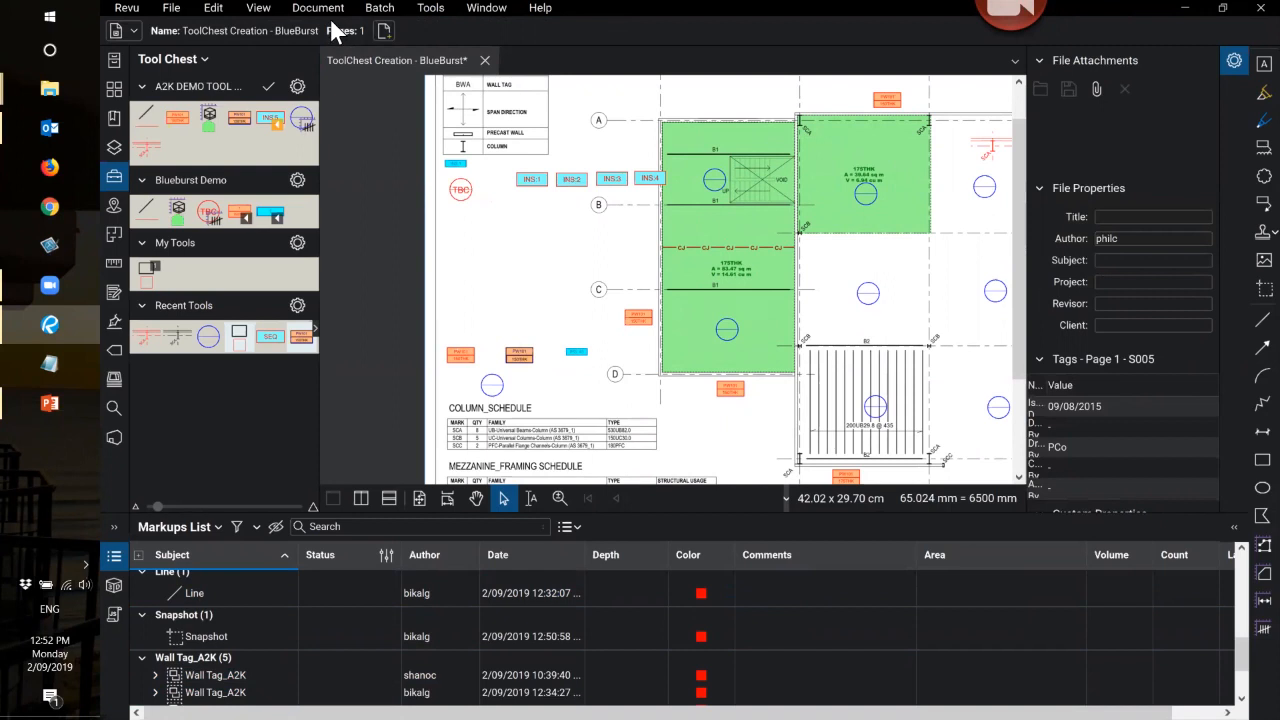
- Create a legend from the A2K DEMO TOOL SET and place it beside the floor plan, above the column schedule
{"action": "left_click", "coordinate": [297, 89]}
{"action": "mouse_move", "coordinate": [355, 169]}
{"action": "left_click", "coordinate": [430, 183]}
{"action": "left_click", "coordinate": [483, 260]}
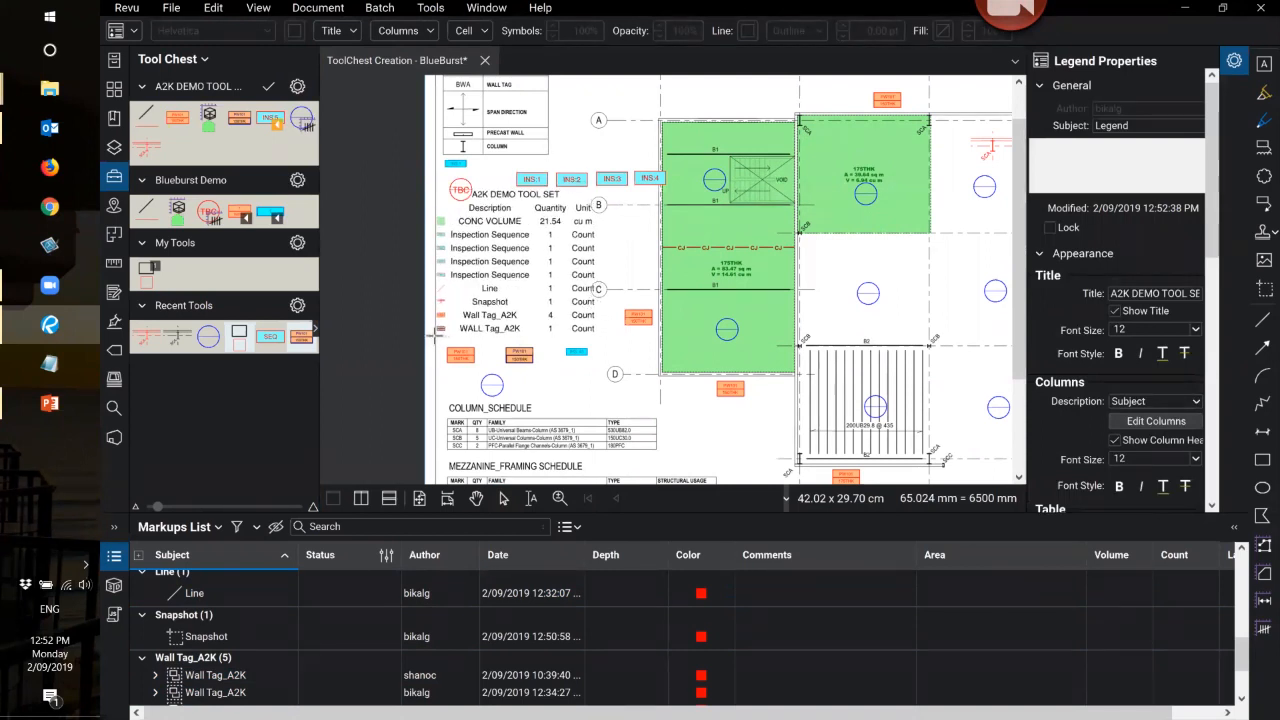
{"action": "left_click", "coordinate": [434, 331]}
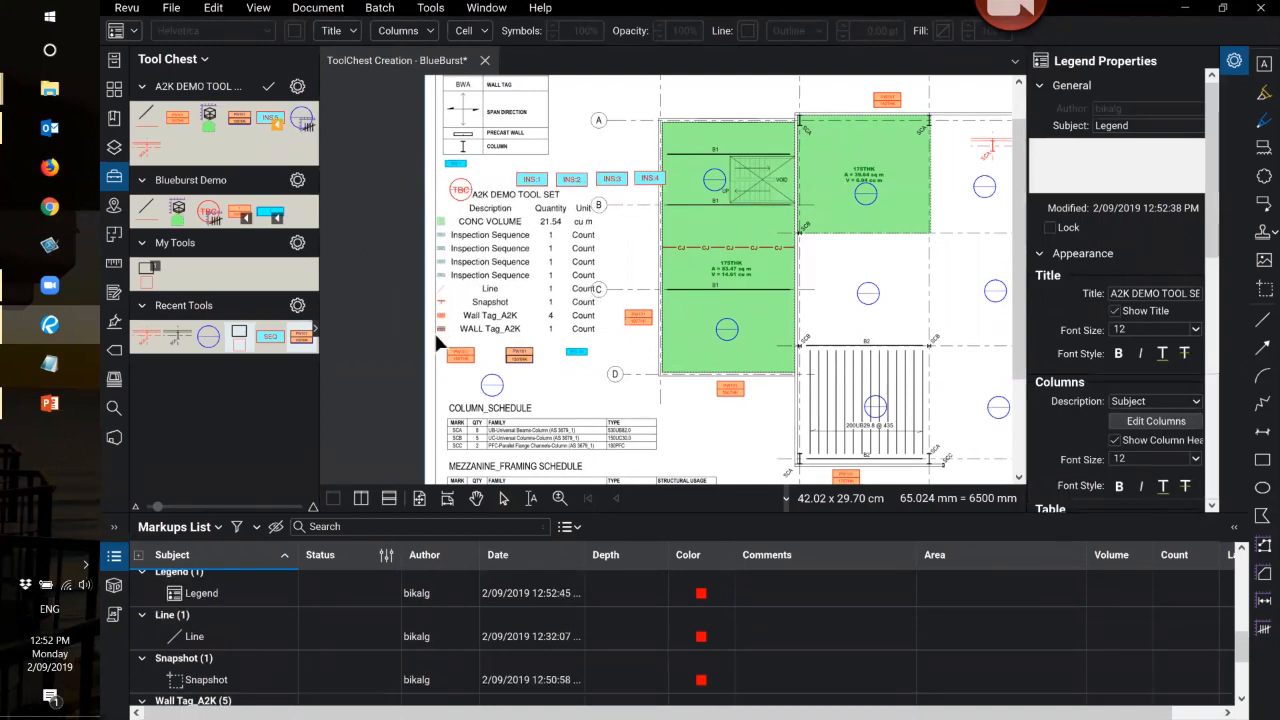
{"action": "left_click", "coordinate": [420, 290]}
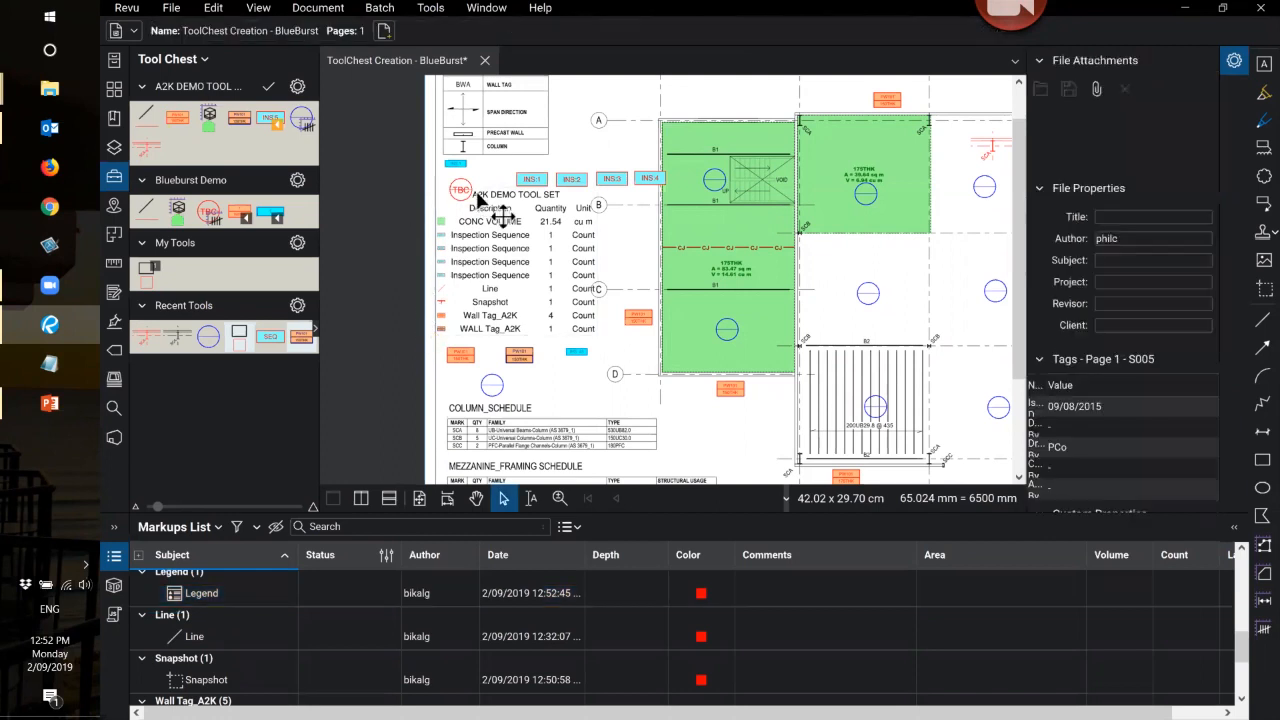
- Set the legend's table style to Gridlines and its line width to 1
{"action": "left_click", "coordinate": [537, 261]}
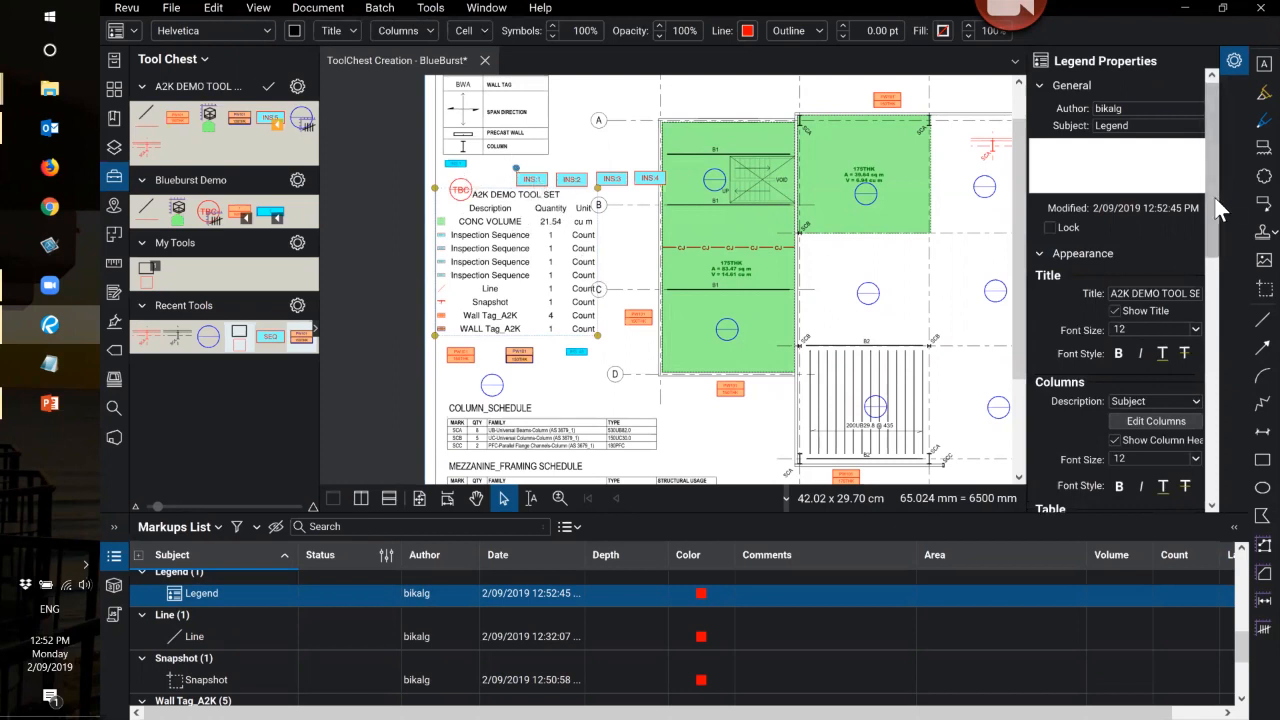
{"action": "left_click_drag", "start_coordinate": [1222, 208], "coordinate": [1226, 326]}
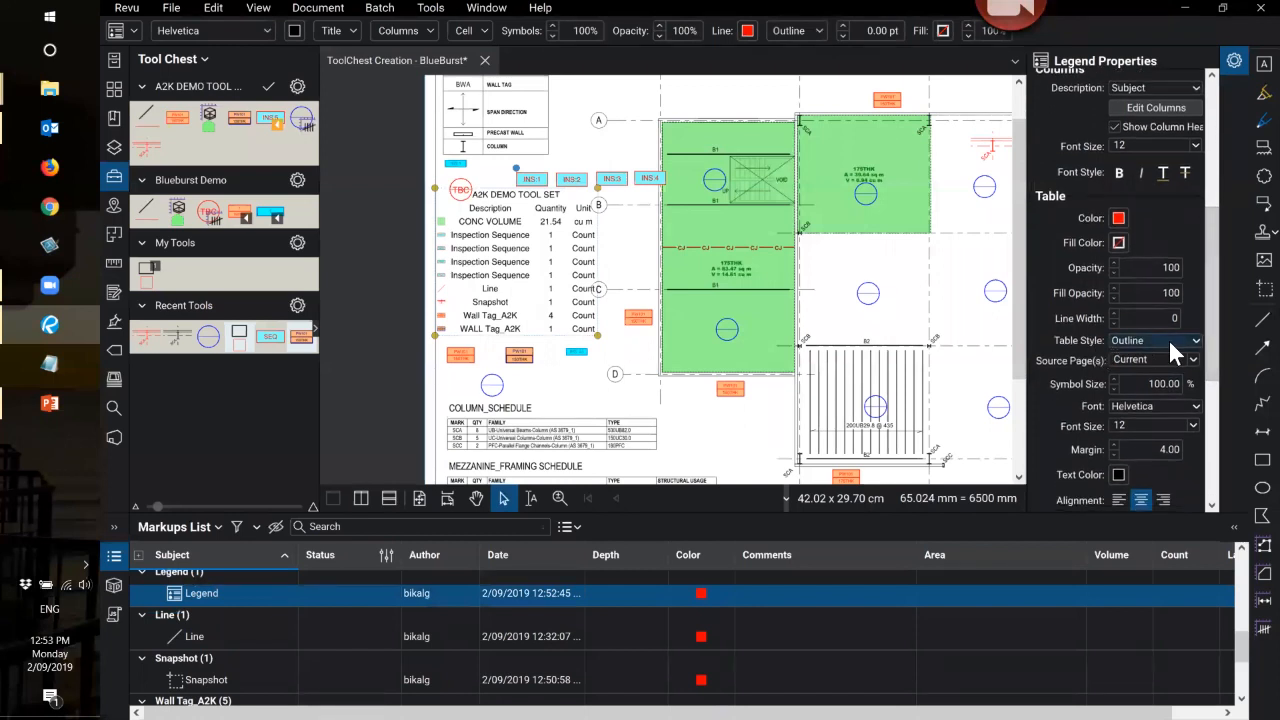
{"action": "left_click", "coordinate": [1196, 340]}
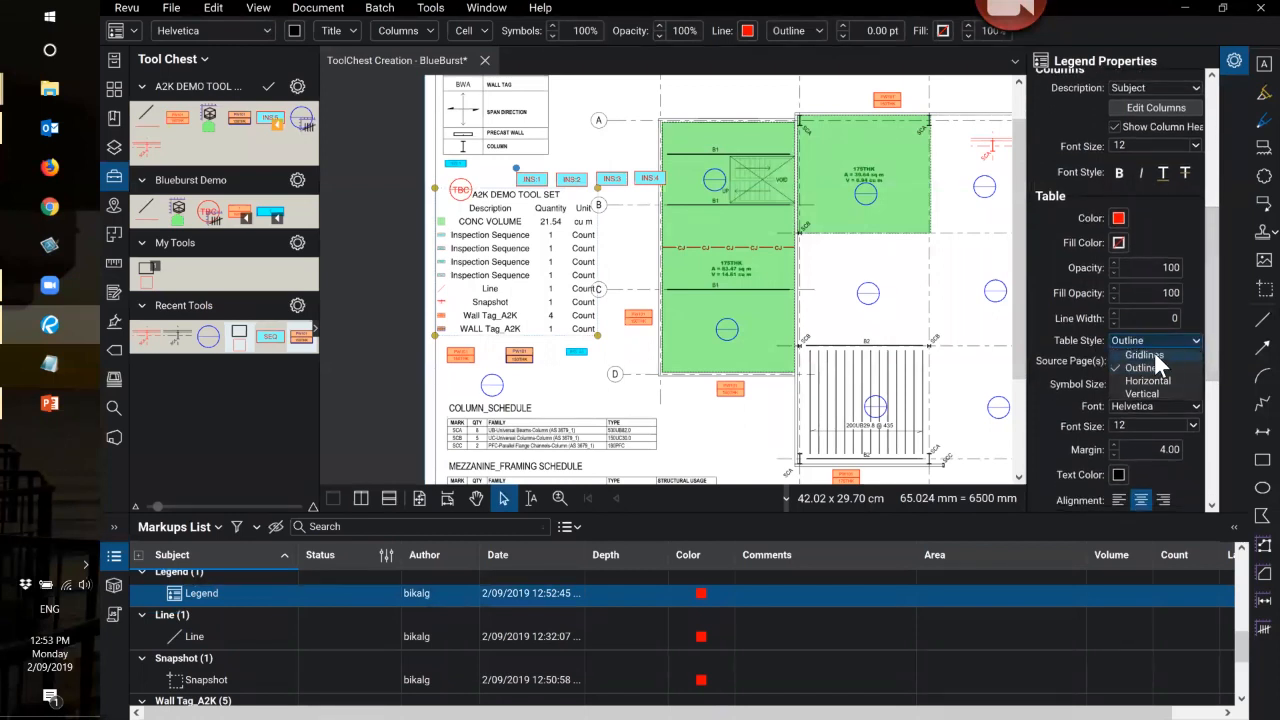
{"action": "left_click", "coordinate": [1153, 354]}
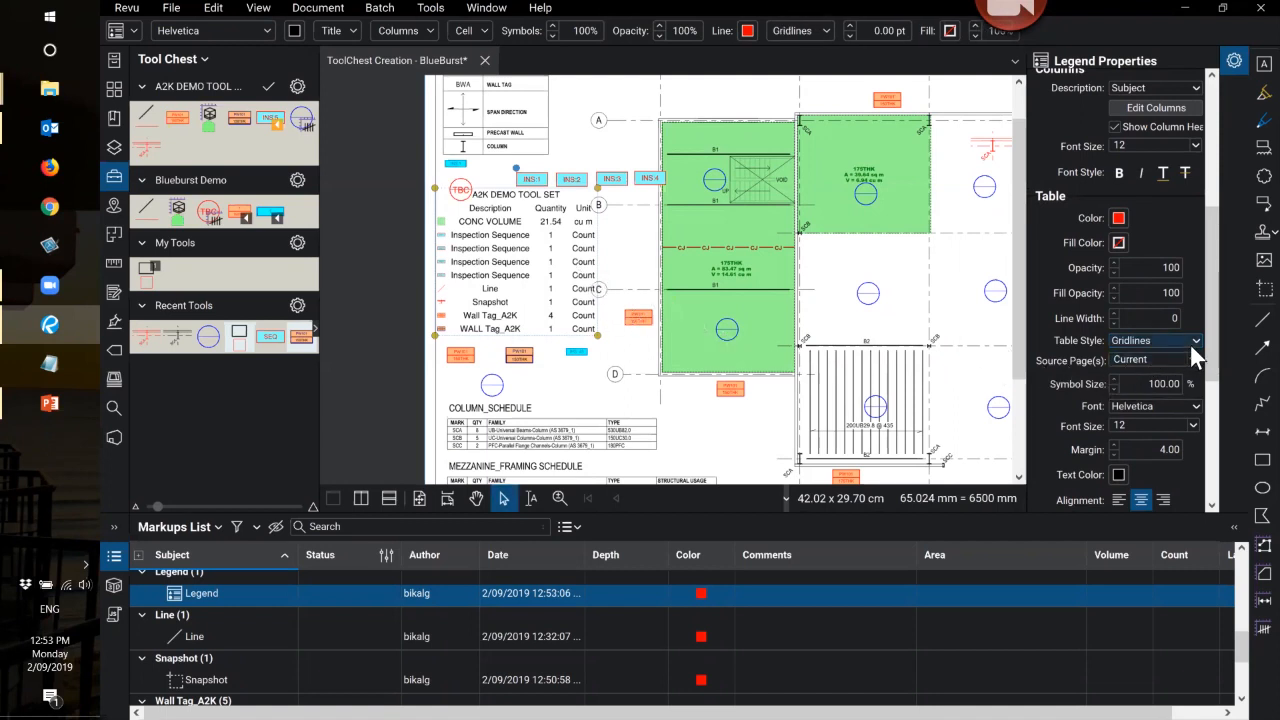
{"action": "left_click", "coordinate": [1195, 341]}
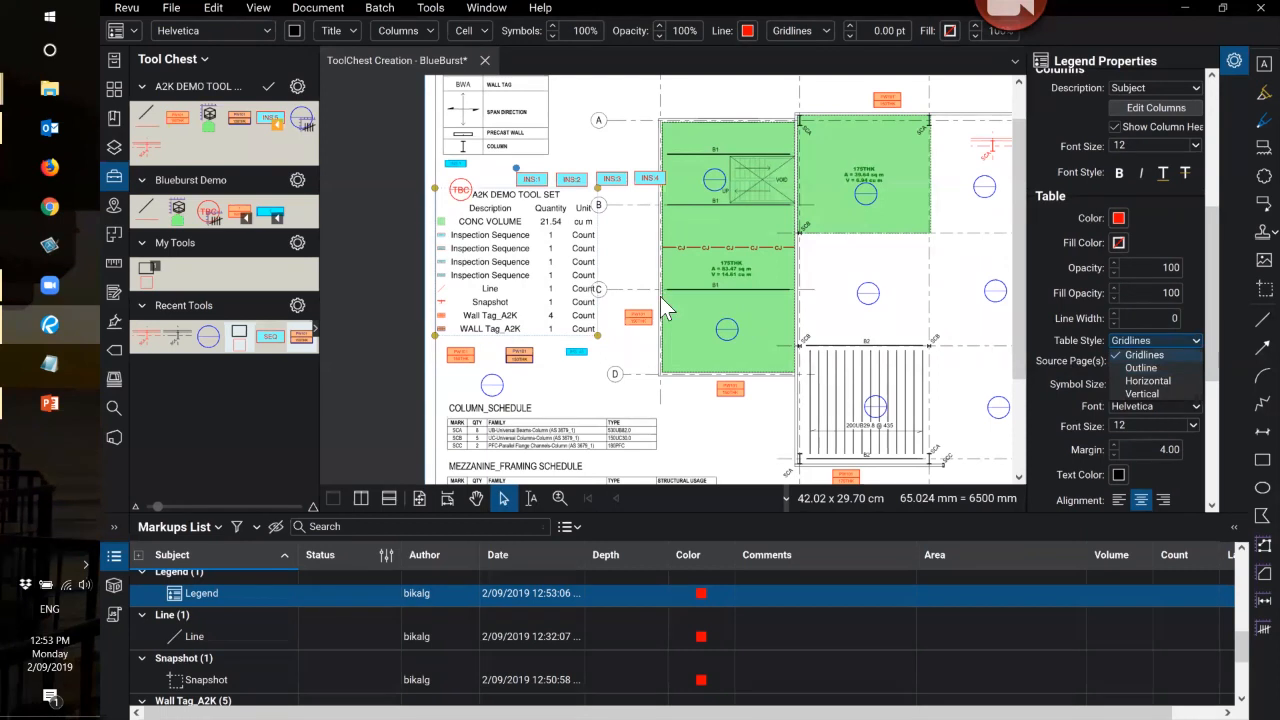
{"action": "left_click", "coordinate": [1163, 318]}
{"action": "type", "text": "1"}
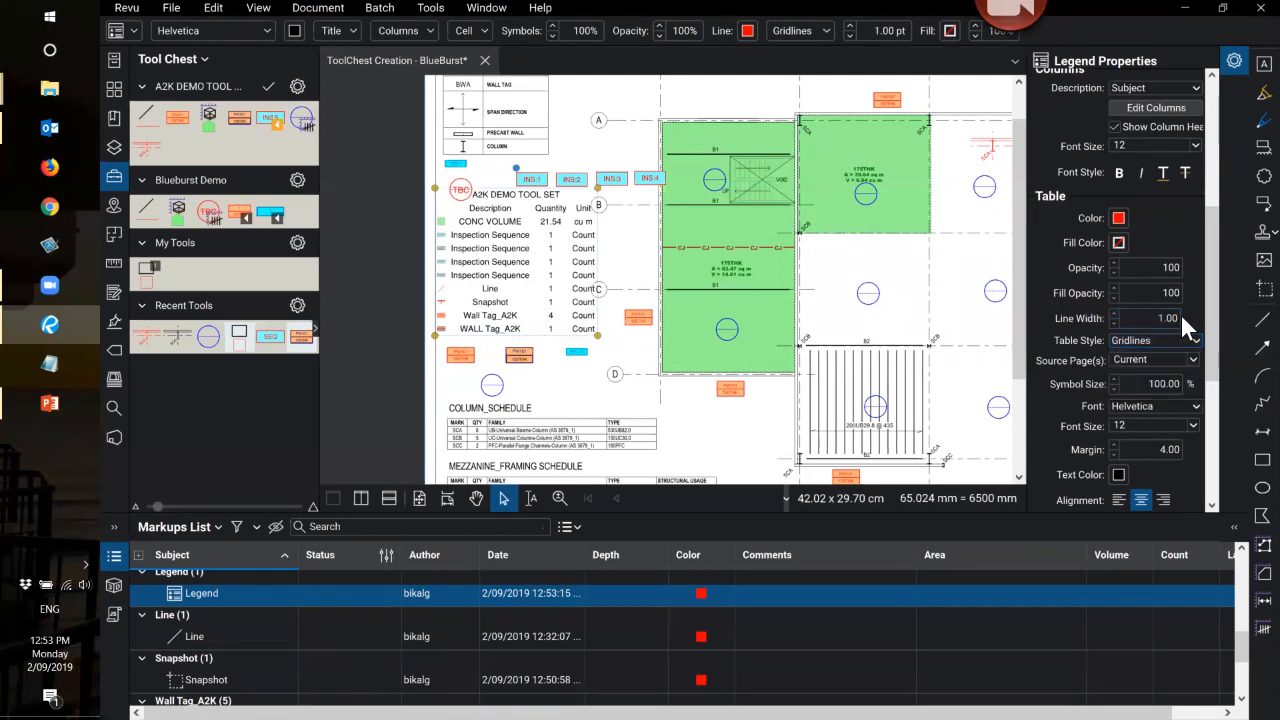
{"action": "key", "text": "Return"}
{"action": "key", "text": "Escape"}
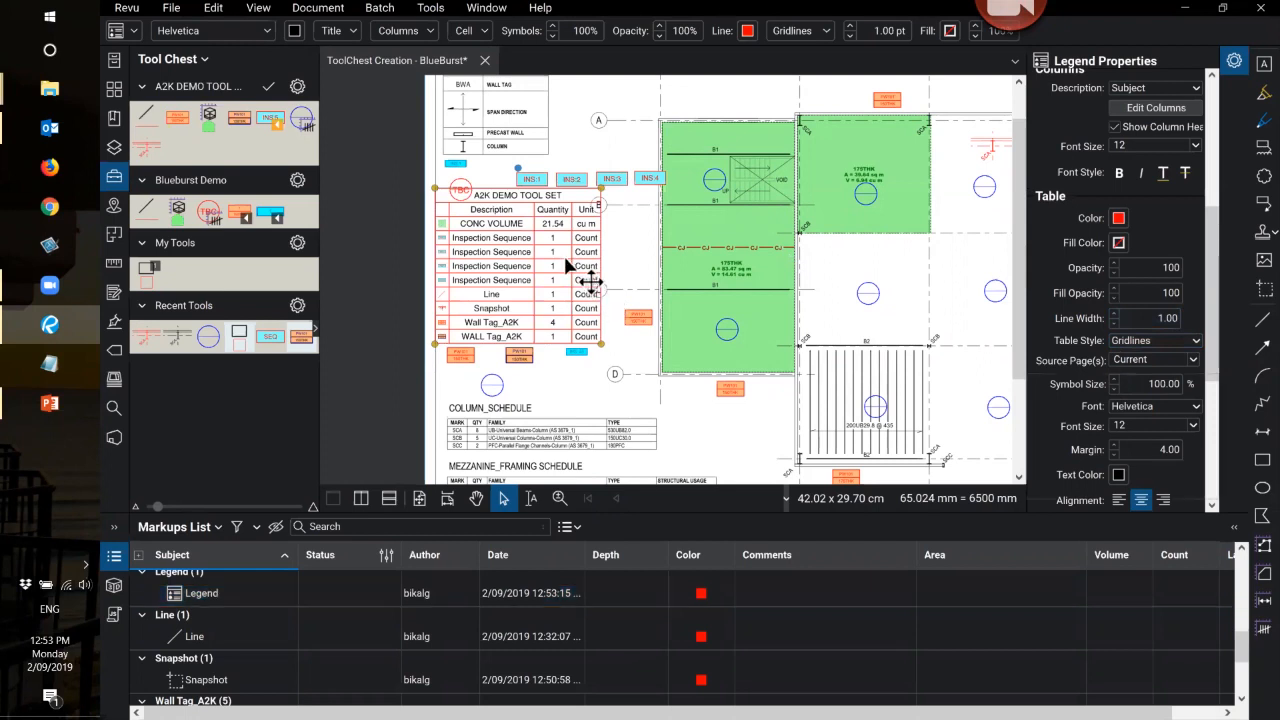
- Review the columns available for the legend in Edit Legend Columns, then leave without changing any
{"action": "left_click", "coordinate": [553, 235]}
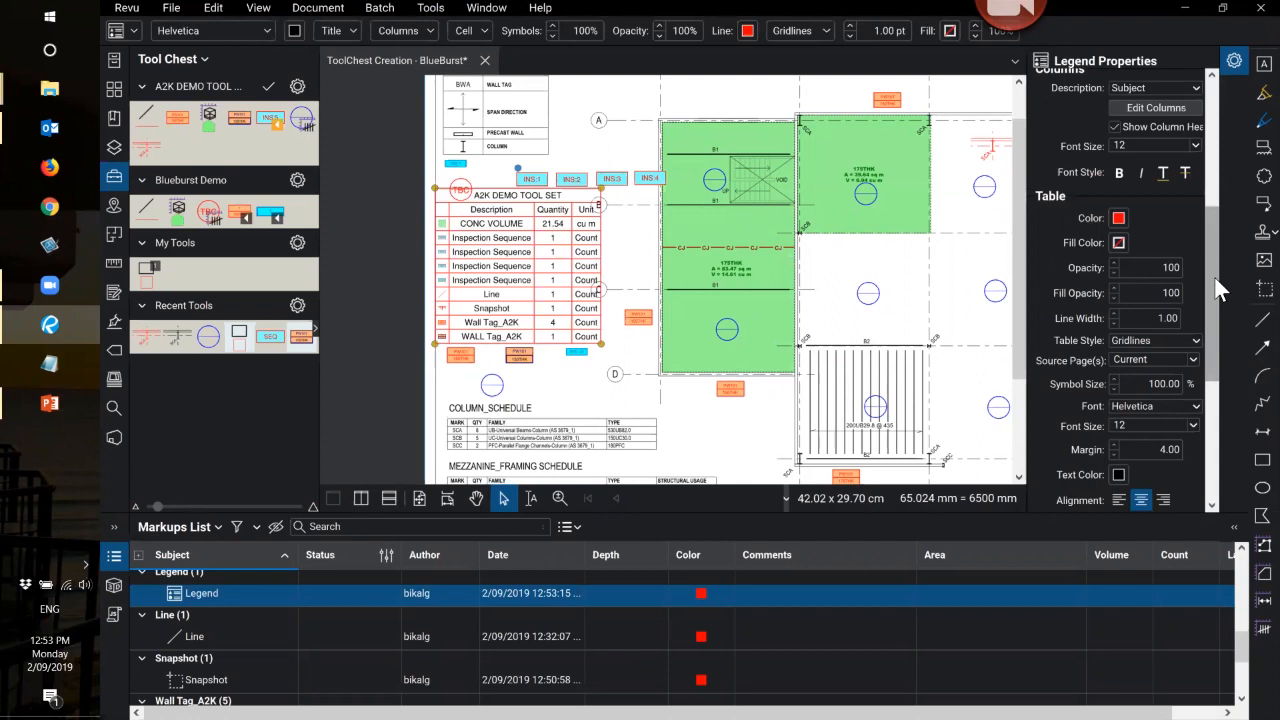
{"action": "left_click_drag", "start_coordinate": [1212, 272], "coordinate": [1213, 228]}
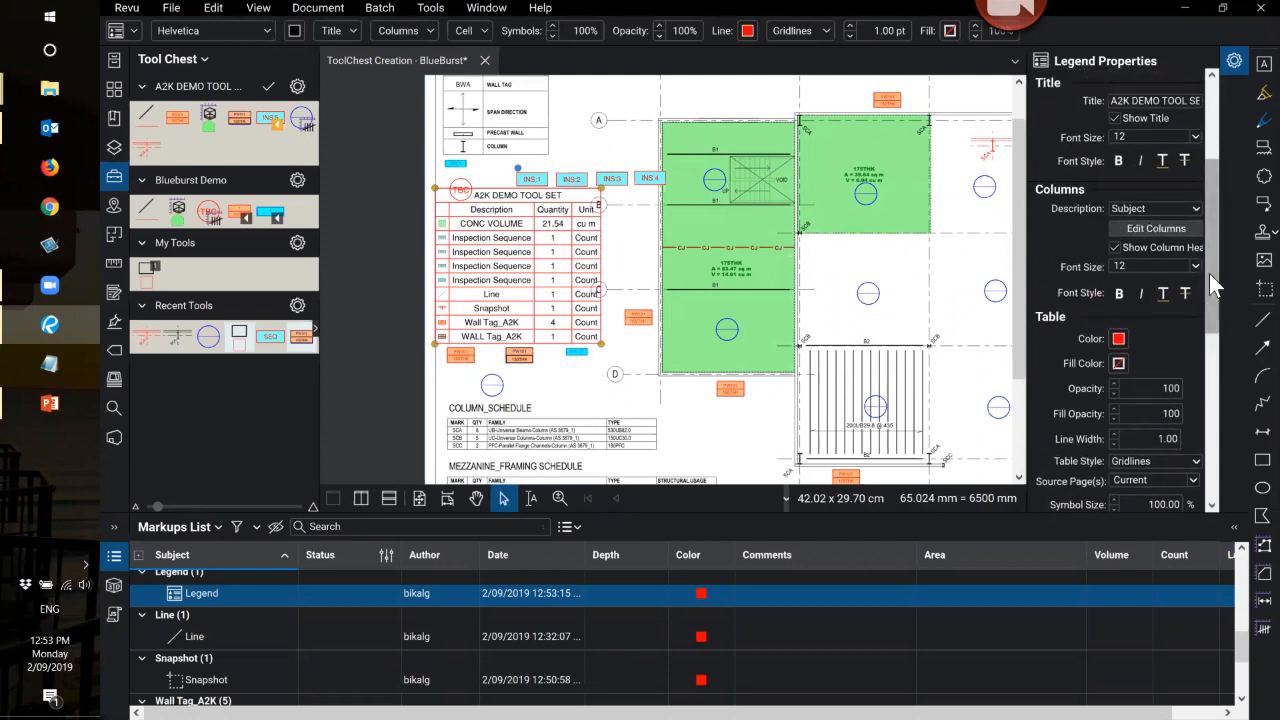
{"action": "left_click_drag", "start_coordinate": [1209, 273], "coordinate": [1217, 246]}
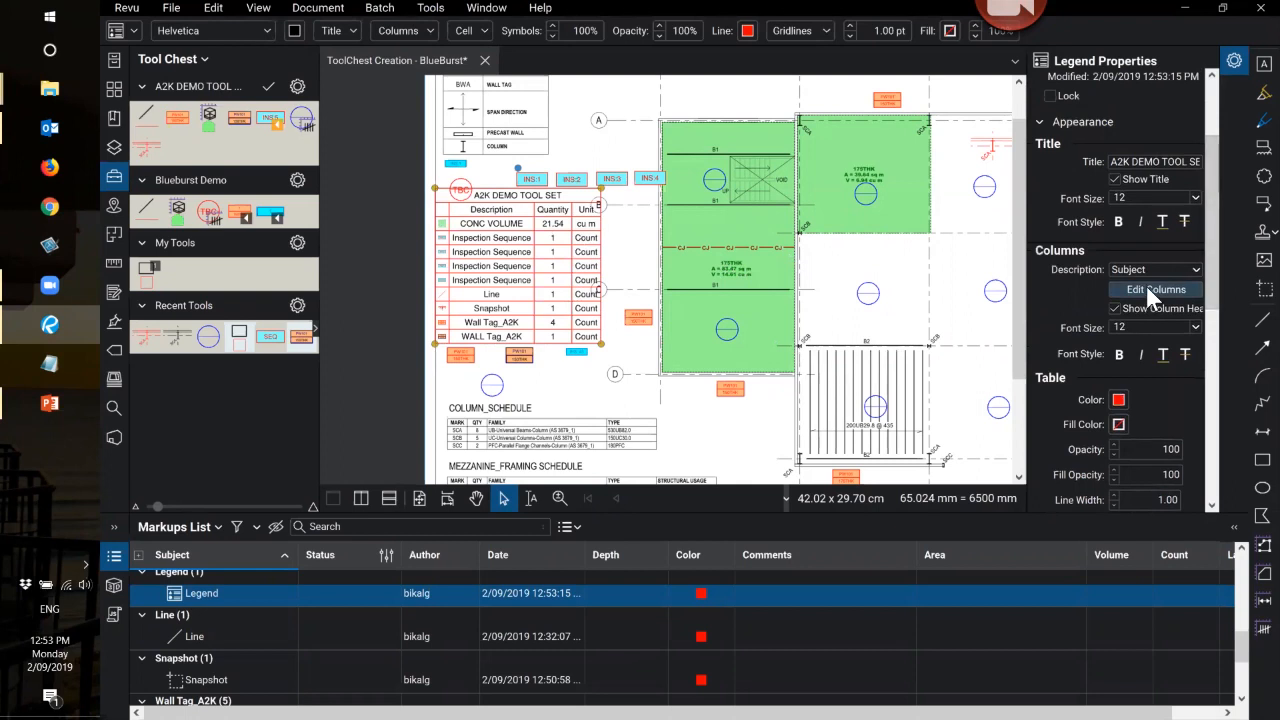
{"action": "left_click", "coordinate": [1147, 288]}
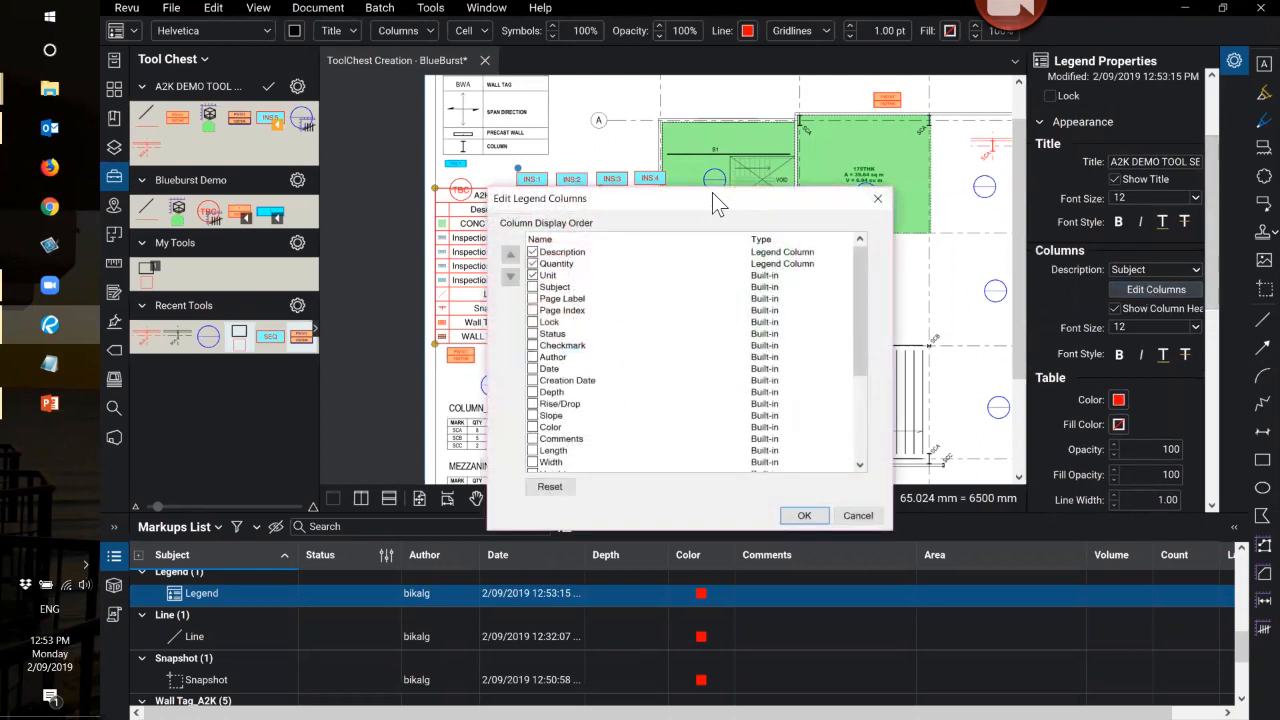
{"action": "left_click_drag", "start_coordinate": [712, 198], "coordinate": [948, 155]}
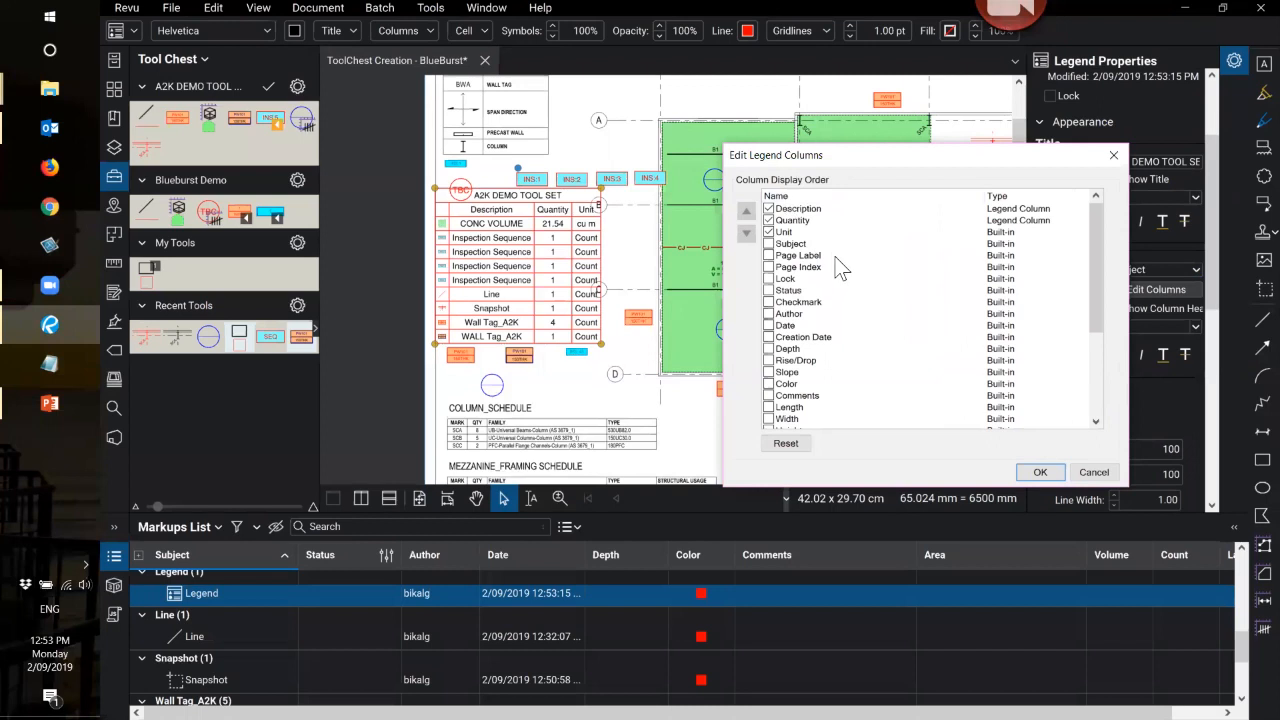
{"action": "scroll", "coordinate": [840, 270], "scroll_direction": "down", "scroll_amount": 4}
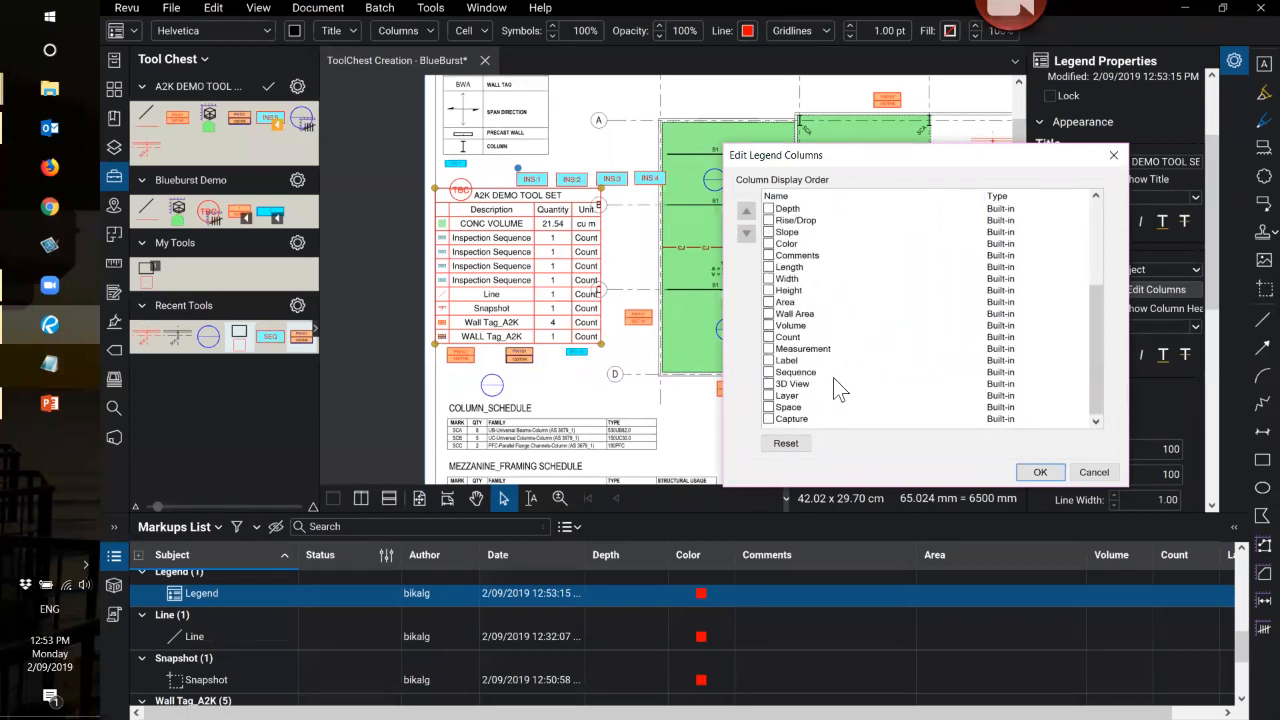
{"action": "left_click", "coordinate": [1094, 472]}
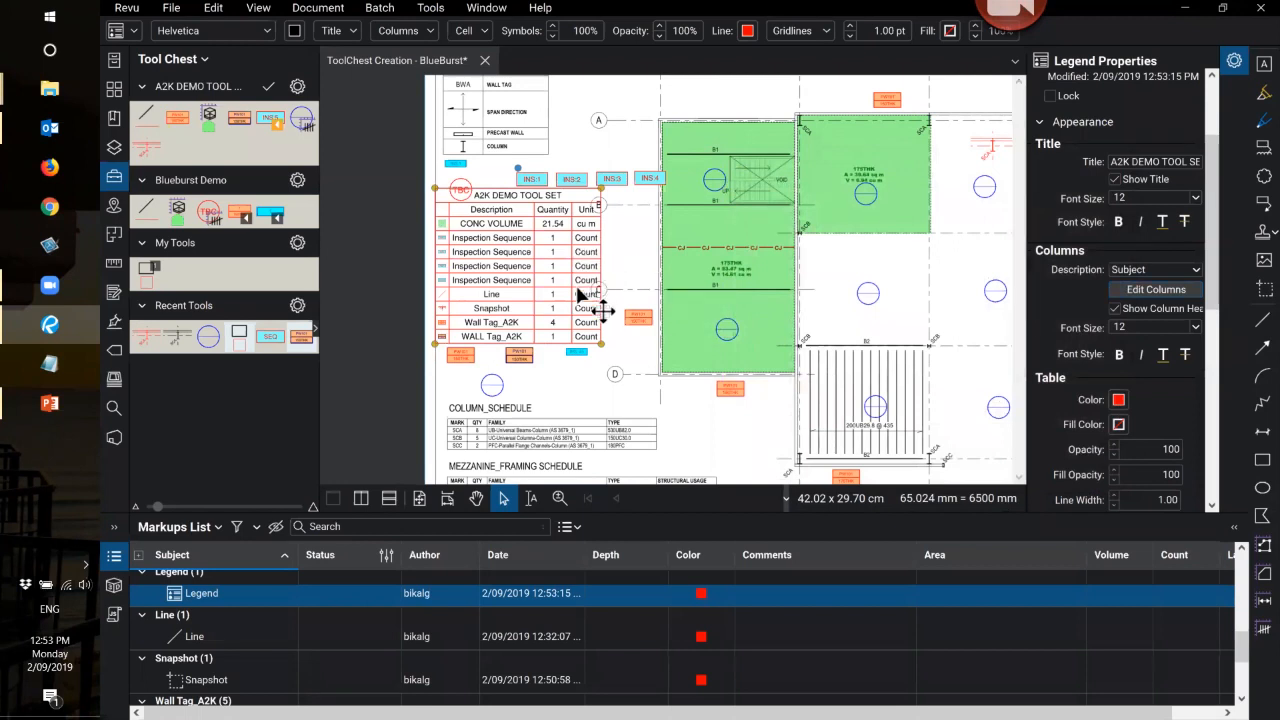
{"action": "scroll", "coordinate": [584, 294], "scroll_direction": "down", "scroll_amount": 2}
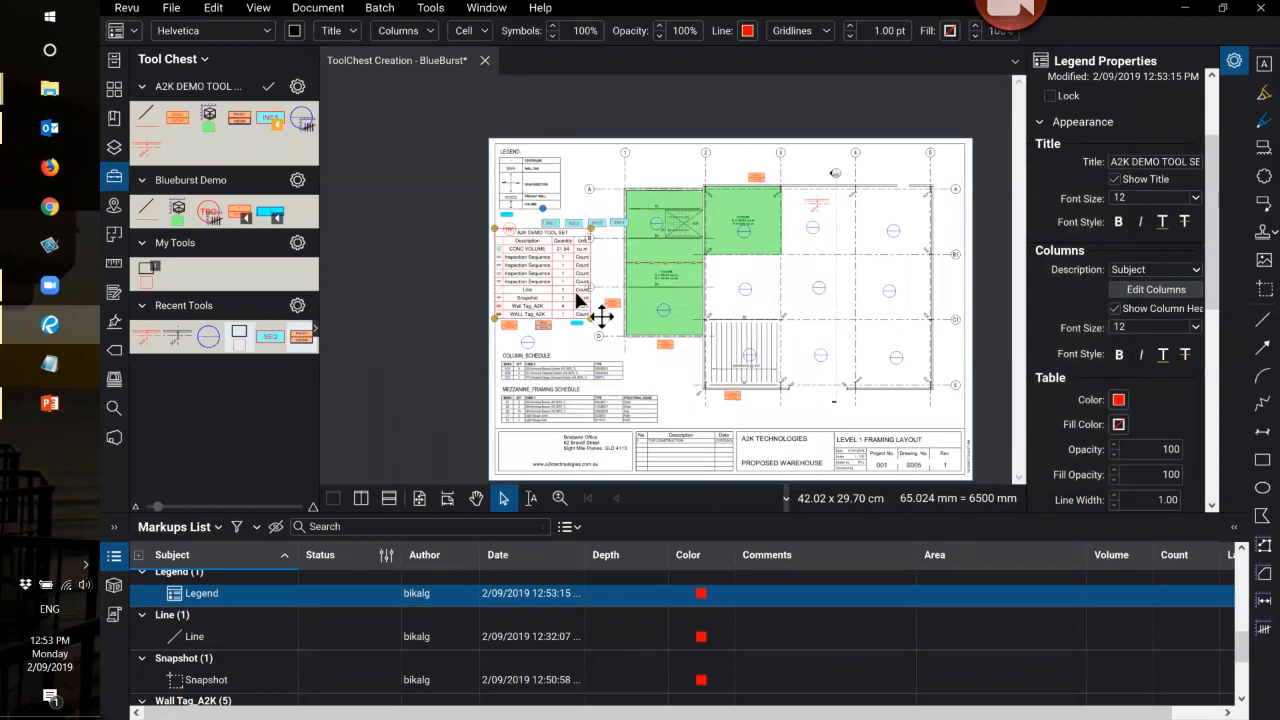
{"action": "scroll", "coordinate": [578, 291], "scroll_direction": "down", "scroll_amount": 2}
{"action": "left_click", "coordinate": [805, 221]}
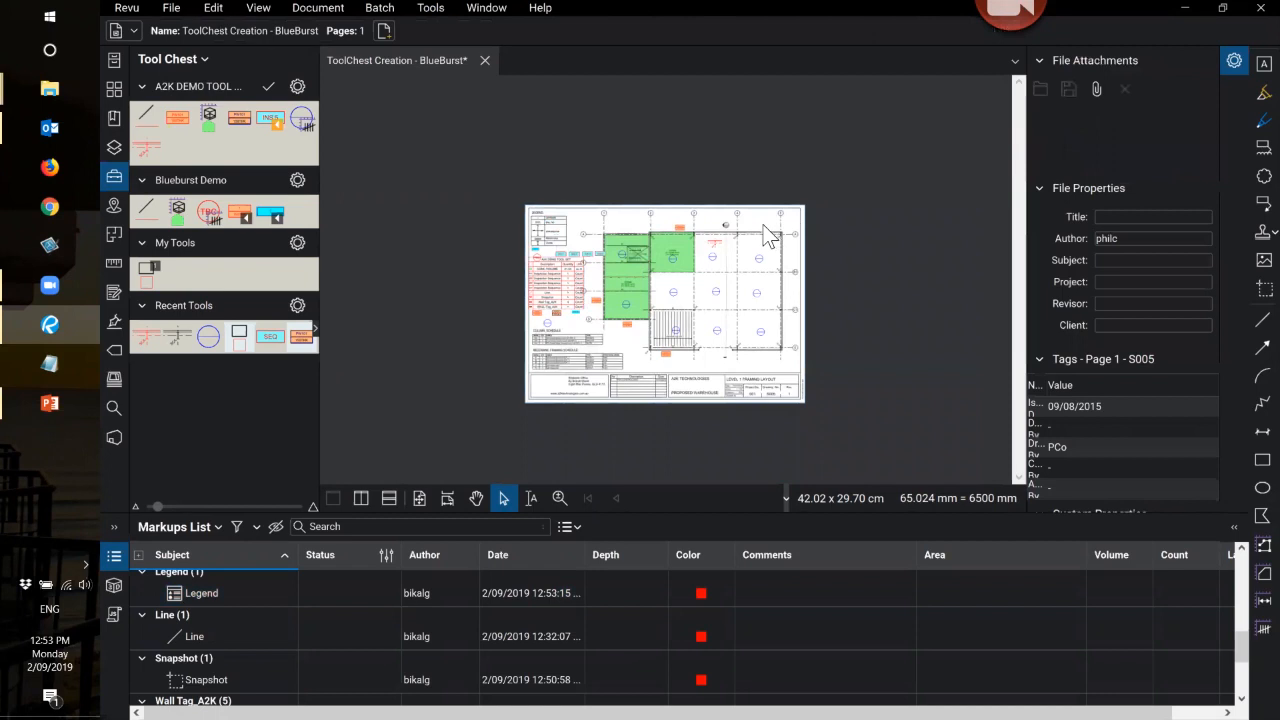
{"action": "scroll", "coordinate": [770, 232], "scroll_direction": "up", "scroll_amount": 2}
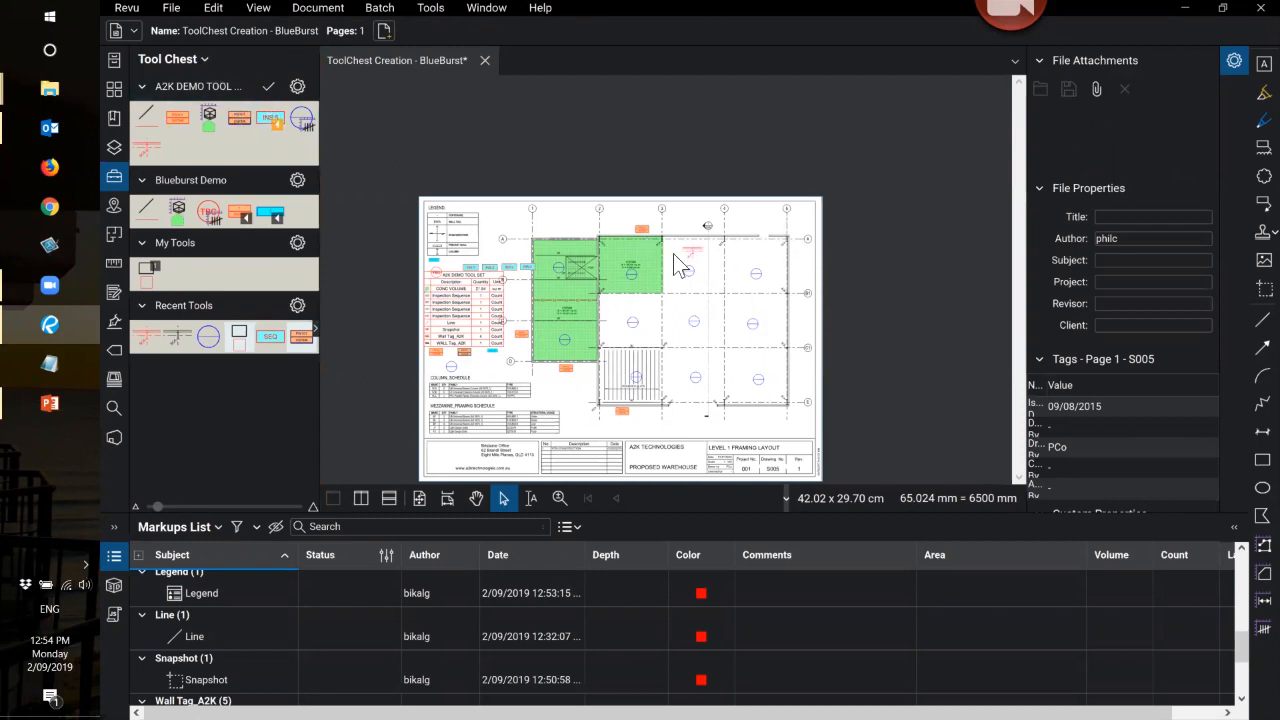
{"action": "scroll", "coordinate": [724, 239], "scroll_direction": "up", "scroll_amount": 2}
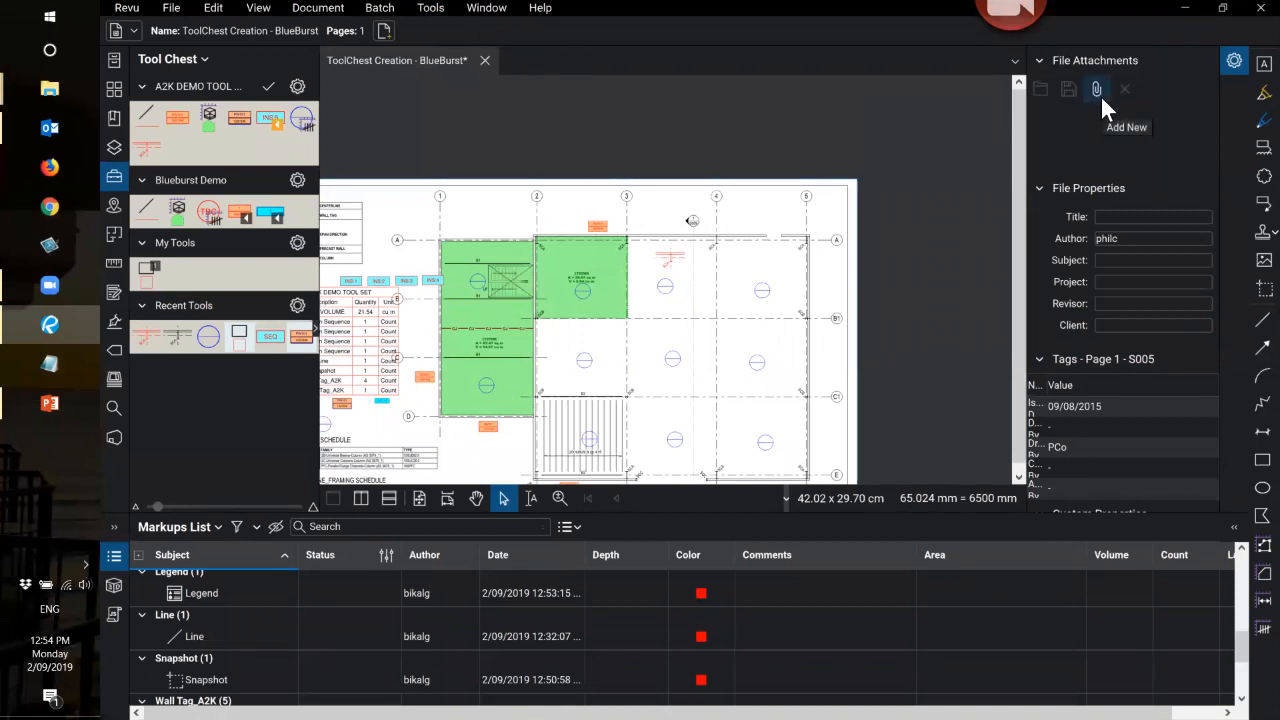
- Start a file attachment markup using the A2K DEMO TOOL SET BTX file from the Desktop
{"action": "left_click", "coordinate": [433, 9]}
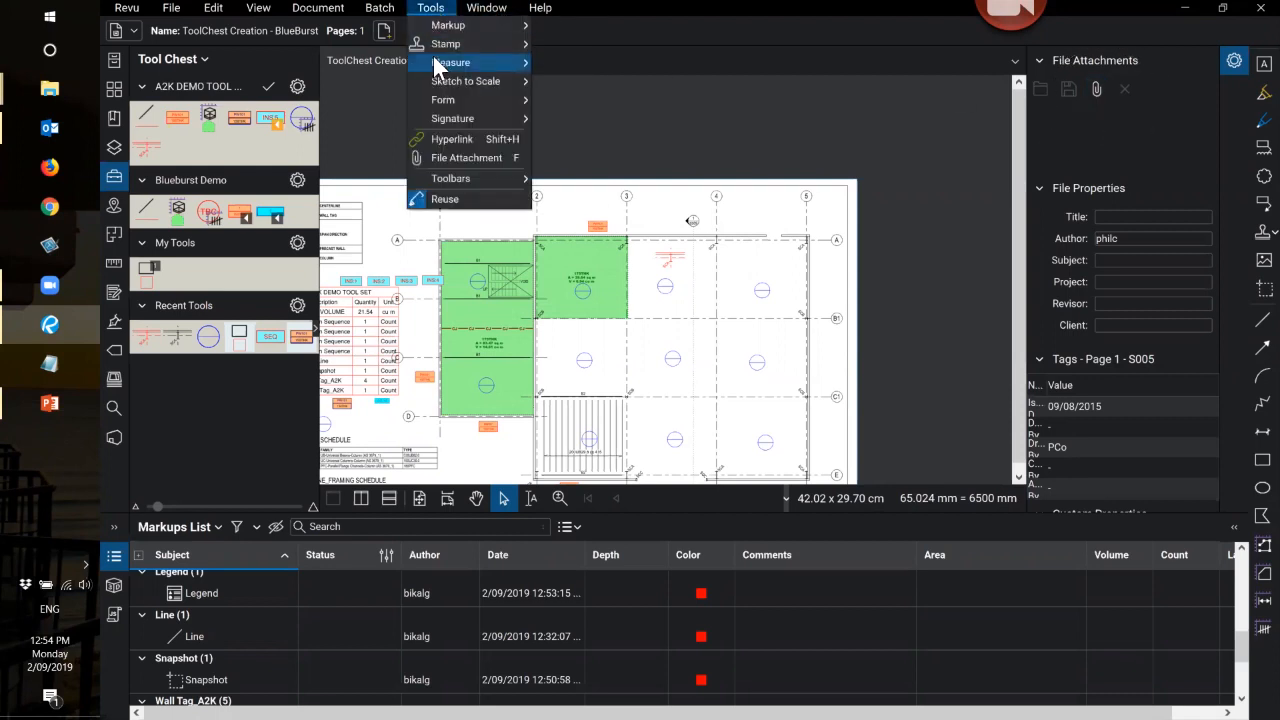
{"action": "left_click", "coordinate": [458, 158]}
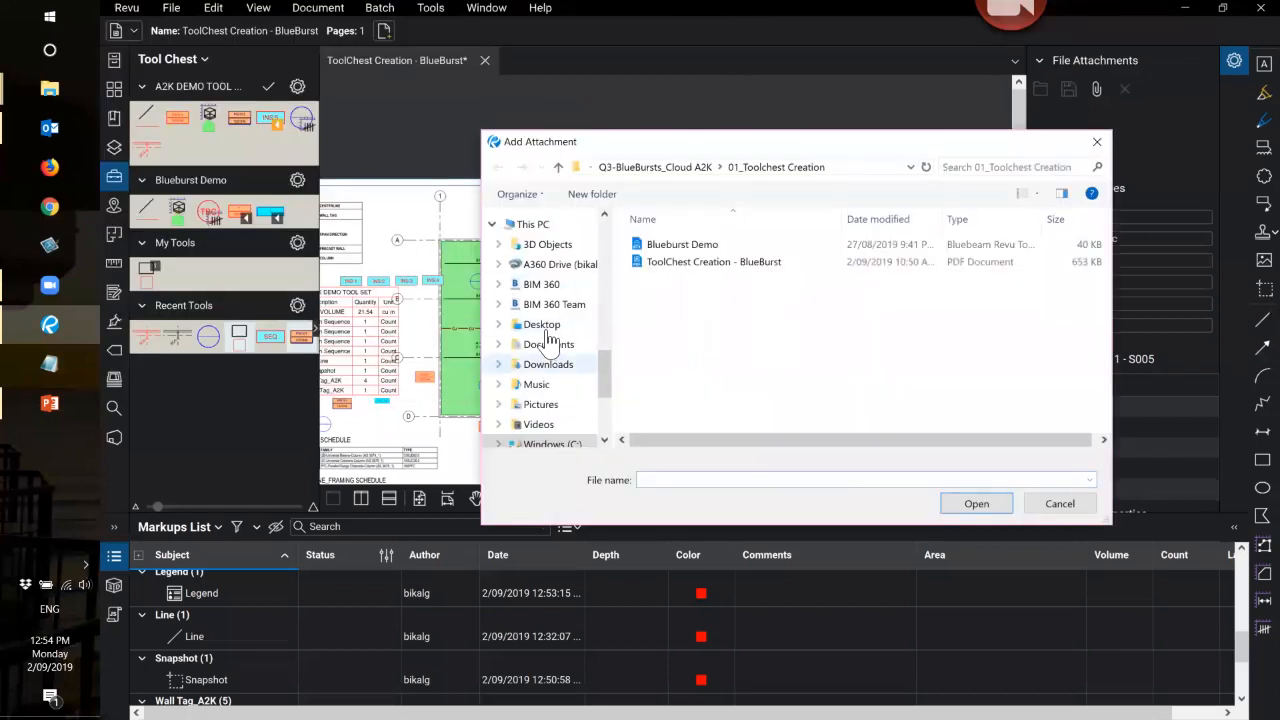
{"action": "left_click", "coordinate": [543, 324]}
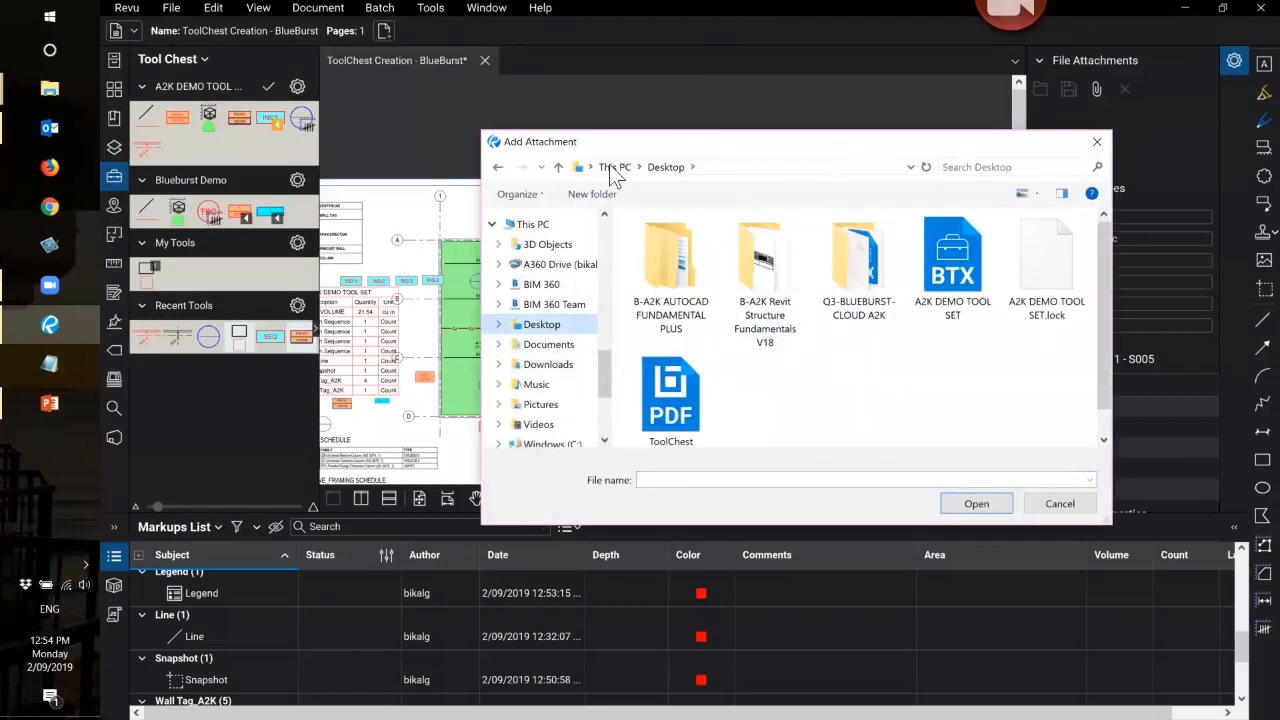
{"action": "scroll", "coordinate": [669, 235], "scroll_direction": "down", "scroll_amount": 1}
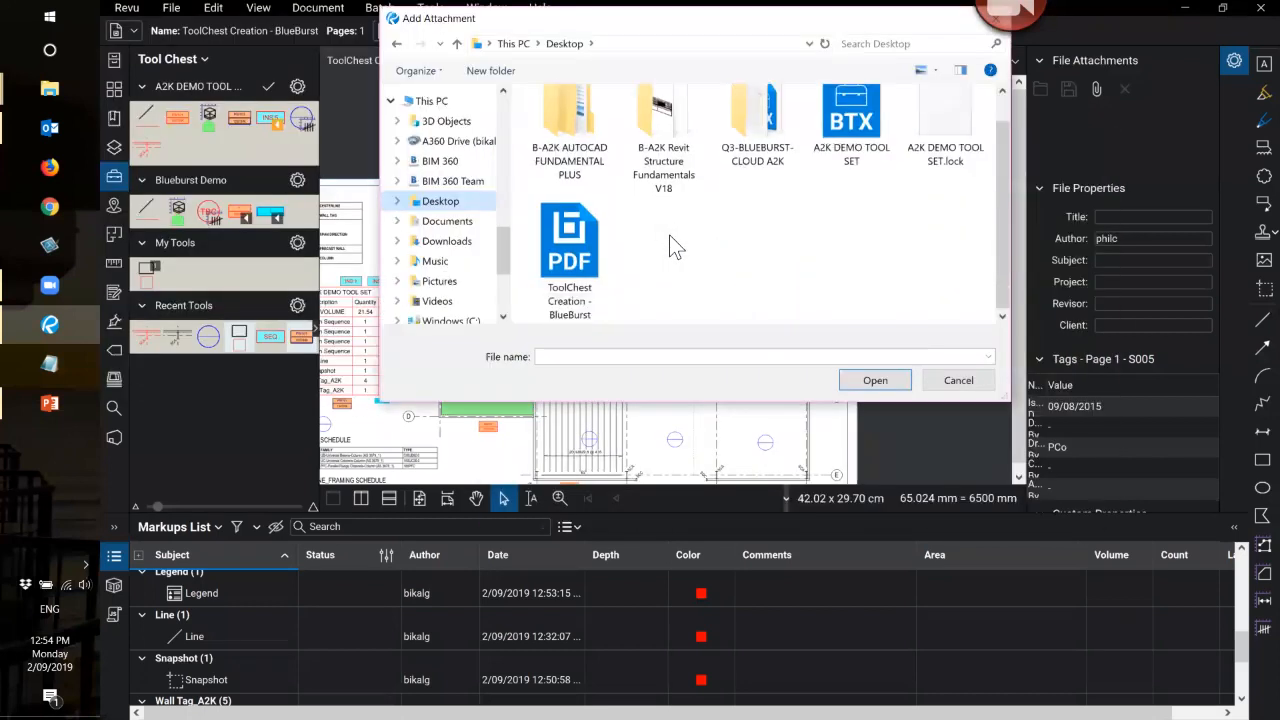
{"action": "left_click", "coordinate": [865, 117]}
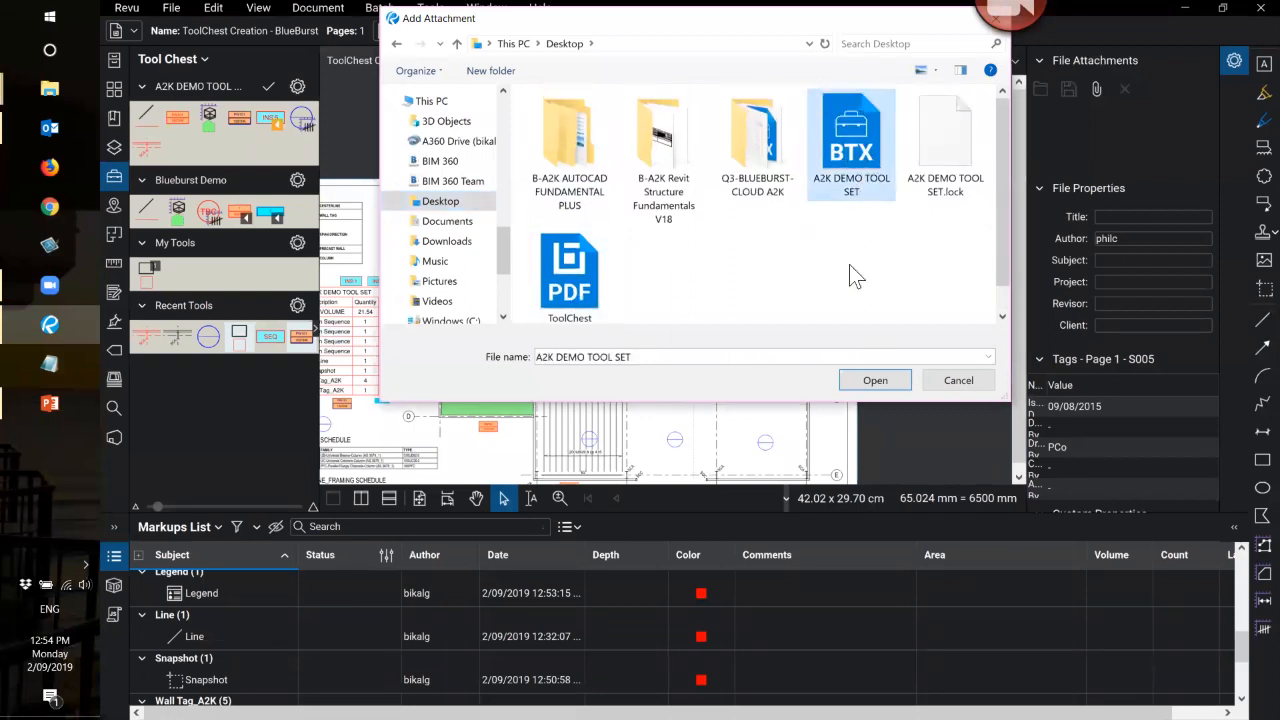
{"action": "left_click", "coordinate": [874, 384]}
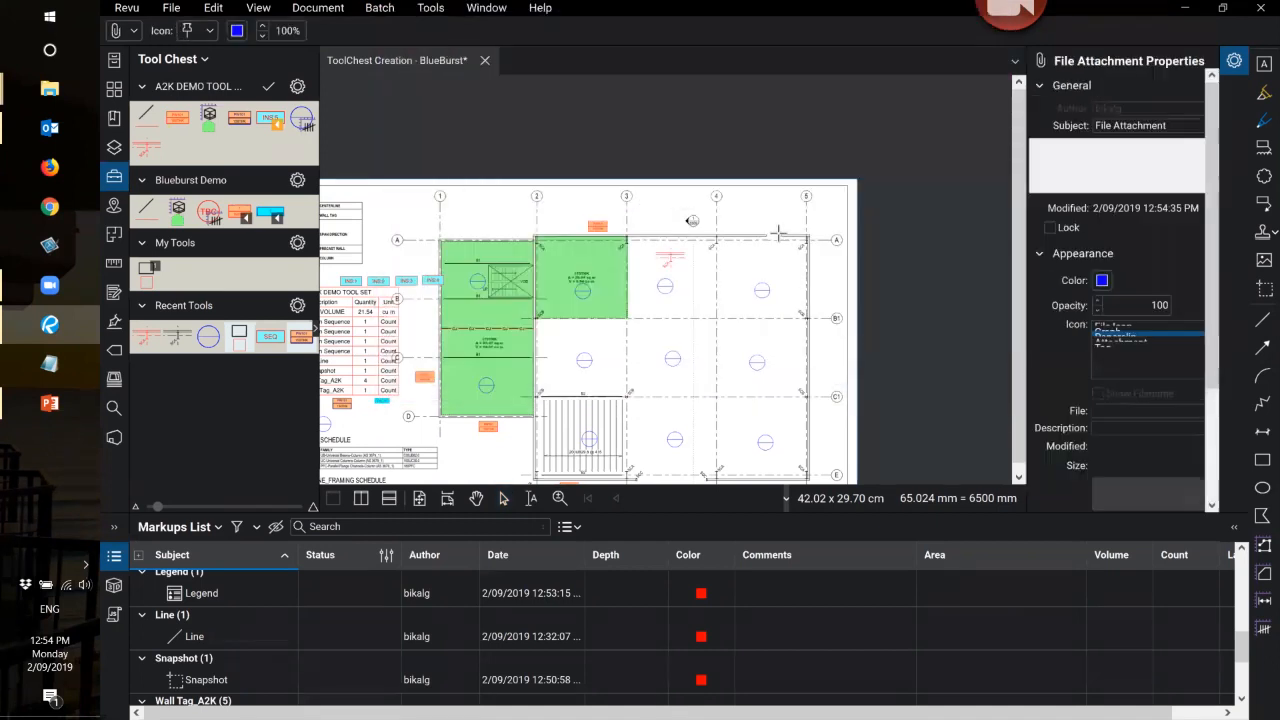
- Give the attachment the File Icon appearance and place it above the floor plan between grids 4 and 5
{"action": "left_click_drag", "start_coordinate": [1025, 265], "coordinate": [917, 272]}
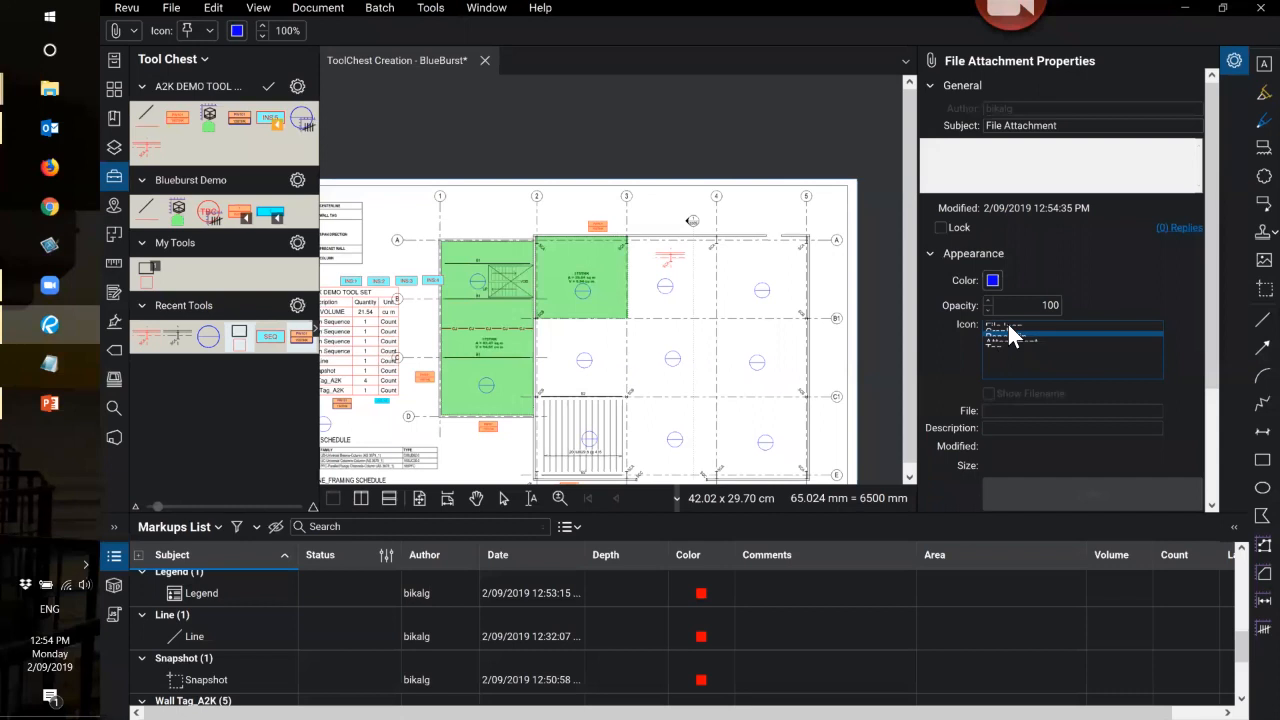
{"action": "left_click", "coordinate": [1010, 325]}
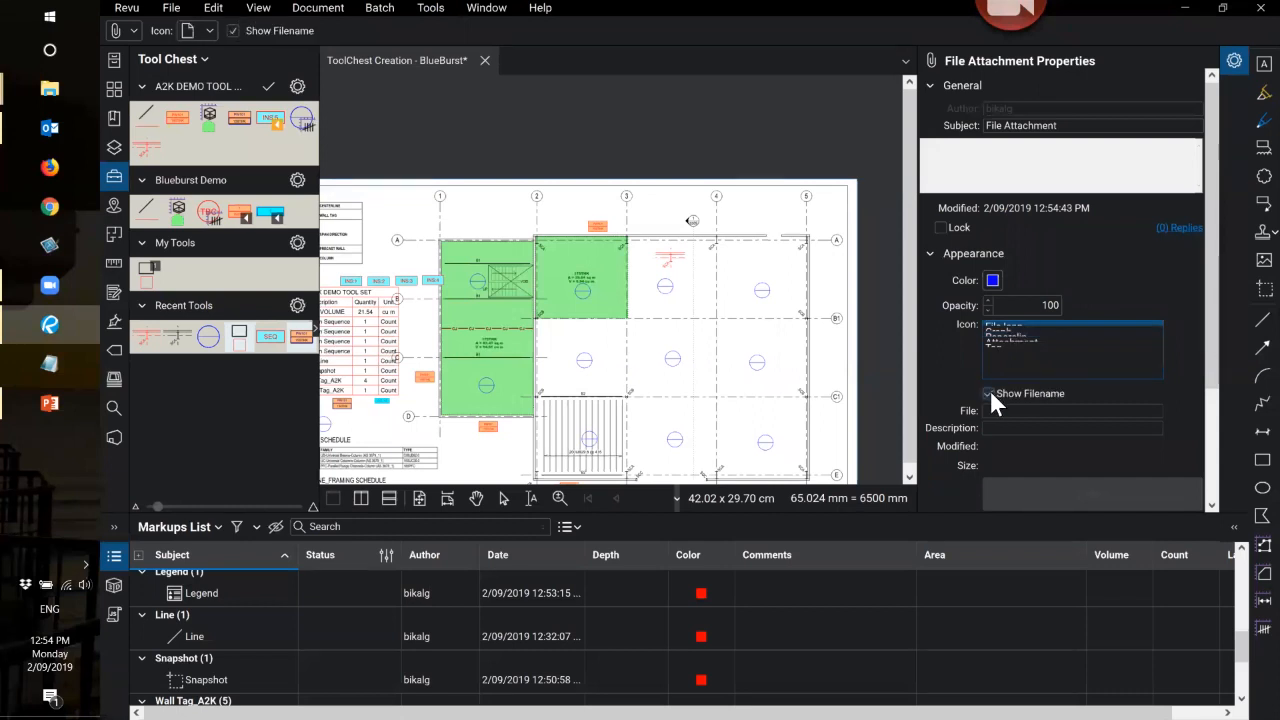
{"action": "left_click", "coordinate": [783, 192]}
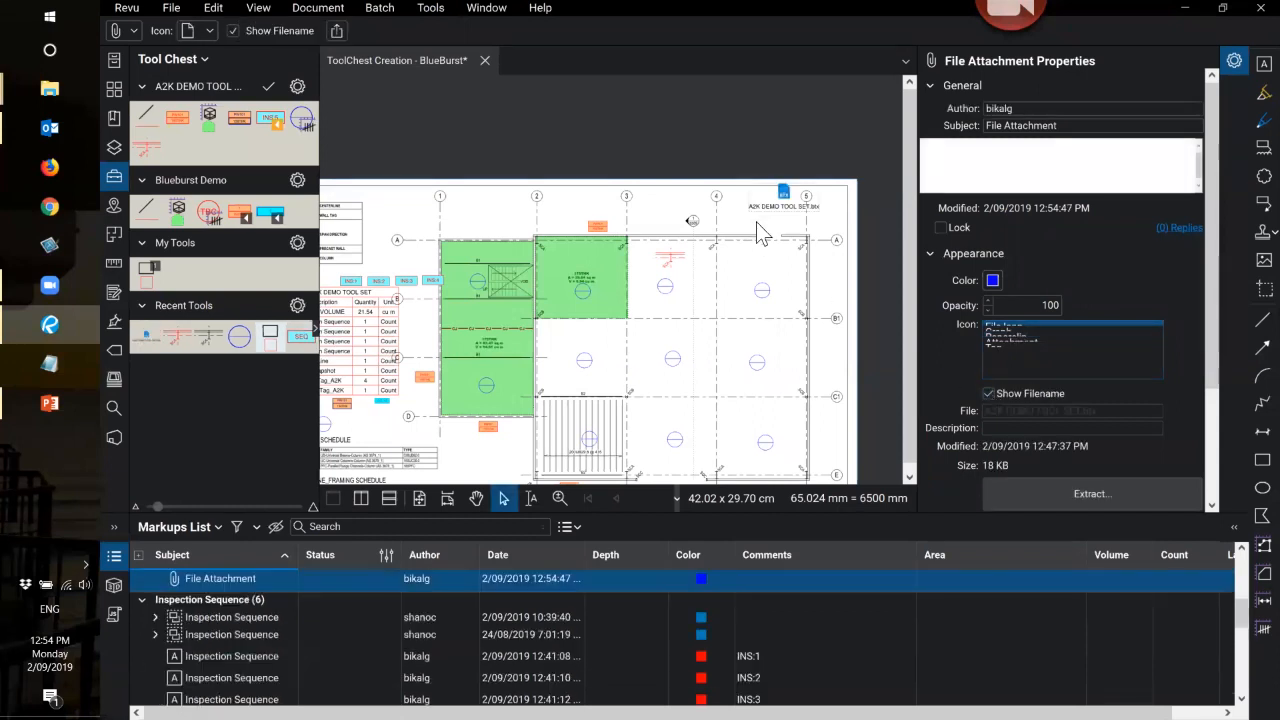
{"action": "left_click_drag", "start_coordinate": [808, 220], "coordinate": [789, 234]}
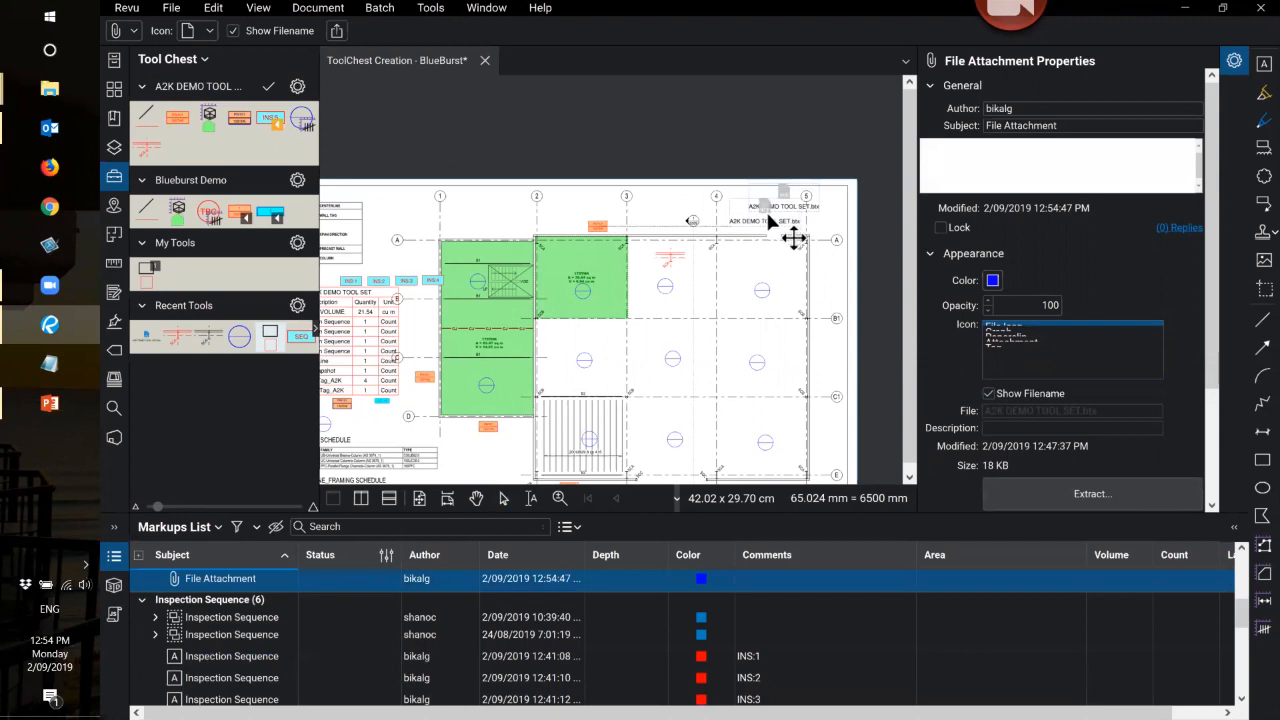
{"action": "left_click", "coordinate": [828, 216]}
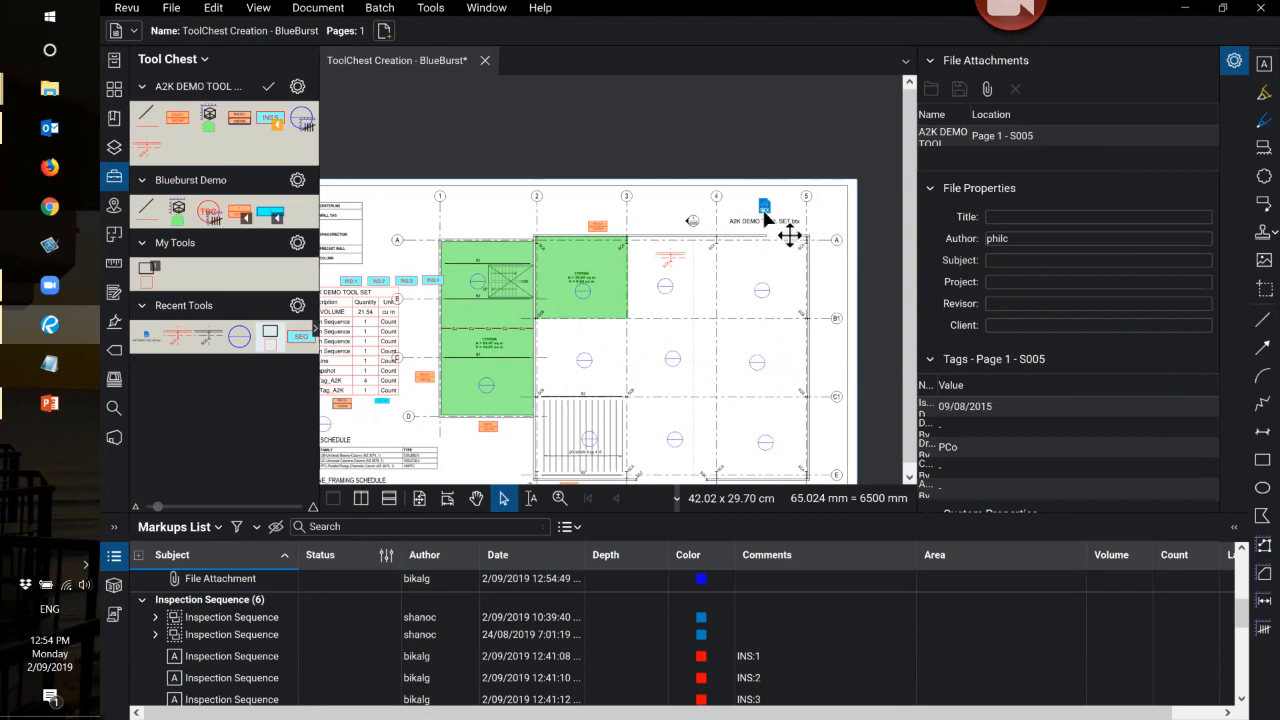
- Open the A2K DEMO TOOL SET.btx attachment from the drawing and import it, overwriting the existing tool set
{"action": "left_click", "coordinate": [228, 370]}
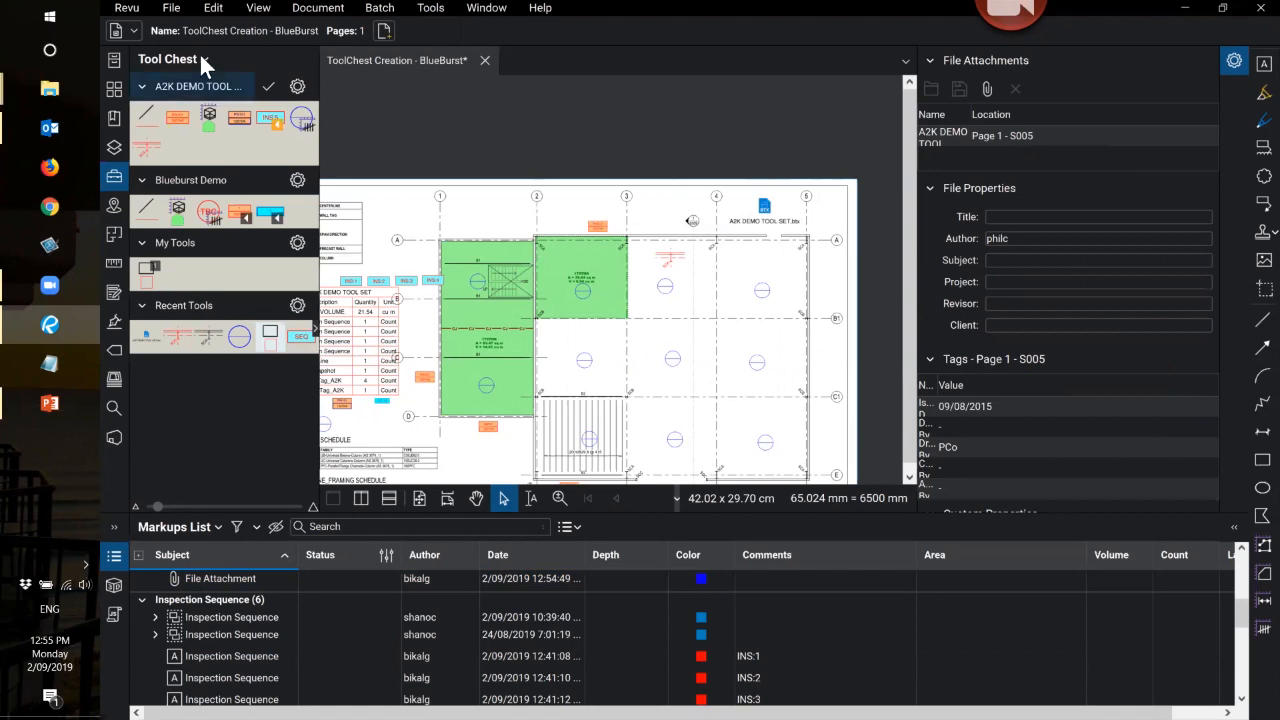
{"action": "double_click", "coordinate": [768, 212]}
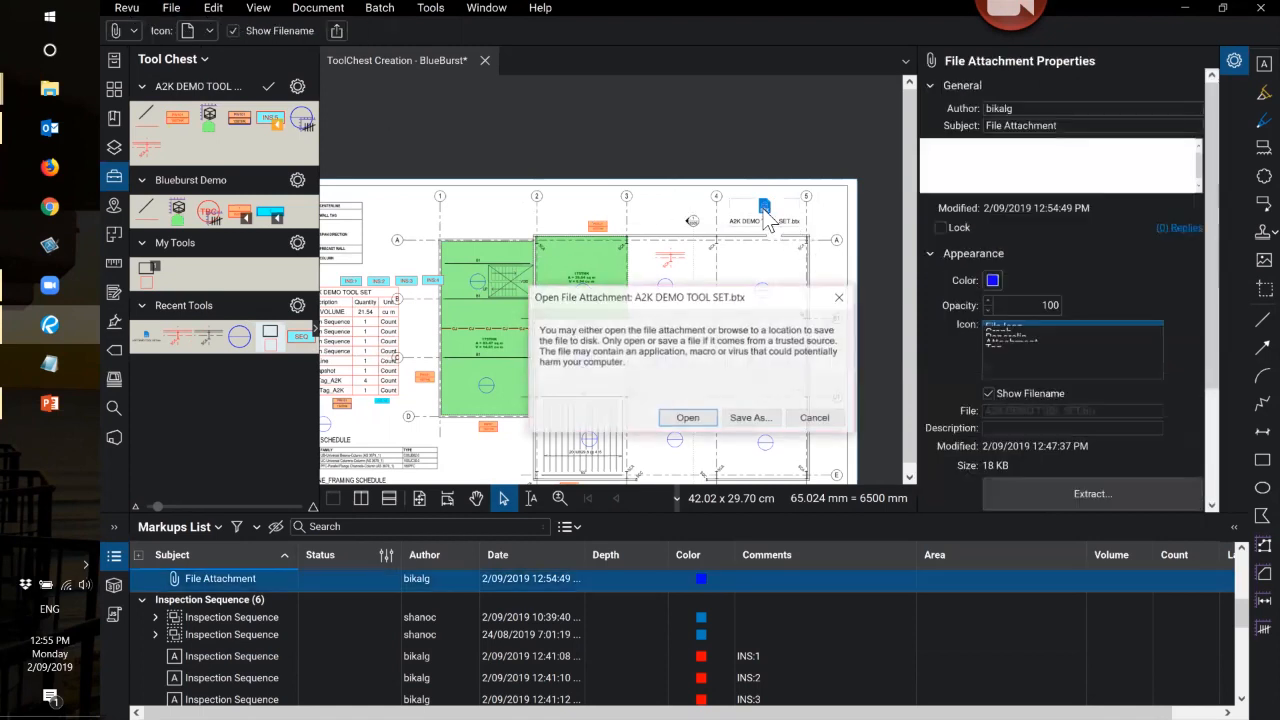
{"action": "left_click_drag", "start_coordinate": [693, 303], "coordinate": [552, 227]}
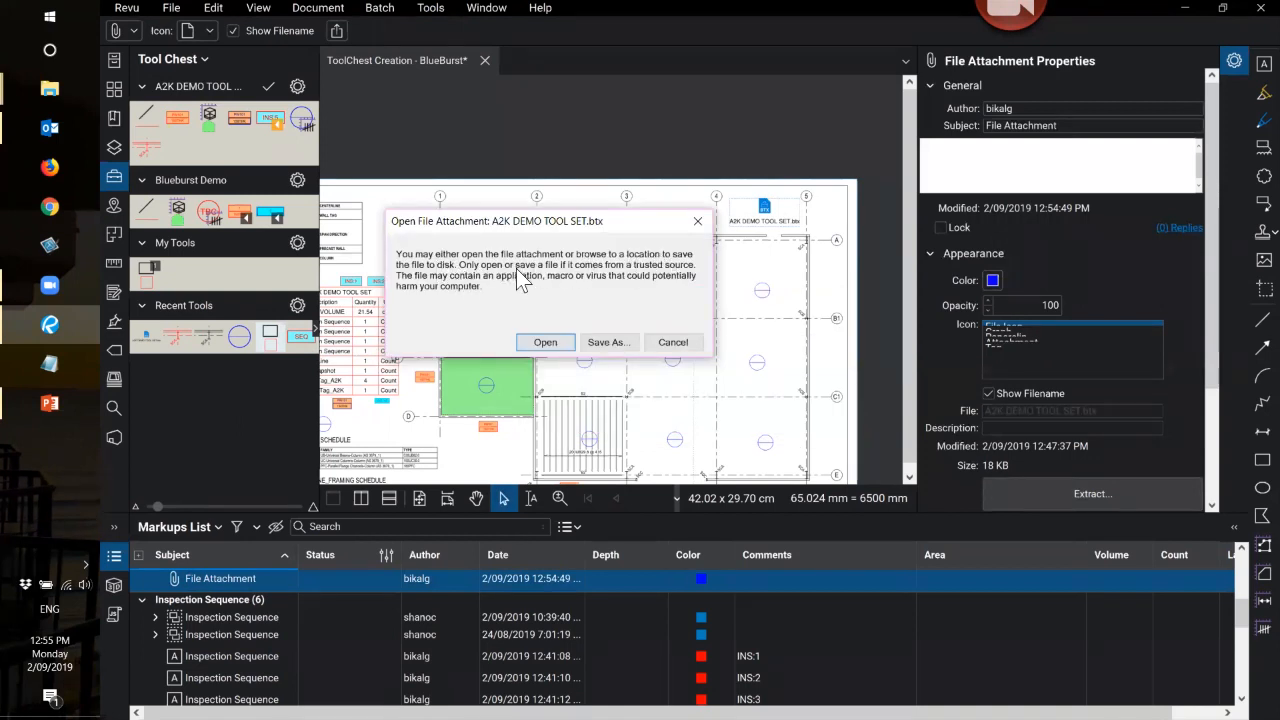
{"action": "left_click", "coordinate": [548, 344]}
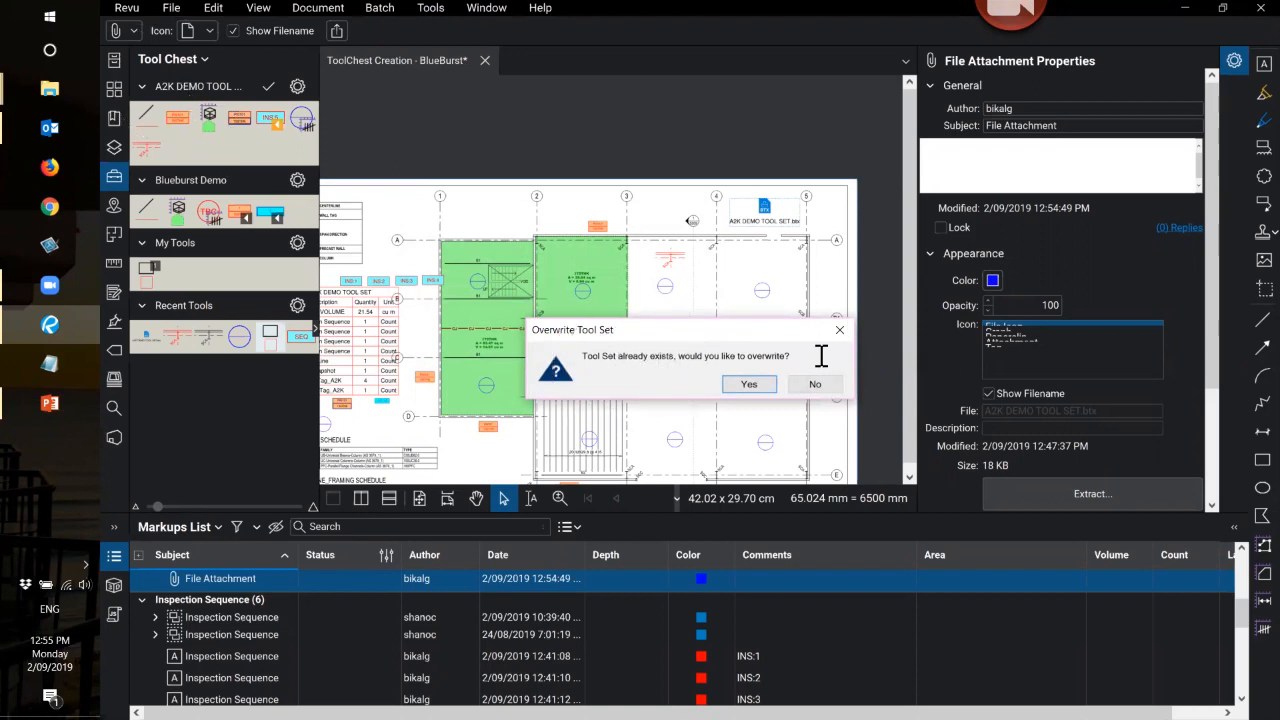
{"action": "left_click", "coordinate": [750, 385]}
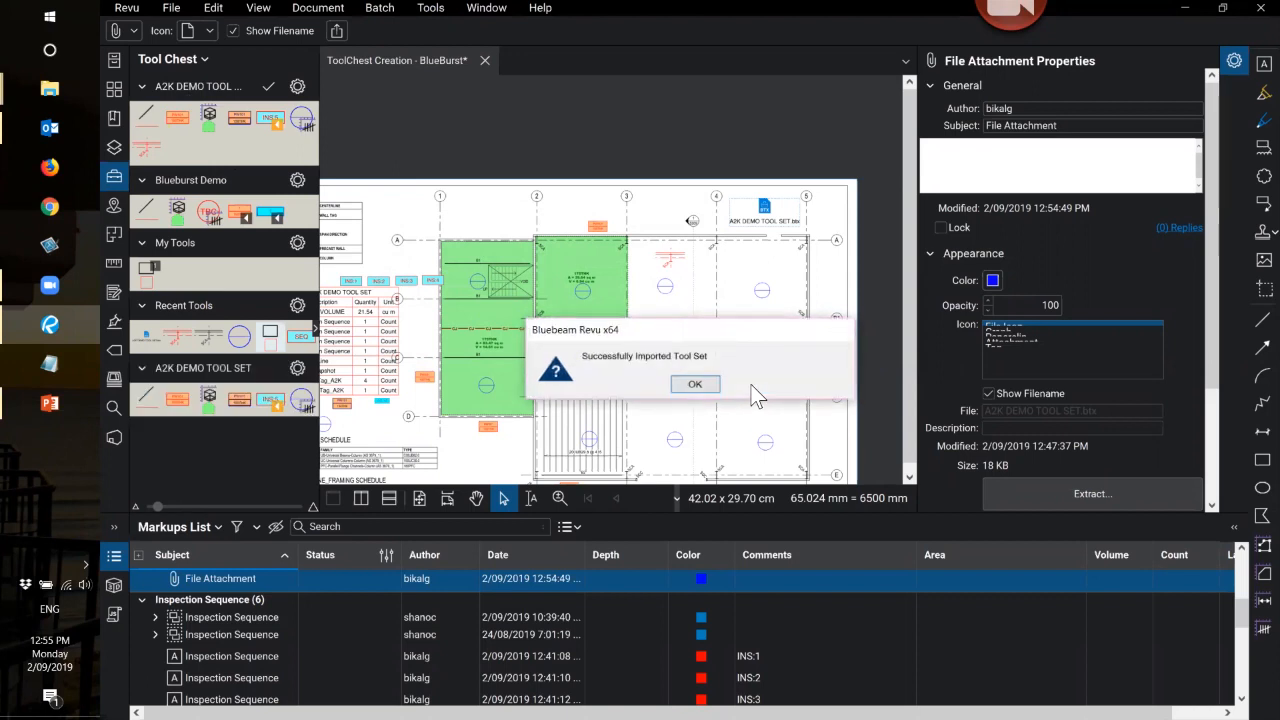
{"action": "left_click", "coordinate": [692, 386]}
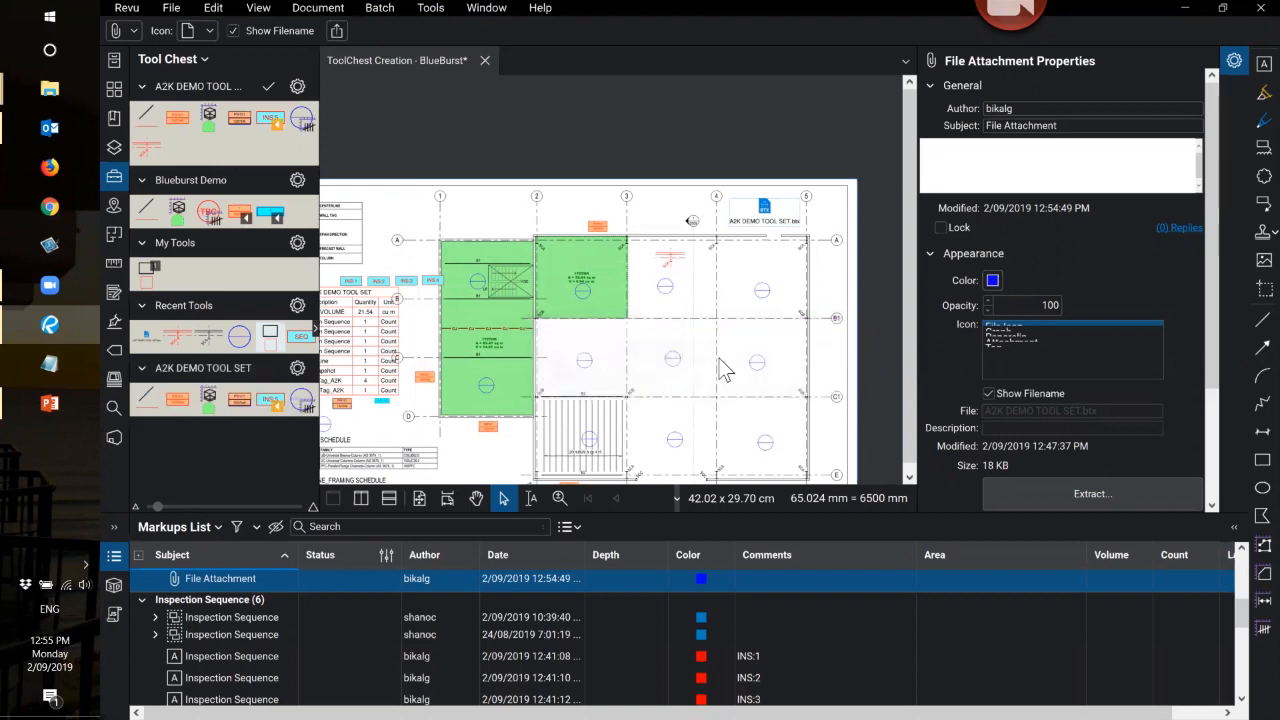
{"action": "left_click", "coordinate": [212, 384]}
{"action": "scroll", "coordinate": [809, 215], "scroll_direction": "down", "scroll_amount": 2}
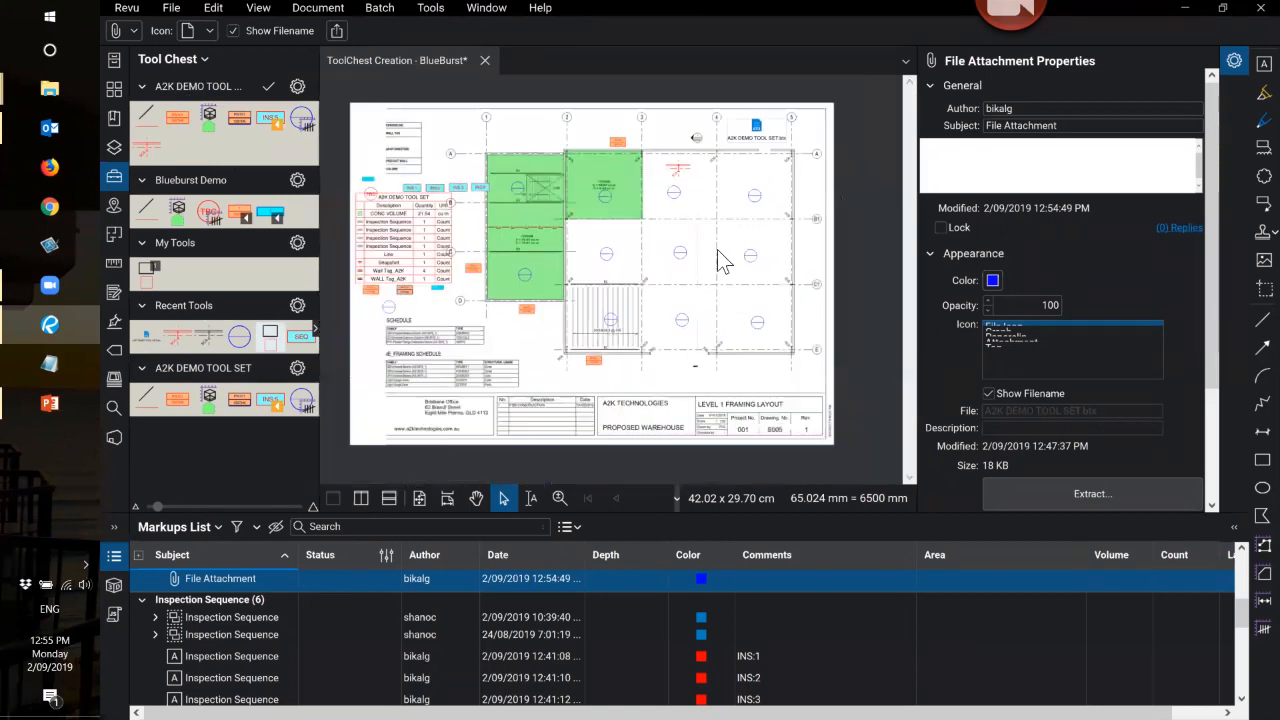
{"action": "scroll", "coordinate": [717, 249], "scroll_direction": "down", "scroll_amount": 3}
{"action": "scroll", "coordinate": [755, 192], "scroll_direction": "up", "scroll_amount": 3}
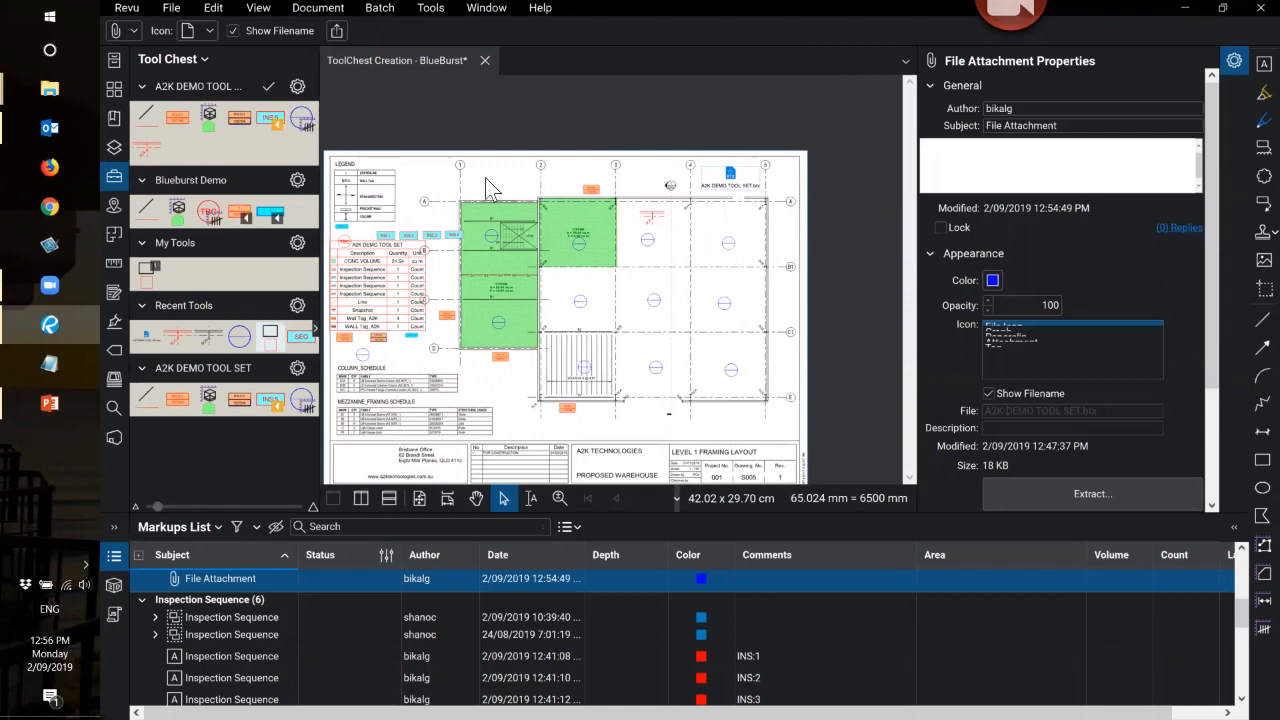
- Switch to the BlueBursts Webinar Series presentation in PowerPoint and show the Questions slide with the events page link
{"action": "left_click", "coordinate": [53, 406]}
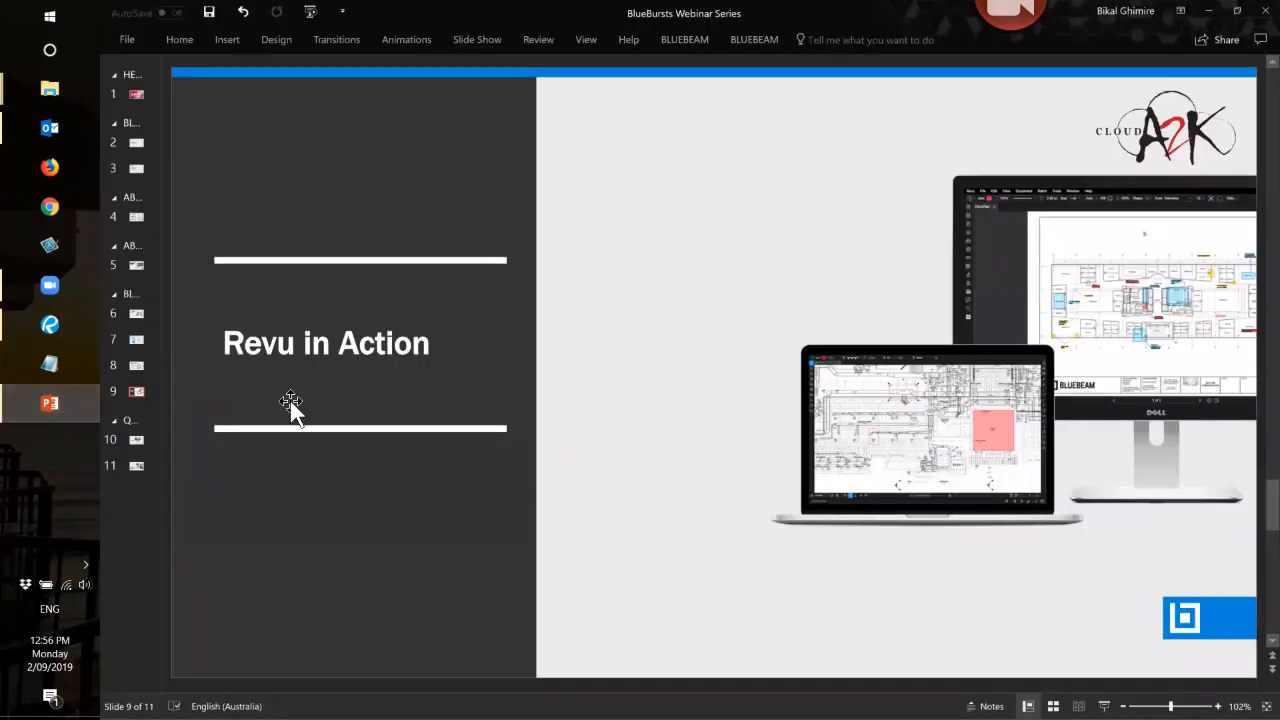
{"action": "left_click", "coordinate": [133, 442]}
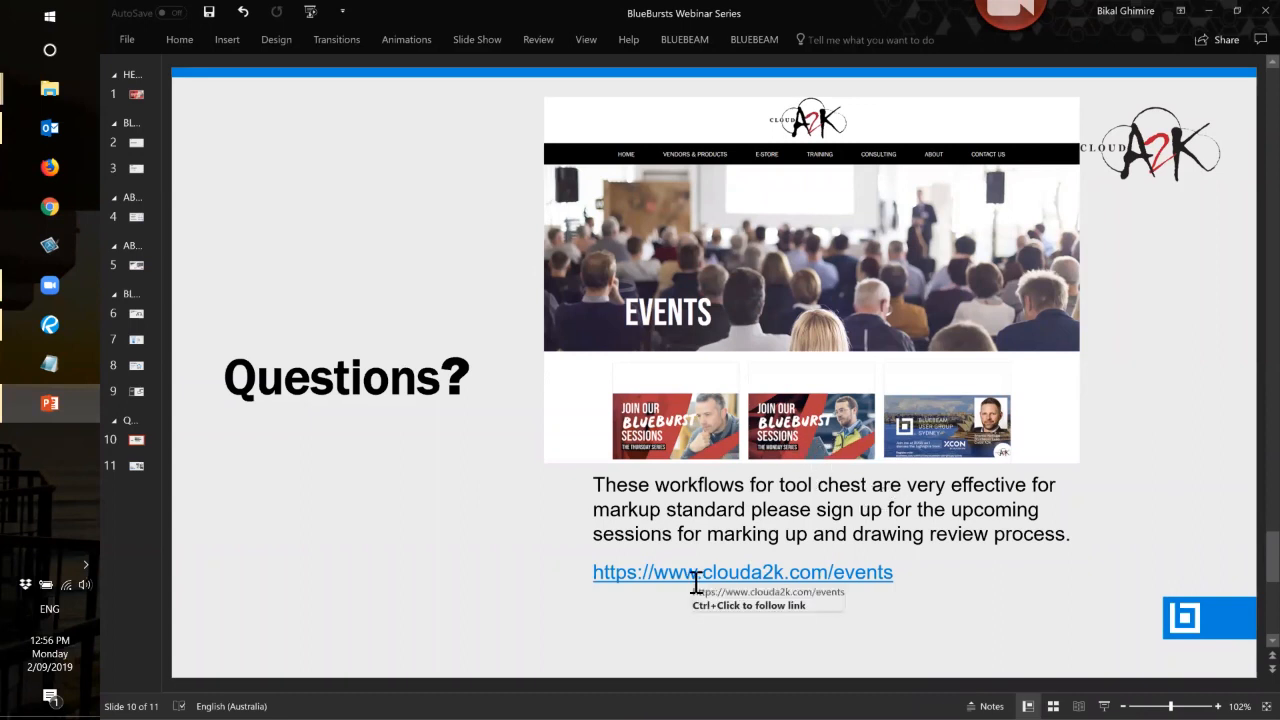
{"action": "left_click", "coordinate": [664, 573]}
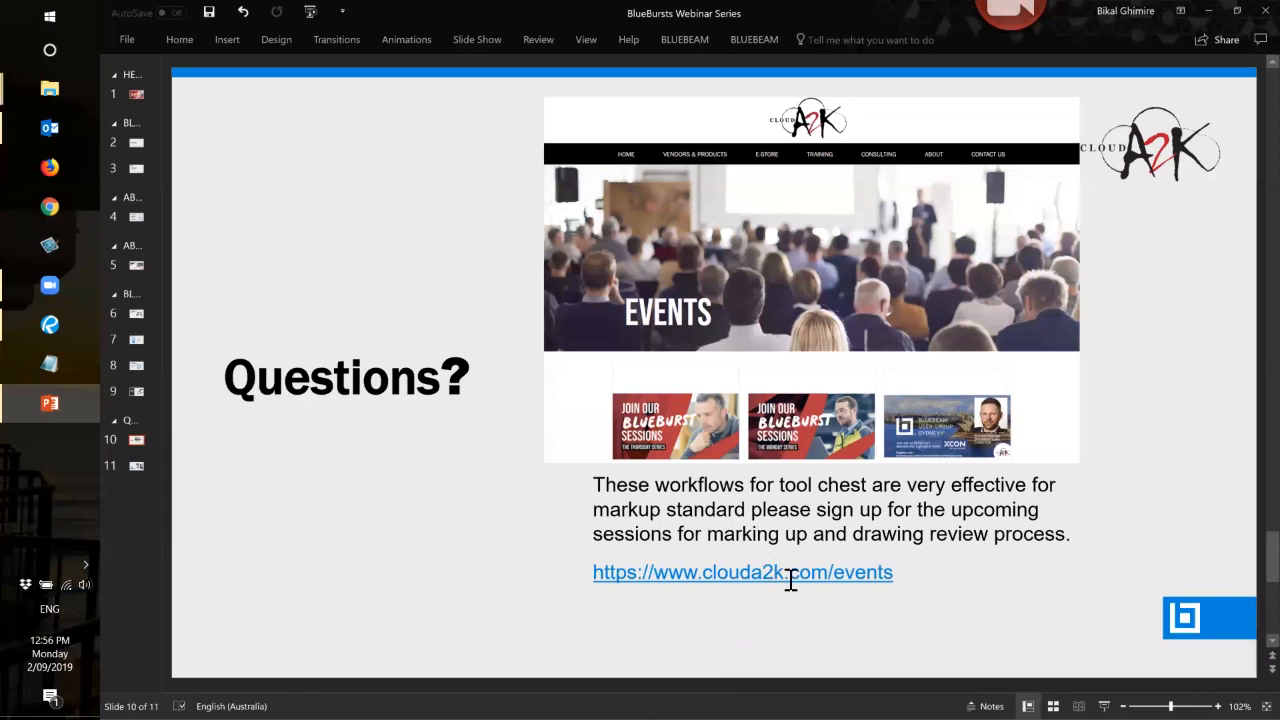